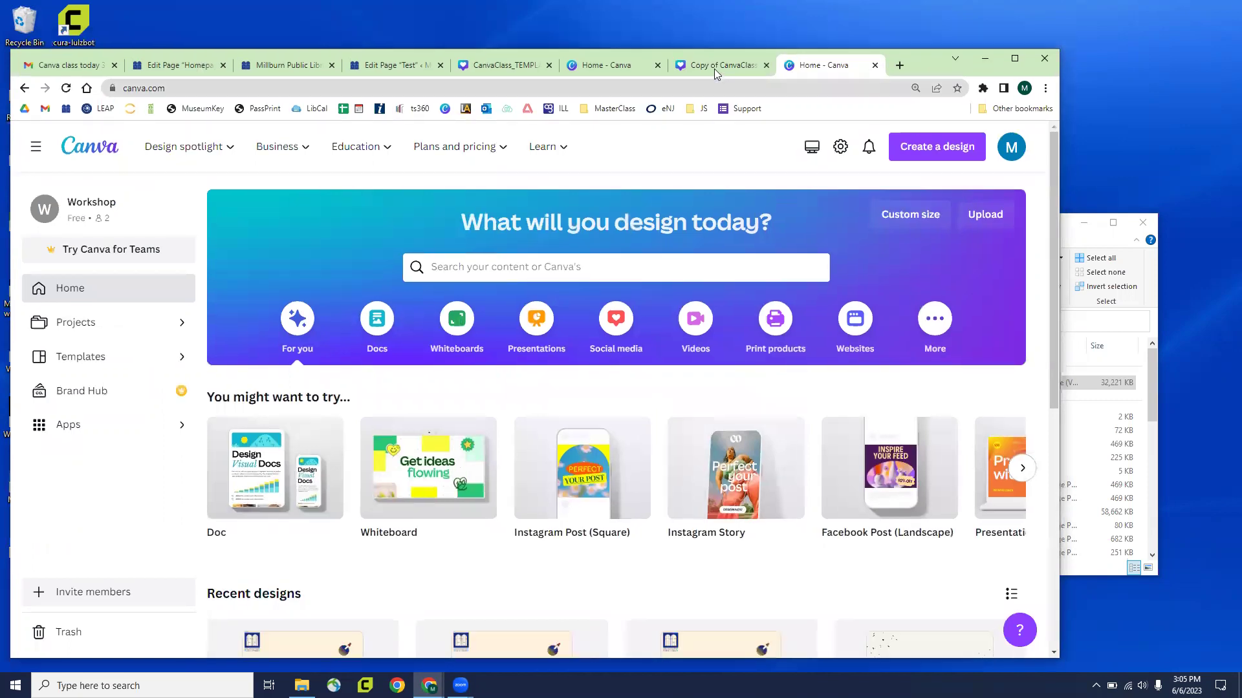
Open the Copy of CanvaClass_TEMPLATE tab and scroll past page 1 to page 2's Canva Features checklist
click(714, 68)
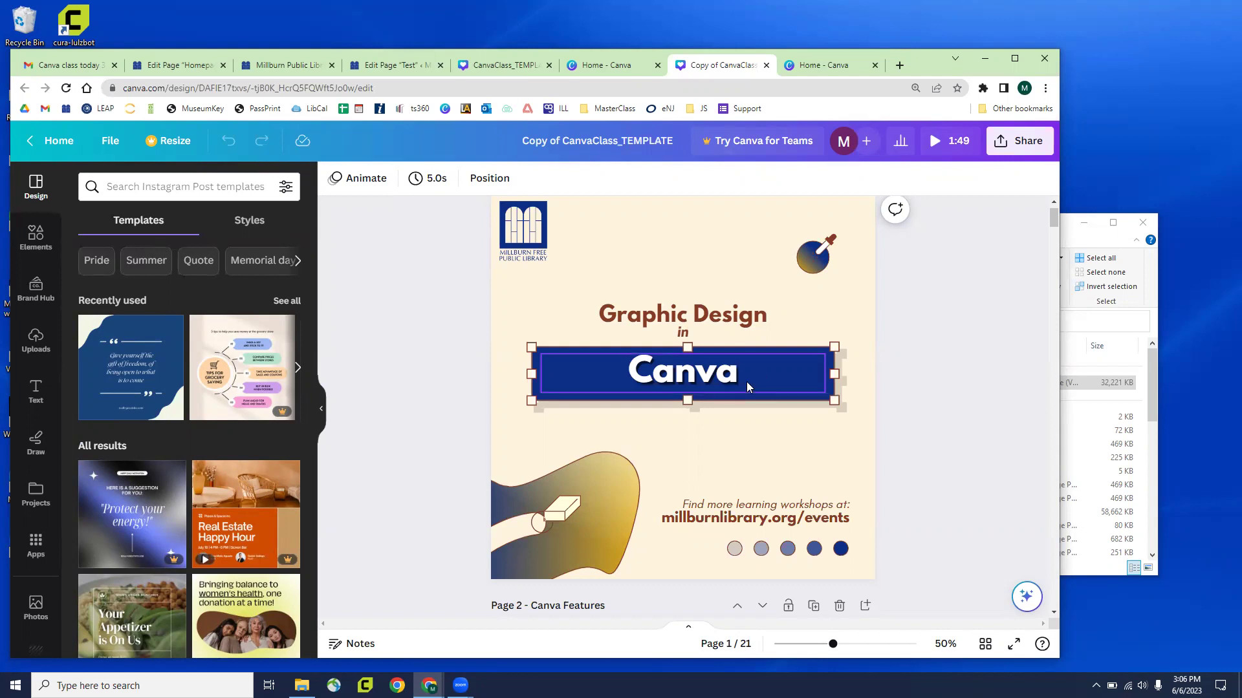
scroll(586, 382, down, 3)
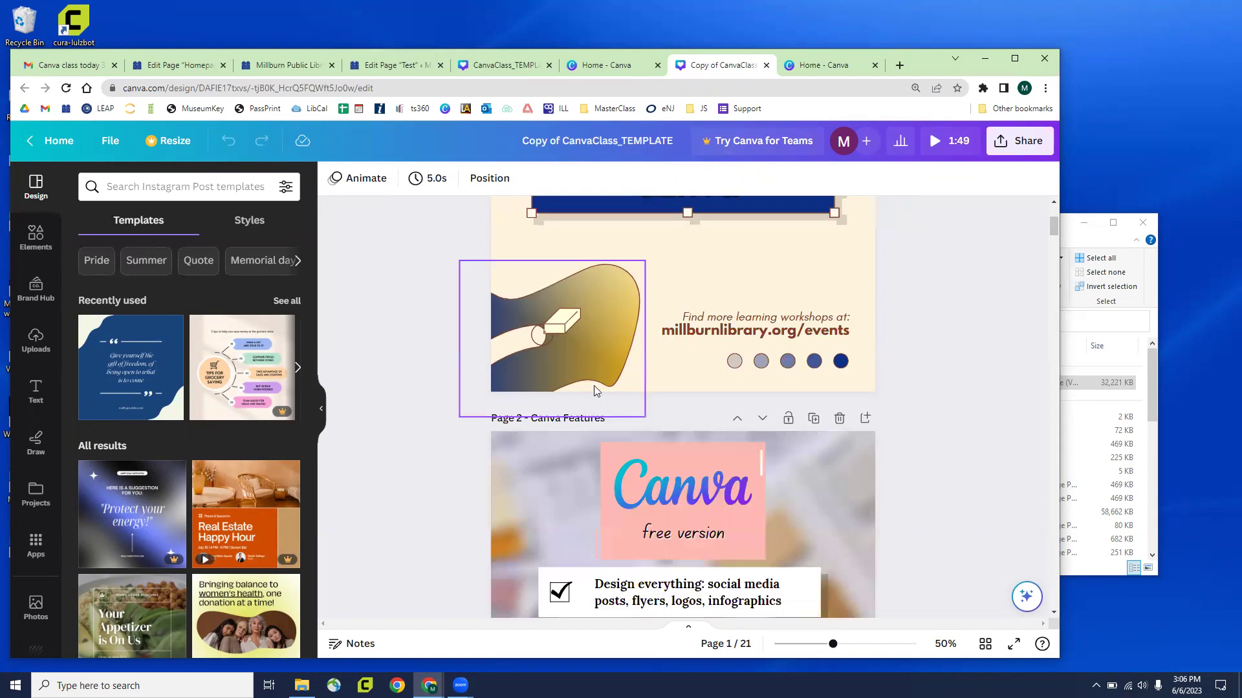
scroll(593, 385, down, 3)
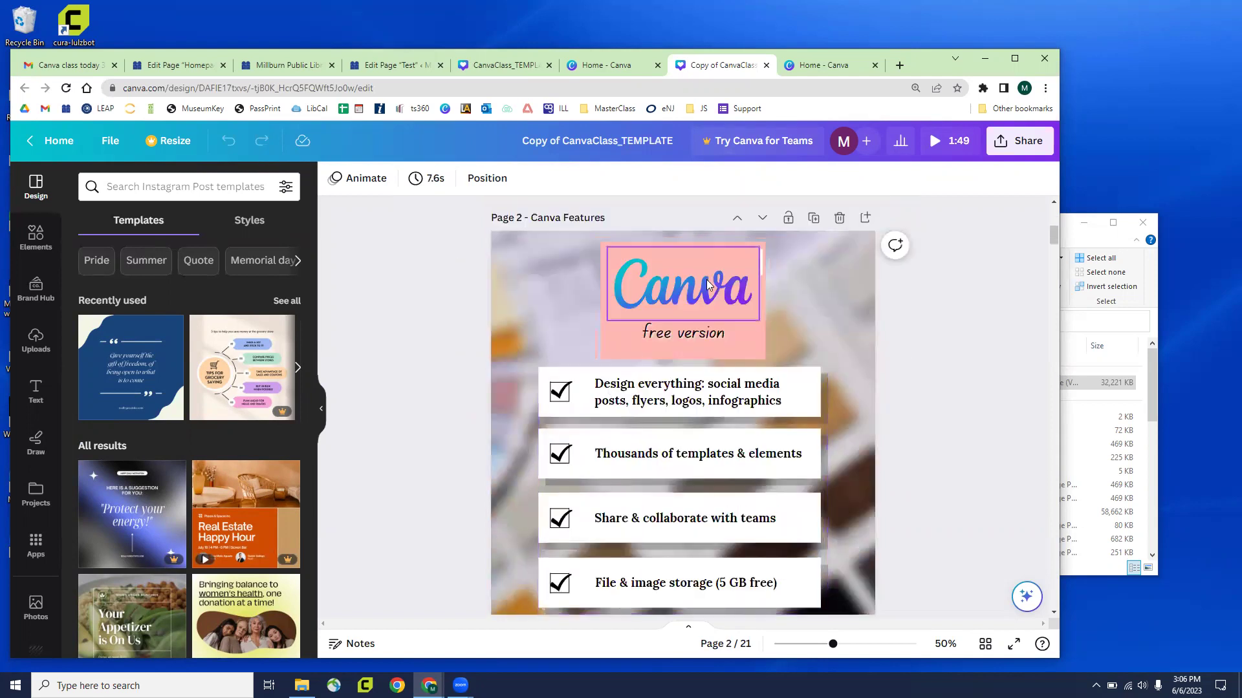
scroll(604, 346, down, 1)
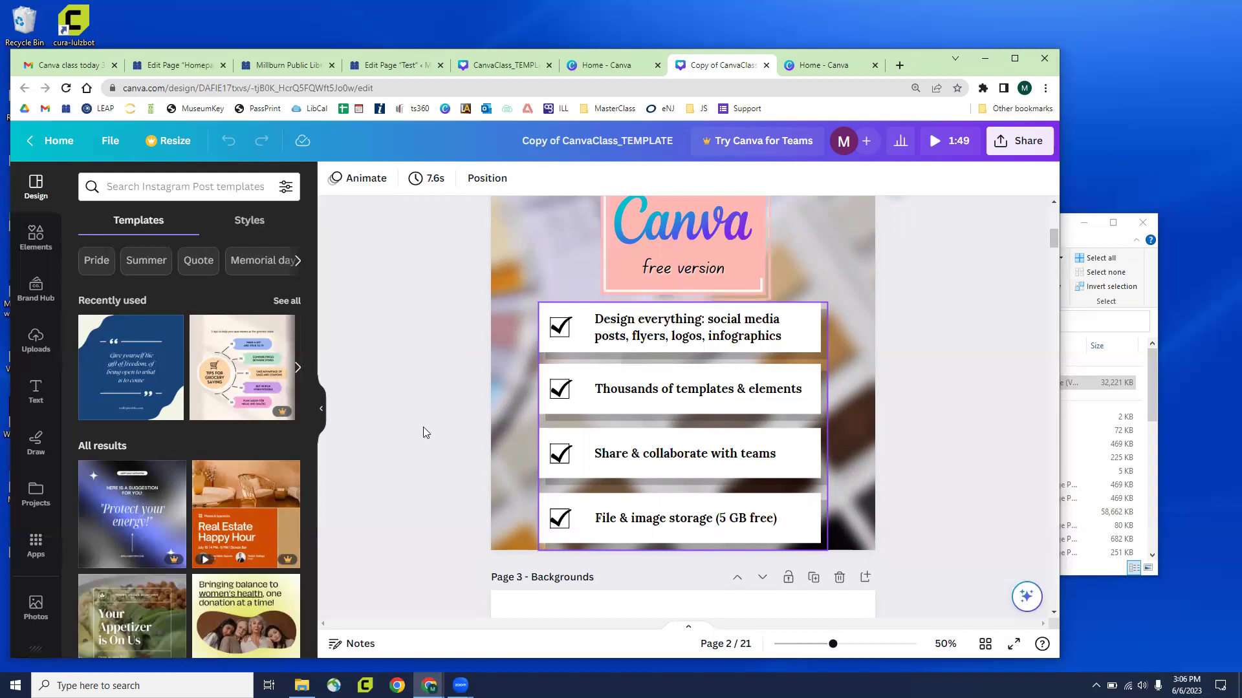
scroll(428, 401, up, 5)
scroll(429, 394, up, 5)
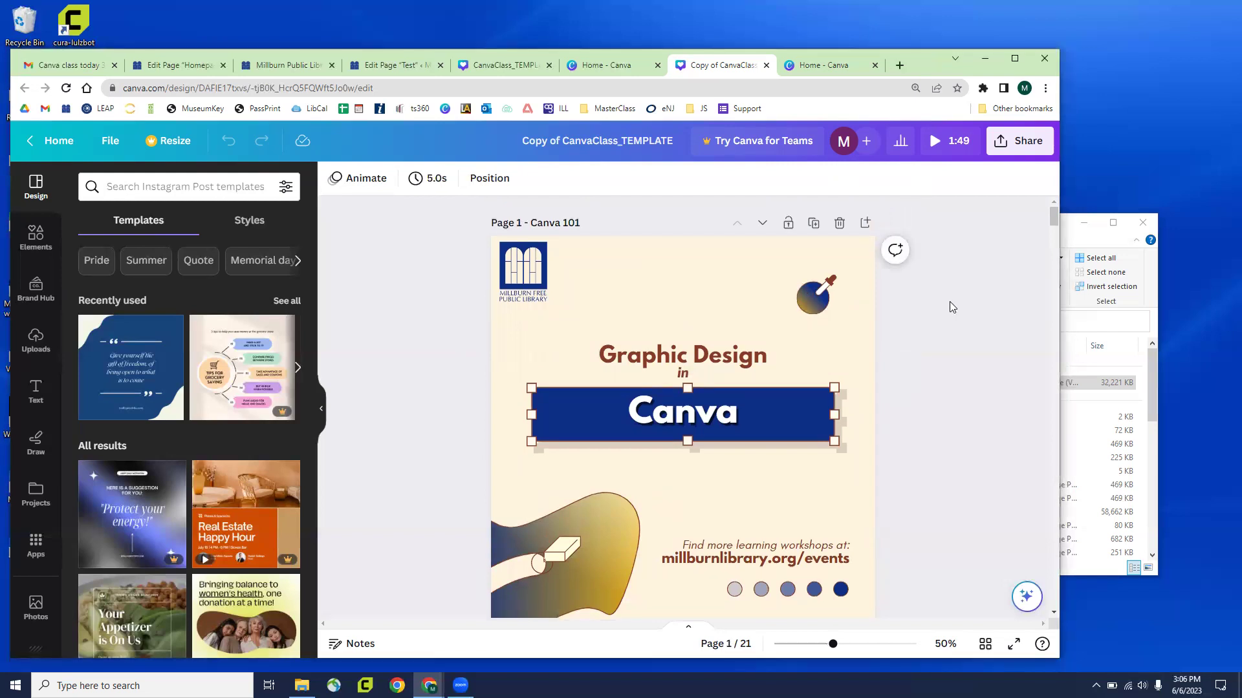
scroll(954, 301, down, 1)
scroll(938, 285, down, 3)
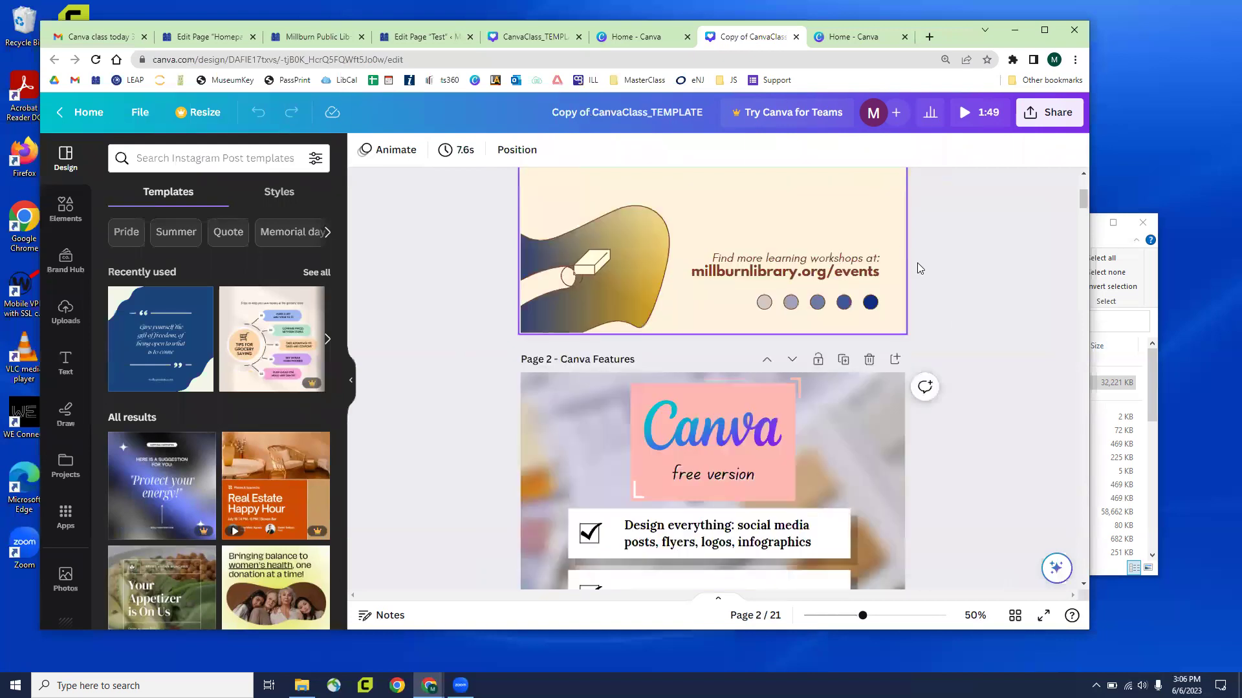
scroll(918, 269, down, 3)
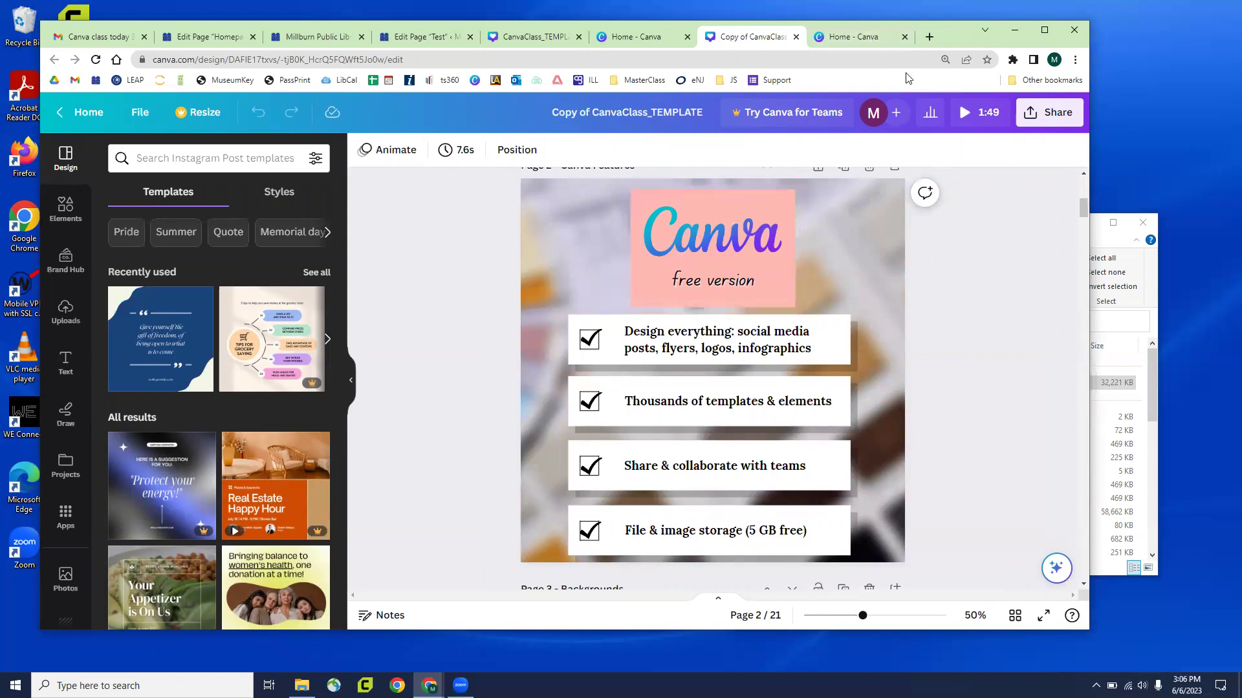
Switch to the Home - Canva tab, opening and closing the Business menu
click(862, 39)
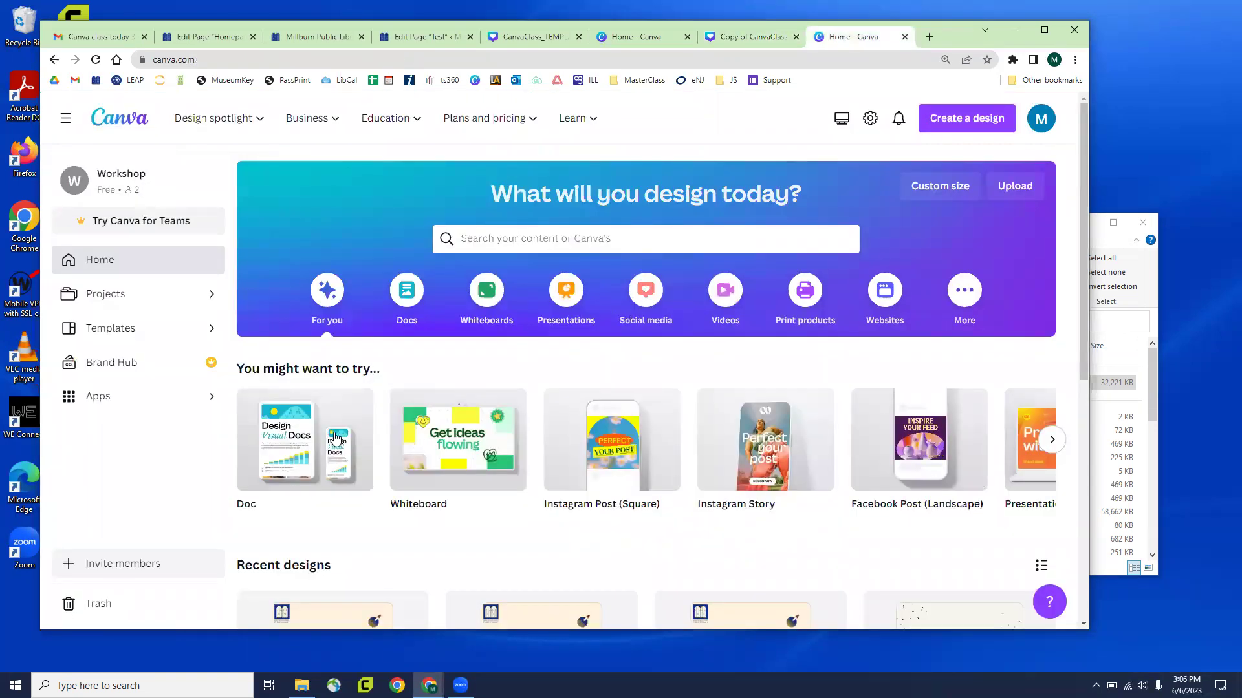
mouse_move(336, 439)
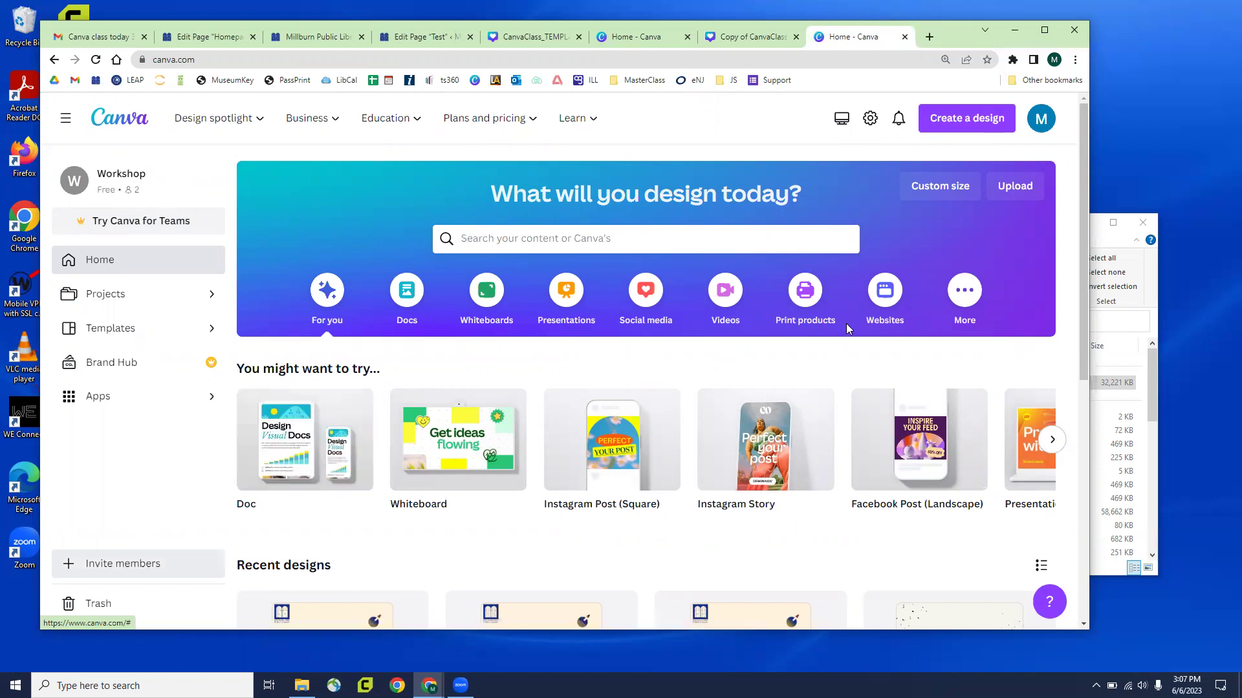
click(310, 118)
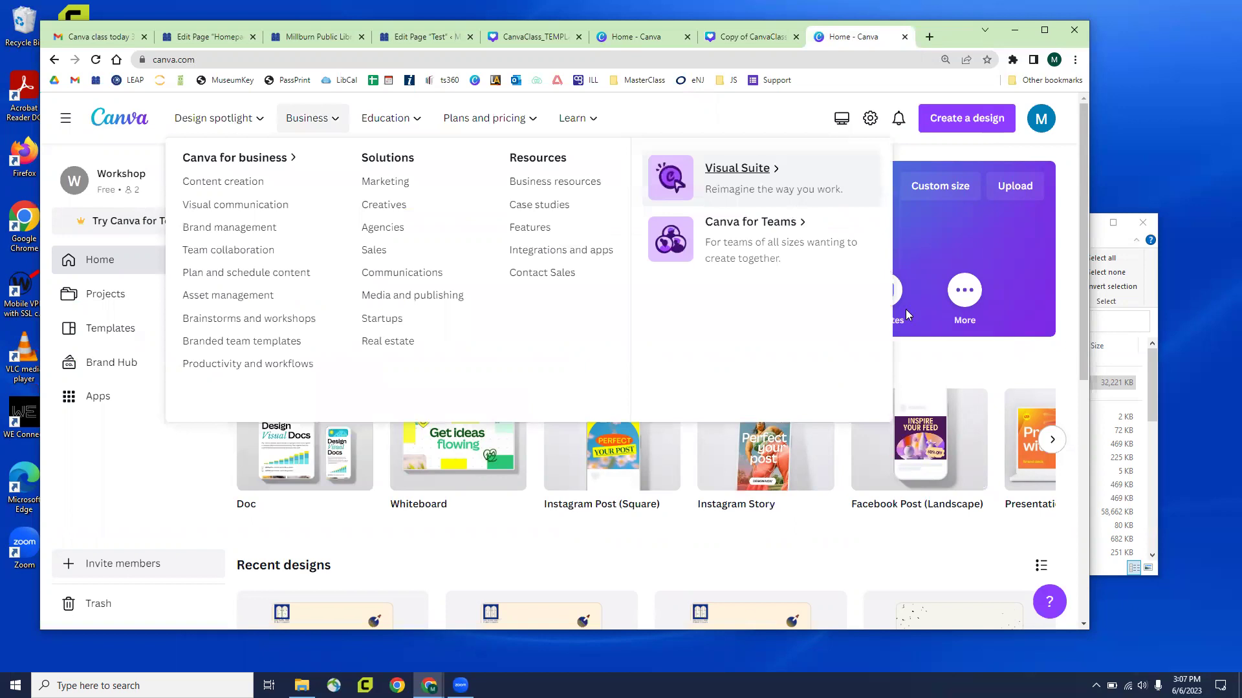
click(820, 353)
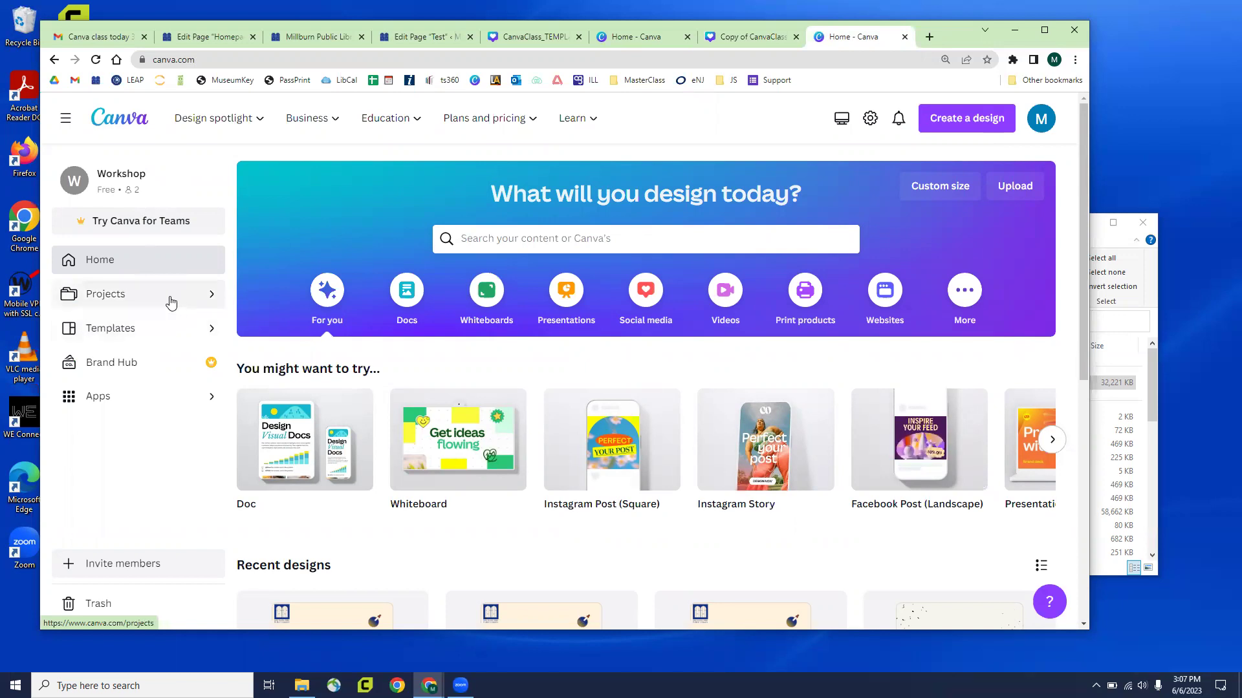
click(101, 299)
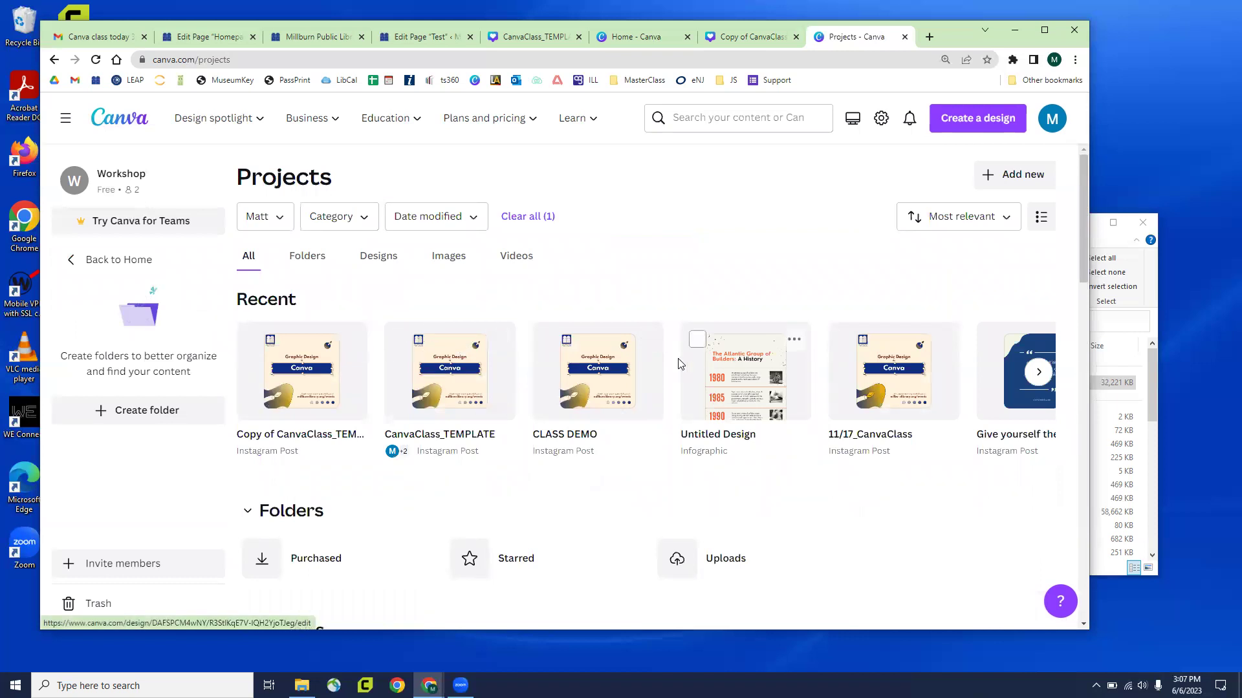
scroll(650, 360, down, 5)
scroll(652, 360, down, 2)
scroll(647, 360, up, 7)
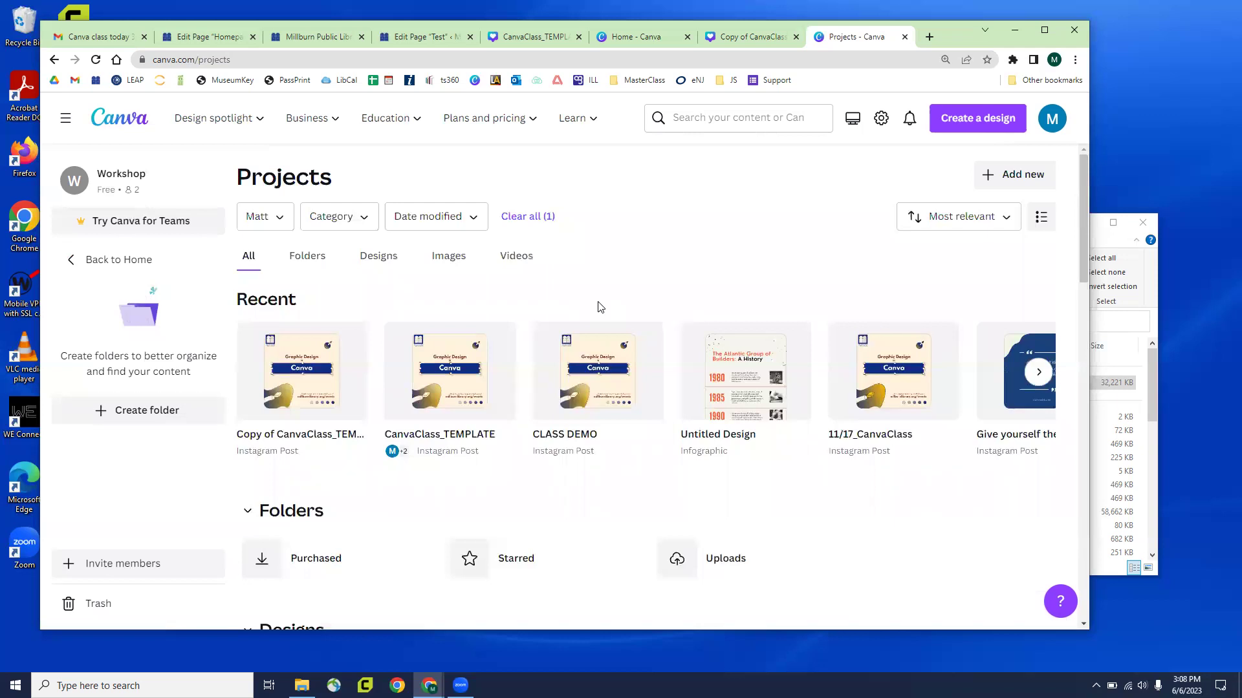
click(133, 264)
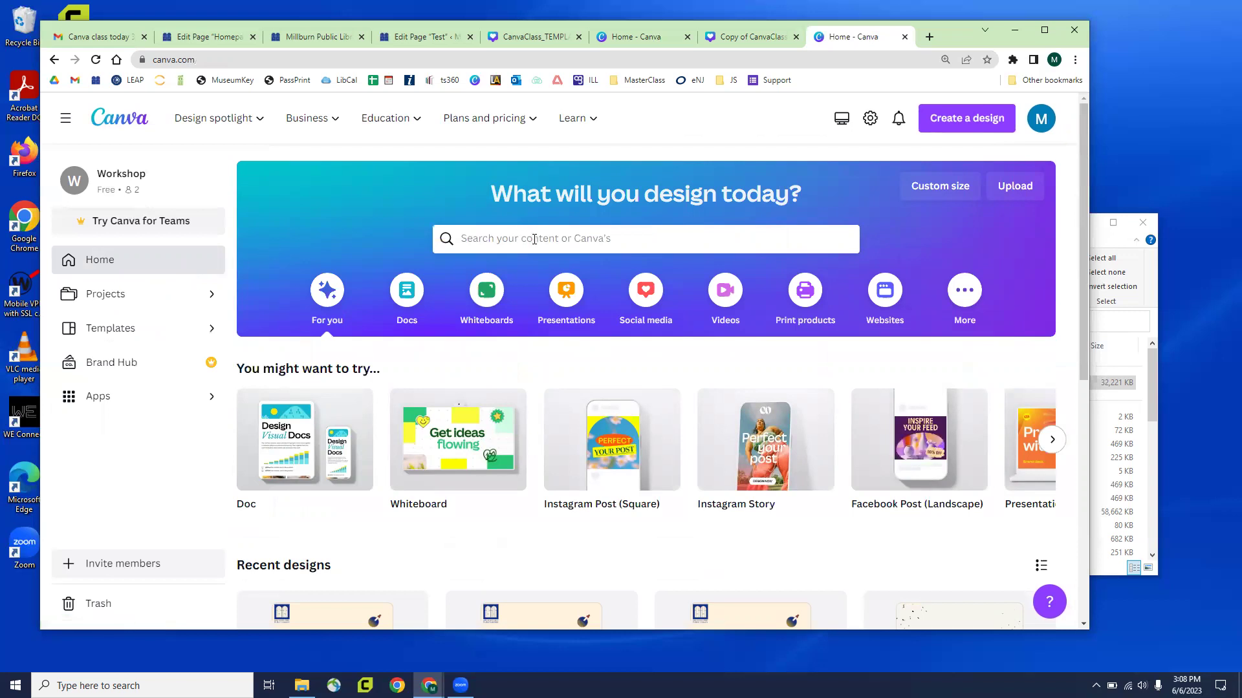
From Create a design, browse the Suggested list and choose Custom size, with pixels as the unit
click(987, 124)
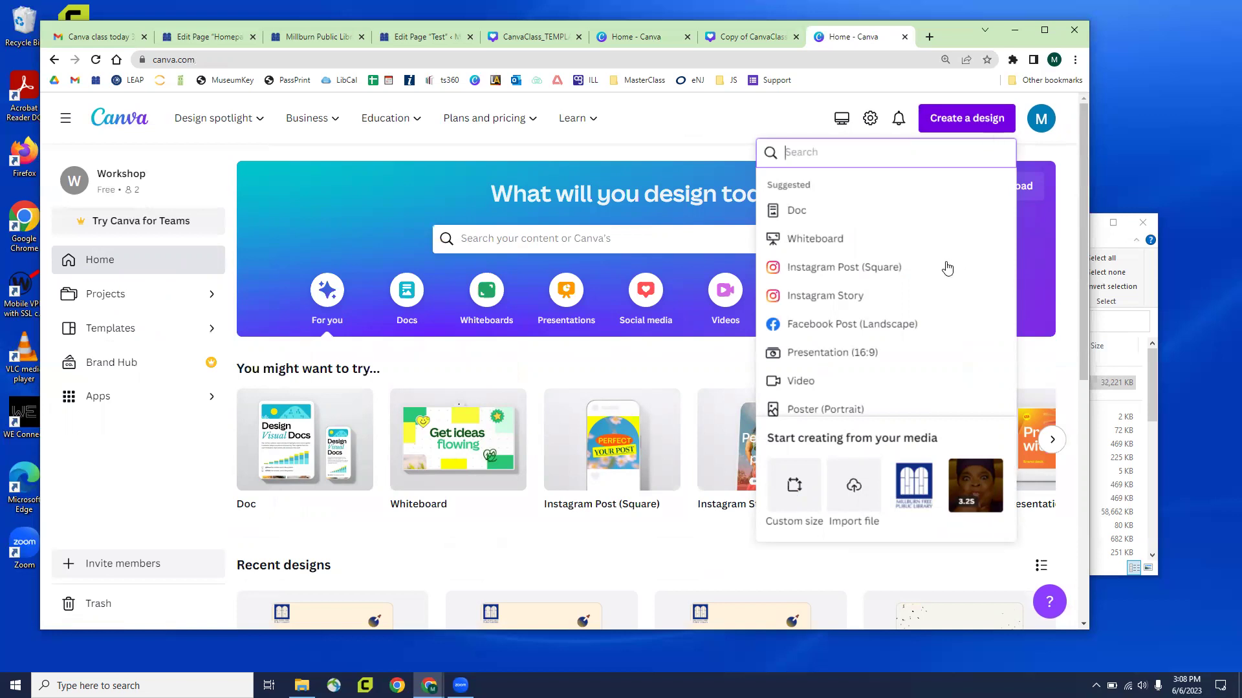
scroll(914, 281, down, 2)
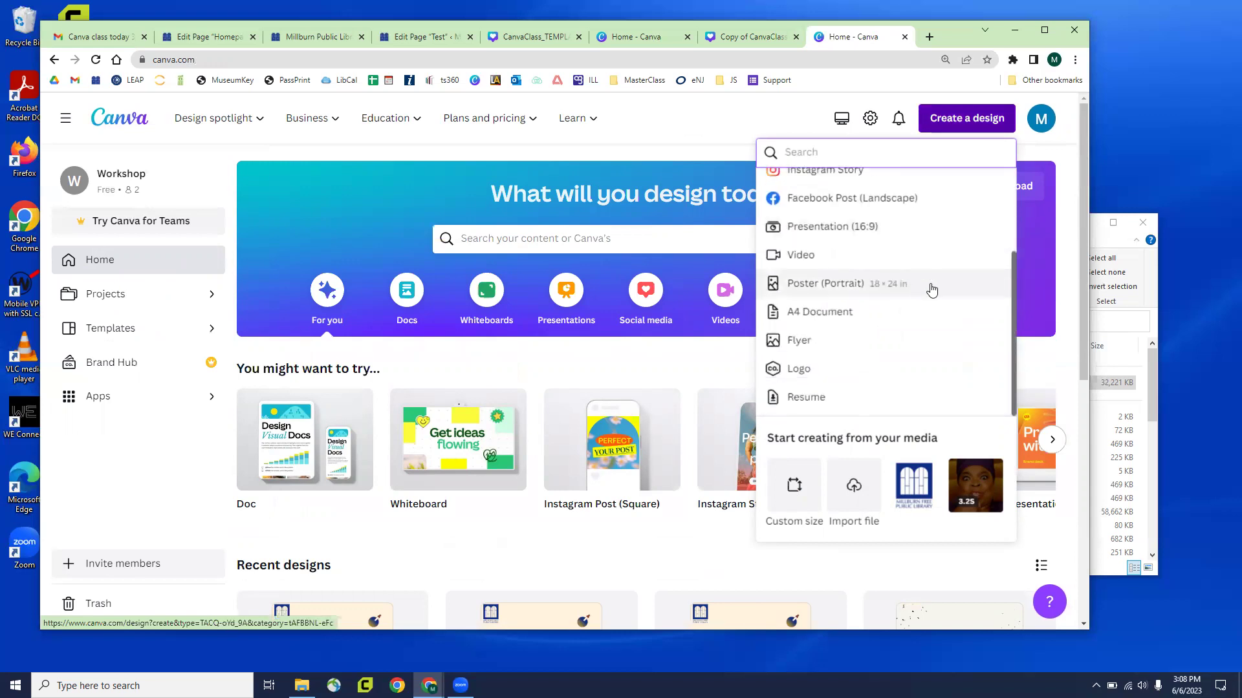
scroll(950, 308, down, 2)
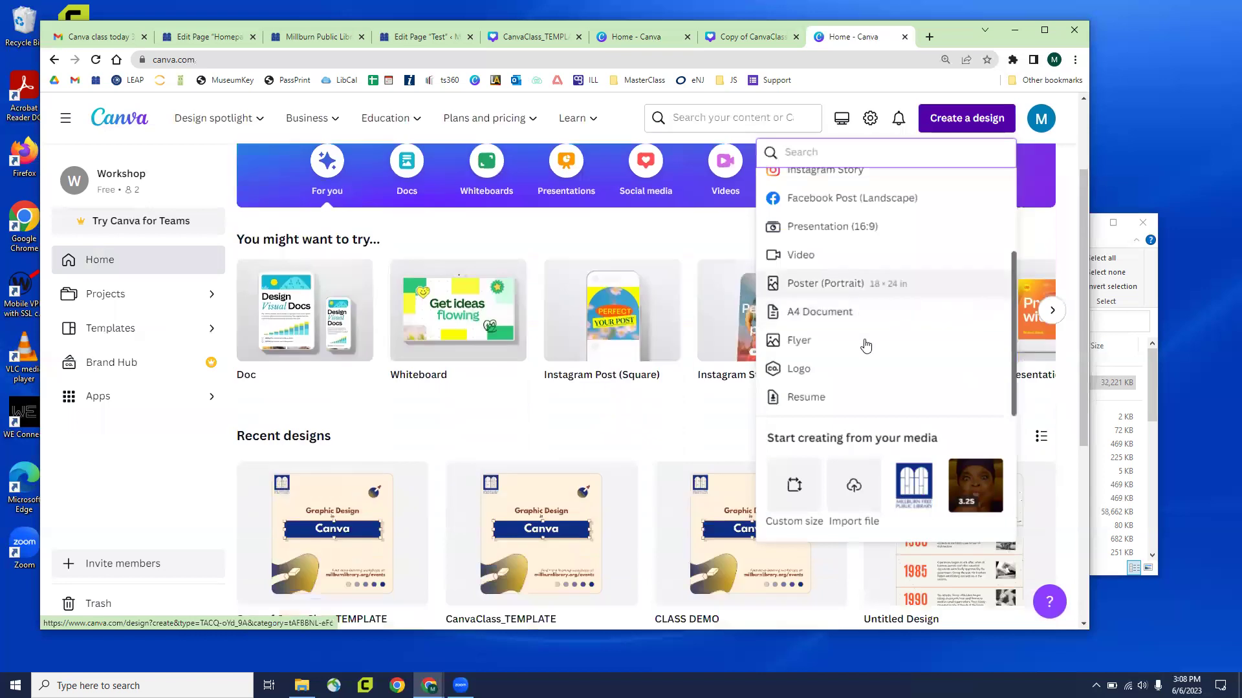
scroll(865, 340, up, 2)
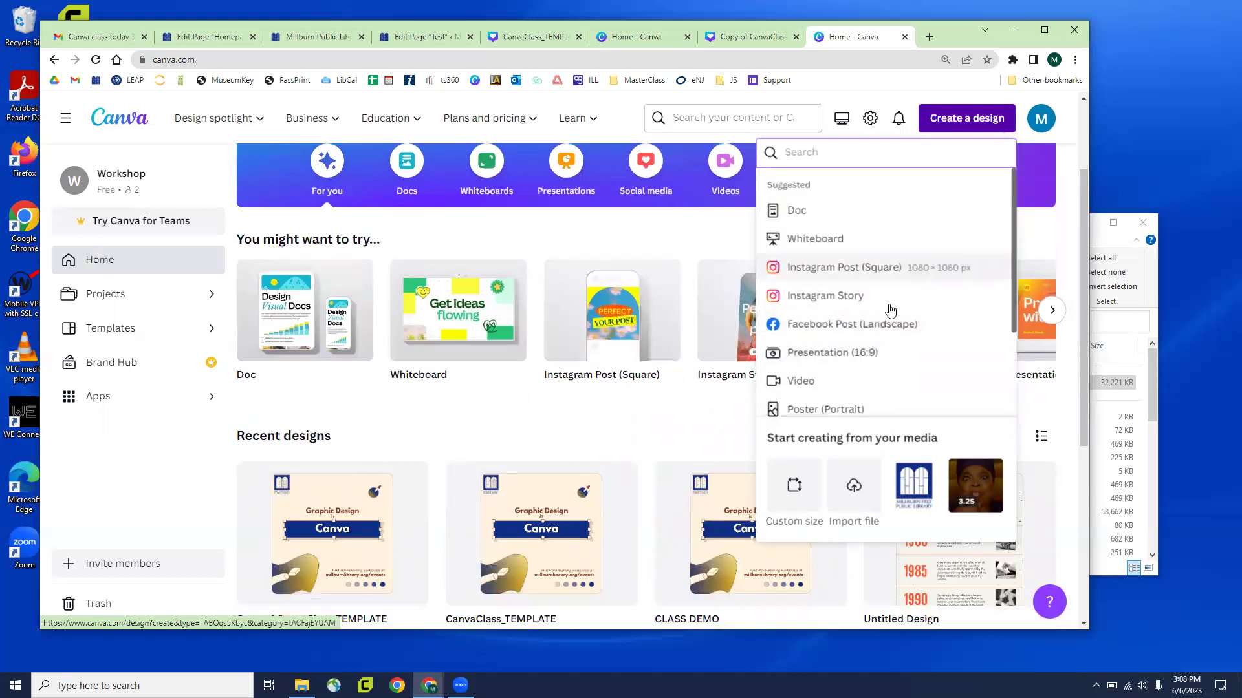
scroll(863, 317, down, 2)
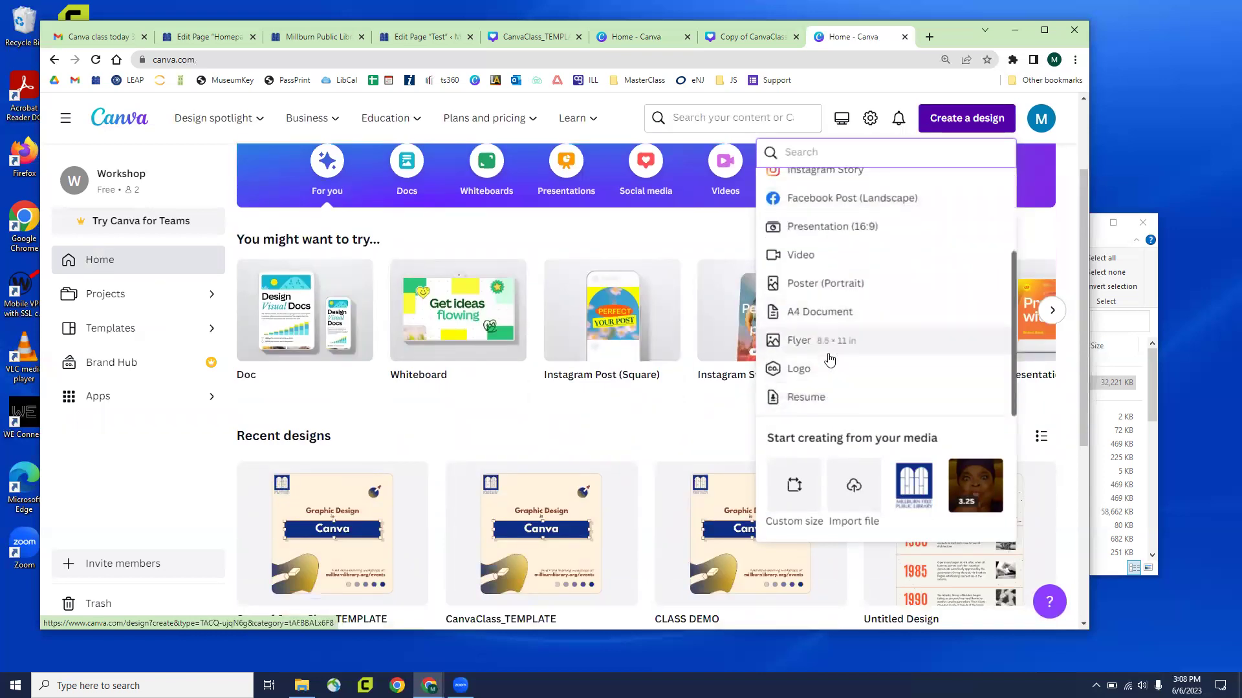
scroll(829, 349, up, 2)
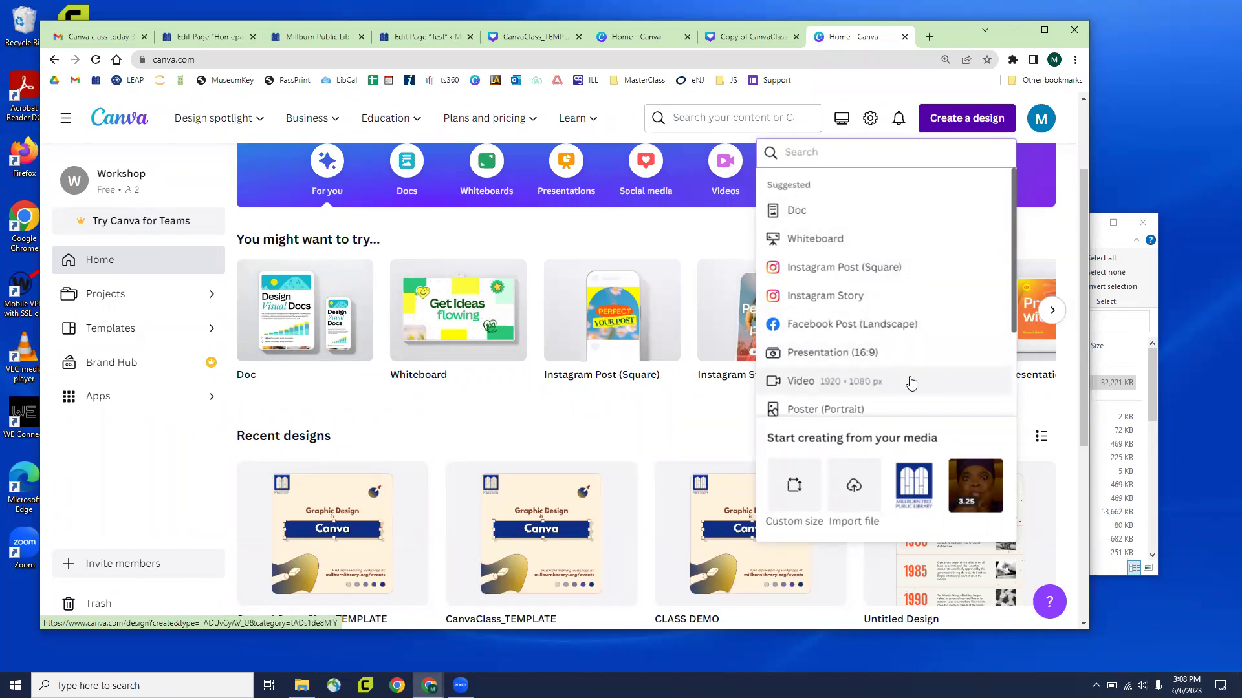
scroll(903, 350, down, 1)
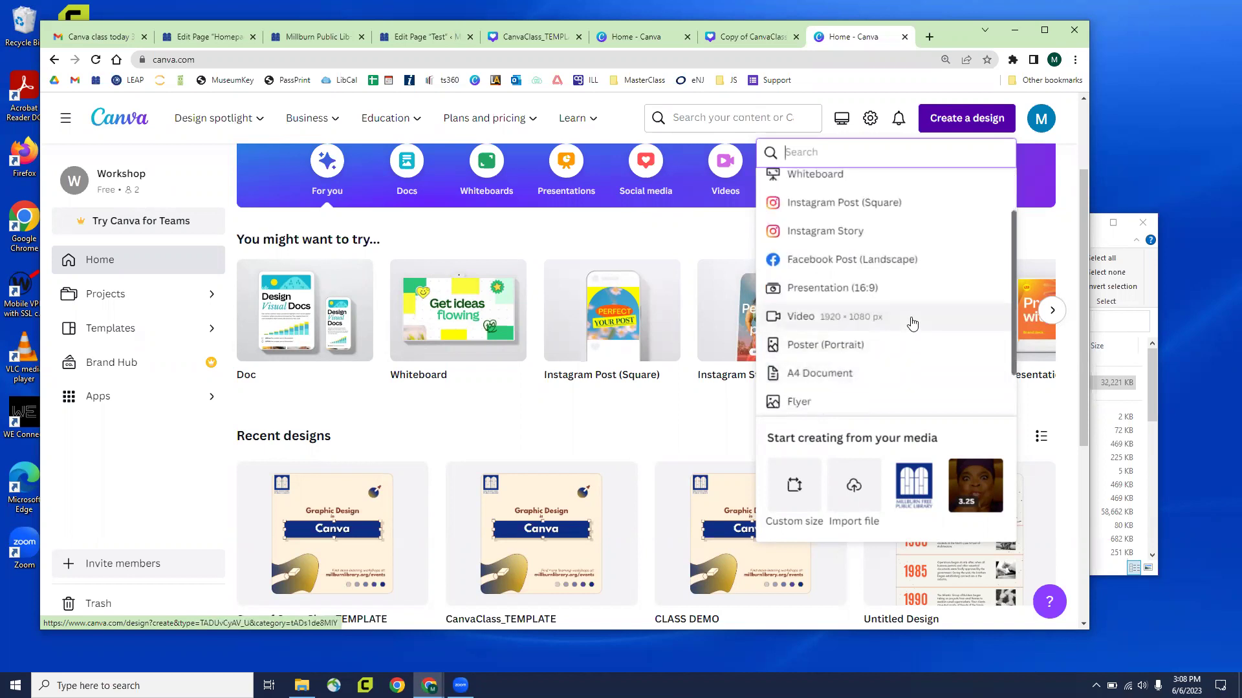
scroll(906, 321, down, 1)
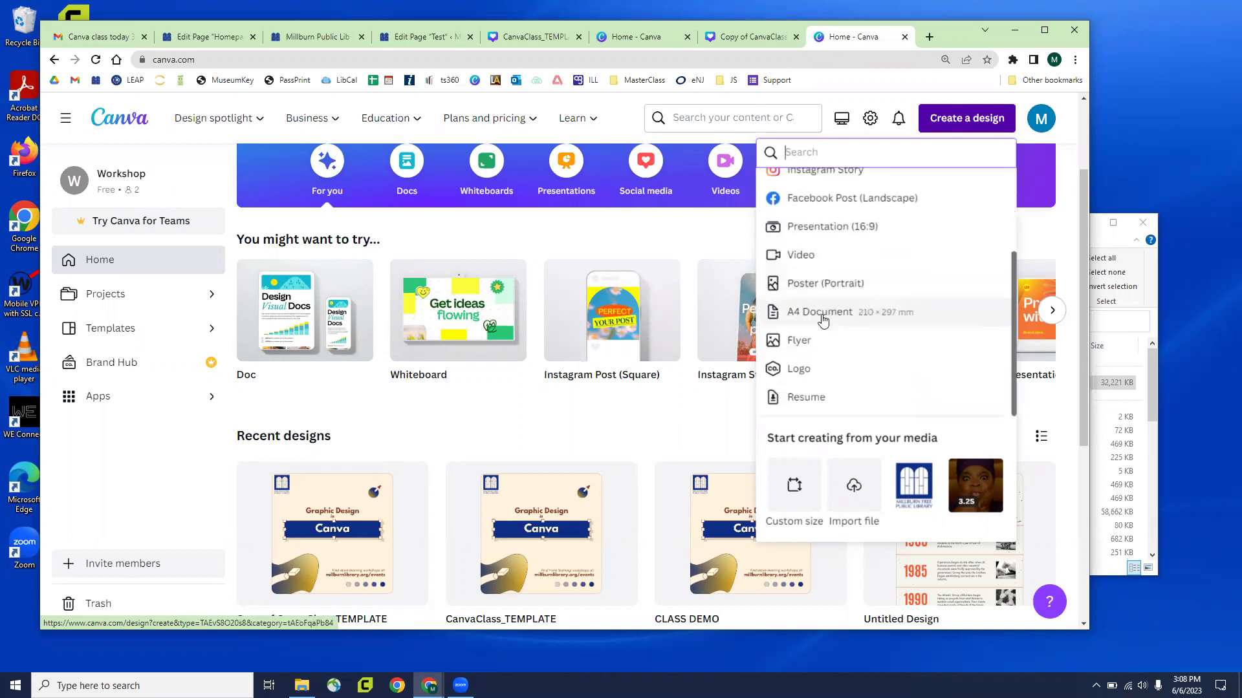
scroll(822, 322, down, 2)
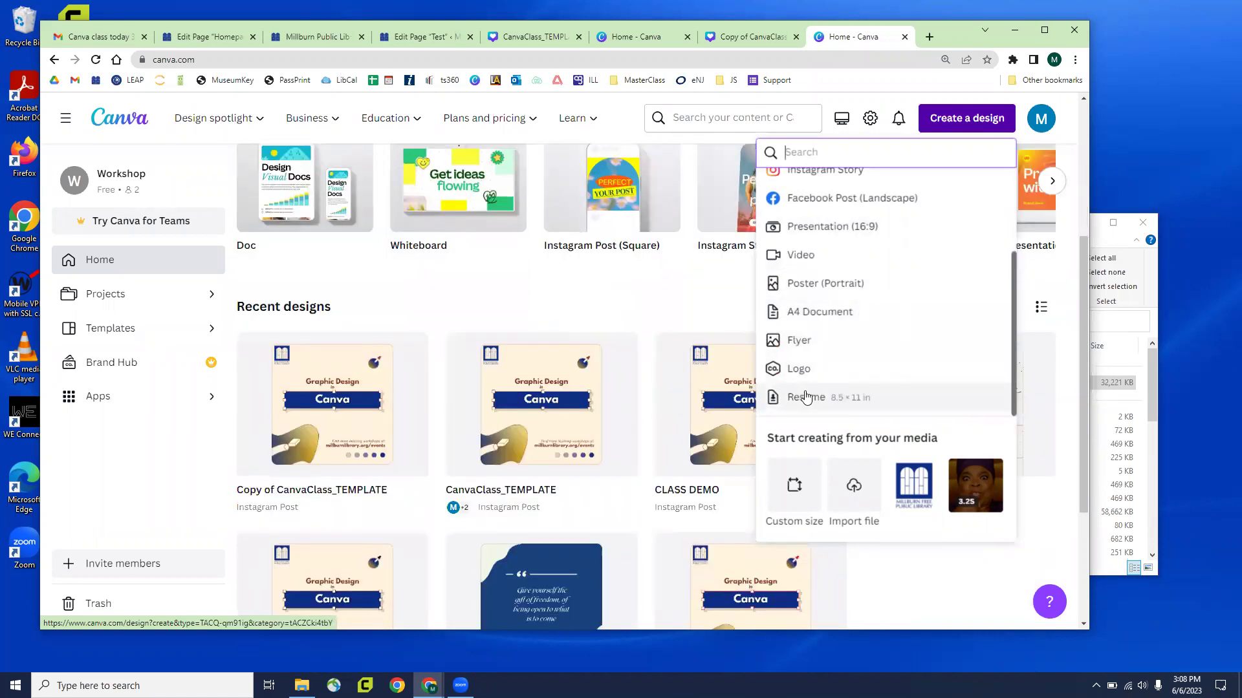
click(789, 479)
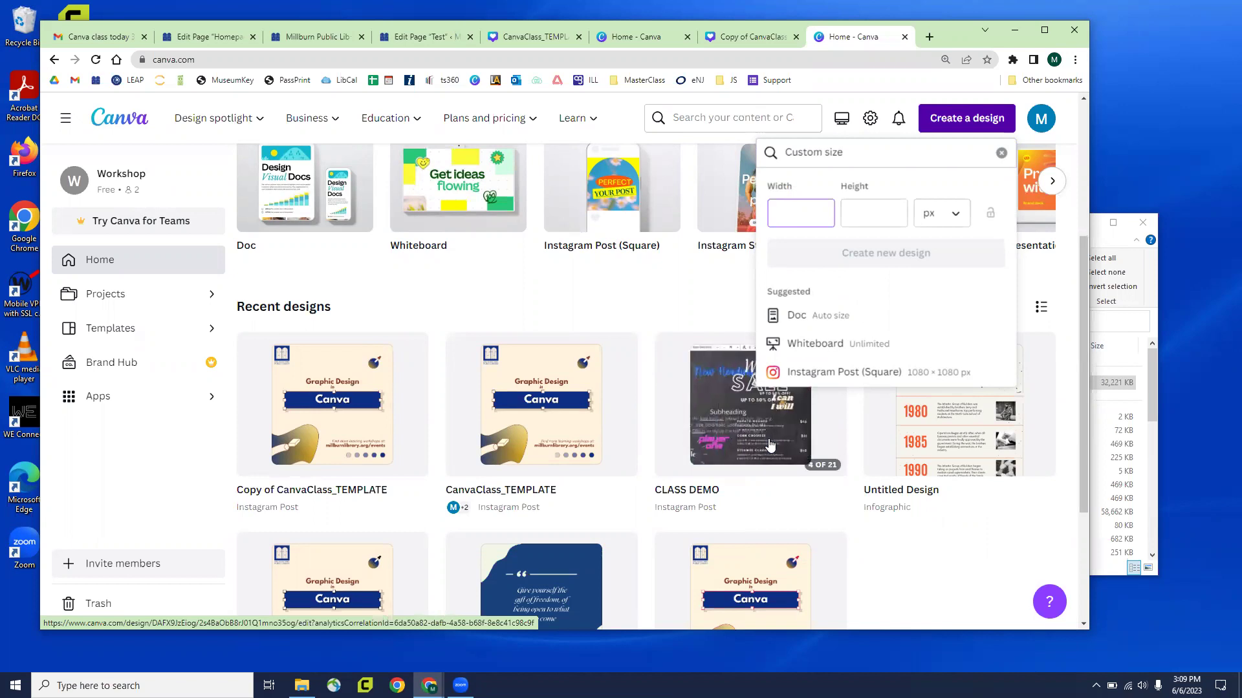
Dismiss Custom size and create a new blank 8.5 × 11 in design from the Resume option
click(987, 130)
click(986, 130)
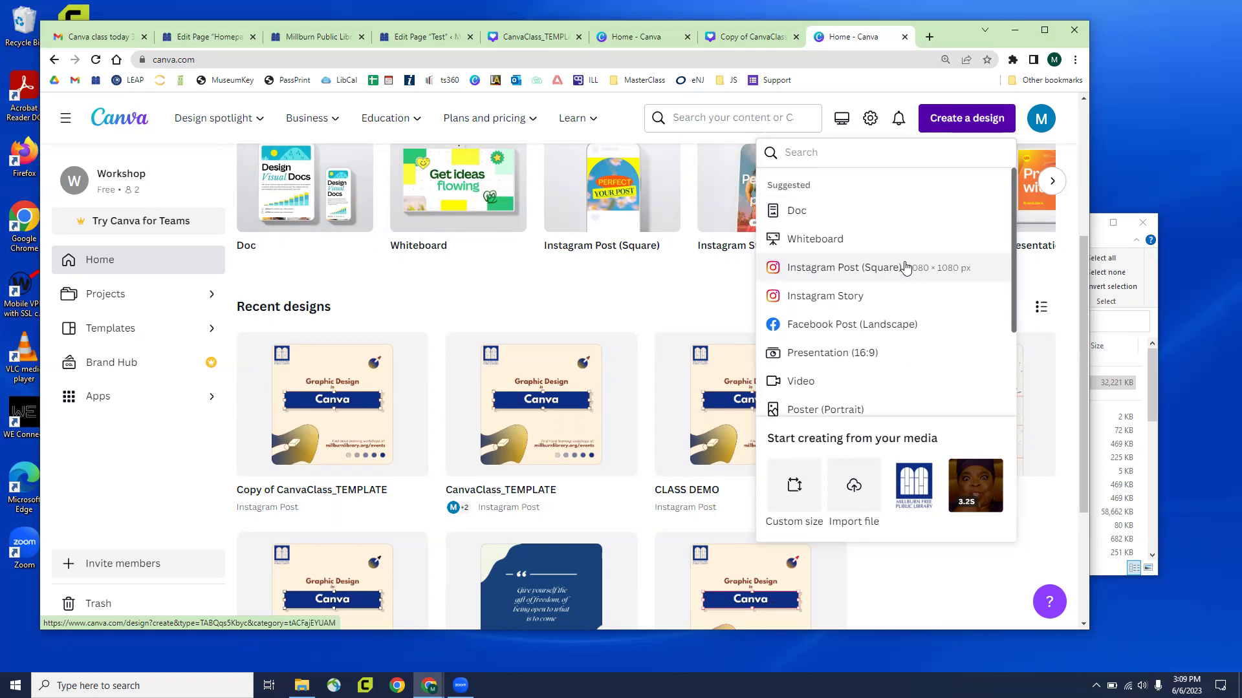
scroll(925, 278, down, 3)
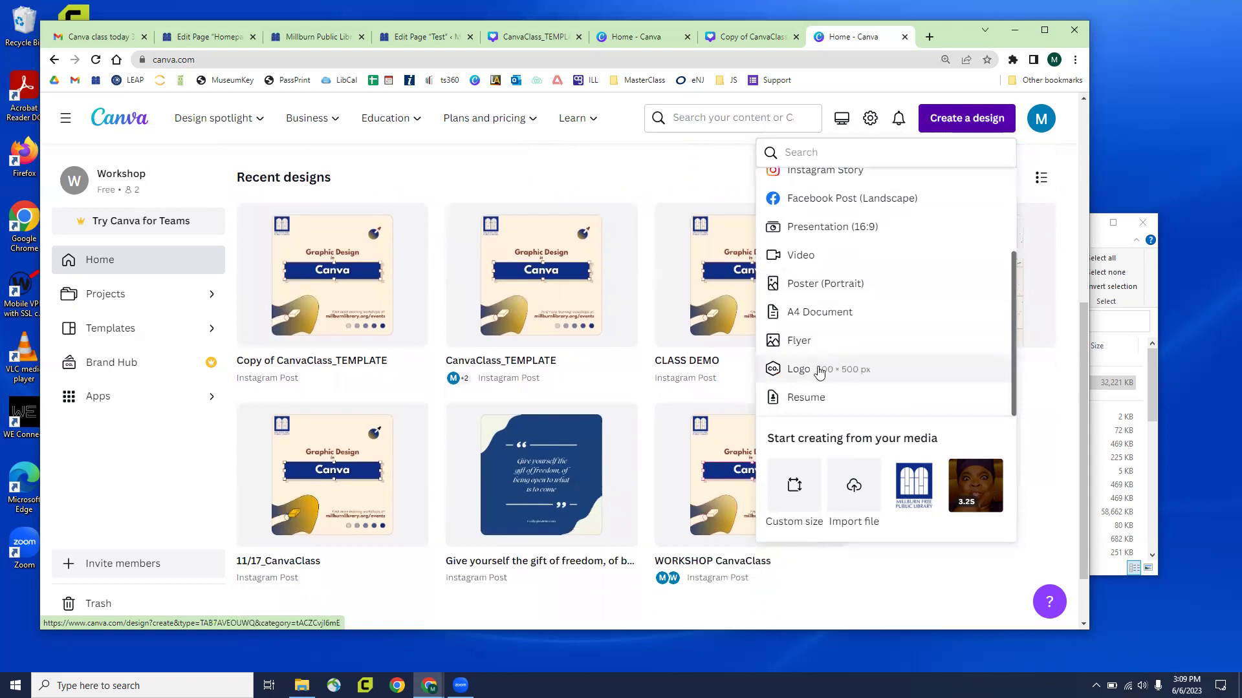
click(818, 400)
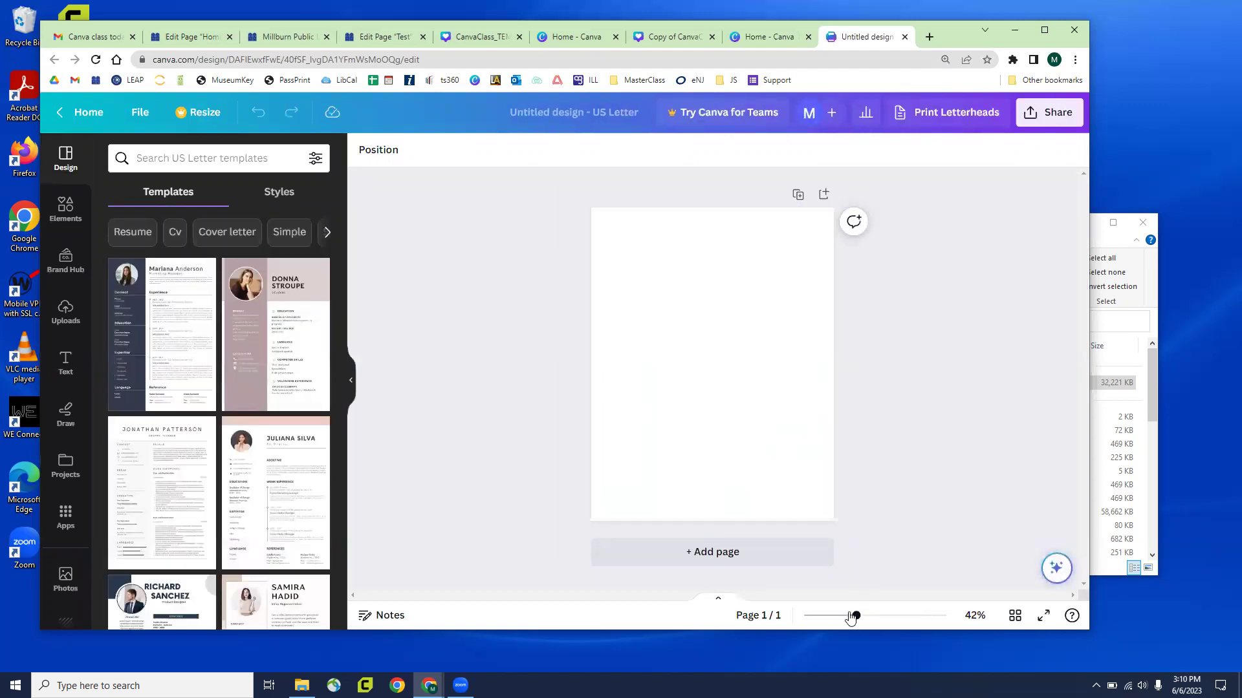
mouse_move(856, 616)
mouse_down()
mouse_move(881, 619)
mouse_move(854, 620)
mouse_up()
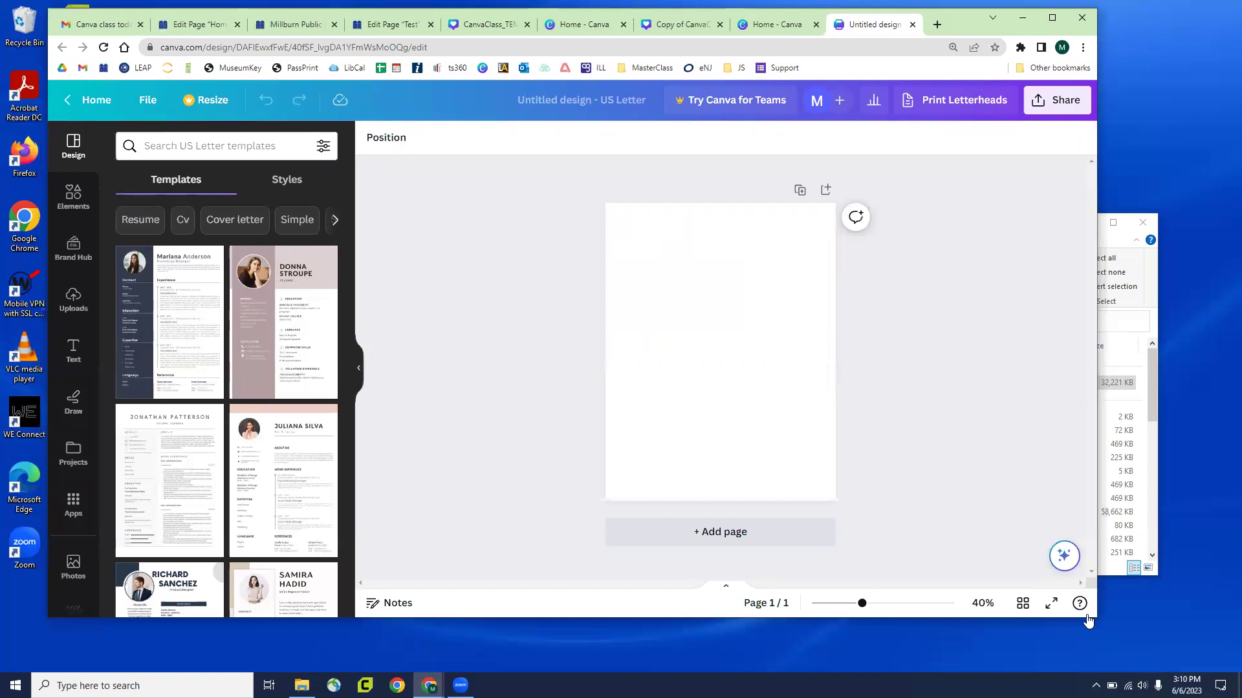
drag(1088, 621, 1164, 656)
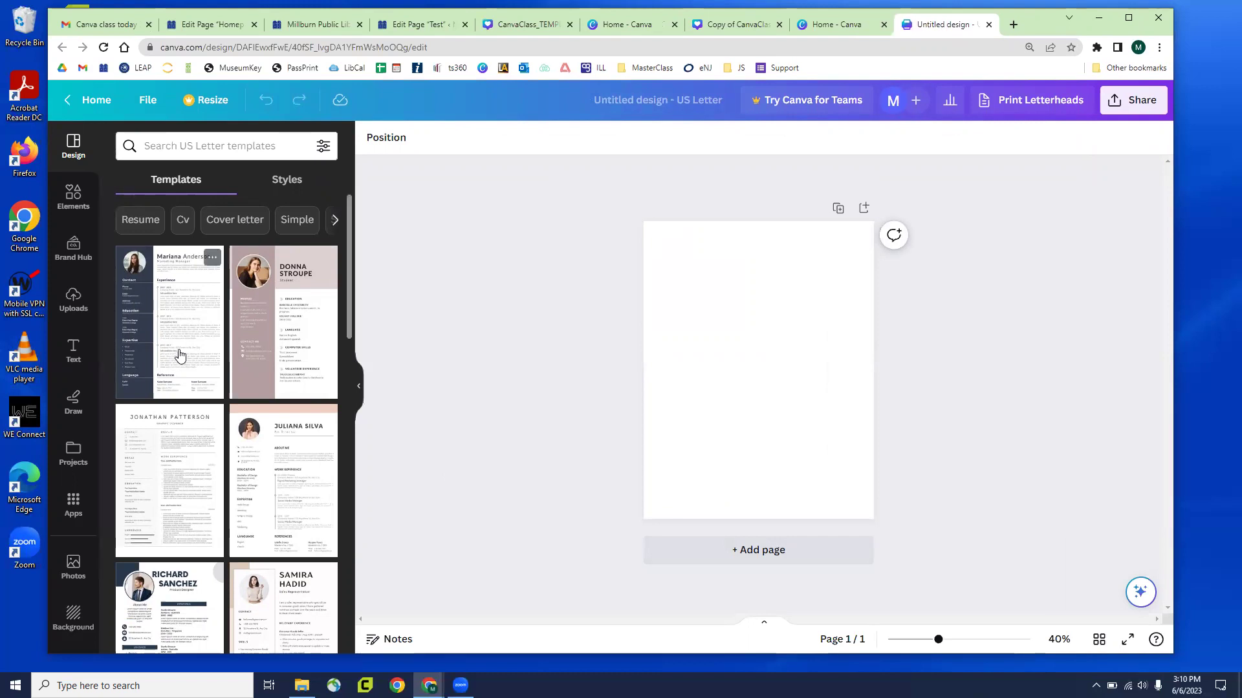
scroll(179, 362, down, 5)
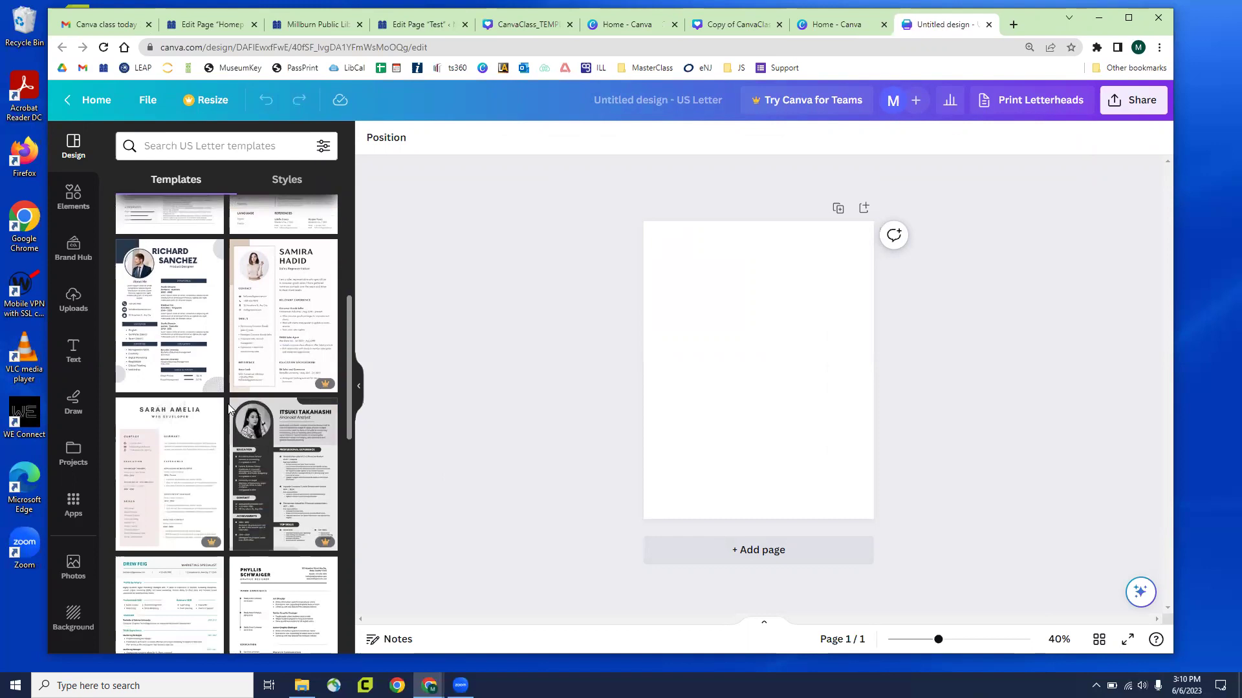
scroll(236, 395, down, 6)
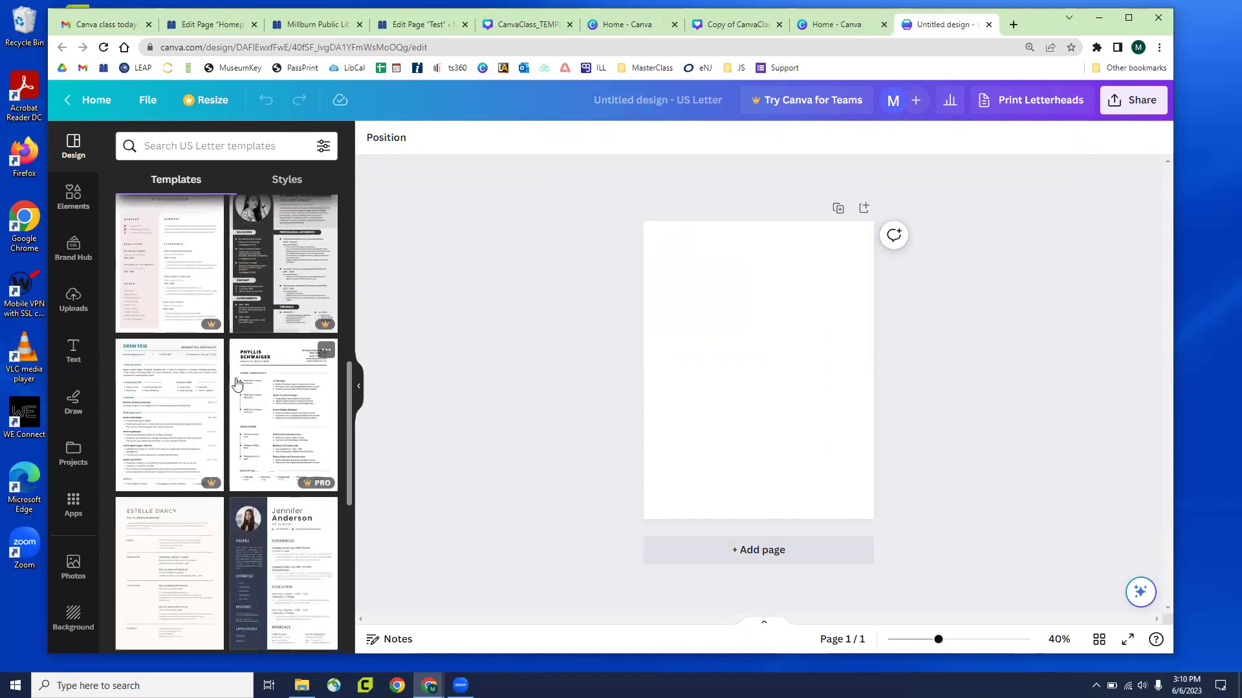
scroll(196, 435, down, 8)
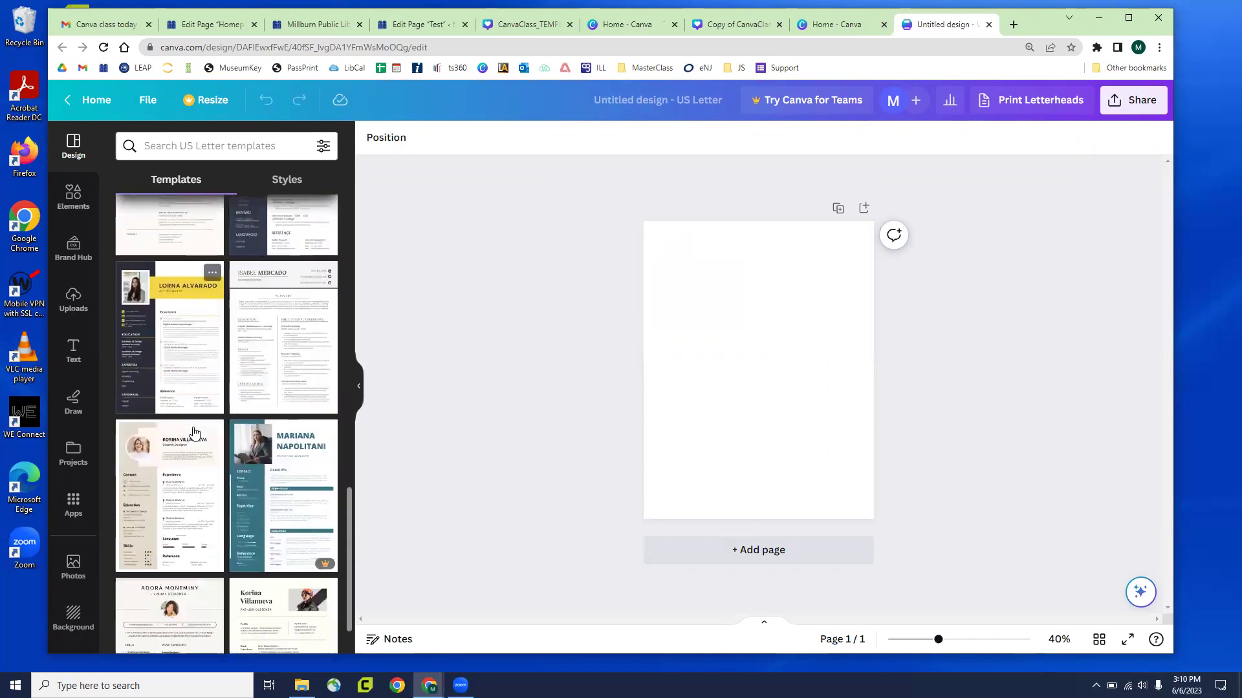
scroll(196, 435, down, 10)
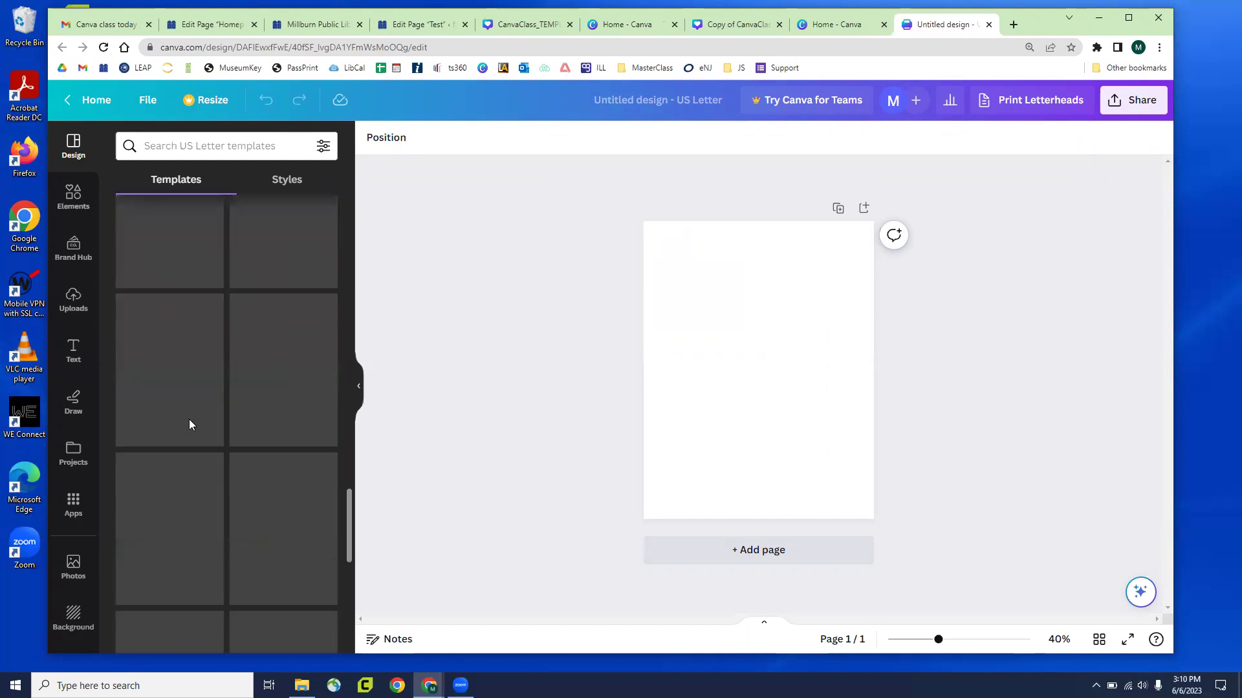
scroll(194, 446, down, 4)
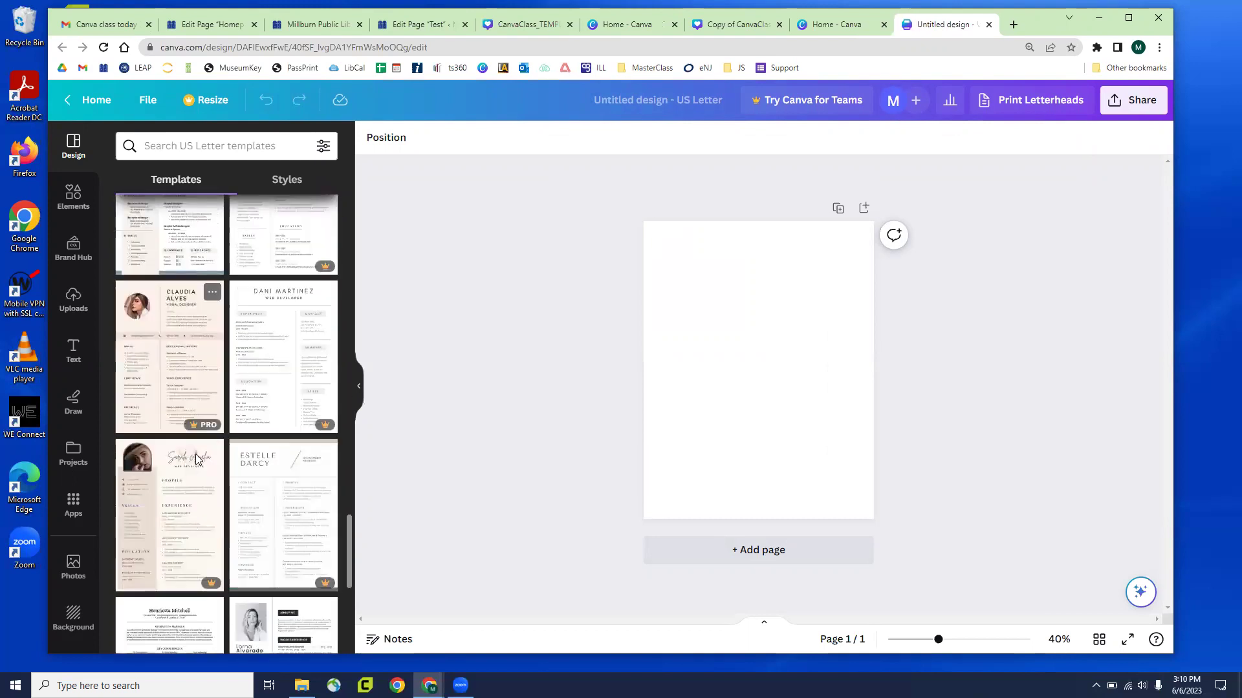
Search templates for 'school' and apply the pink high school resume template
click(230, 147)
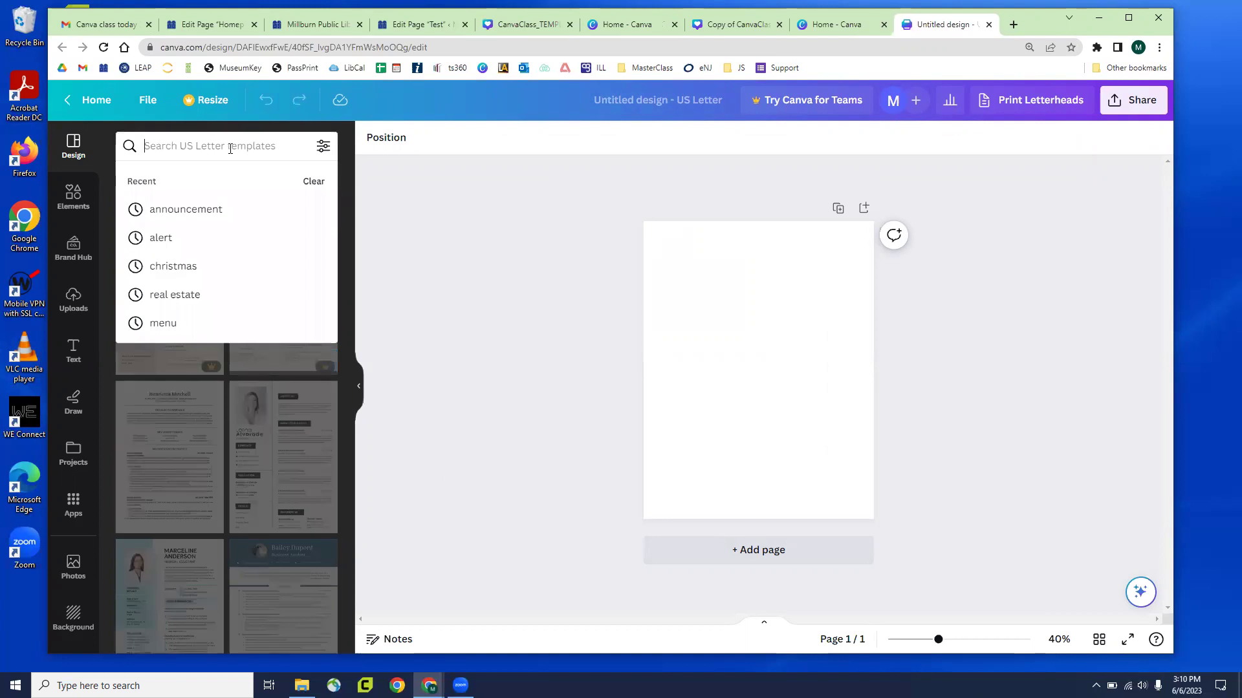
text(school)
key(Return)
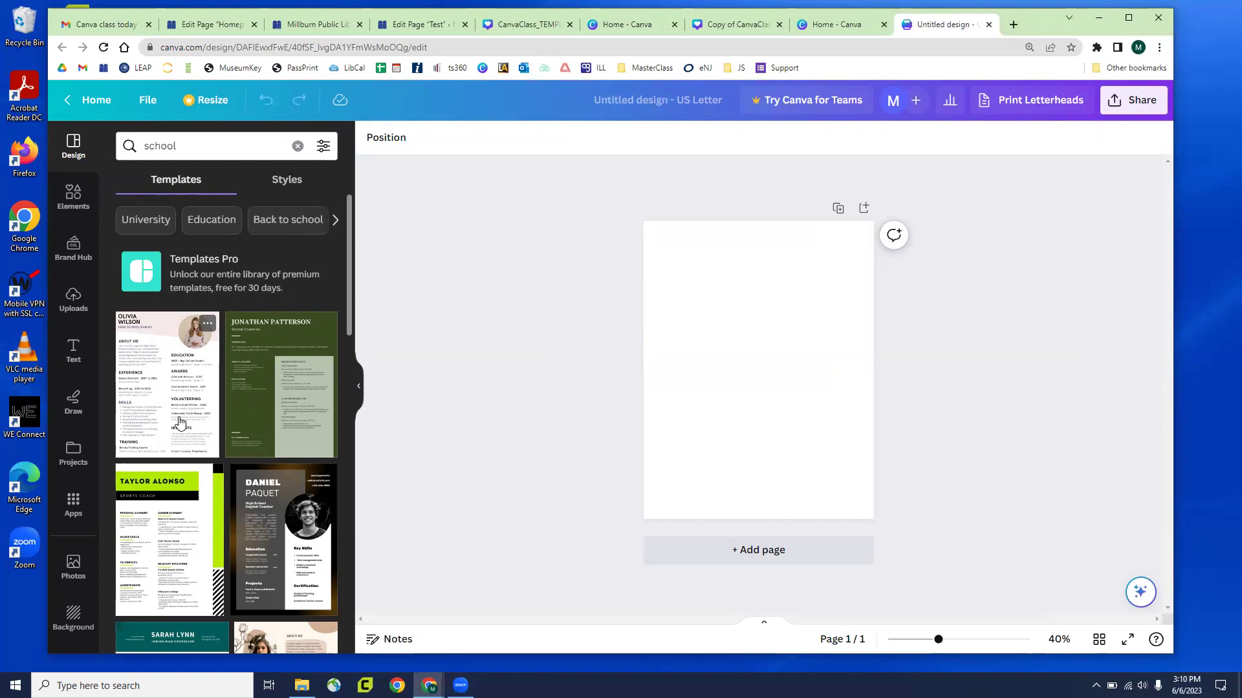
scroll(152, 381, down, 3)
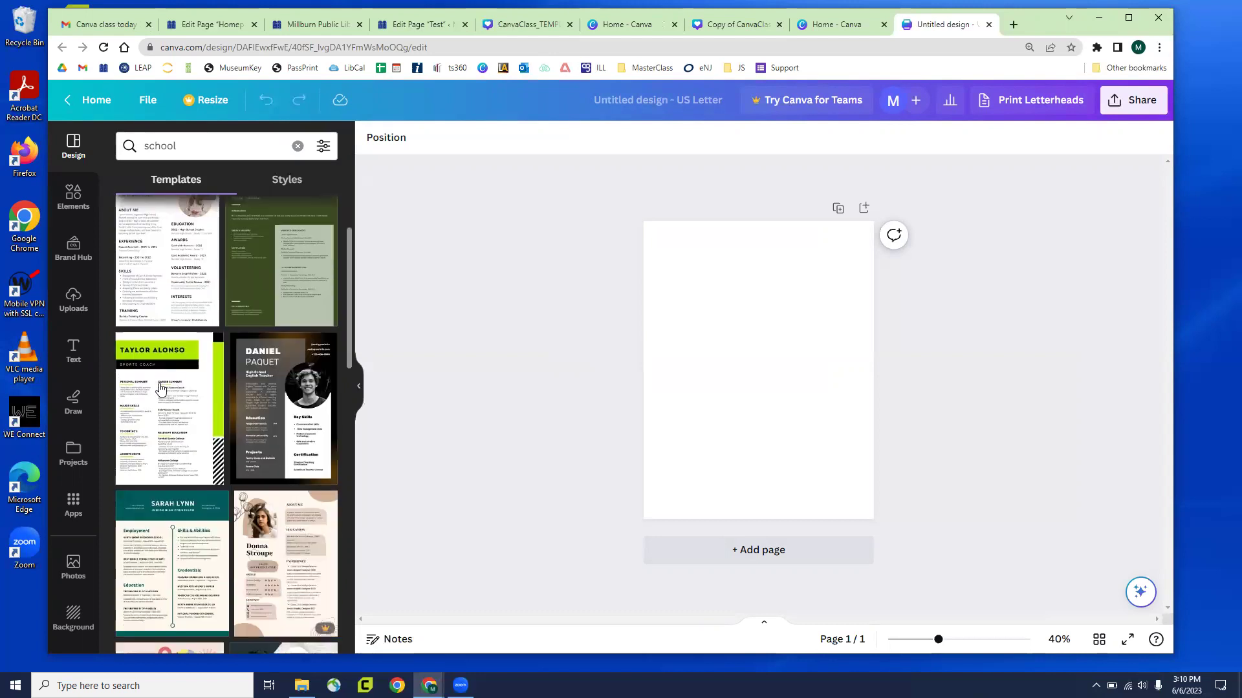
scroll(153, 382, up, 3)
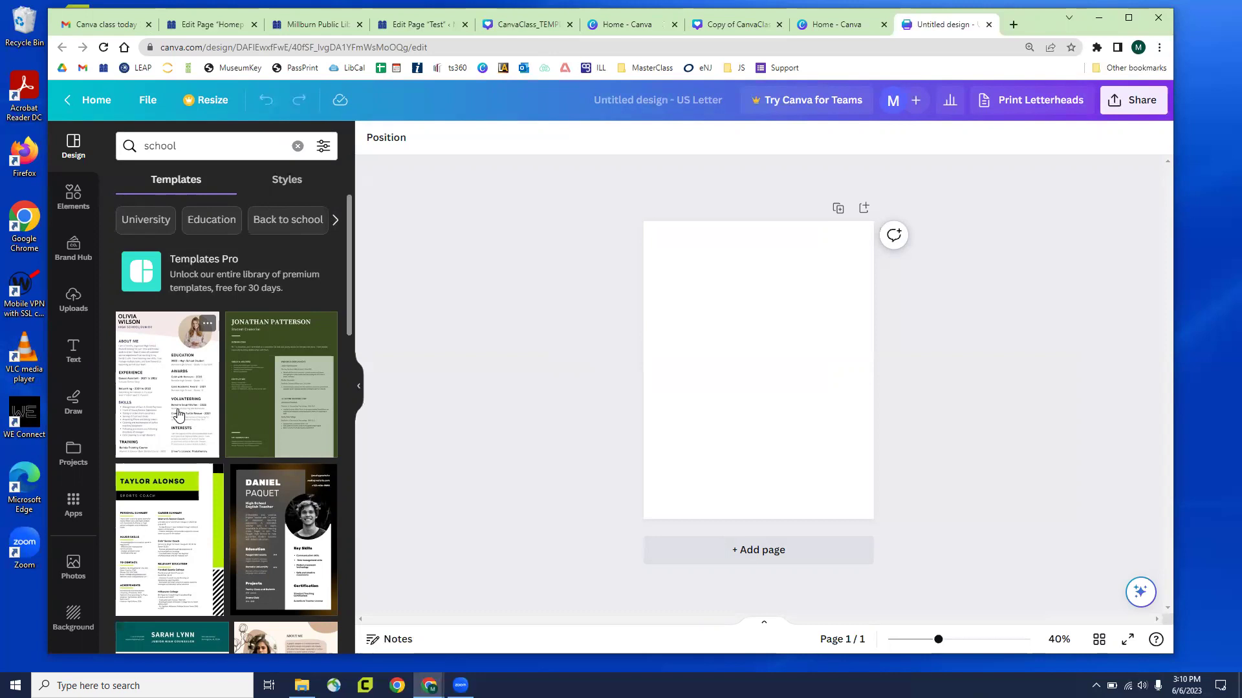
click(179, 414)
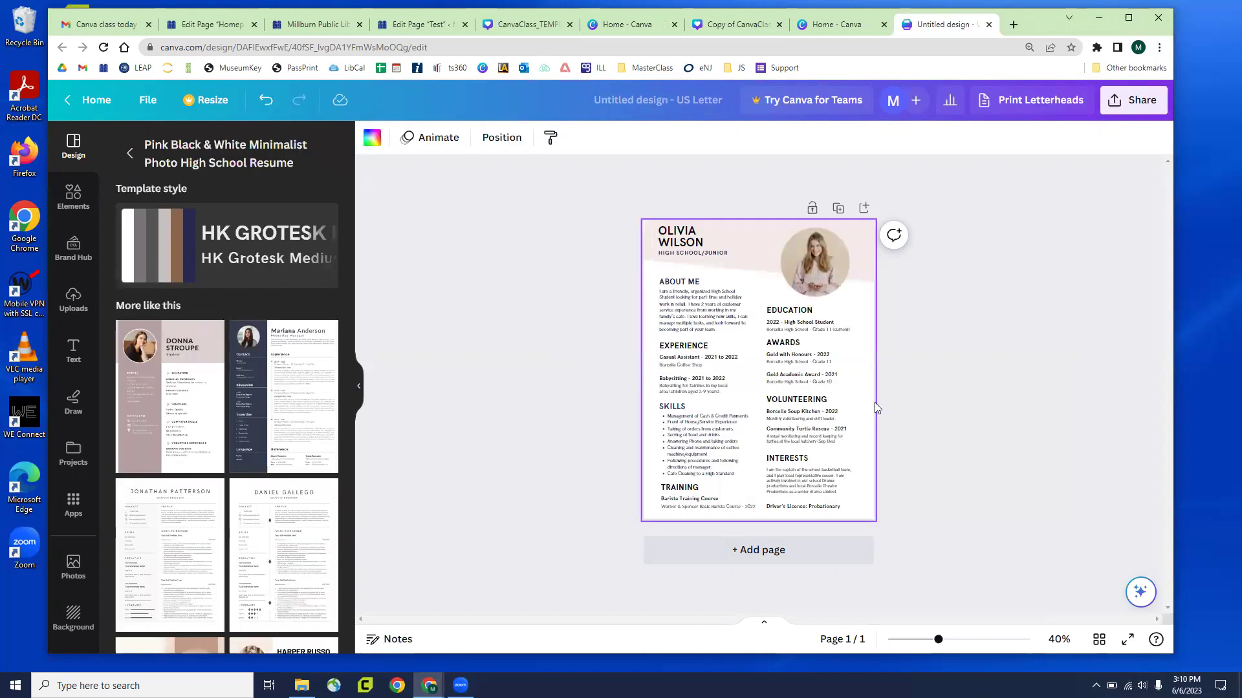
Zoom in, move the profile photo down and left, and drop the WILSON name lower
scroll(939, 404, up, 3)
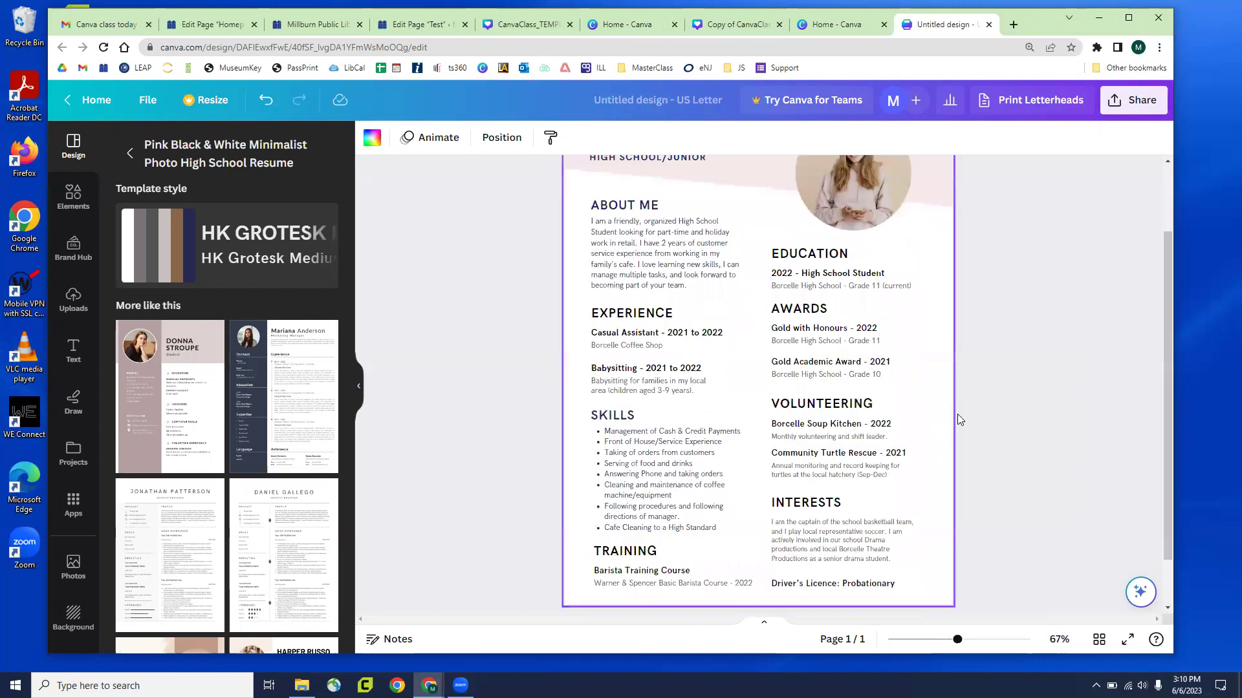
scroll(960, 415, up, 2)
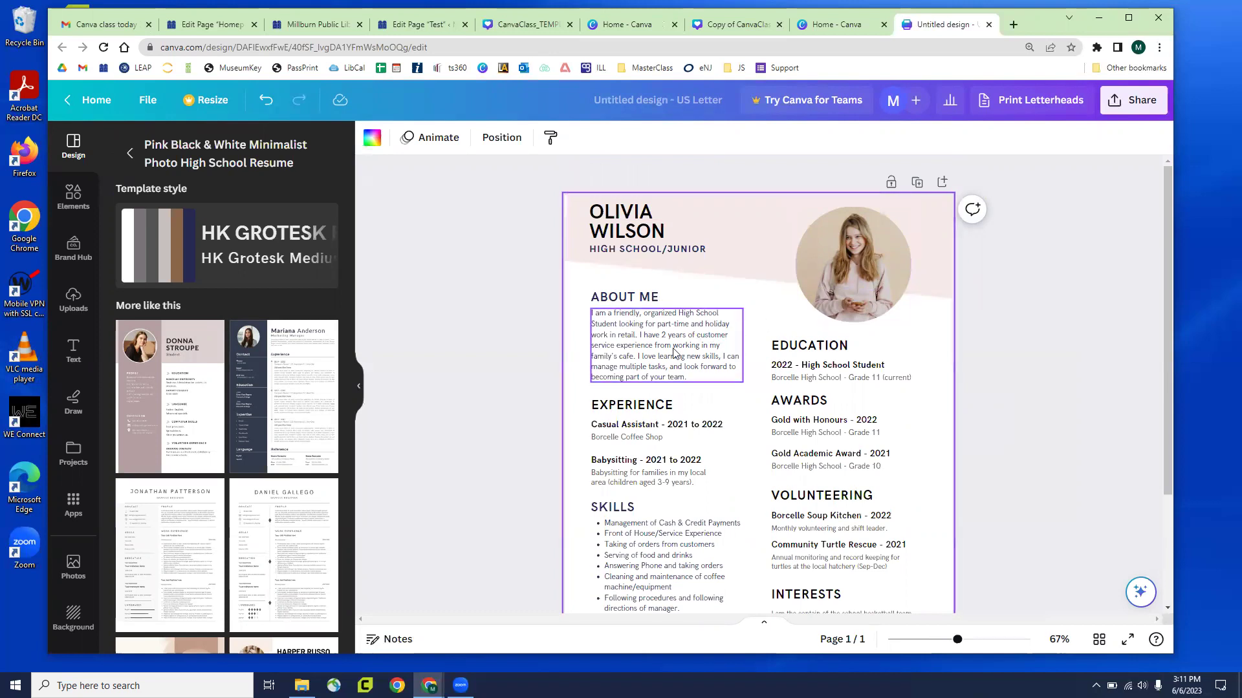
click(830, 269)
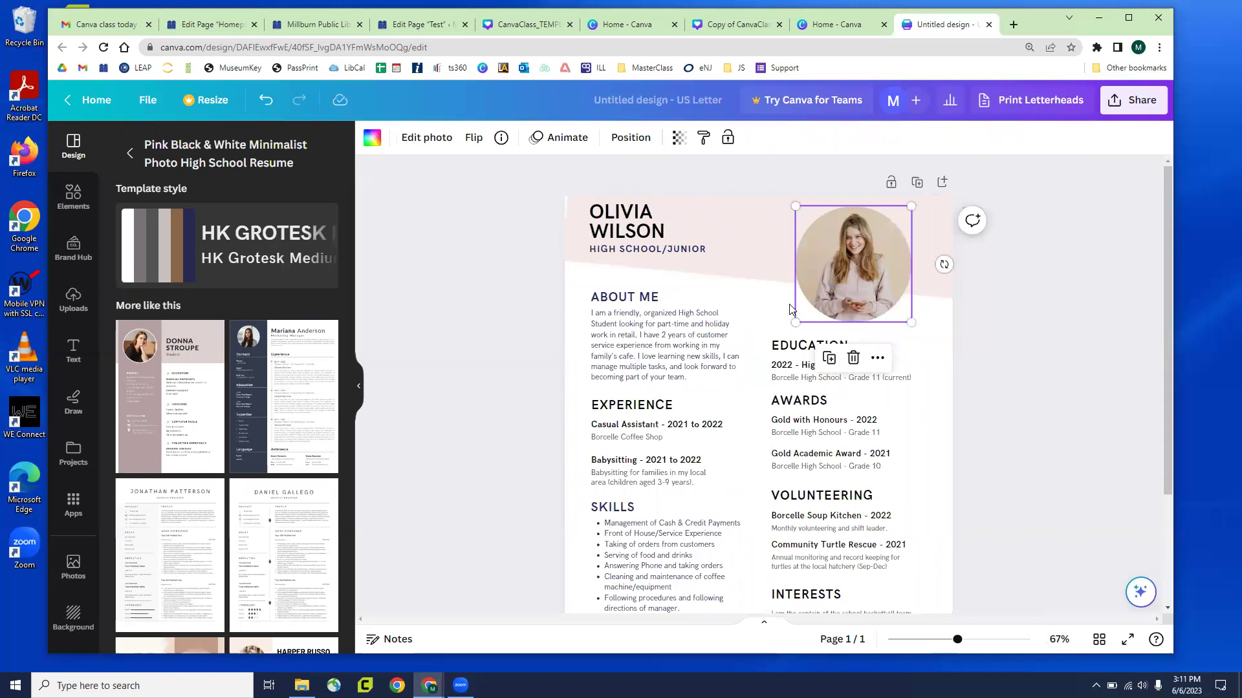
click(674, 360)
click(675, 360)
drag(652, 335, 696, 349)
click(696, 349)
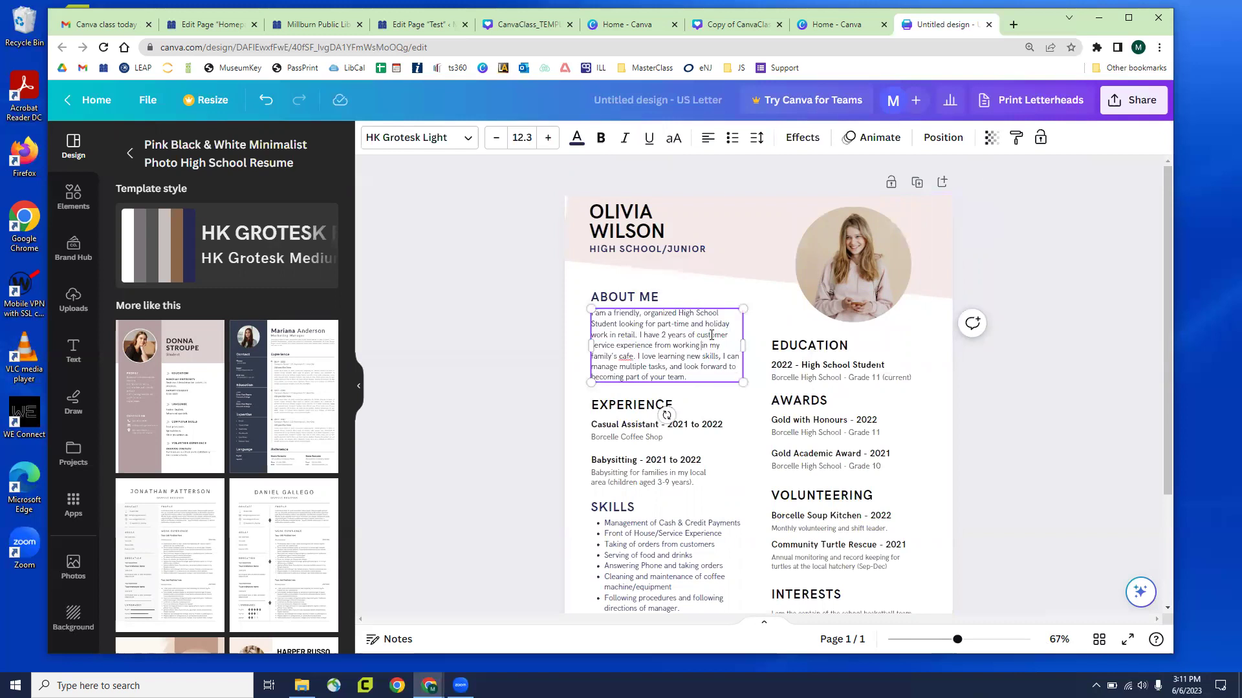
drag(844, 278, 782, 258)
click(636, 239)
drag(636, 239, 666, 272)
click(704, 305)
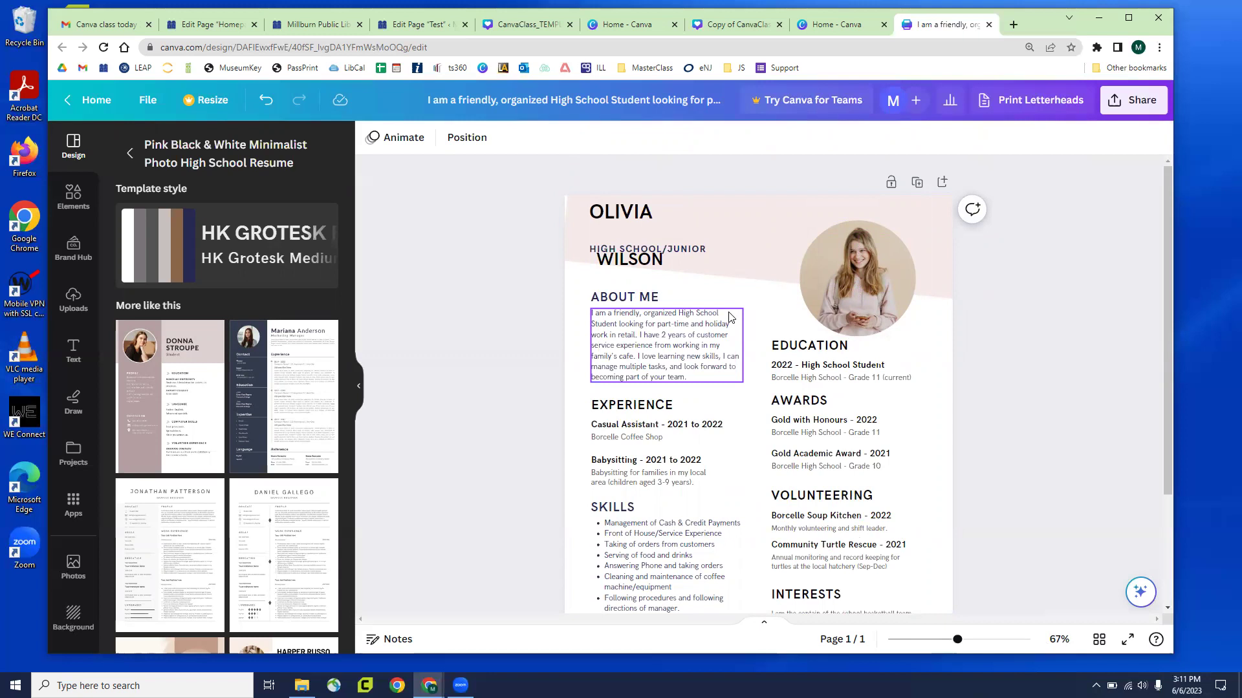
Bold the About Me paragraph, adjust its font size, and move the resume tab into its own window
click(645, 328)
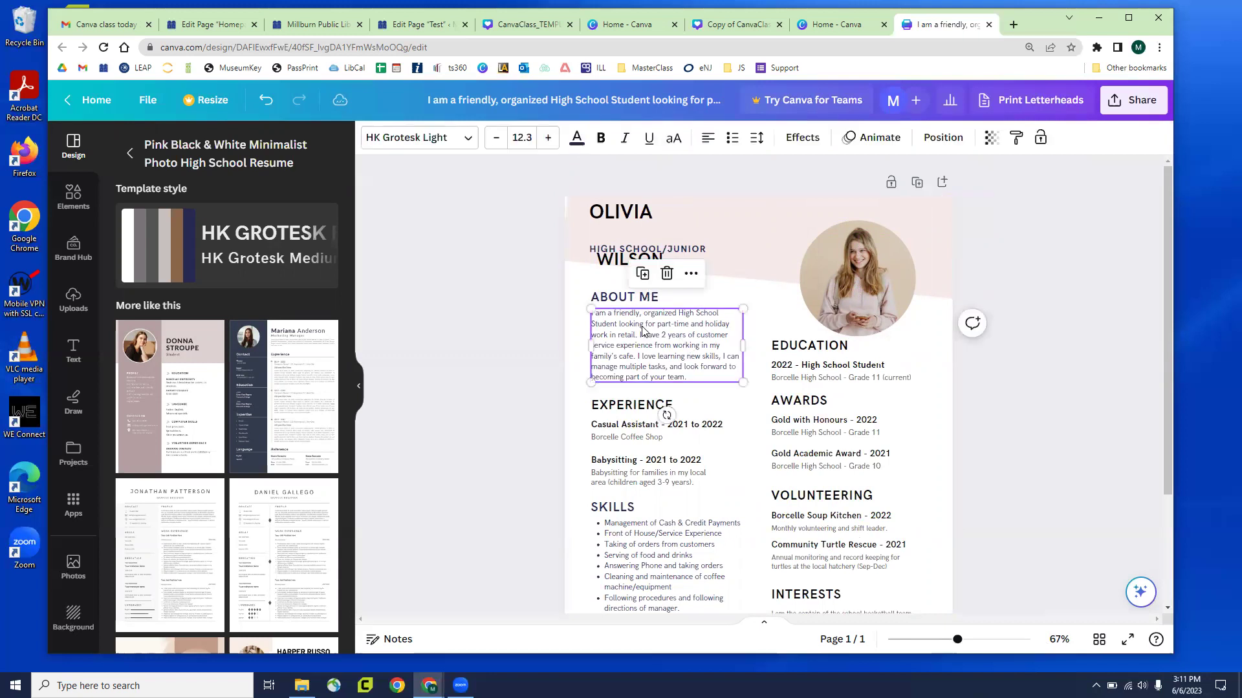
click(644, 327)
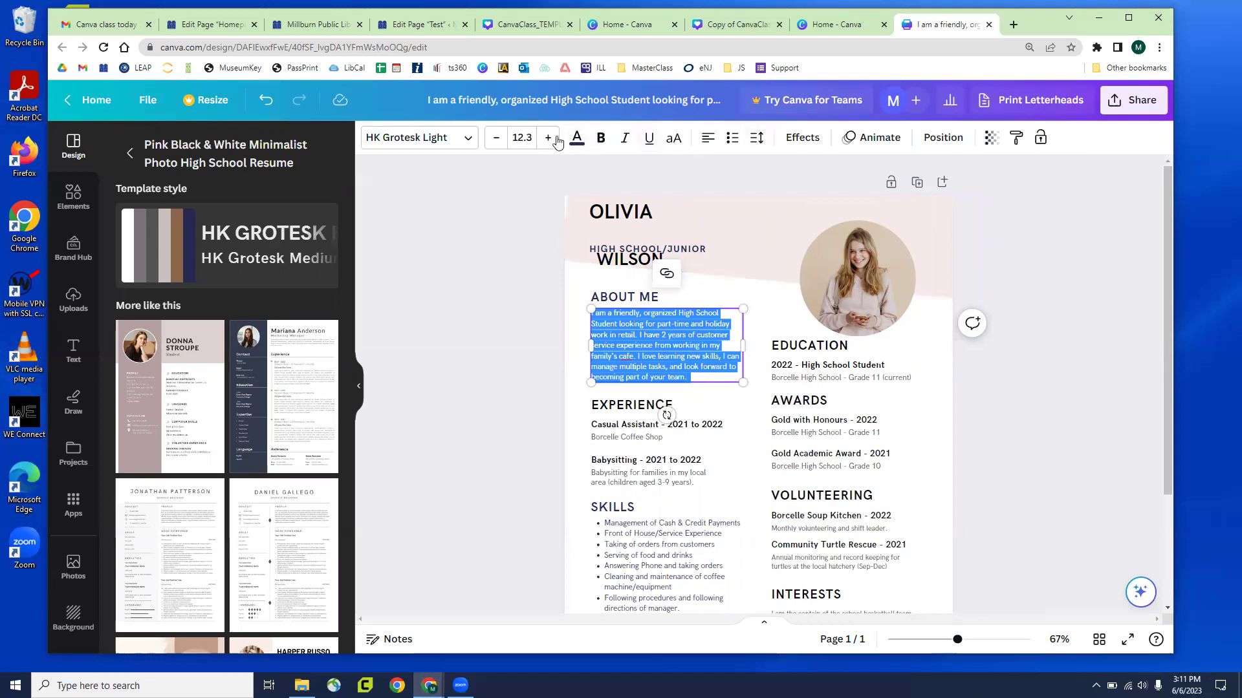
click(602, 141)
click(540, 145)
click(540, 145)
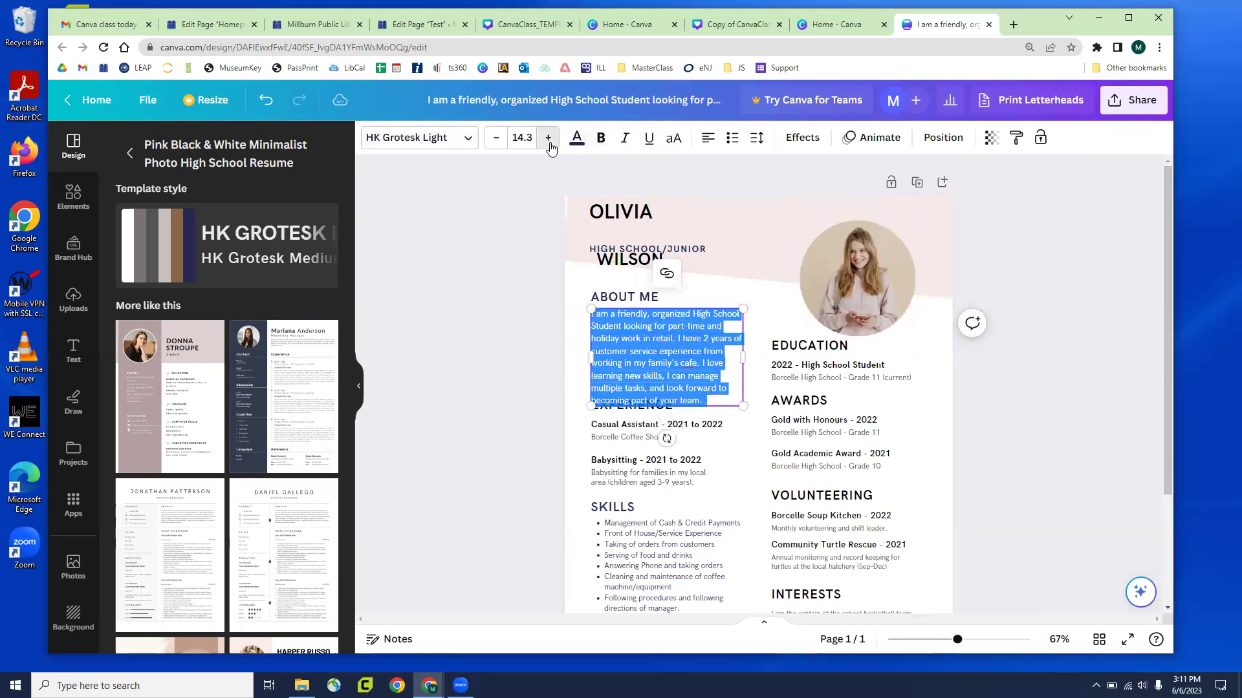
click(541, 144)
click(541, 145)
click(496, 138)
click(496, 138)
click(496, 138)
click(496, 138)
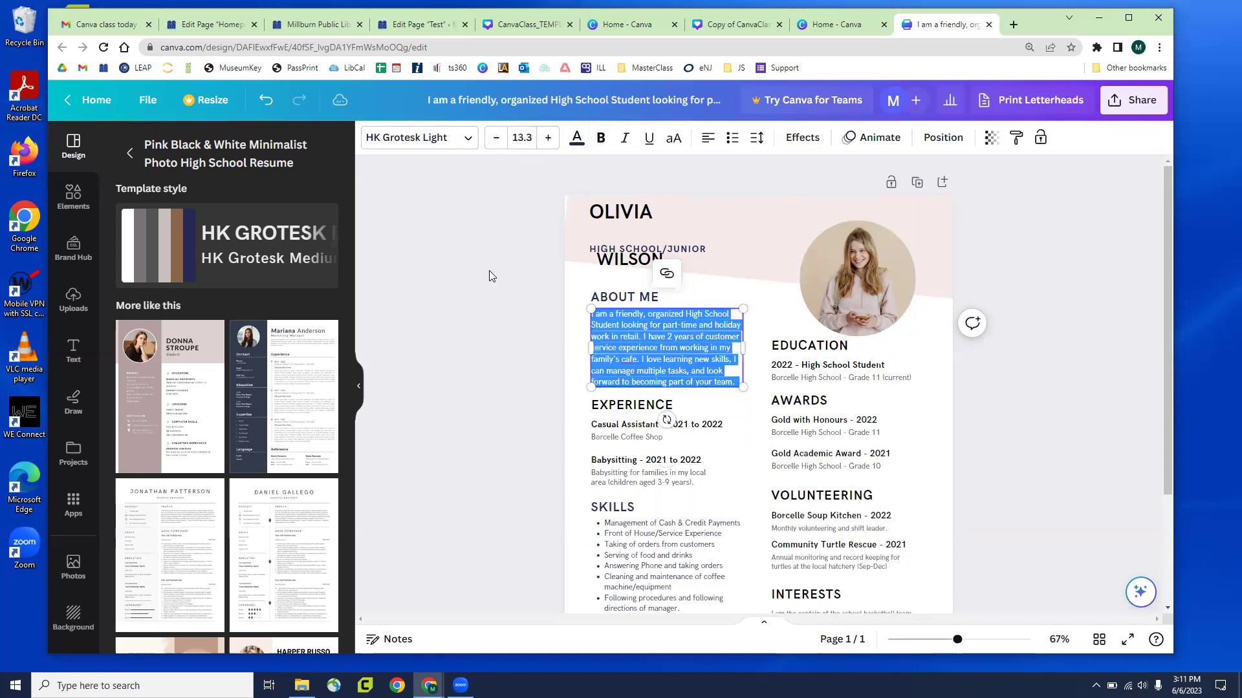
click(498, 275)
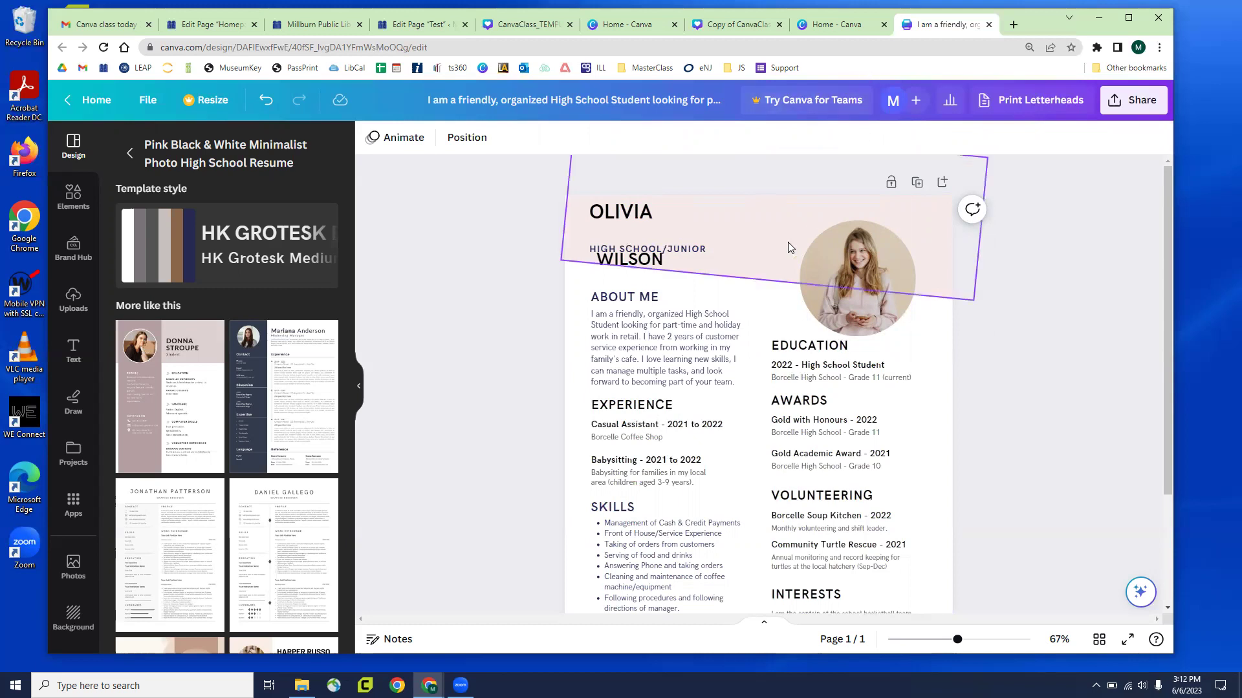
drag(952, 33, 813, 28)
click(814, 28)
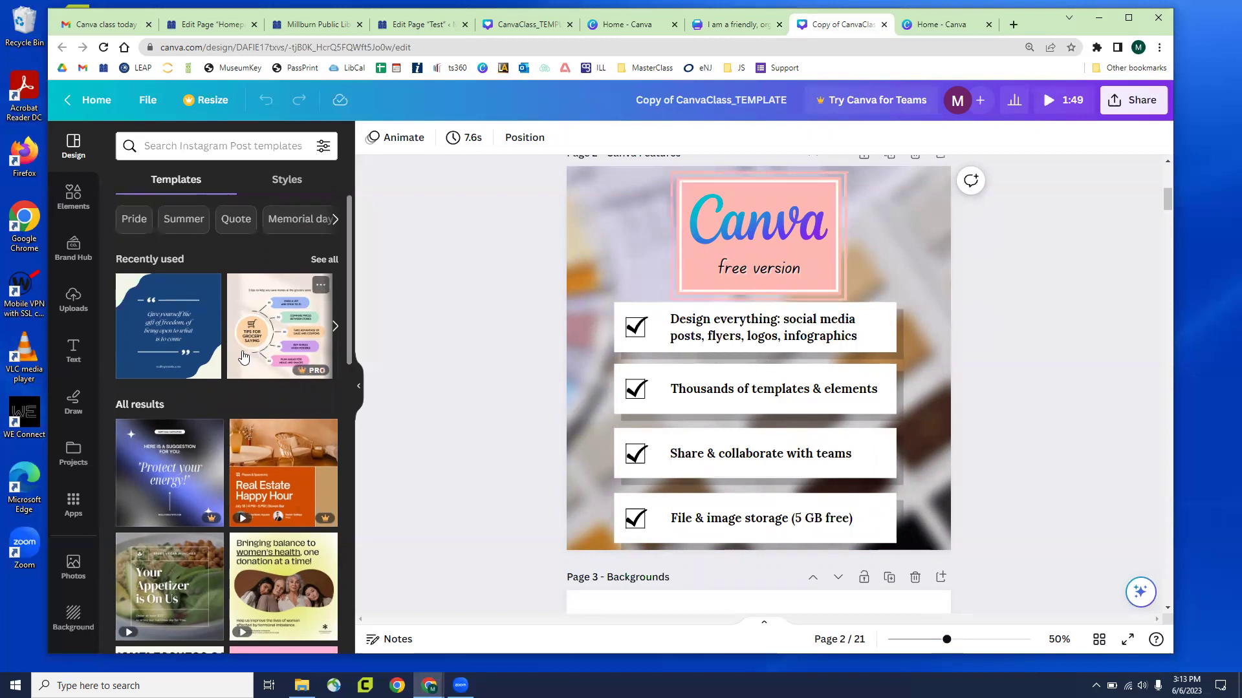
Scroll the Templates panel down through the Instagram Post templates toward Be gentle
scroll(207, 356, down, 4)
scroll(192, 366, down, 5)
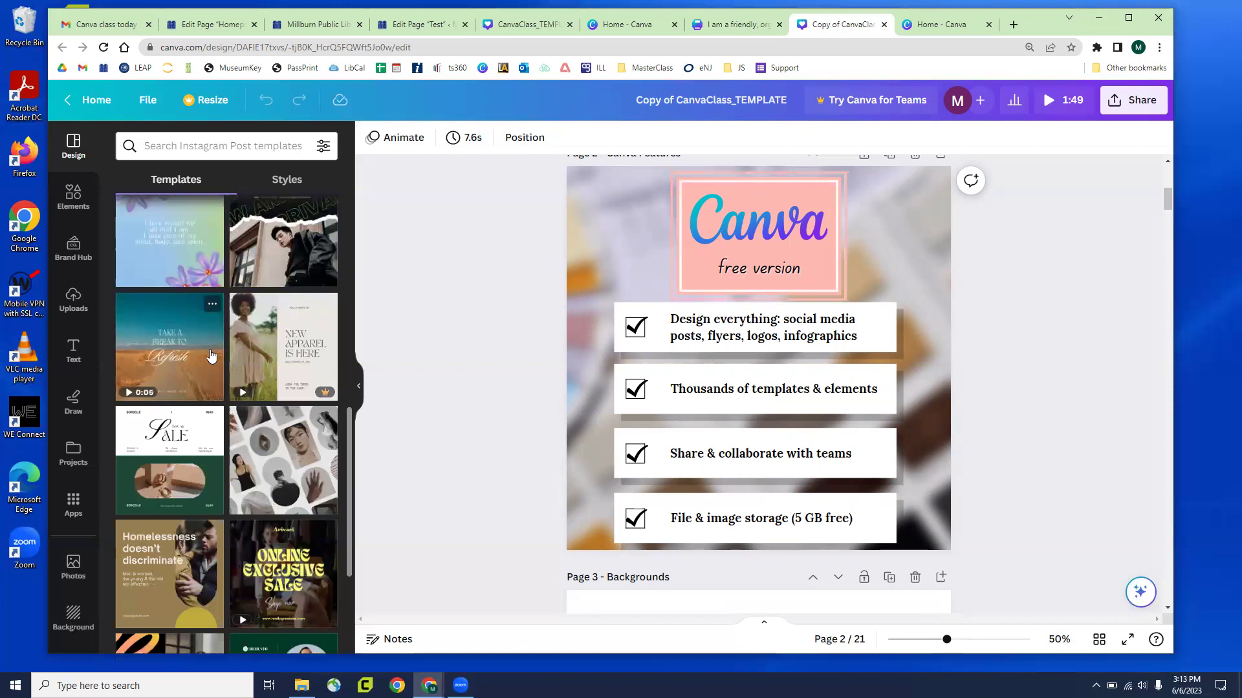
scroll(213, 356, down, 3)
scroll(207, 368, down, 3)
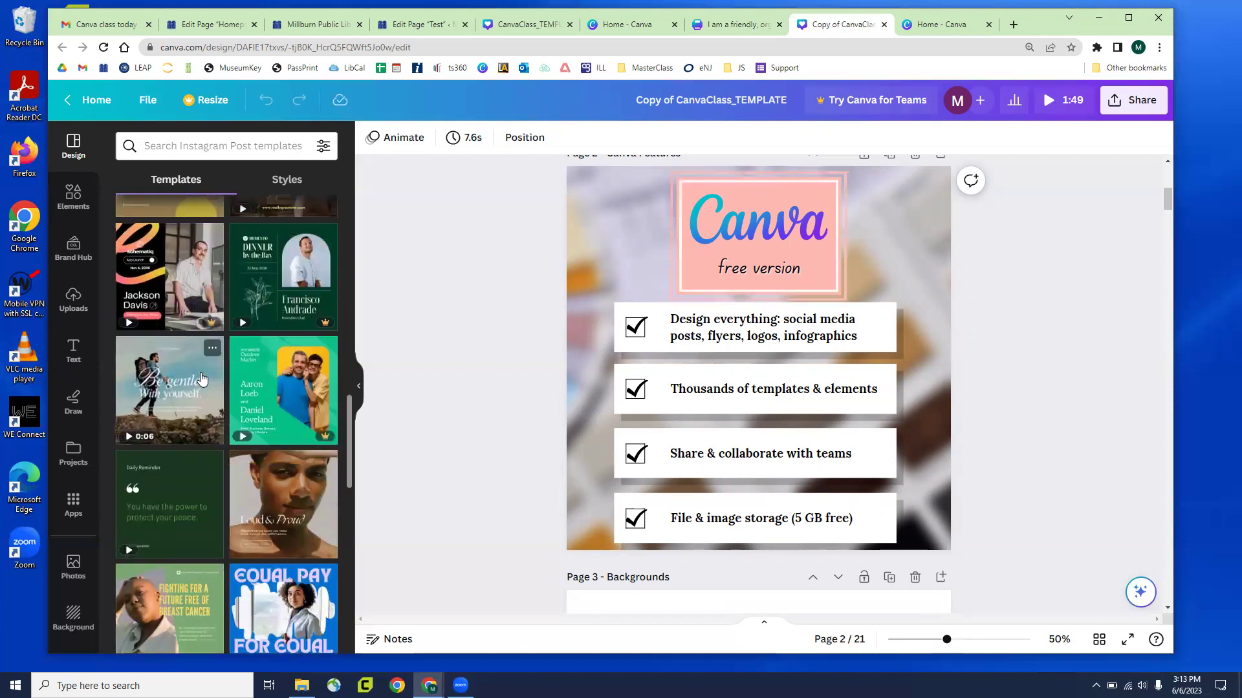
Add the Be gentle quote template as a new page 3, then undo it with Ctrl+Z
click(153, 404)
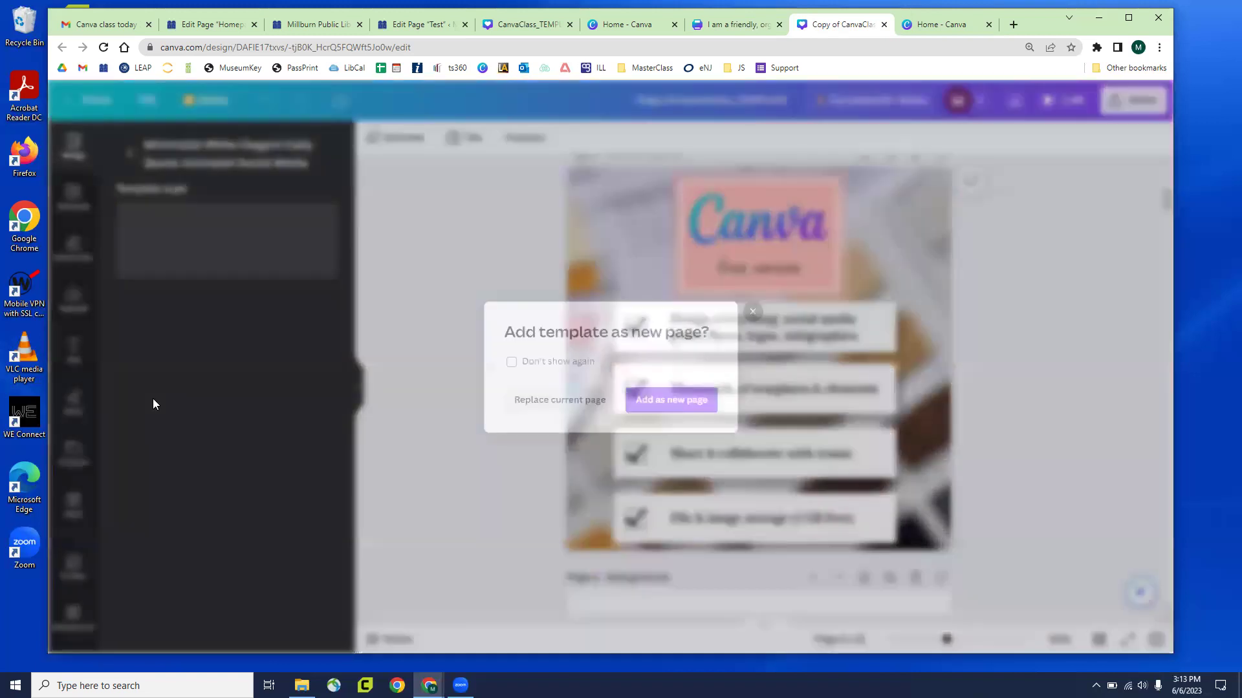
click(638, 405)
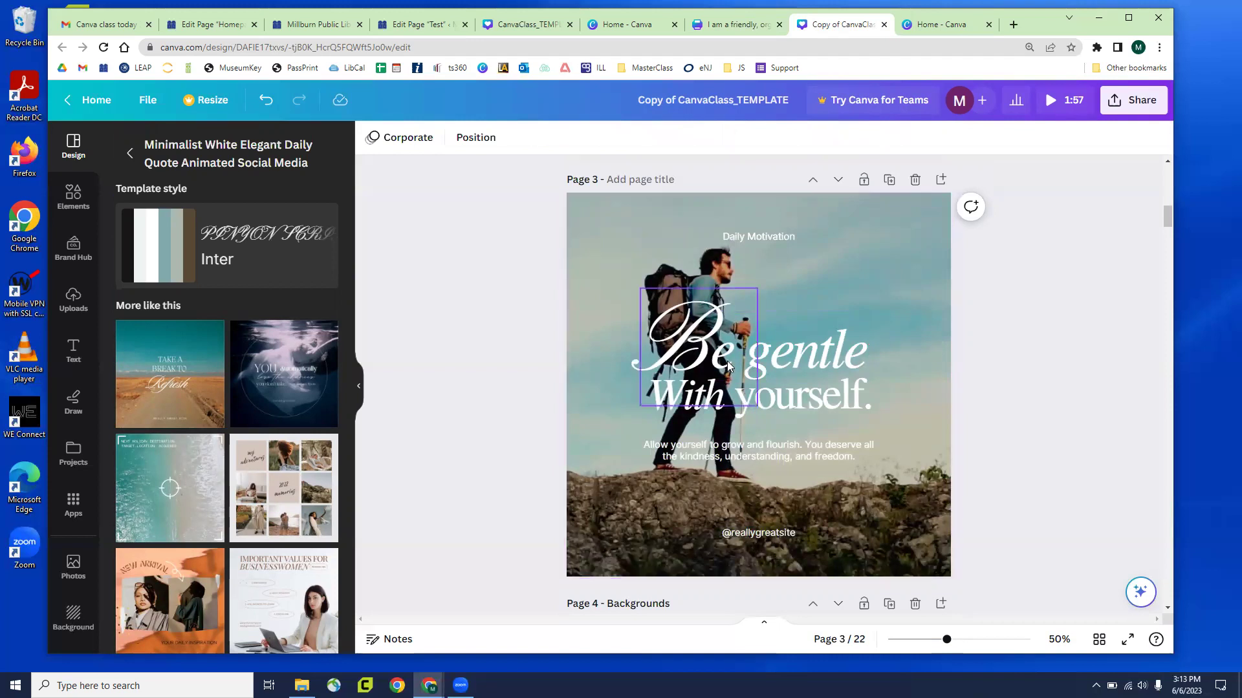
click(788, 371)
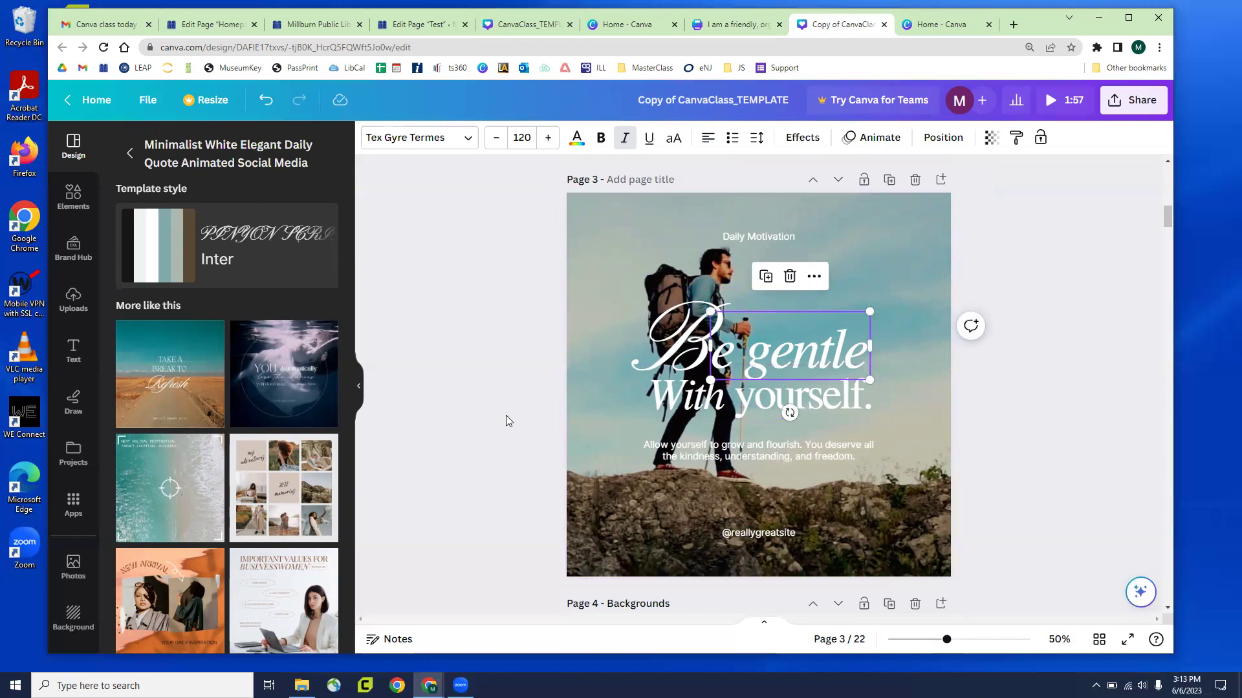
key(ctrl+z)
key(ctrl+z)
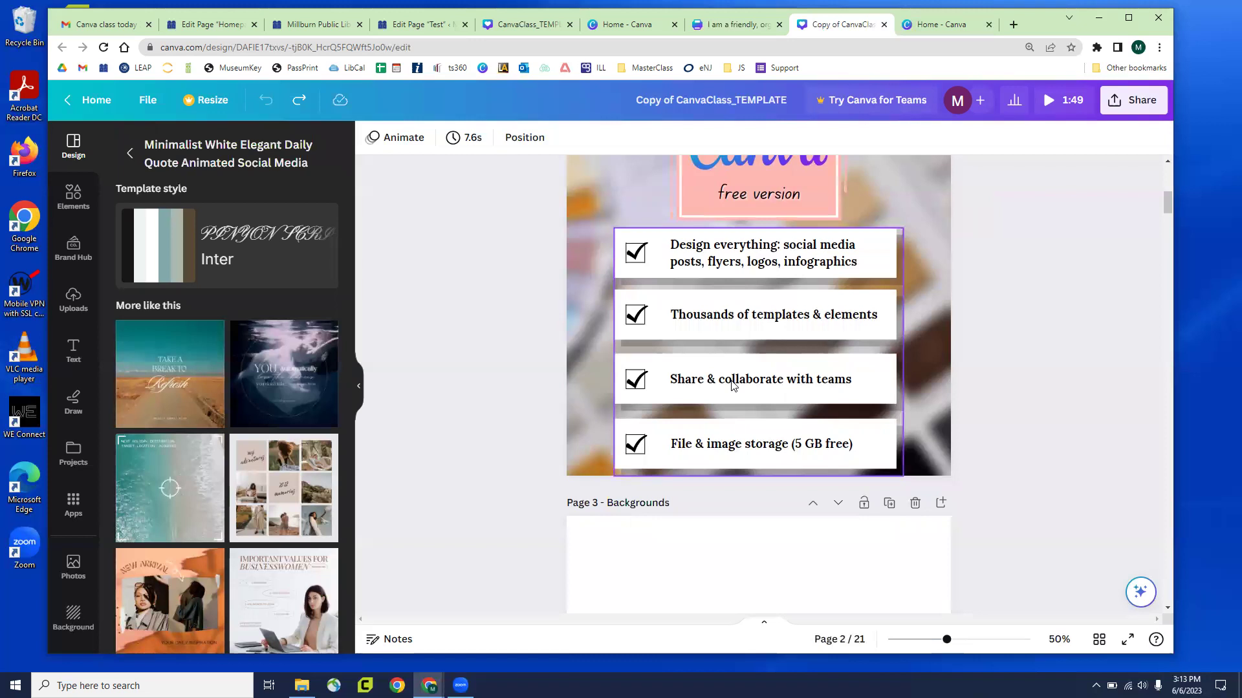
Visit the Home tab, return to the CanvaClass copy, and open its Share panel
scroll(738, 383, up, 1)
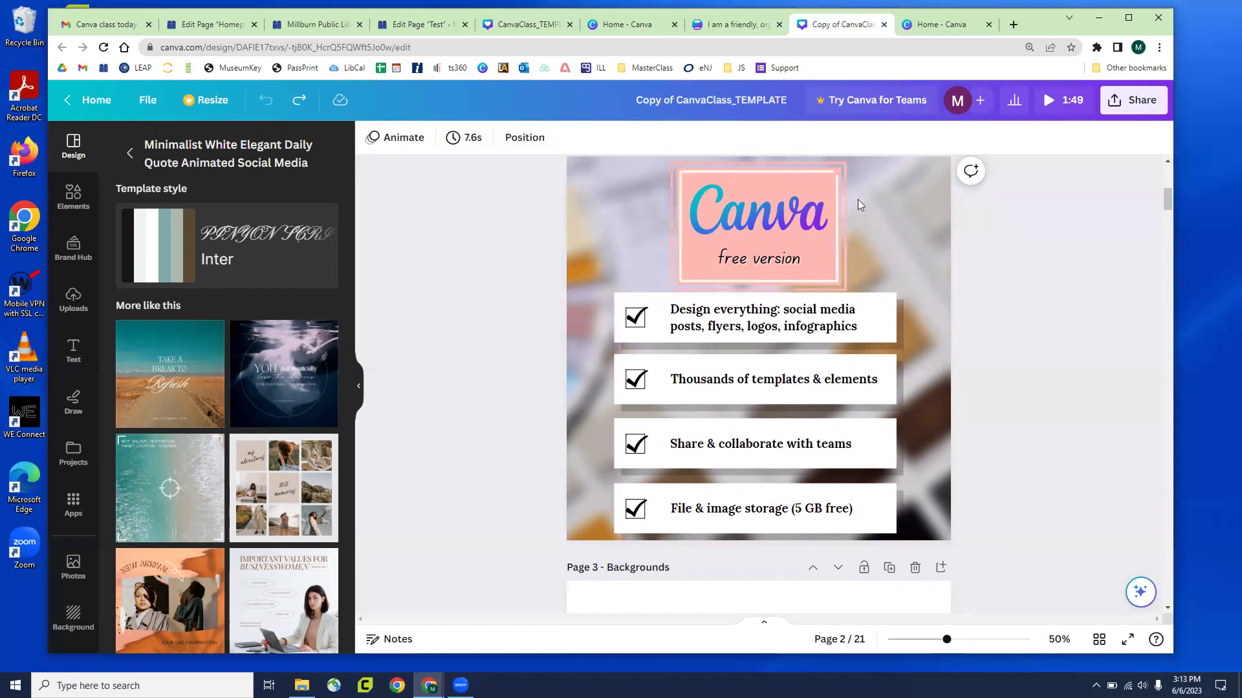
click(933, 26)
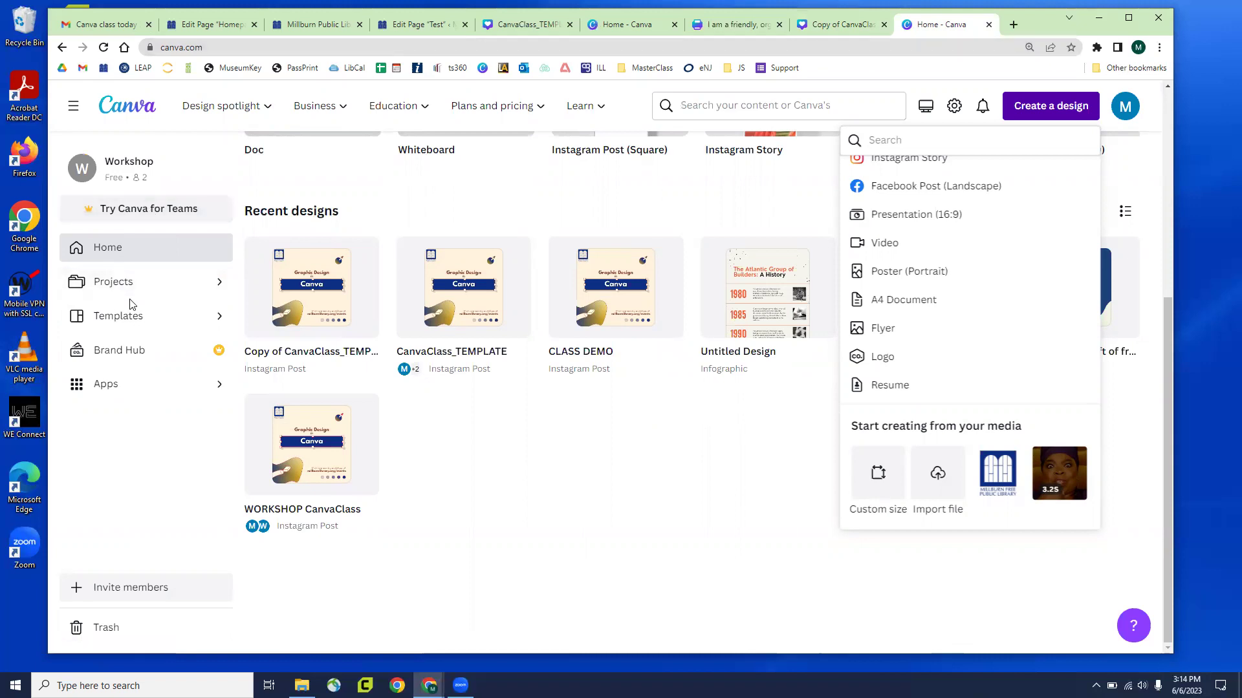
click(835, 24)
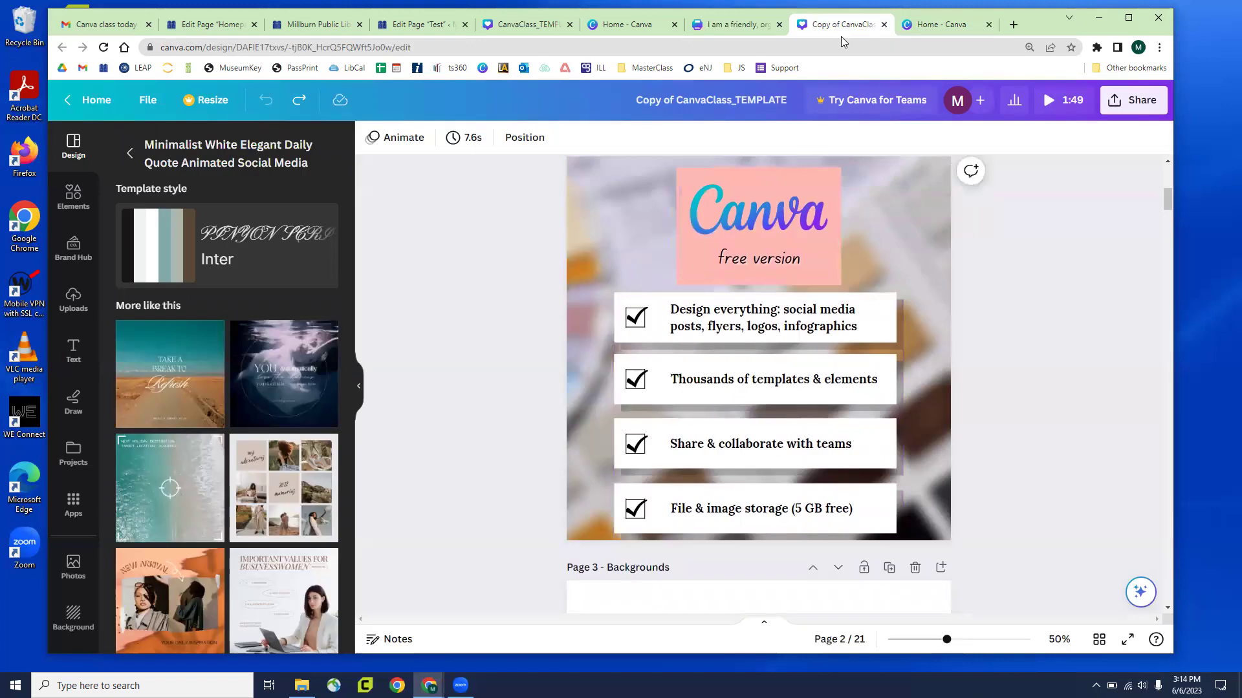
click(1120, 105)
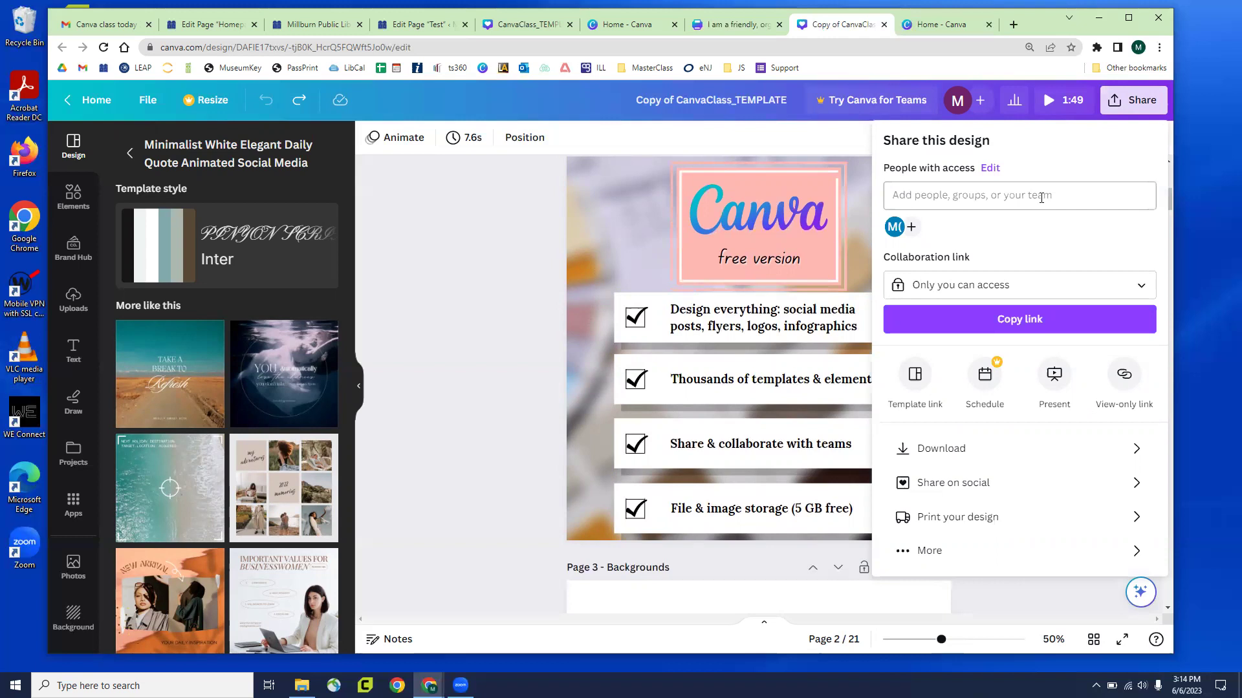
click(1041, 197)
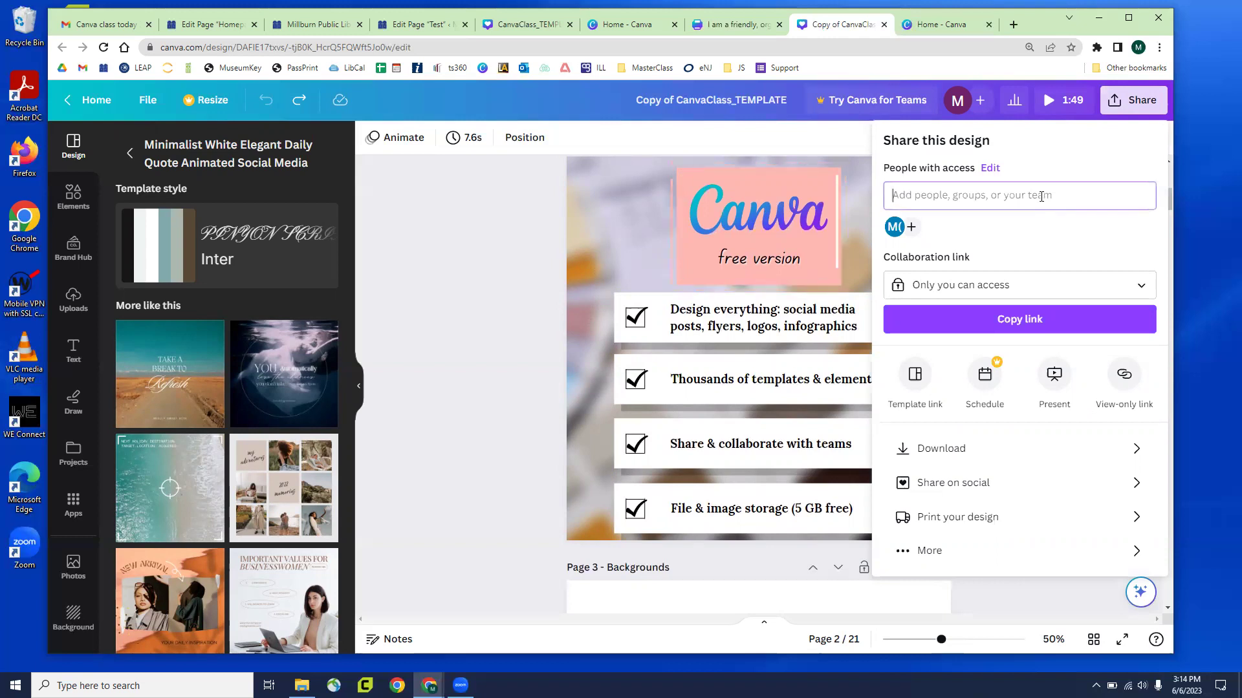
text(tthew)
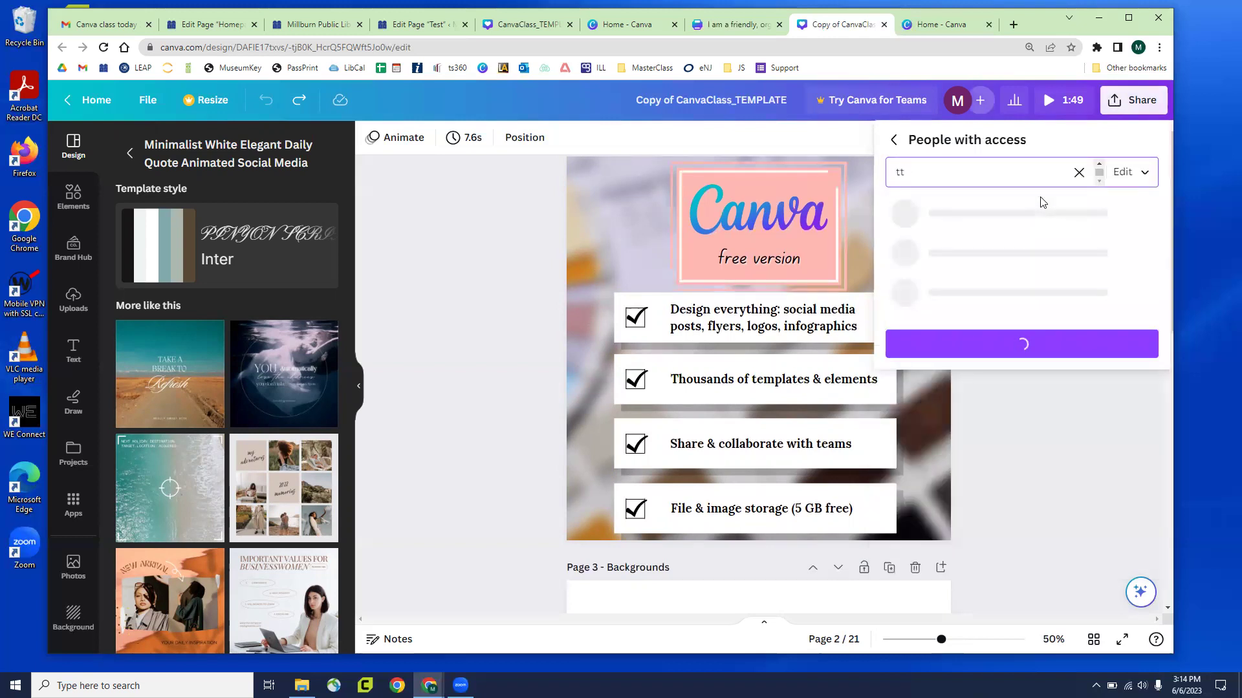
key(Return)
key(BackSpace)
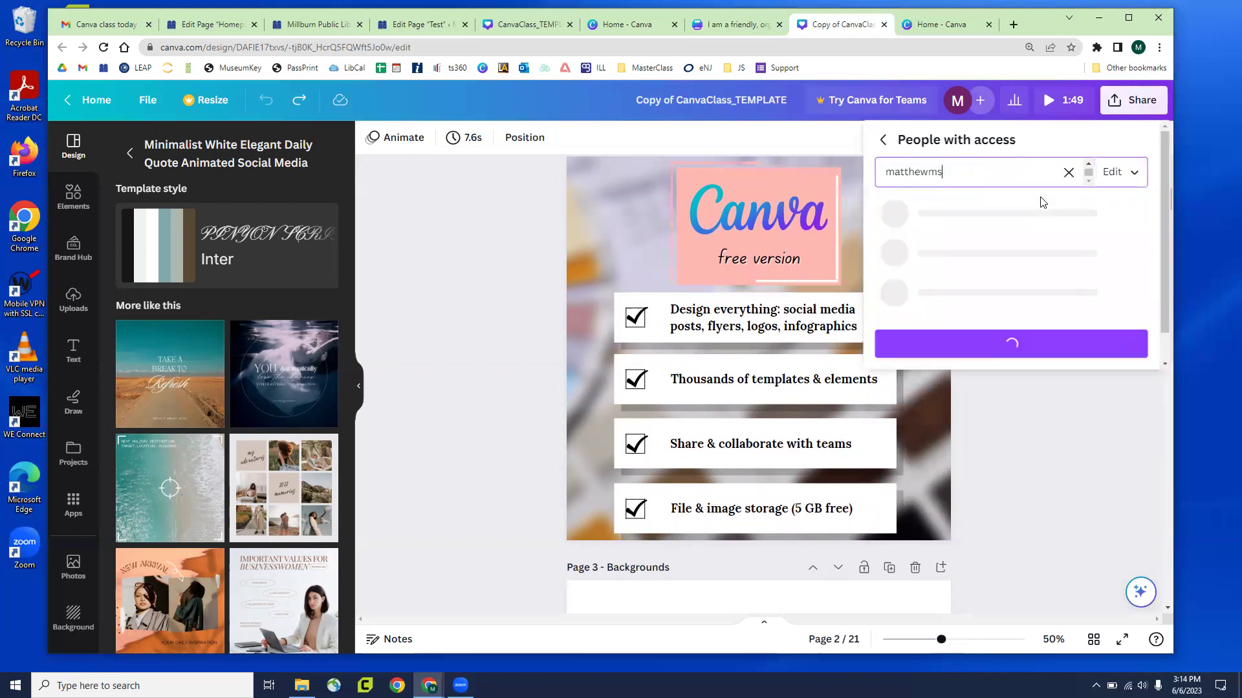
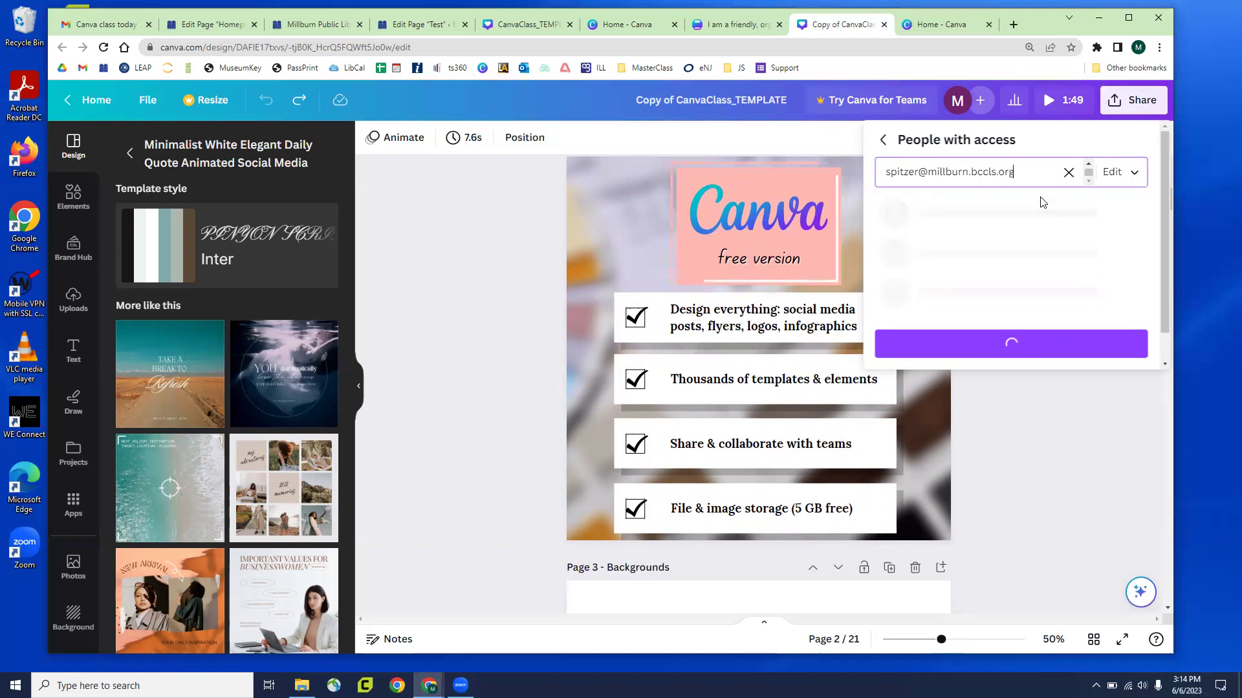
key(Return)
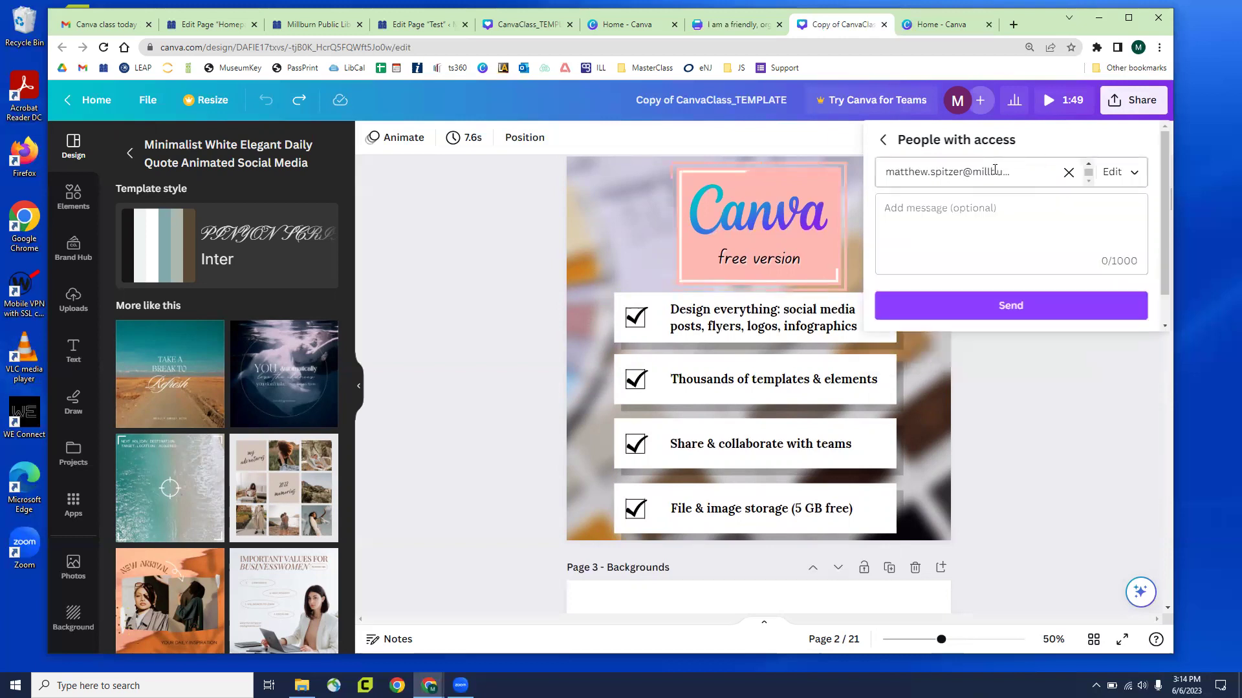
click(994, 170)
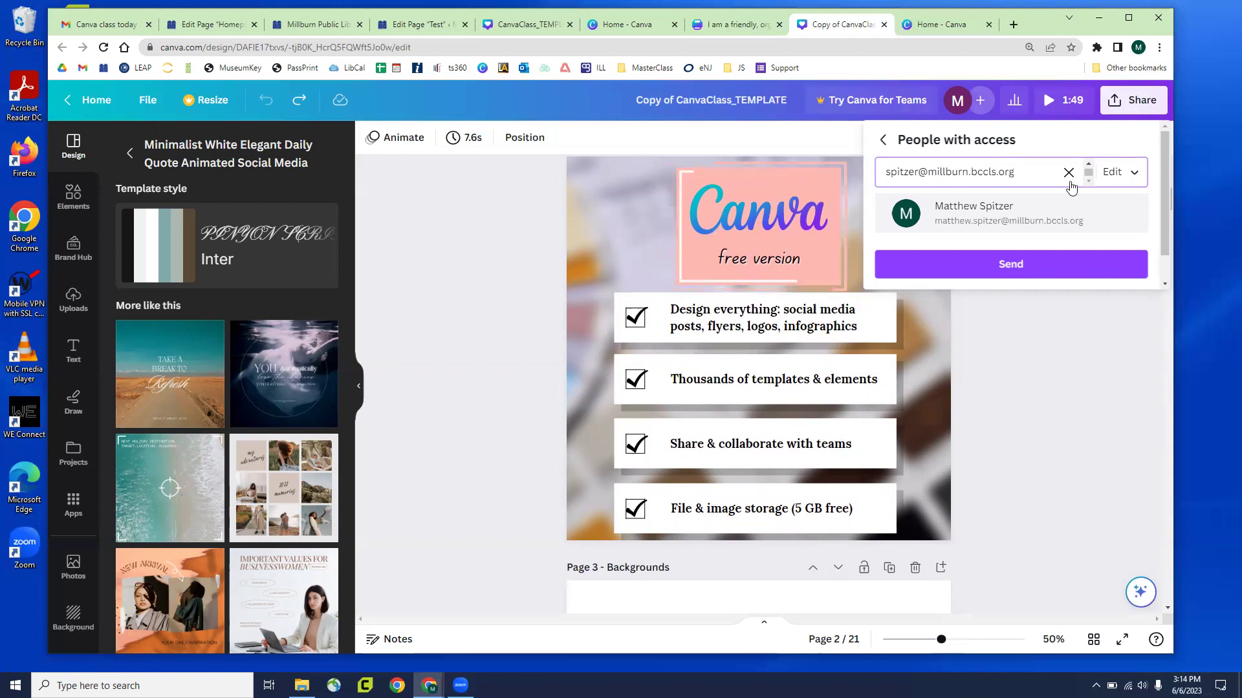
click(1142, 181)
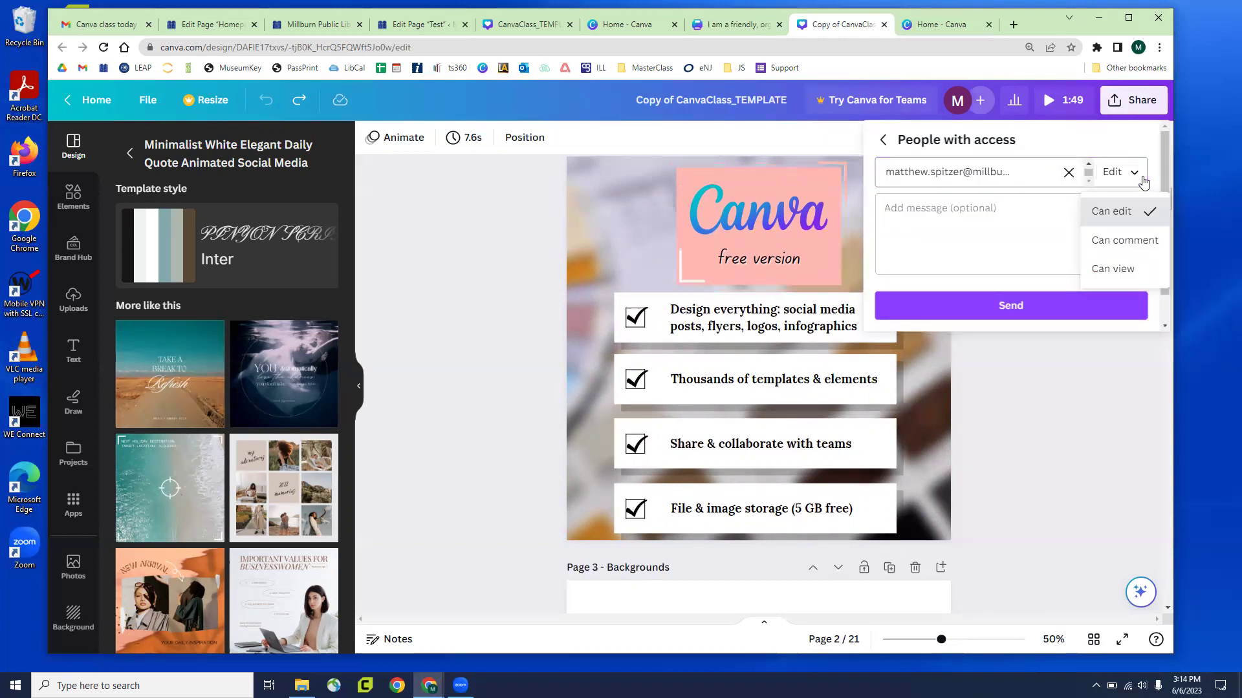
click(1124, 267)
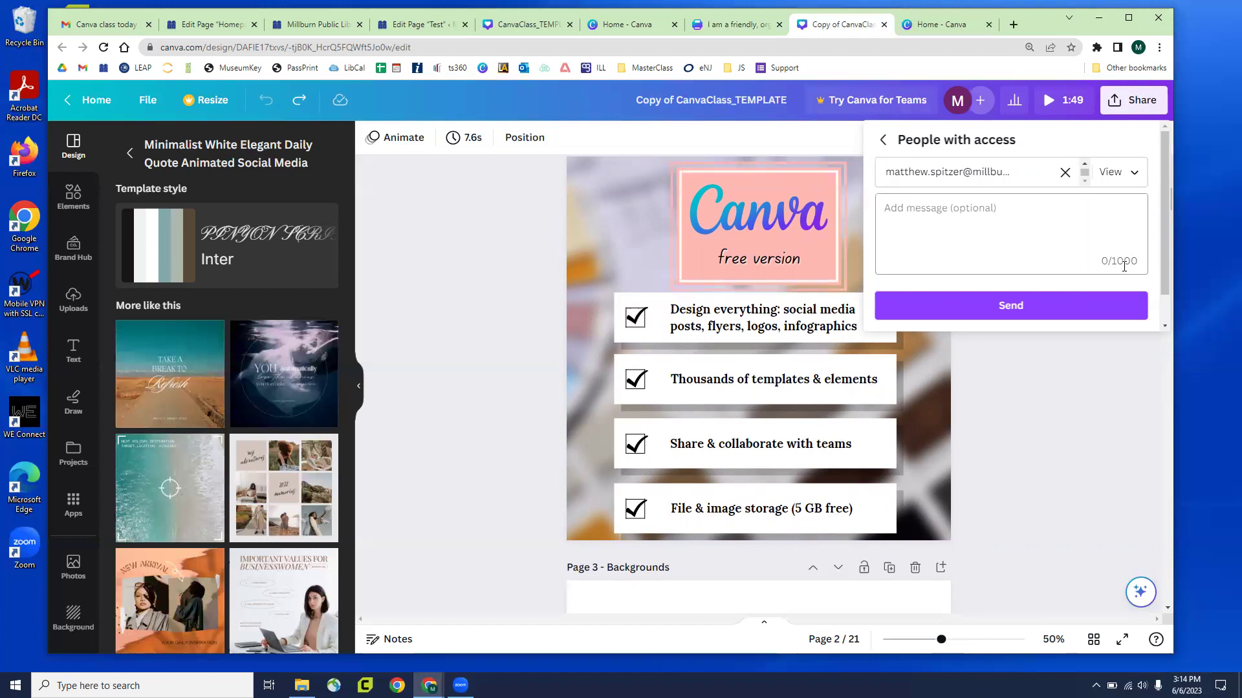
click(1122, 173)
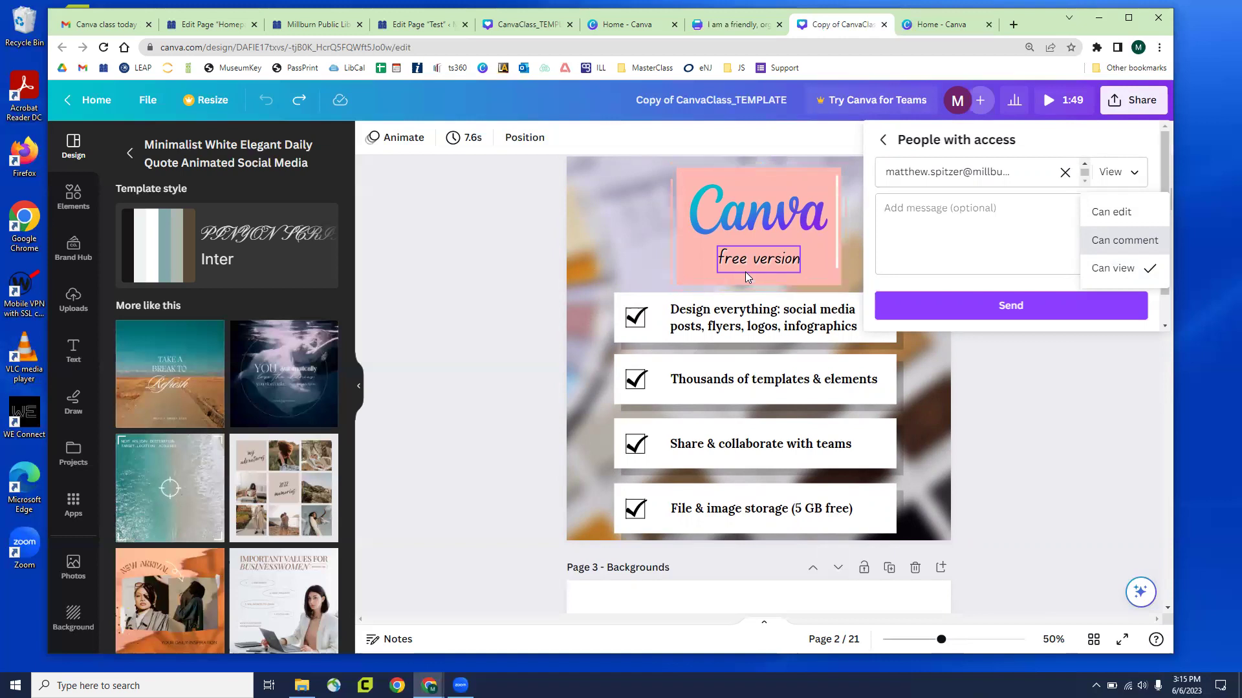
click(957, 246)
click(883, 140)
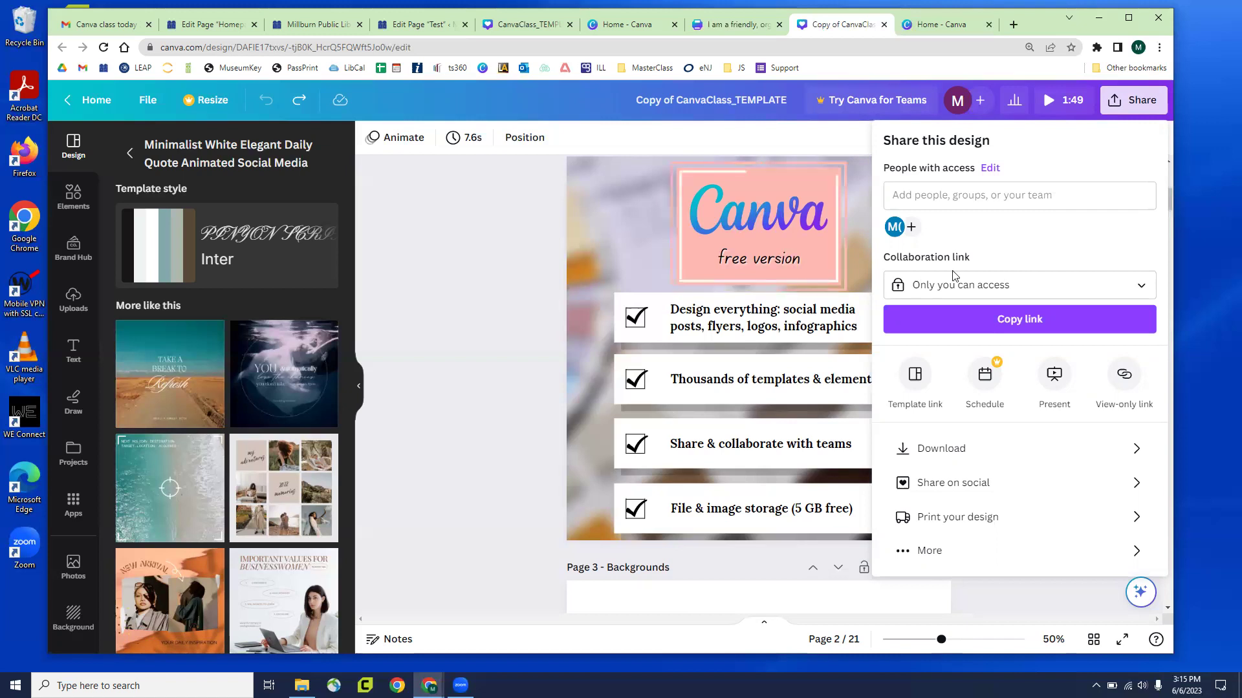
Close Share and duplicate the deck's browser tab into a second window
click(459, 392)
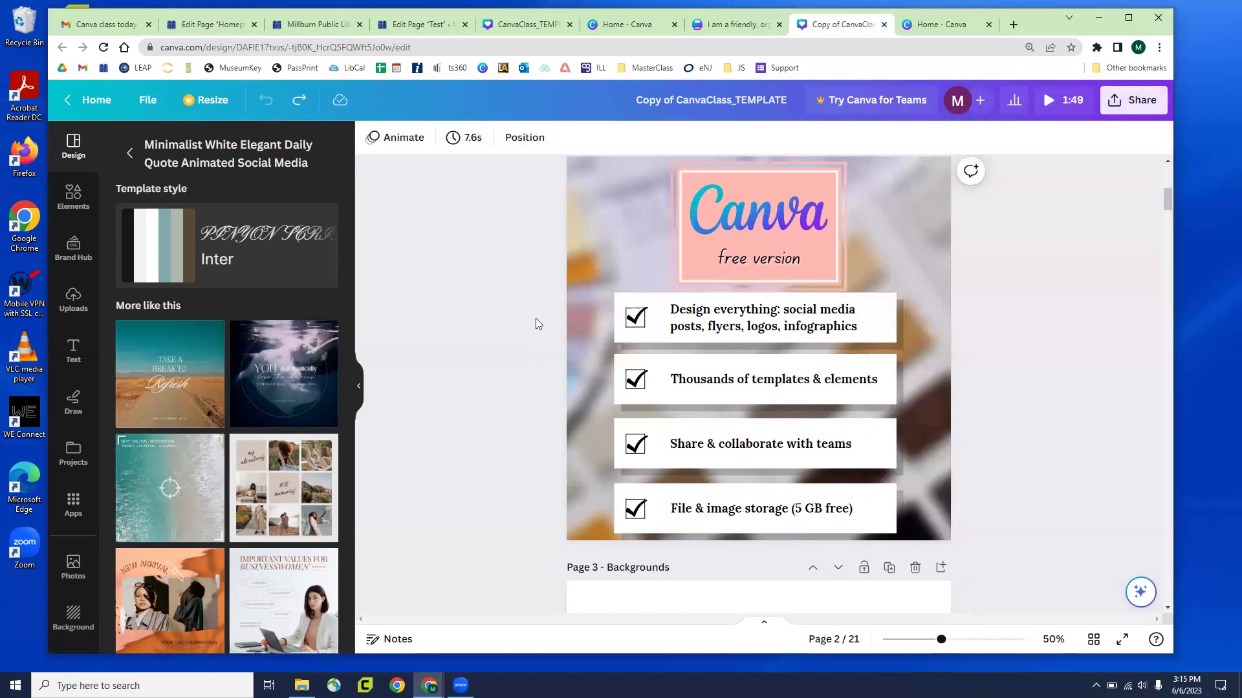
right_click(857, 26)
click(898, 117)
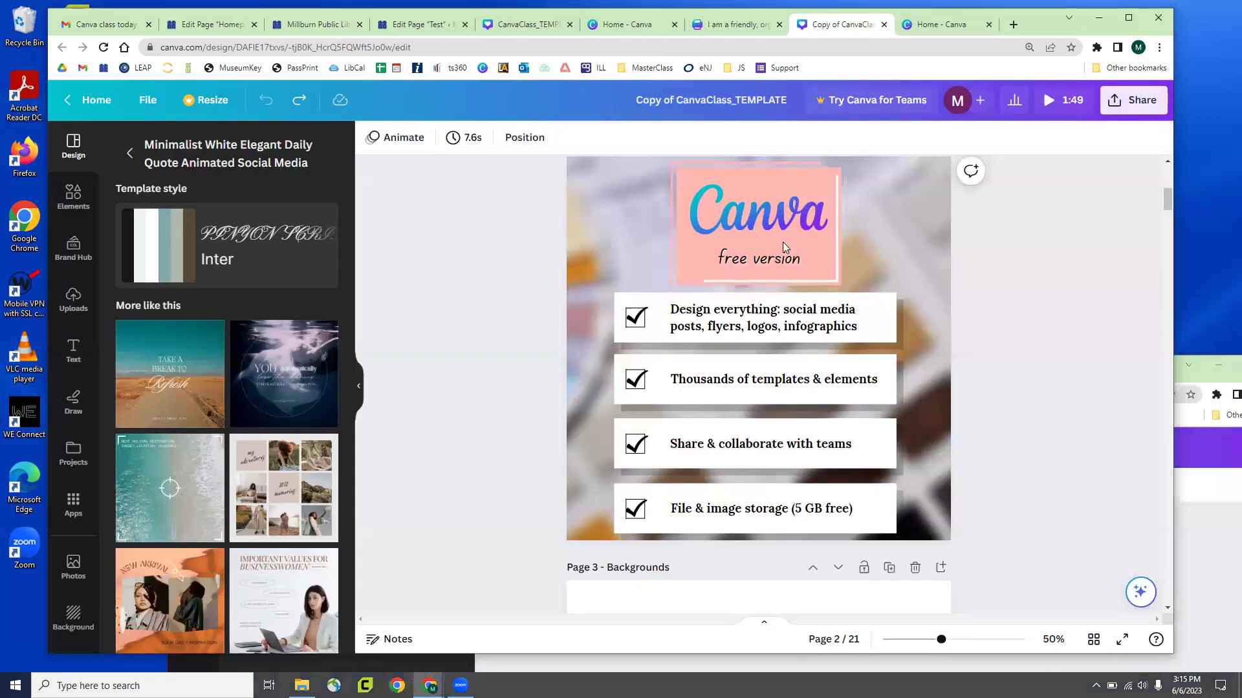
click(783, 241)
click(1200, 473)
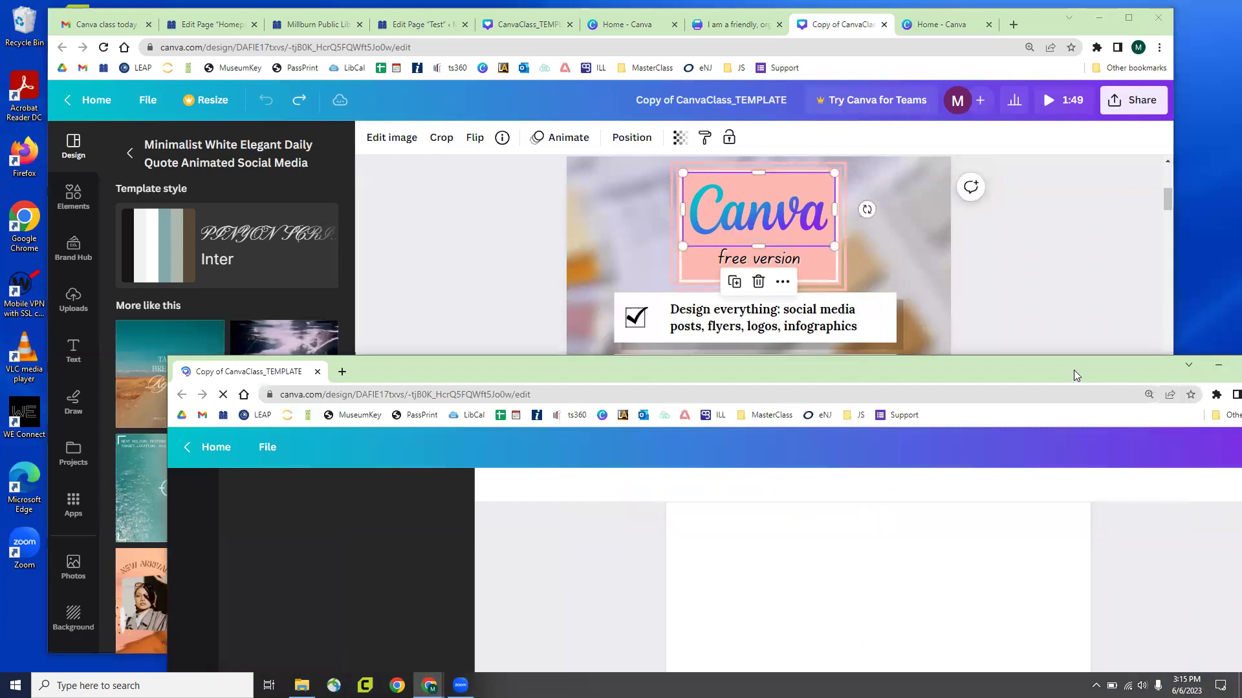
drag(1073, 370, 1012, 40)
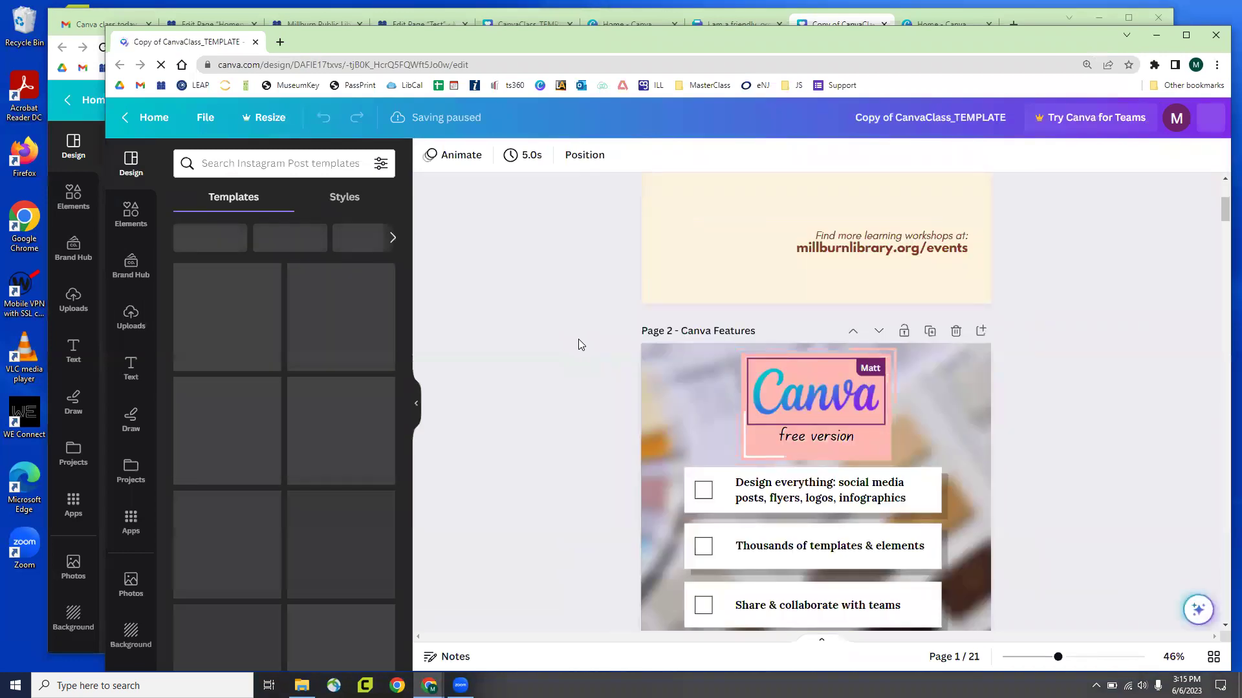
Place the second window below the first, test enlarging the Canva logo, and undo it
scroll(578, 339, down, 2)
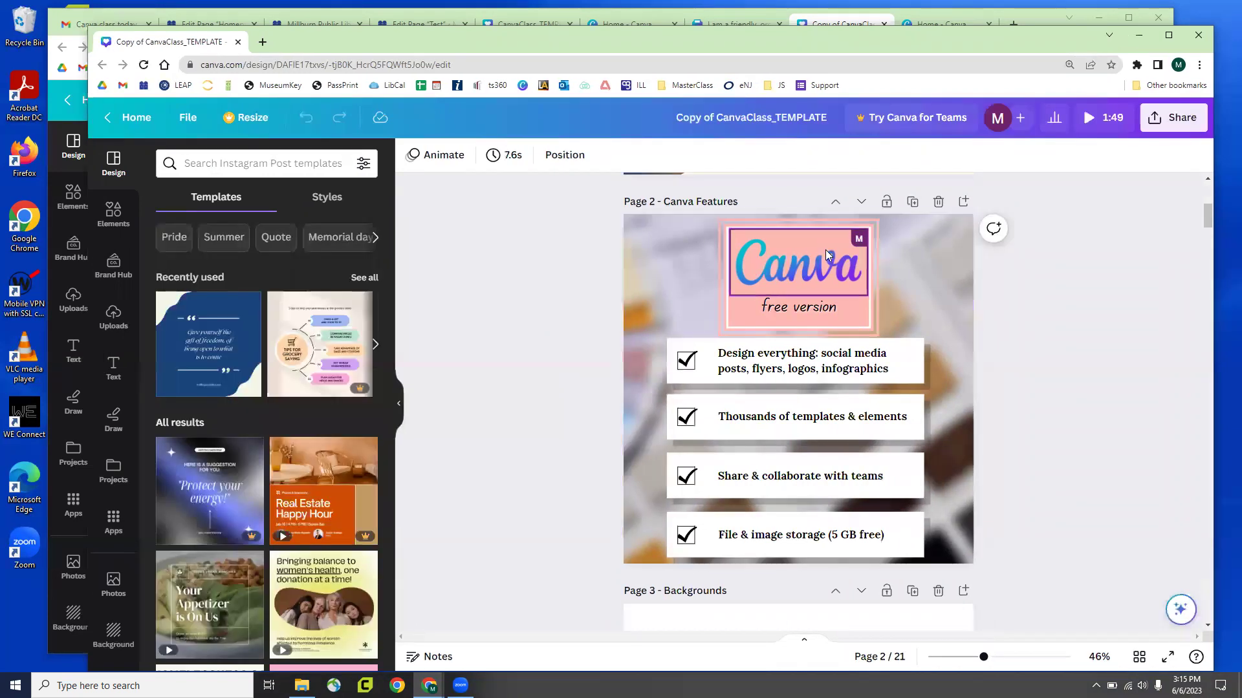
click(819, 264)
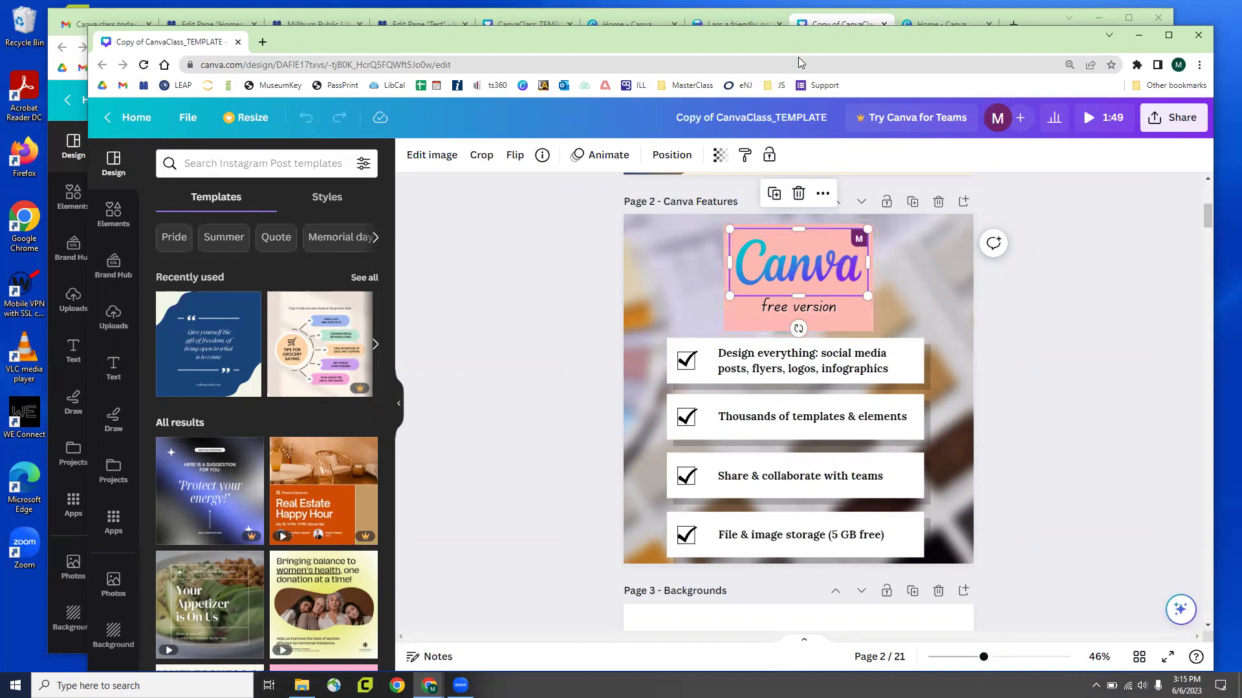
drag(799, 37, 526, 320)
drag(637, 614, 648, 627)
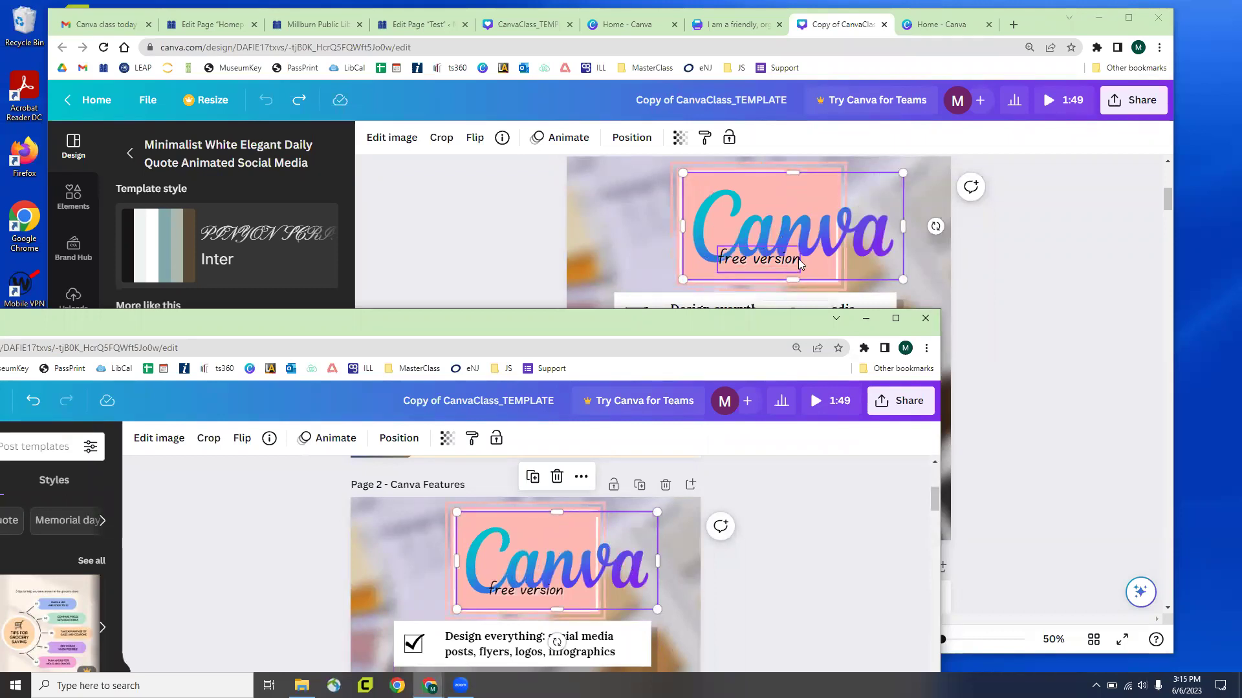
key(ctrl+z)
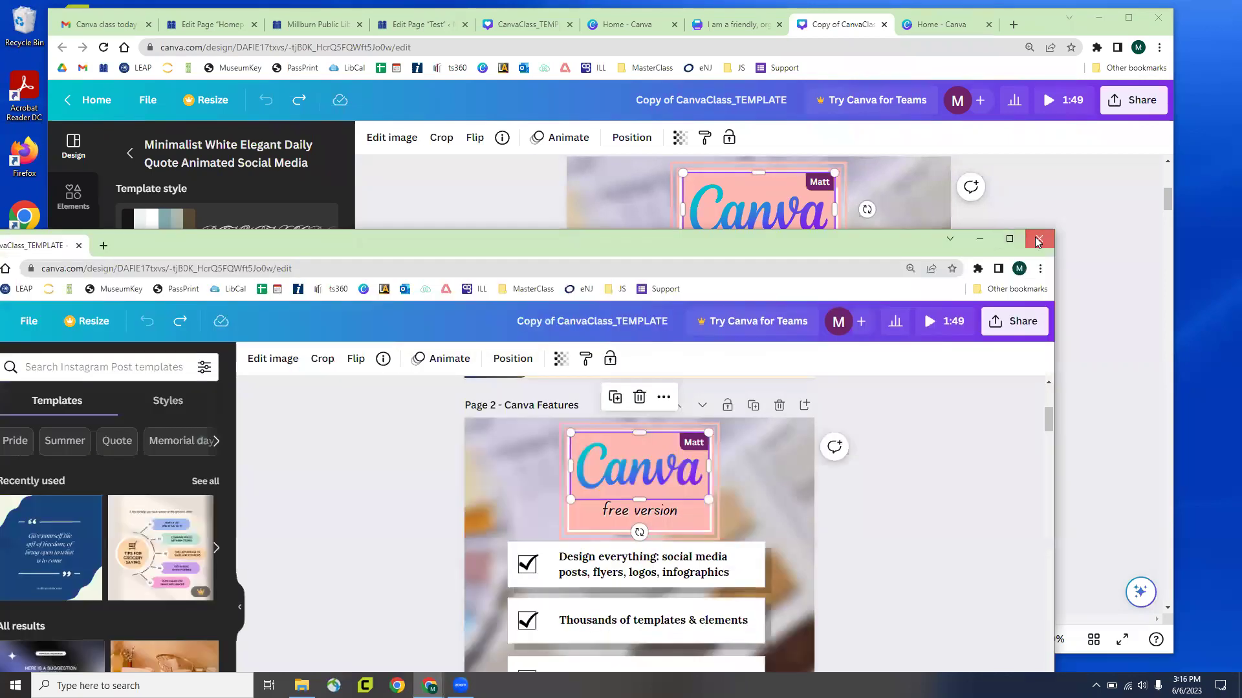
click(1101, 401)
Deselect the Canva logo and scroll down to the blank Page 3, 'Backgrounds'
click(1115, 390)
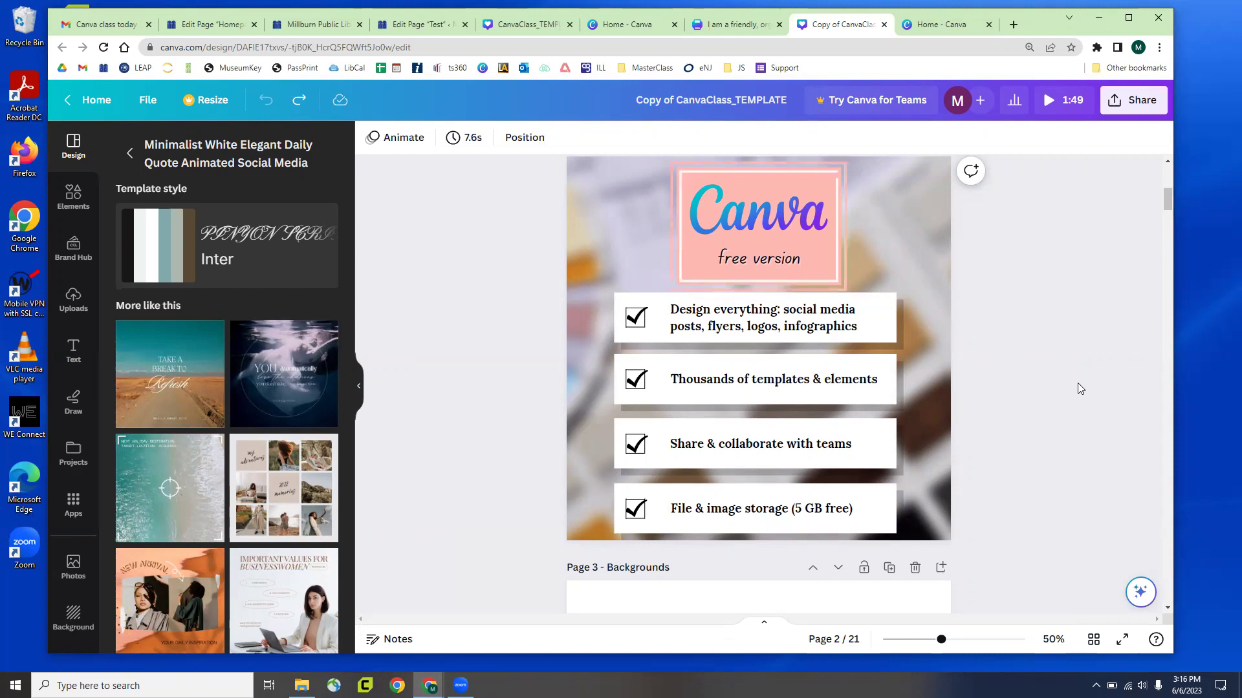
scroll(1058, 400, down, 5)
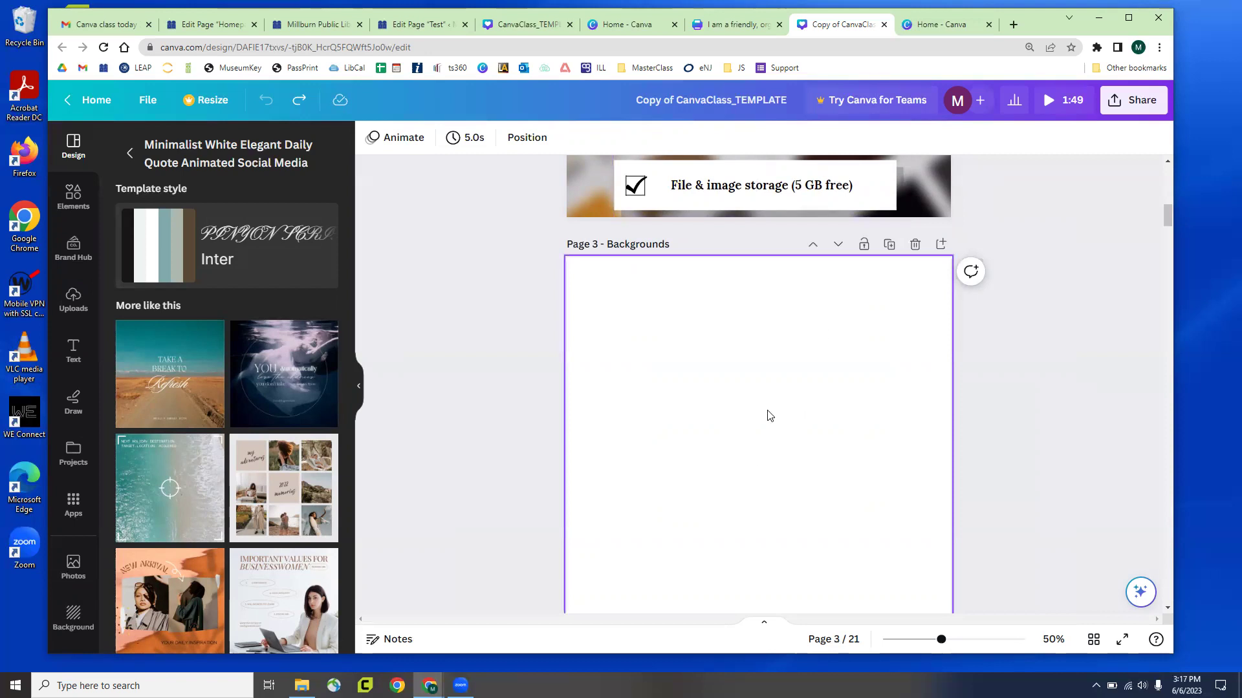
Scroll down and select the blank Page 3
scroll(771, 414, down, 1)
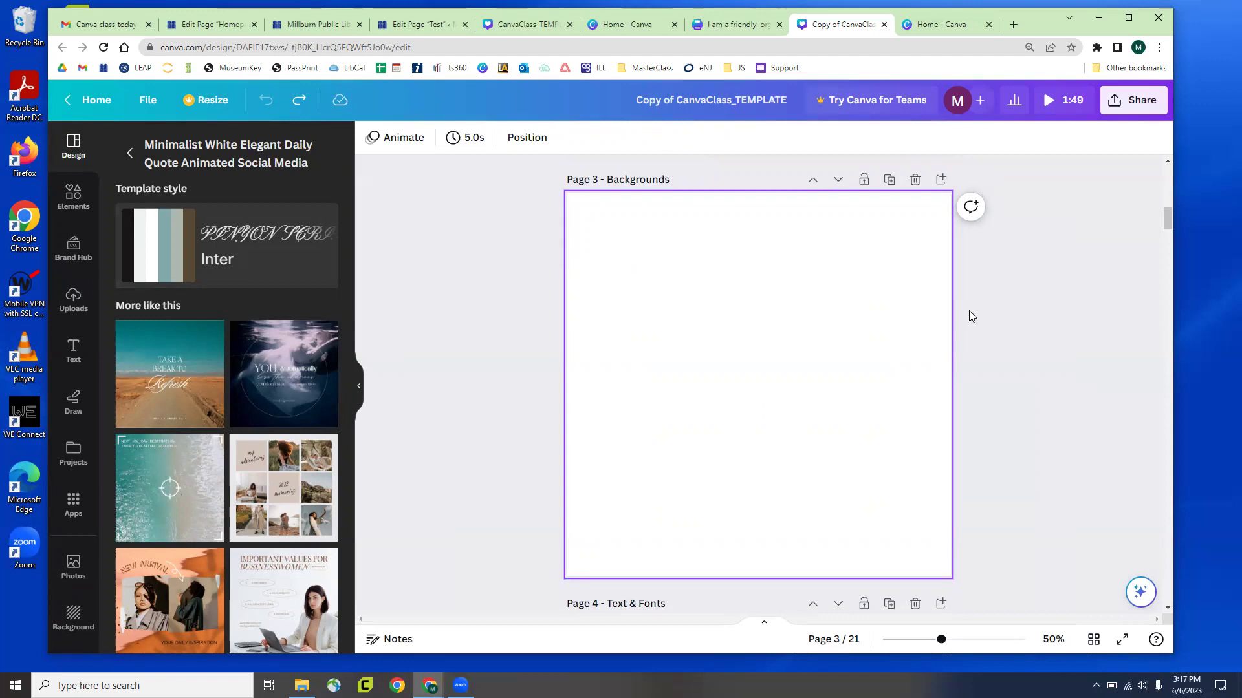
click(714, 433)
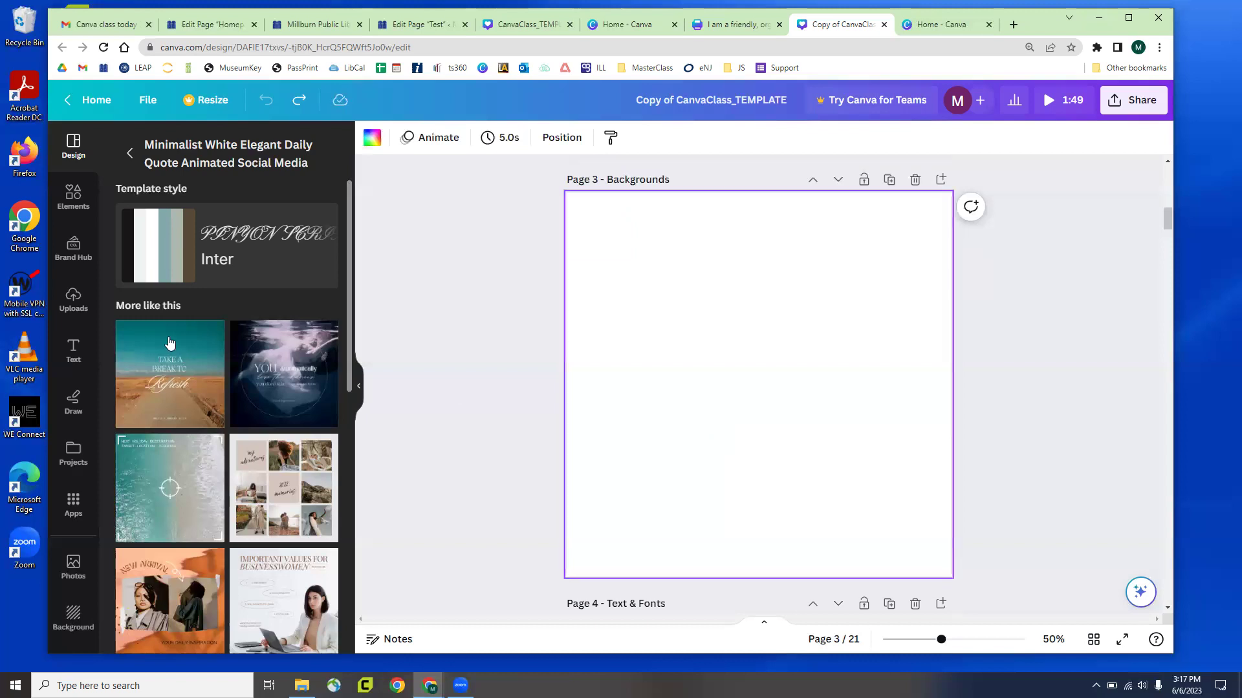
click(448, 257)
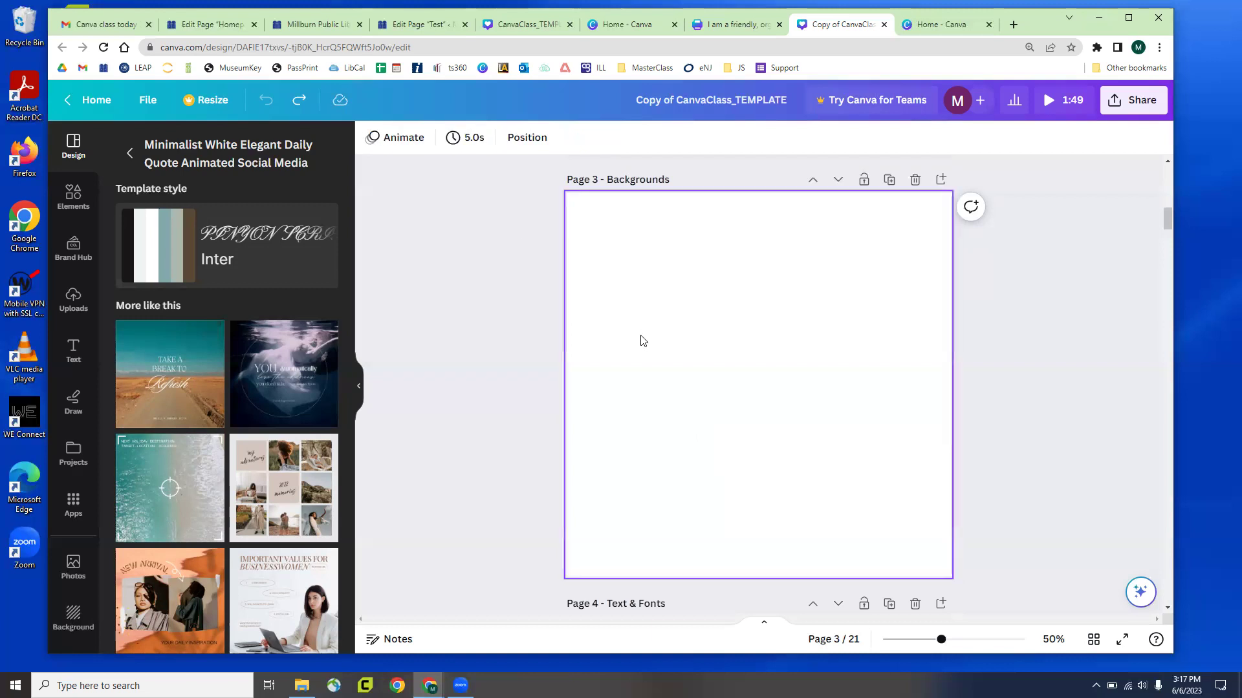
click(744, 340)
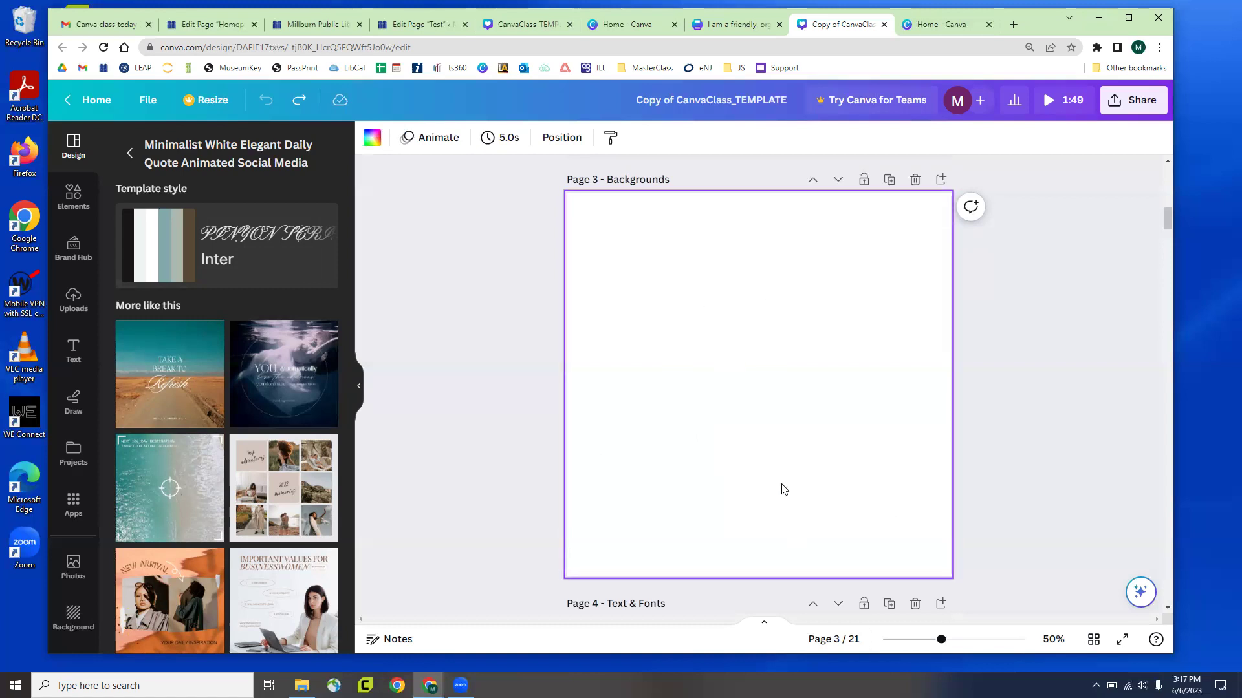
On the earlier pages, try moving the pink box behind the Canva logo, then undo it
scroll(782, 489, up, 5)
click(621, 313)
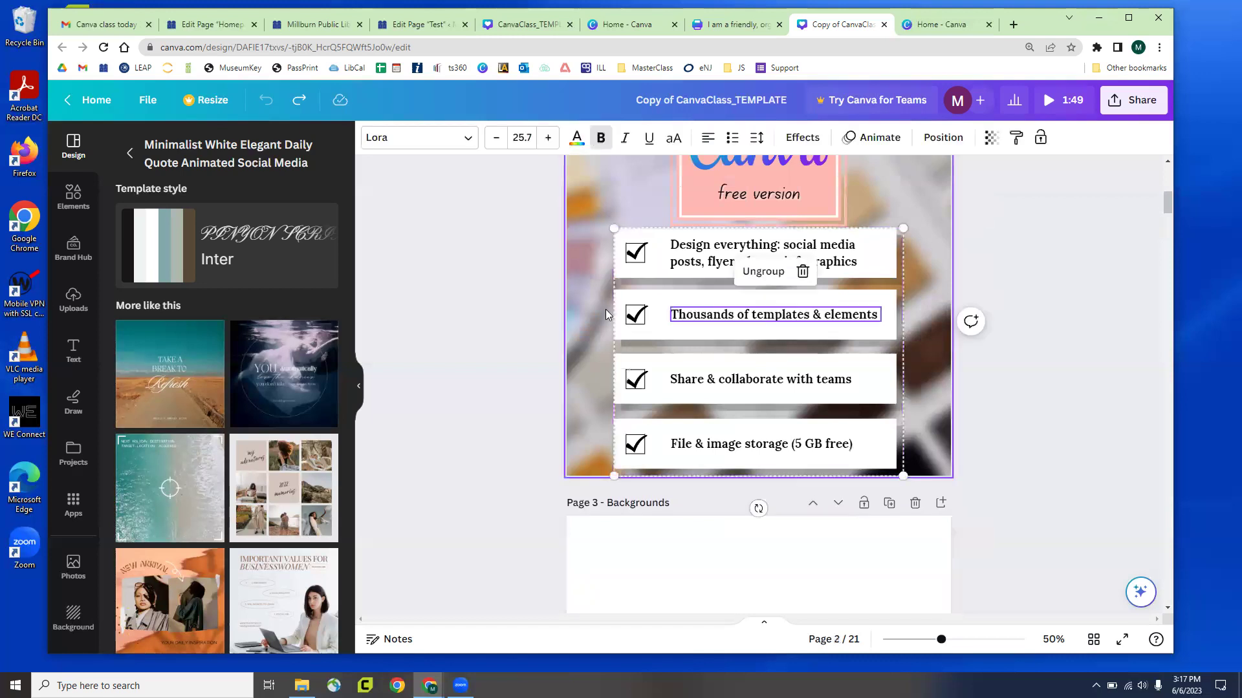
scroll(605, 310, up, 2)
click(742, 279)
click(750, 327)
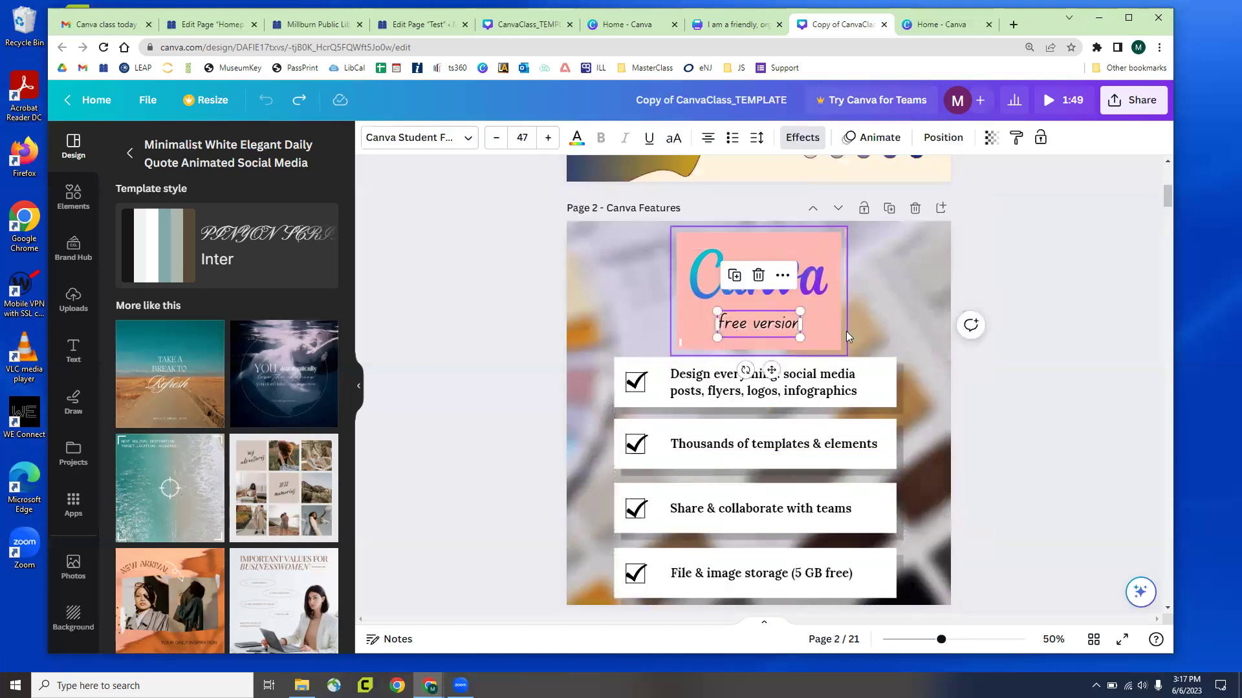
click(844, 341)
drag(843, 346, 829, 394)
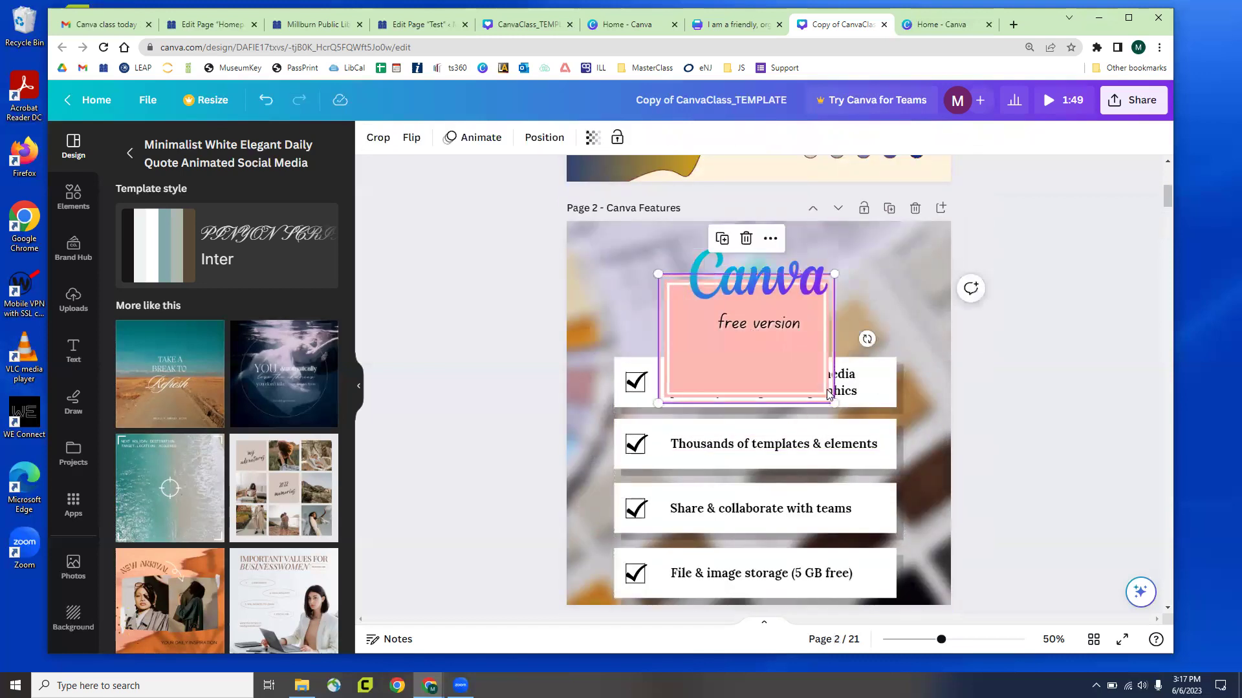
key(ctrl+z)
Reselect the blank Page 3 and bring up its background colour choices
scroll(820, 395, down, 7)
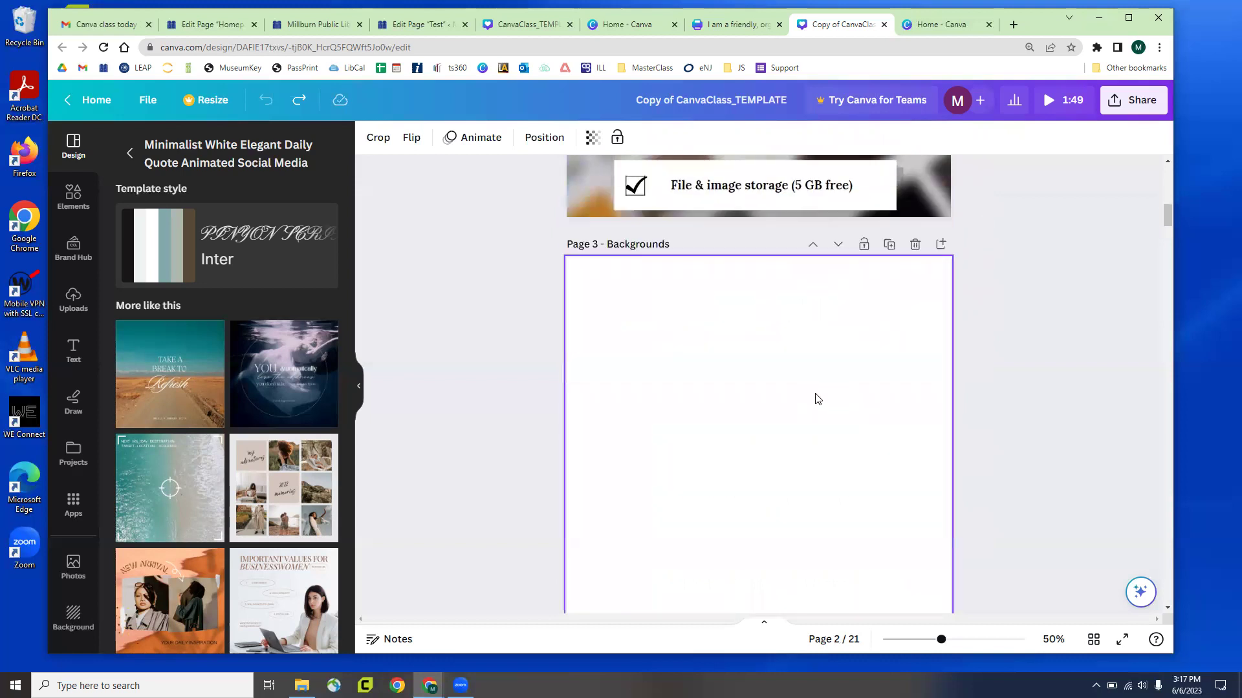
click(735, 336)
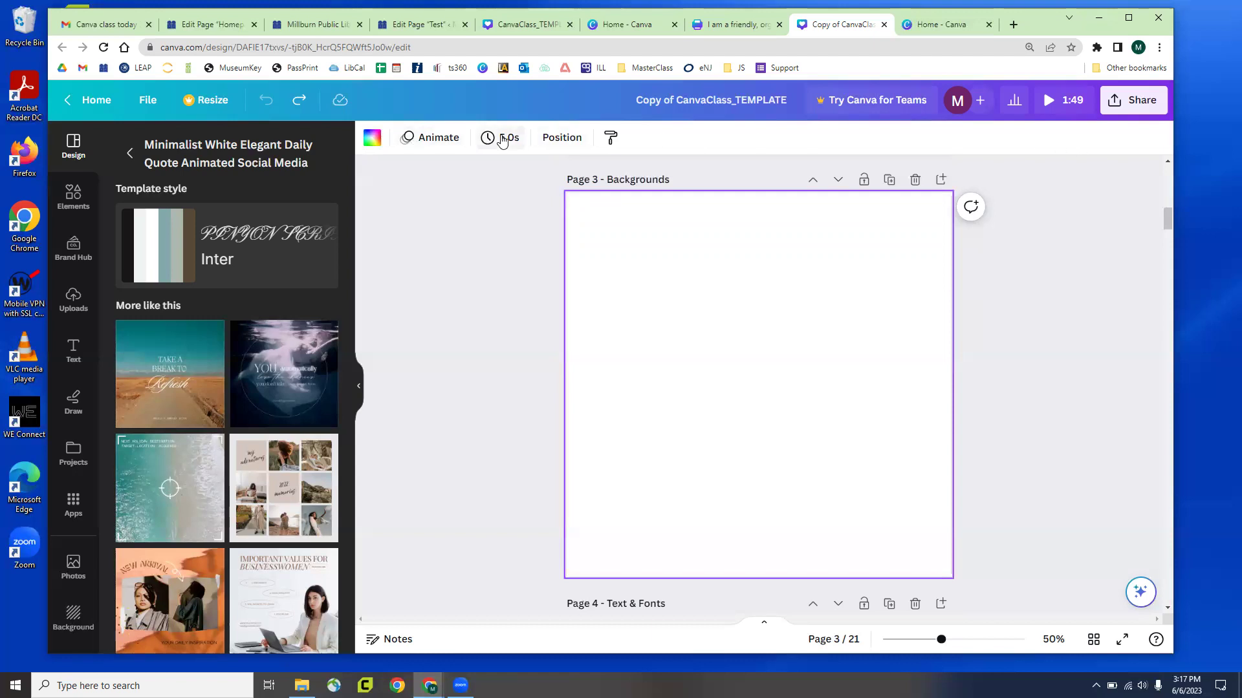
click(458, 285)
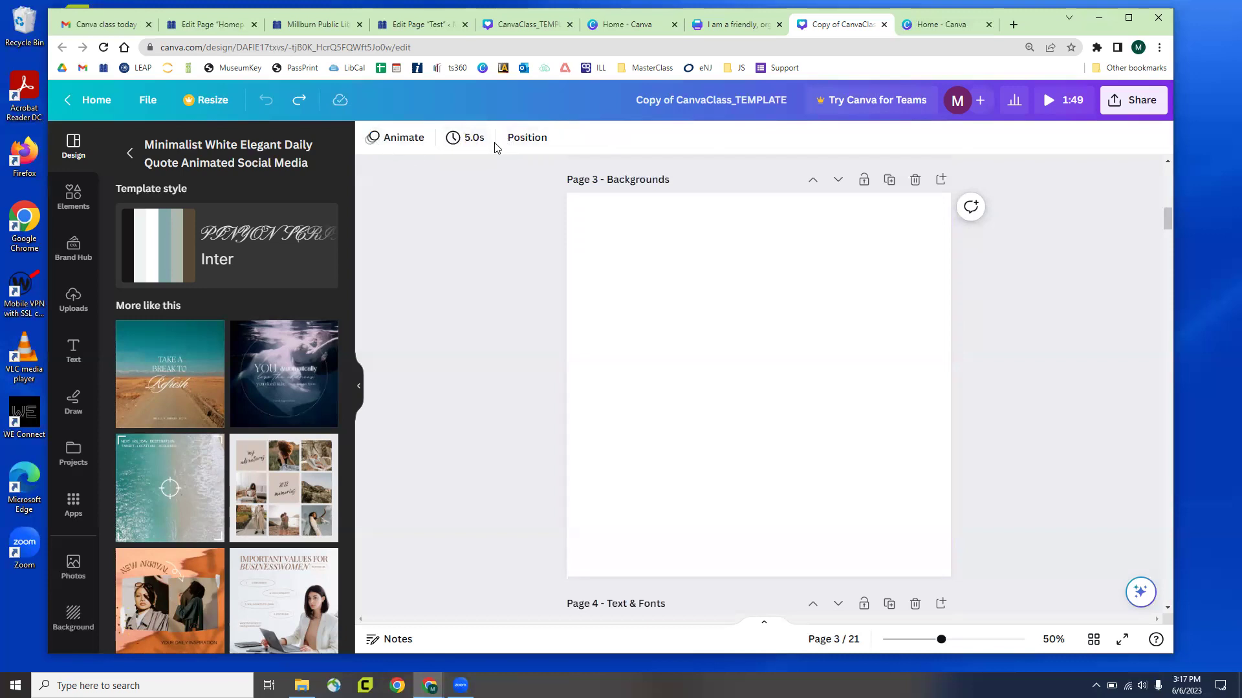
click(655, 277)
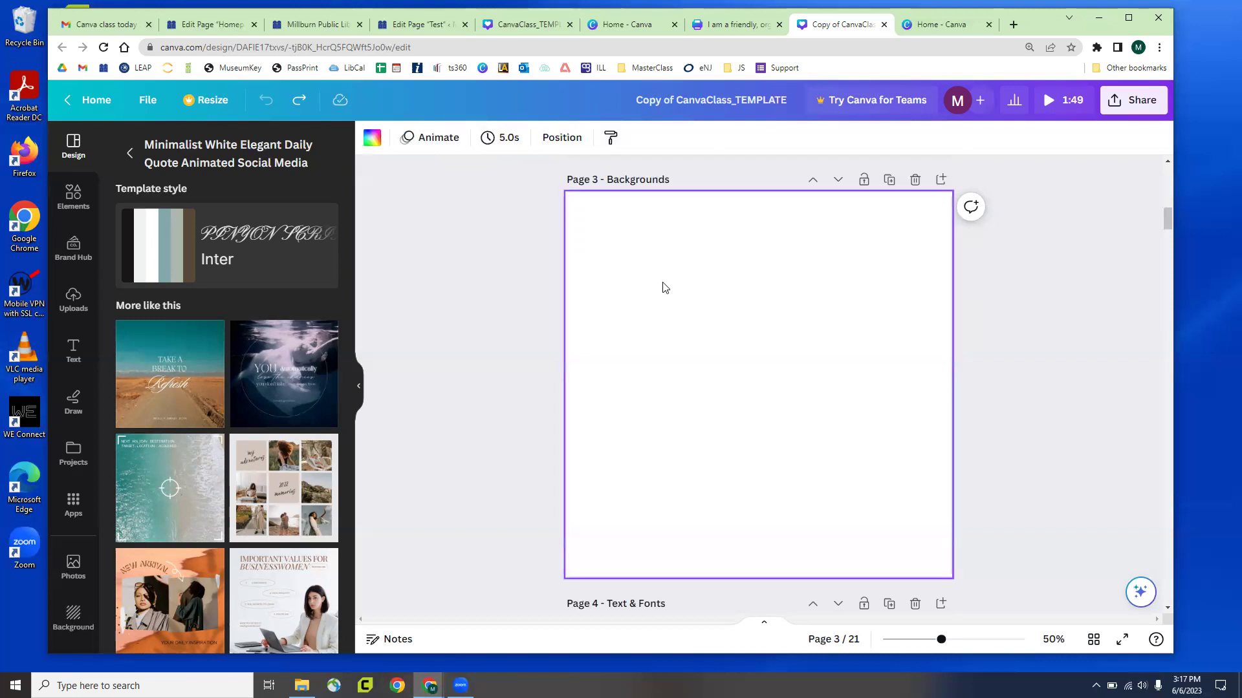
click(374, 143)
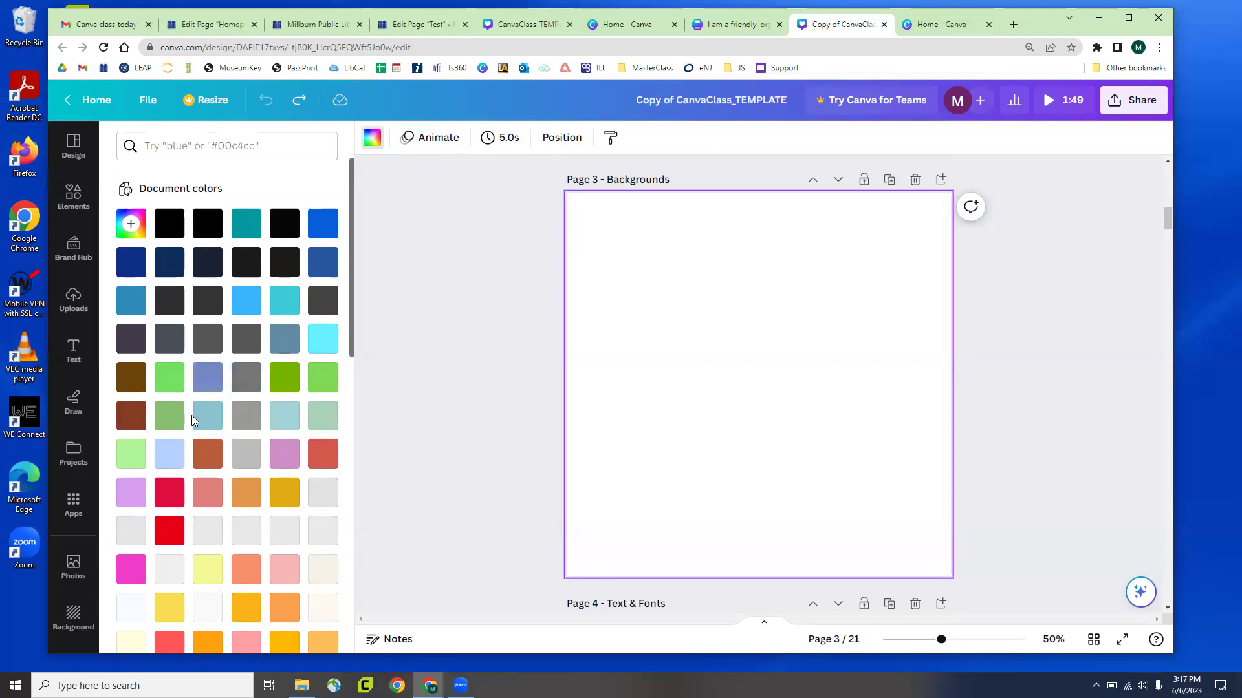
click(372, 138)
click(372, 139)
scroll(238, 324, down, 4)
scroll(238, 324, down, 3)
scroll(235, 321, up, 7)
click(206, 573)
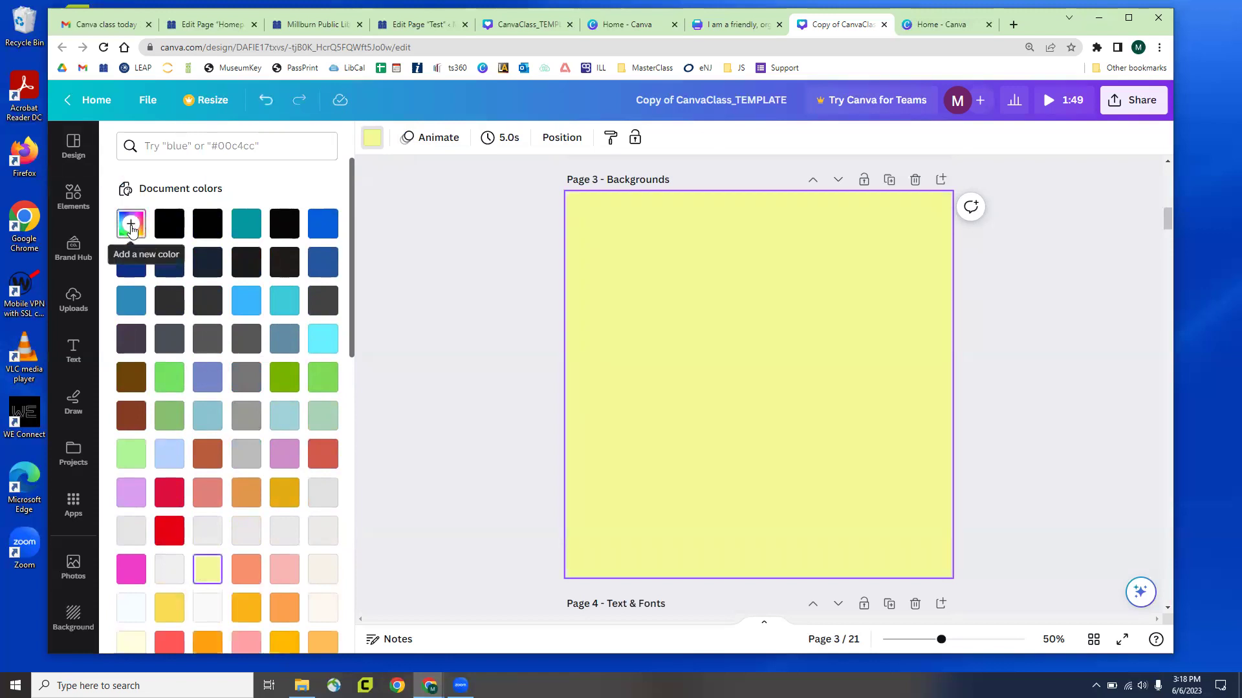
click(131, 226)
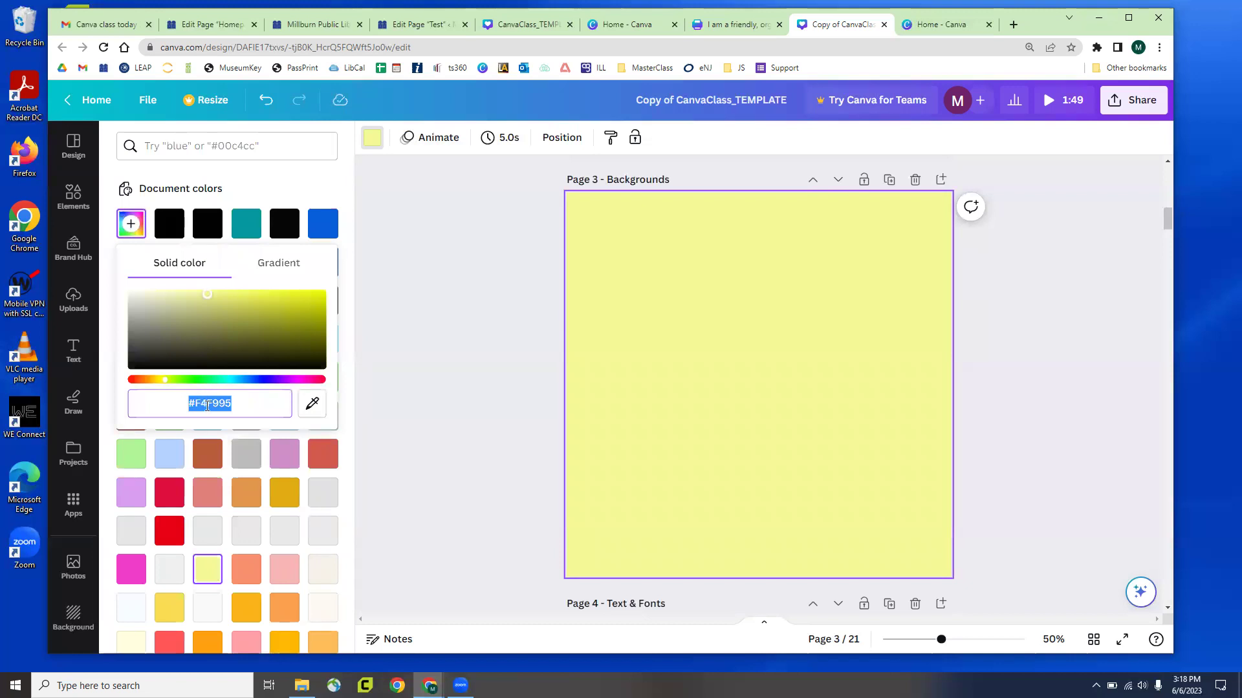
text(#E1)
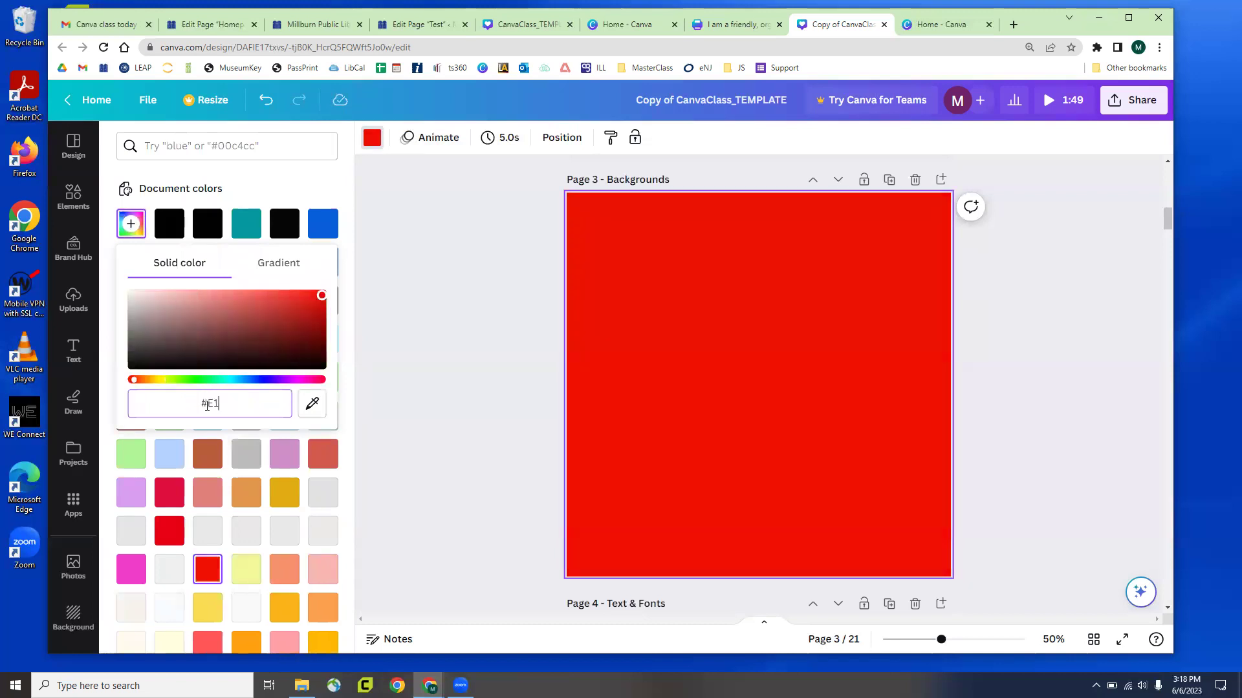
text(112)
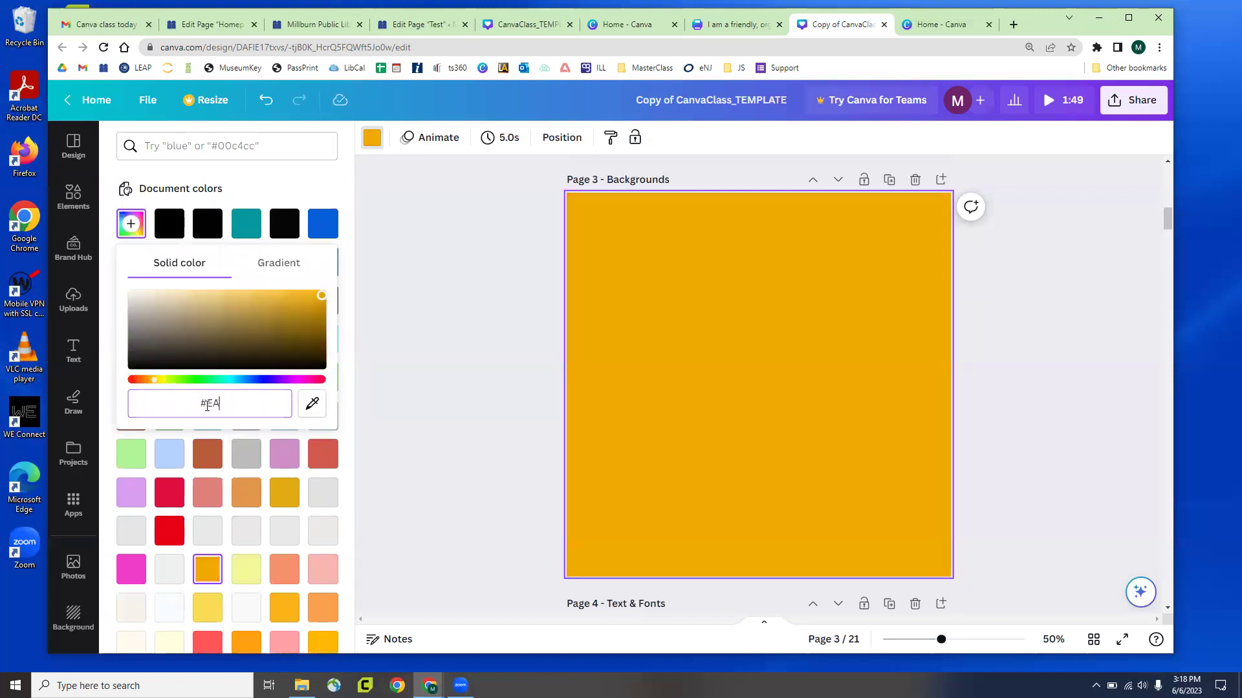
key(BackSpace)
key(BackSpace)
key(BackSpace)
key(BackSpace)
text(A112)
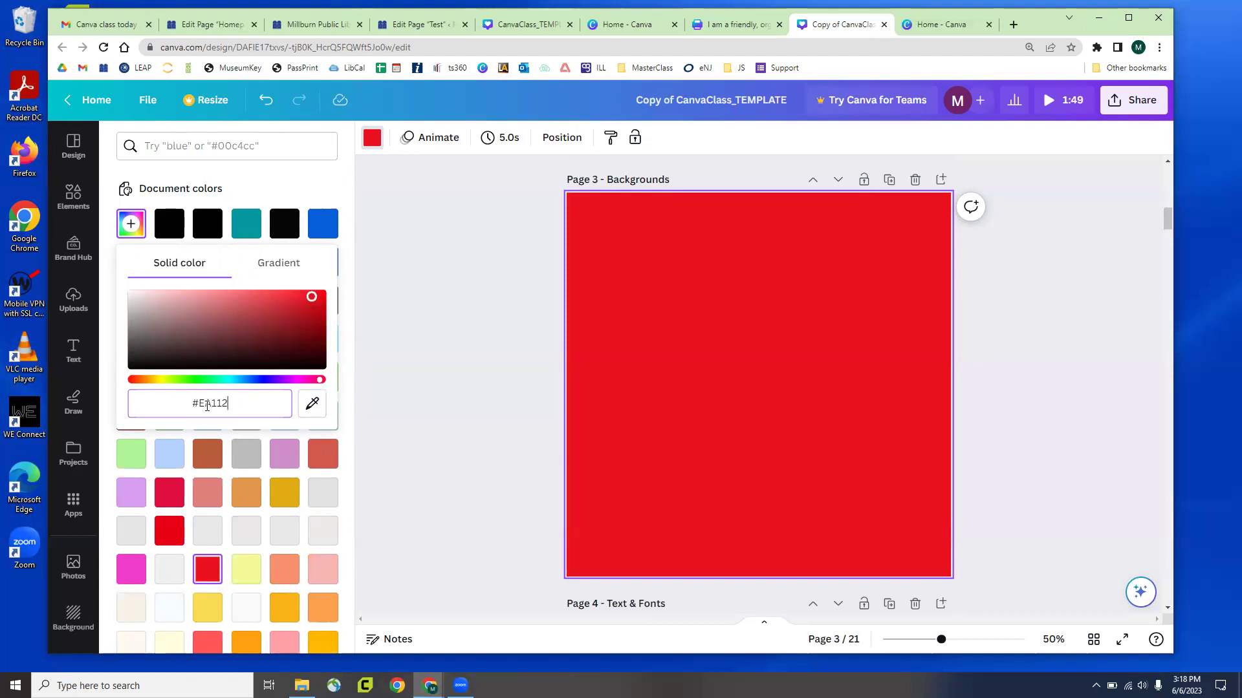
key(BackSpace)
key(BackSpace)
key(BackSpace)
key(BackSpace)
key(BackSpace)
click(287, 207)
click(130, 224)
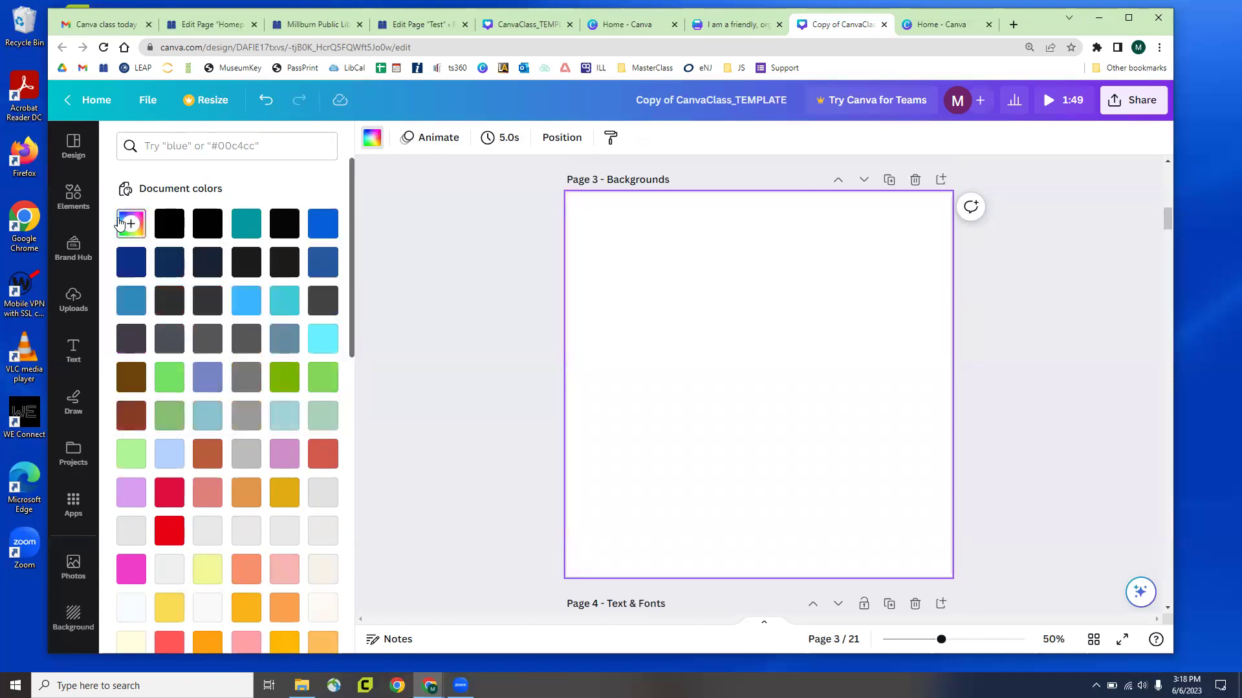
Try a gradient and then an orange background on Page 3
click(279, 262)
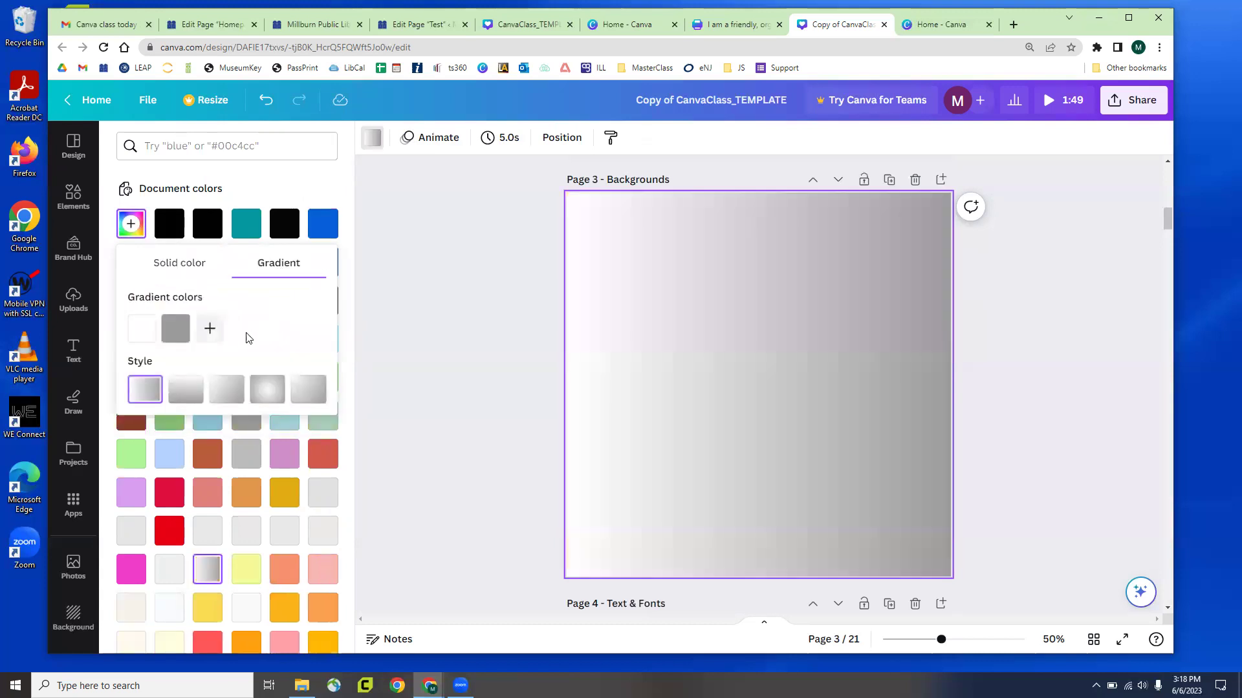
click(243, 495)
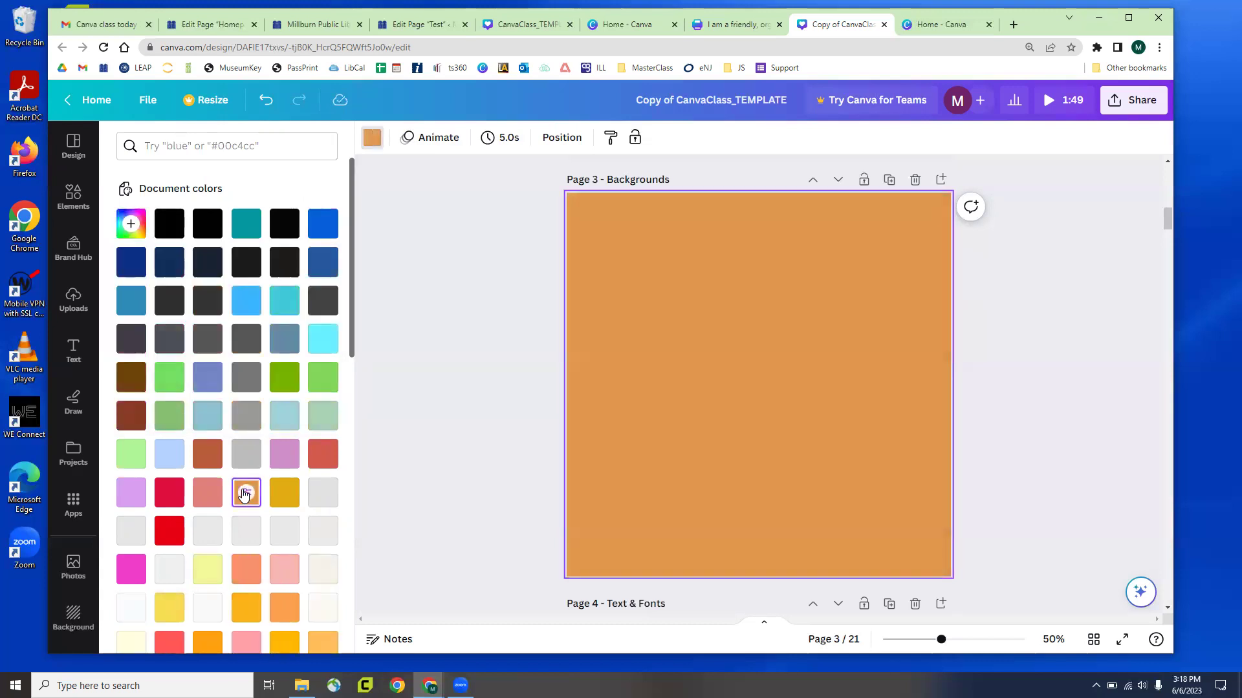
scroll(187, 311, down, 6)
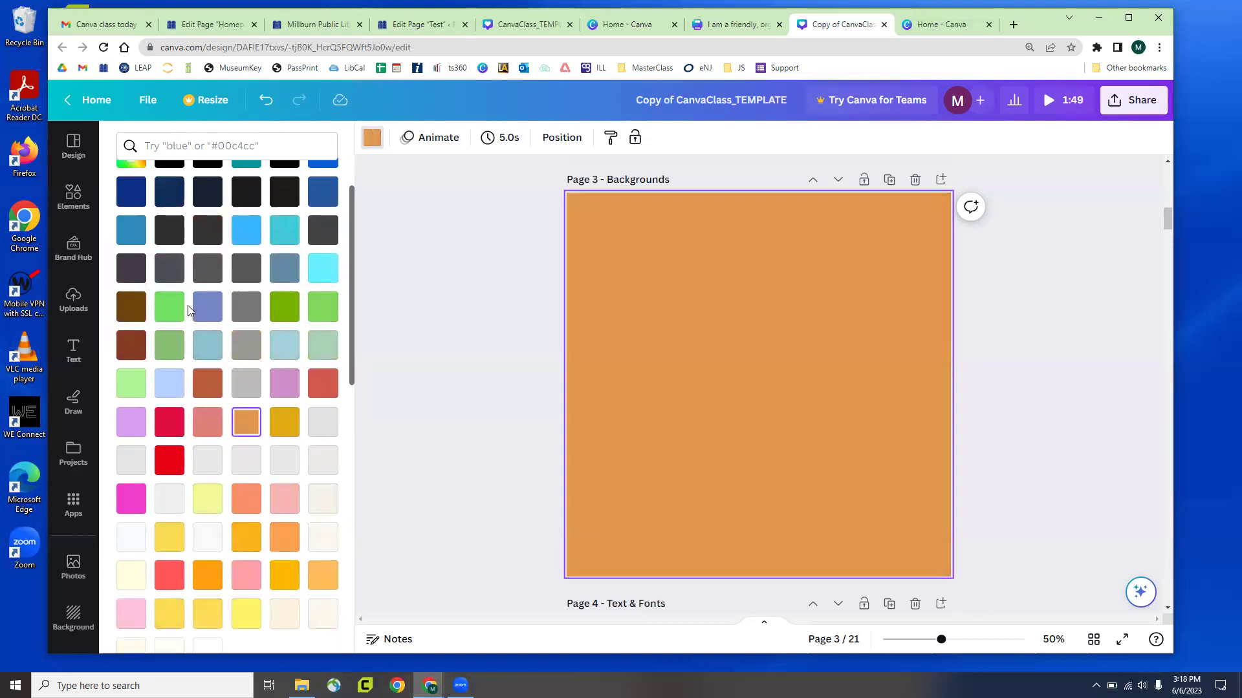
scroll(174, 326, down, 1)
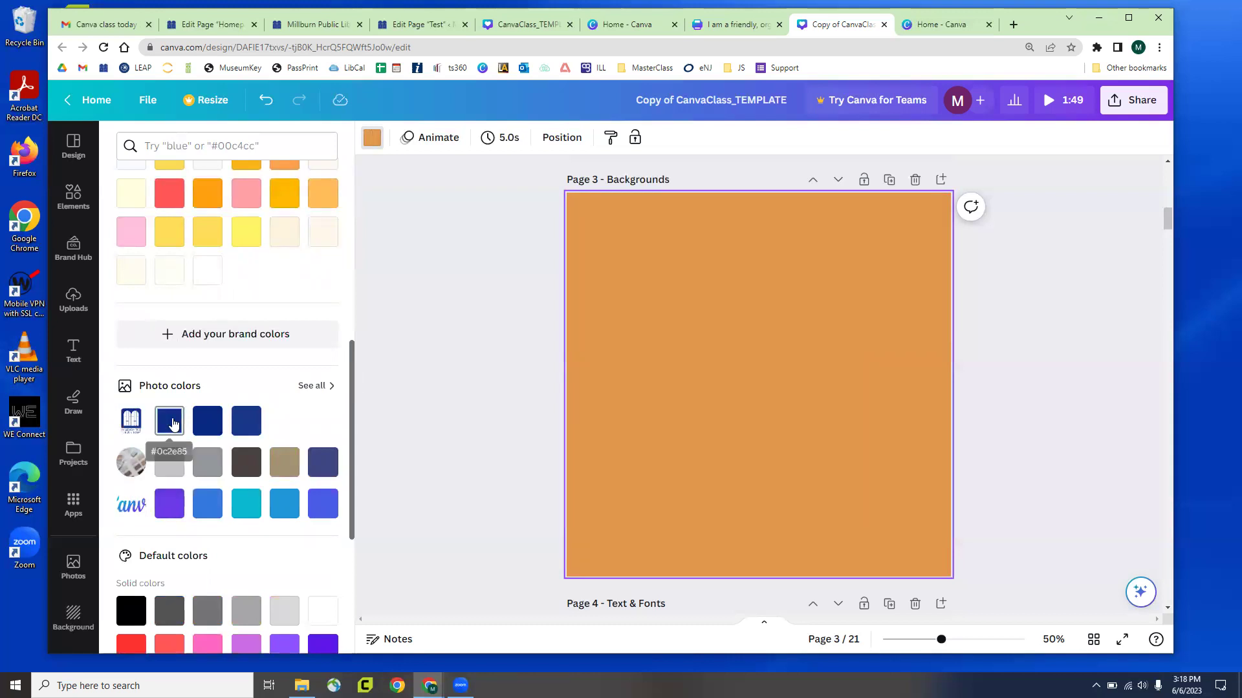
Compare purple, teal and navy photo colours, settling on a lighter navy, and close the colour panel
click(172, 422)
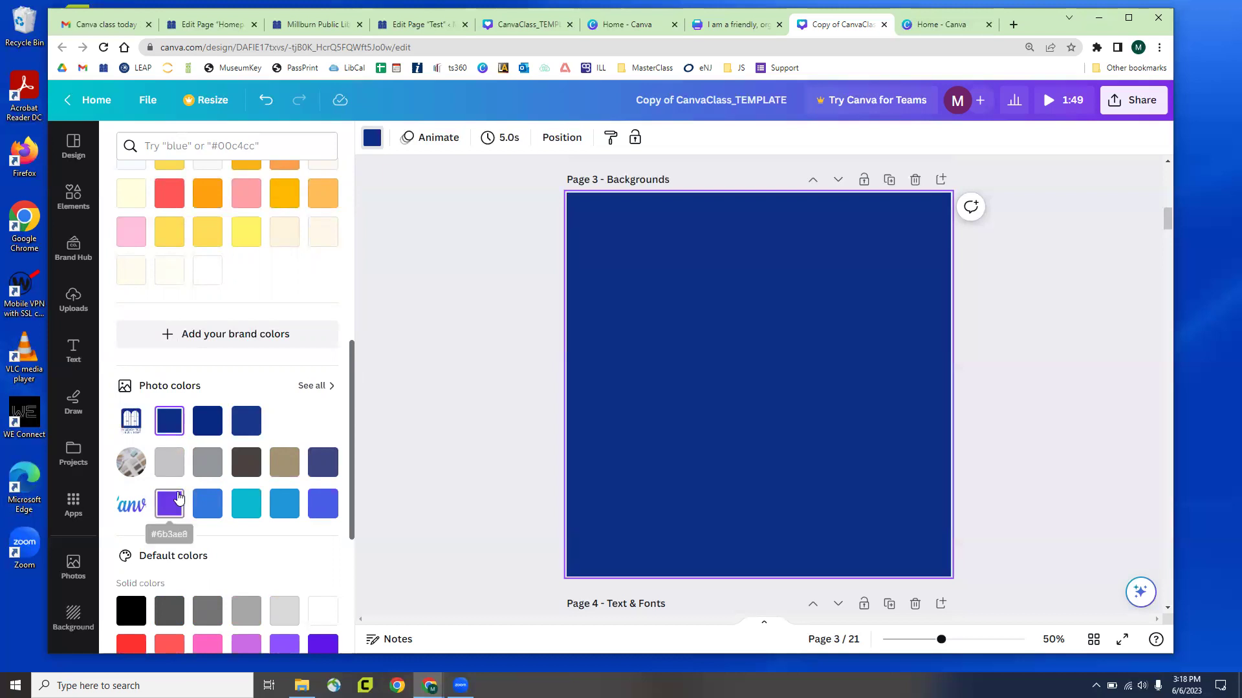
click(171, 503)
click(238, 511)
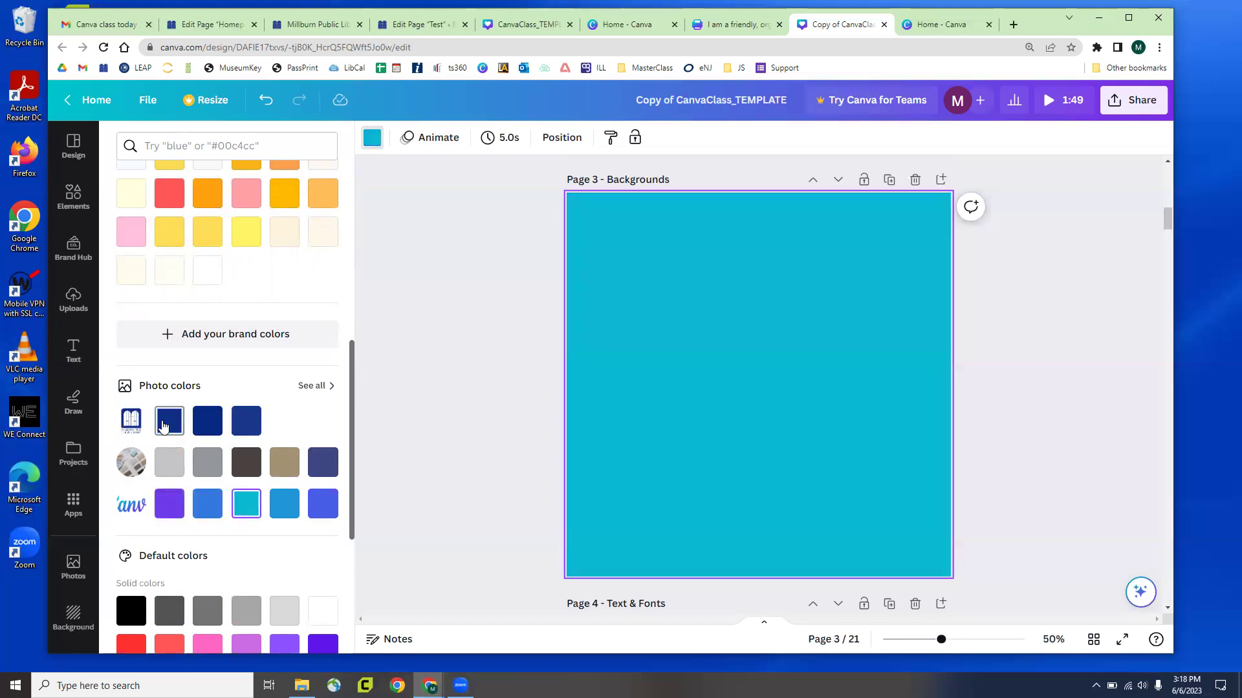
click(169, 426)
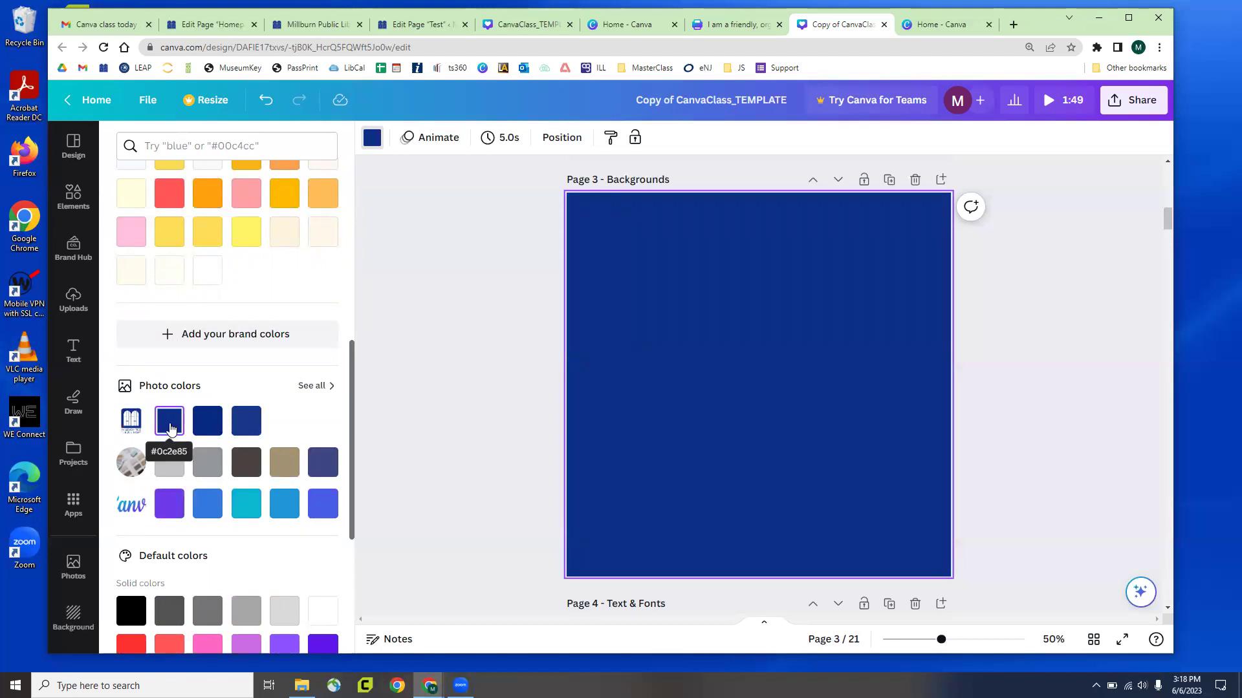
click(212, 427)
click(234, 428)
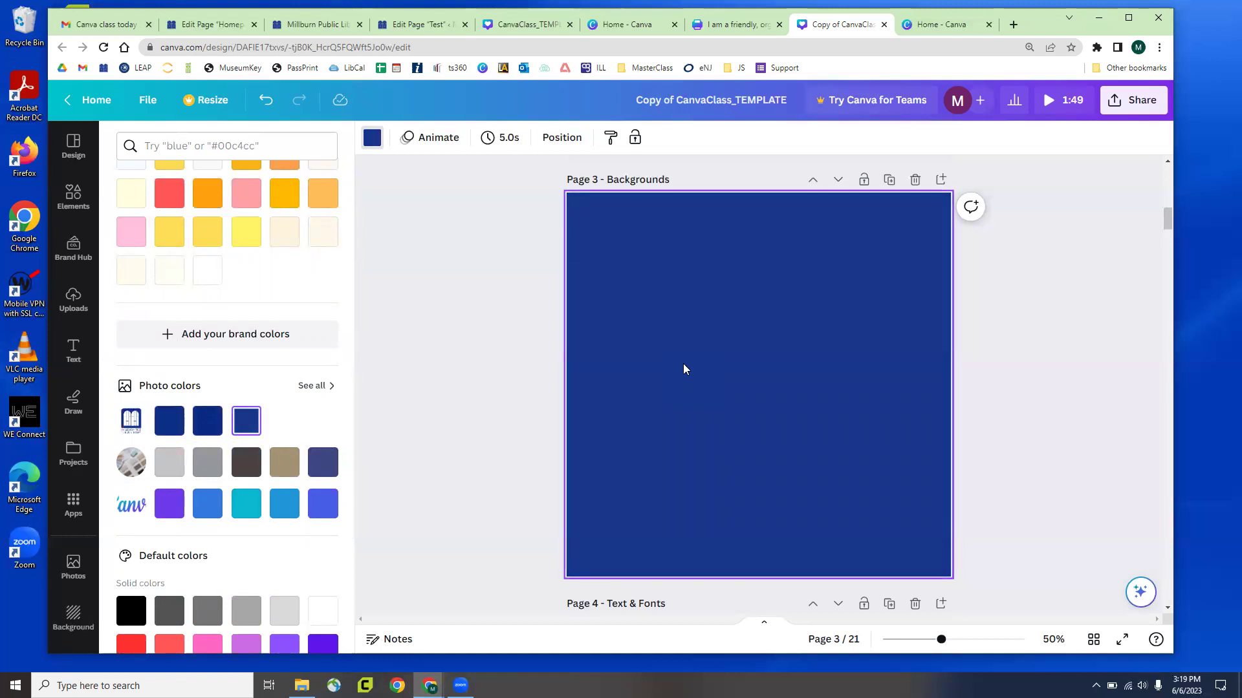
scroll(729, 355, down, 2)
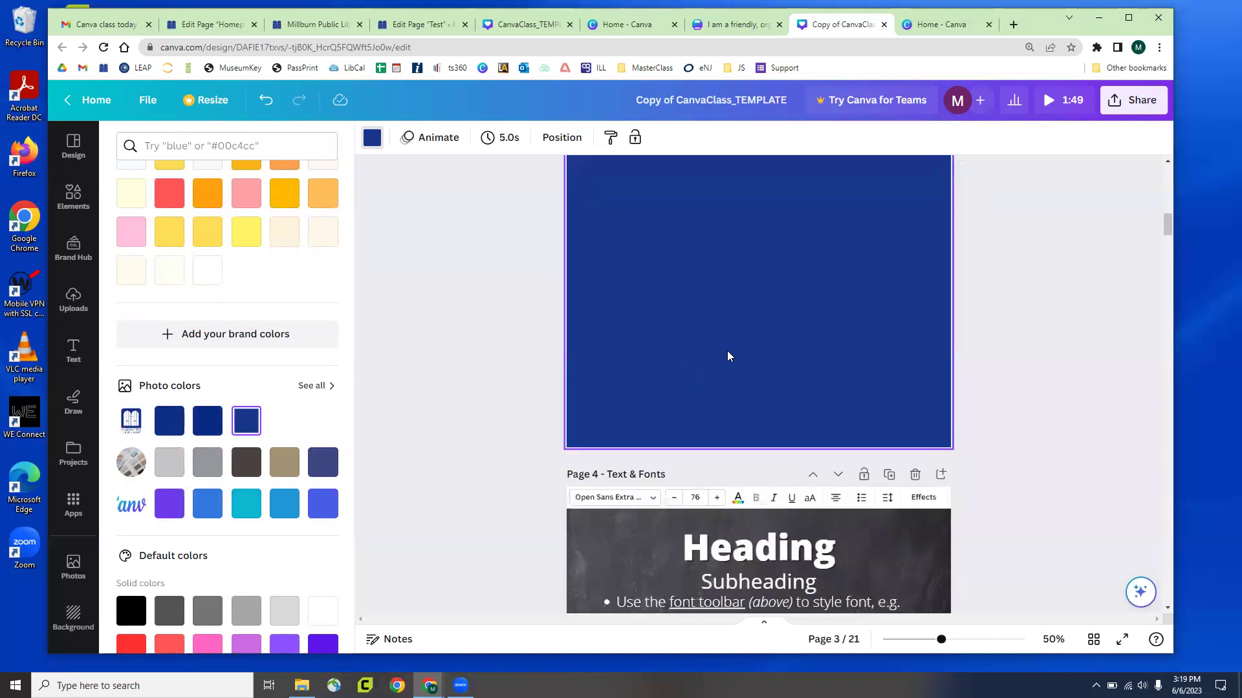
scroll(728, 355, up, 2)
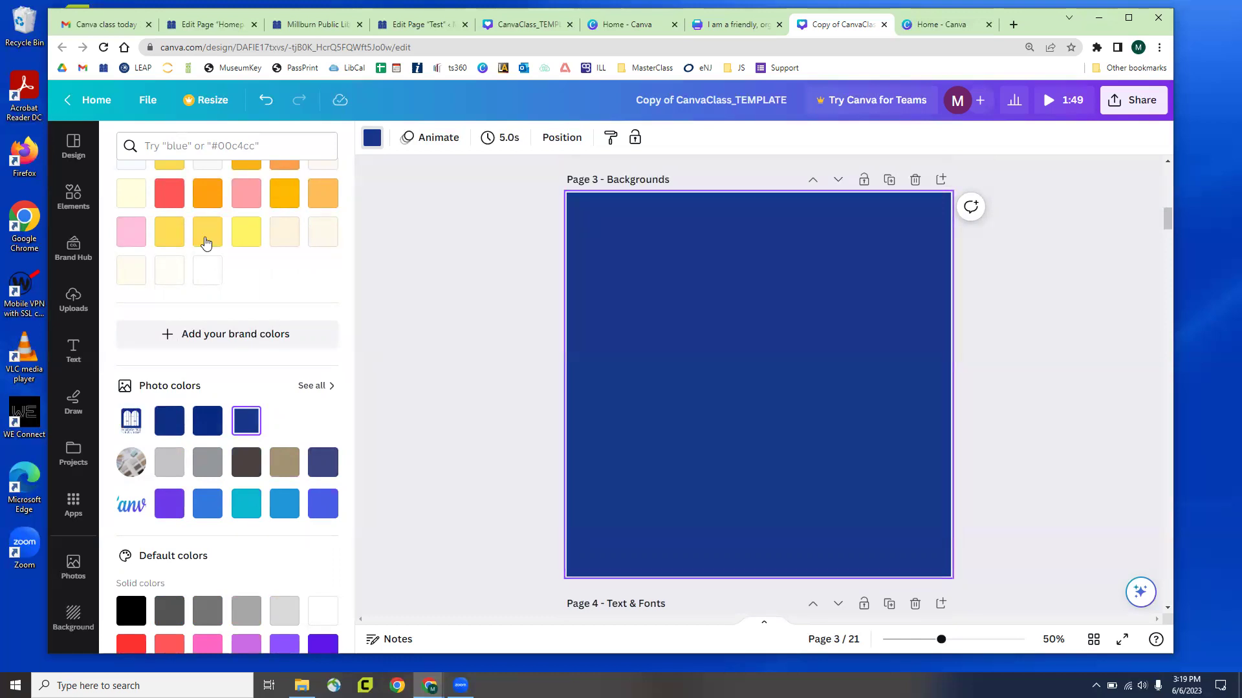
click(453, 354)
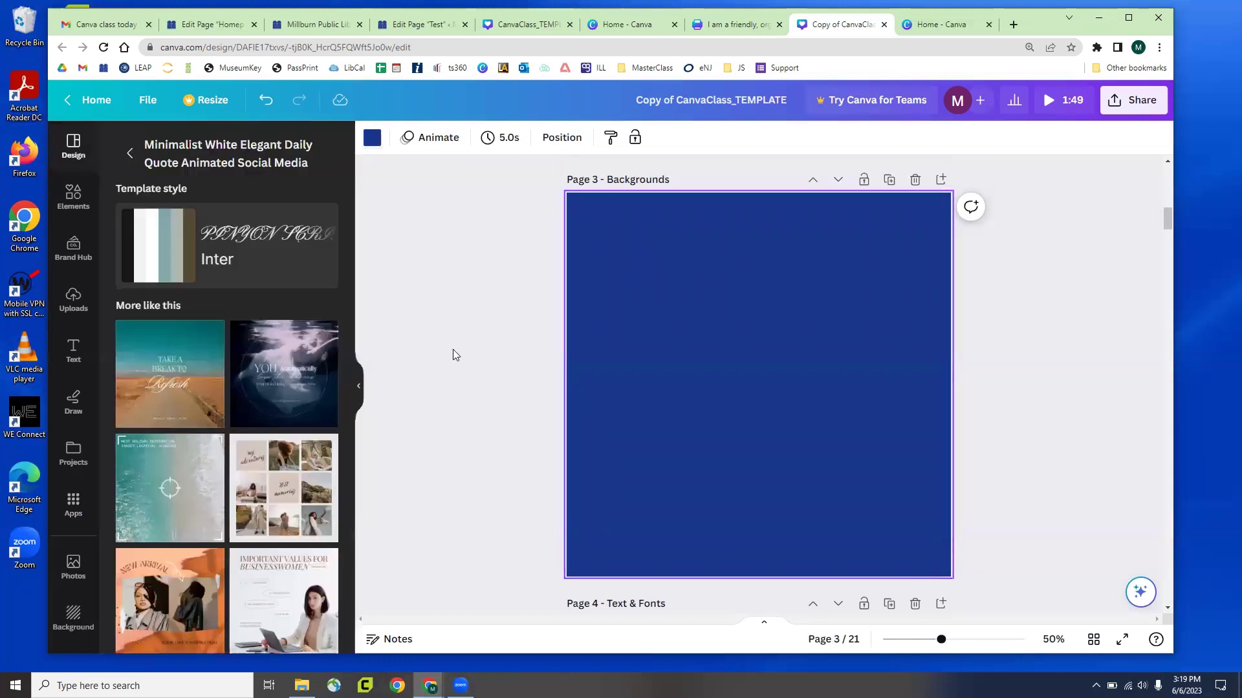
Undo, redo, then undo the navy background again so Page 3 ends up white
key(Delete)
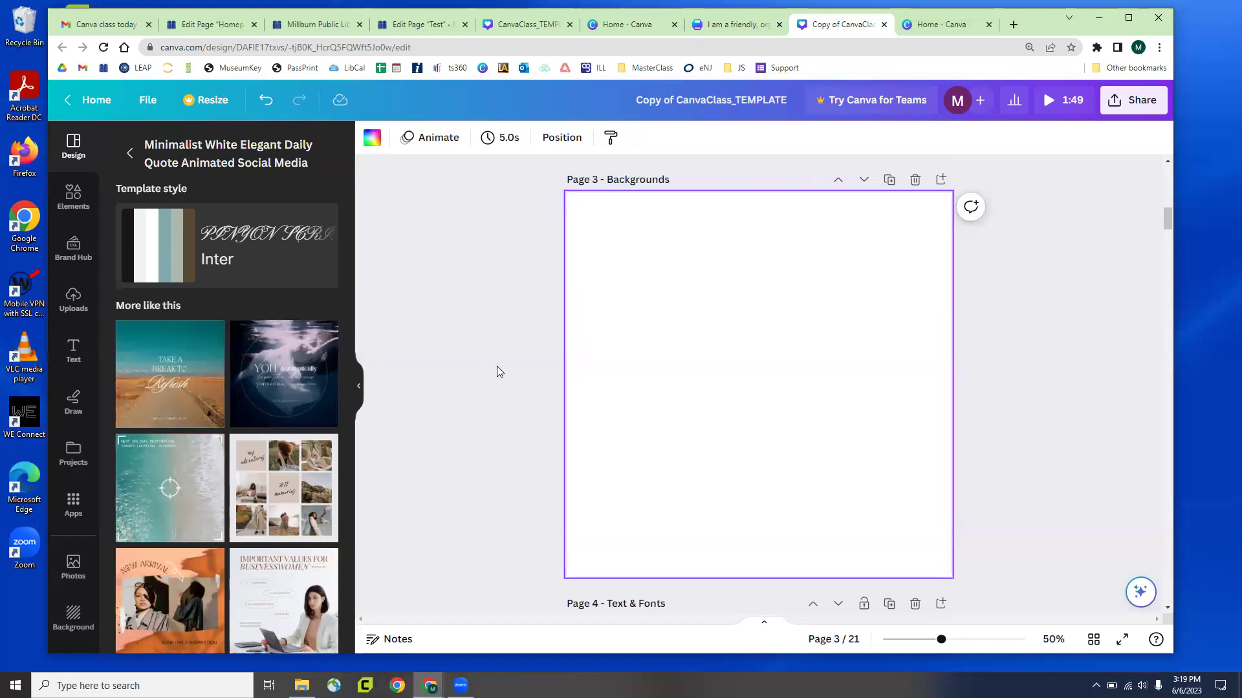
key(ctrl+z)
key(Delete)
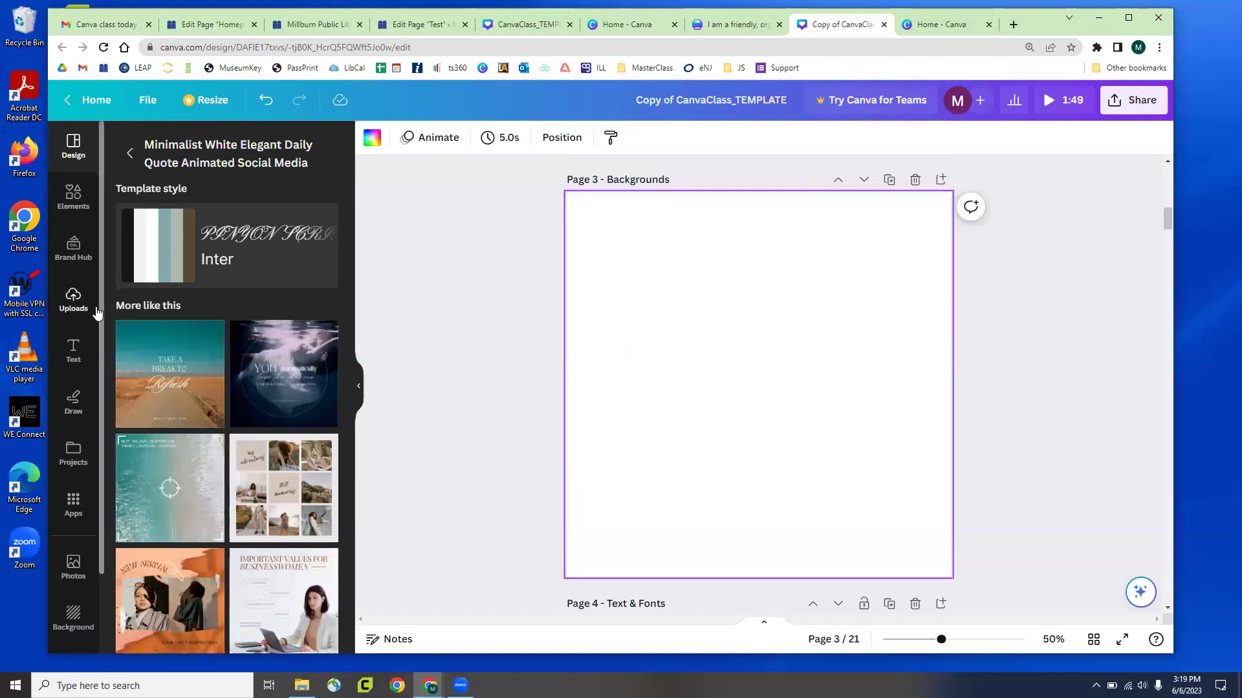
scroll(78, 372, down, 2)
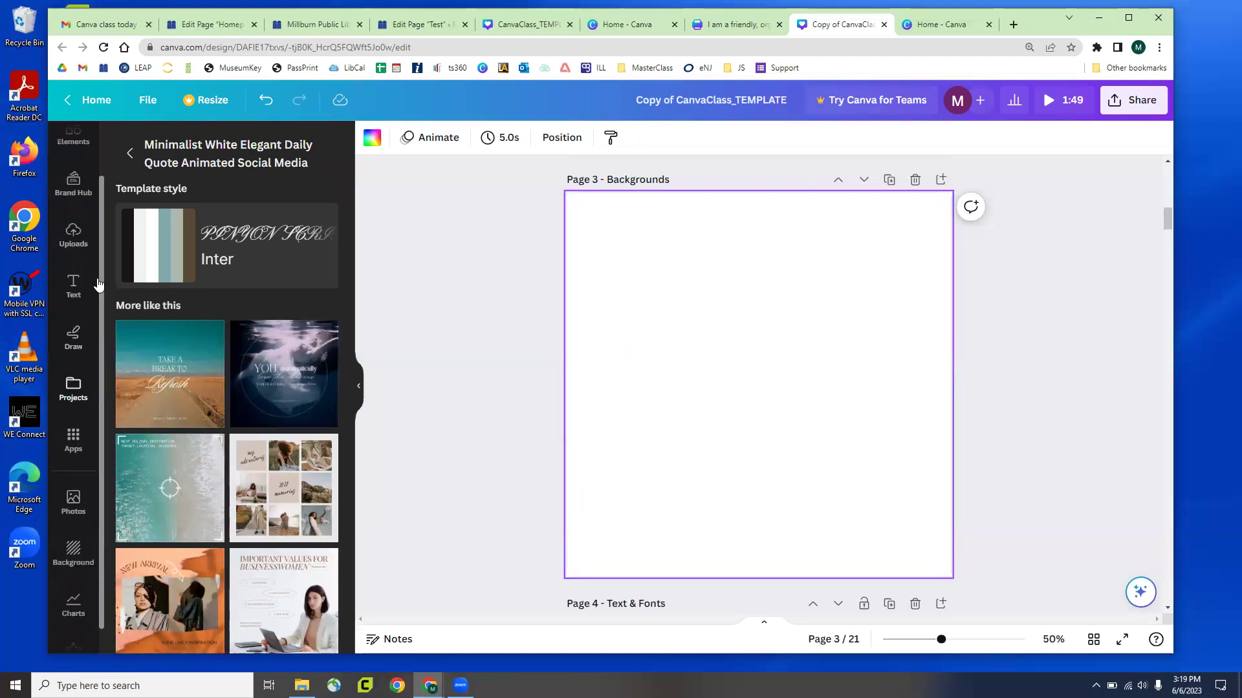
scroll(74, 258, up, 2)
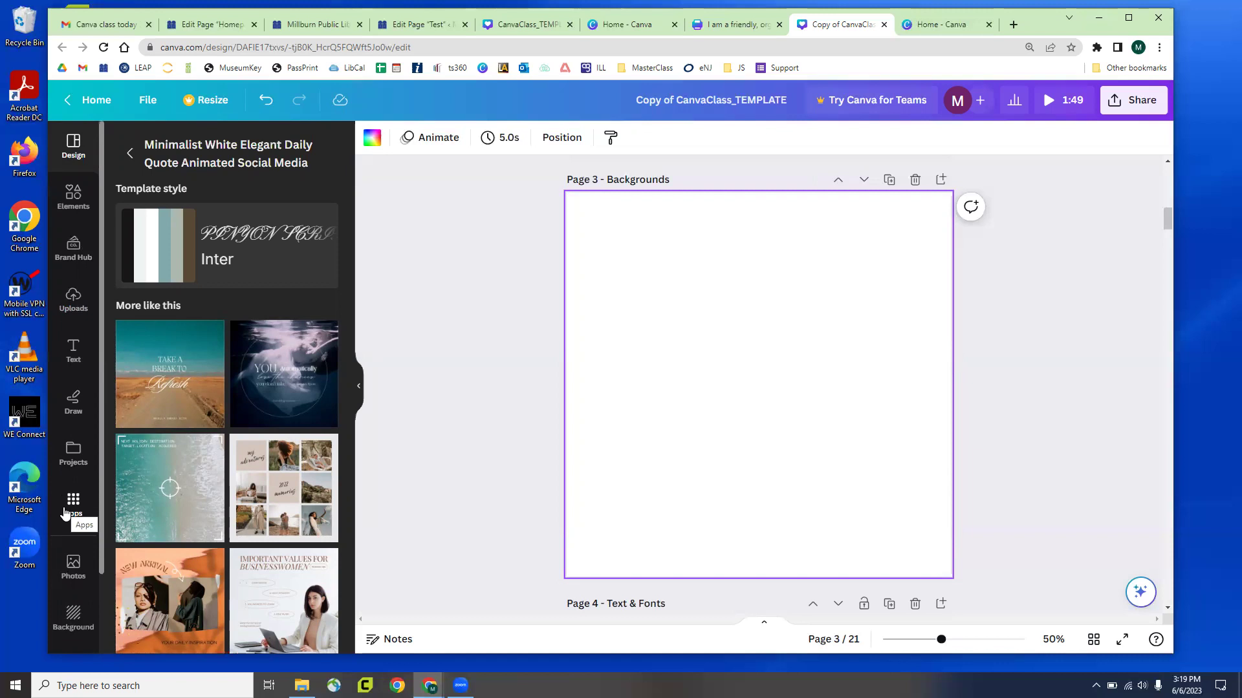
scroll(65, 514, down, 2)
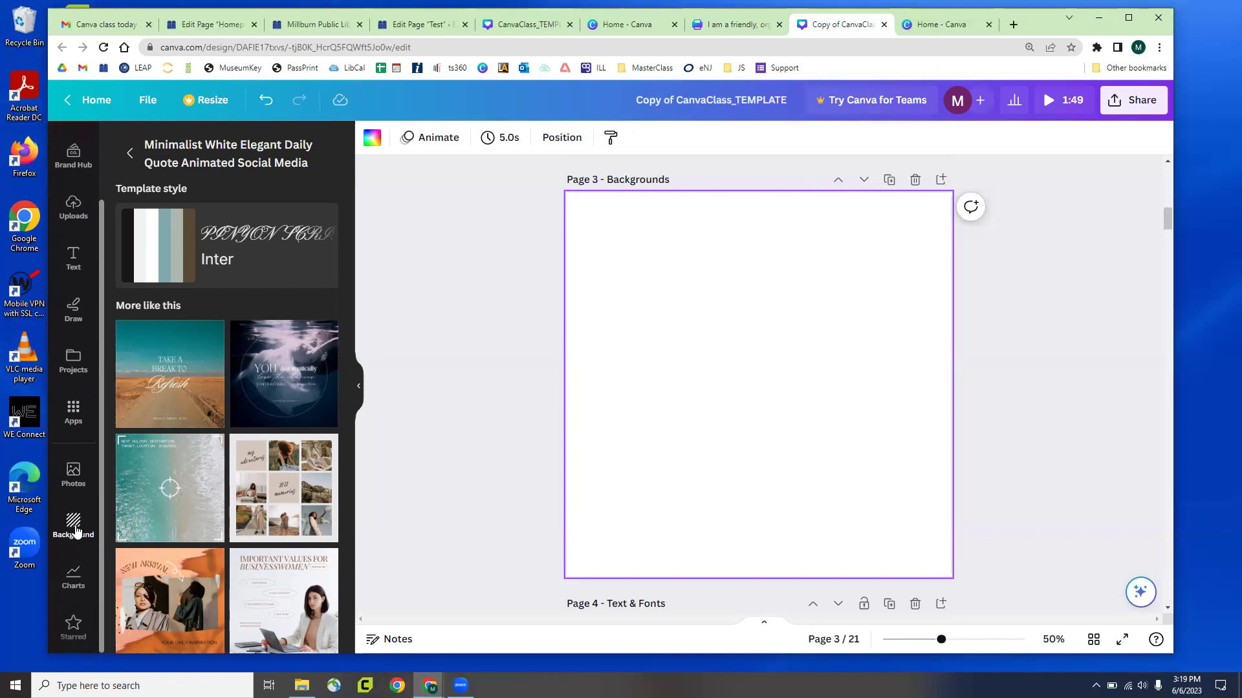
Browse the background images and search them for 'library'
click(76, 530)
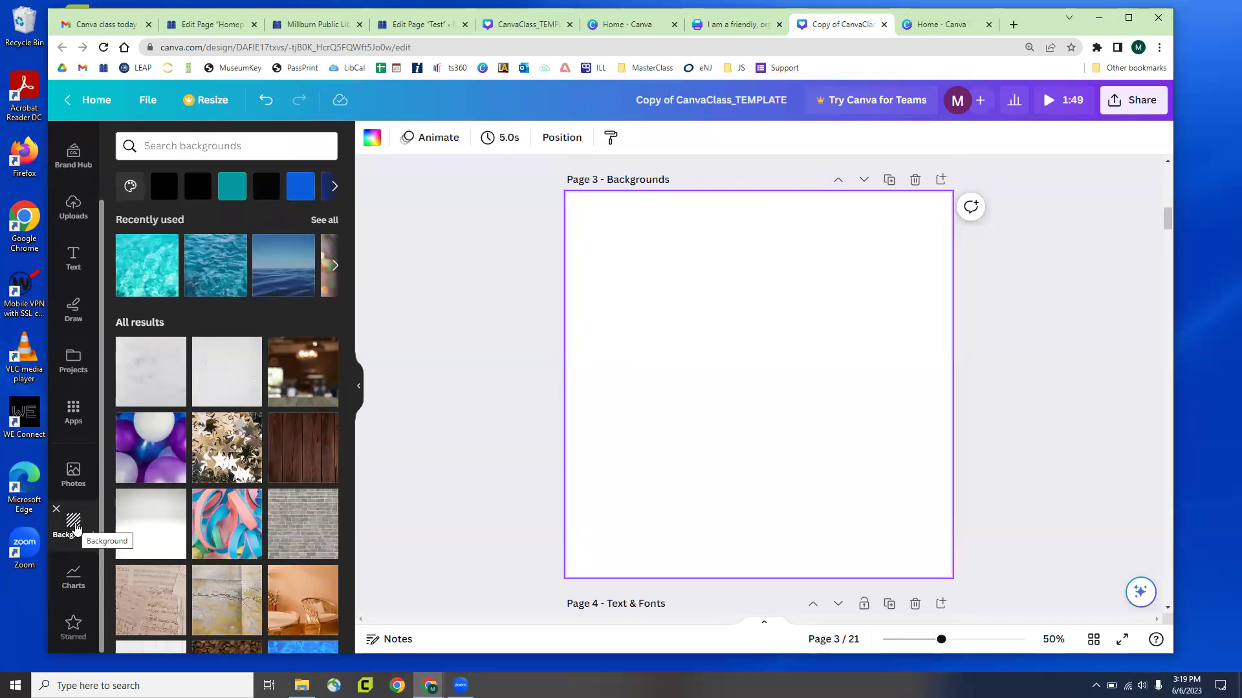
scroll(220, 291, down, 3)
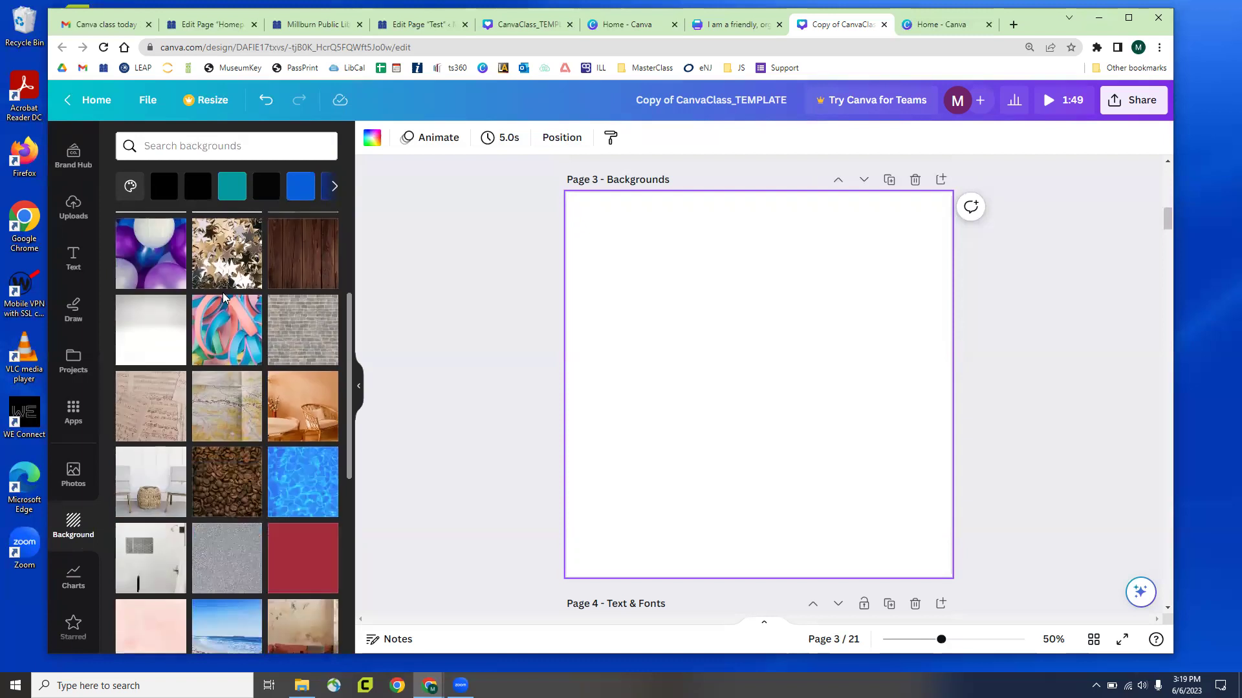
scroll(232, 349, down, 3)
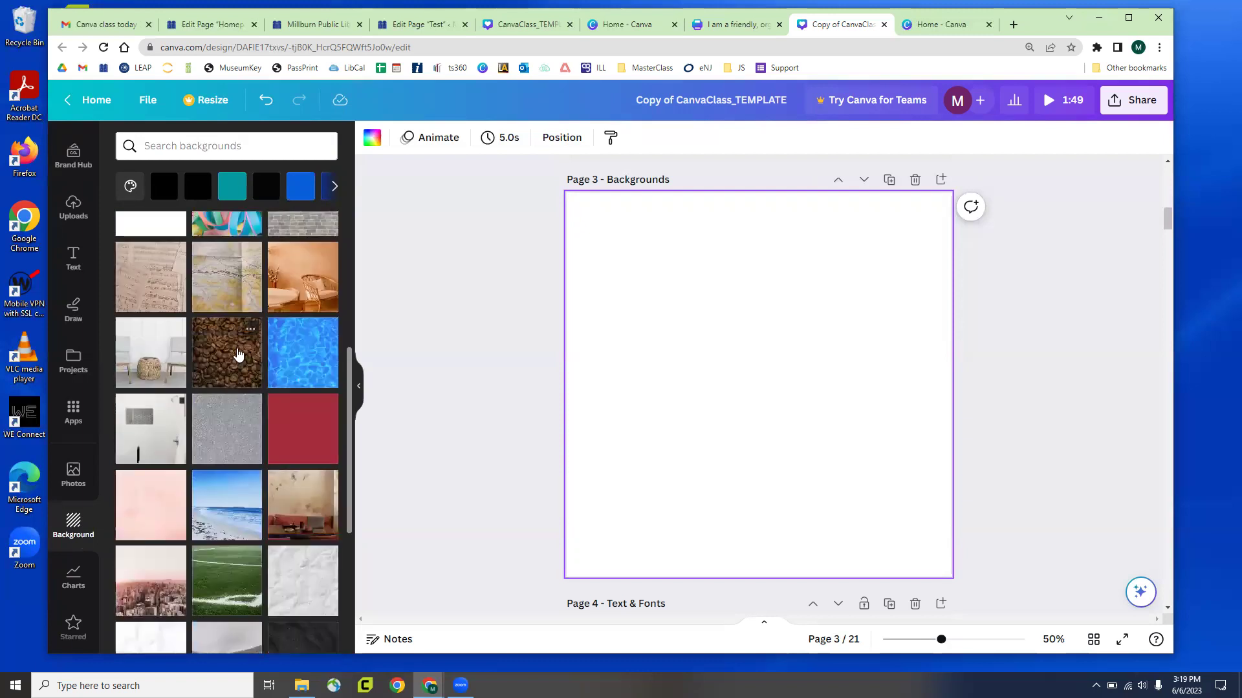
scroll(236, 344, down, 2)
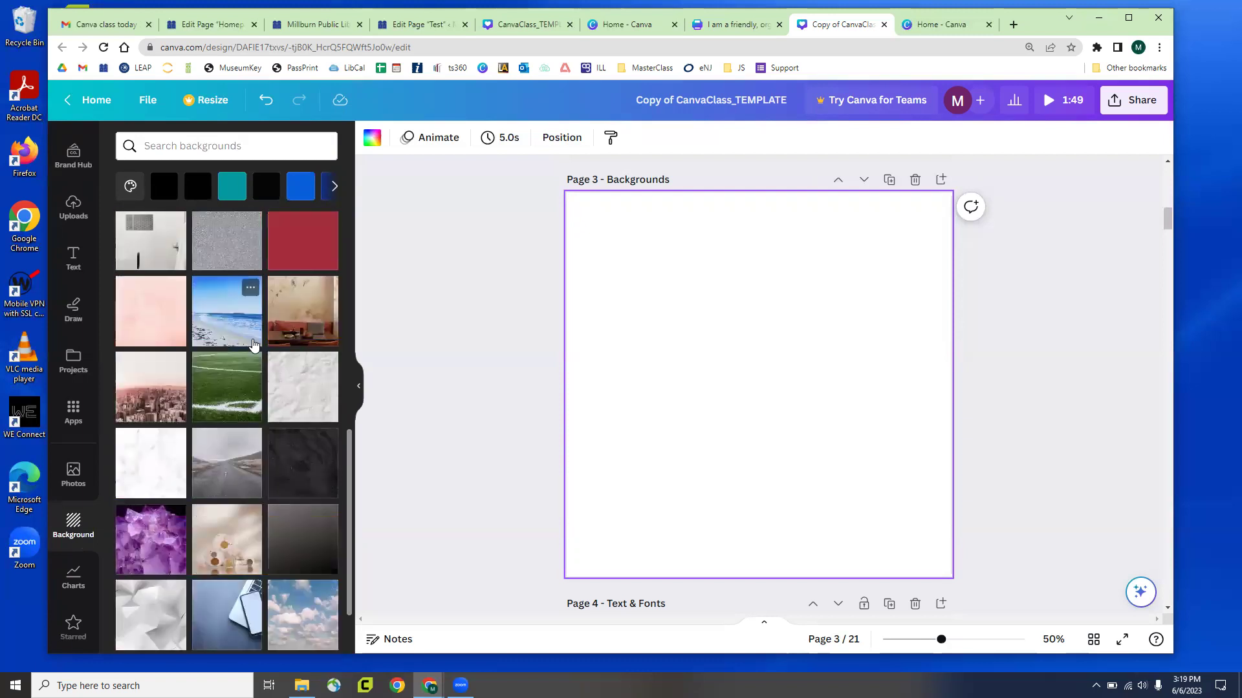
scroll(155, 427, down, 1)
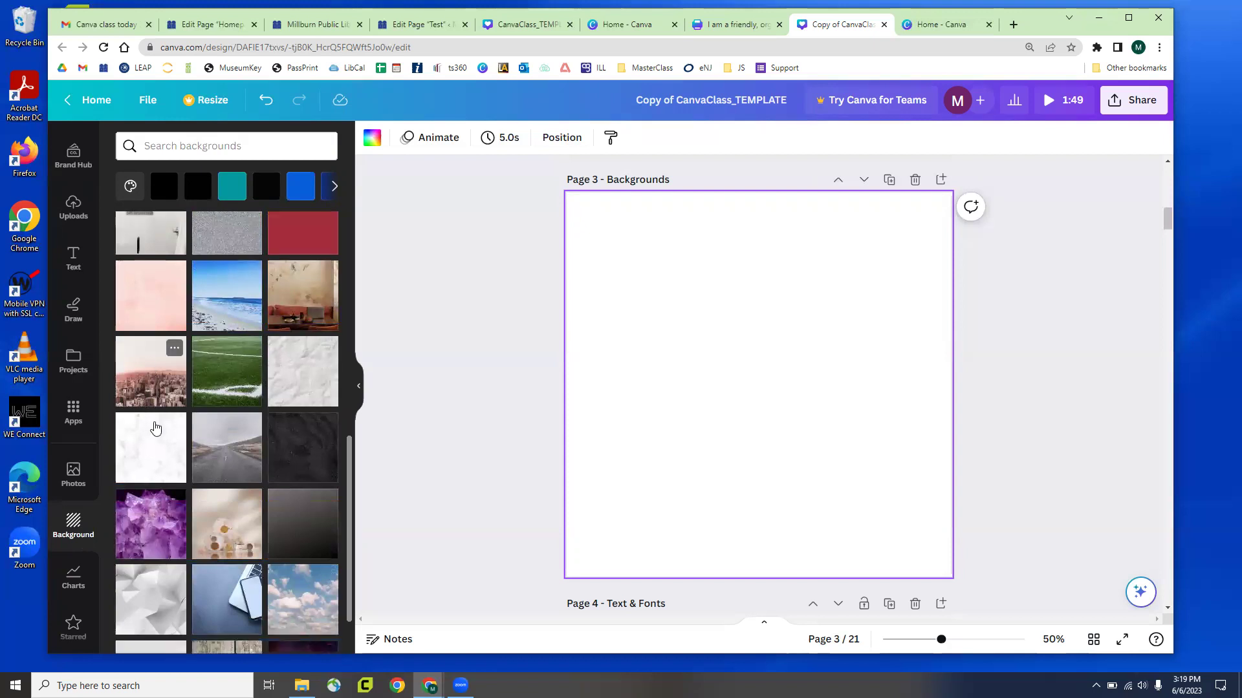
scroll(170, 388, up, 5)
click(213, 146)
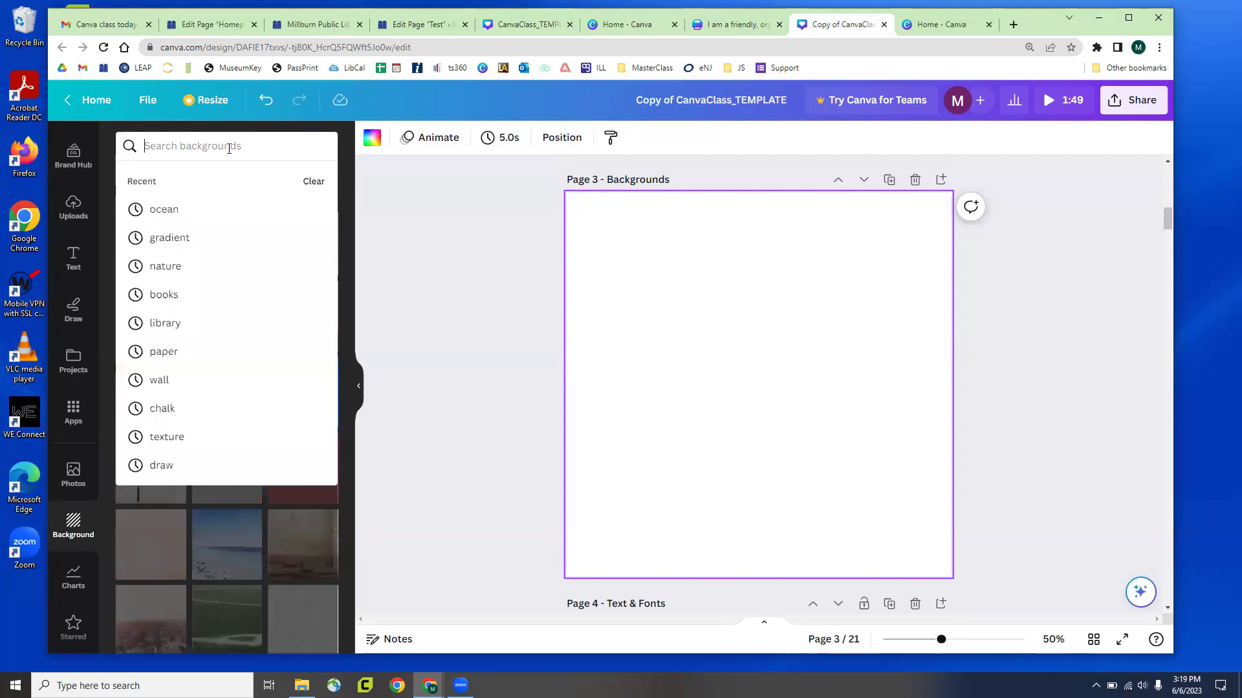
text(library)
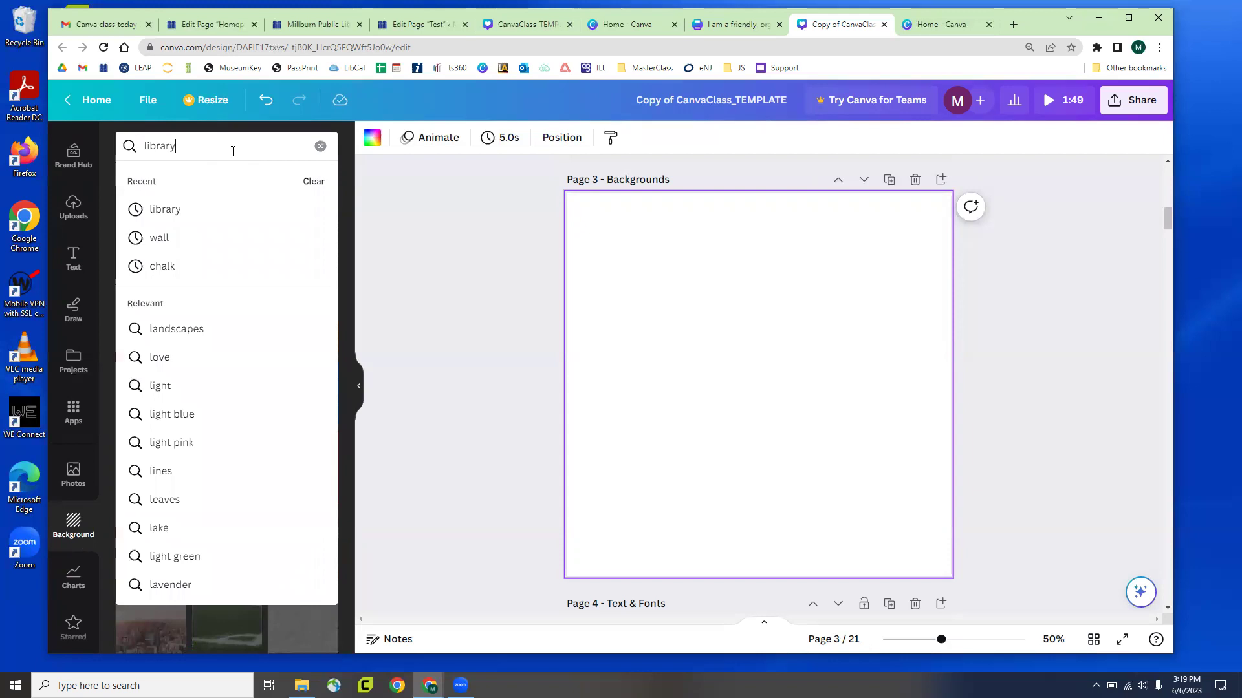
key(Return)
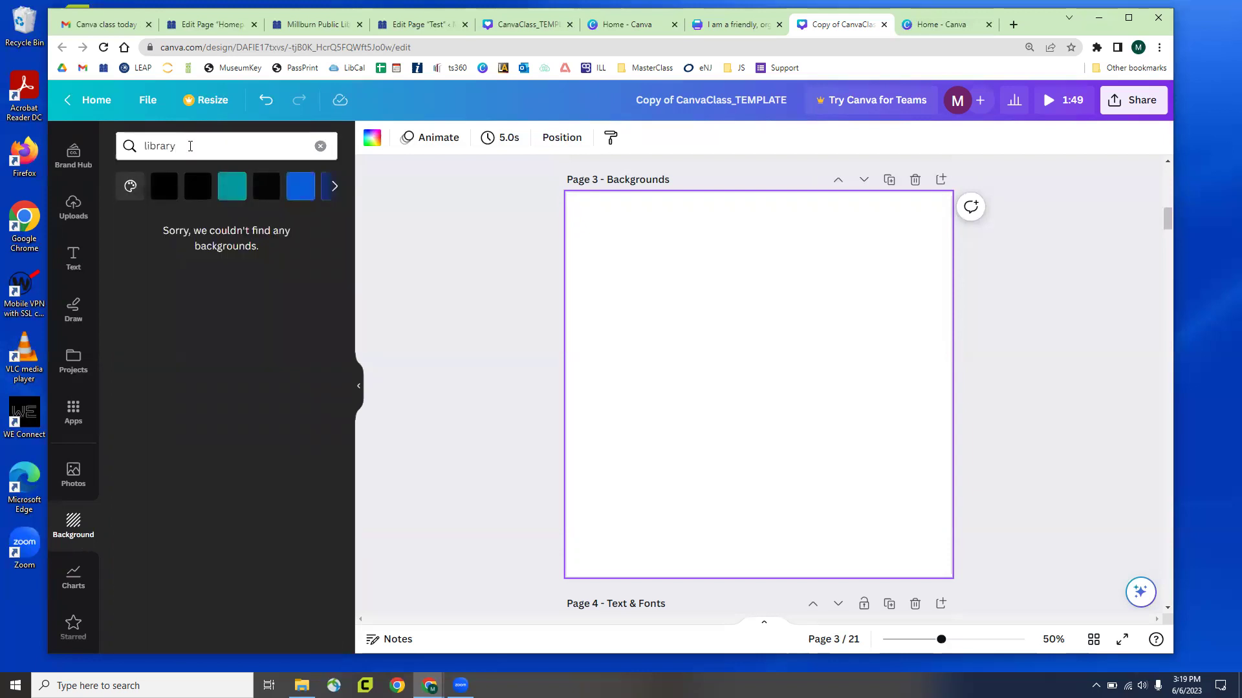
Search backgrounds for 'pages' and apply the sheet-music image to Page 3
double_click(190, 146)
text(pages)
key(Return)
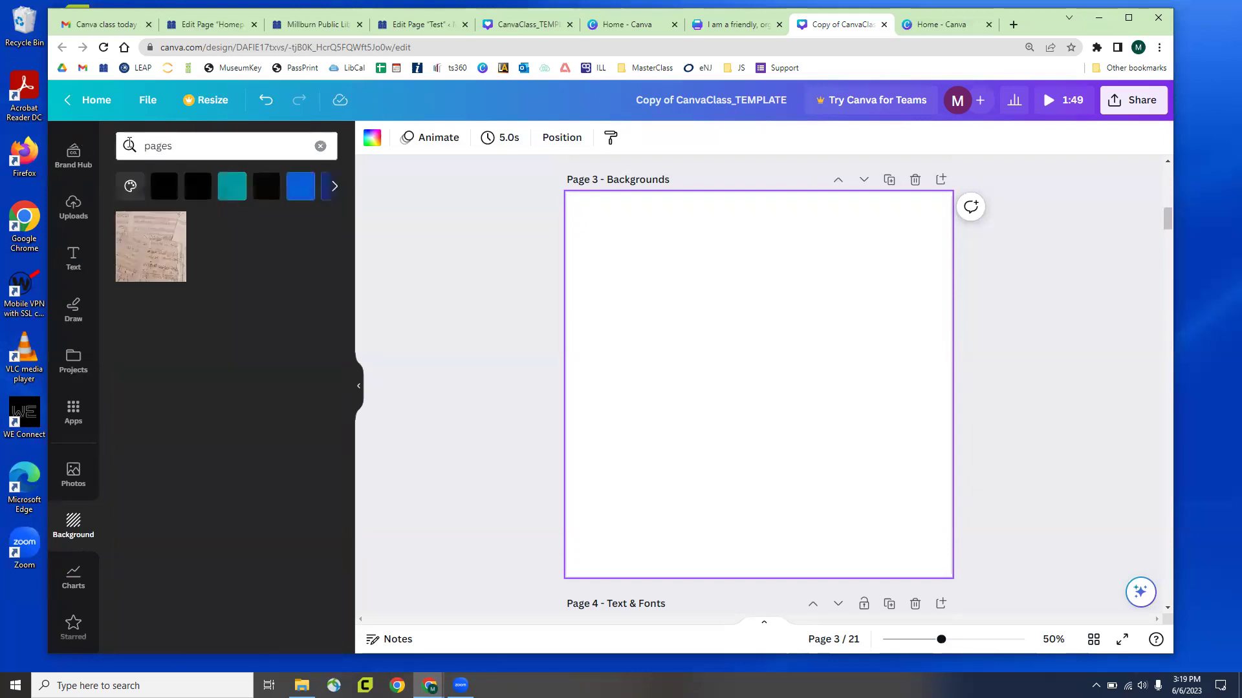
click(154, 254)
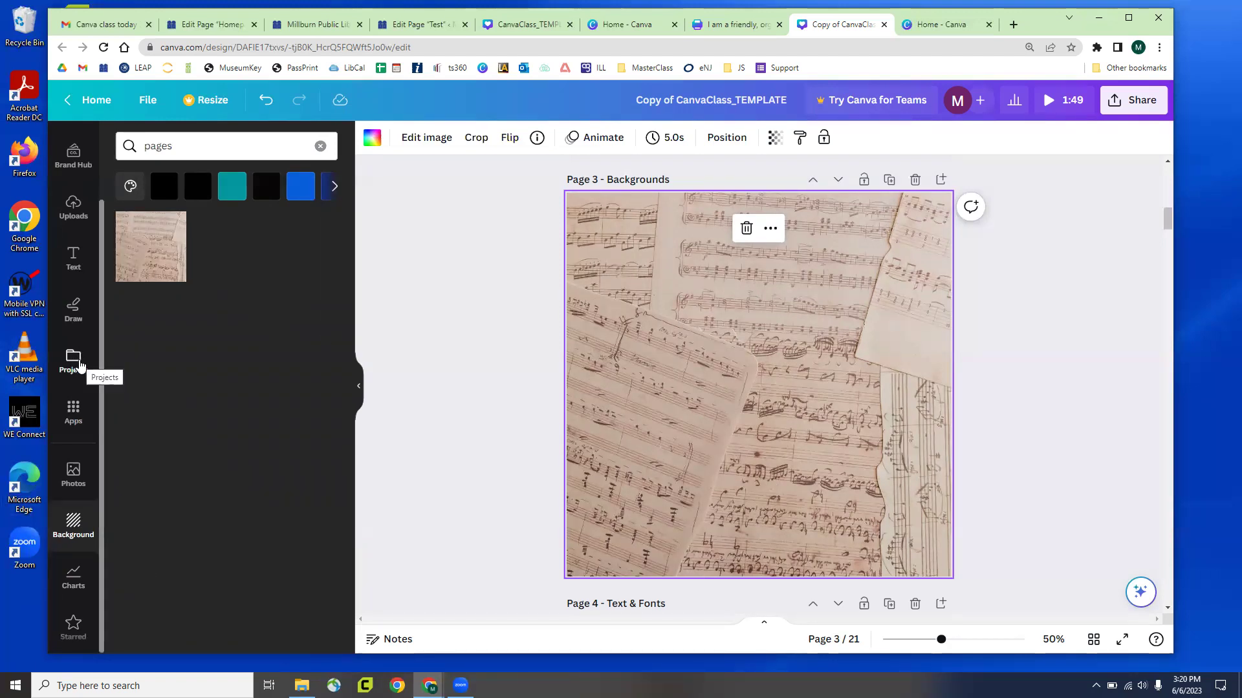
Search the stock photos for 'library'
click(74, 472)
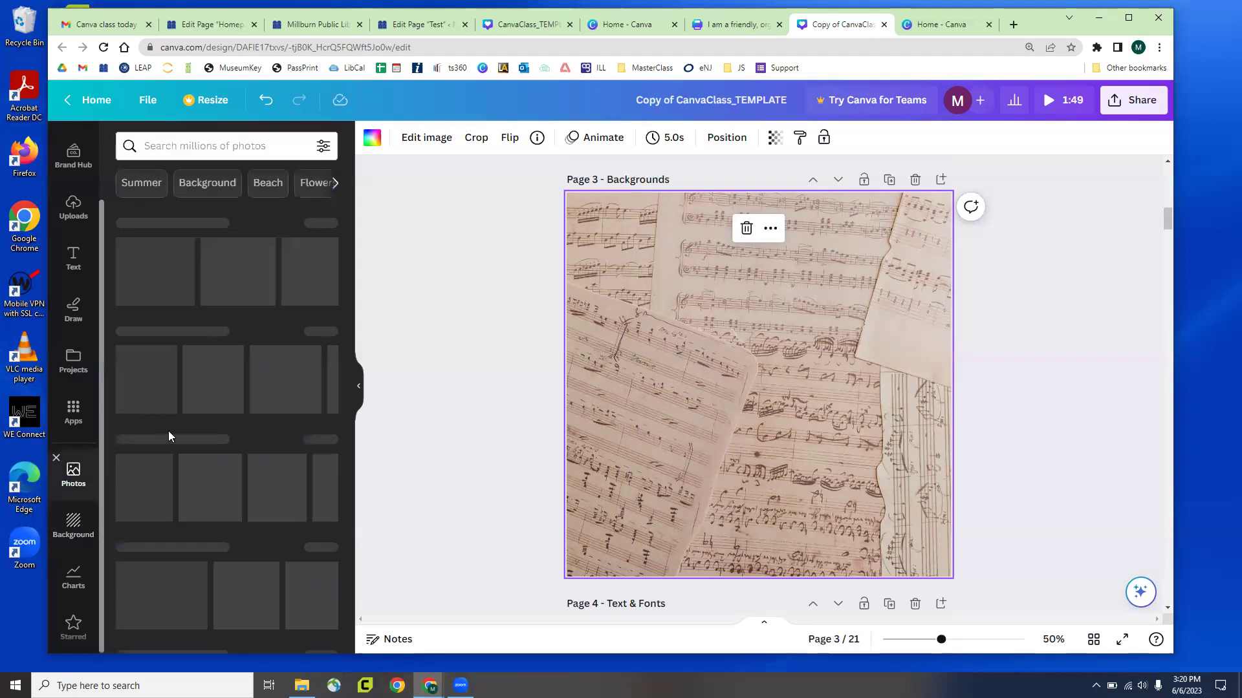
click(215, 145)
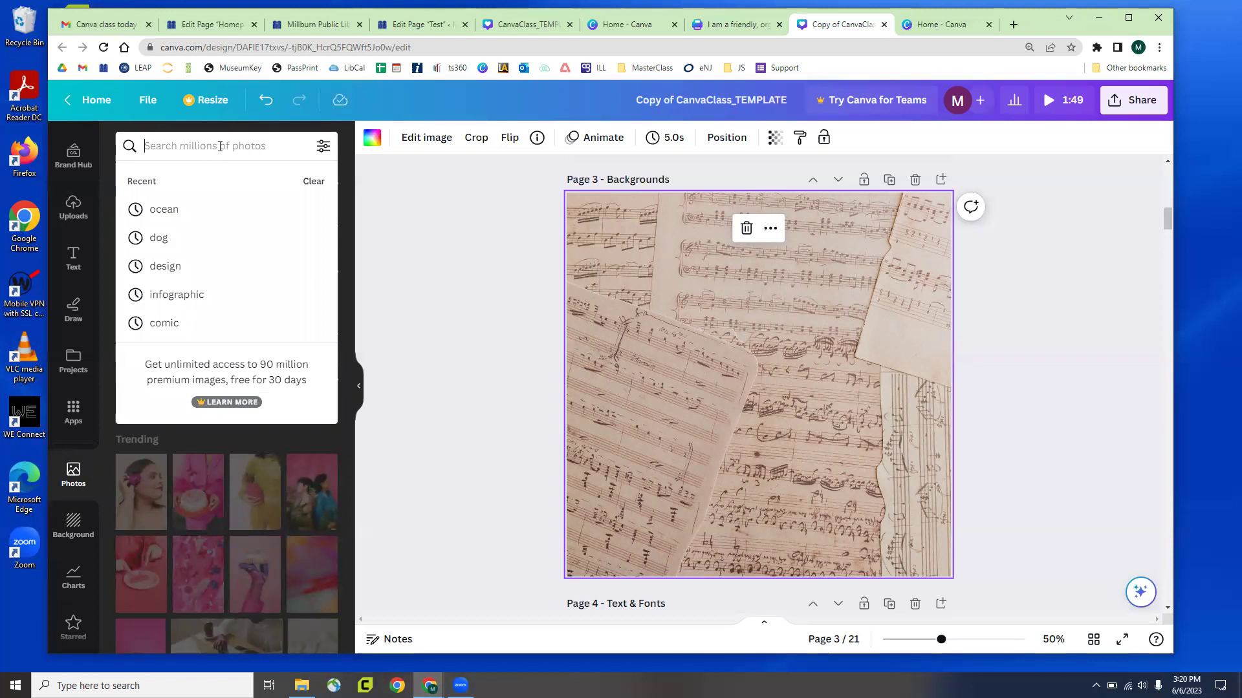
text(library)
key(Return)
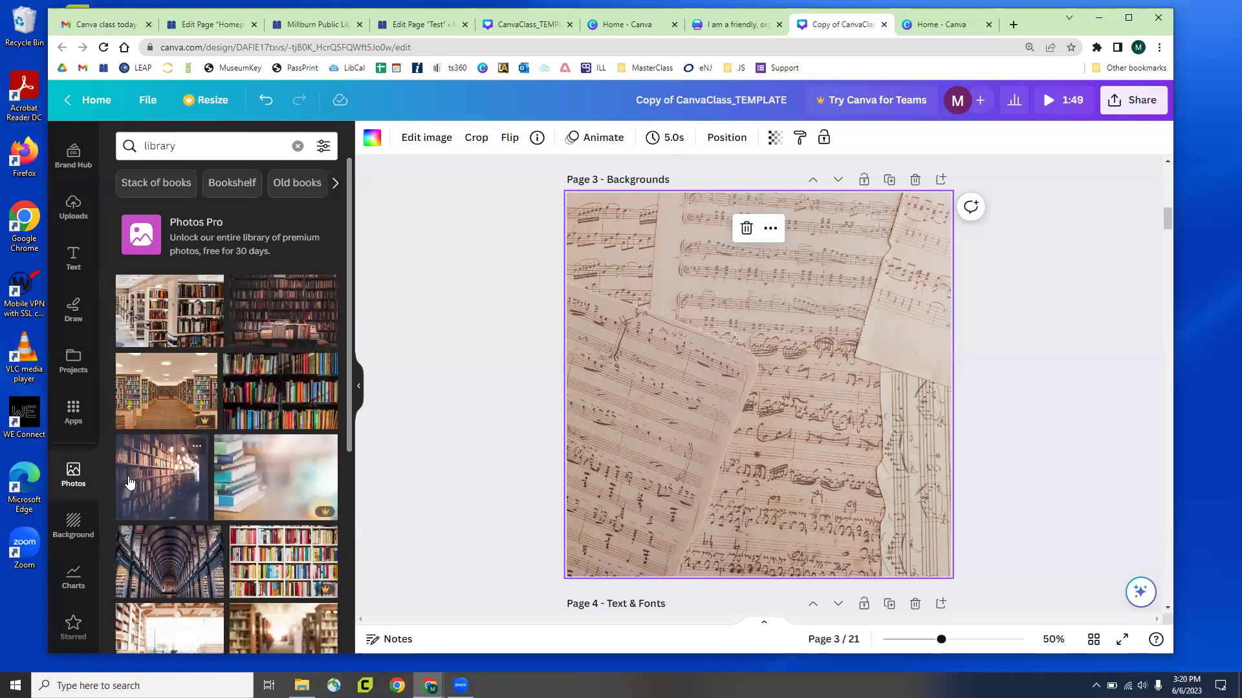
Add the white-shelves photo, delete the extra dark bookshelf photo, then resize and centre it
click(175, 308)
click(258, 321)
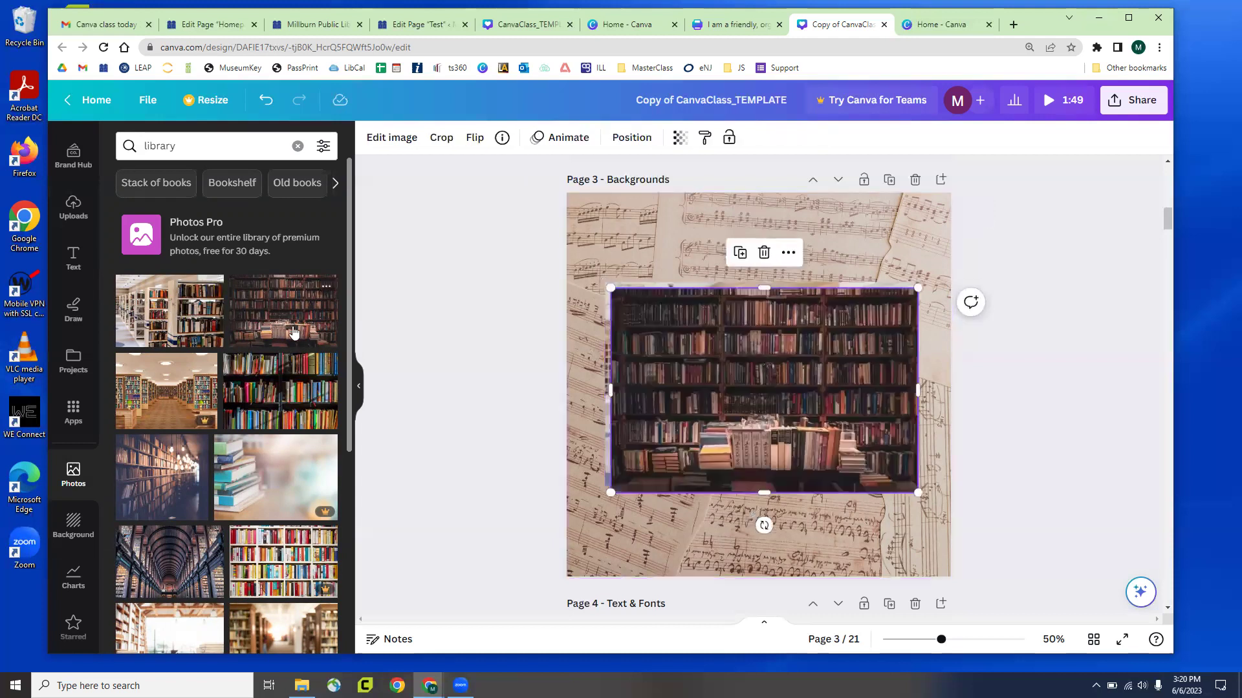
drag(734, 393, 756, 418)
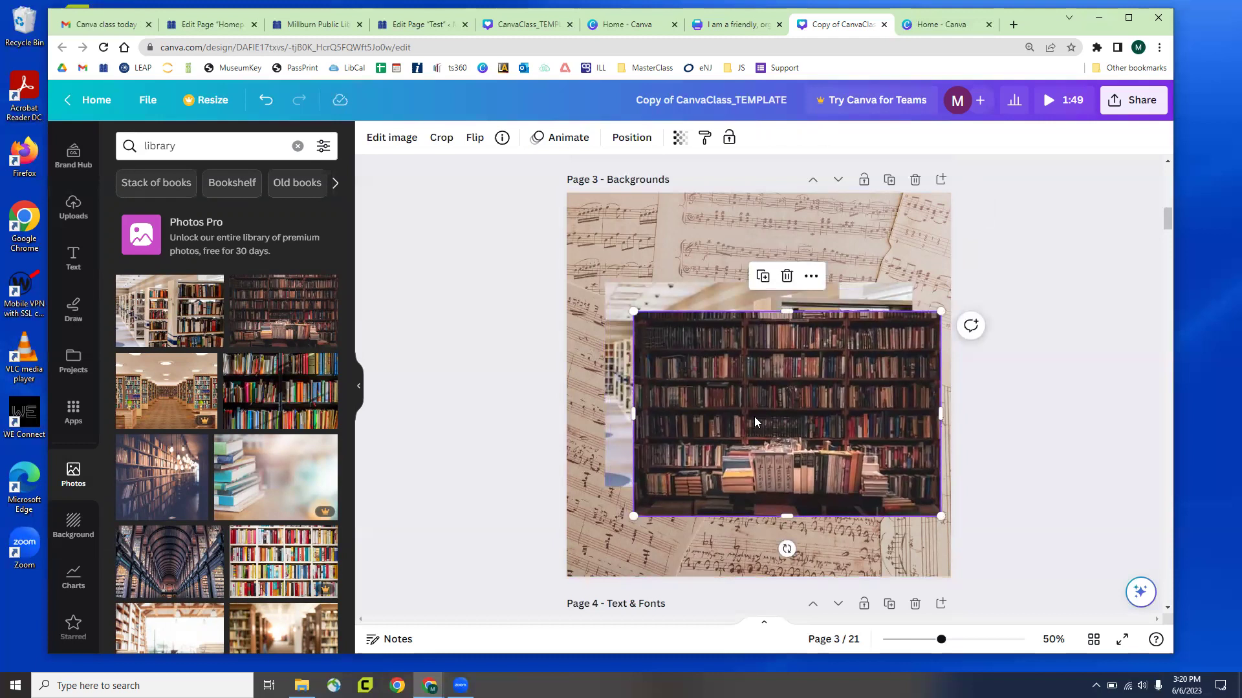
key(Delete)
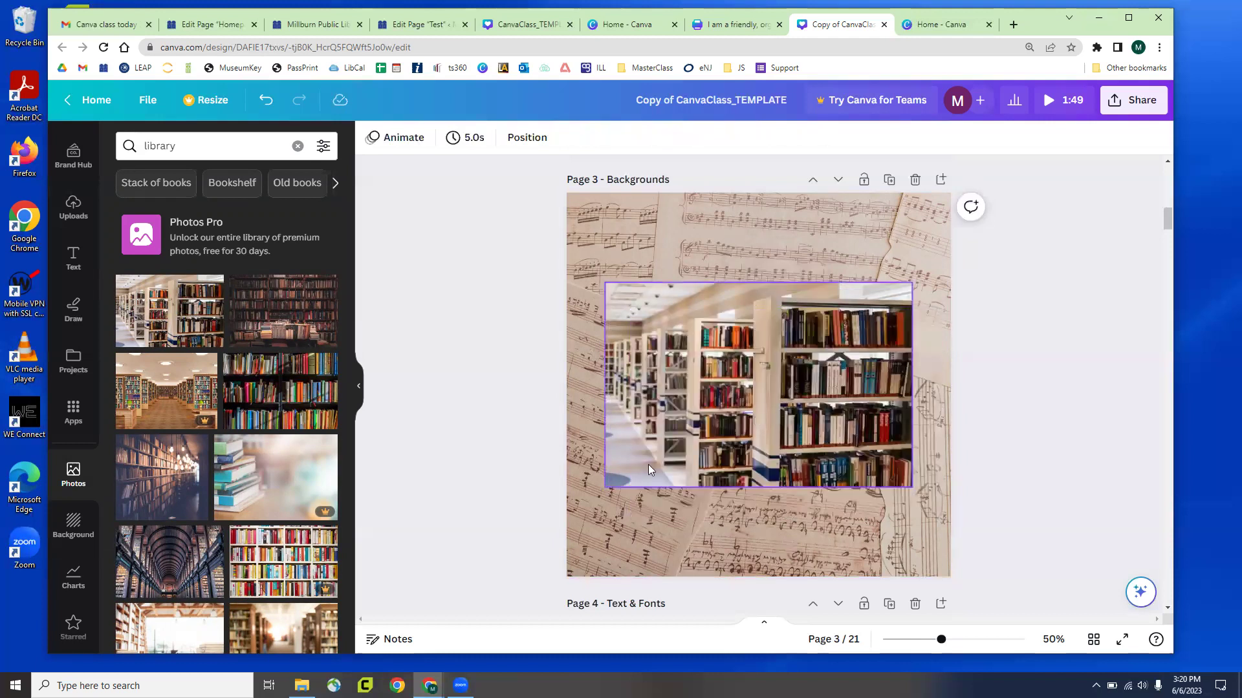
drag(712, 400, 767, 360)
drag(951, 504, 906, 478)
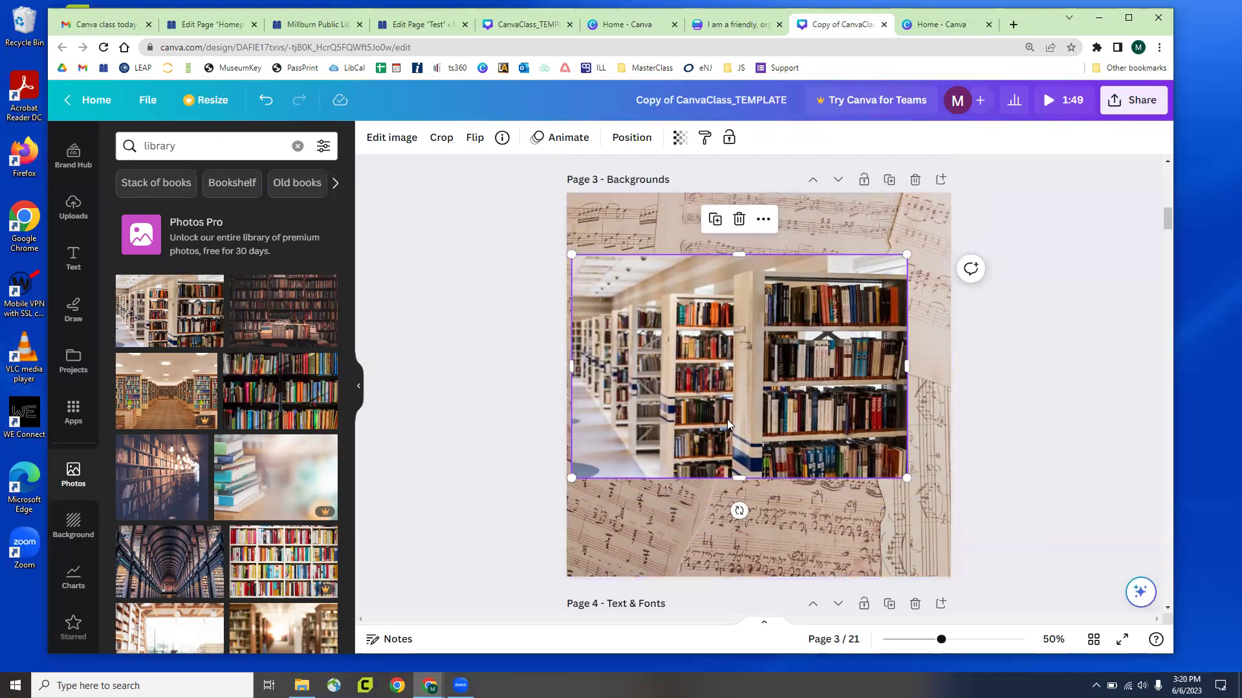
mouse_move(714, 328)
mouse_down()
mouse_move(742, 332)
mouse_move(732, 340)
mouse_up()
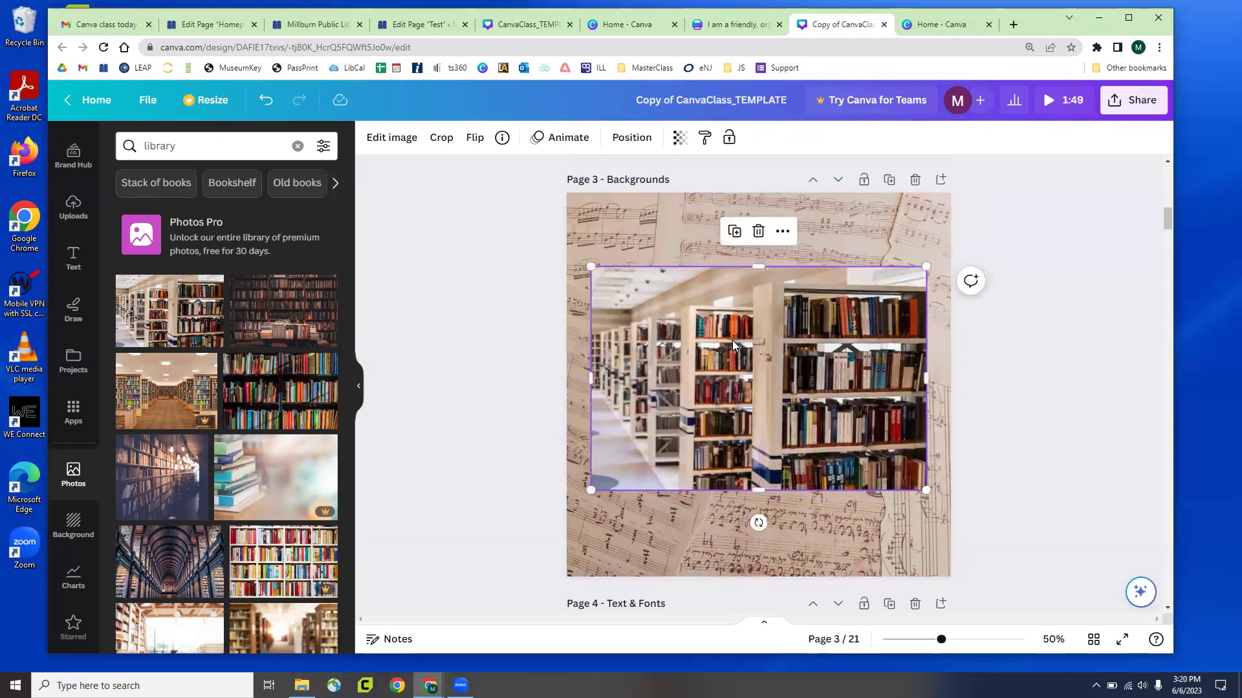
Make the library photo the page background, detach it, and delete it from Page 3
right_click(692, 353)
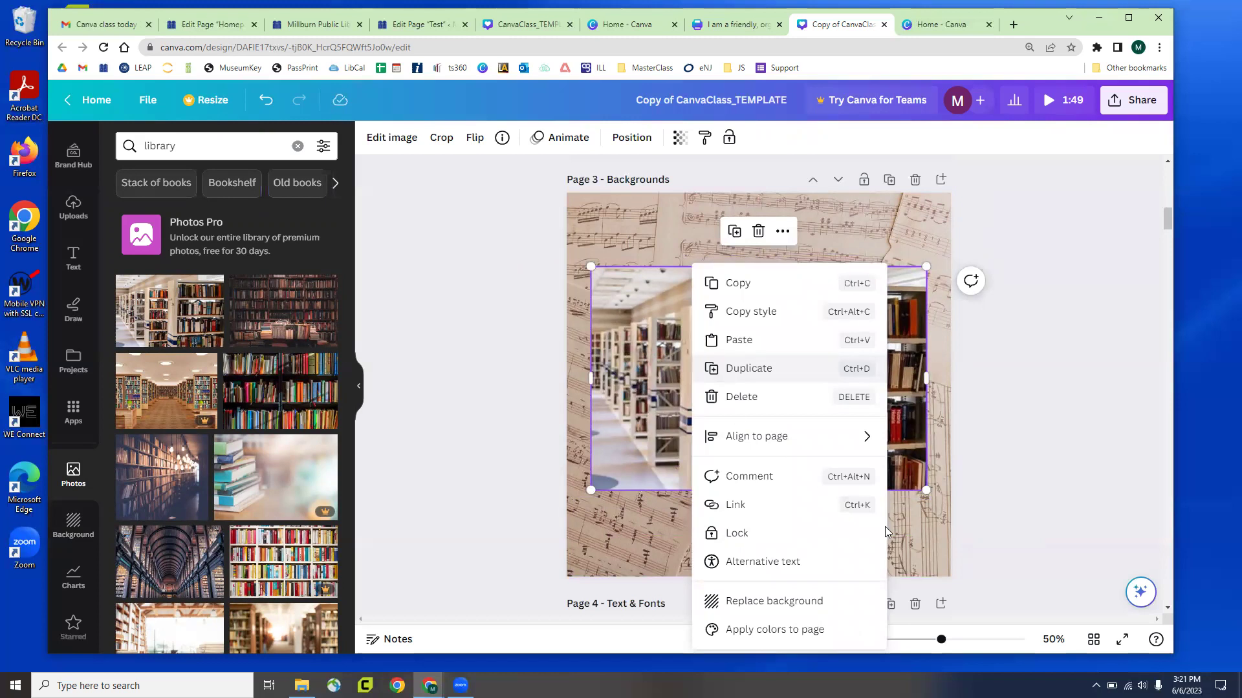
click(773, 602)
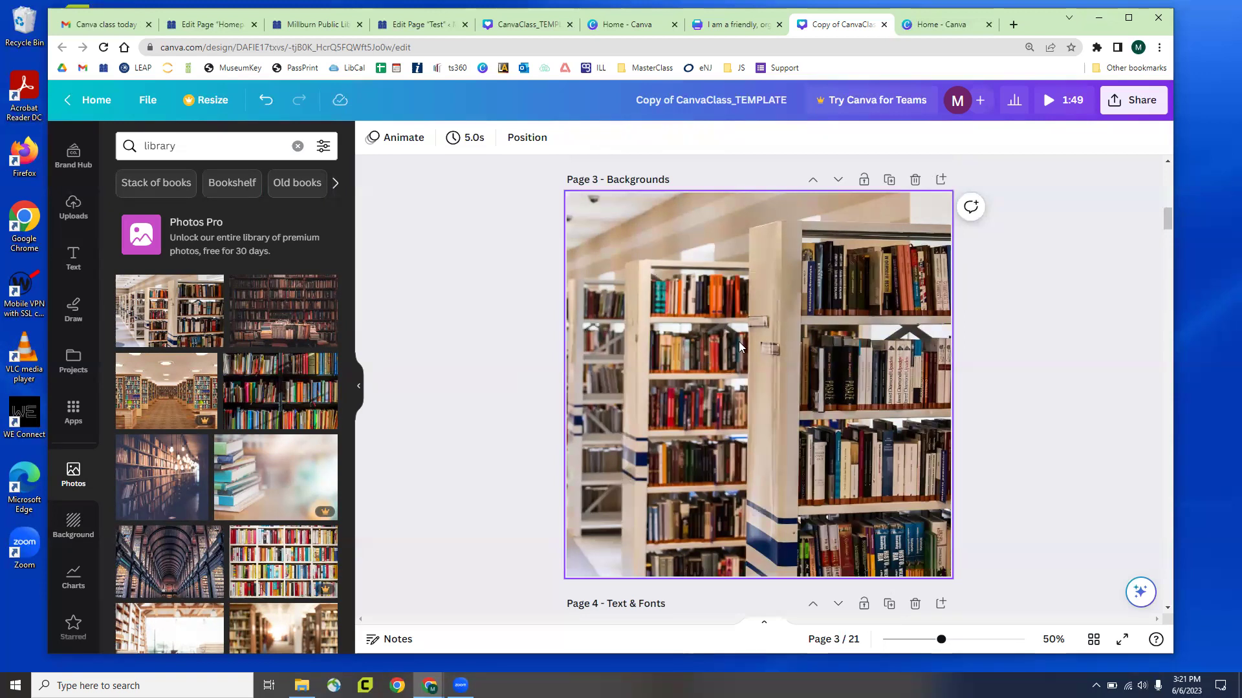
right_click(701, 327)
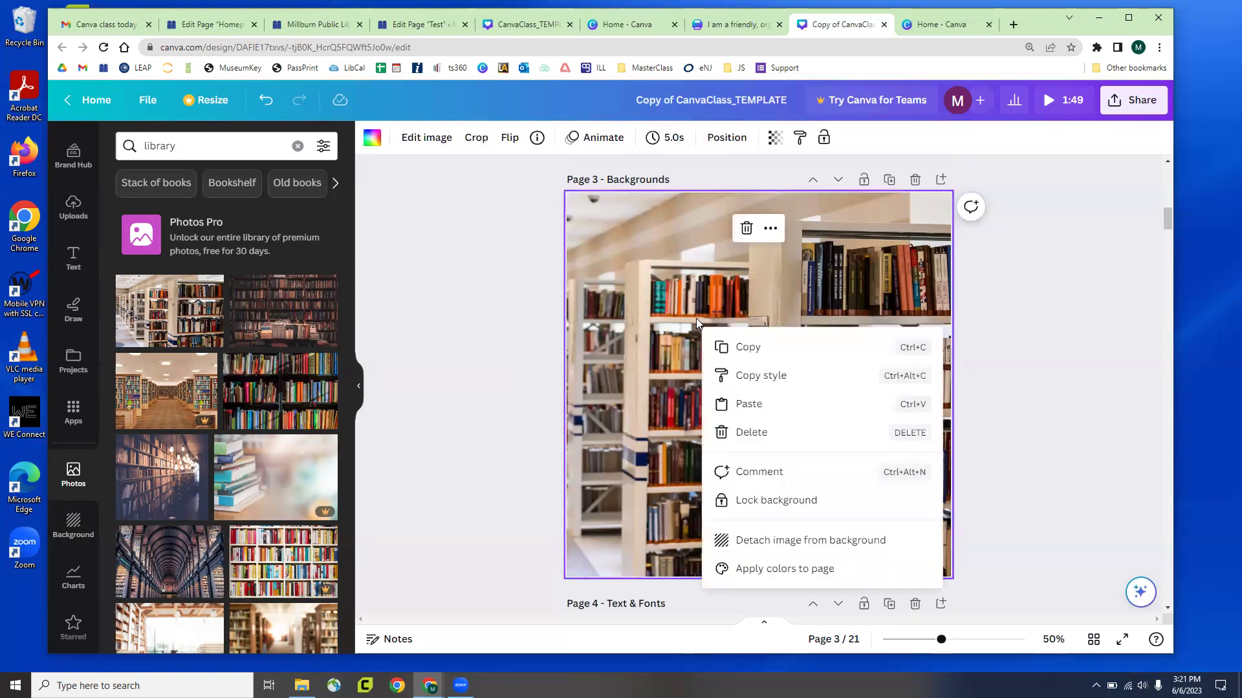
click(776, 546)
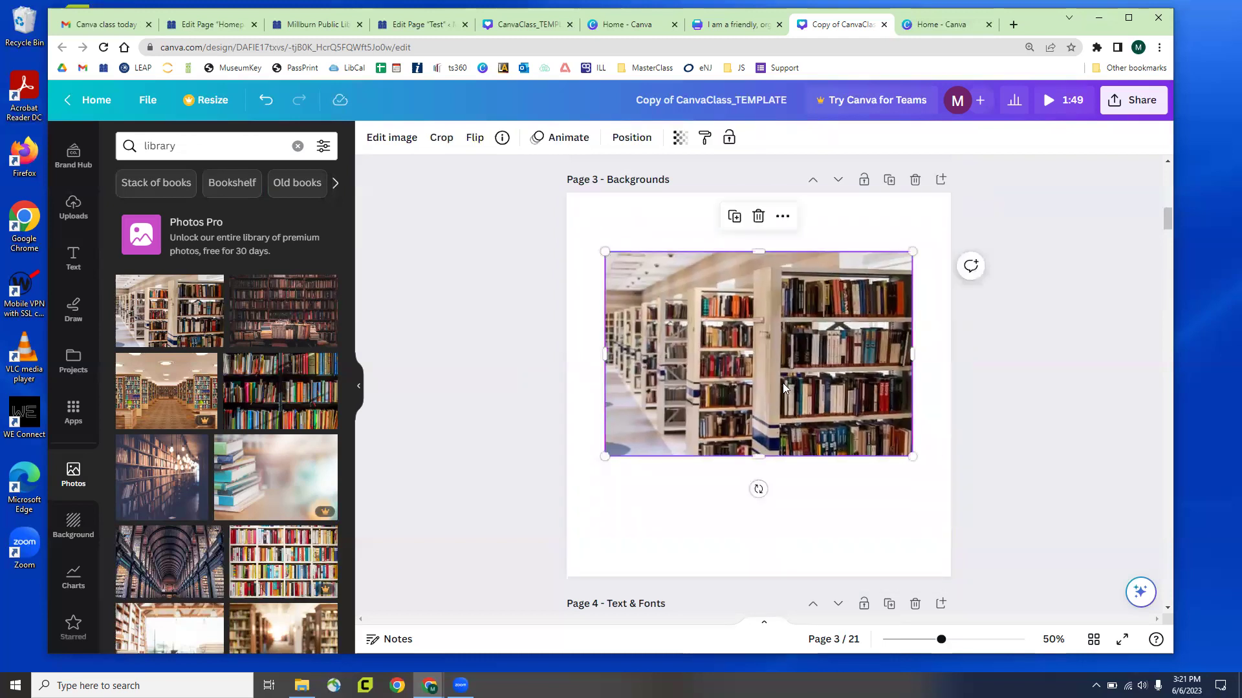
key(Delete)
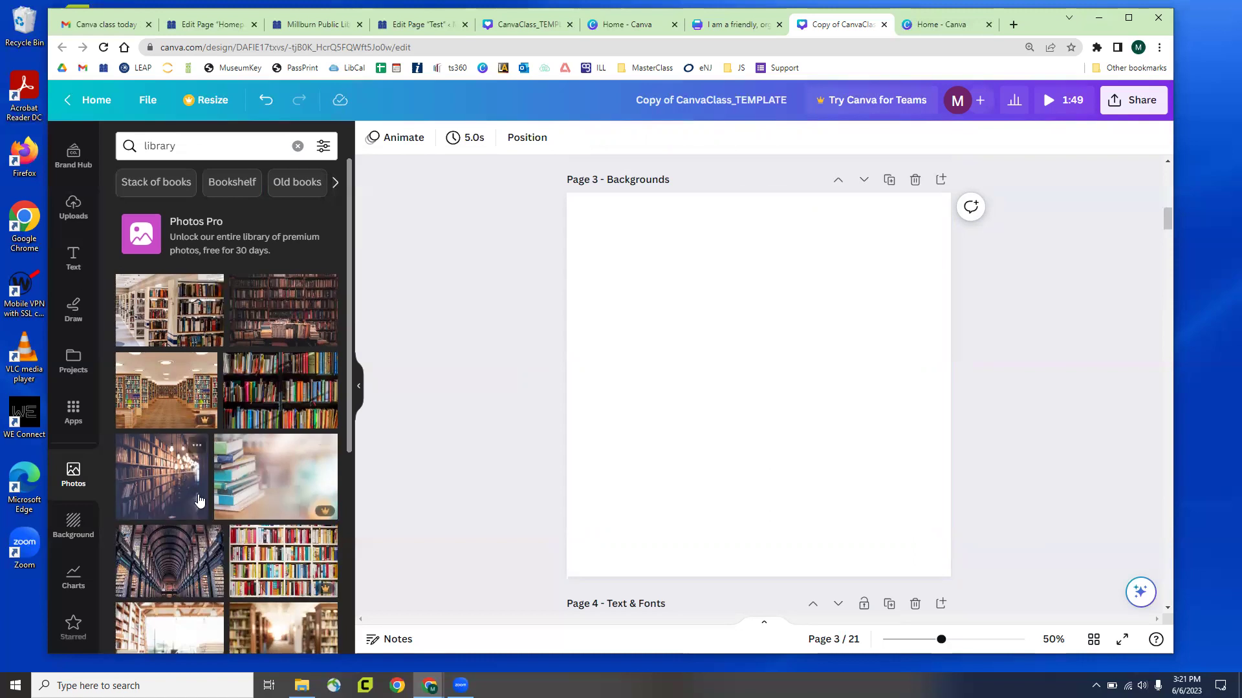
Insert the library-hall photo from the 'library' photo results onto Page 3
scroll(195, 491, down, 2)
scroll(210, 489, up, 1)
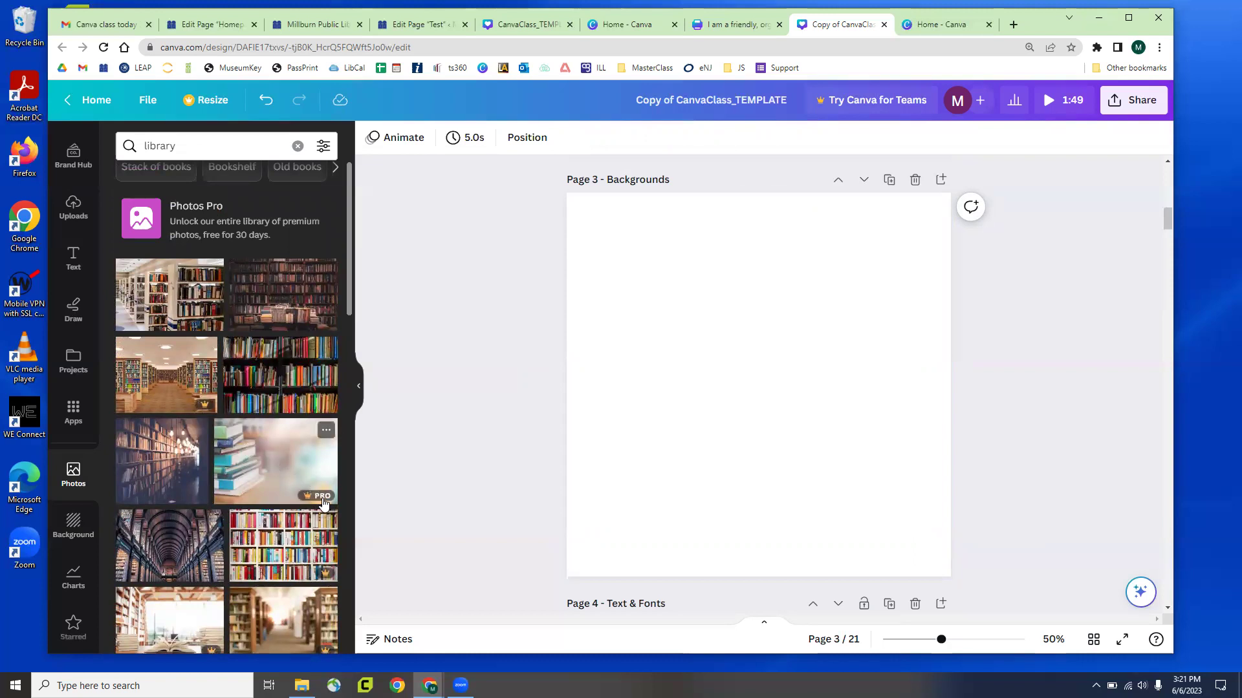
click(142, 375)
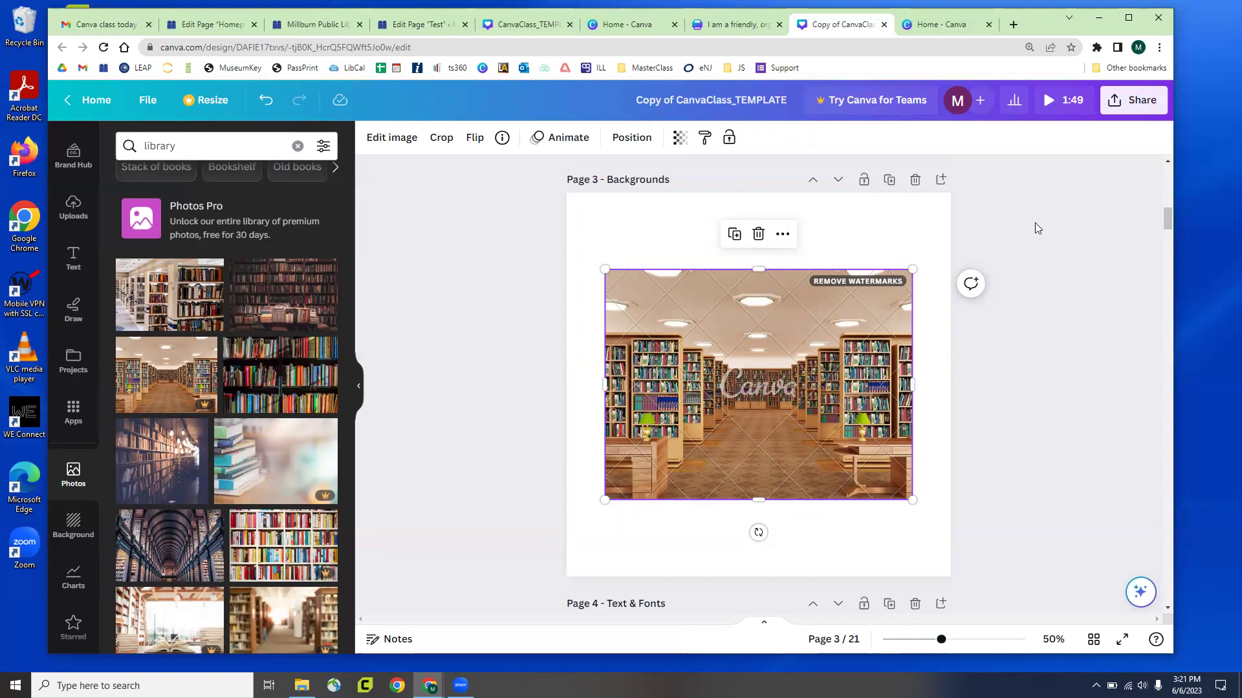
Check the download options, which flag premium content, then select the library-hall photo
click(1143, 97)
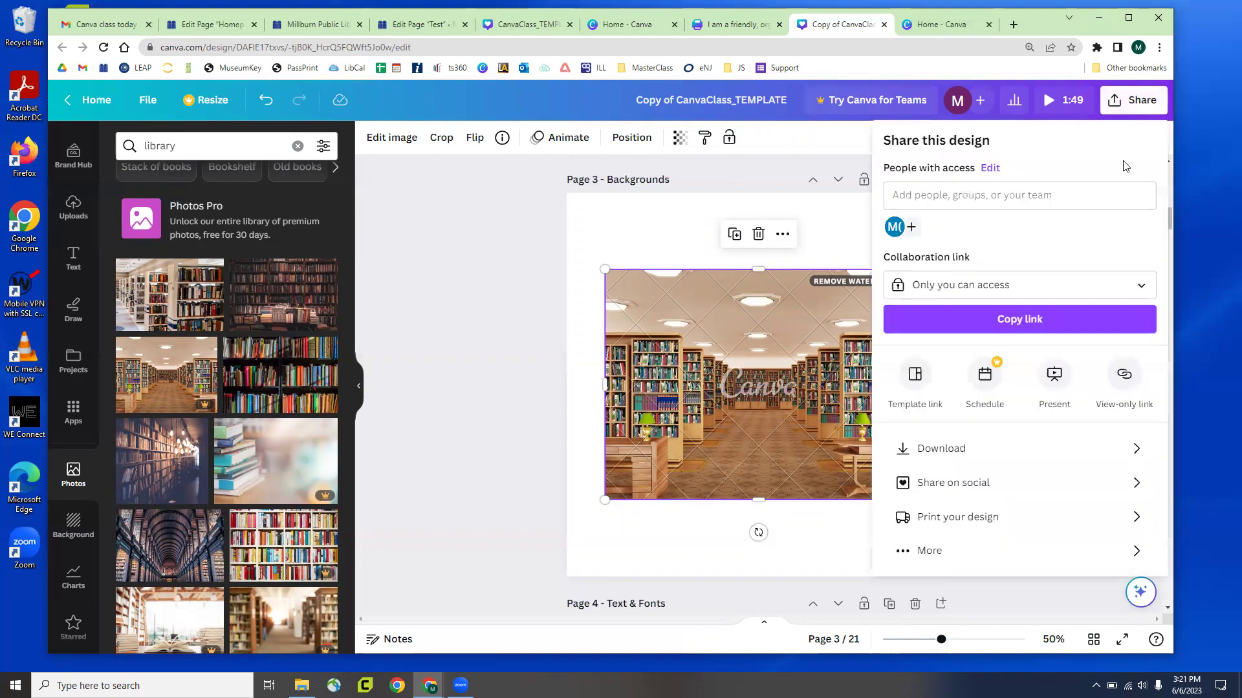
click(963, 450)
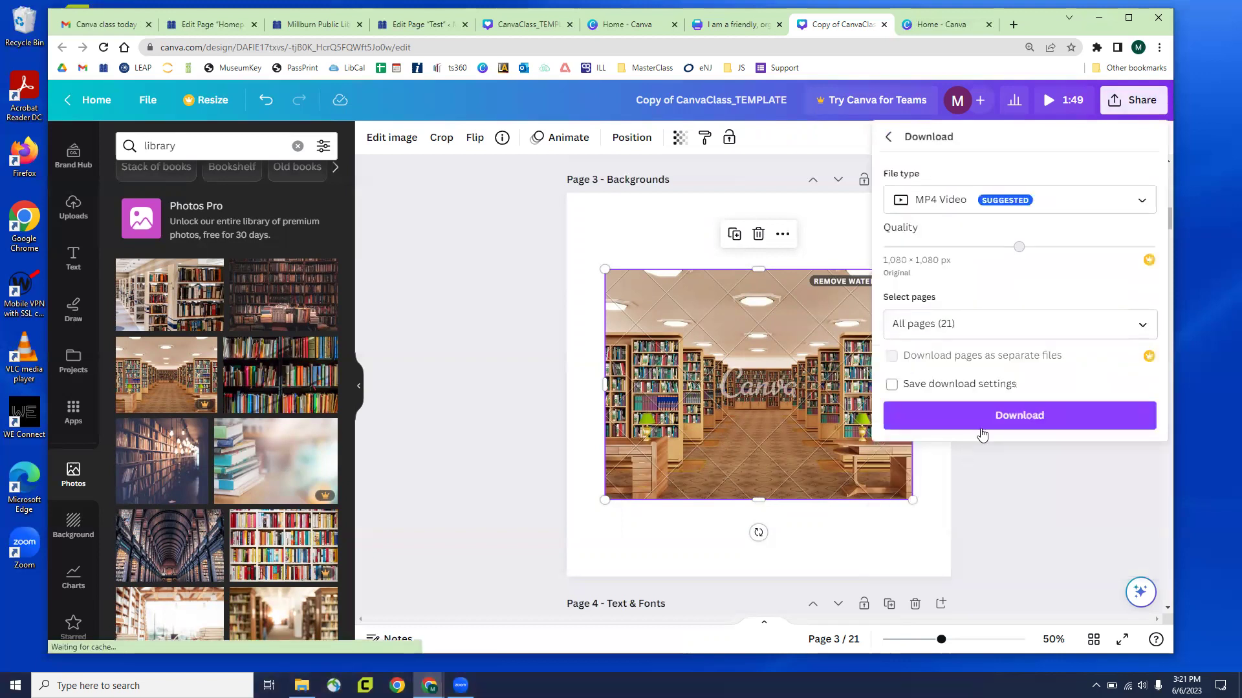
click(996, 416)
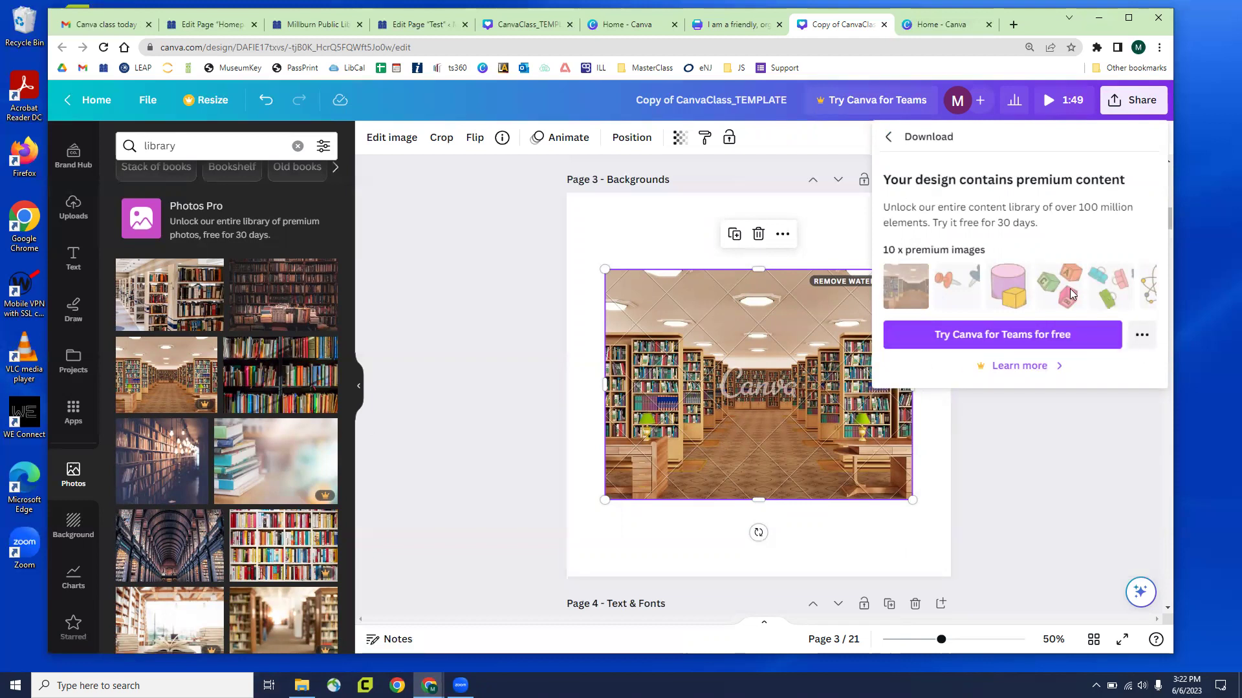
click(1142, 335)
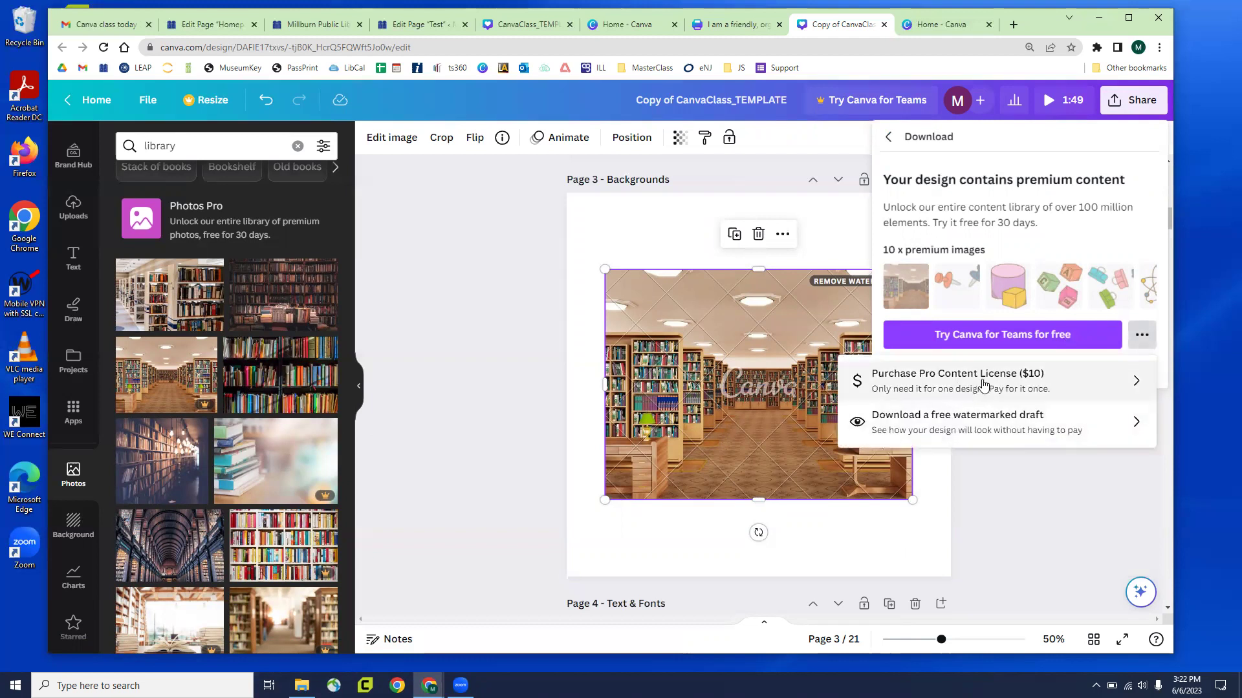
click(1096, 505)
click(788, 414)
Delete the library-hall photo from Page 3
key(Delete)
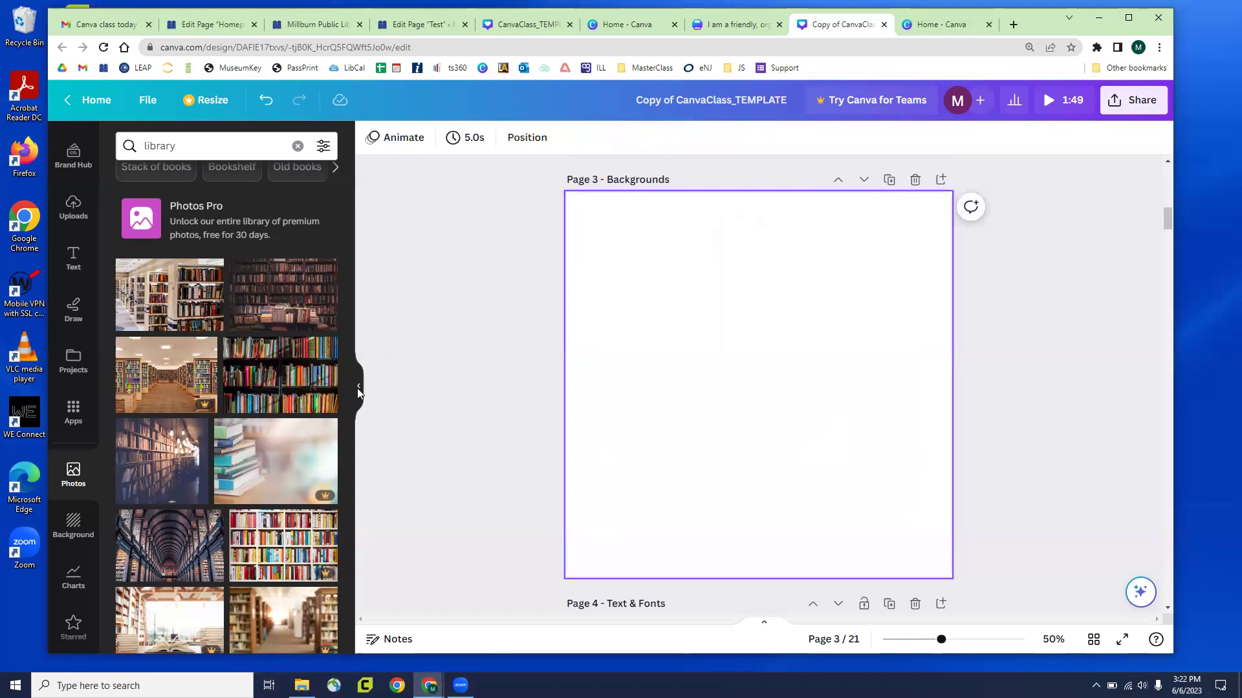
scroll(224, 344, down, 3)
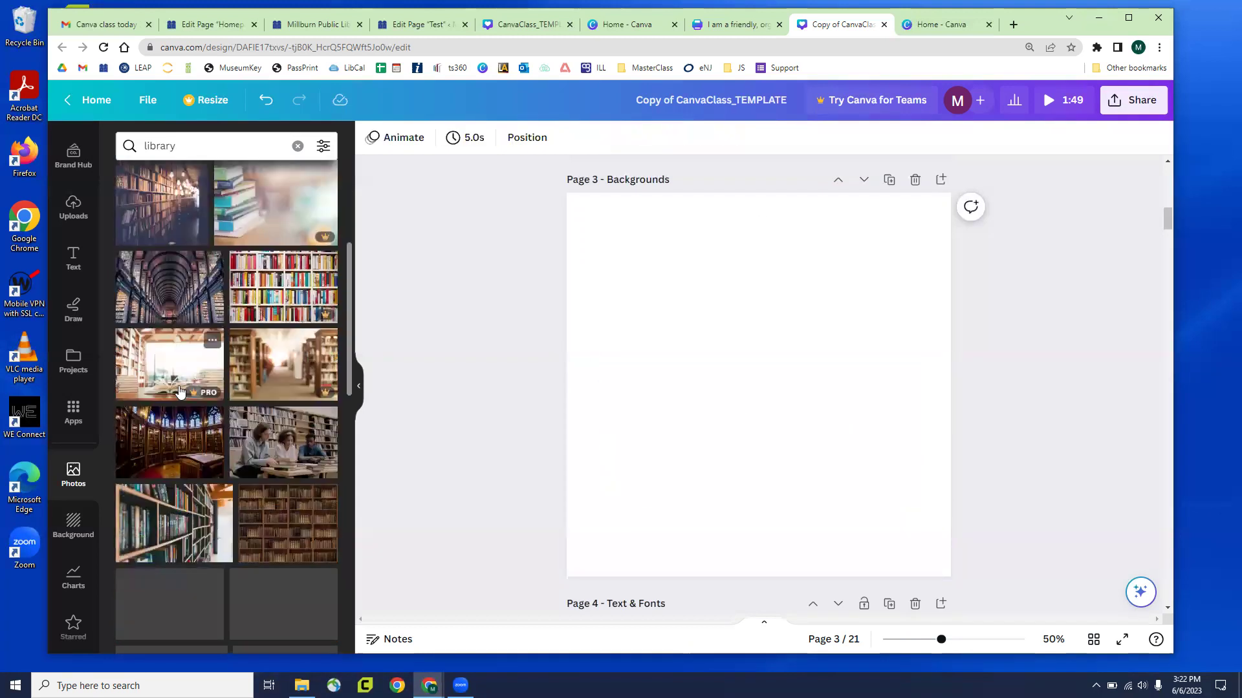
scroll(262, 353, down, 3)
scroll(260, 343, down, 8)
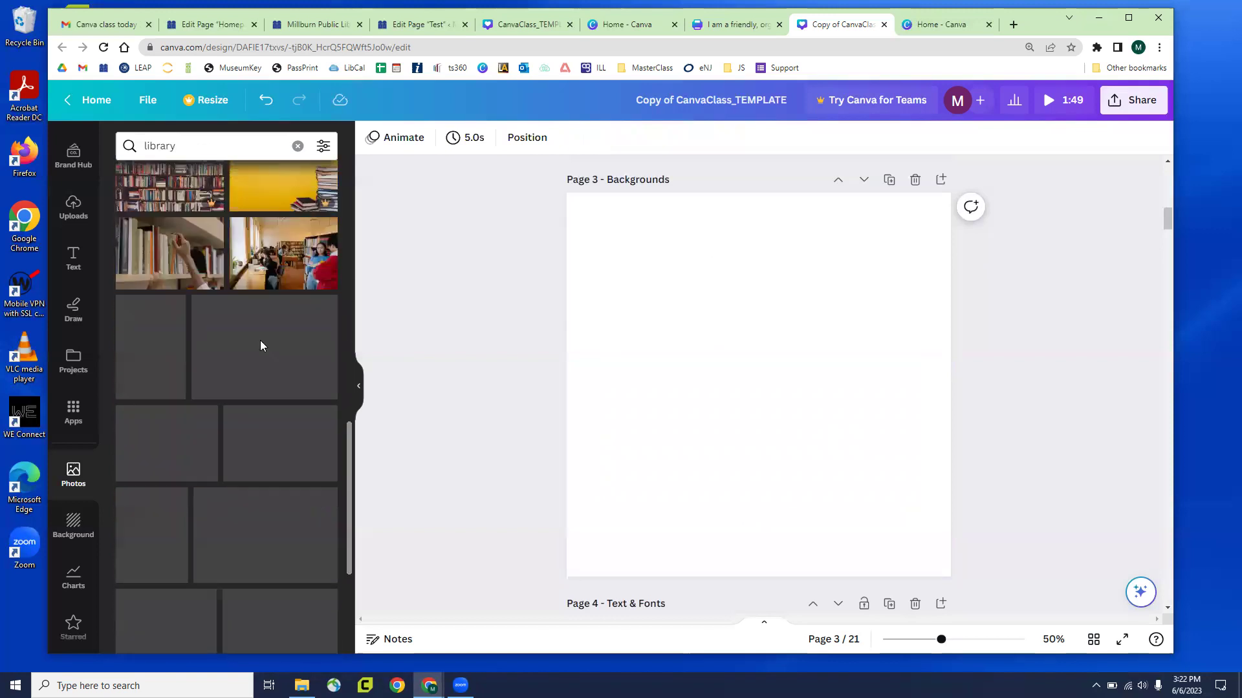
Add a bookshelf photo from the search results, then undo it to leave Page 3 blank
click(149, 137)
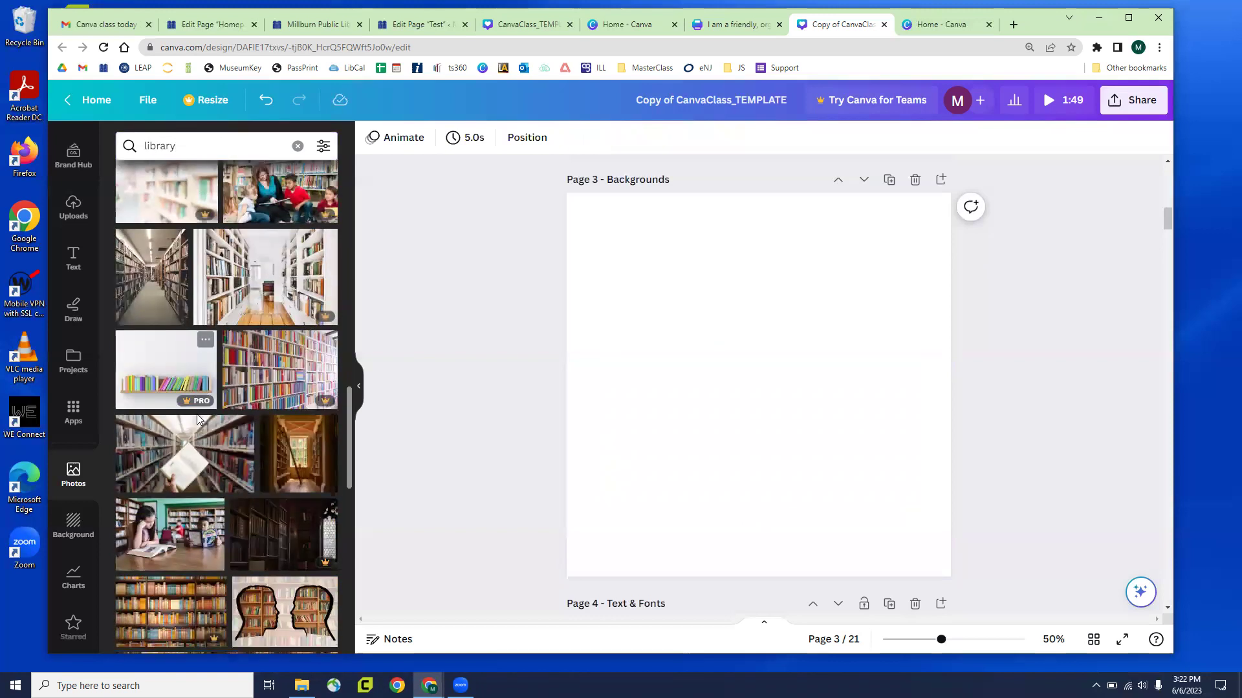
scroll(196, 412, down, 5)
scroll(196, 407, down, 4)
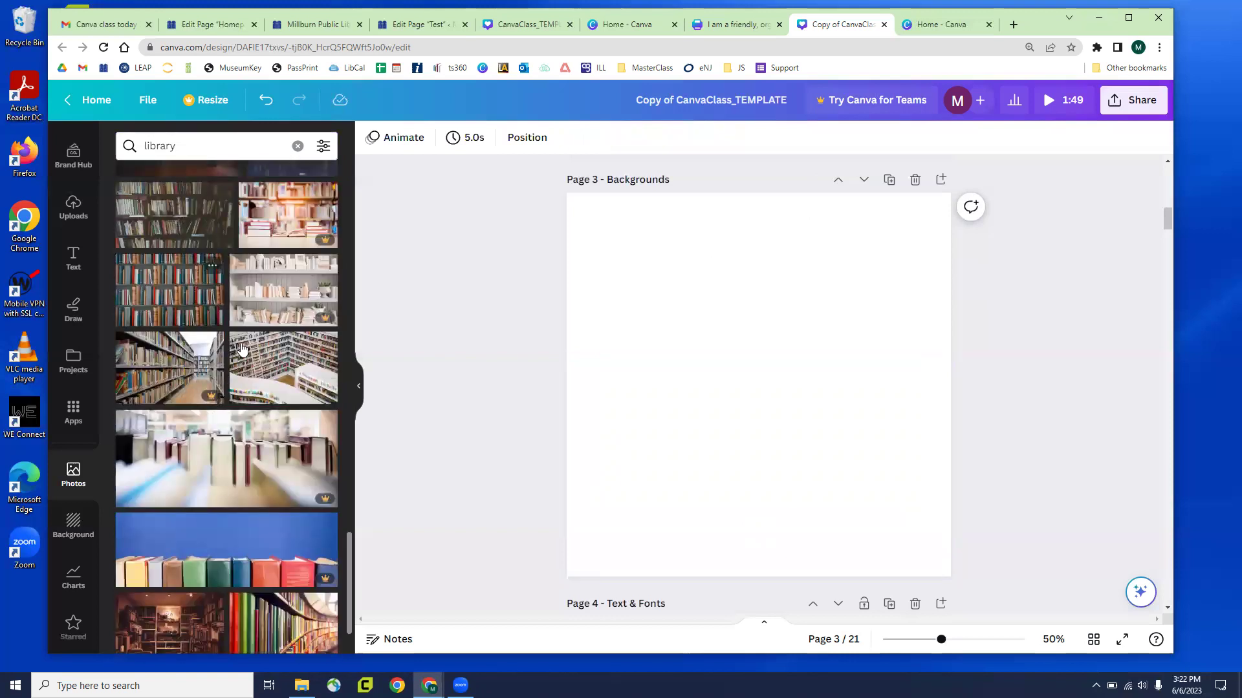
click(177, 307)
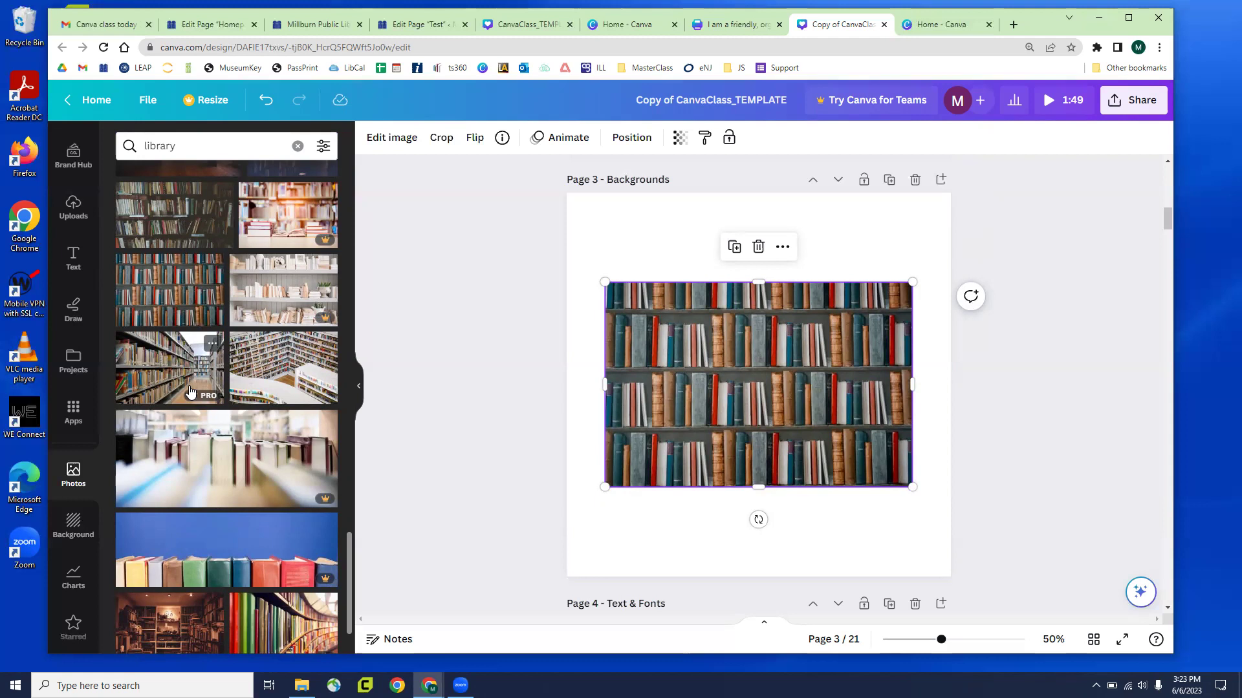
key(ctrl+z)
key(ctrl+z)
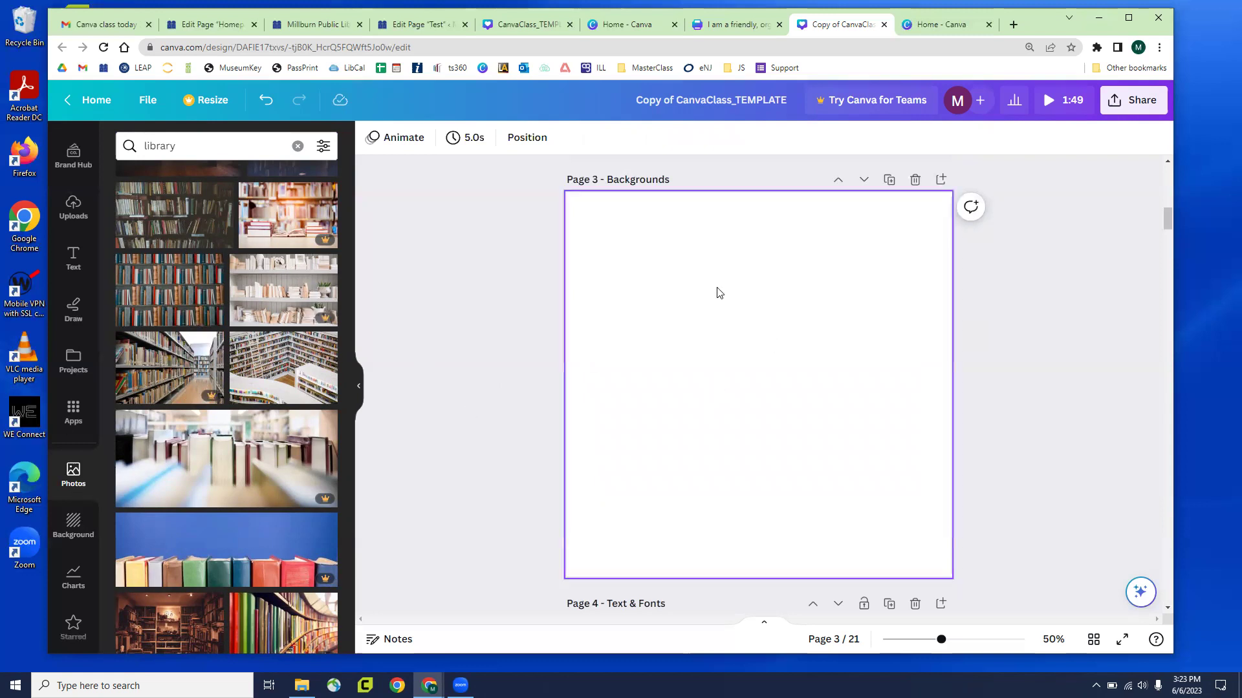
Scroll down to page 4 'Text & Fonts' and select its menu items text box
scroll(647, 275, down, 2)
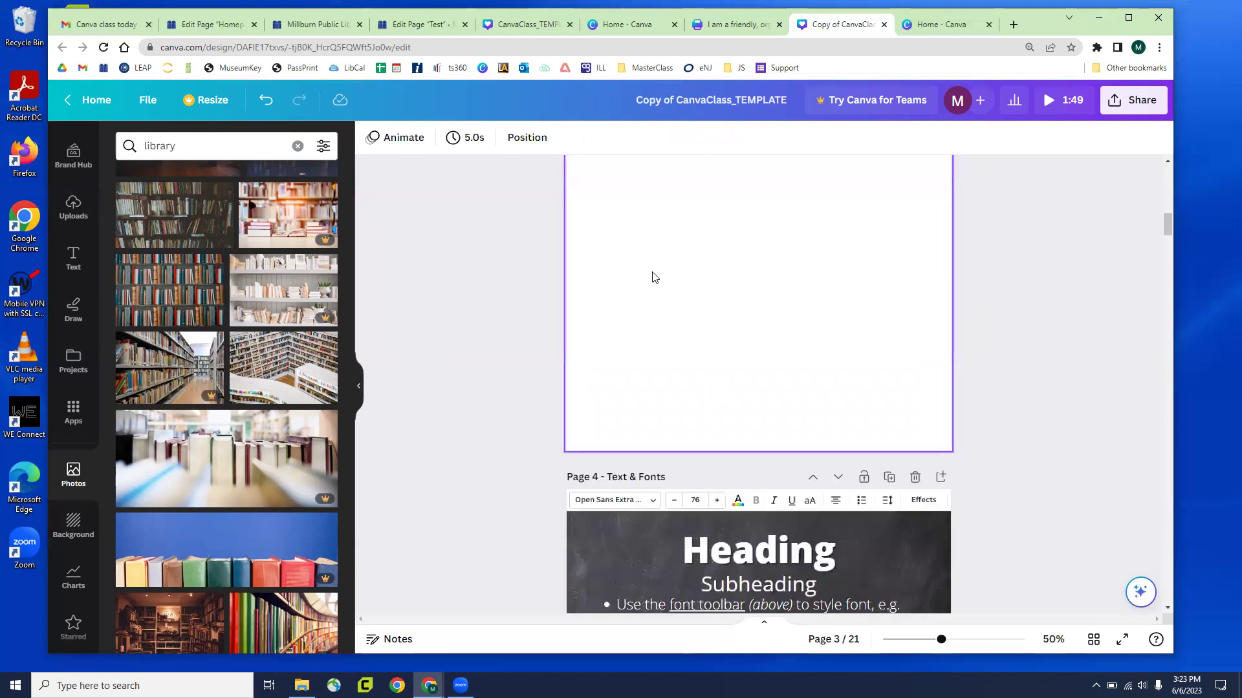
scroll(657, 278, down, 1)
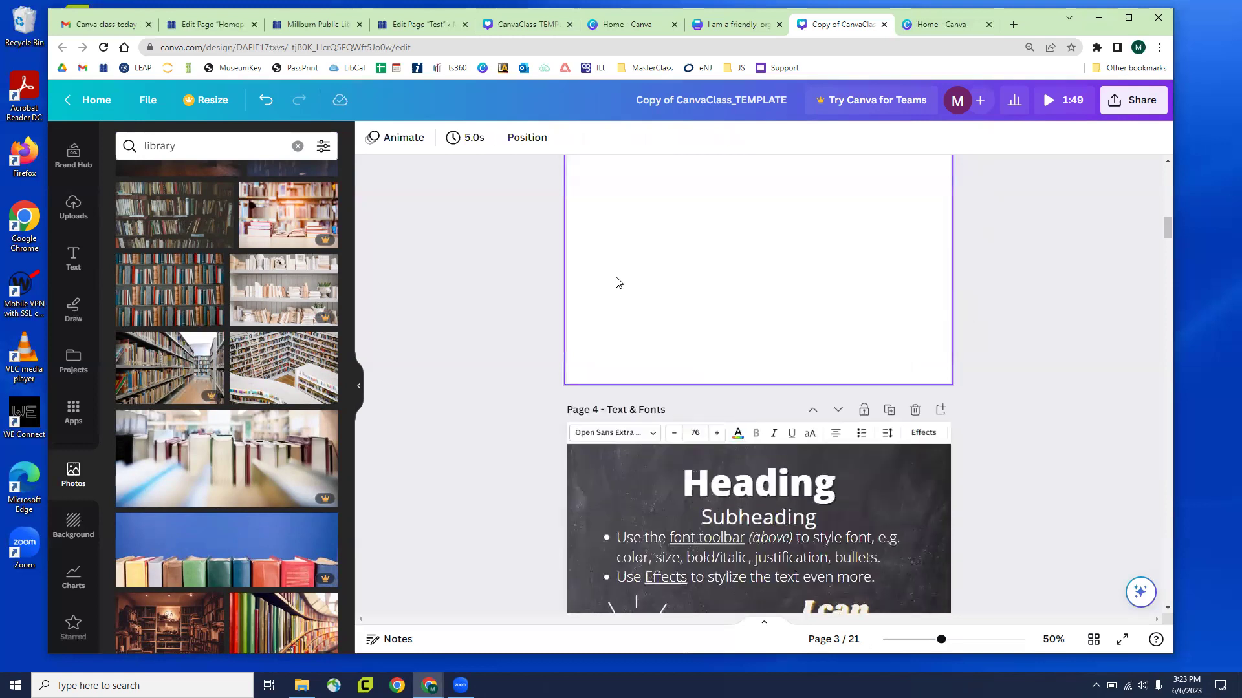
scroll(615, 280, down, 2)
scroll(531, 285, down, 1)
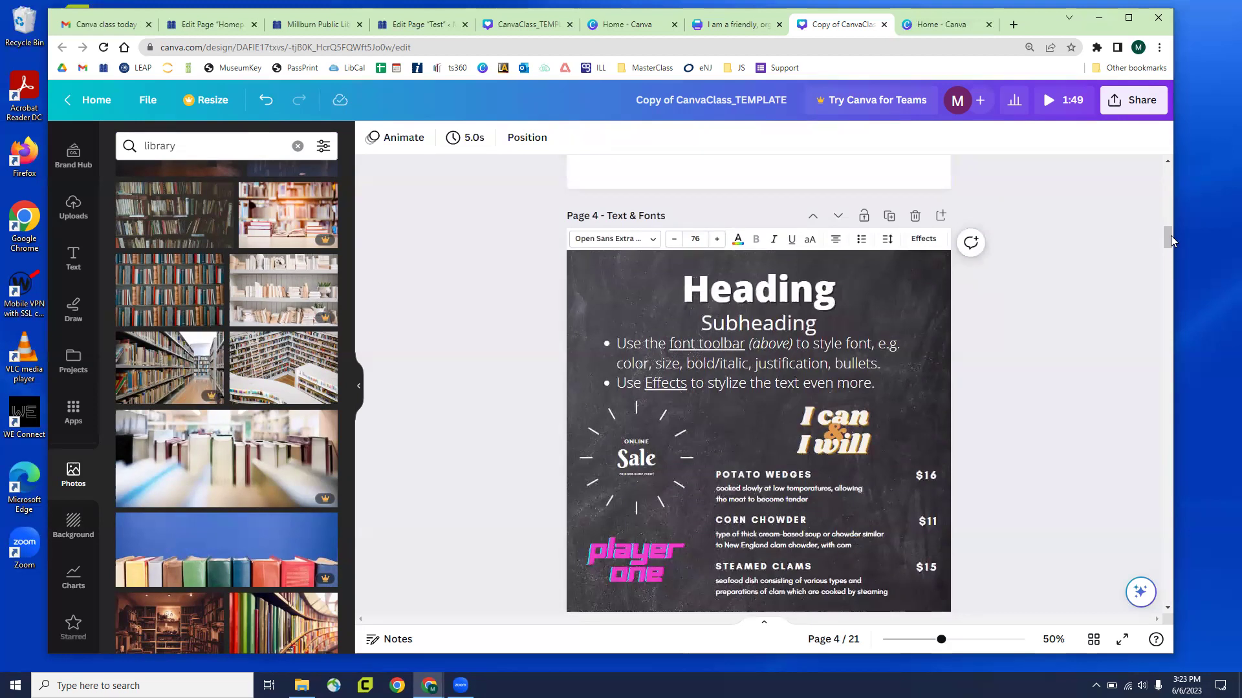
drag(1168, 238, 1168, 240)
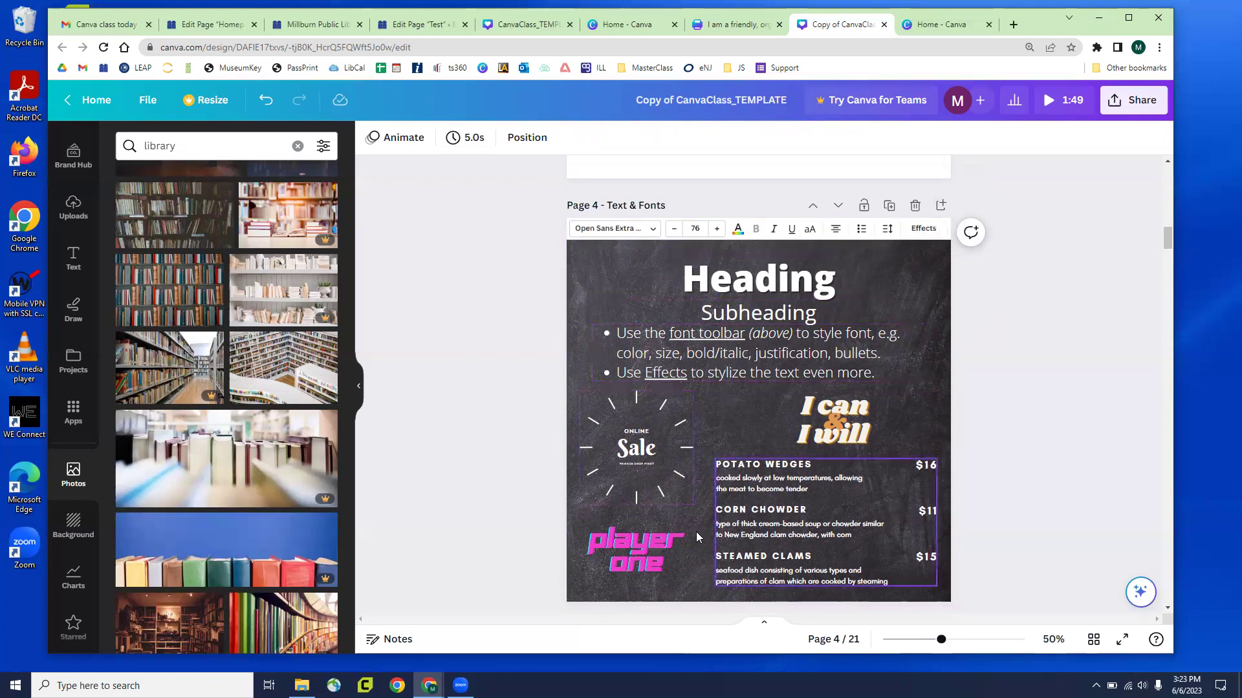
click(772, 494)
Resize the page 4 Heading text box to grow its text from size 76 to 131
click(723, 356)
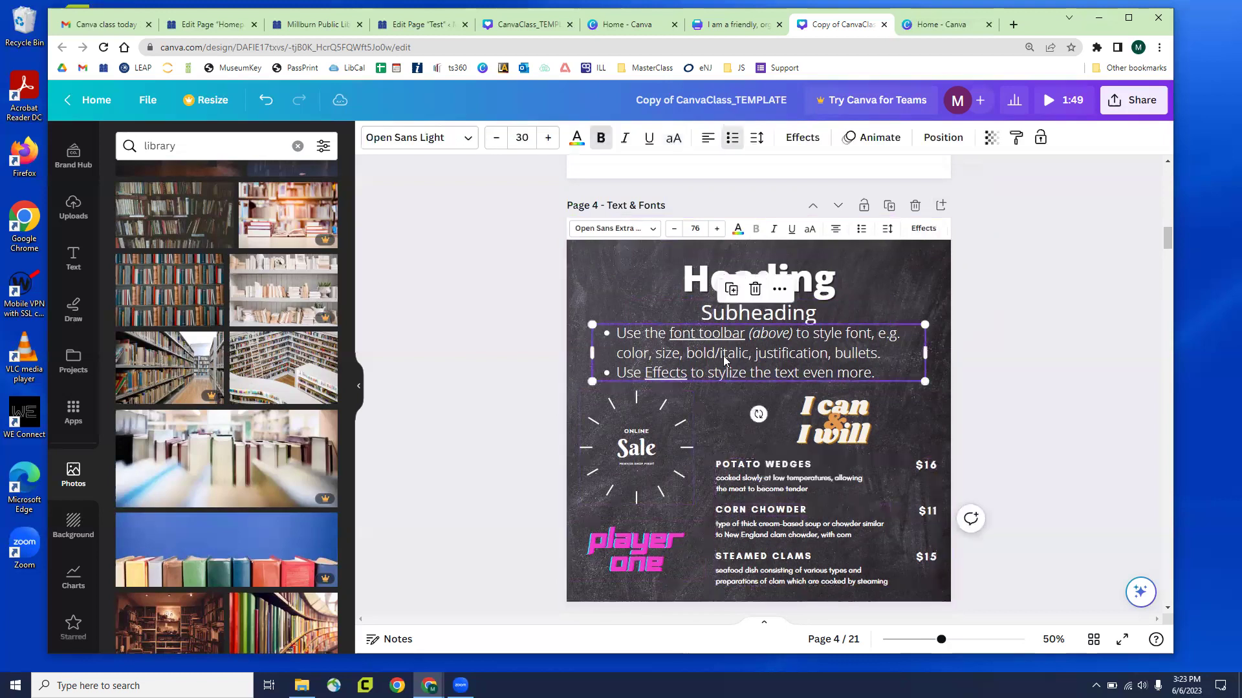
click(705, 279)
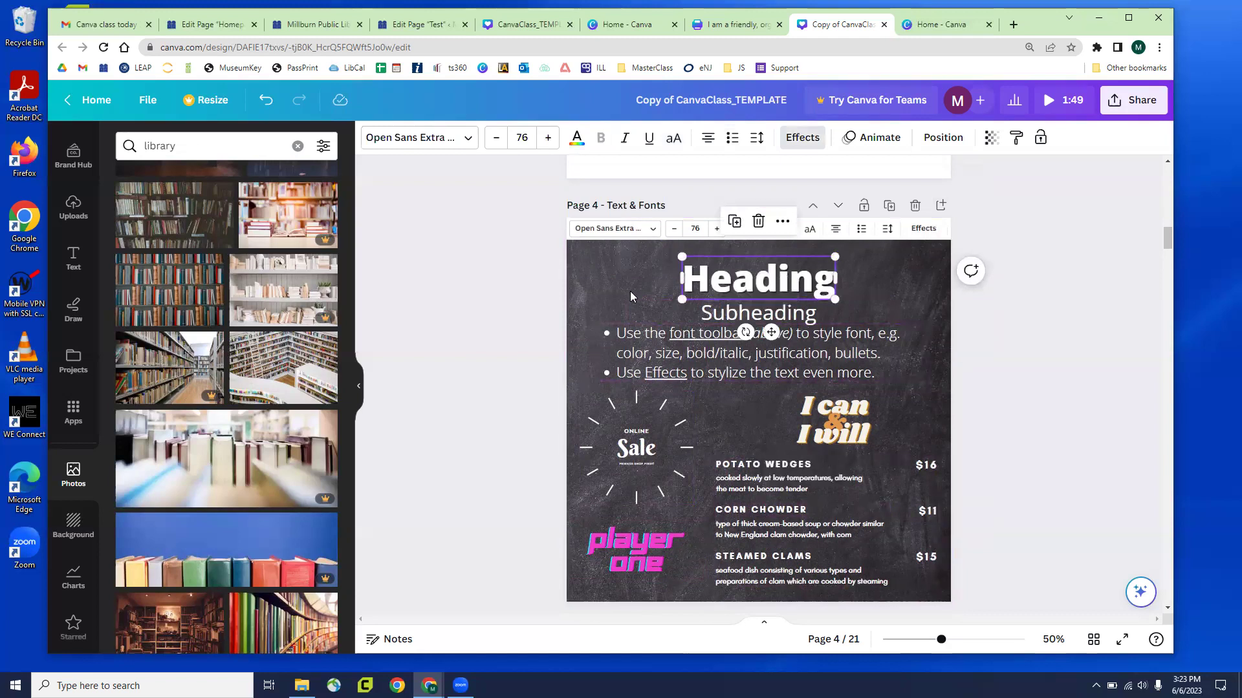
click(622, 233)
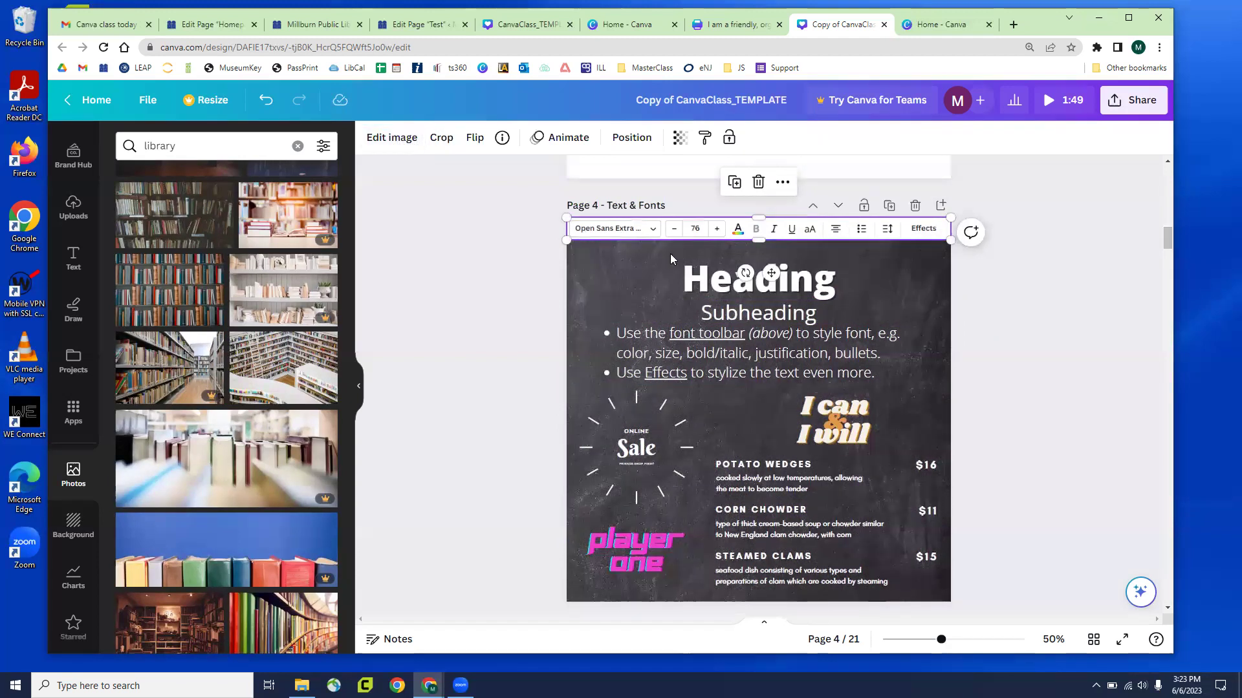
click(699, 283)
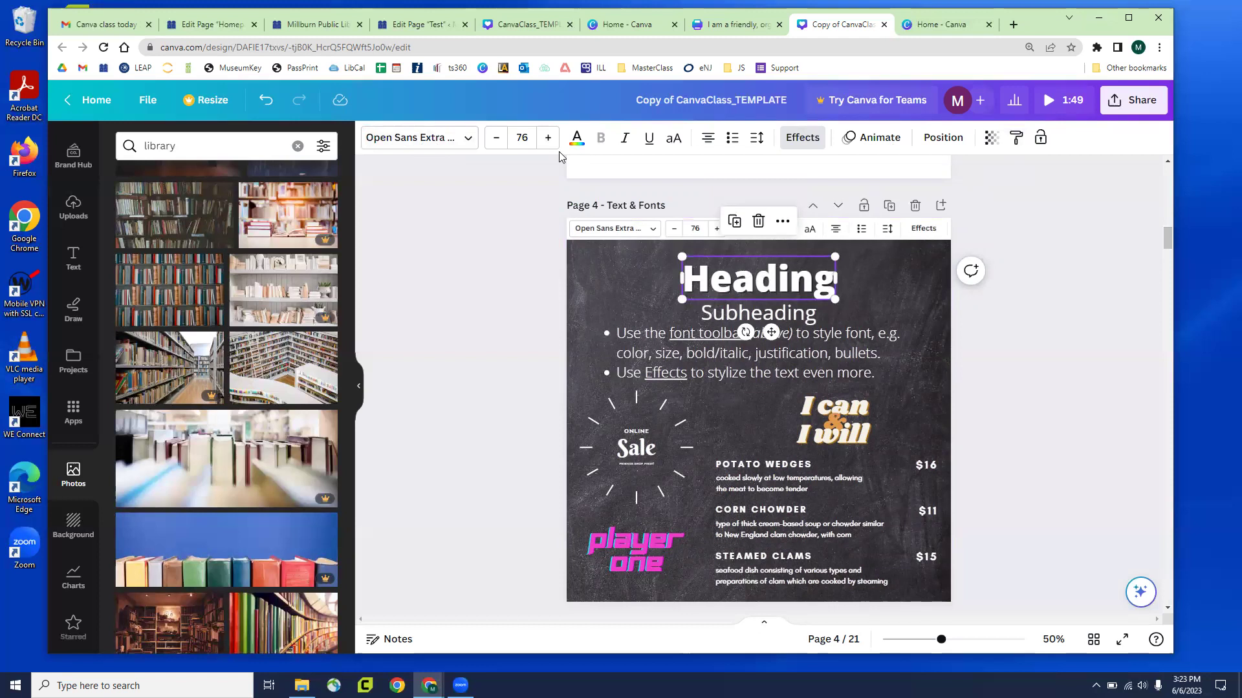
drag(722, 291, 890, 321)
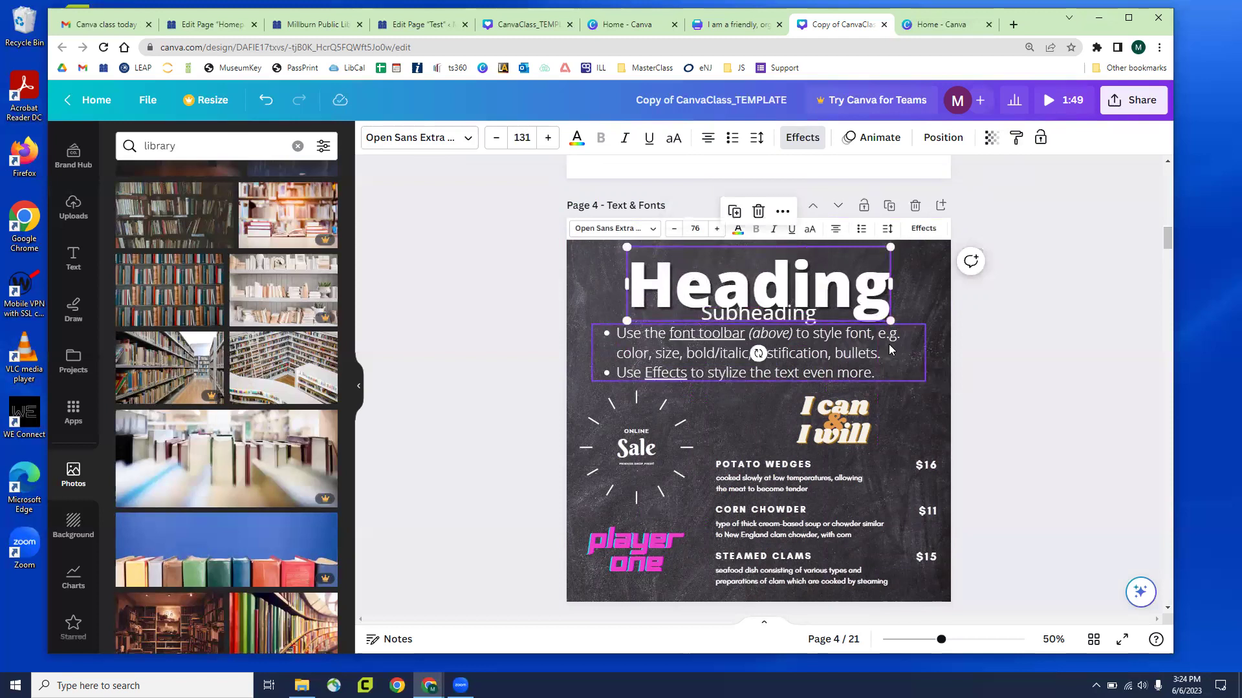
click(820, 361)
click(763, 319)
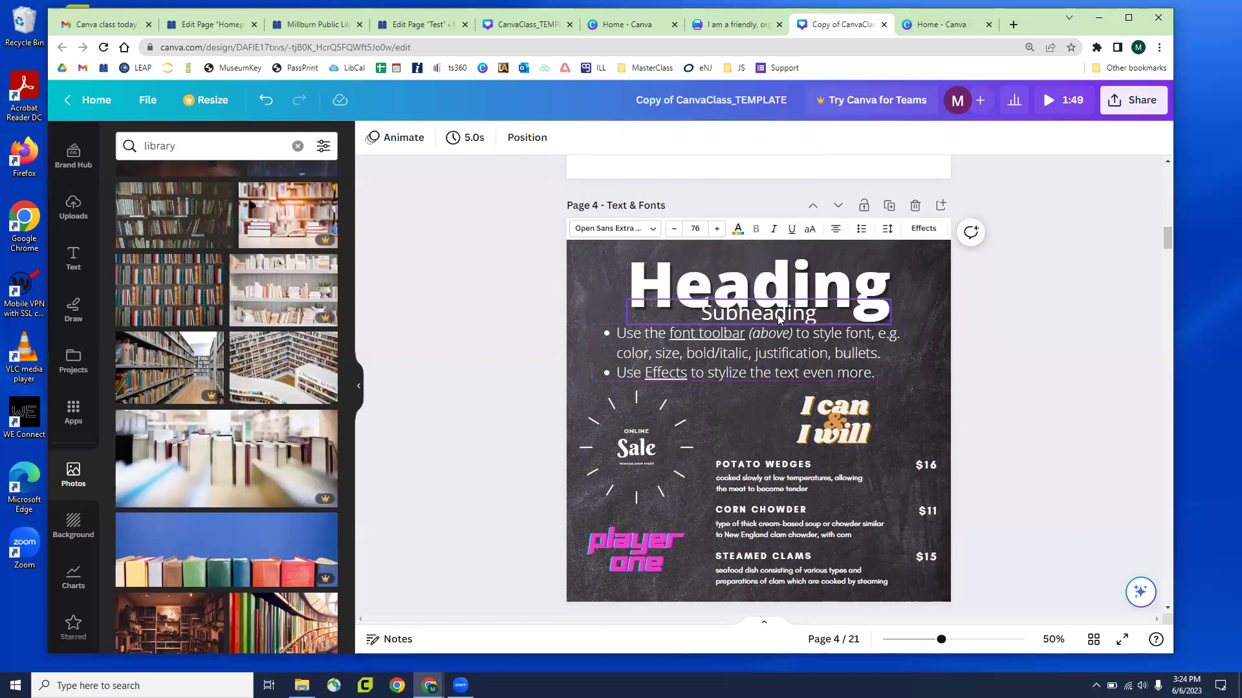
Move the bullet text and Subheading down below the enlarged Heading, keeping the word 'Heading' intact
drag(792, 341, 794, 378)
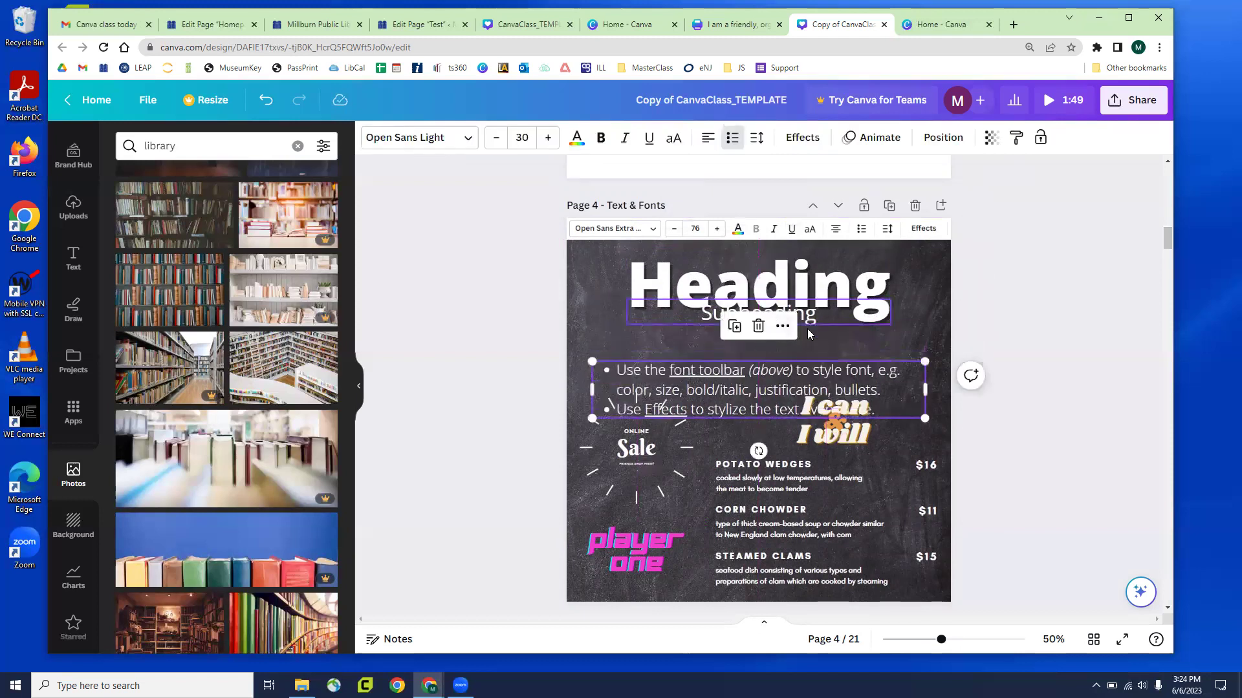
drag(807, 328, 807, 356)
click(816, 290)
click(815, 290)
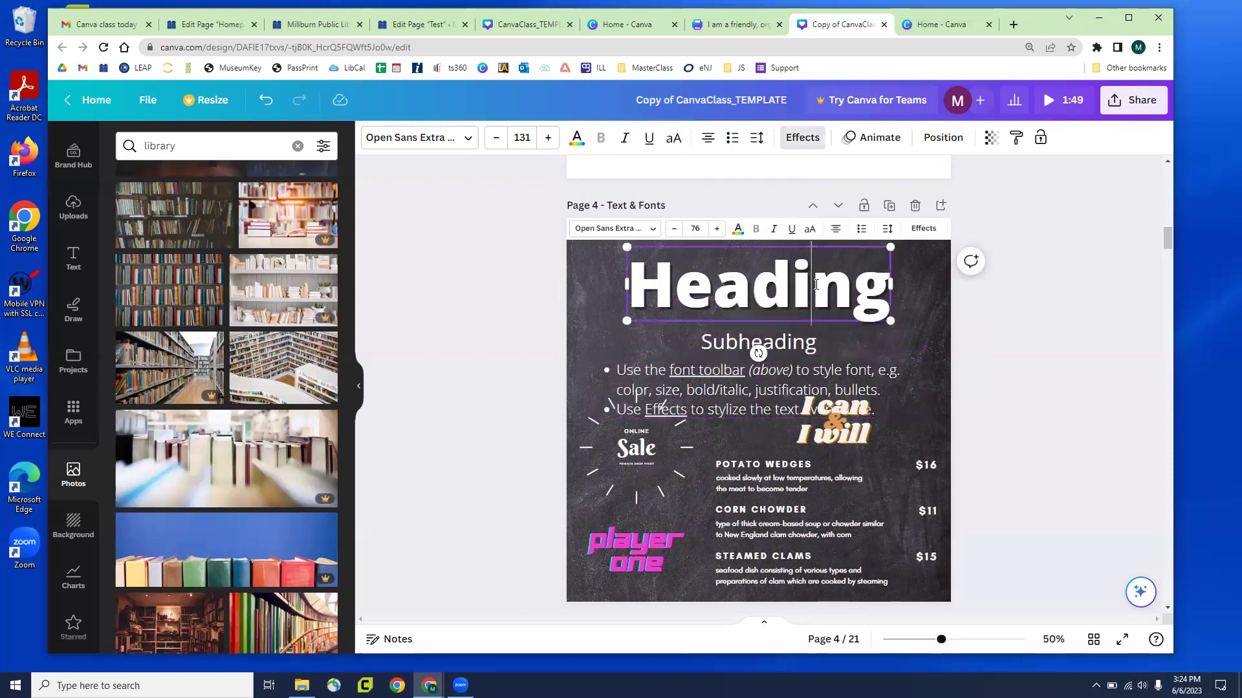
click(756, 281)
text(aksldja)
key(BackSpace)
key(BackSpace)
key(BackSpace)
key(BackSpace)
key(BackSpace)
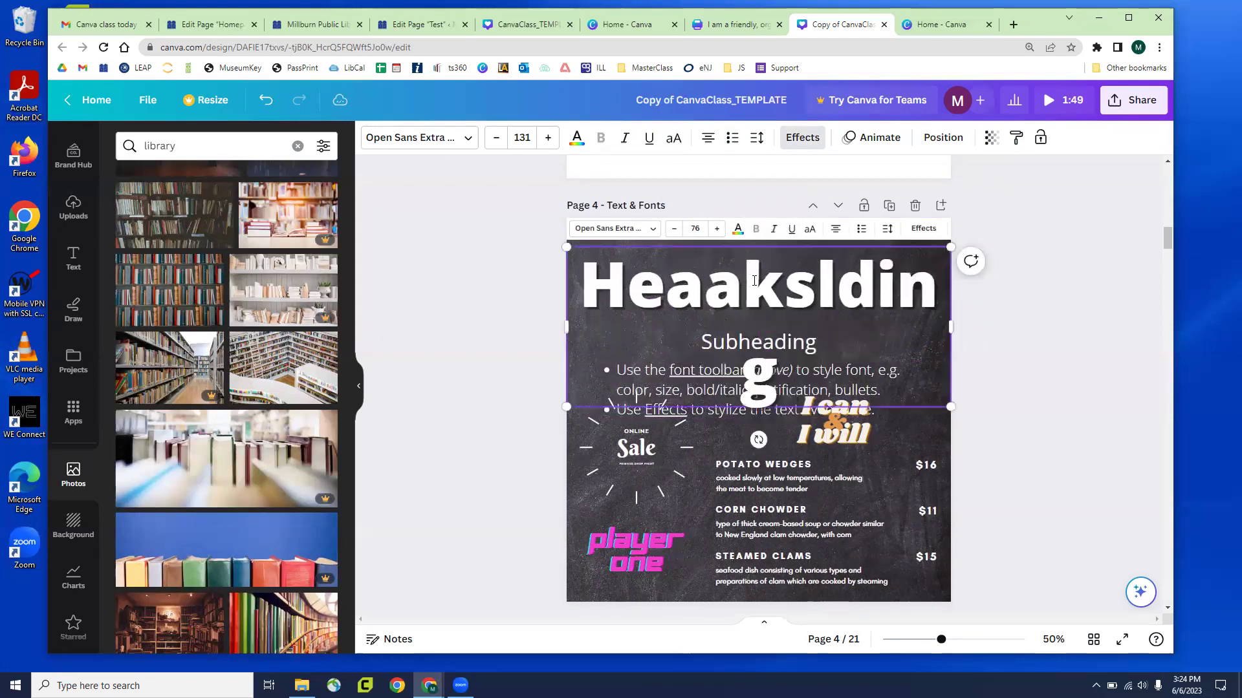
key(BackSpace)
key(BackSpace)
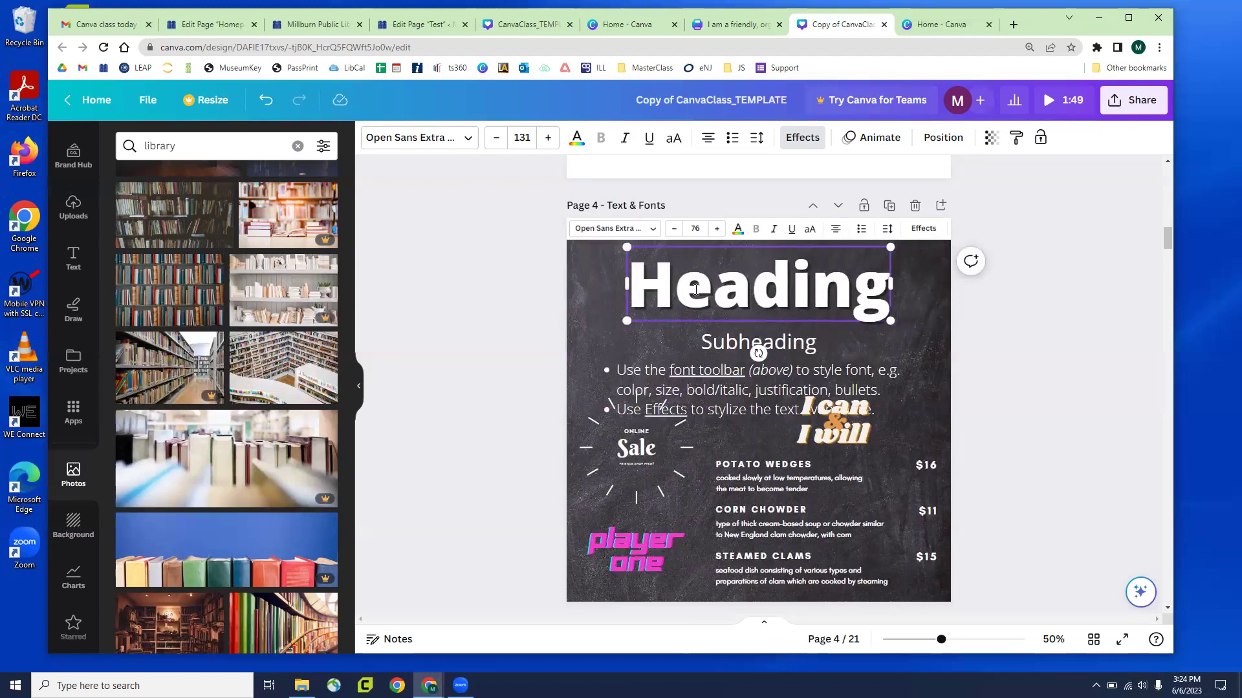
Try italic on the Heading, then remove it so the Heading stays upright
key(shift+Left)
key(shift+Left)
key(shift+Left)
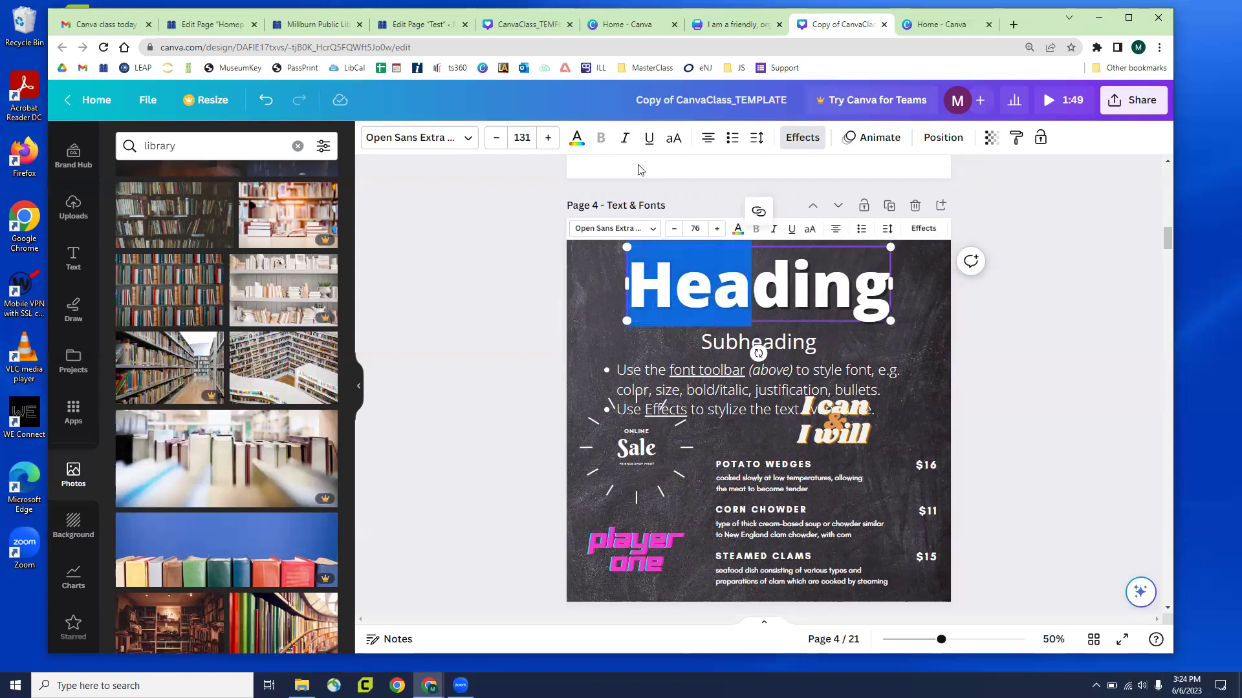
click(624, 137)
click(511, 334)
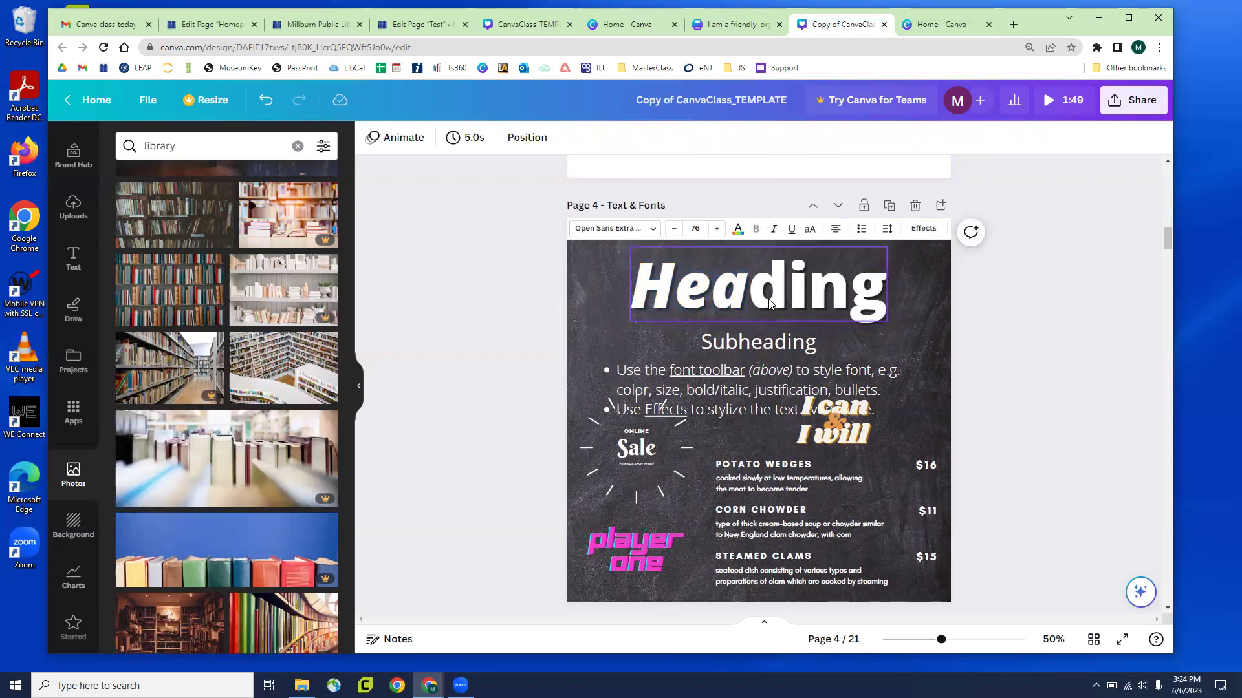
click(796, 298)
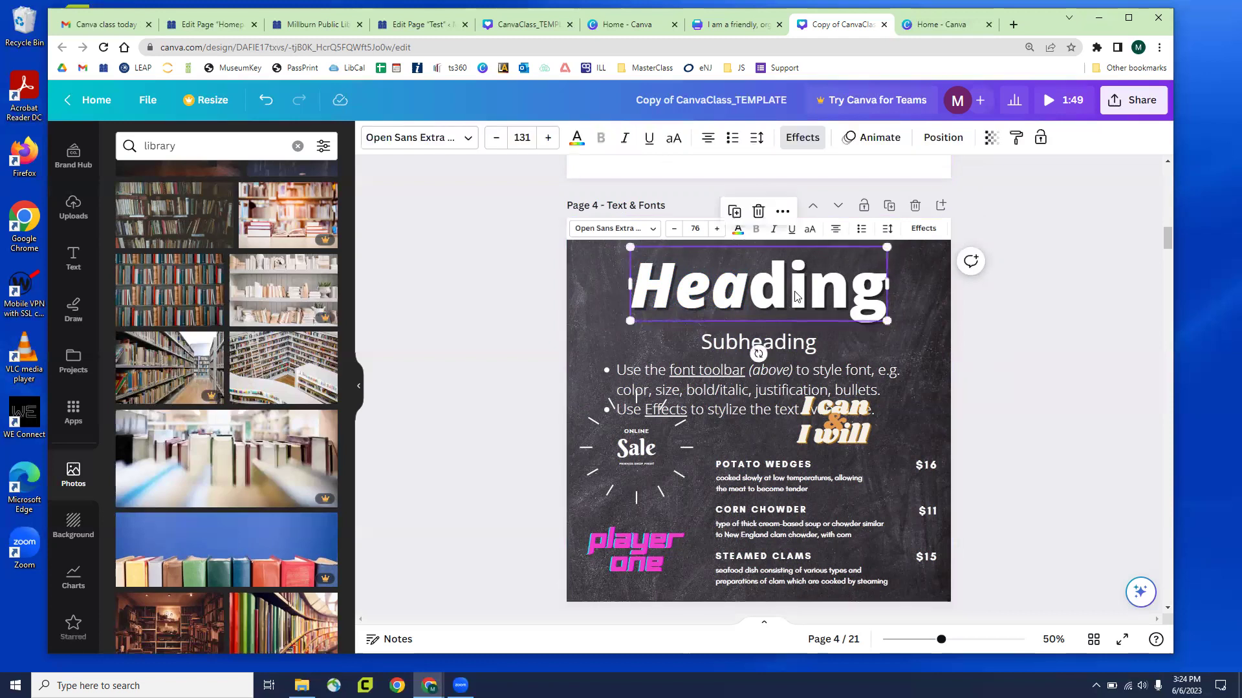
click(625, 141)
click(626, 141)
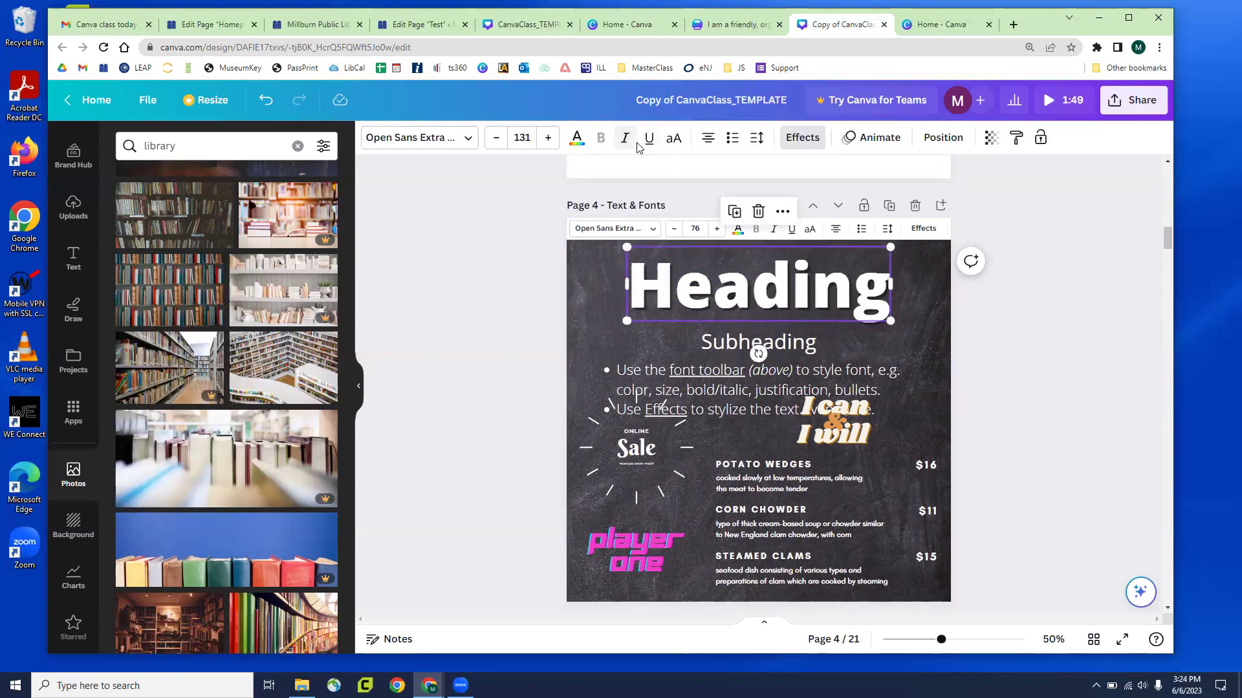
Try Canva Student Font, Glacial Indifference, Anchorage Bold and Helvetica World on the Heading
click(458, 147)
click(167, 318)
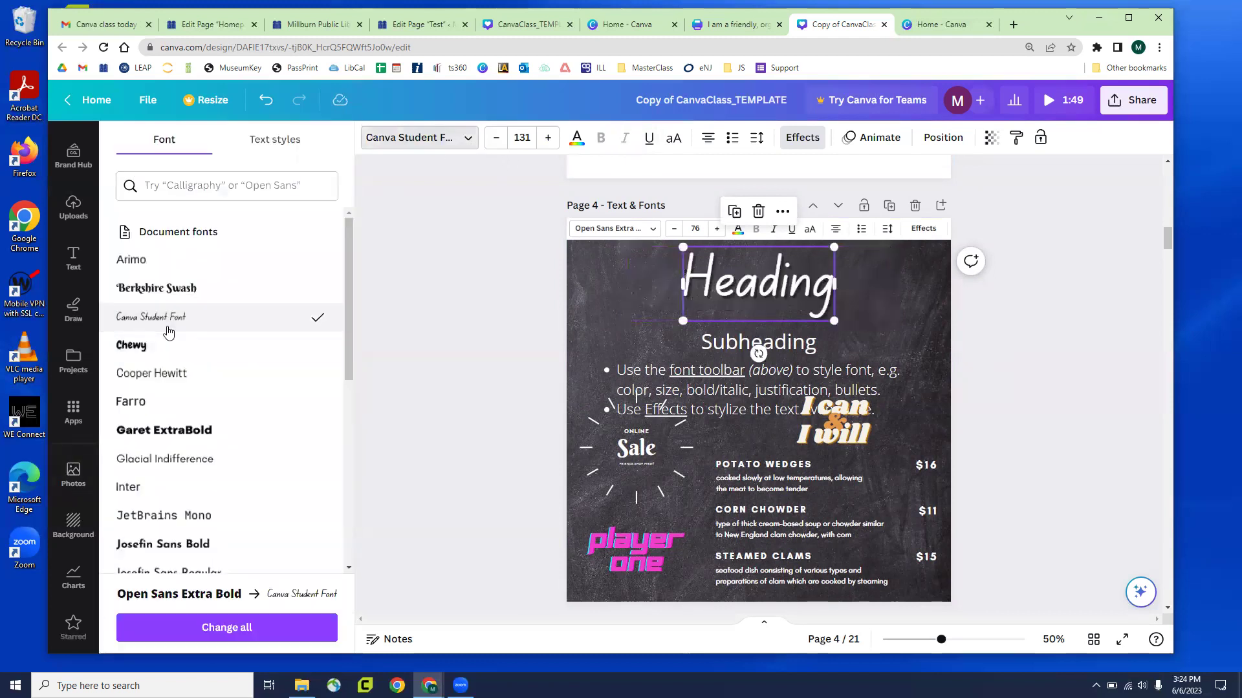
click(197, 465)
scroll(198, 462, down, 4)
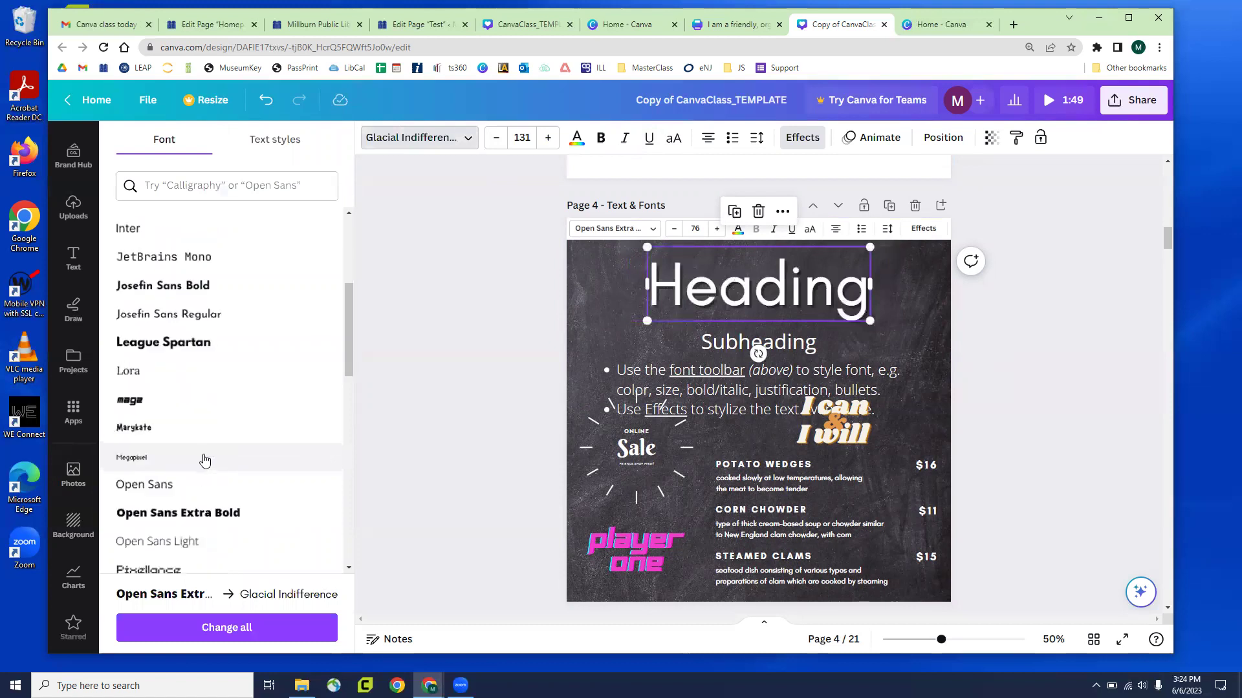
scroll(198, 451, down, 8)
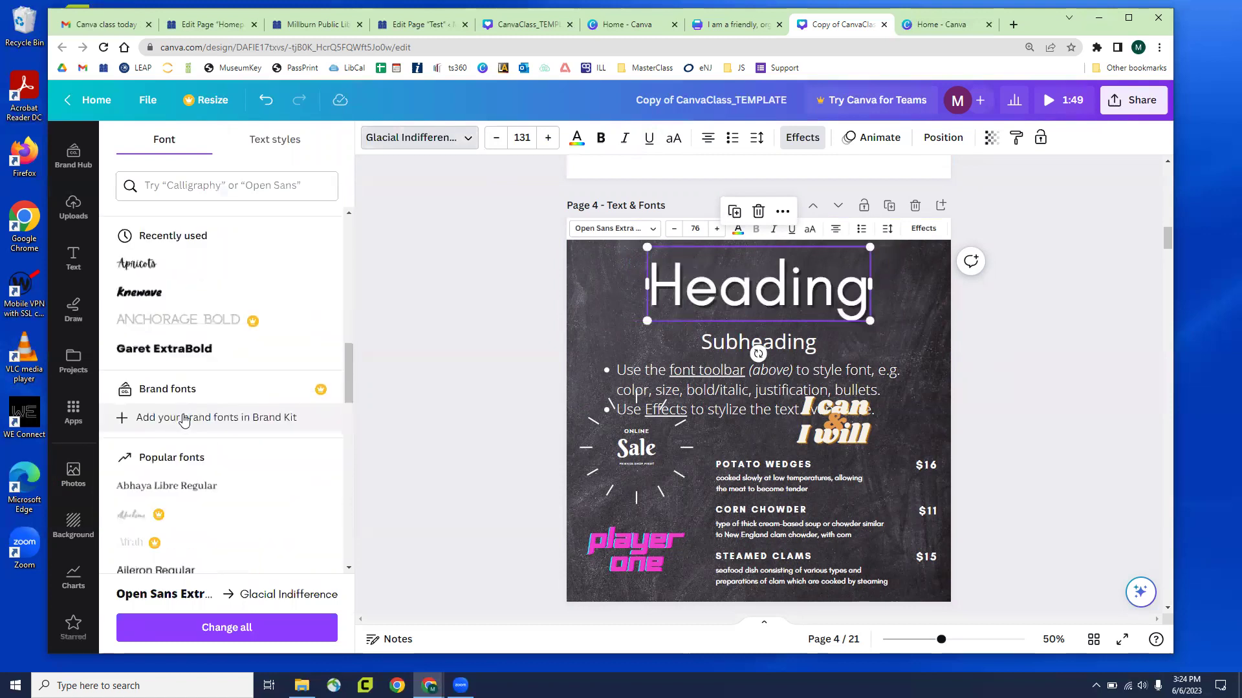
click(265, 332)
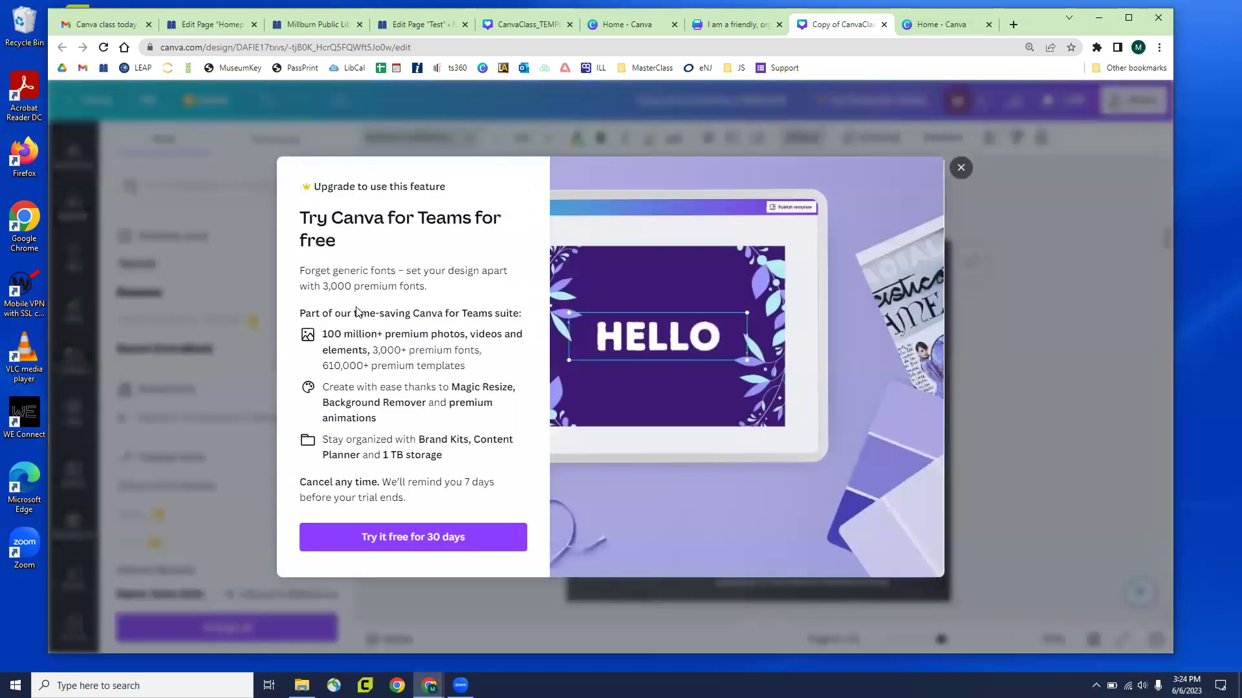
click(218, 382)
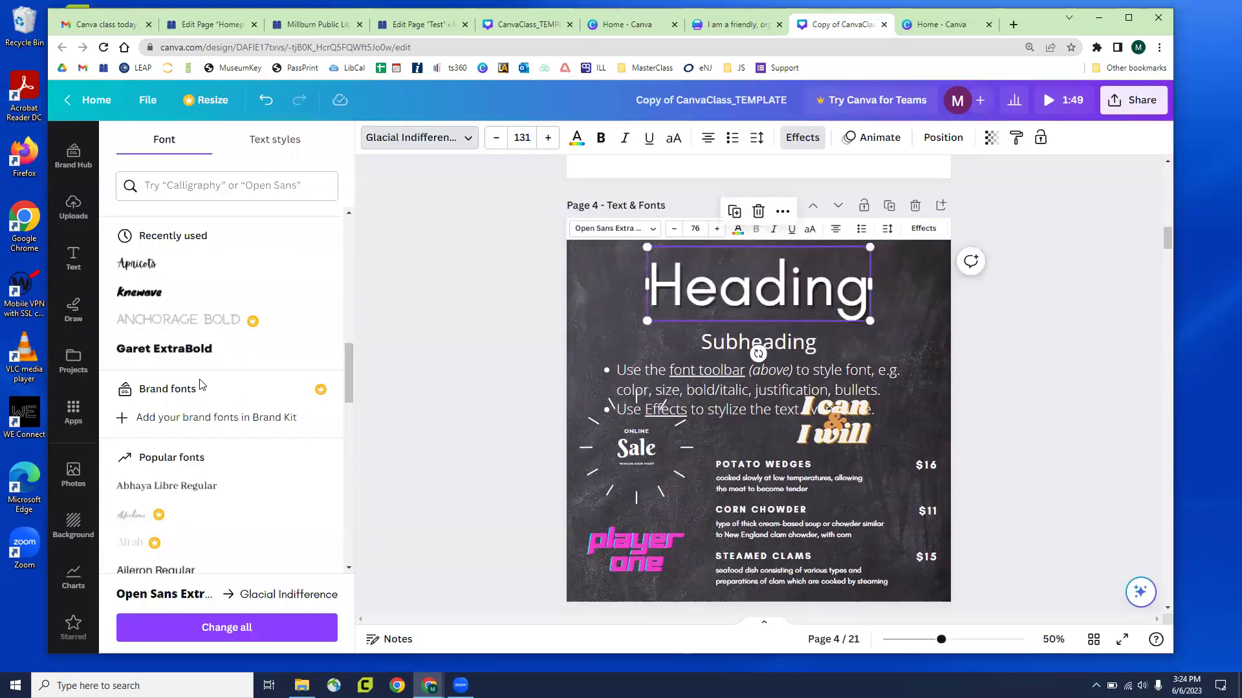
scroll(198, 386, down, 5)
scroll(194, 394, down, 10)
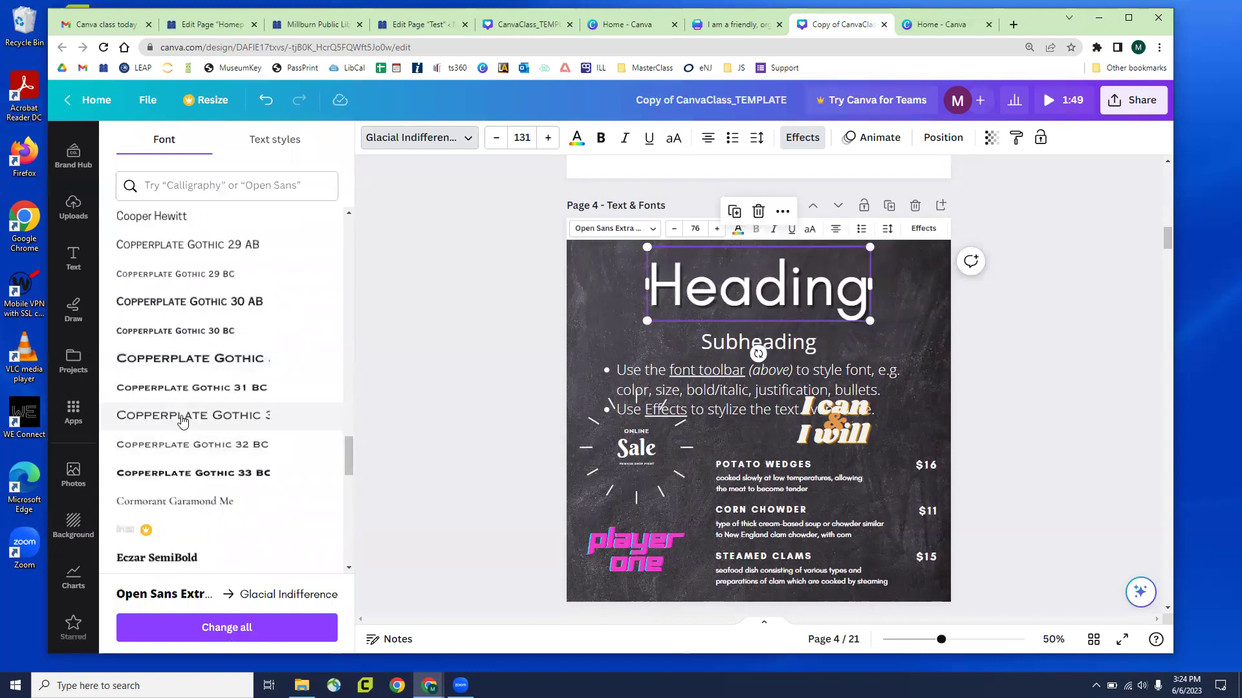
scroll(182, 422, down, 5)
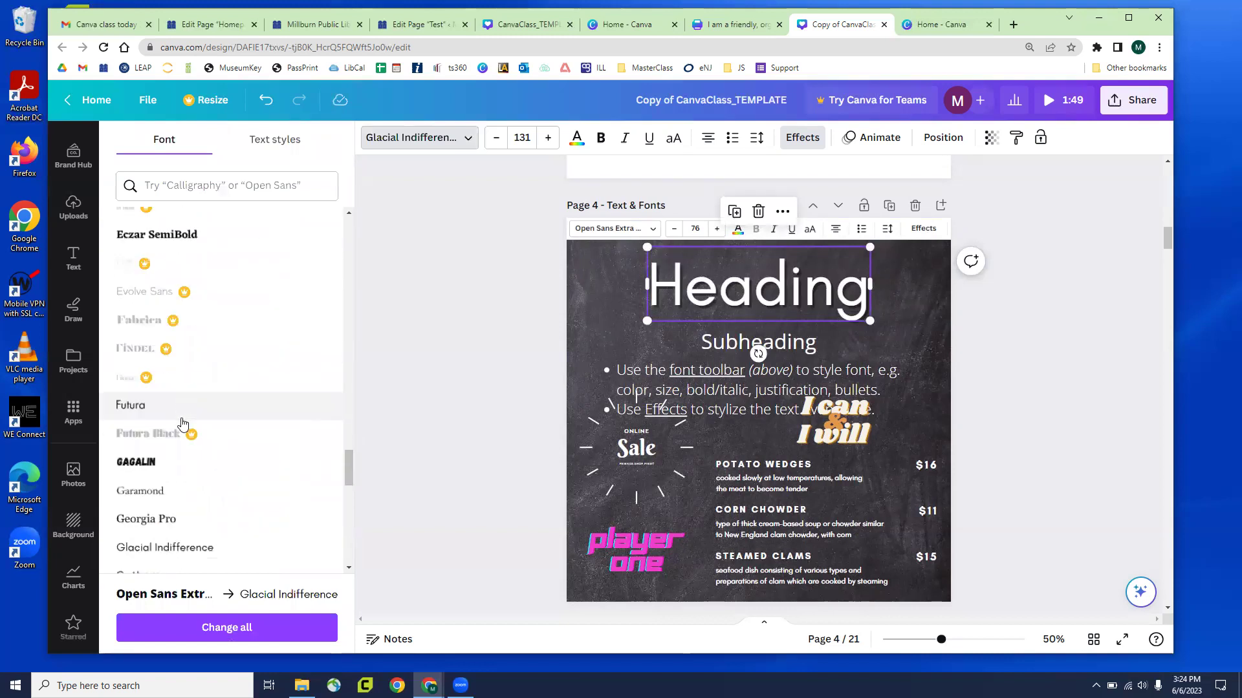
scroll(245, 406, down, 2)
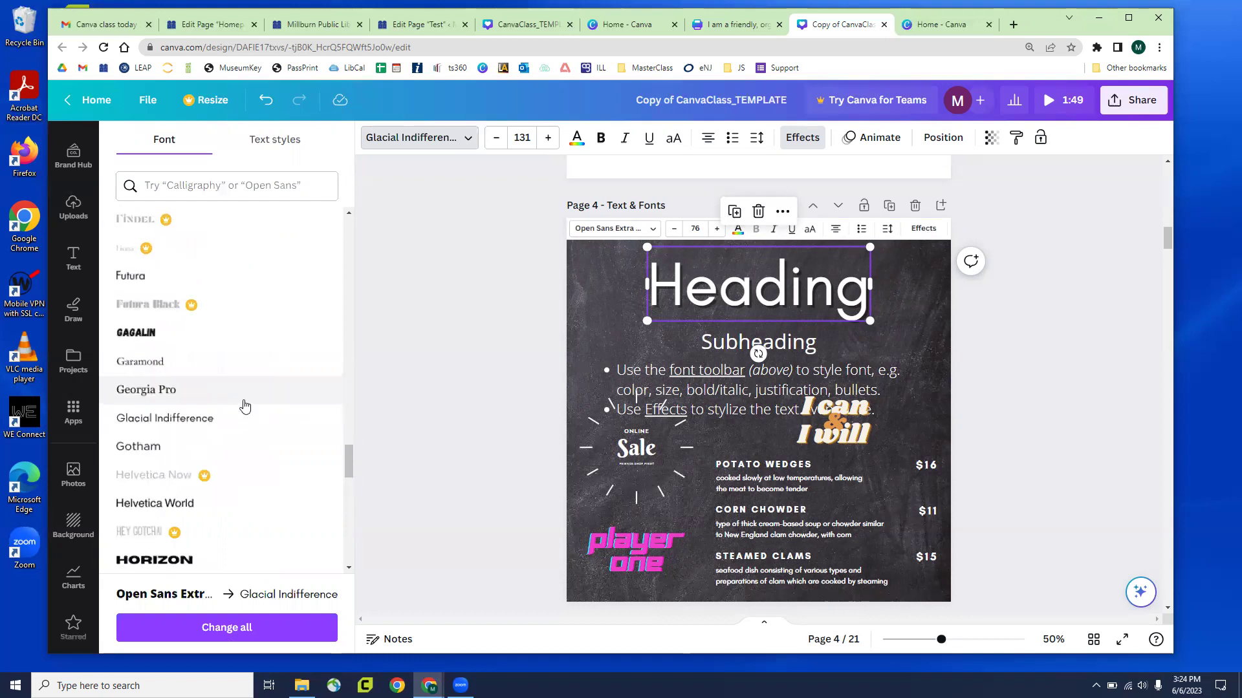
click(179, 505)
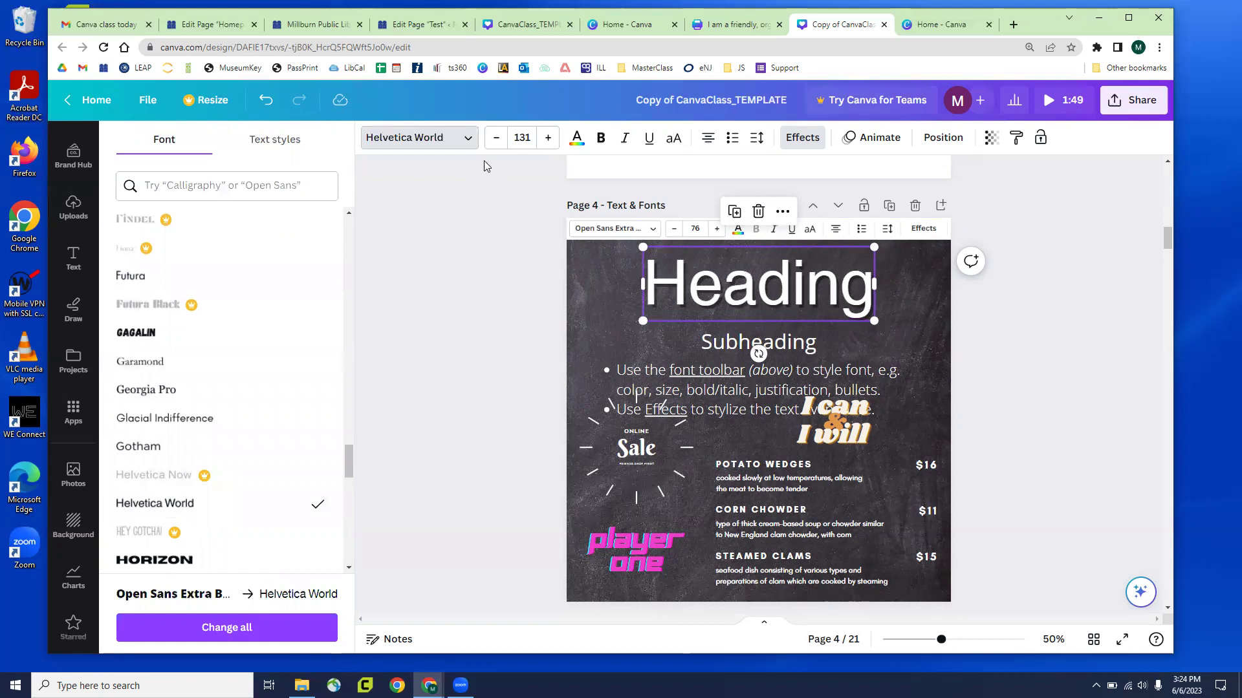
Search fonts for 'handwriting', choose Canva Student Font and apply it with Change all
click(244, 189)
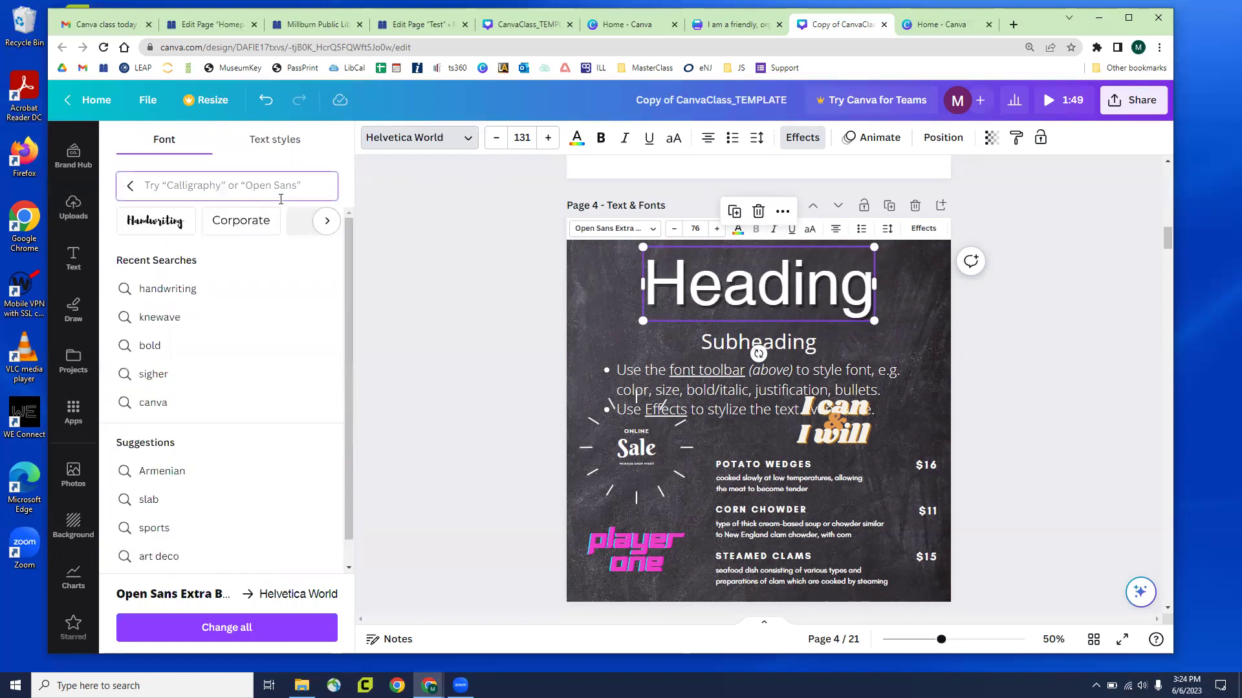
text(handwriting)
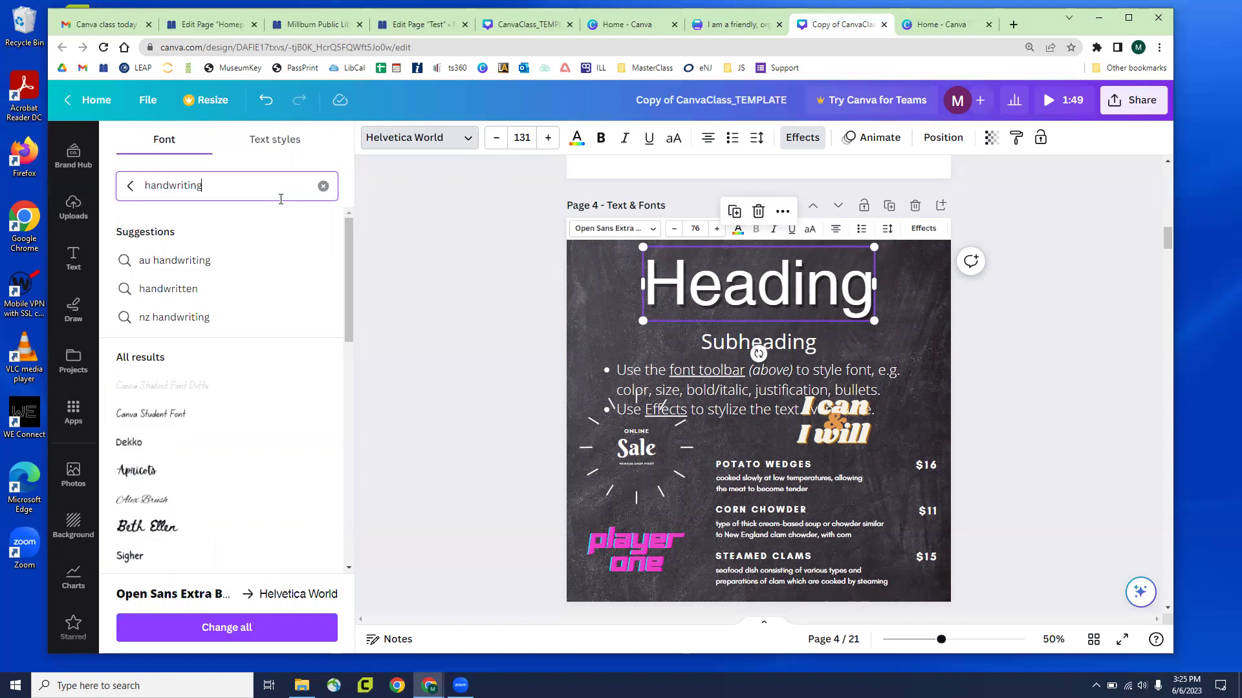
scroll(198, 408, down, 3)
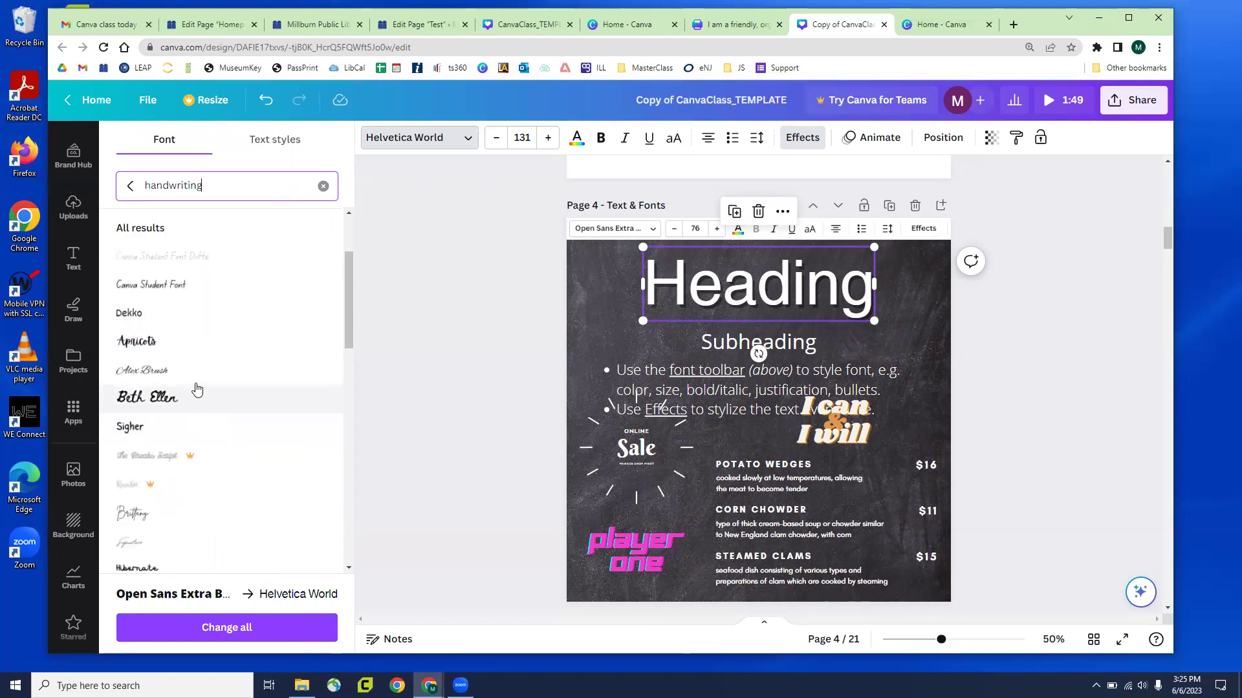
click(180, 286)
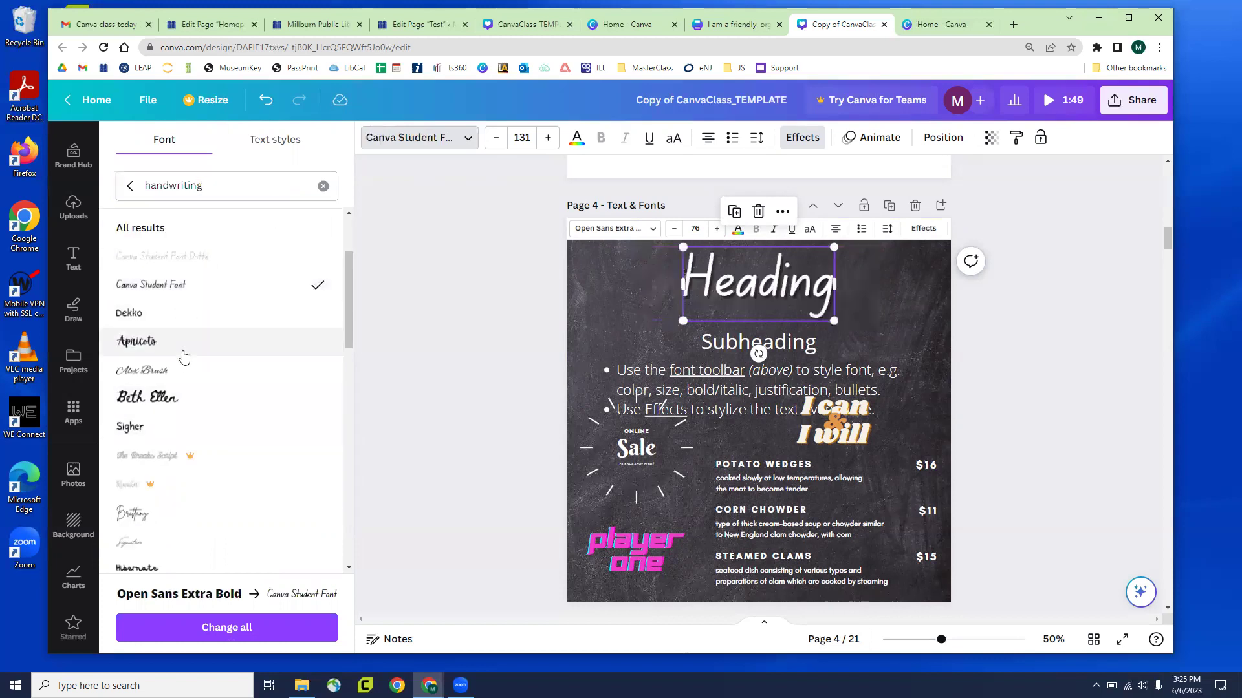
scroll(194, 369, down, 3)
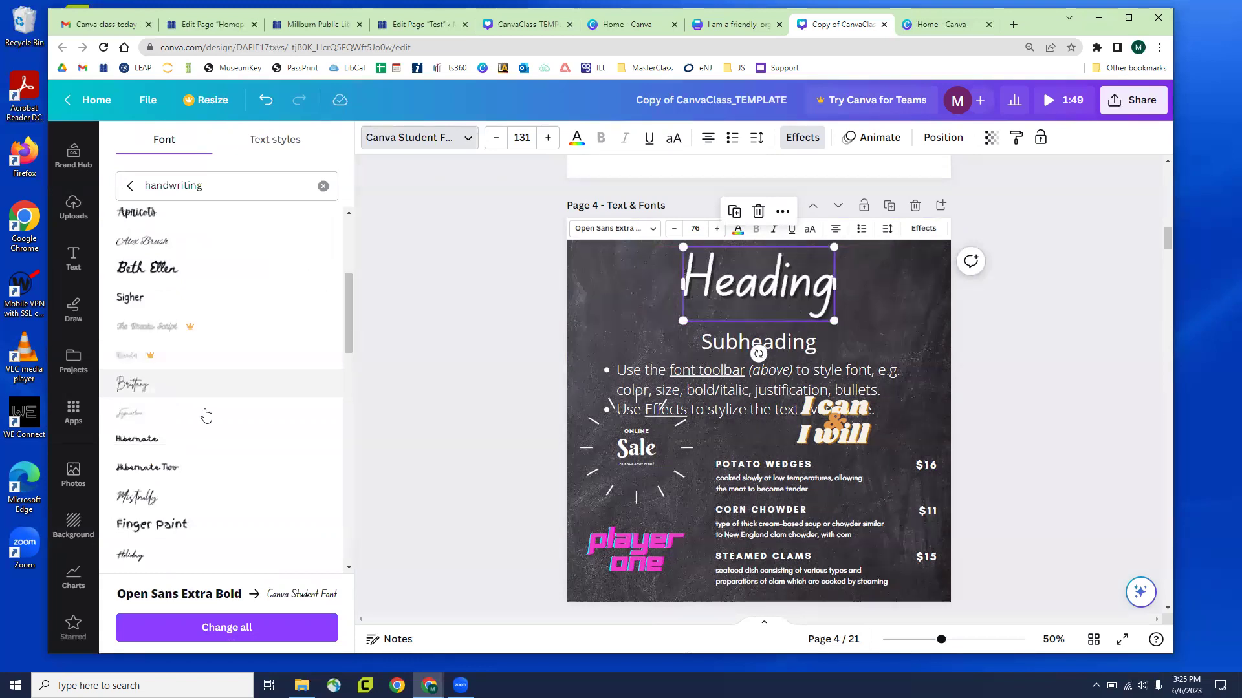
click(204, 623)
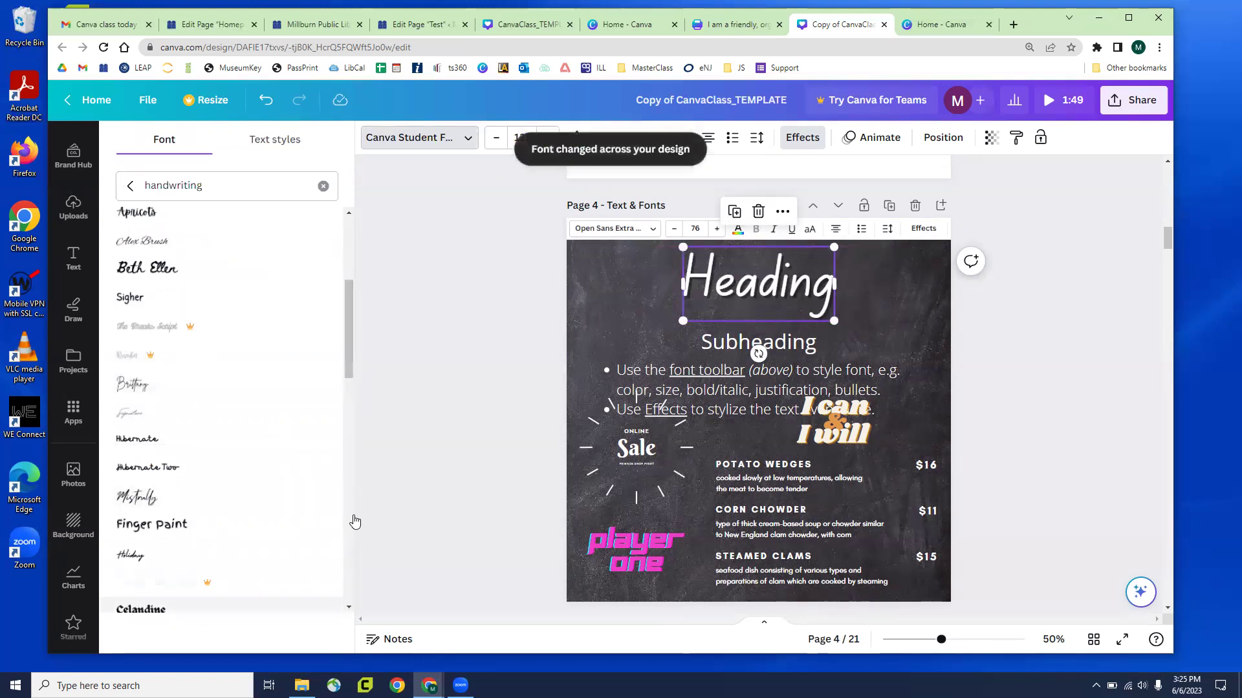
click(423, 438)
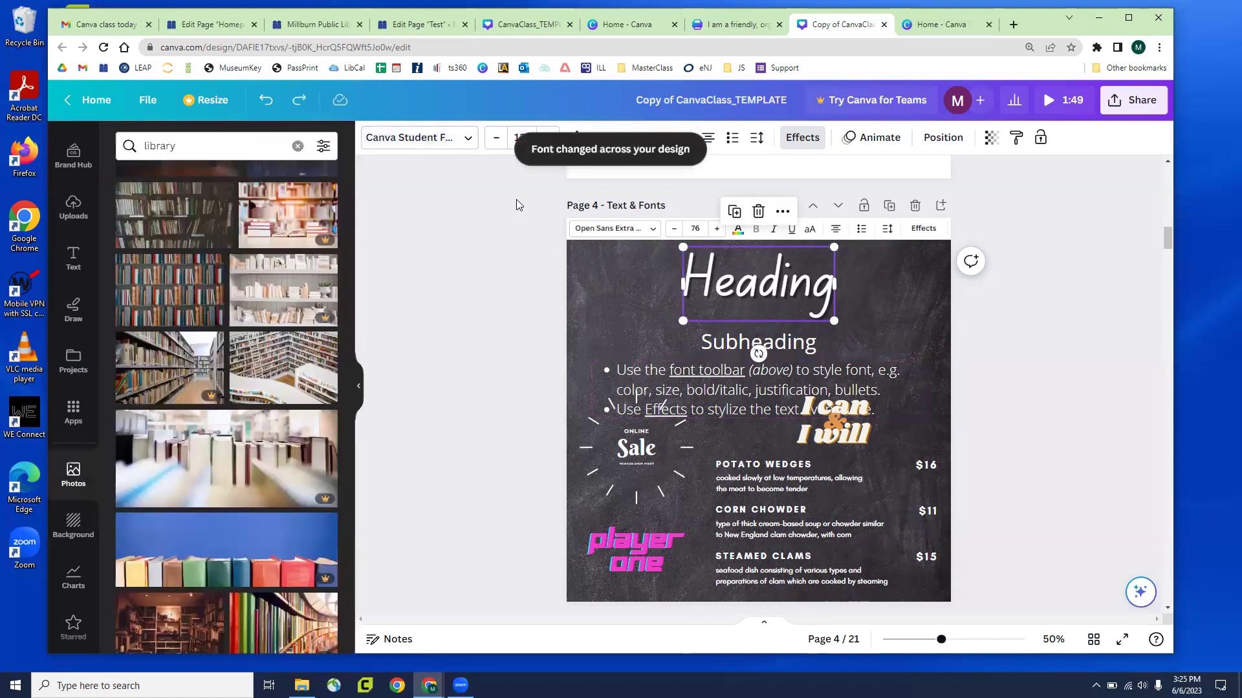
Reduce the heading's font size with repeated decrease-size clicks
click(416, 257)
click(674, 275)
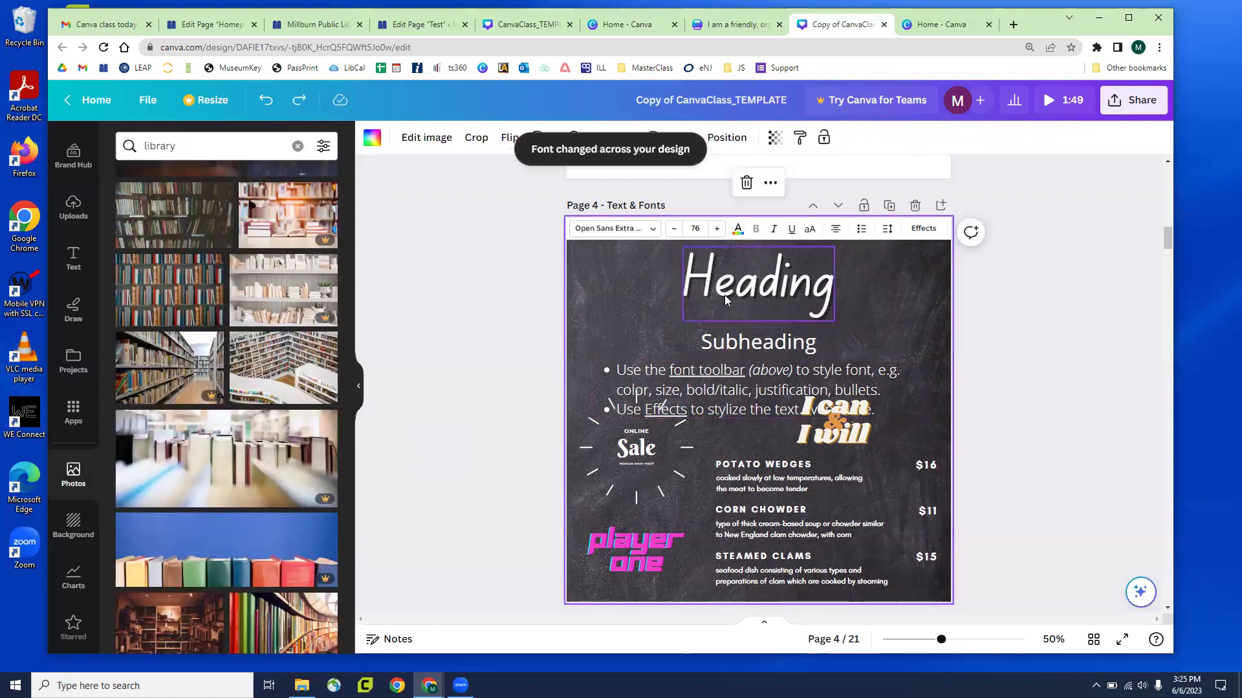
click(724, 295)
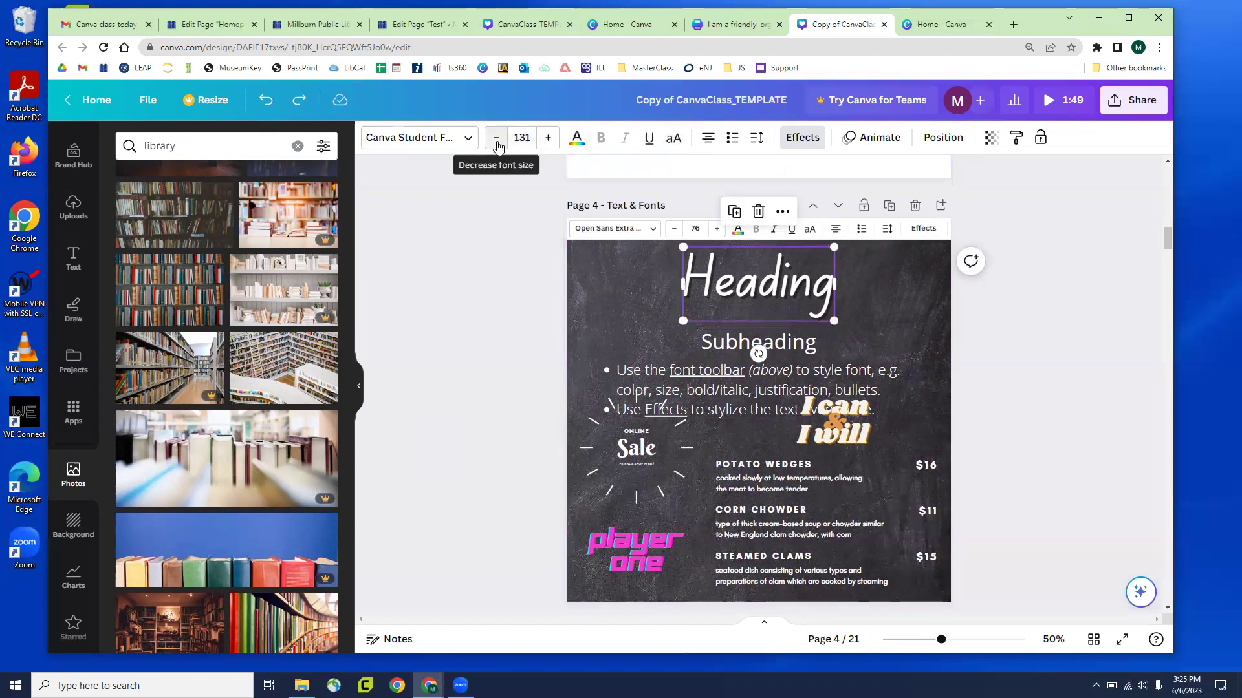
click(497, 138)
double_click(497, 138)
double_click(496, 138)
double_click(497, 138)
double_click(497, 139)
double_click(497, 138)
double_click(497, 138)
double_click(496, 139)
double_click(496, 138)
double_click(496, 138)
double_click(496, 138)
double_click(496, 138)
Enlarge the heading to font size 188, nudge it left, and select its letter H
mouse_move(821, 308)
mouse_down()
mouse_move(912, 364)
mouse_move(838, 324)
mouse_up()
drag(852, 335, 893, 356)
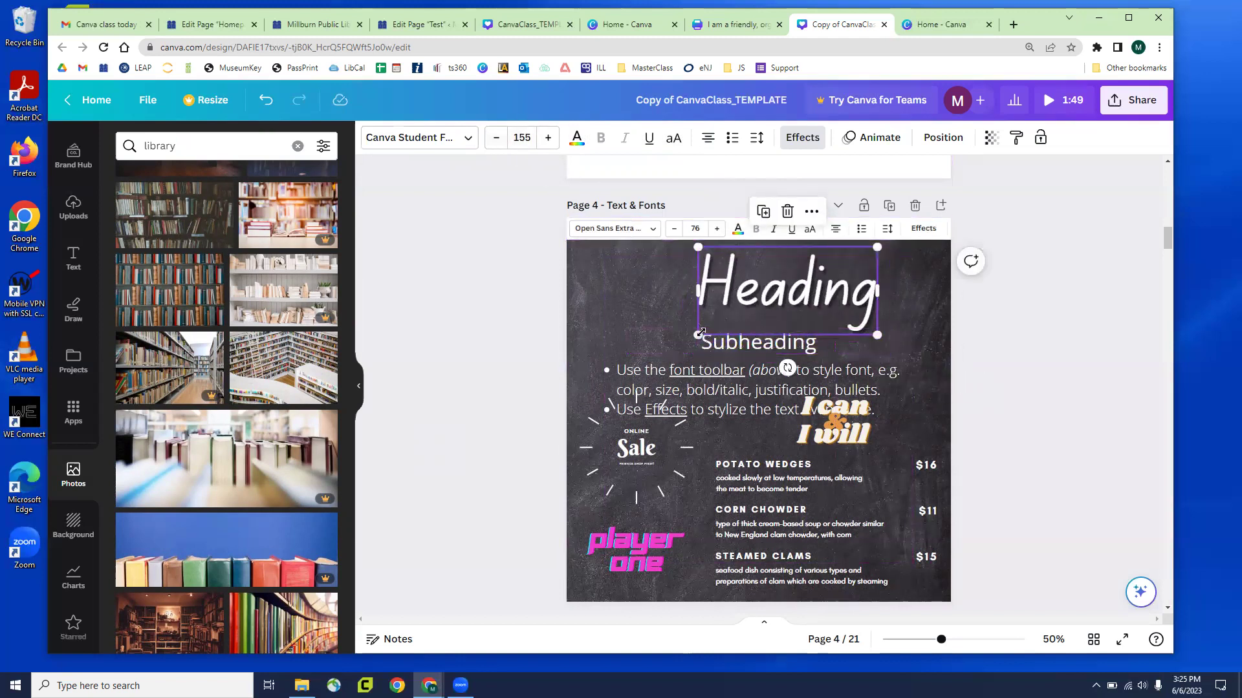
drag(700, 333, 658, 354)
drag(744, 313, 731, 311)
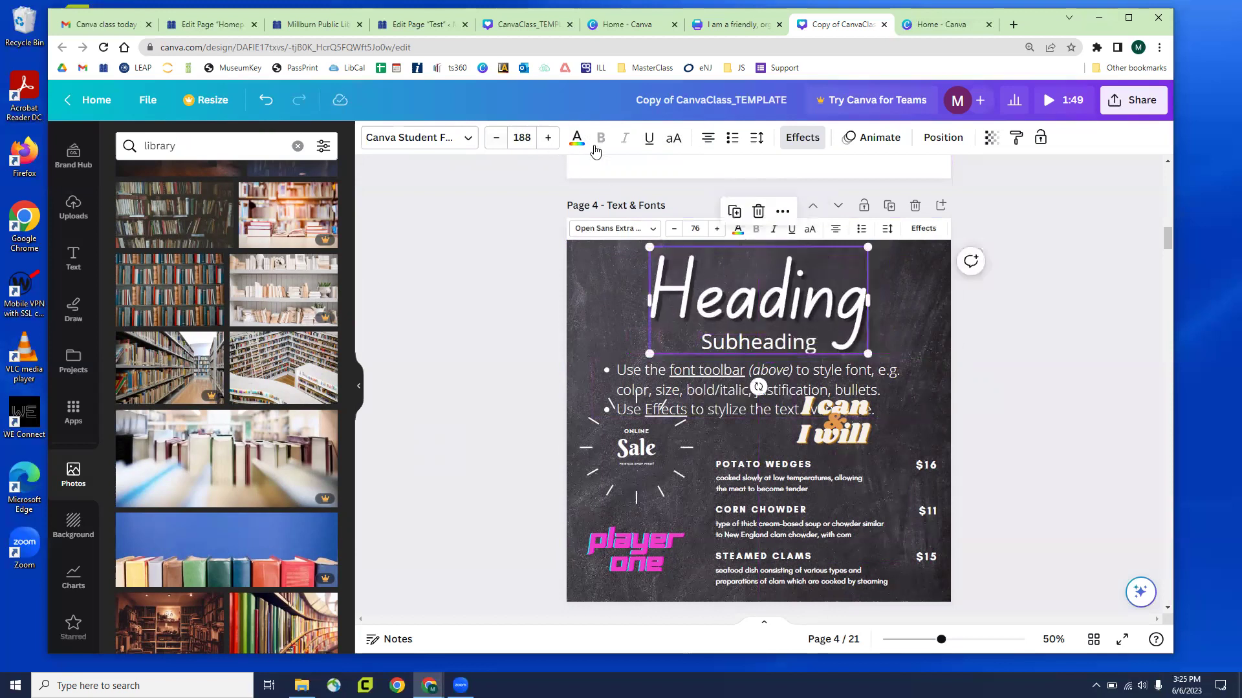
double_click(699, 297)
click(695, 297)
drag(696, 298, 653, 294)
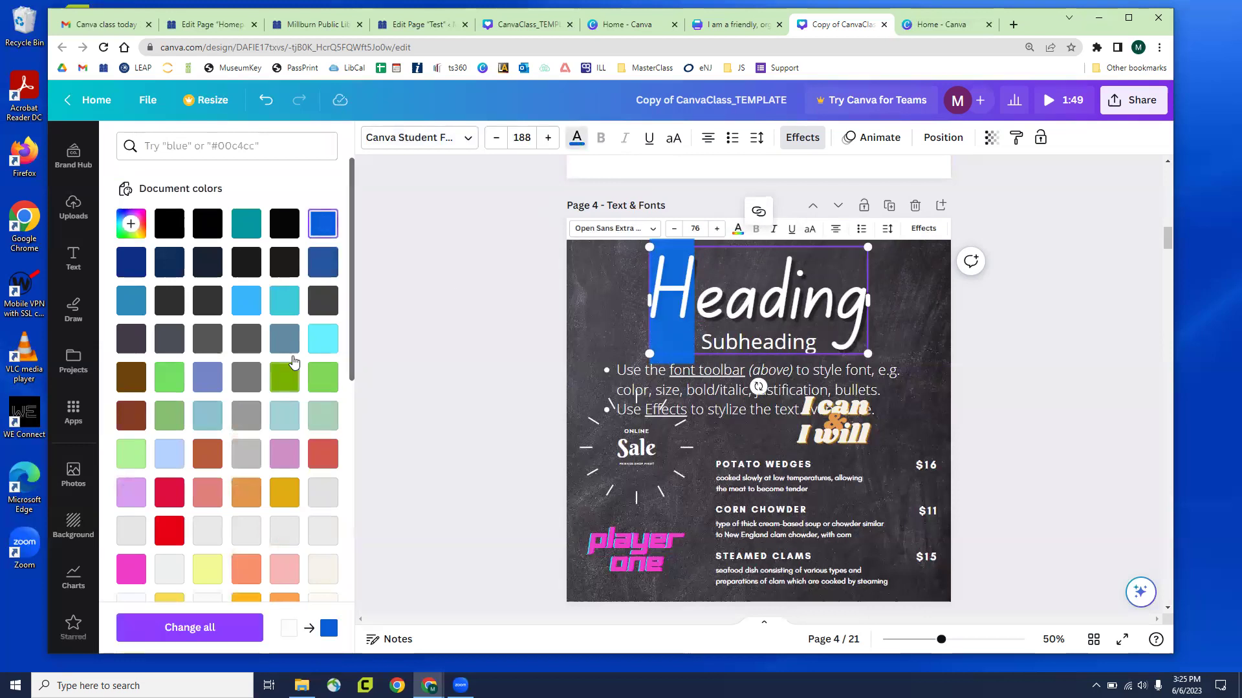
Color the heading's H turquoise and try all capitals before keeping normal case
click(438, 313)
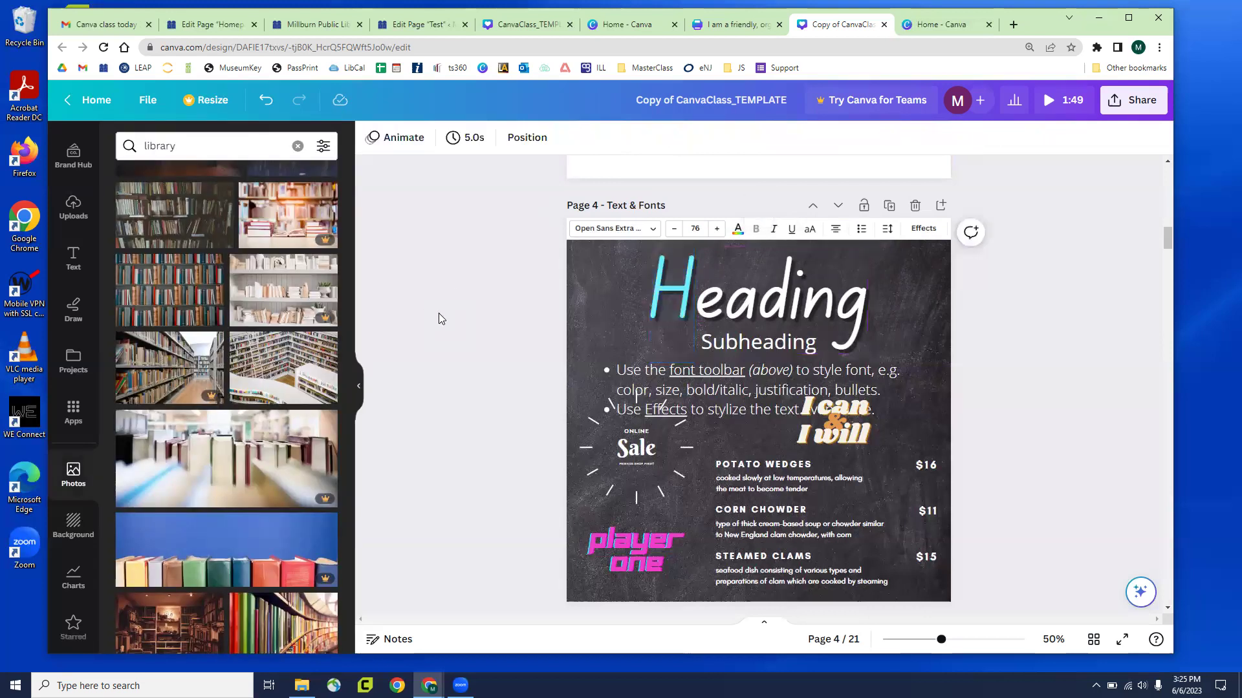
click(763, 314)
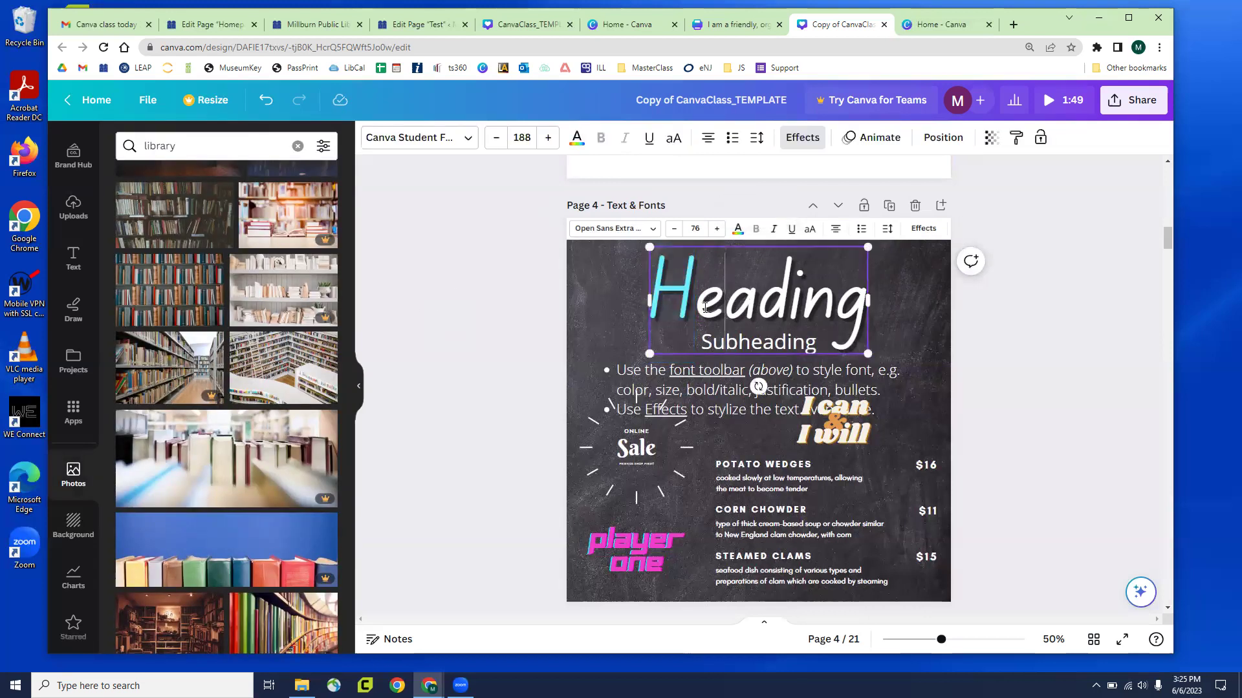
drag(726, 310, 697, 311)
drag(865, 307, 848, 304)
click(831, 310)
click(673, 139)
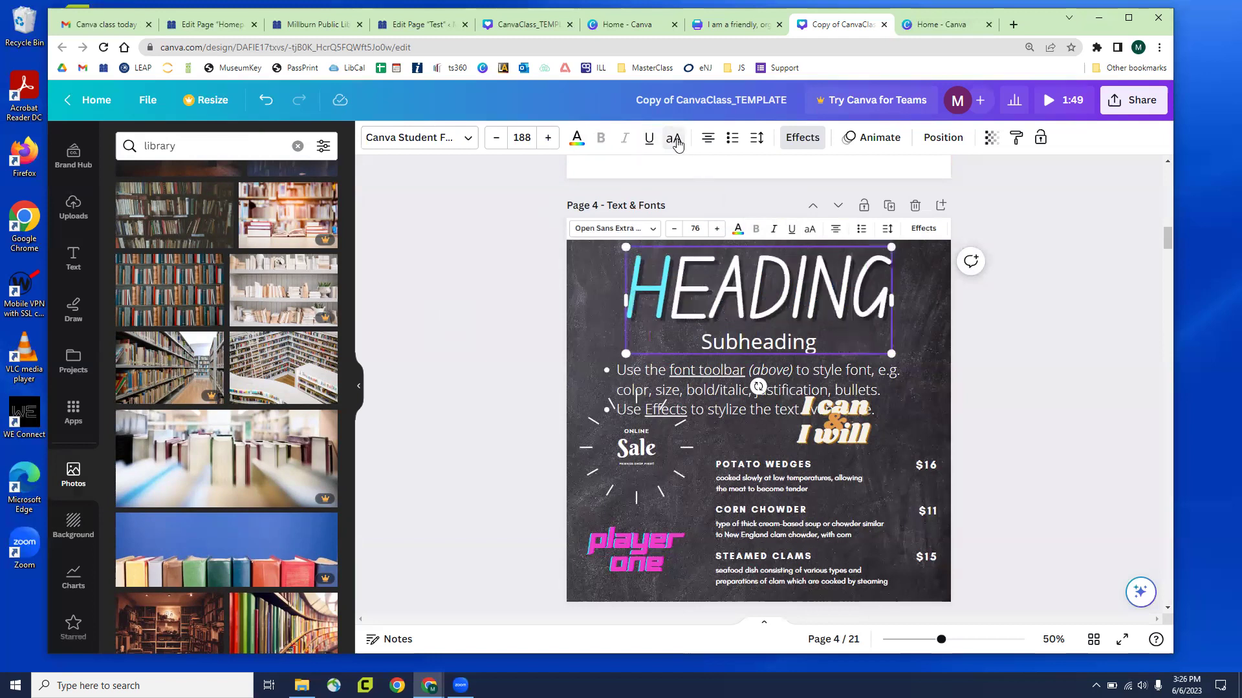
click(673, 139)
click(676, 142)
click(674, 142)
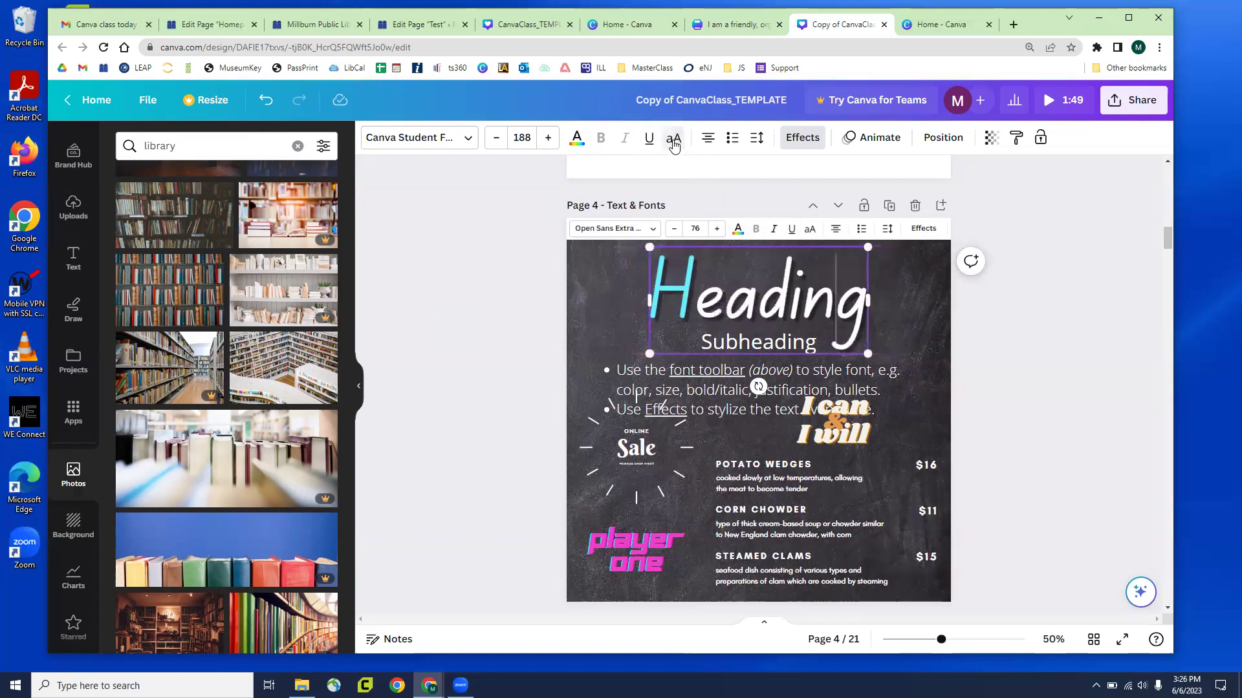
click(672, 143)
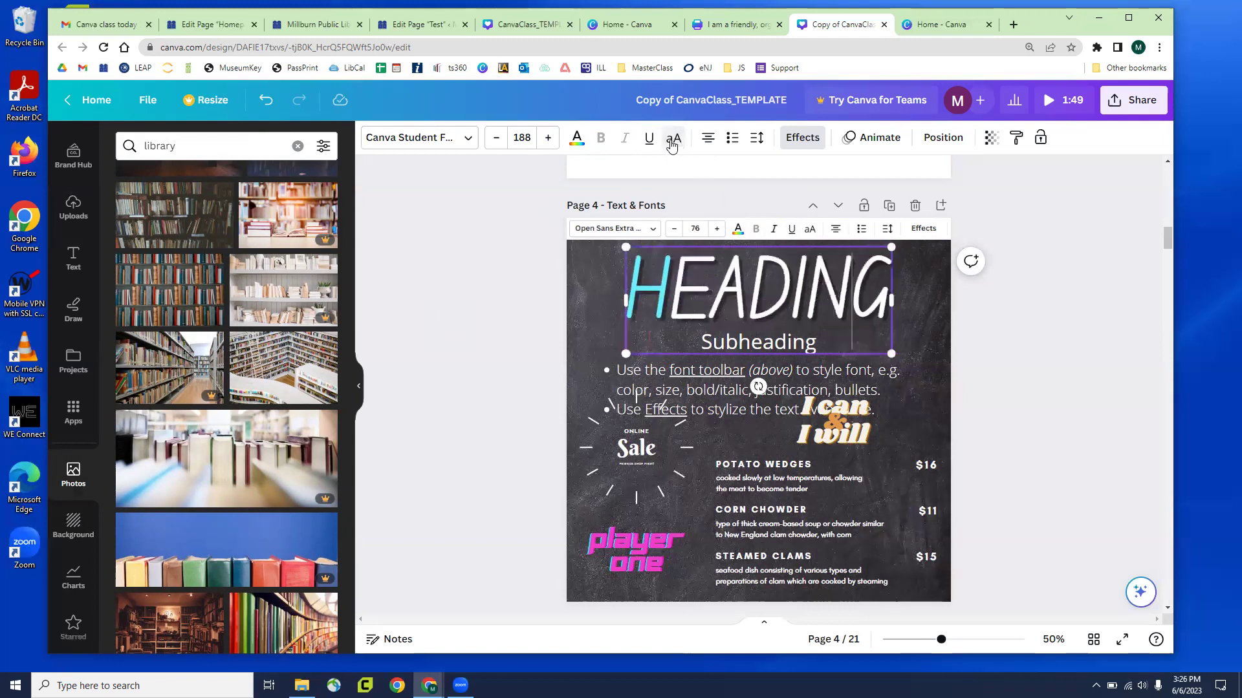
click(673, 144)
Left-align the heading in a box widened leftward, leaving it without list formatting
click(707, 144)
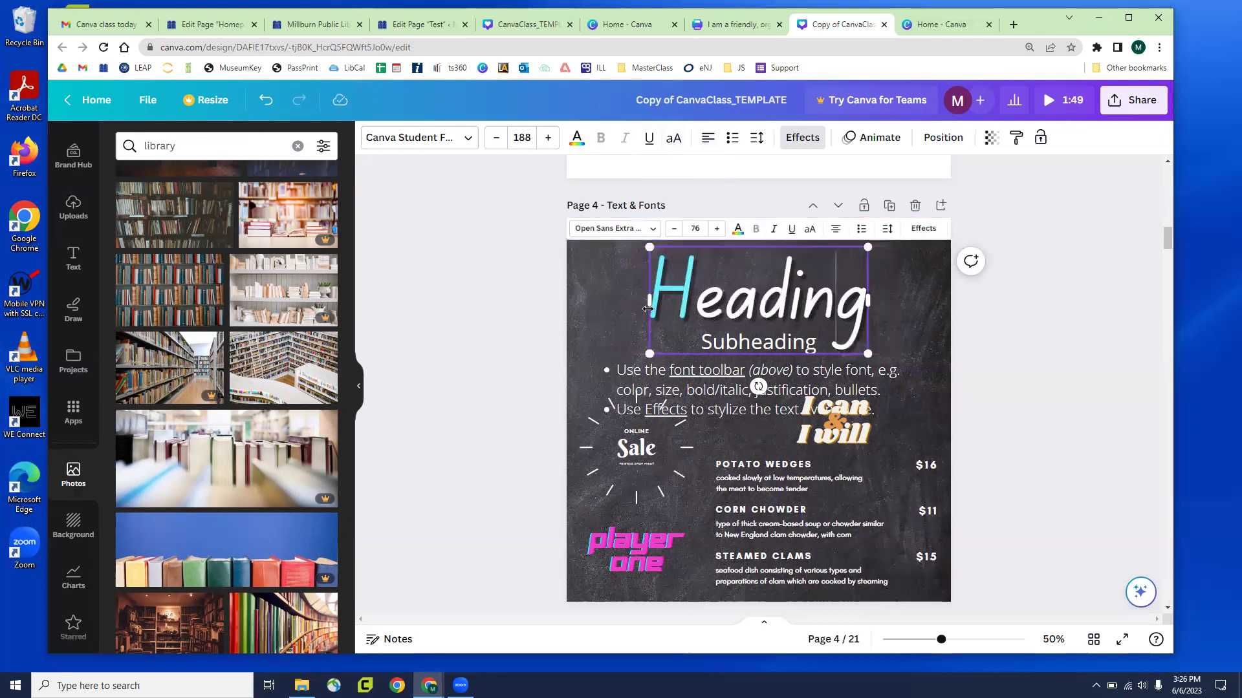
drag(625, 300, 608, 302)
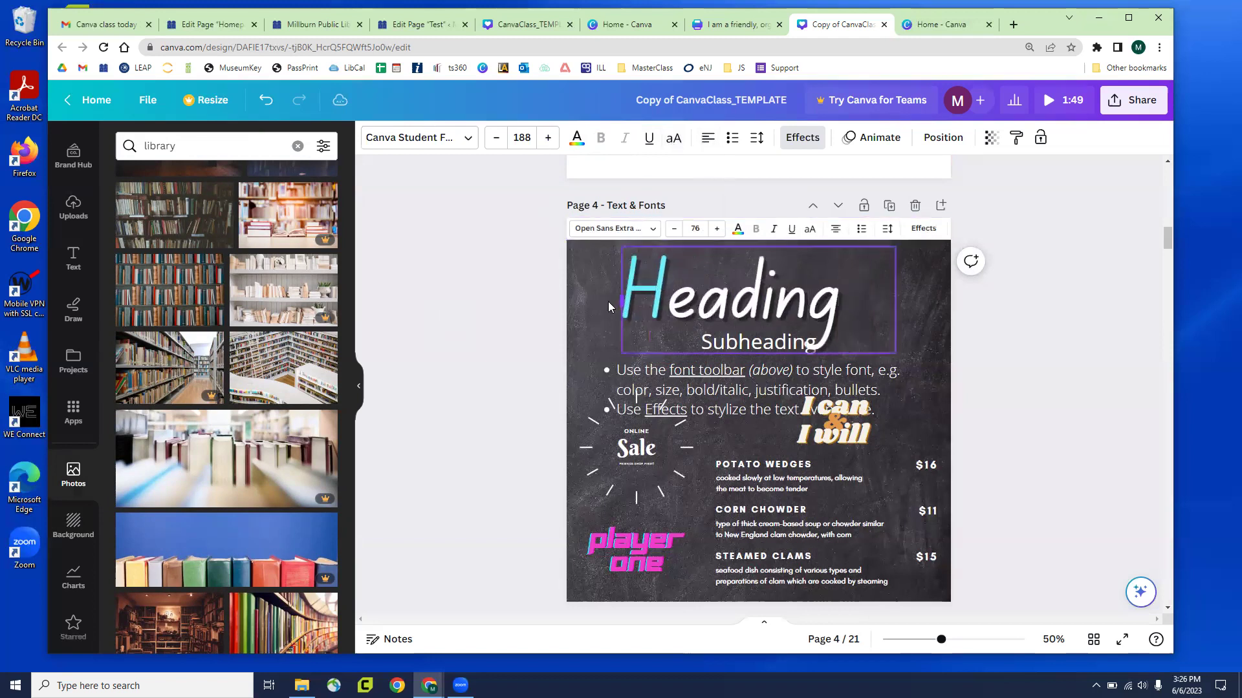
click(708, 145)
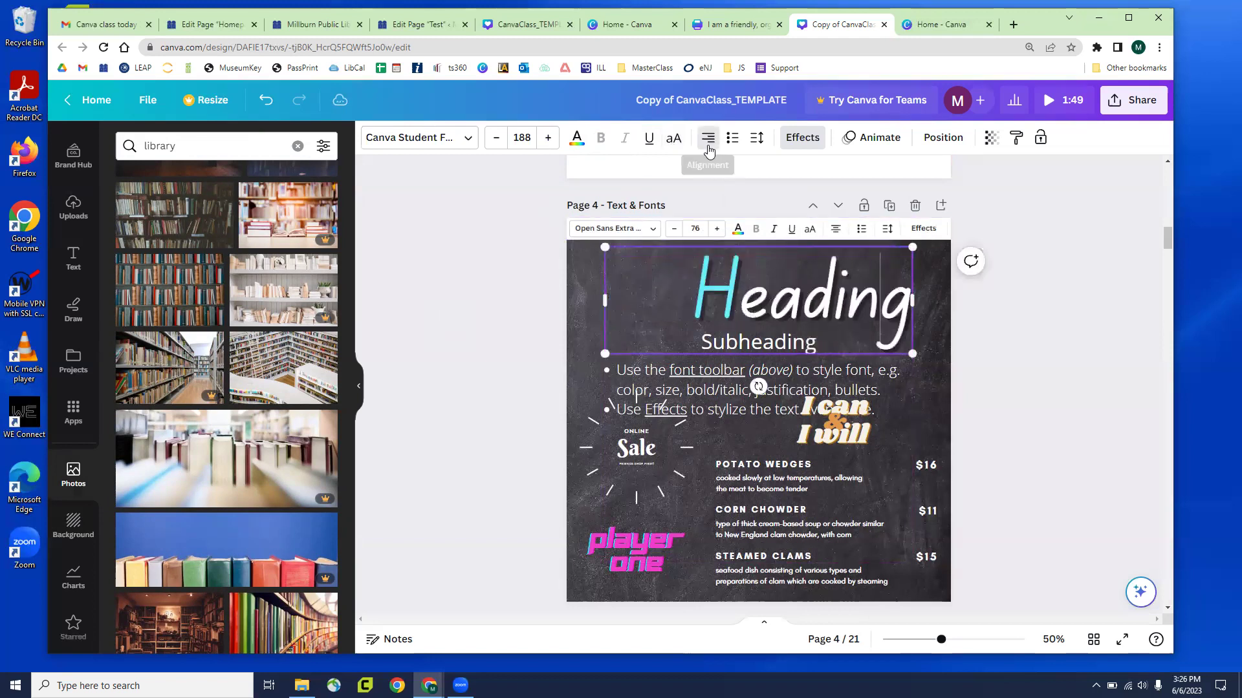
click(708, 144)
click(708, 145)
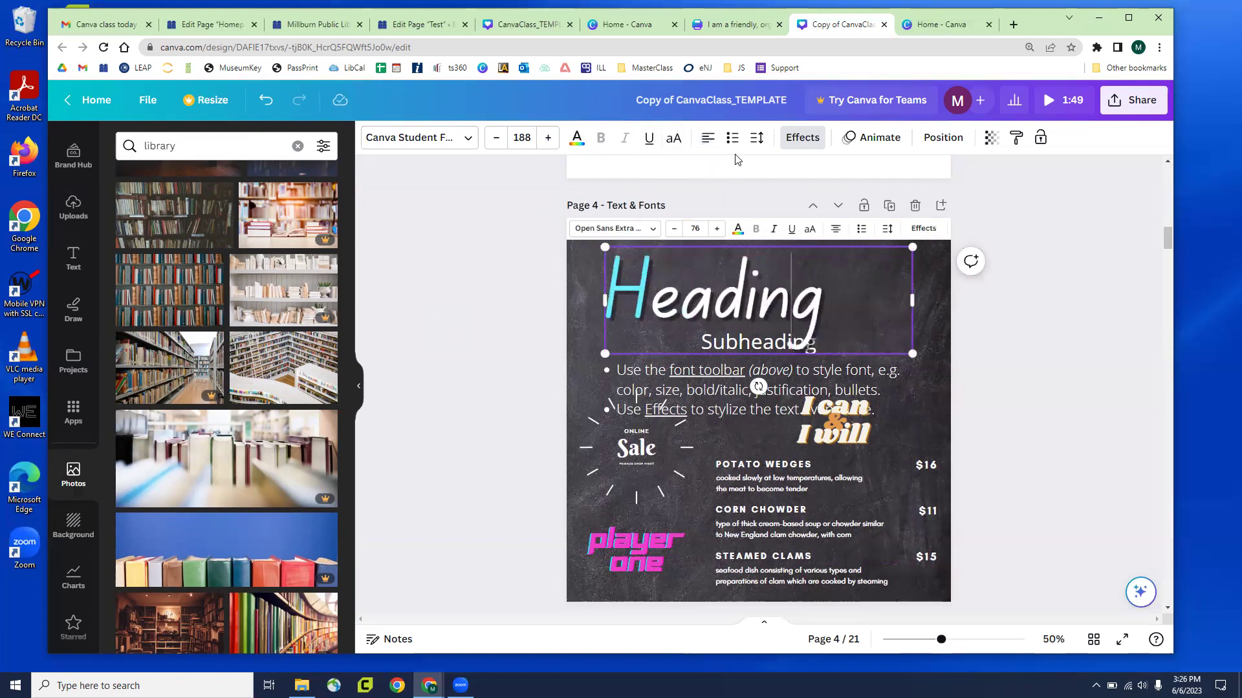
click(732, 140)
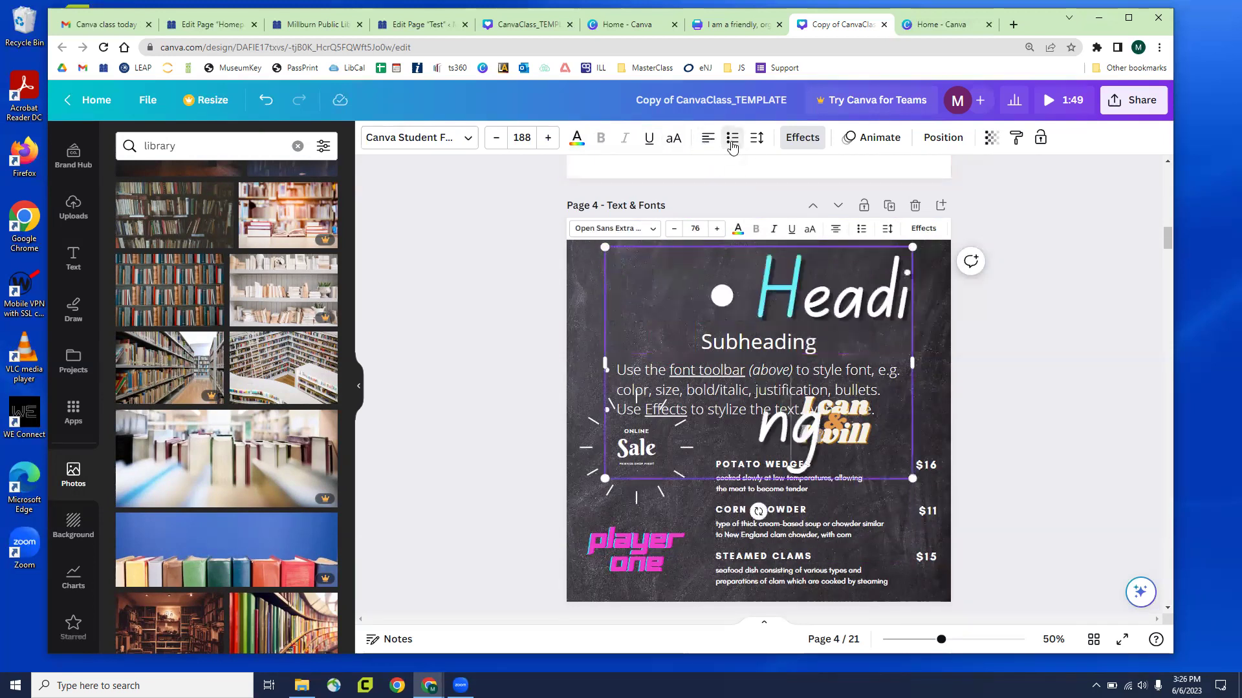
click(730, 142)
click(730, 142)
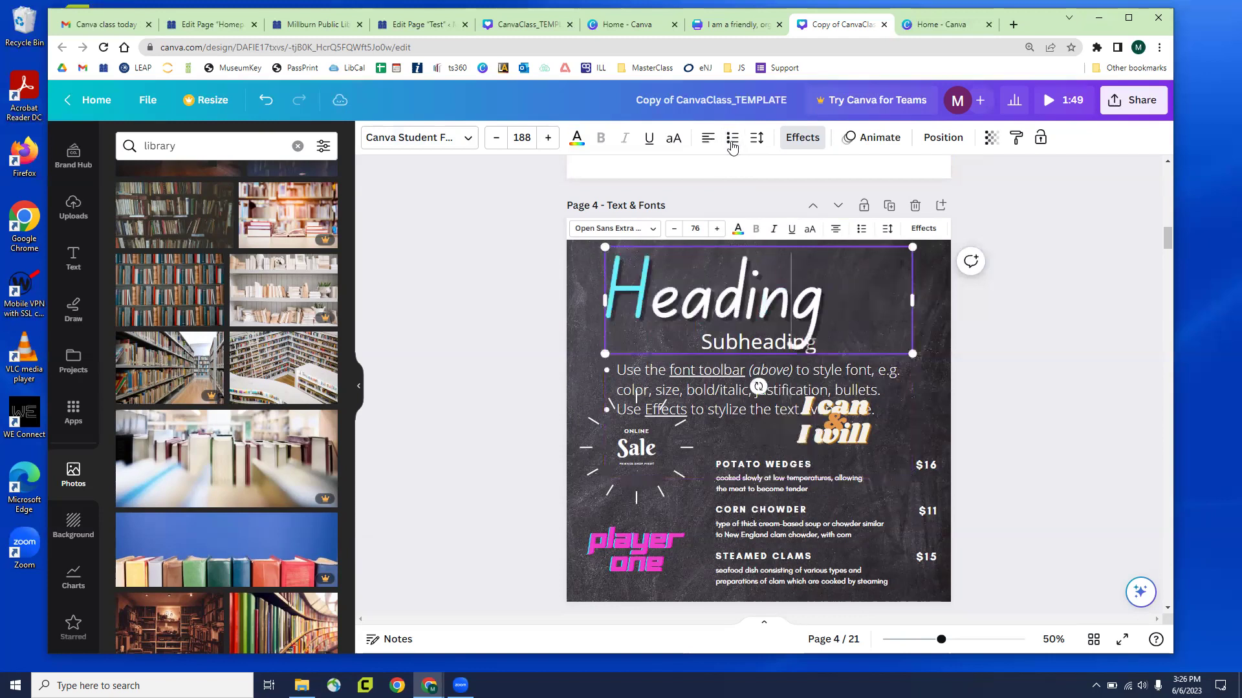
click(754, 143)
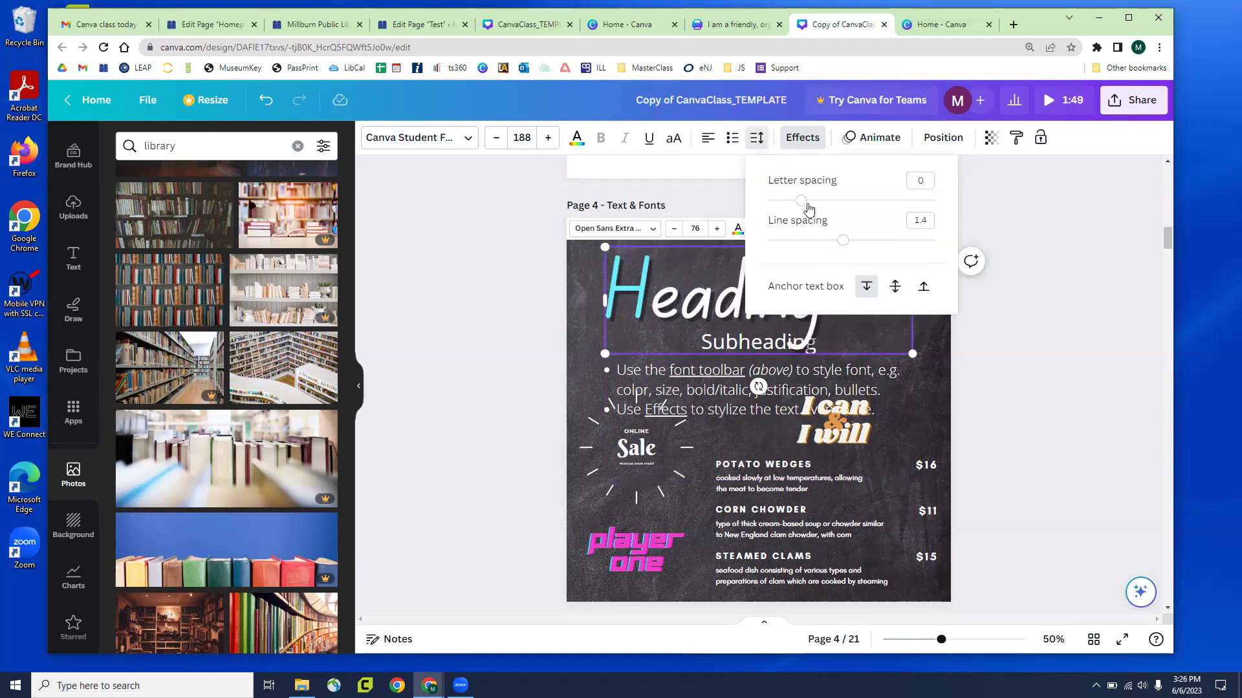
Set the heading's letter spacing to 16, keeping line spacing at 1.4
mouse_move(803, 202)
mouse_down()
mouse_move(857, 213)
mouse_move(804, 206)
mouse_up()
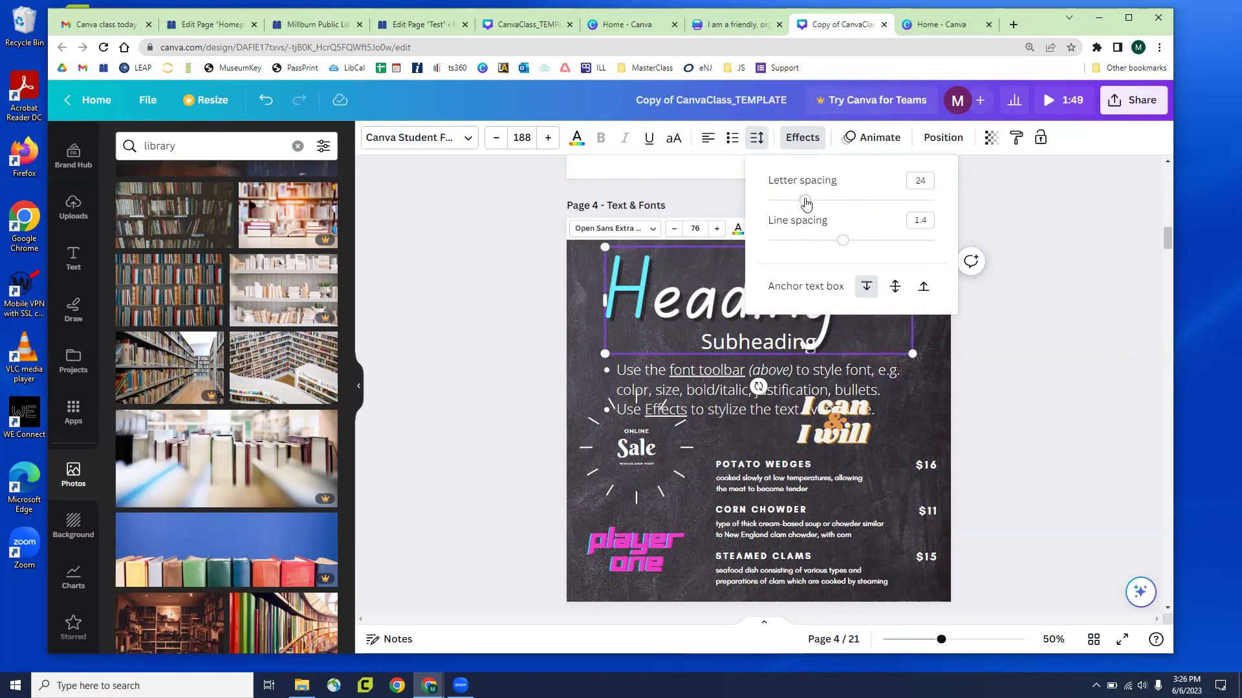
drag(806, 201, 803, 201)
click(590, 255)
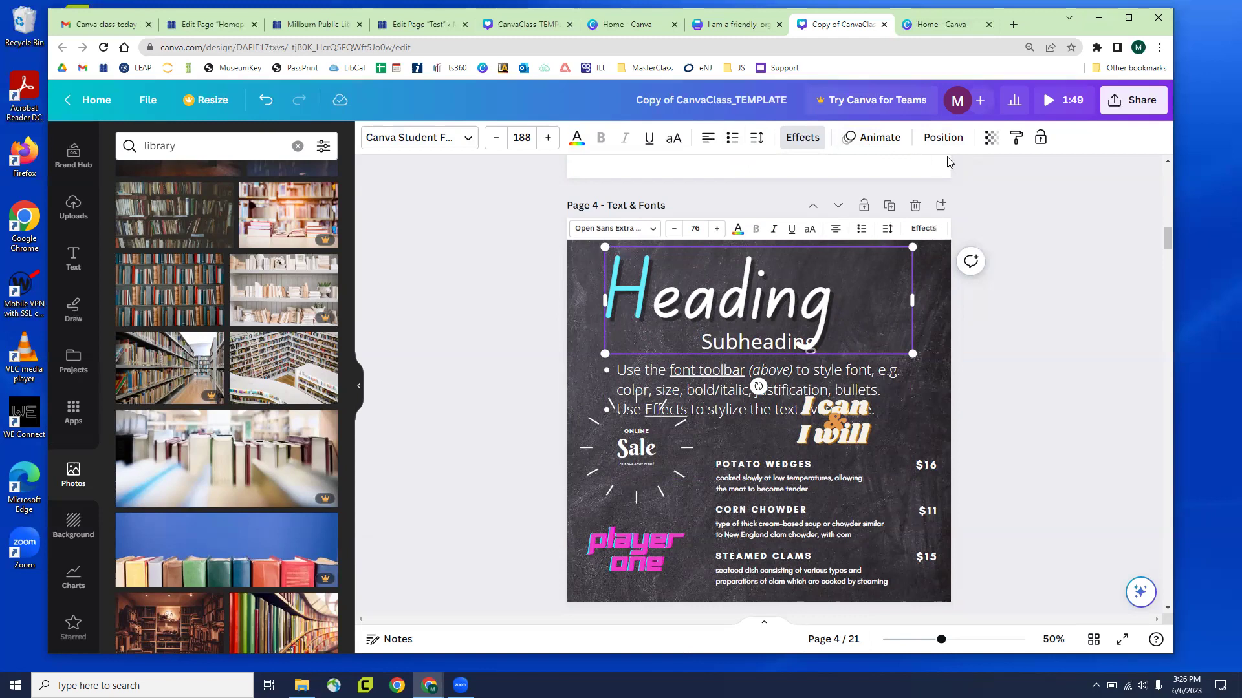
click(1146, 283)
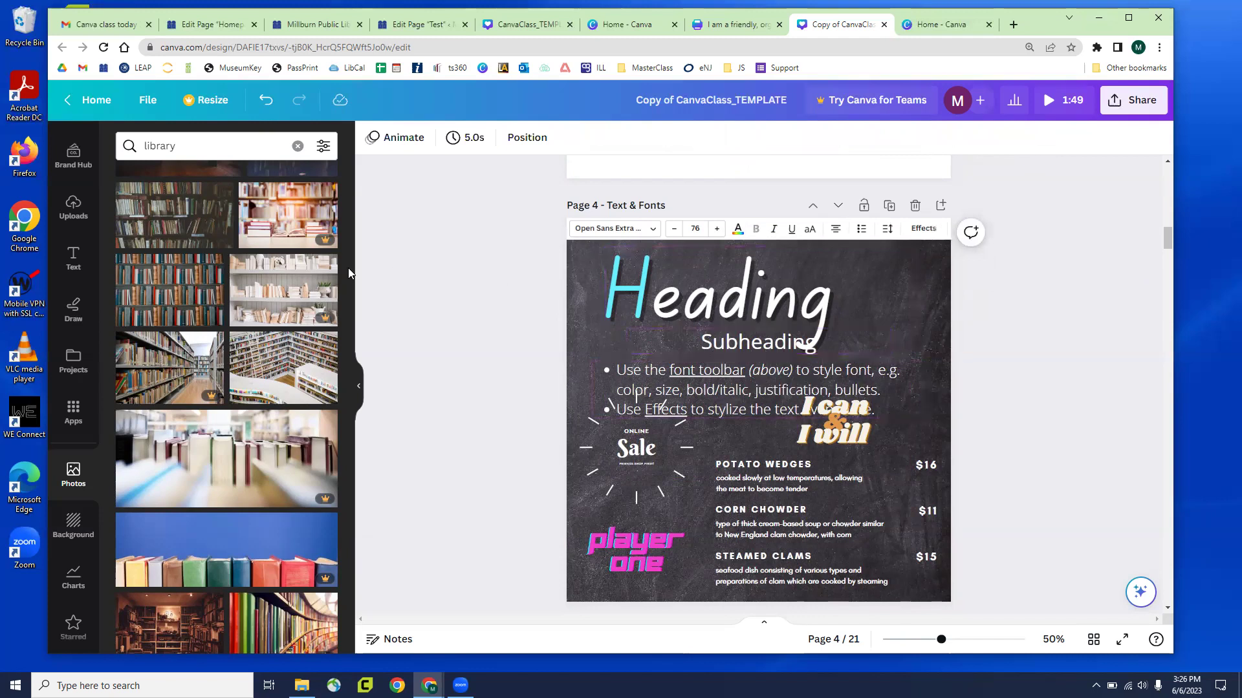
Add a heading and subheading box from the Text panel, then undo them
click(73, 257)
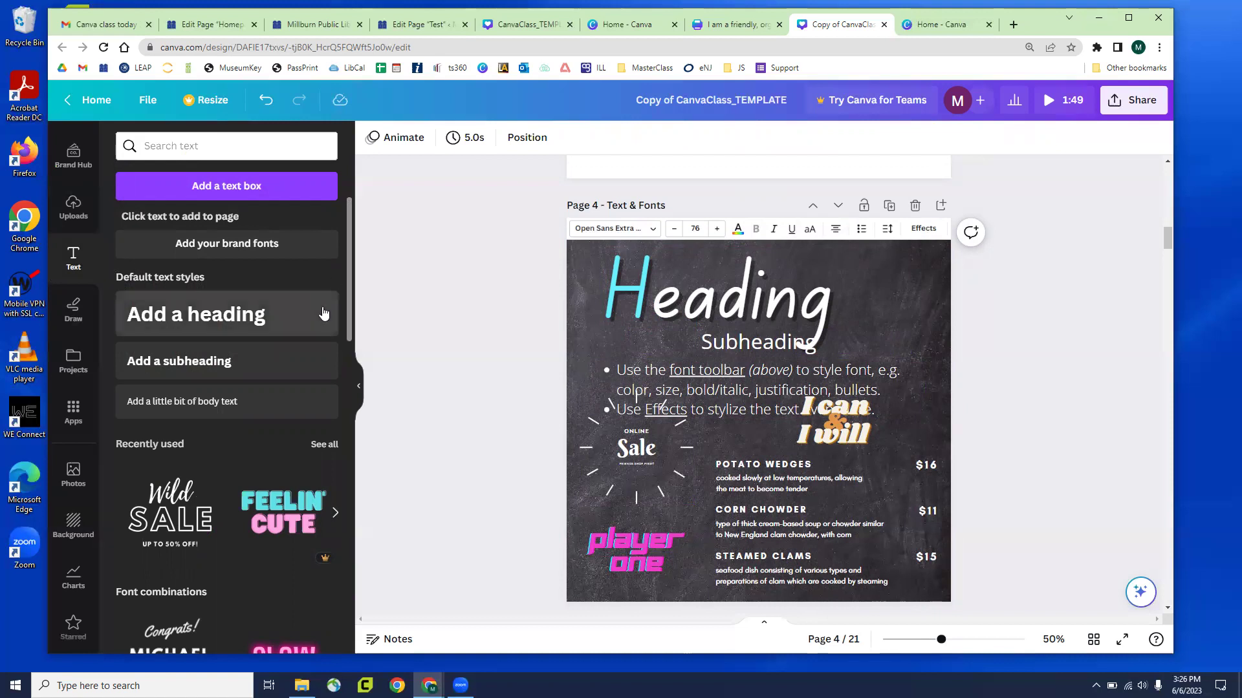
scroll(277, 360, down, 1)
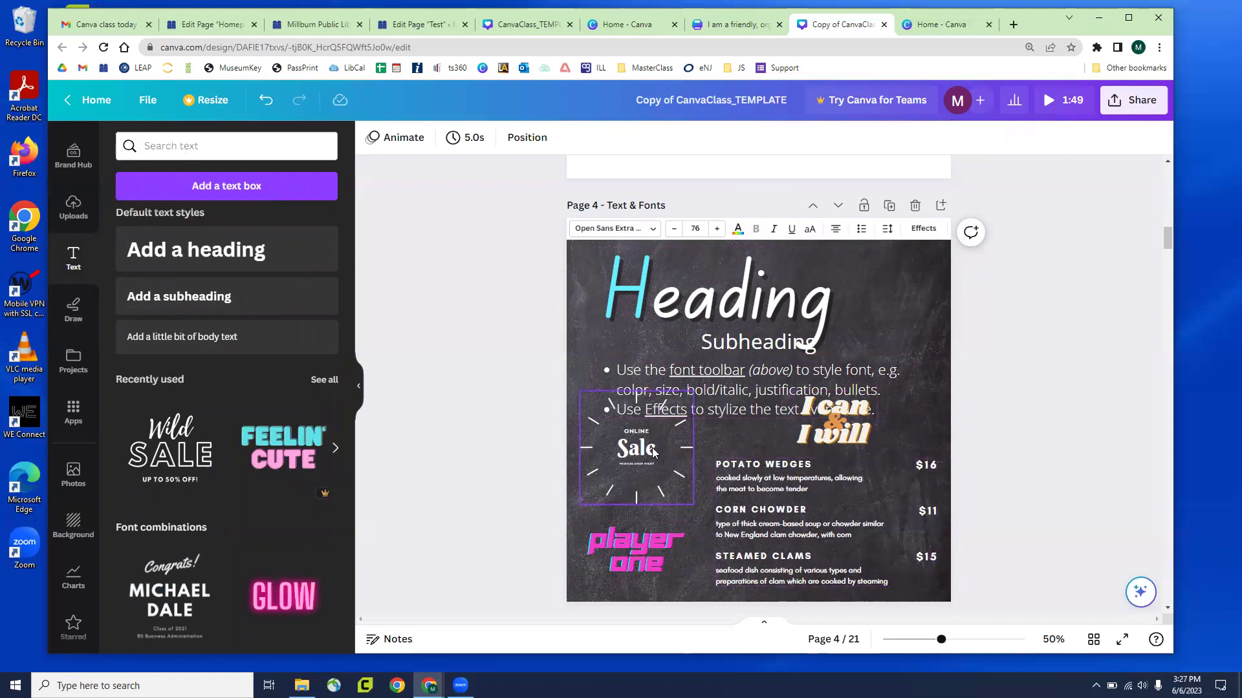
scroll(222, 380, down, 2)
scroll(220, 378, down, 6)
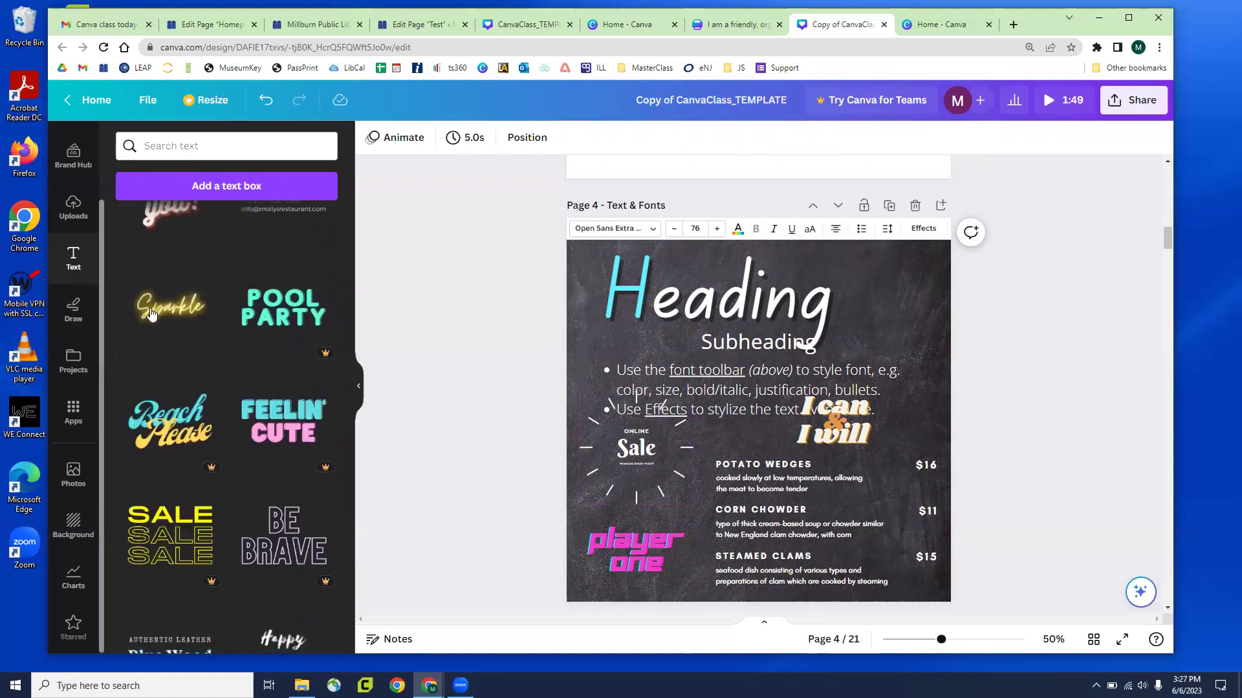
scroll(280, 369, up, 8)
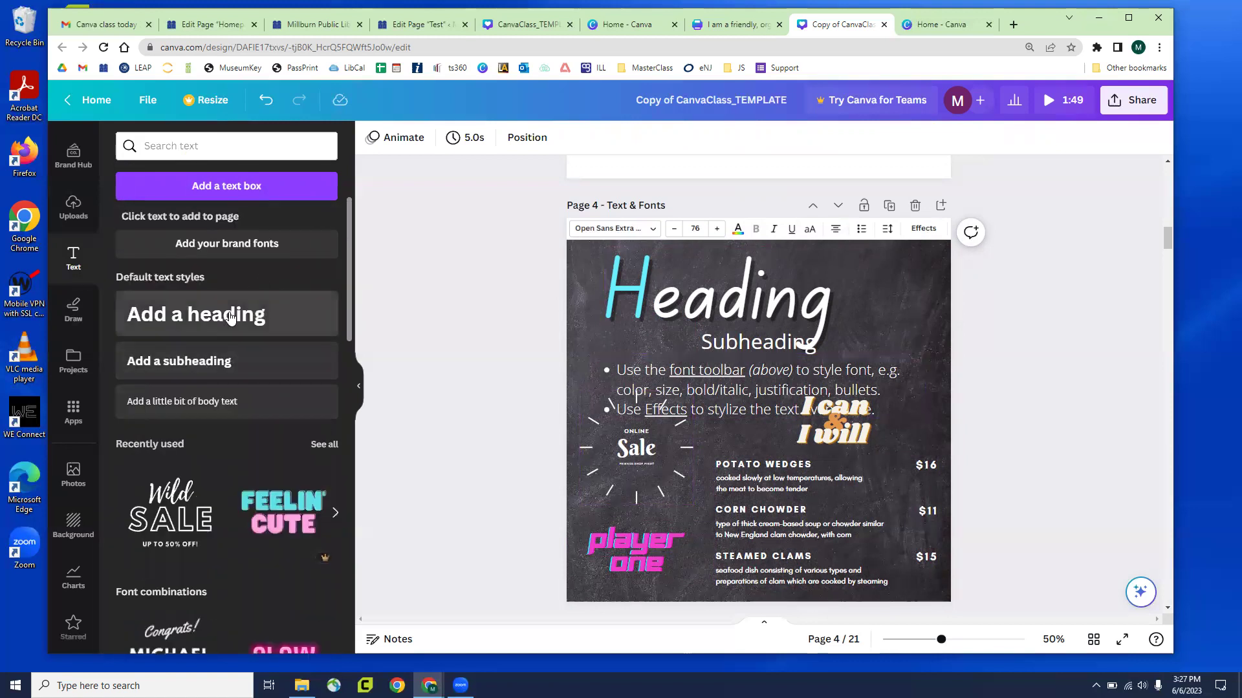
click(229, 315)
click(222, 360)
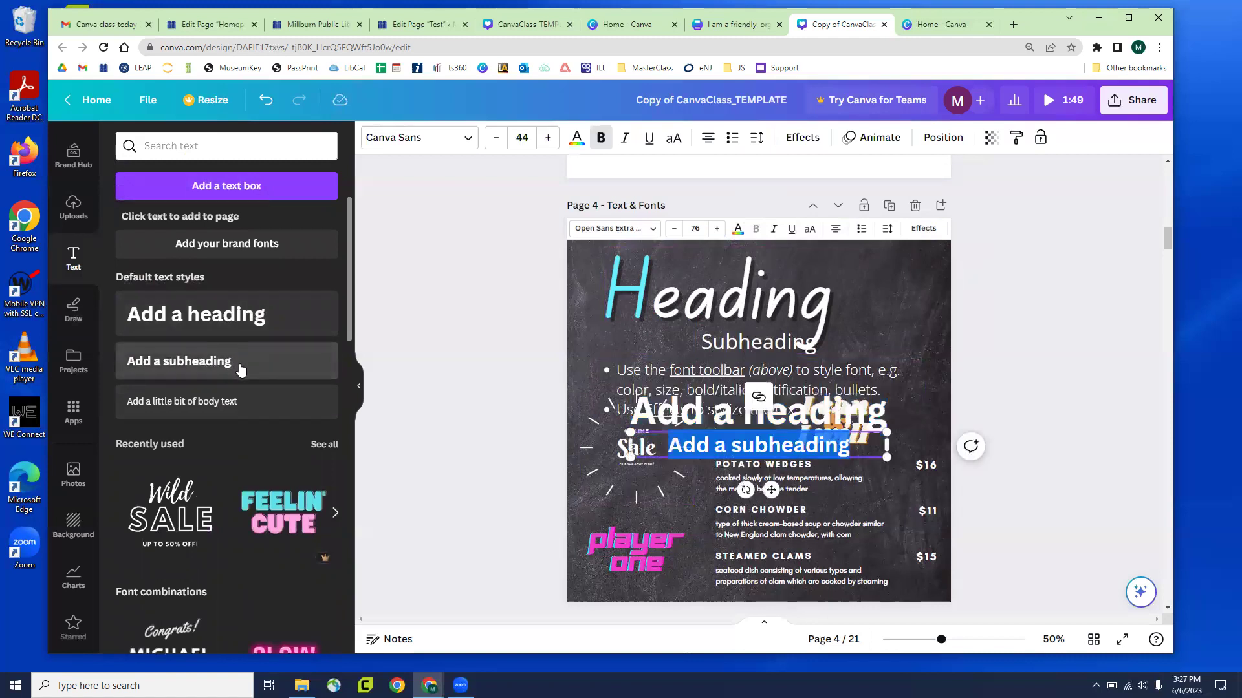
key(ctrl+z)
key(ctrl+z)
Add the Dazzle text combo and undo it, then dismiss the Happy Hour upgrade offer
scroll(258, 388, down, 8)
scroll(278, 386, down, 10)
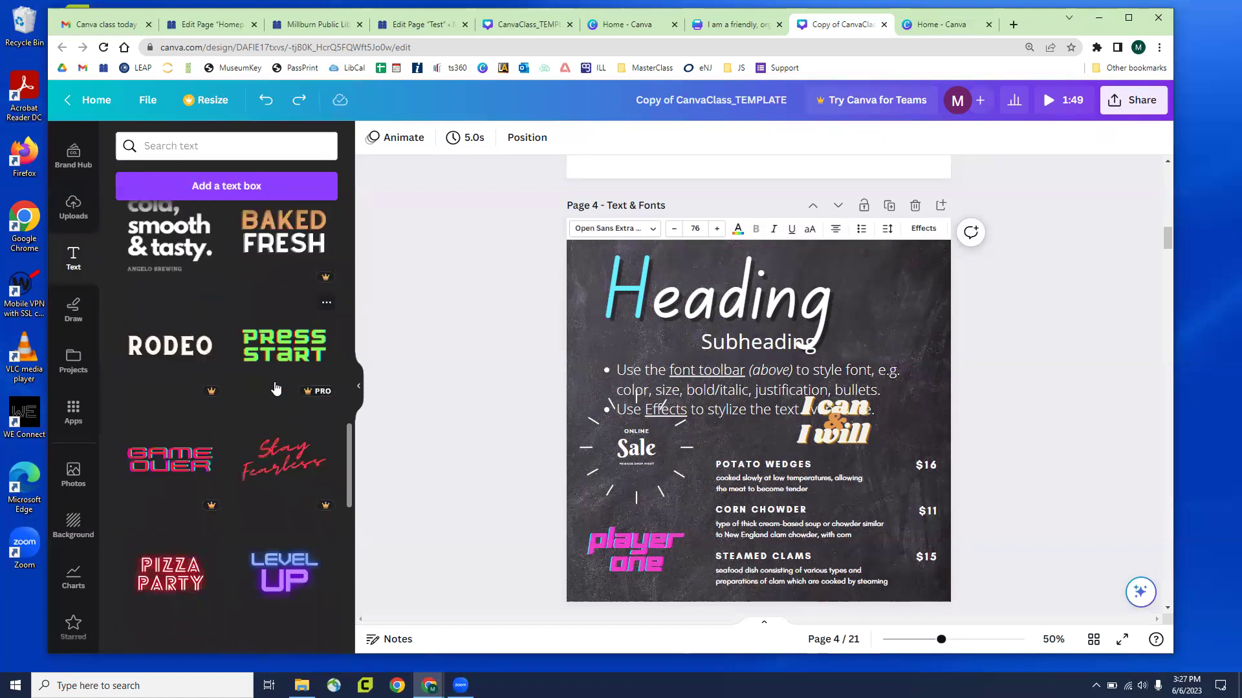
scroll(275, 388, down, 3)
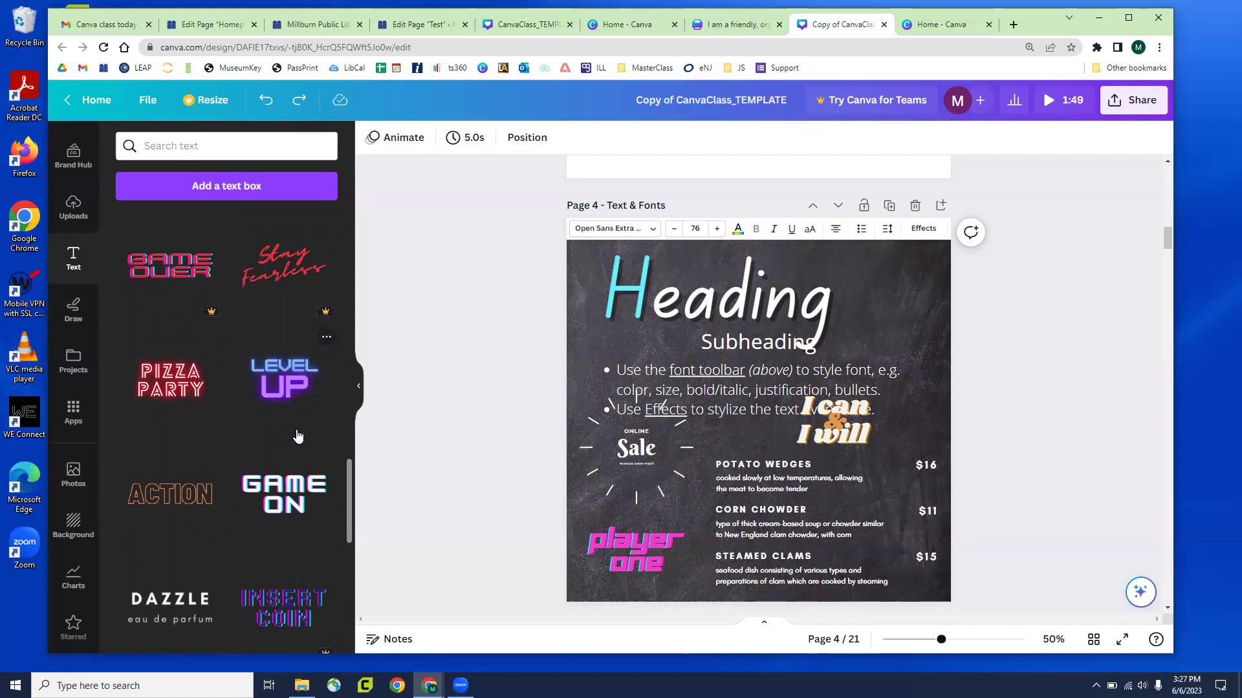
scroll(255, 409, down, 4)
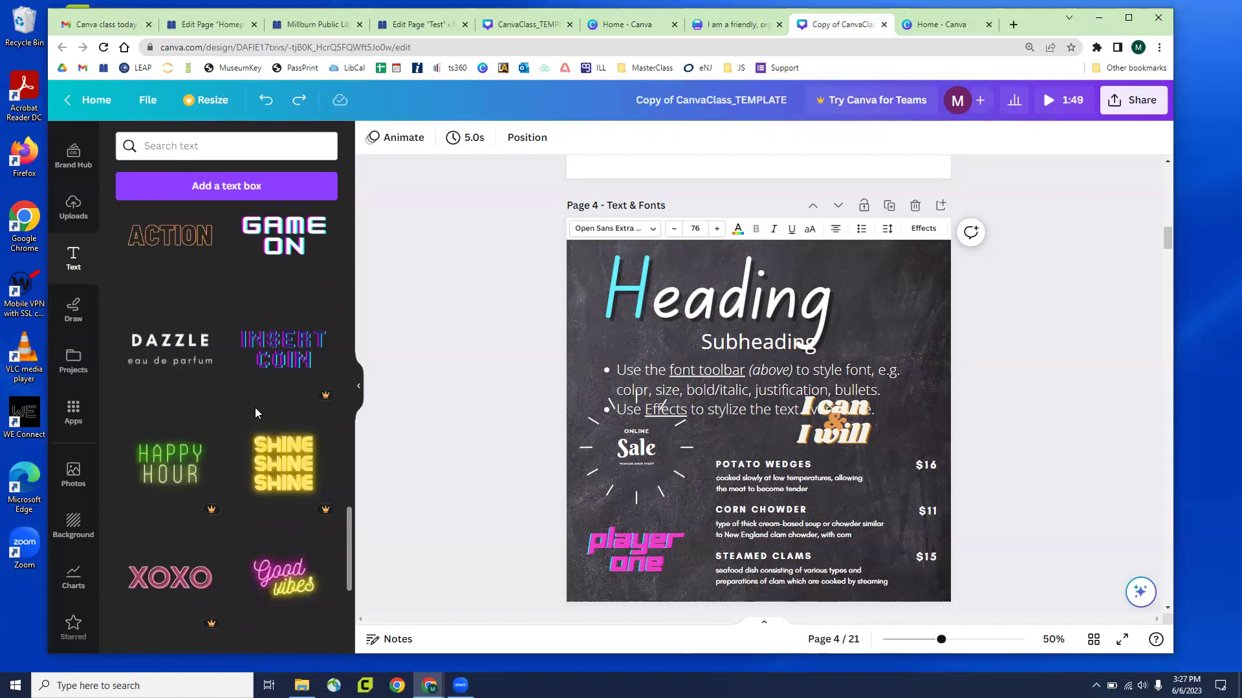
click(173, 352)
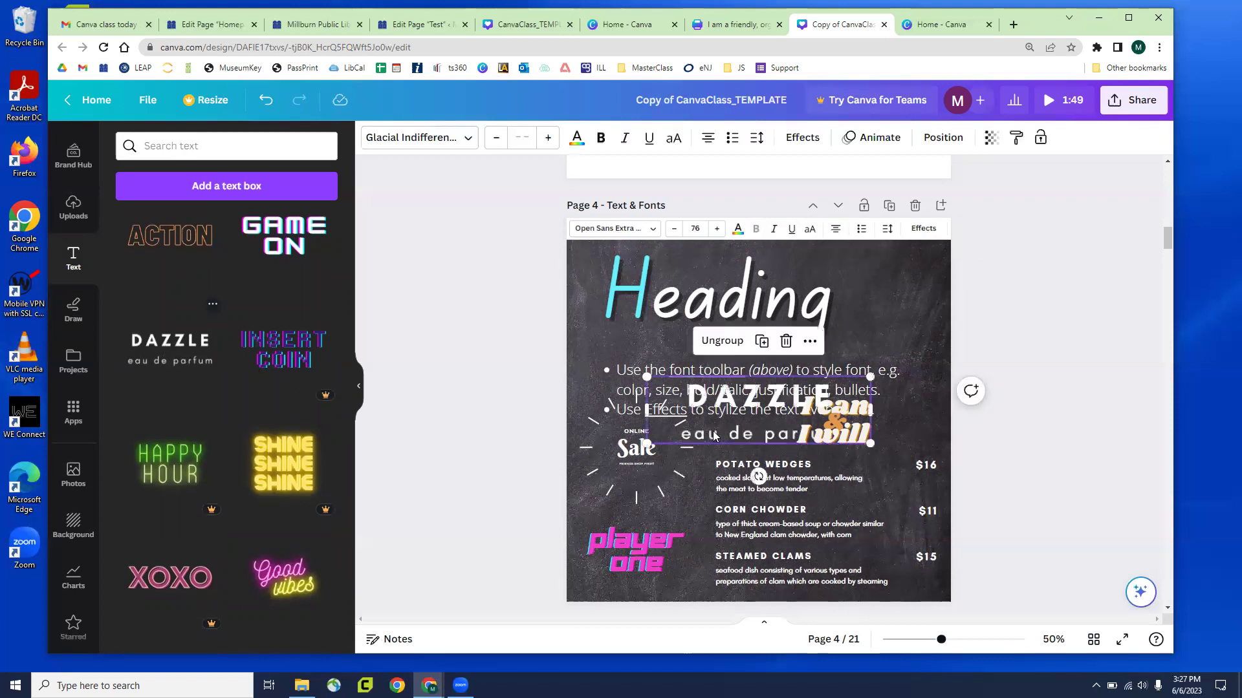
key(ctrl+z)
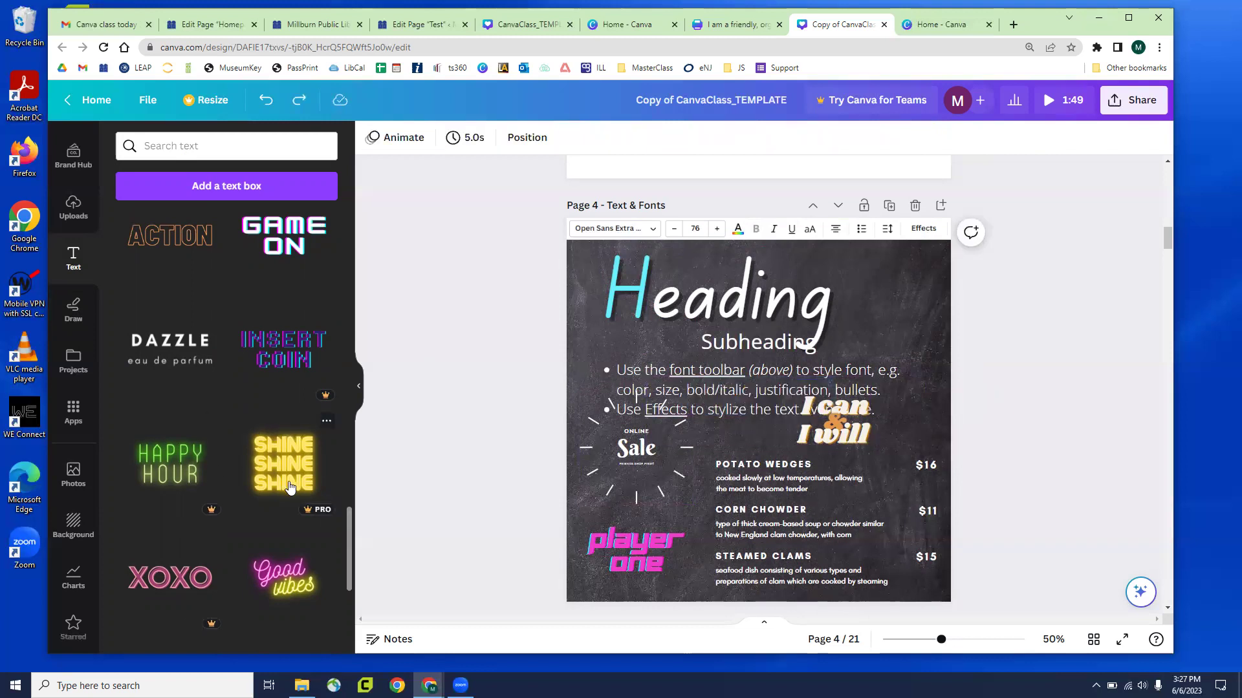
click(184, 463)
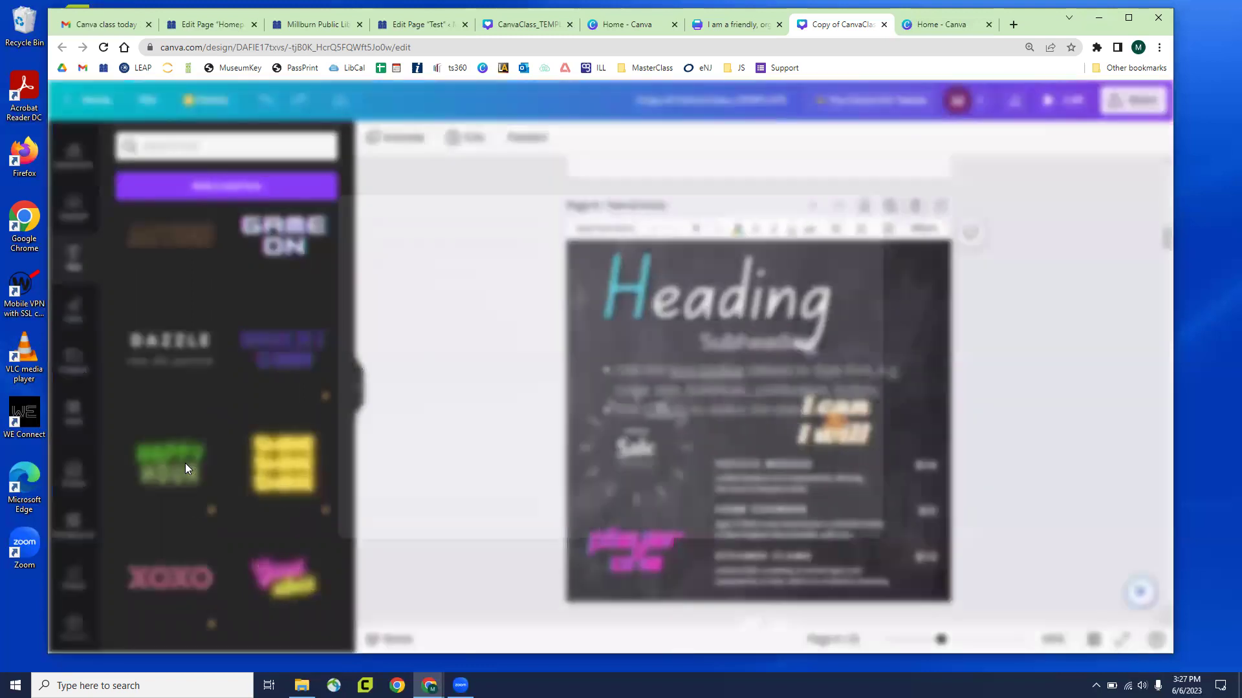
click(147, 545)
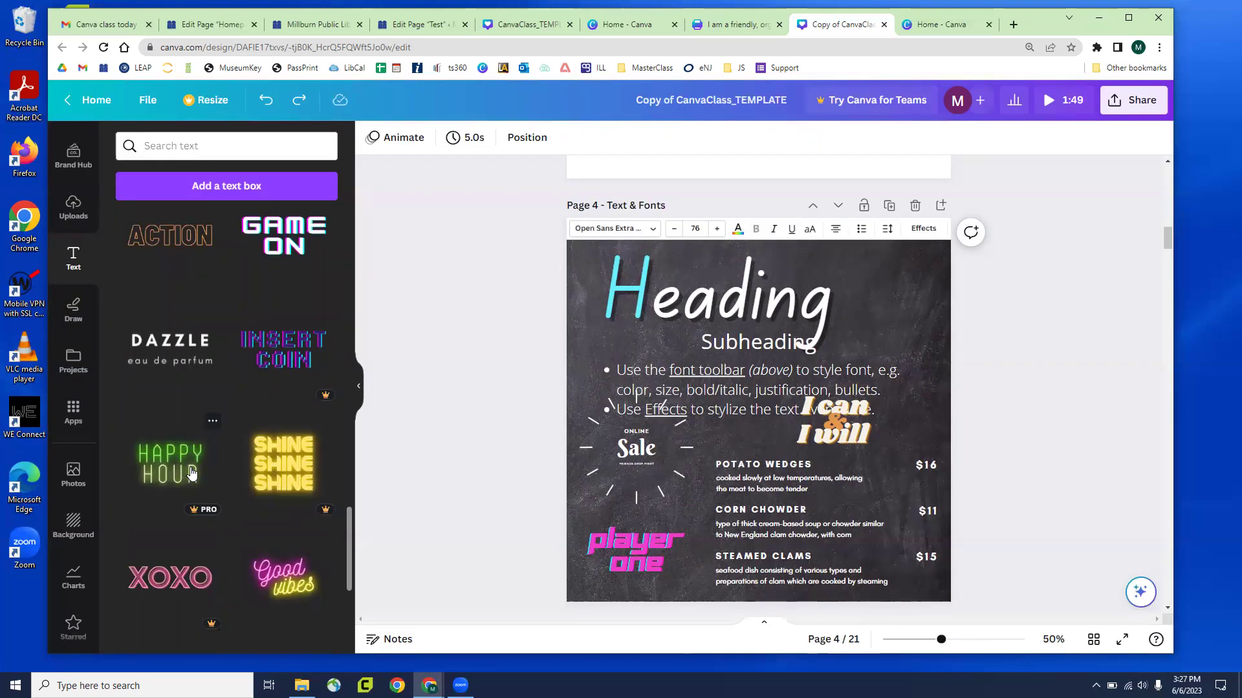
Re-centre the Heading and trial the Shadow, Lift, Outline, Hollow and Splice effects
click(727, 297)
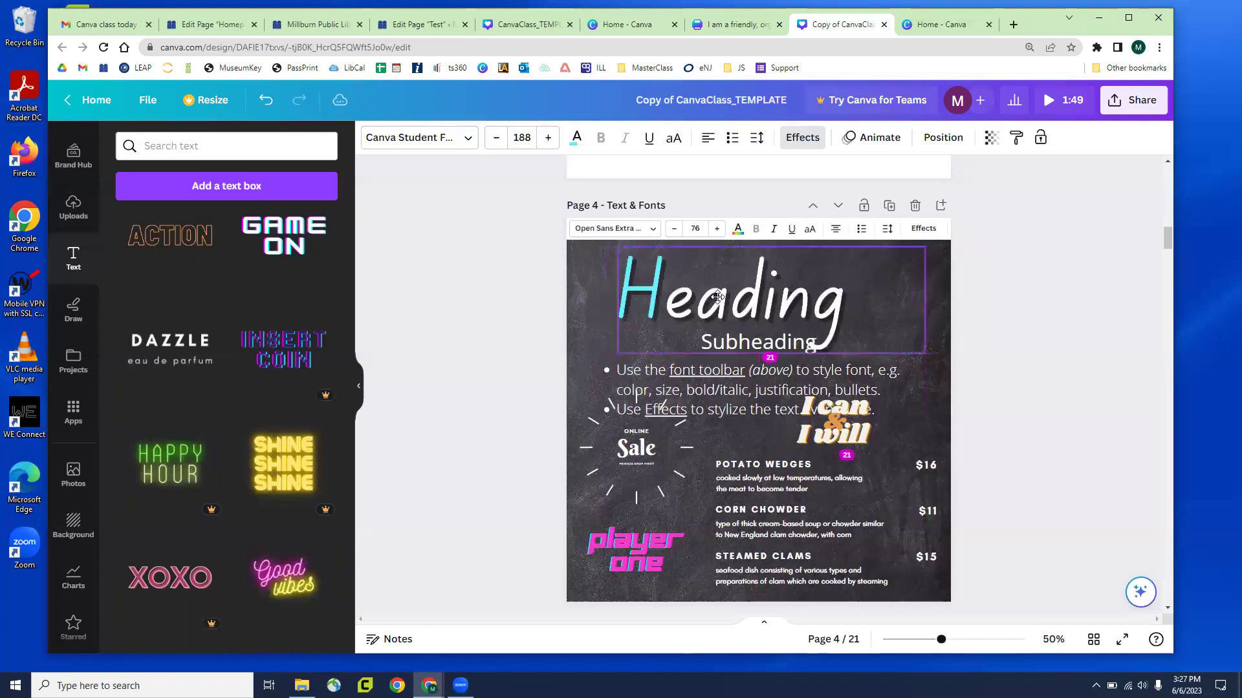
click(516, 304)
click(771, 275)
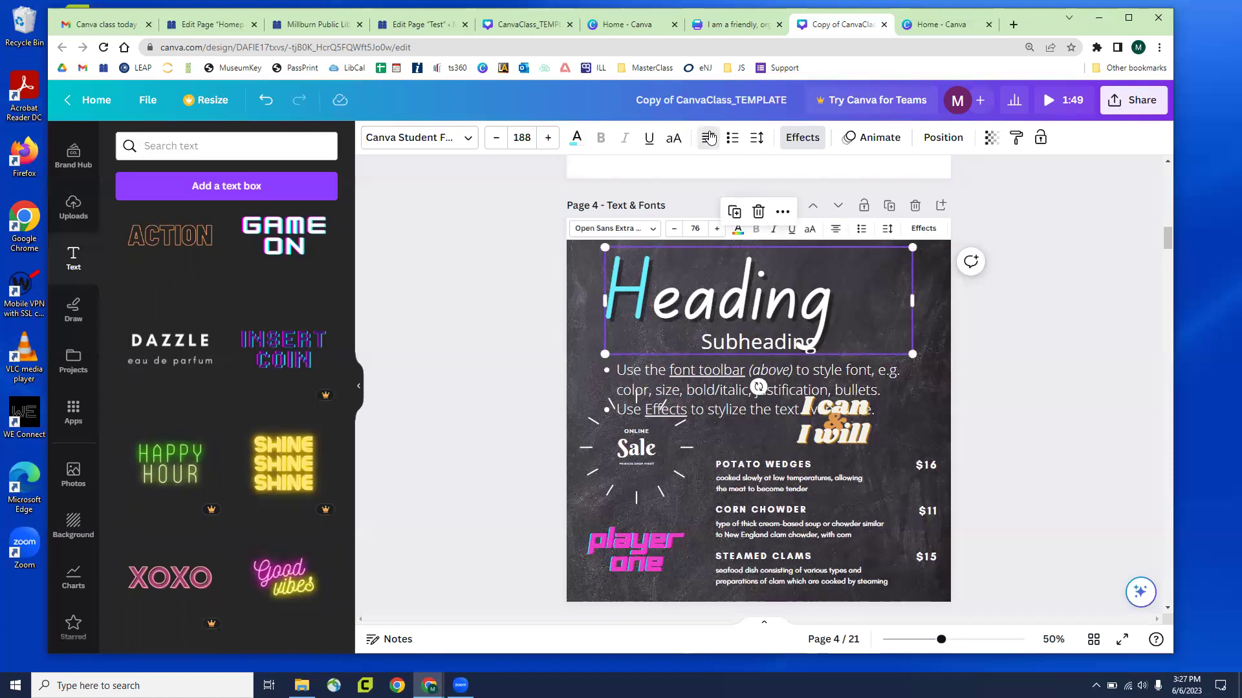
click(708, 137)
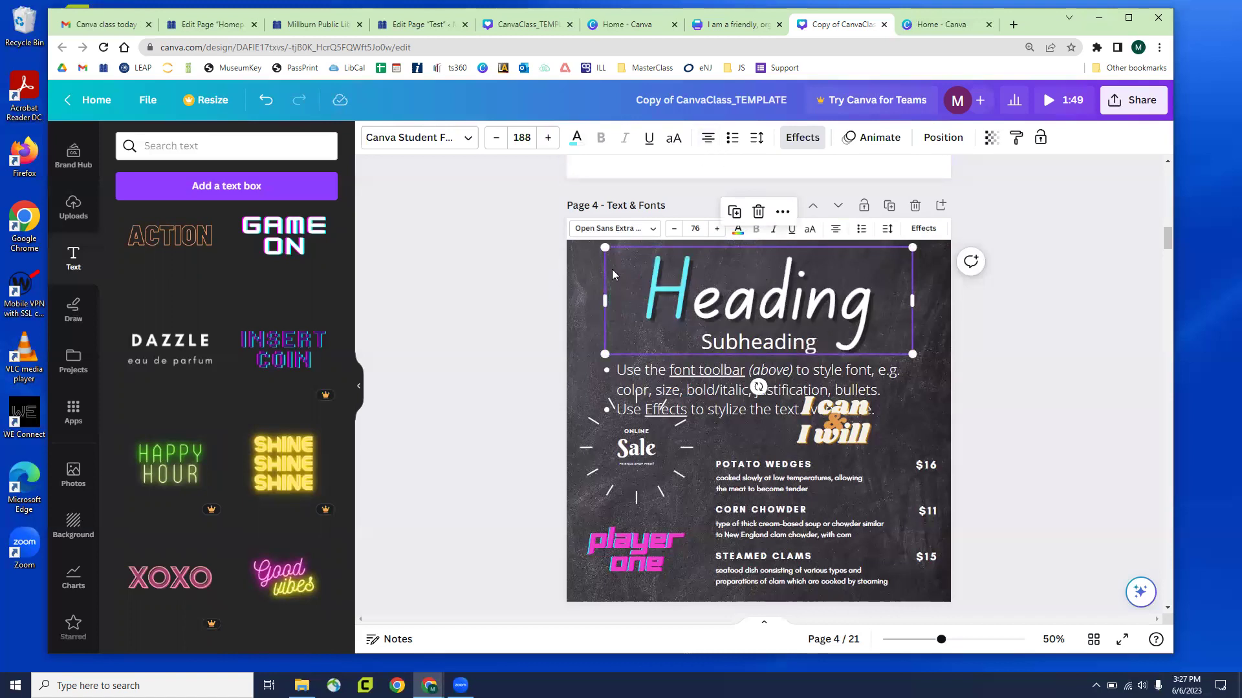
click(803, 138)
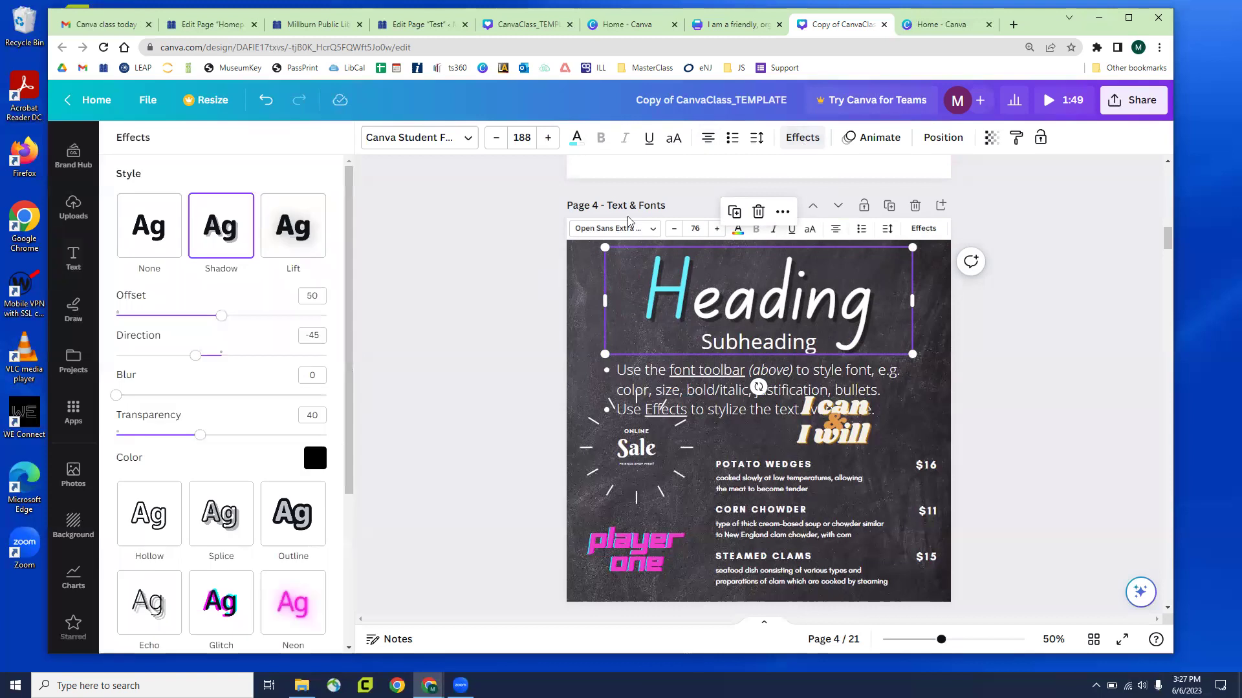
click(148, 235)
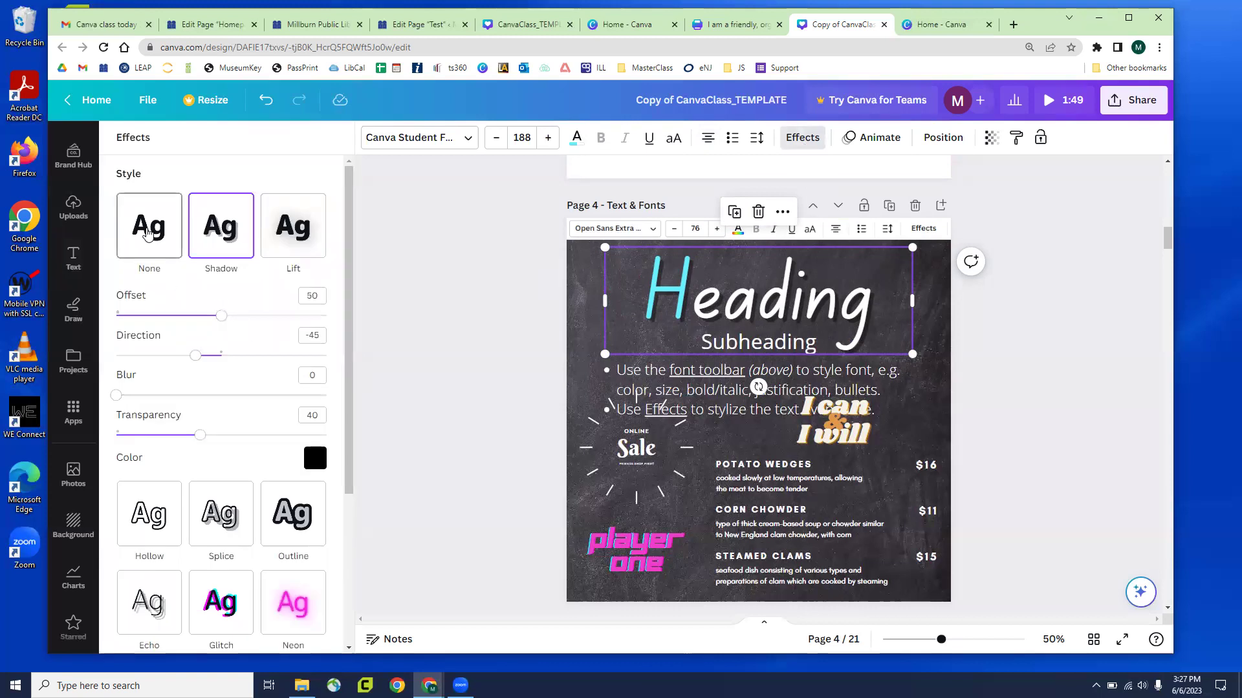
click(208, 240)
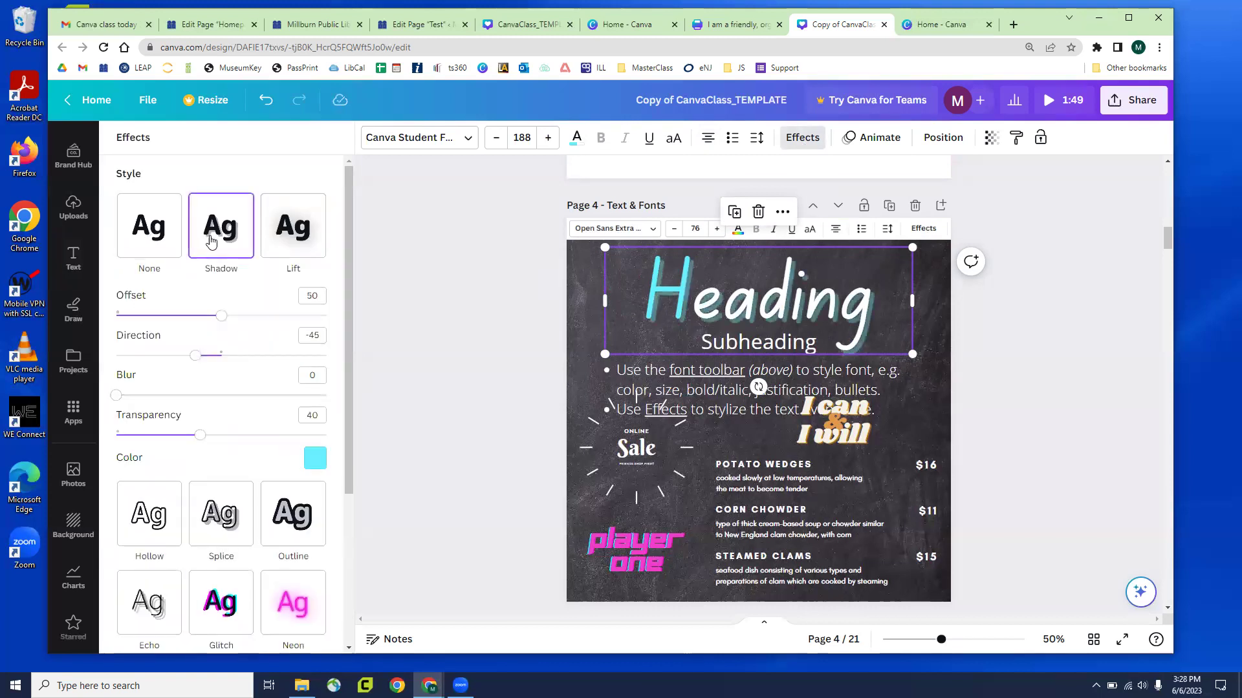
click(288, 242)
click(297, 367)
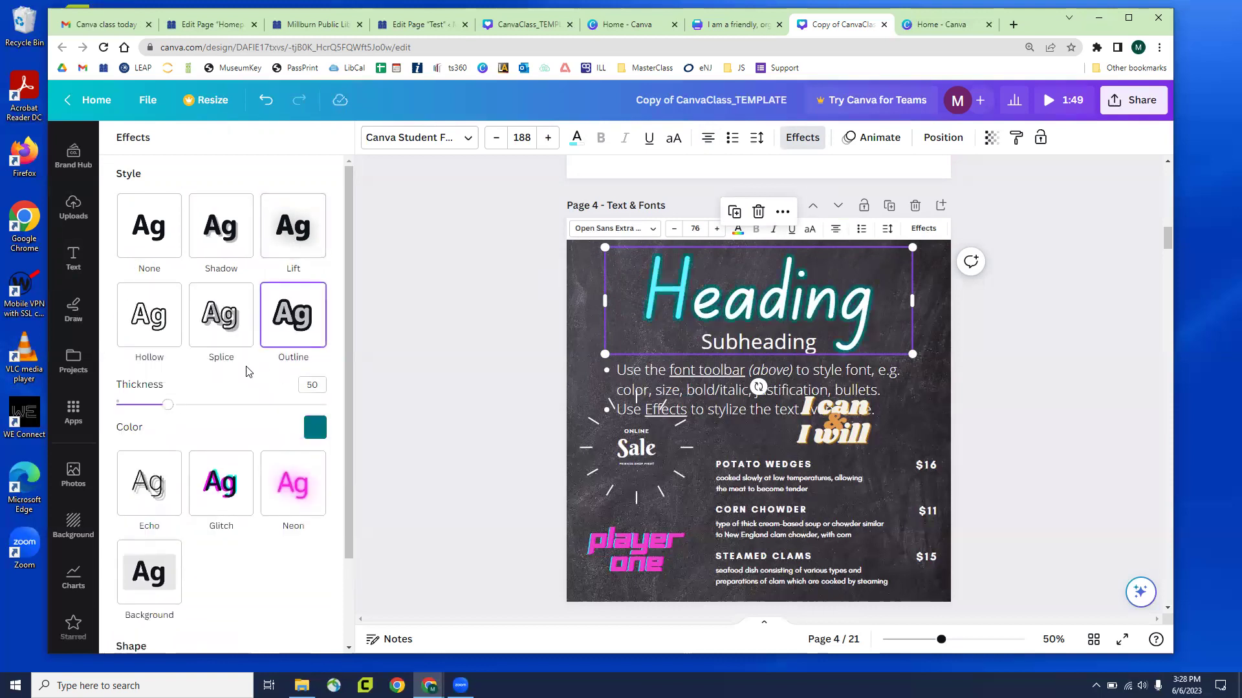
click(222, 317)
click(158, 319)
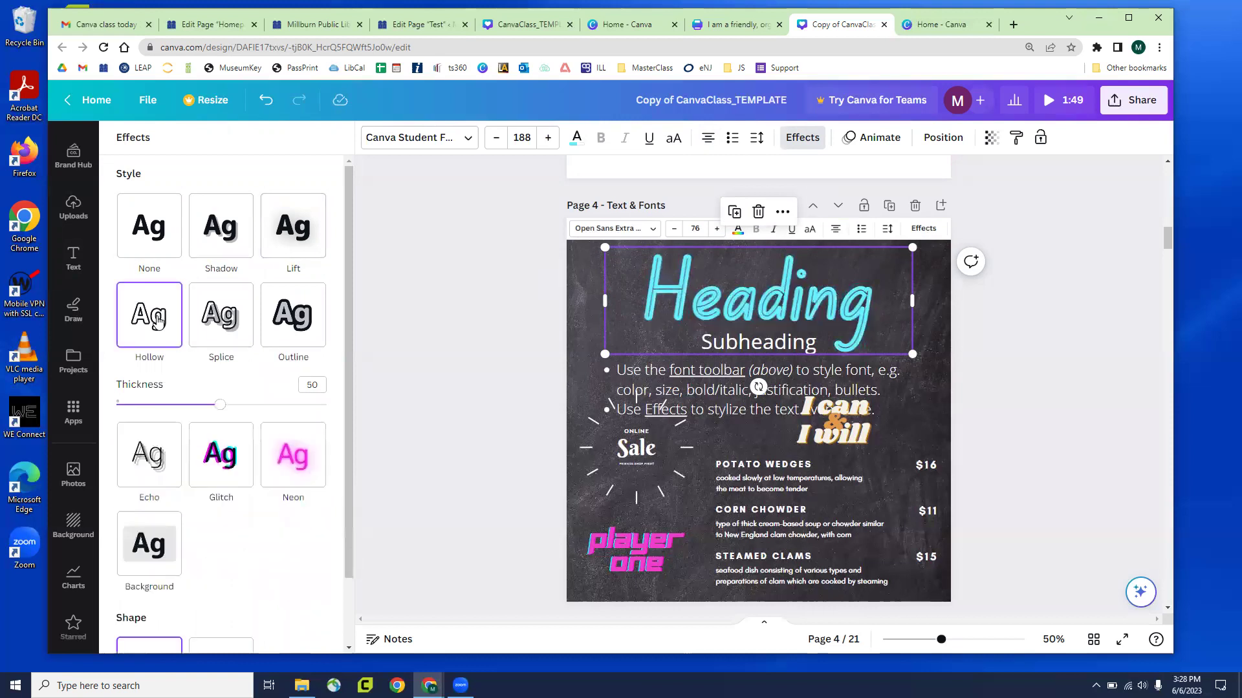
click(199, 324)
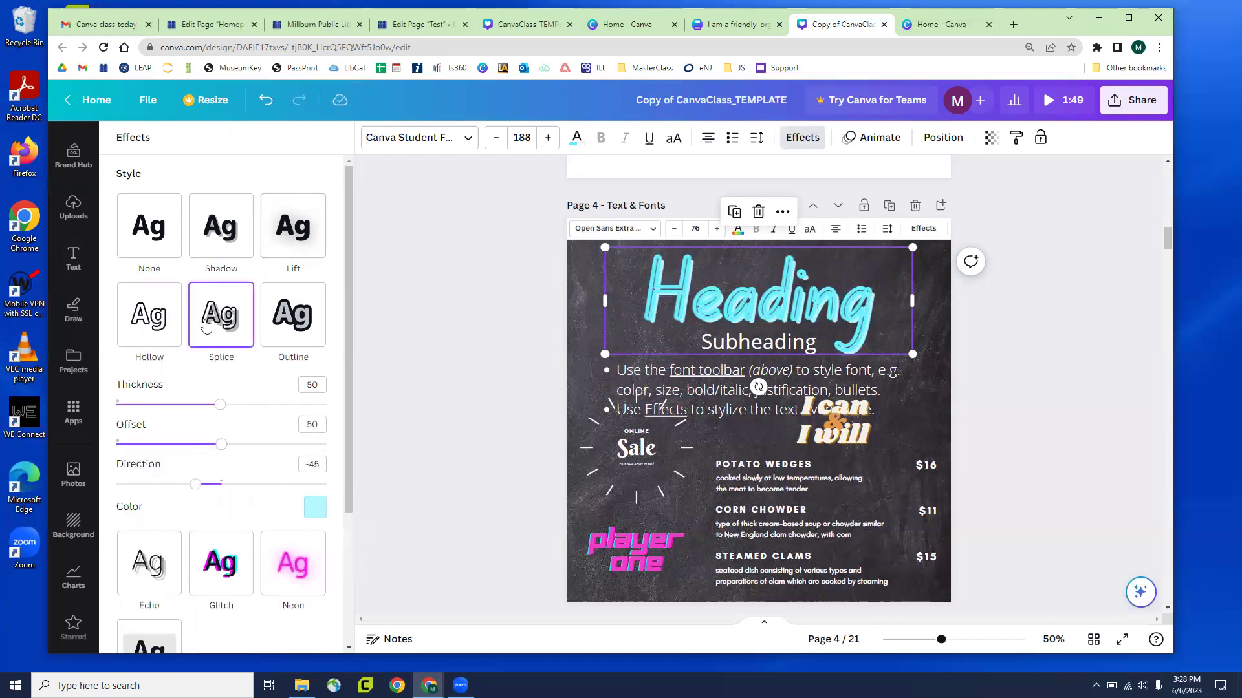
Set the Splice effect colour to red, thickness 22, with a reduced offset
click(310, 508)
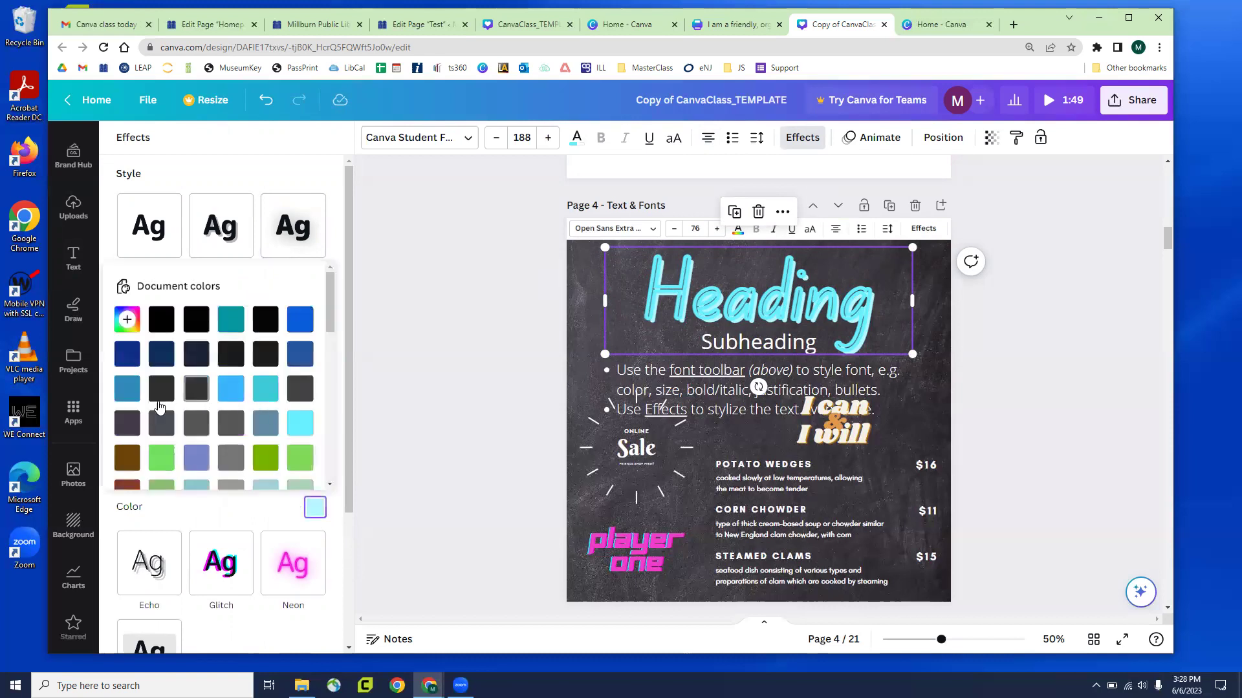
click(127, 463)
scroll(231, 414, down, 5)
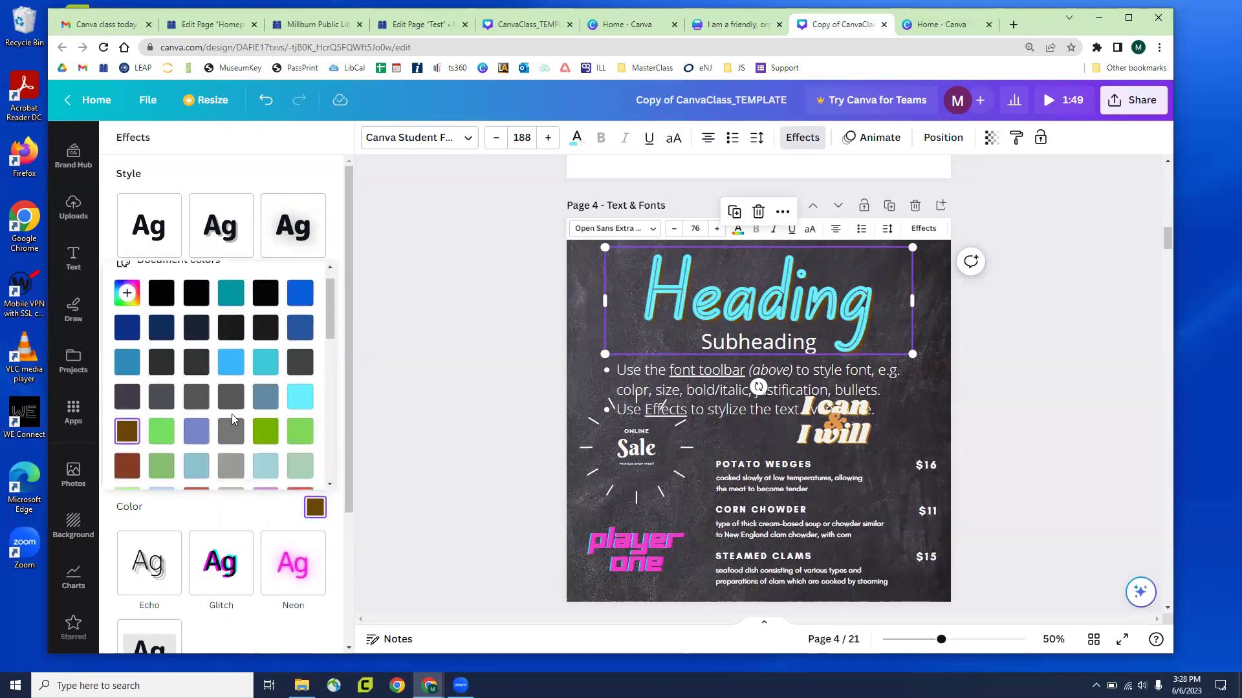
click(161, 337)
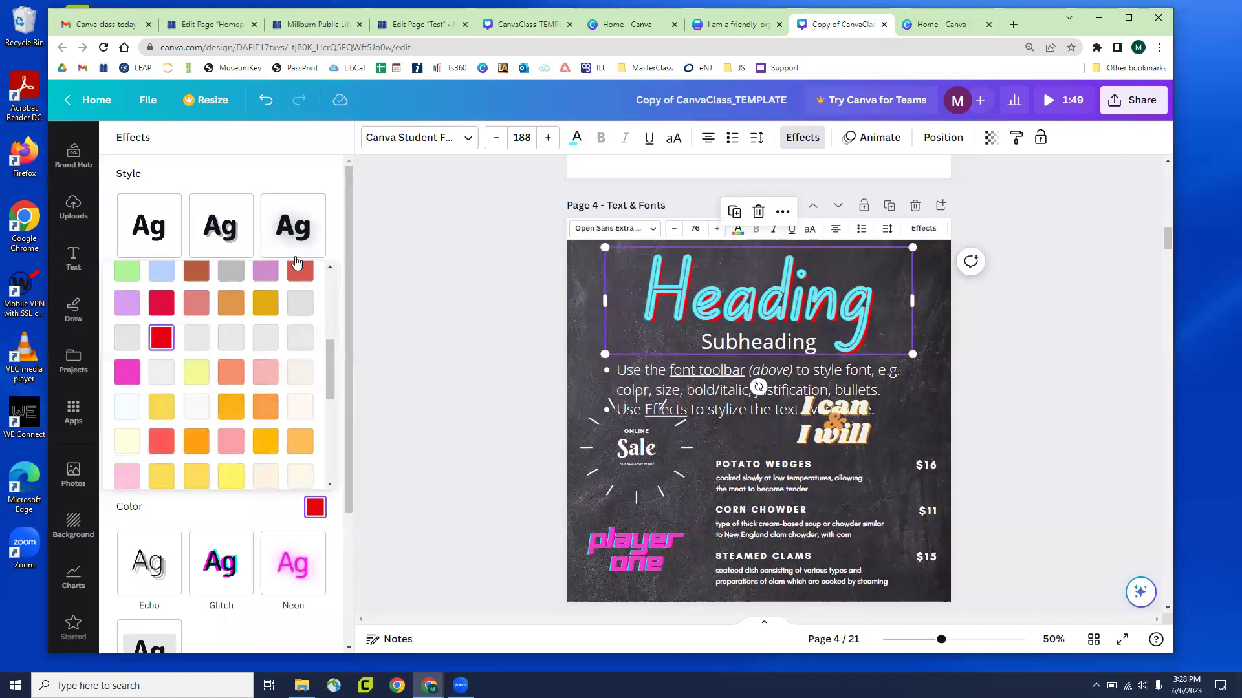
click(260, 165)
drag(220, 405, 160, 405)
mouse_move(221, 444)
mouse_down()
mouse_move(146, 444)
mouse_move(251, 444)
mouse_move(207, 445)
mouse_up()
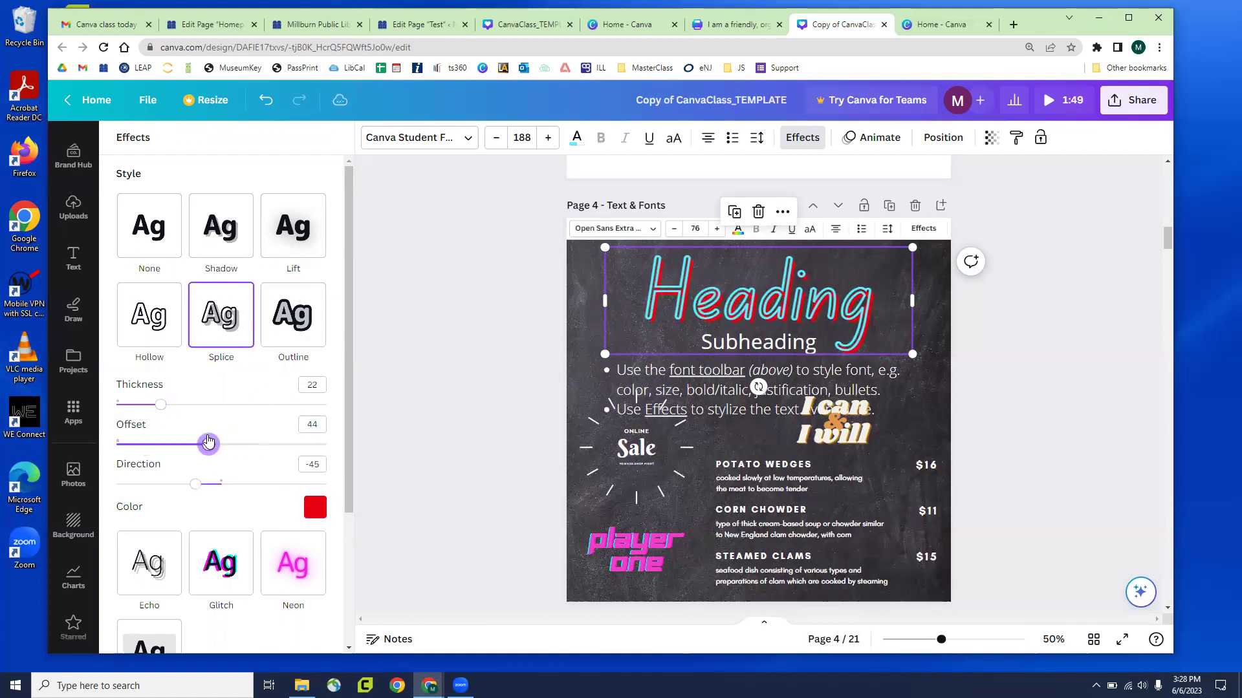
Switch the Heading to the Neon effect with intensity raised to 80
scroll(174, 434, down, 3)
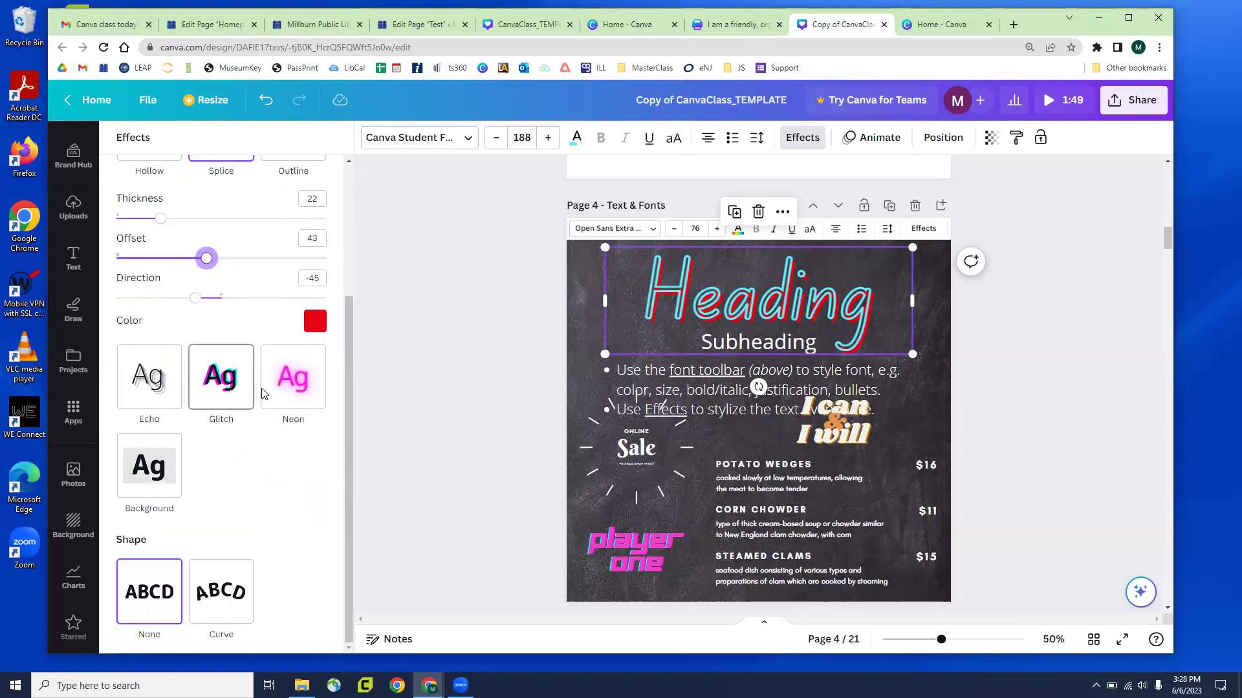
click(309, 388)
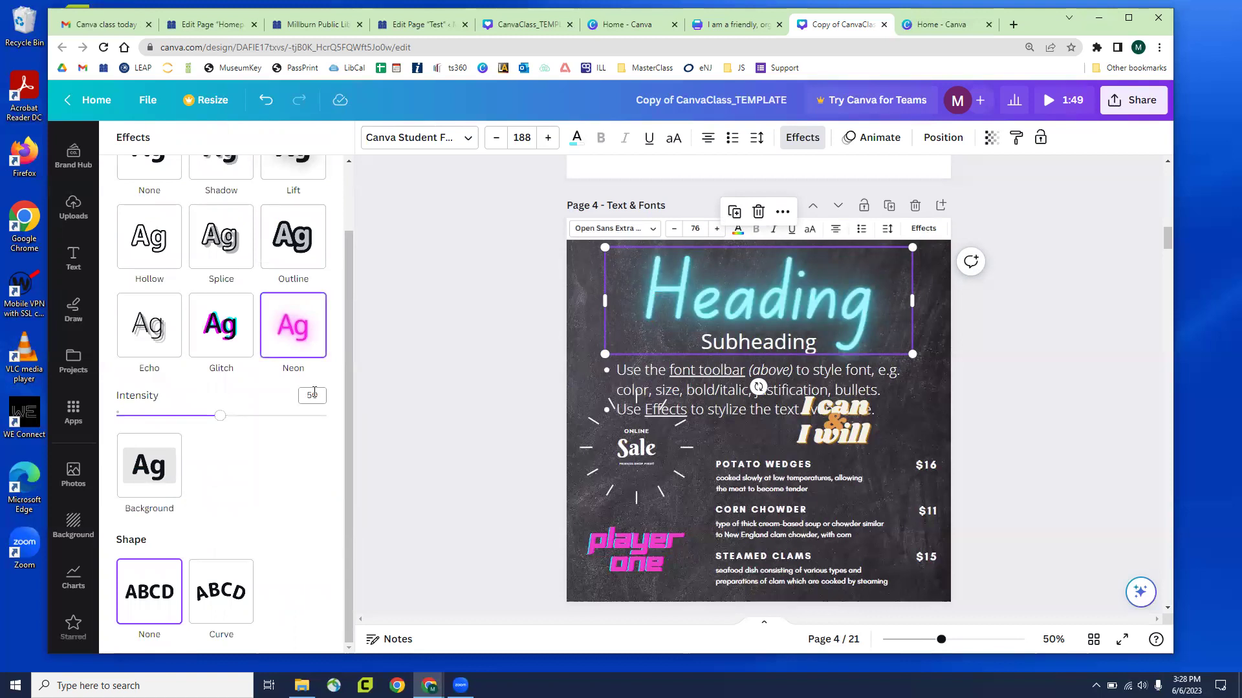
drag(174, 421, 203, 417)
click(575, 138)
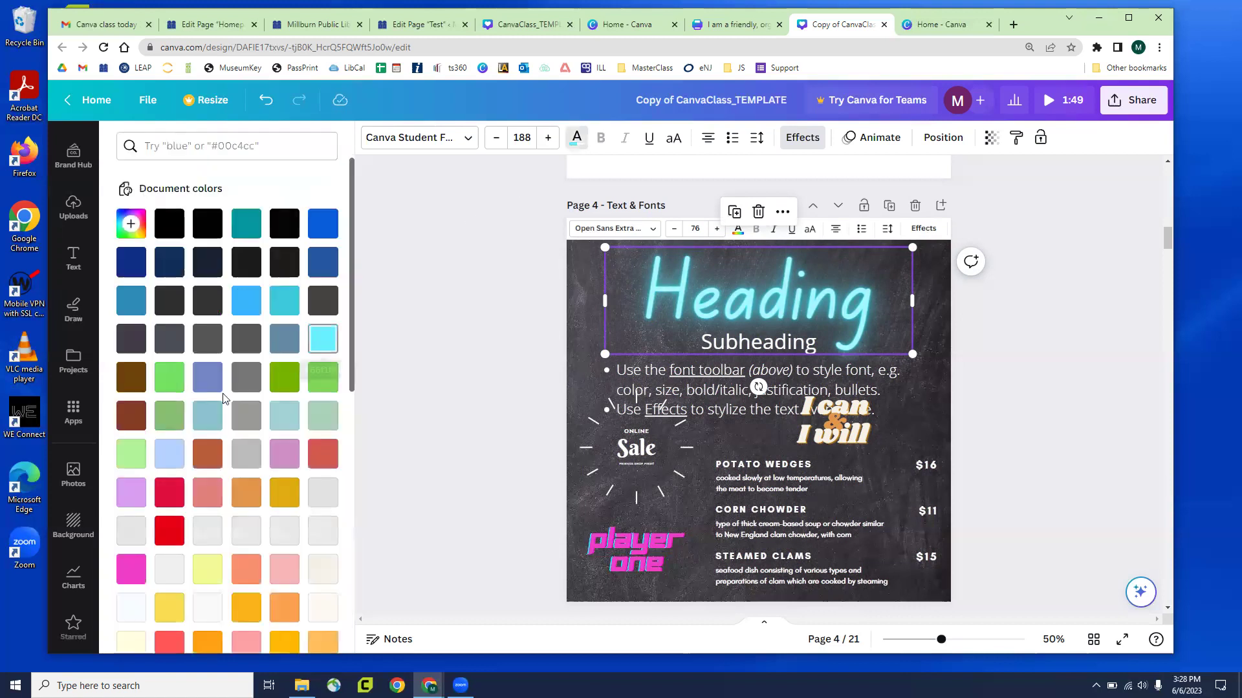
Color the neon Heading green and change its font to Futura at size 188
click(168, 530)
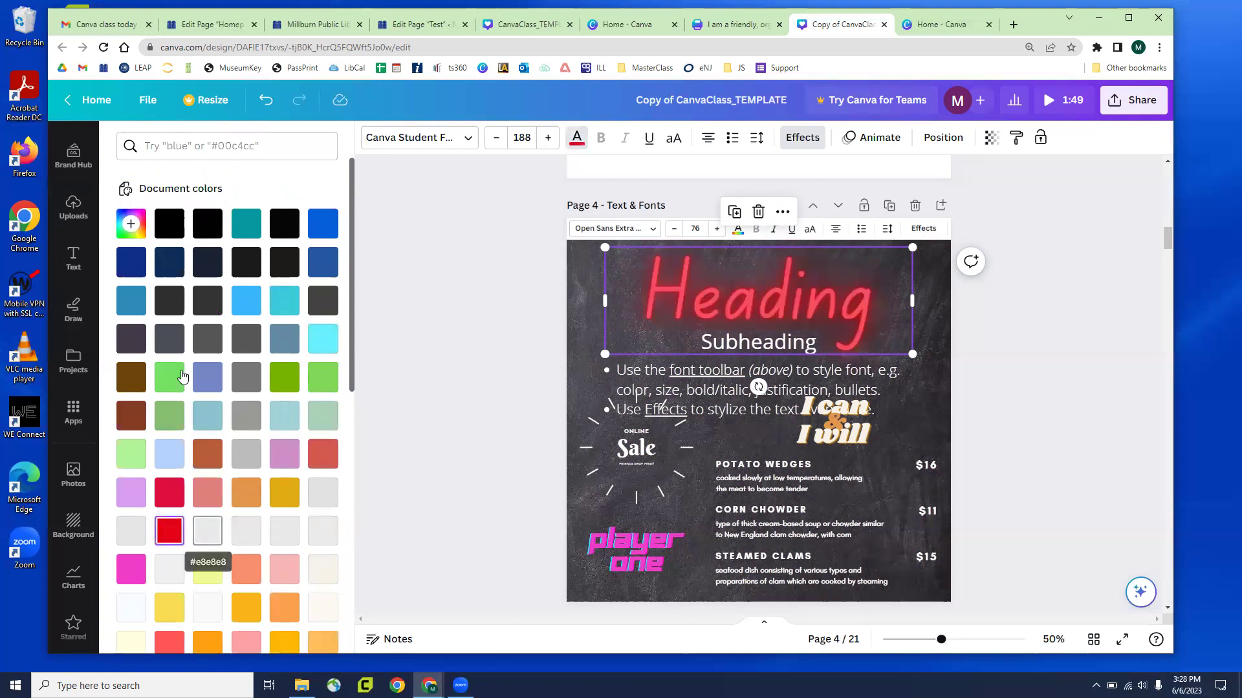
click(166, 373)
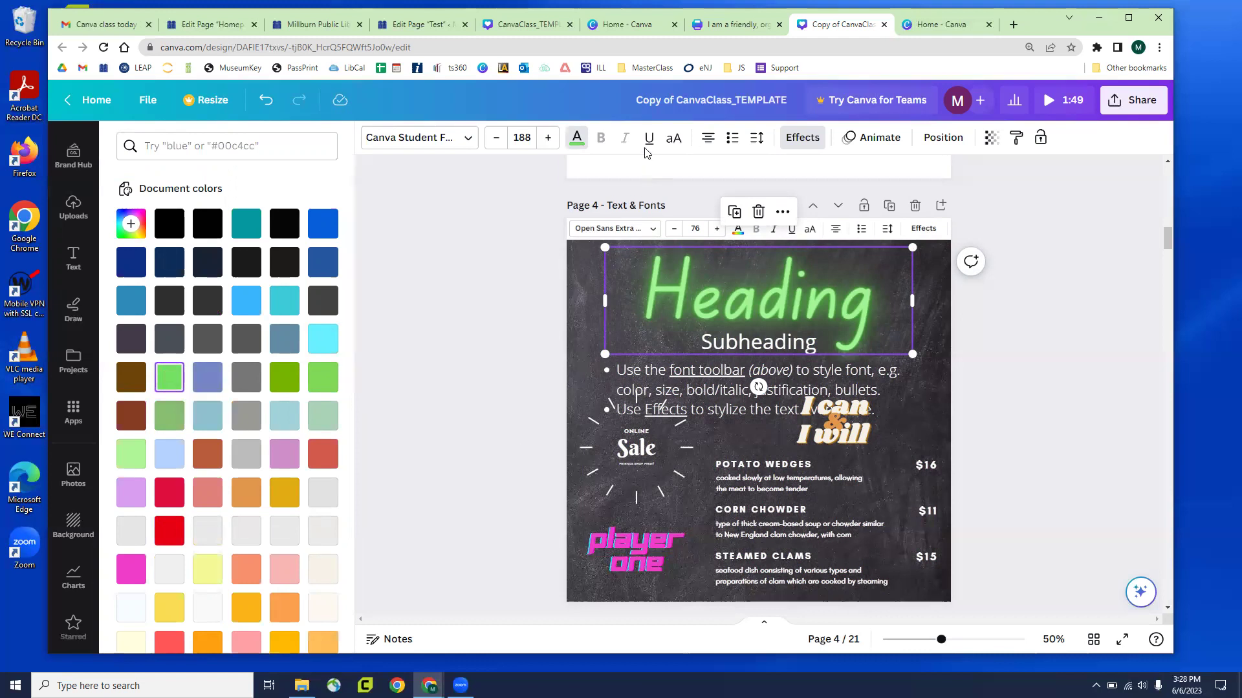
click(464, 143)
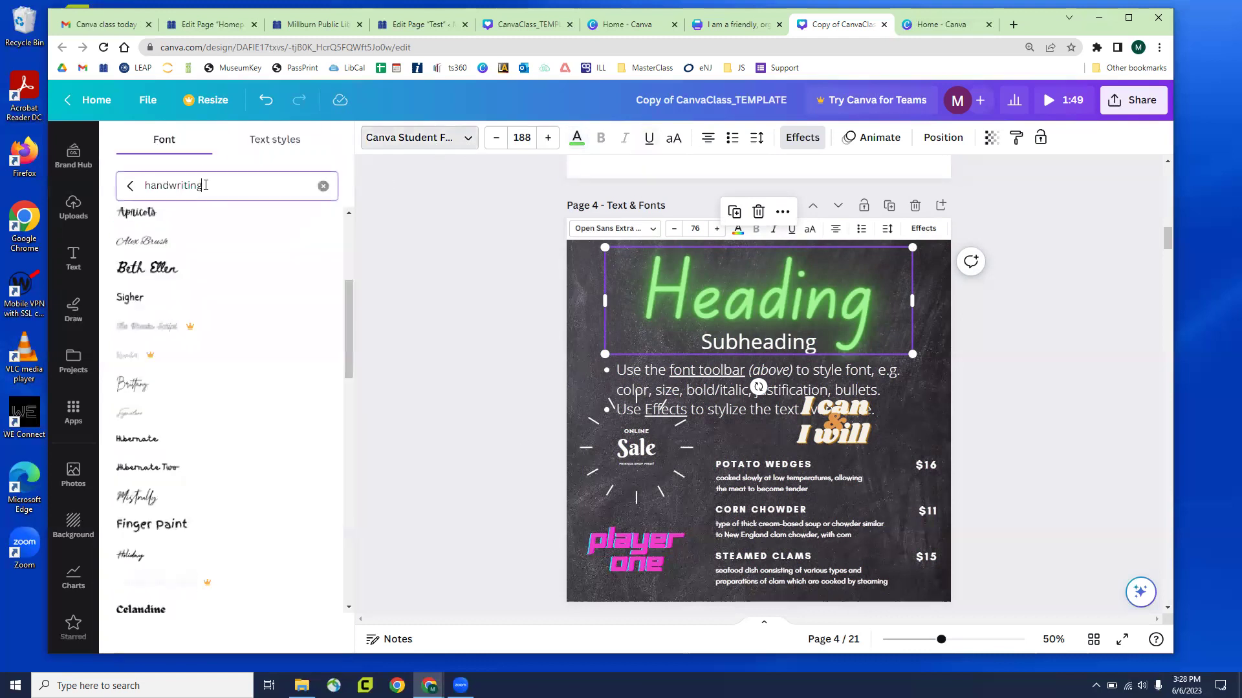
double_click(206, 186)
key(BackSpace)
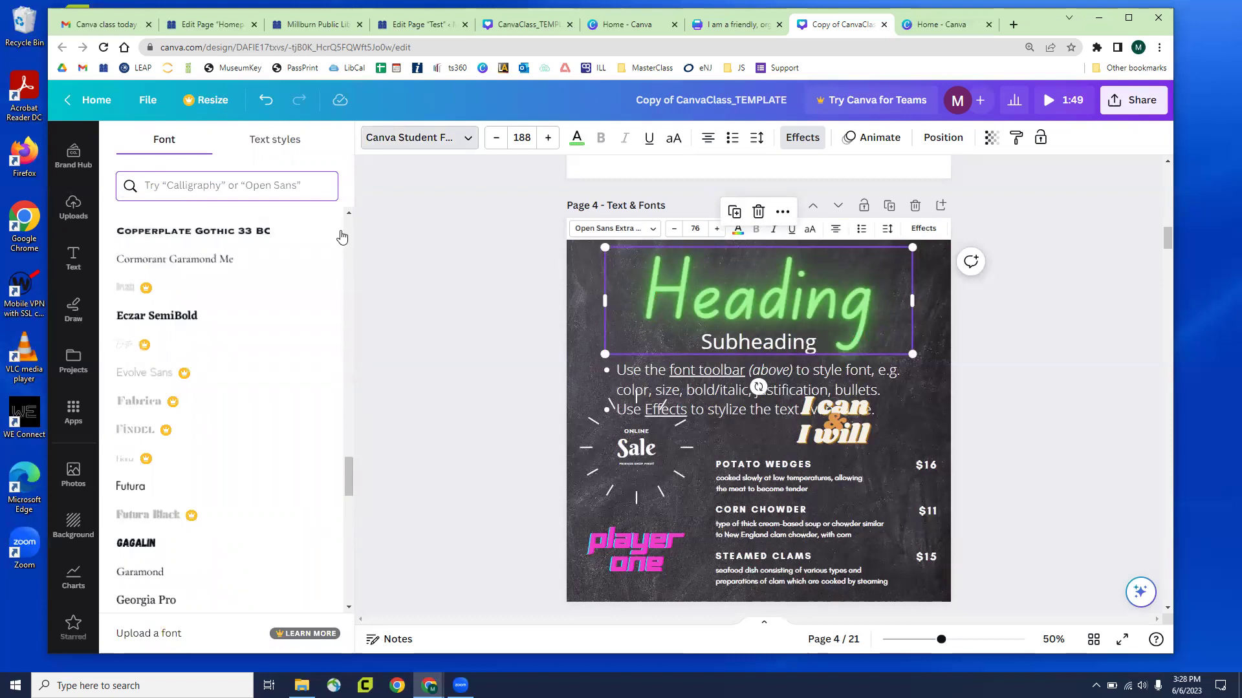
click(161, 488)
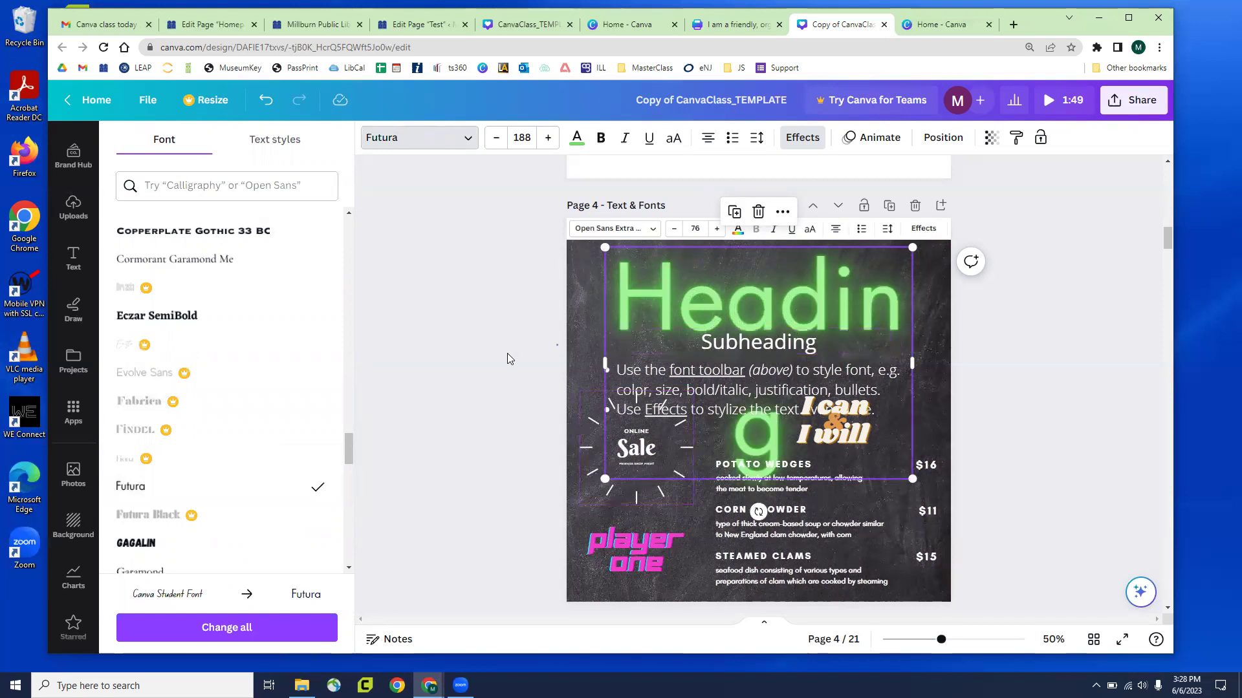
click(74, 258)
scroll(222, 409, down, 8)
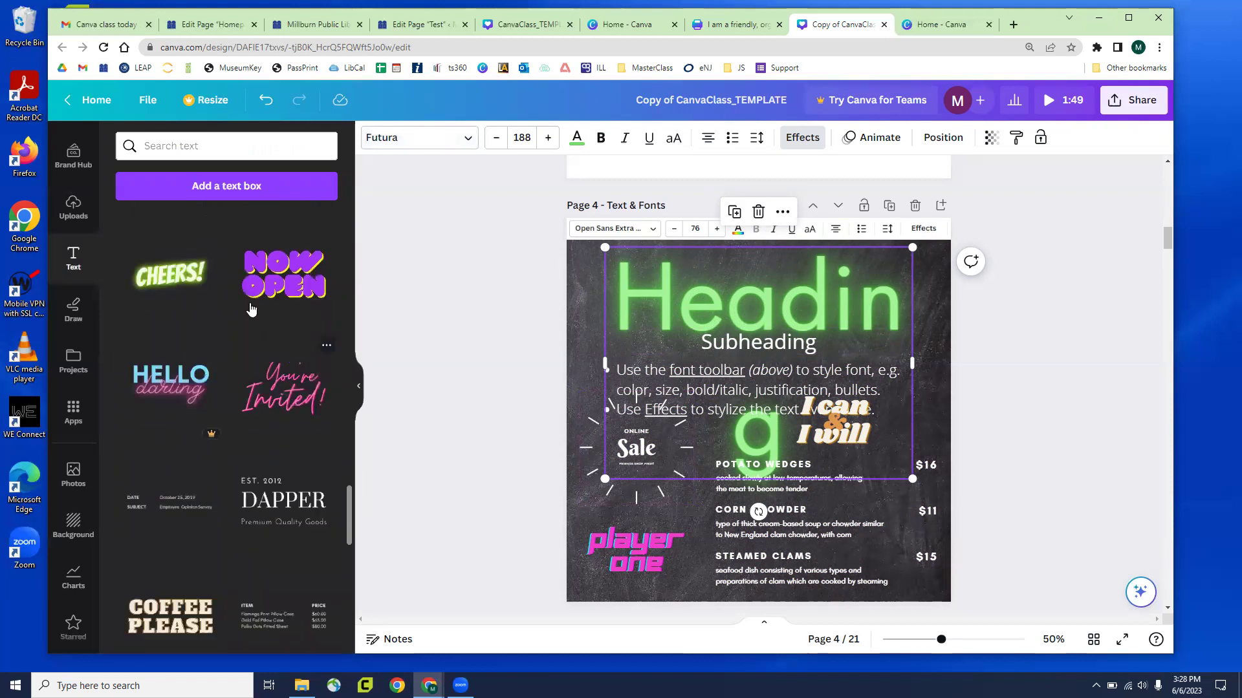
Add the NOW OPEN text combo to Page 4 and shift it left and slightly down
click(265, 285)
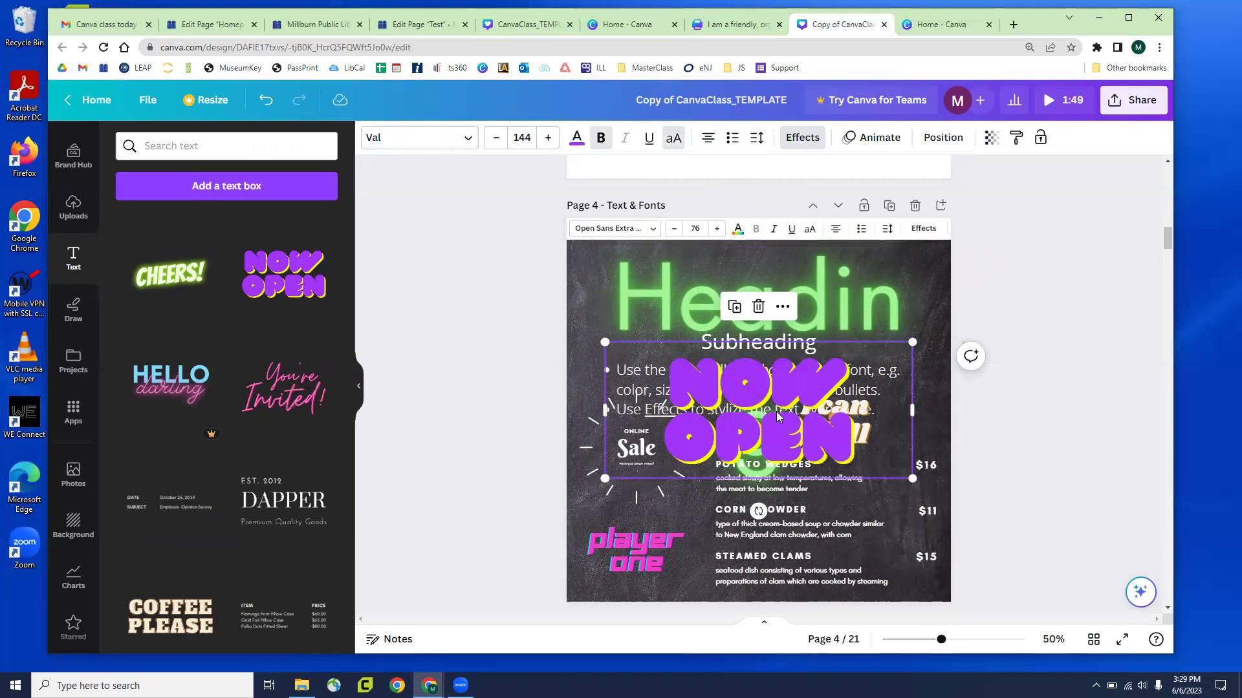
click(795, 138)
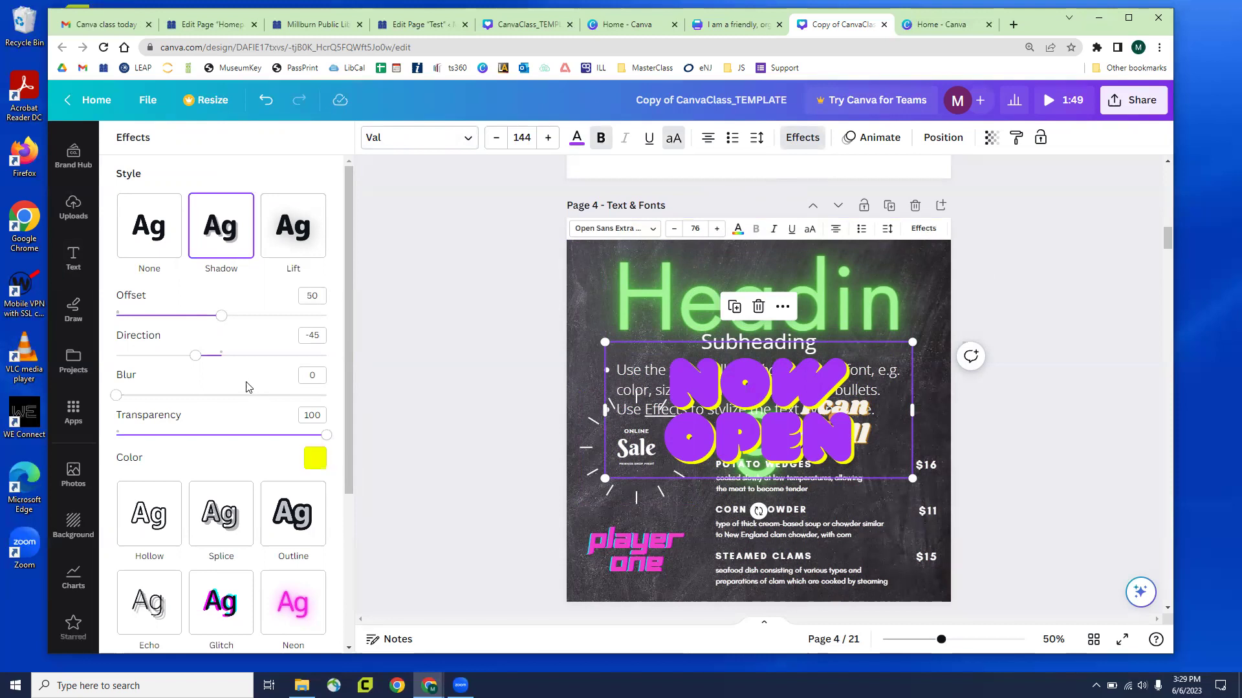
click(411, 145)
click(73, 258)
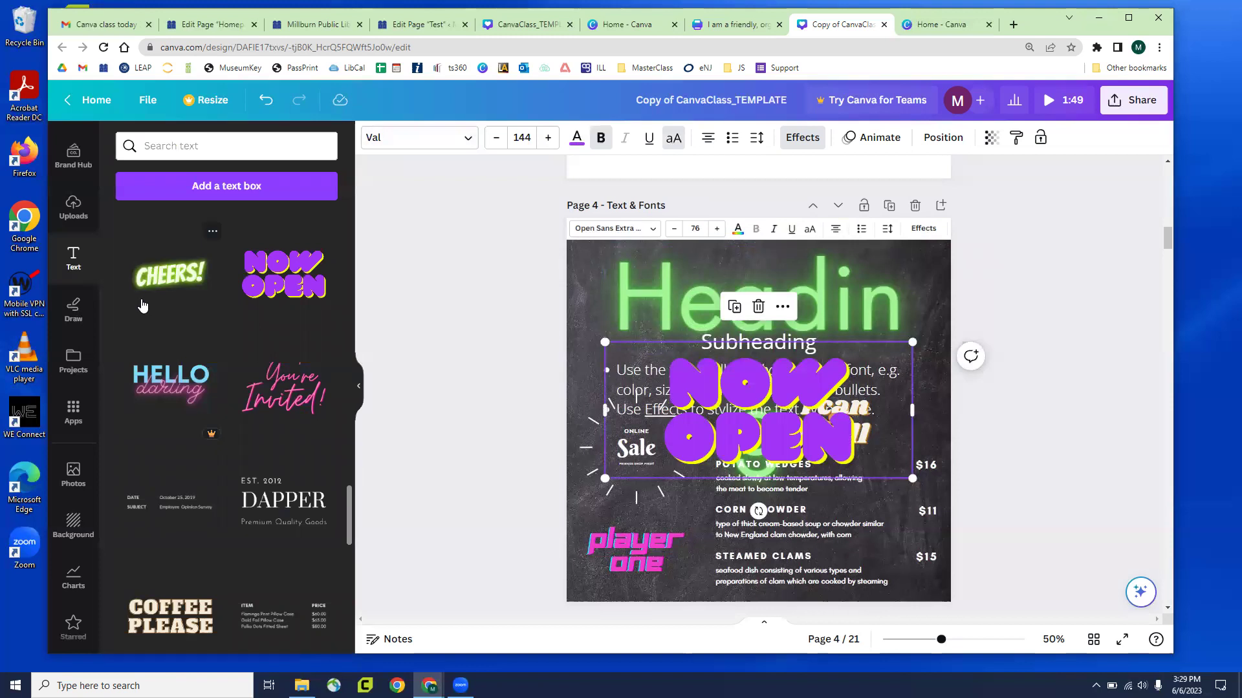
drag(724, 404, 698, 412)
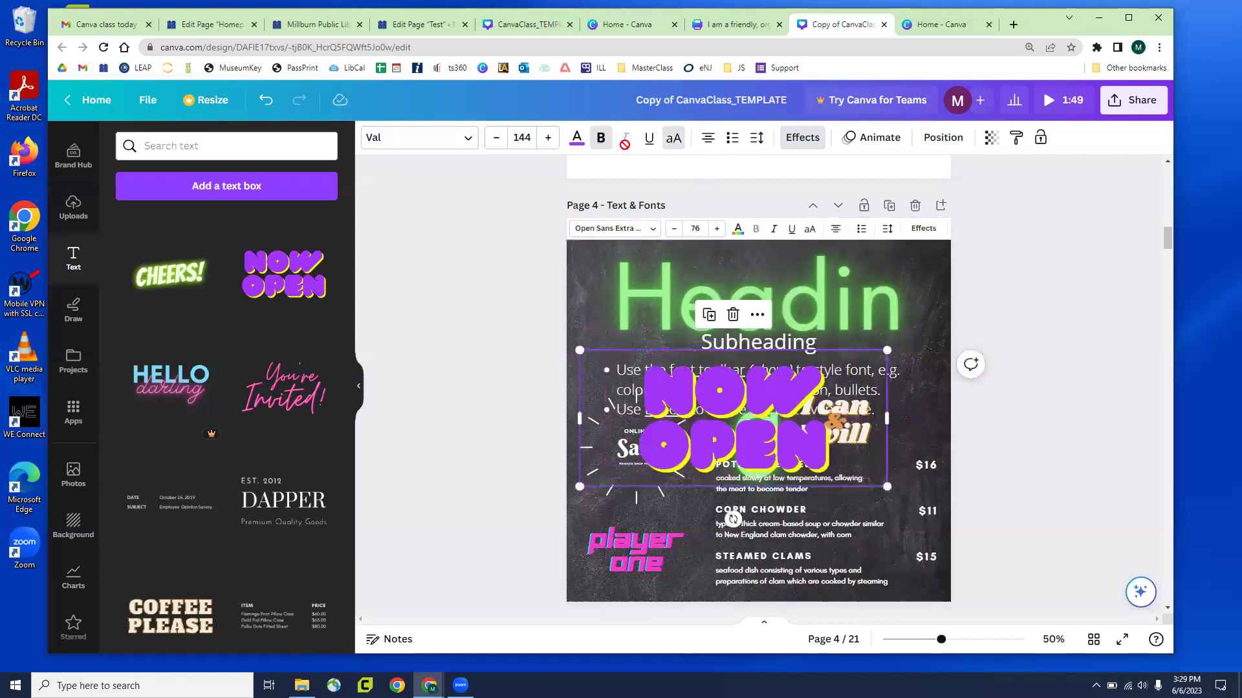
Recolor the NOW OPEN text light blue, then a darker blue
click(576, 138)
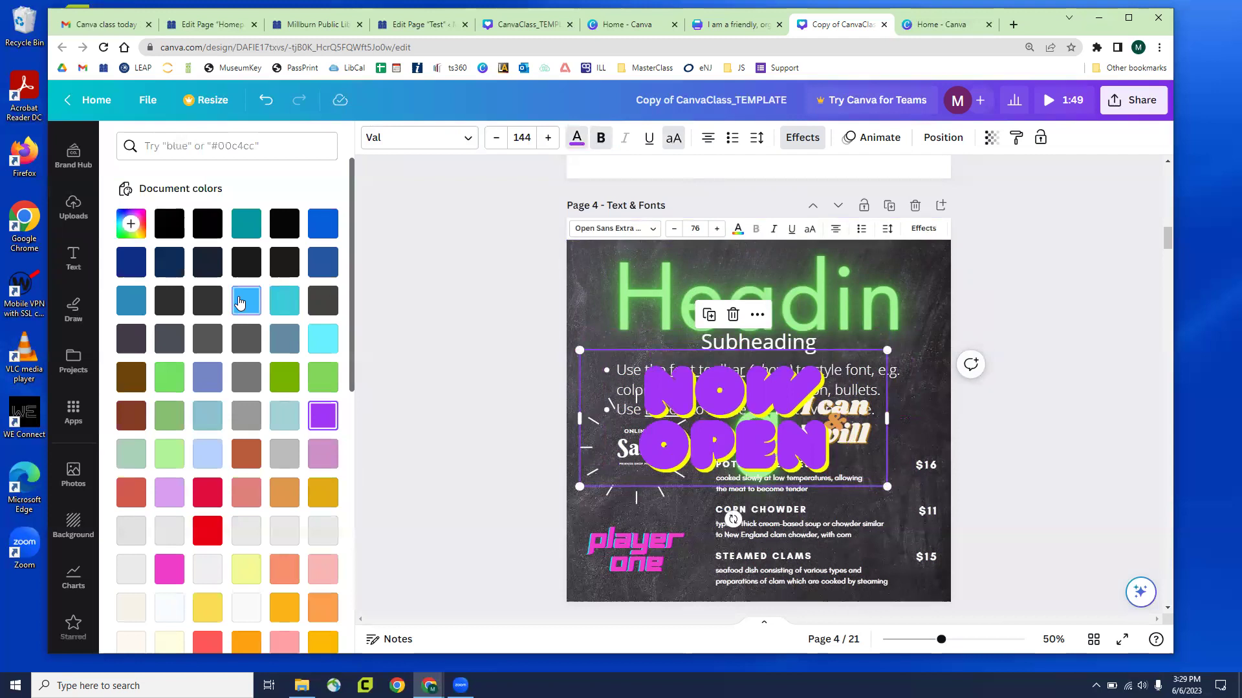
click(240, 302)
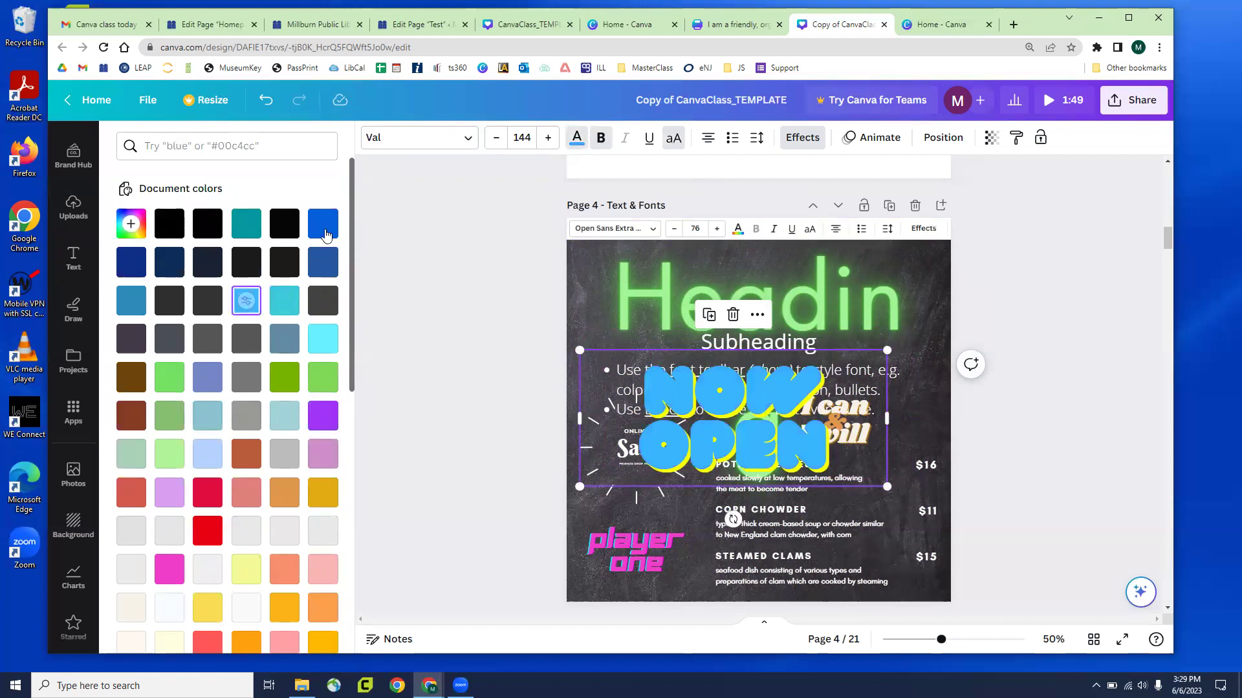
click(323, 227)
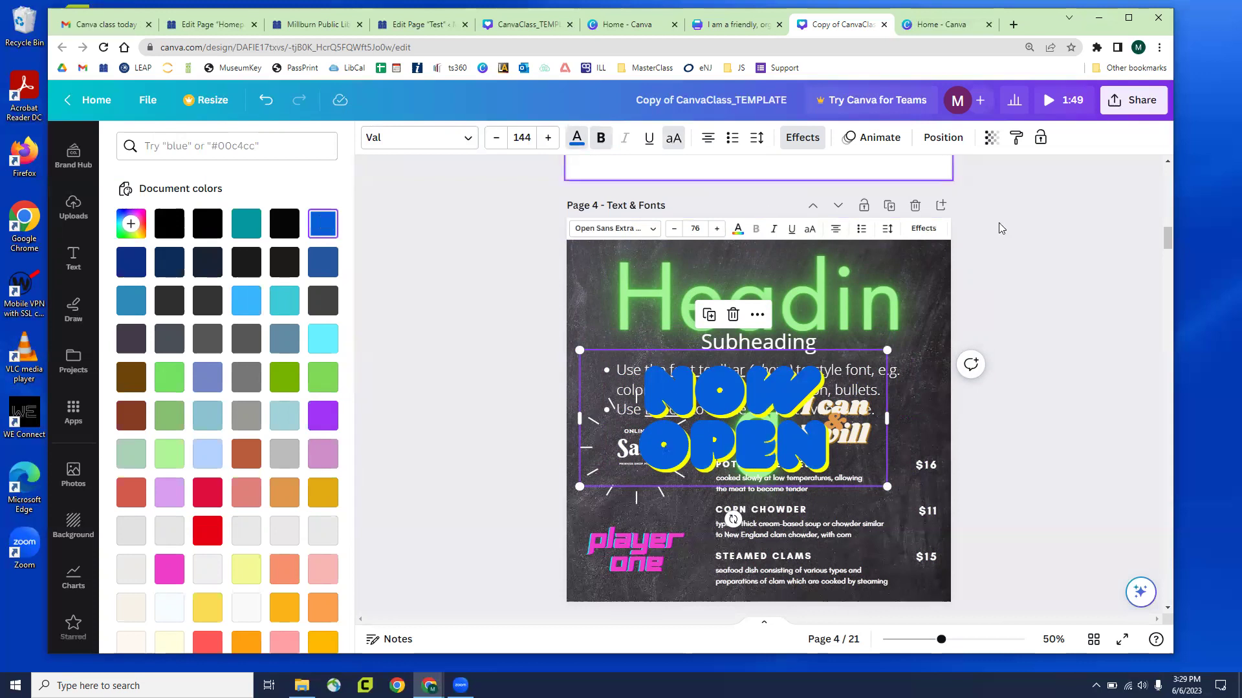
click(776, 446)
Delete the NOW OPEN text from the page
key(BackSpace)
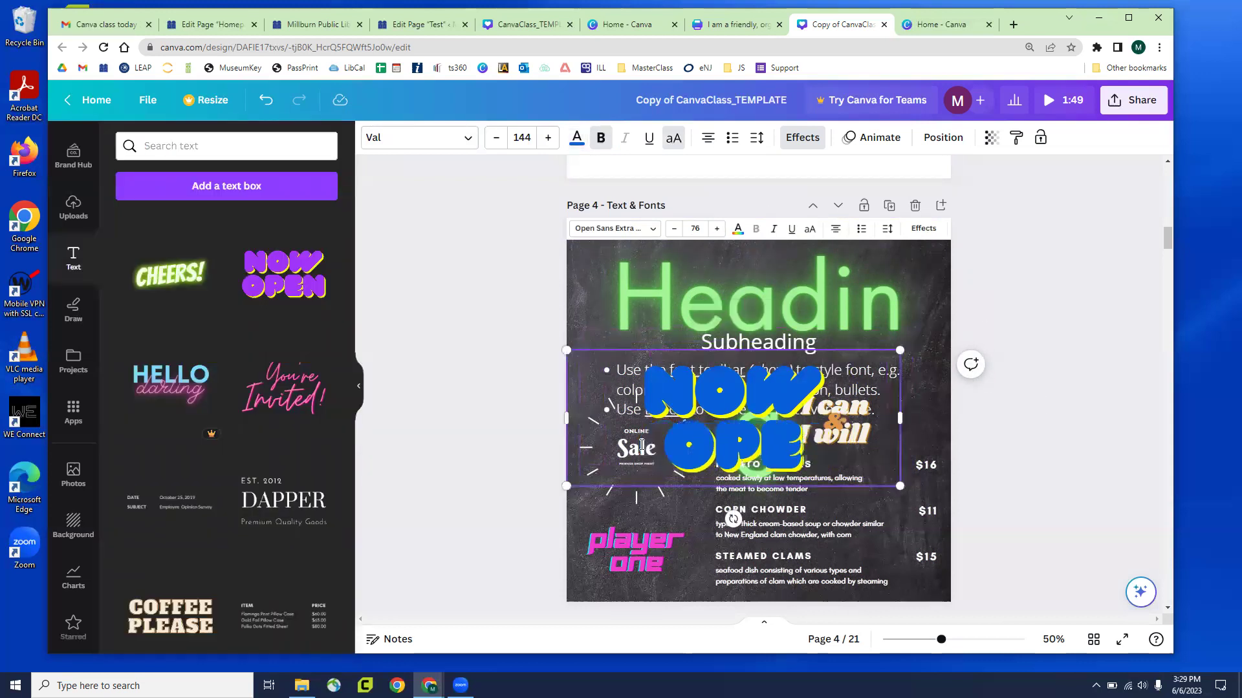
key(Escape)
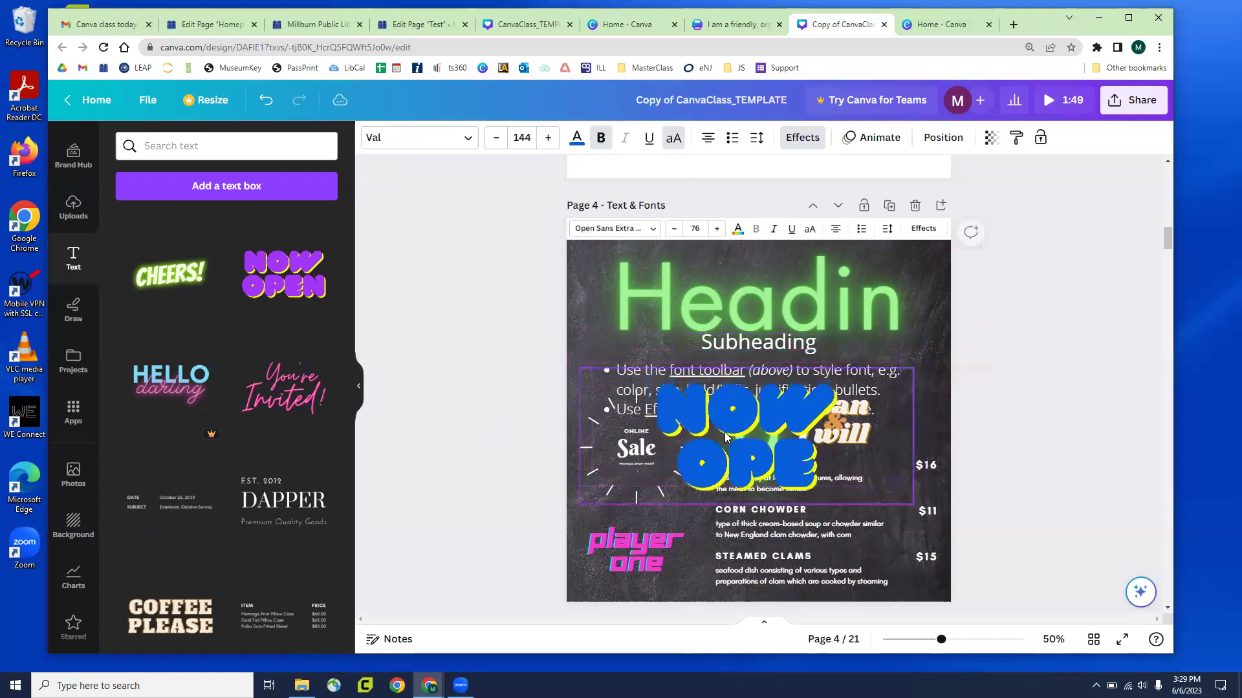
key(Delete)
Shrink the neon heading to about size 135 and widen its box so 'Heading' fits one line
click(761, 316)
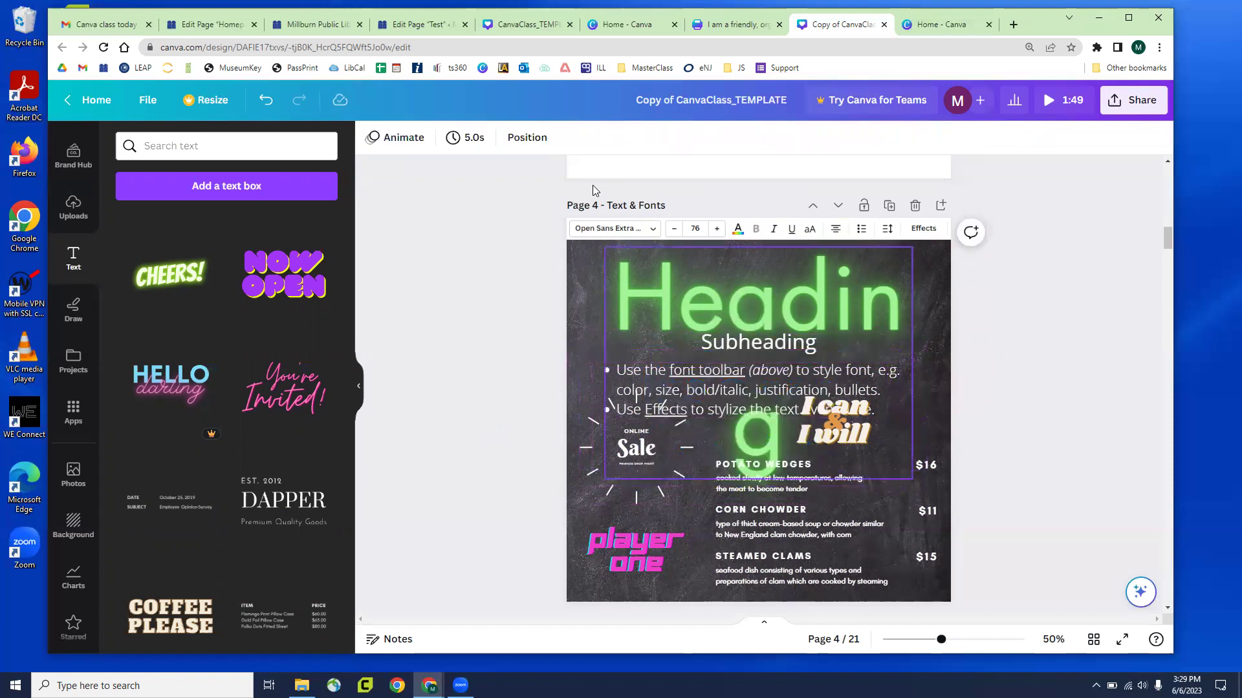
click(497, 137)
click(496, 137)
click(496, 138)
click(497, 138)
drag(912, 469, 825, 406)
drag(825, 326, 904, 326)
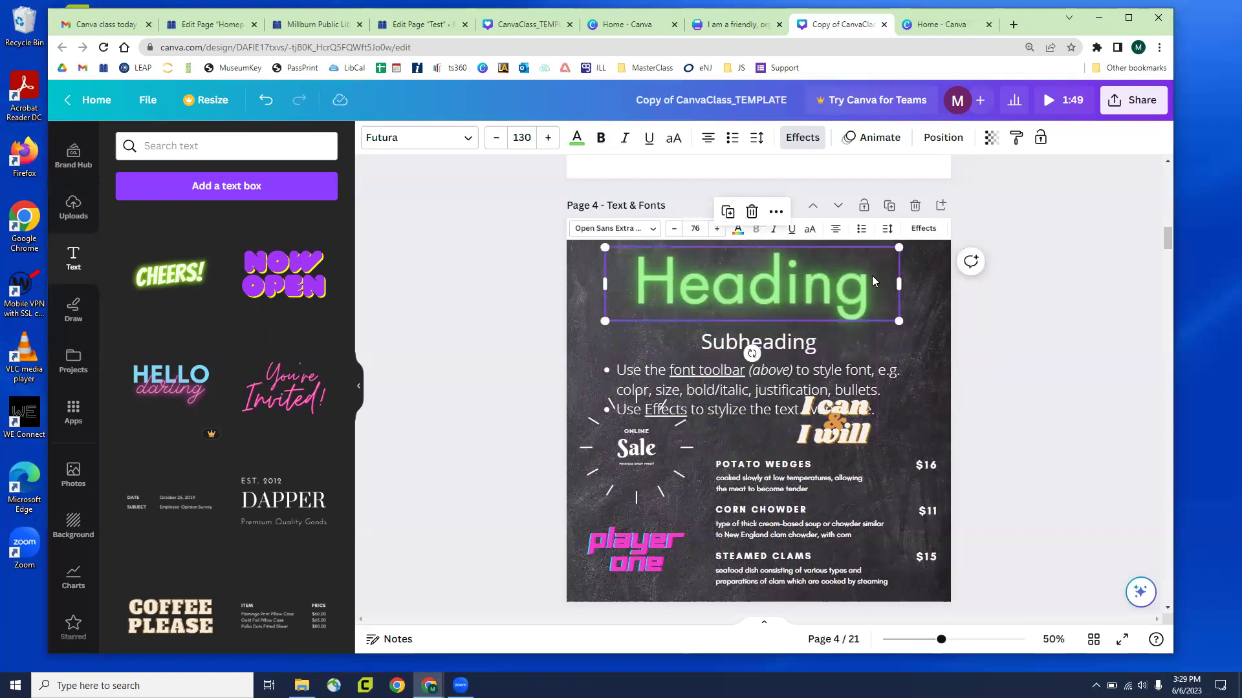
drag(608, 322, 603, 360)
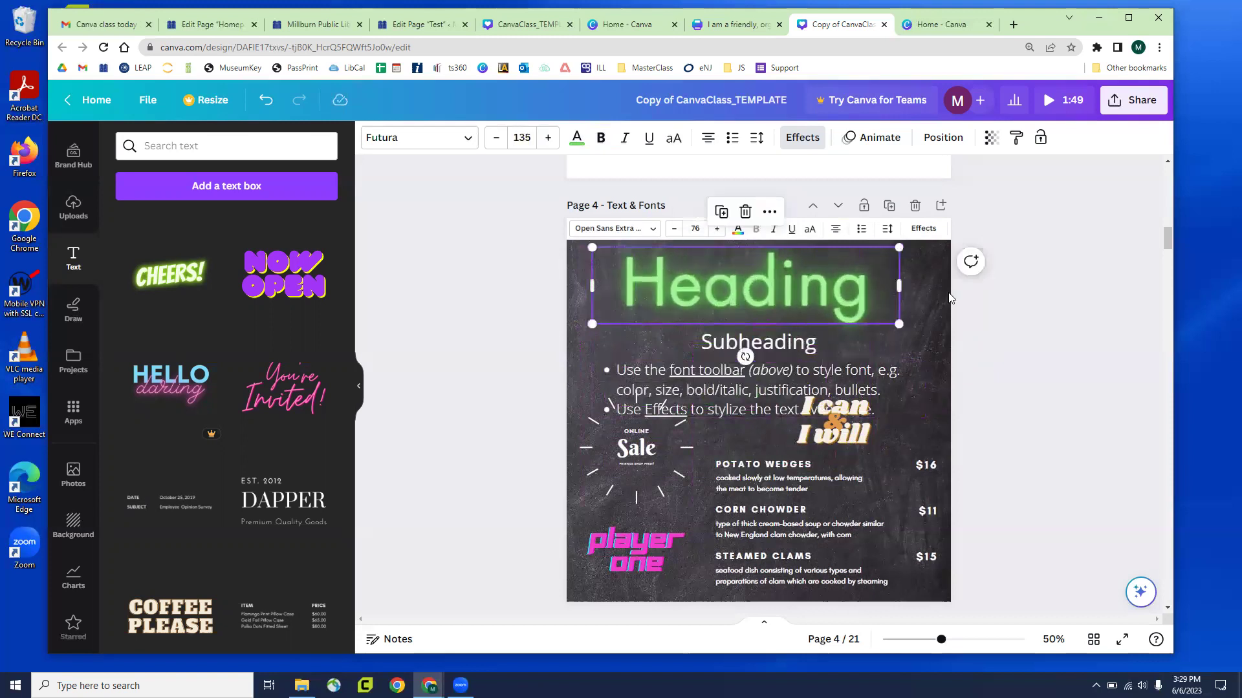
mouse_move(942, 289)
mouse_down()
mouse_move(1082, 271)
mouse_move(757, 290)
mouse_move(932, 297)
mouse_move(804, 288)
mouse_move(924, 286)
mouse_up()
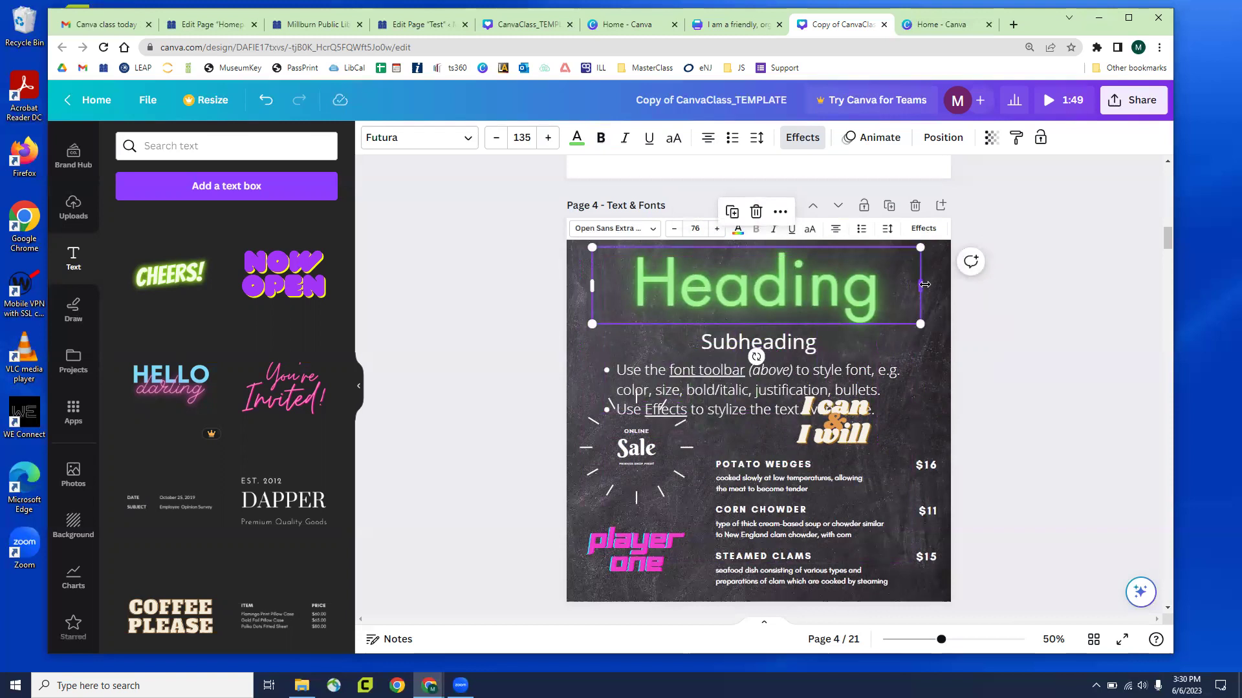
click(1000, 389)
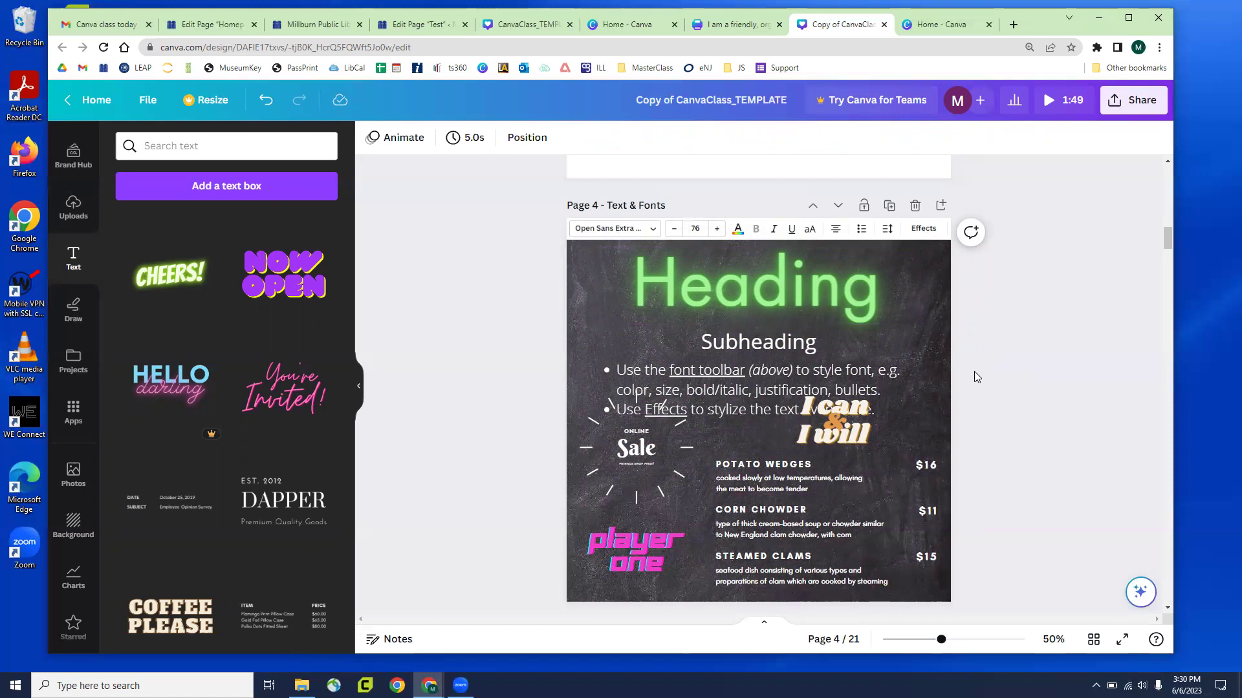
Move the bullet text up and left and enlarge the I can & I will graphic
scroll(972, 369, down, 4)
scroll(972, 369, up, 2)
scroll(794, 343, up, 2)
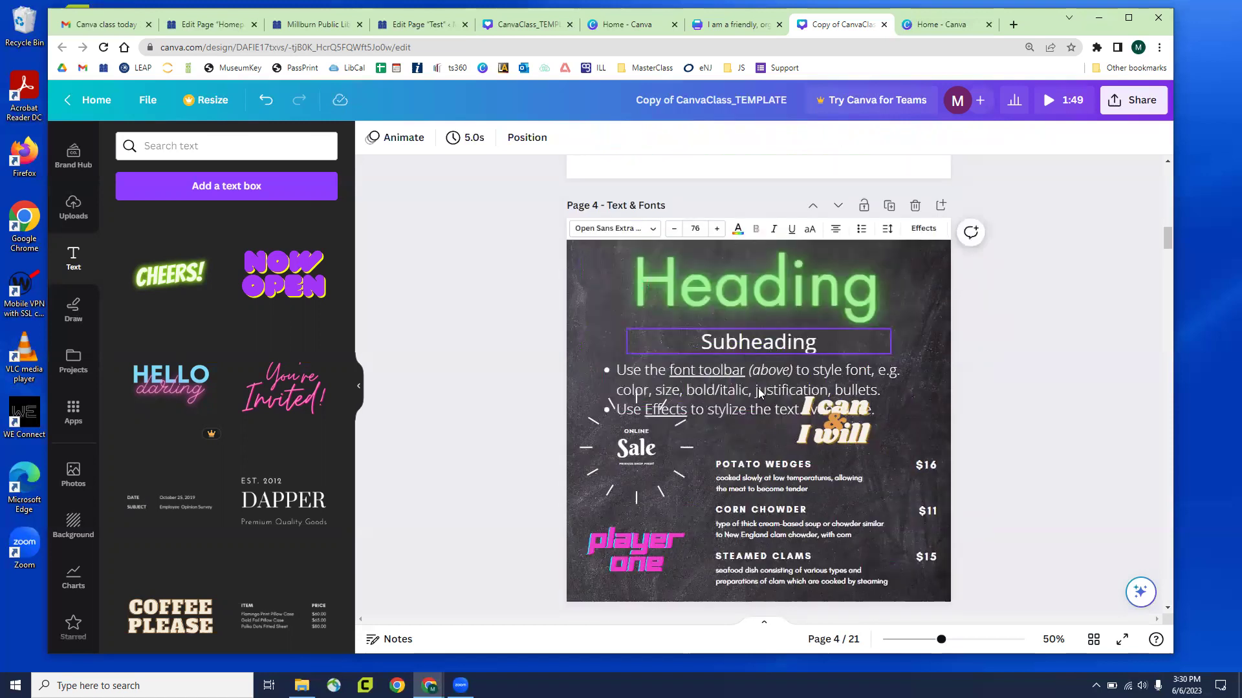
drag(713, 375, 637, 314)
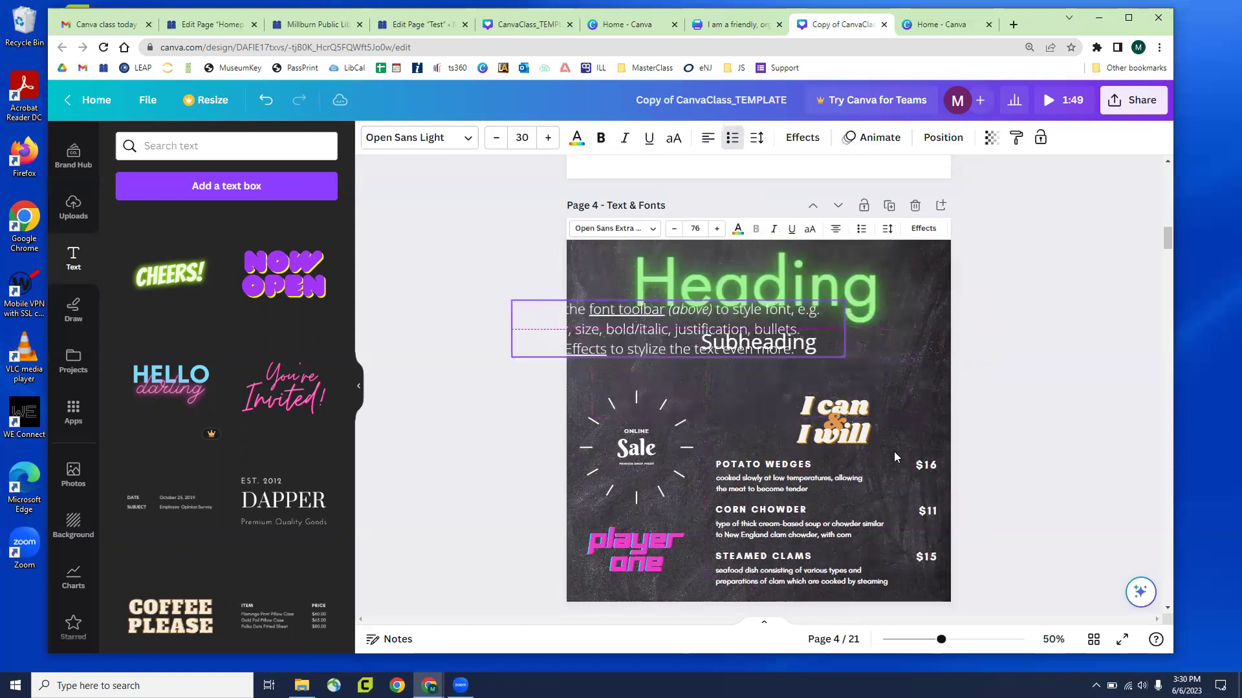
drag(829, 411, 785, 390)
drag(844, 432, 873, 403)
Enlarge the menu group and reposition it further right and down
drag(812, 473, 814, 451)
drag(675, 390, 652, 388)
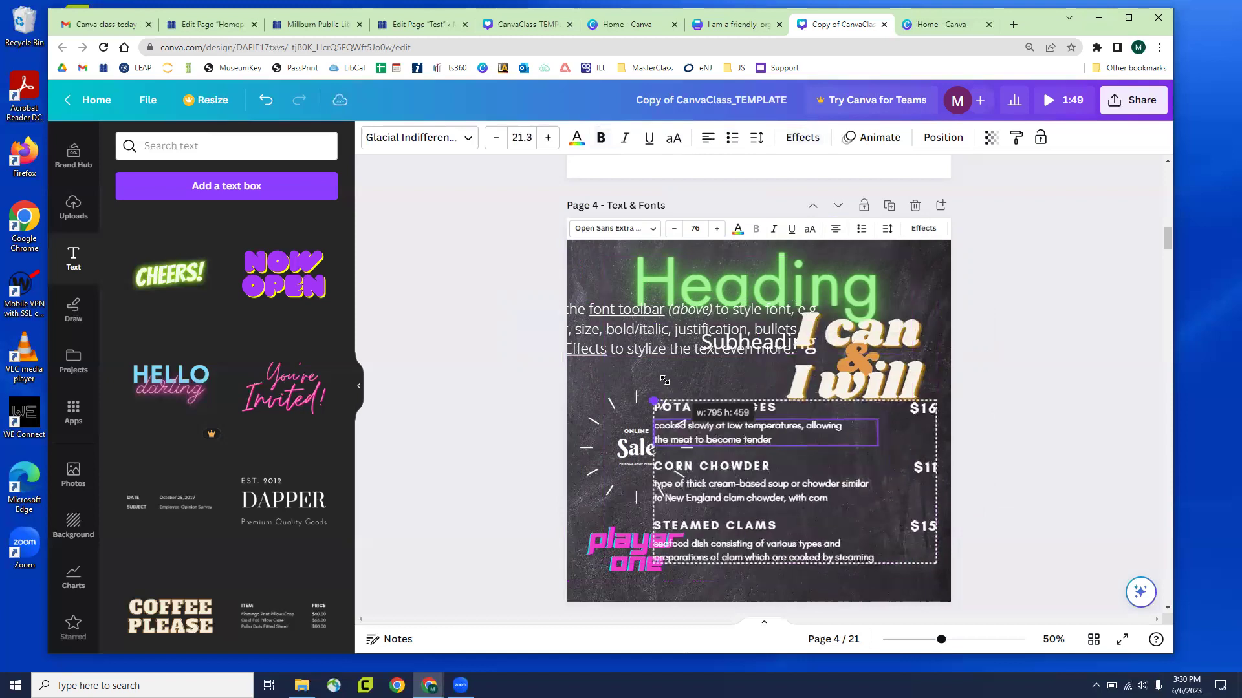
mouse_move(777, 471)
mouse_down()
mouse_move(816, 486)
mouse_move(772, 453)
mouse_up()
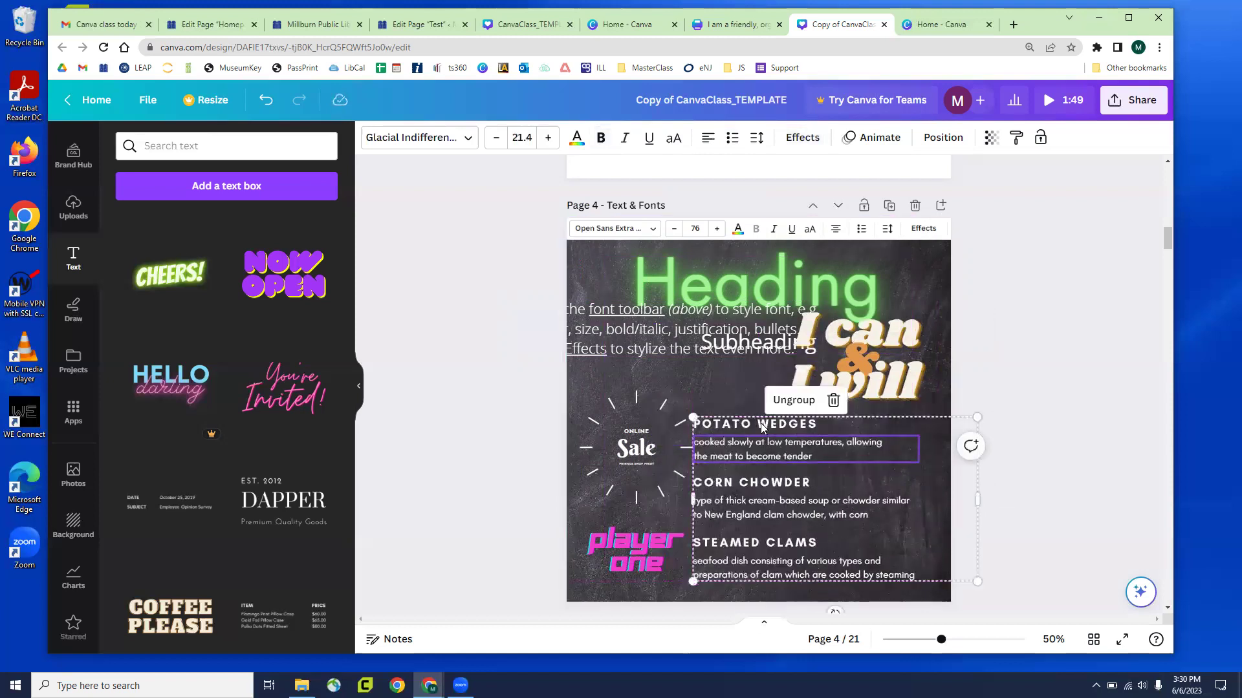
click(763, 483)
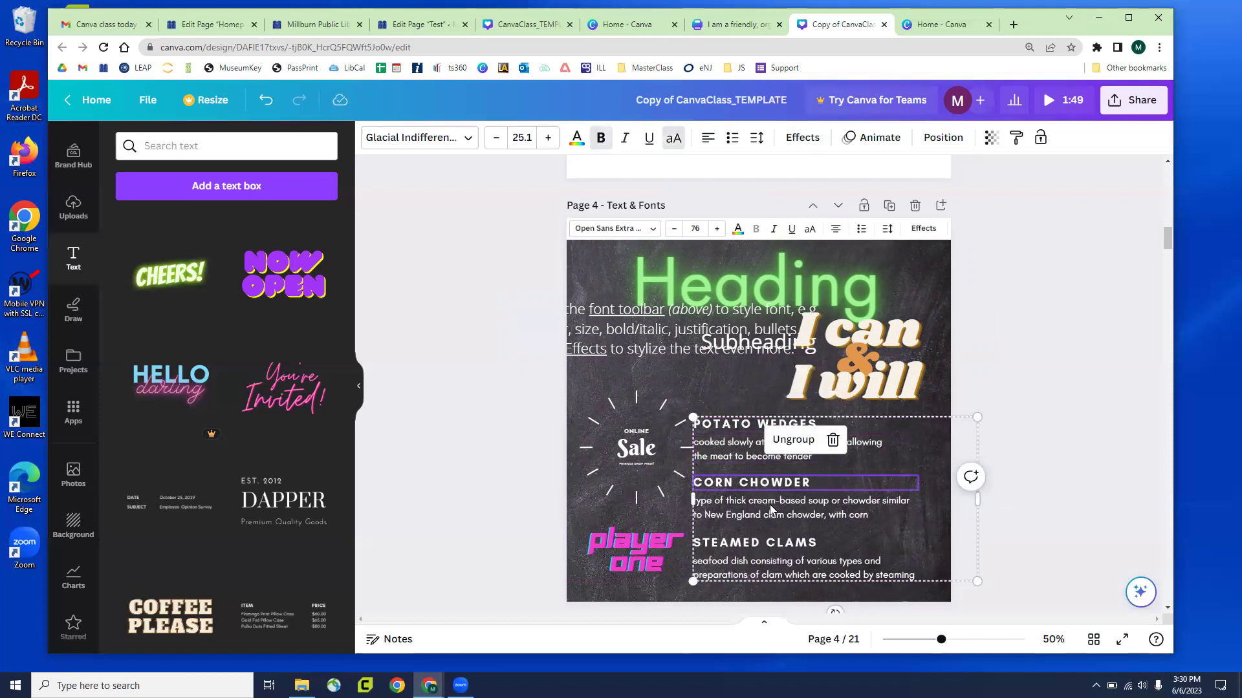
click(760, 511)
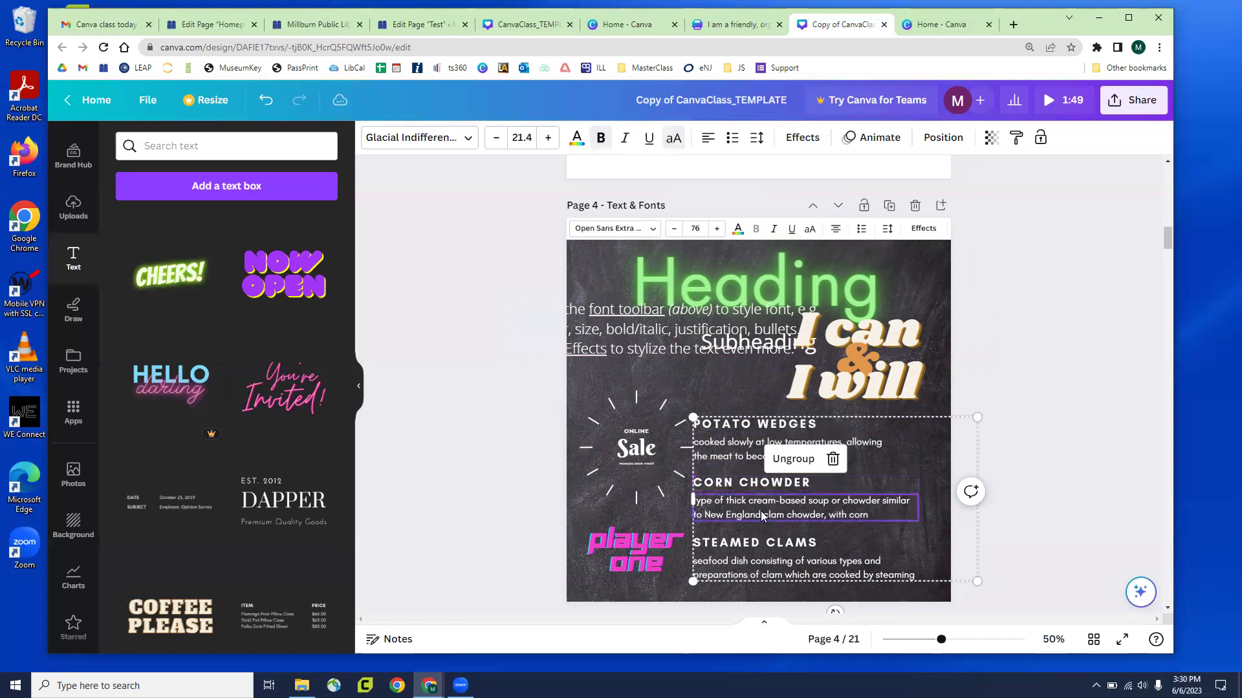
click(775, 567)
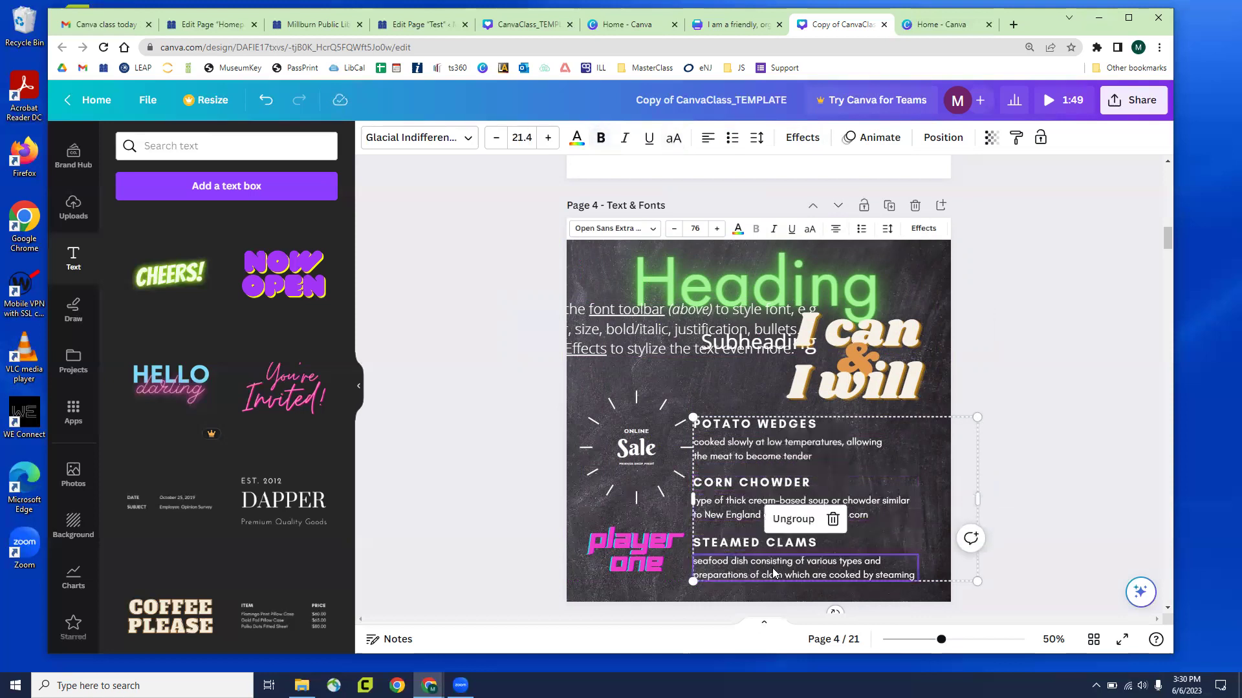
click(498, 485)
drag(785, 492, 808, 495)
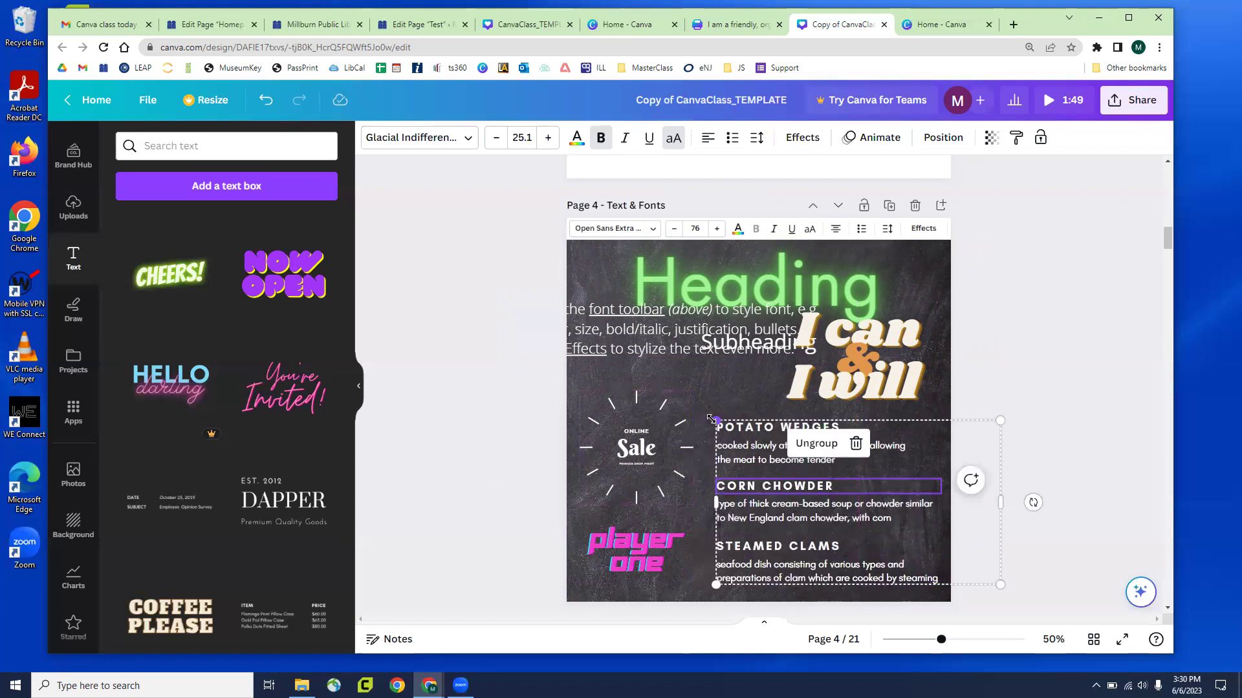
mouse_move(711, 419)
mouse_down()
mouse_move(821, 482)
mouse_move(724, 433)
mouse_move(660, 376)
mouse_move(642, 382)
mouse_move(727, 427)
mouse_up()
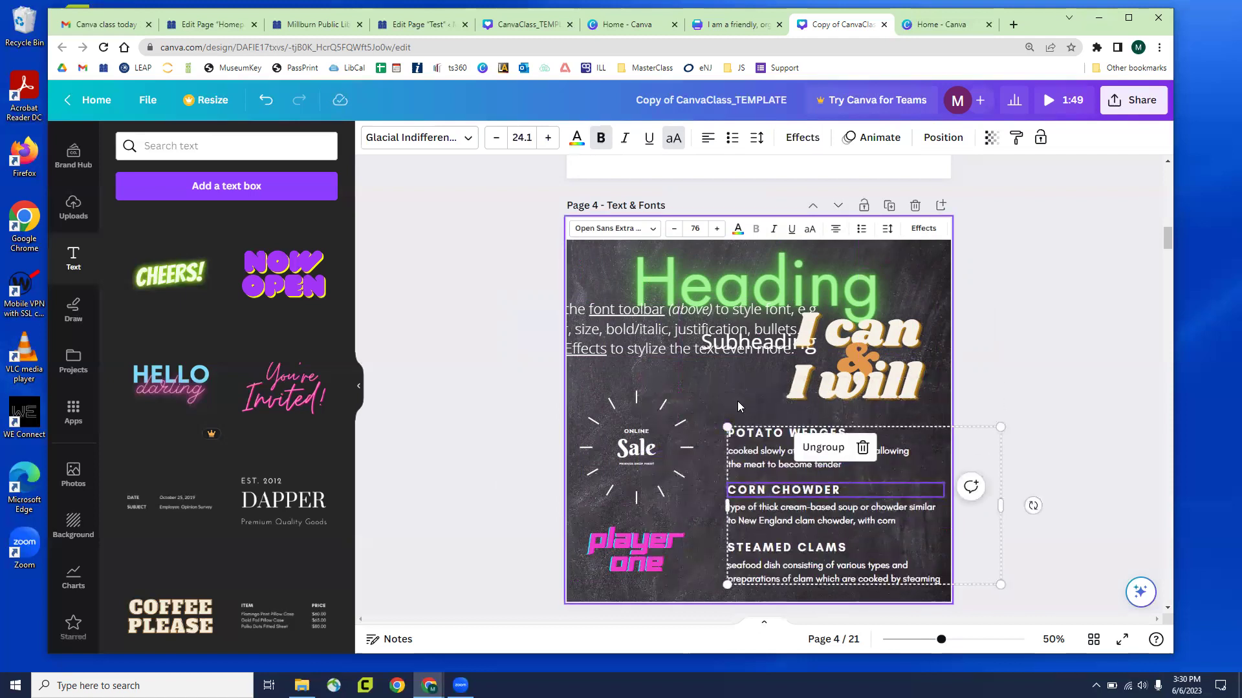
key(ctrl+z)
drag(782, 472, 790, 432)
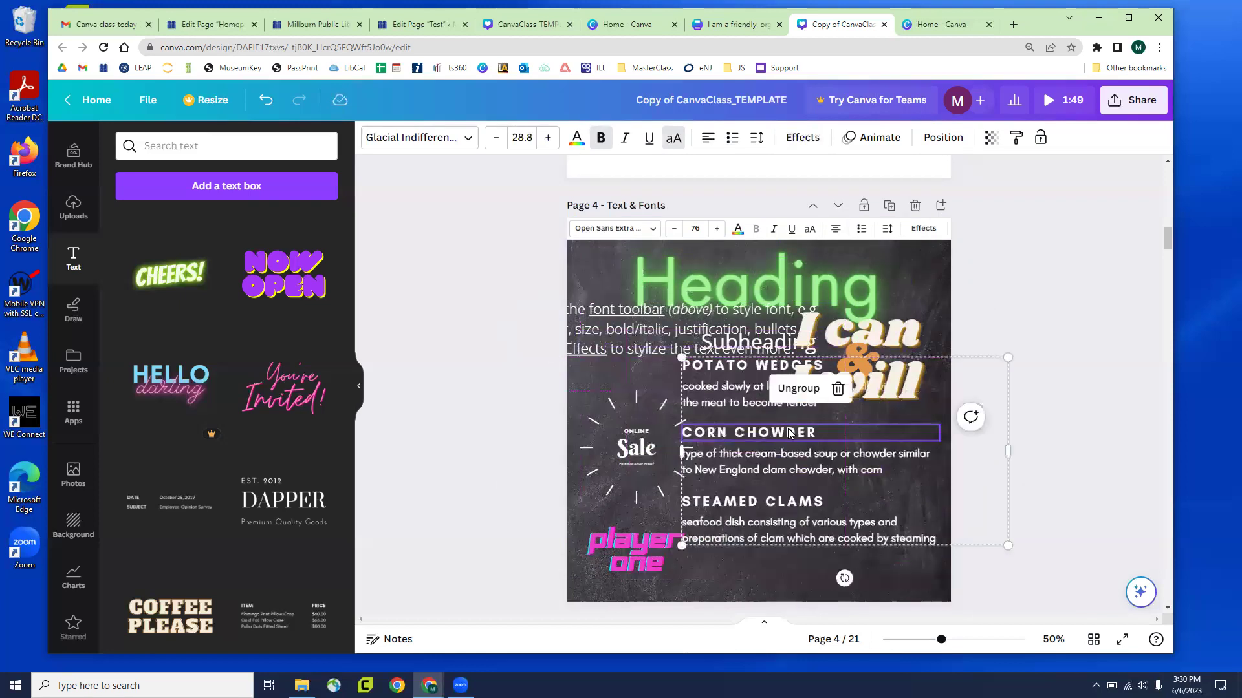
key(ctrl+z)
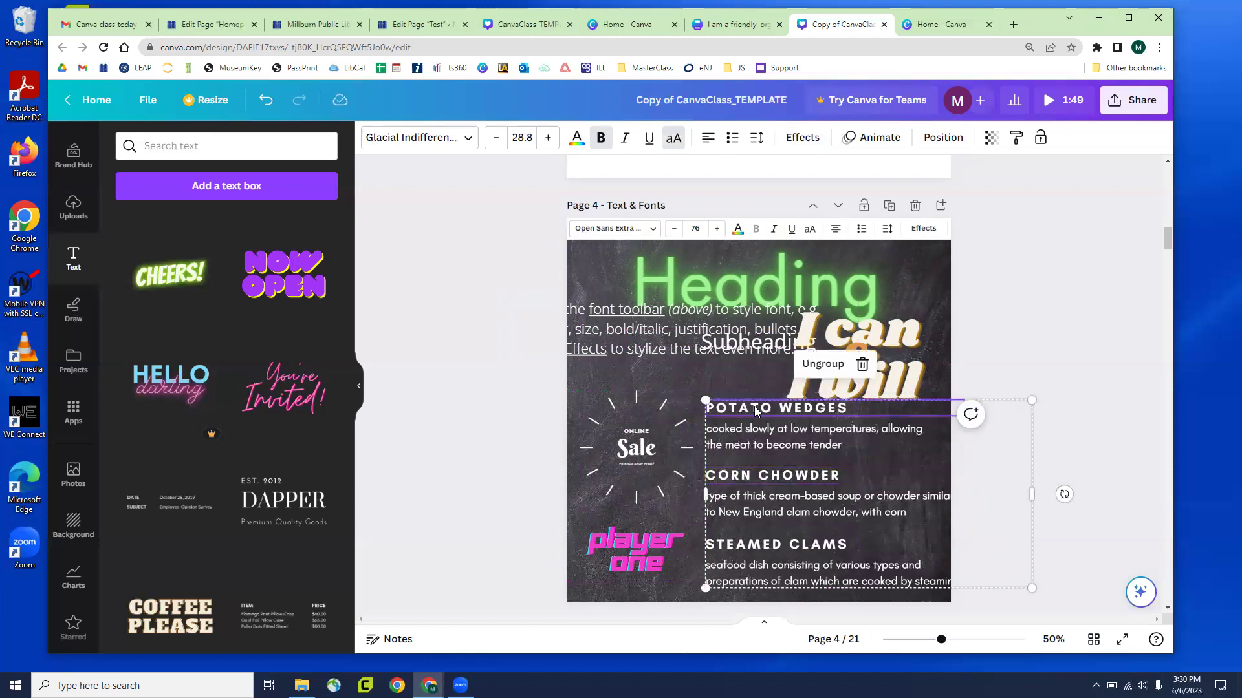
Recolor the POTATO WEDGES heading green
click(576, 141)
click(202, 379)
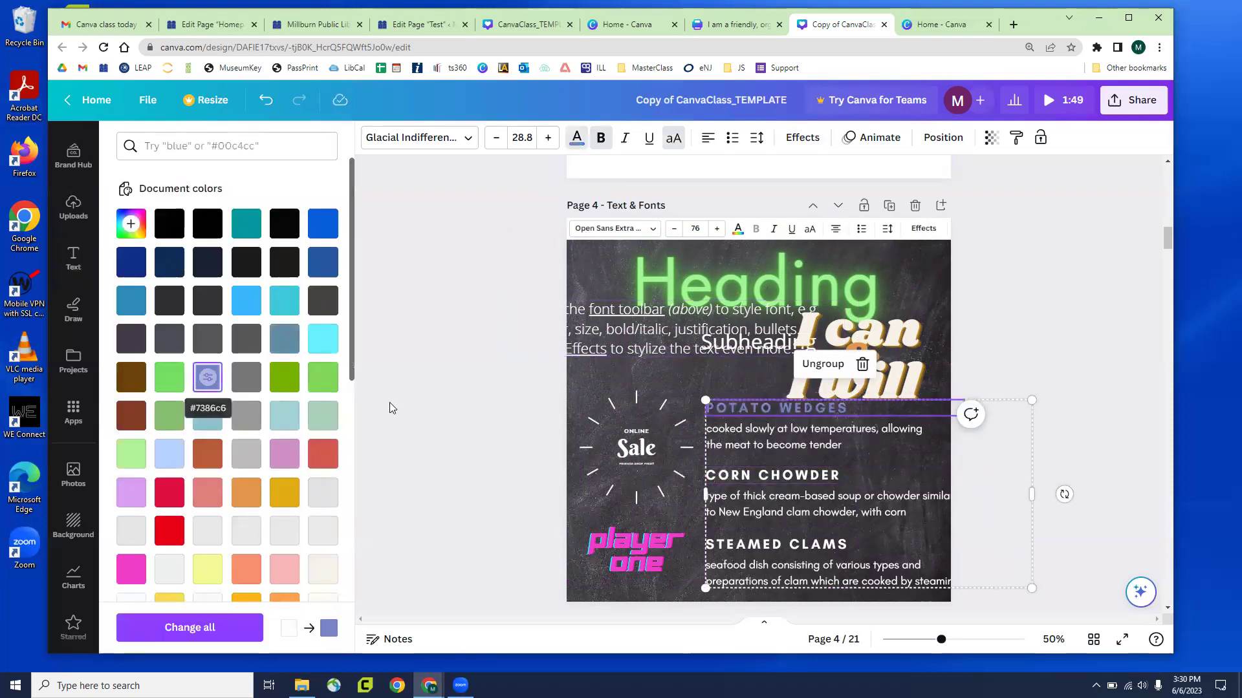
key(Escape)
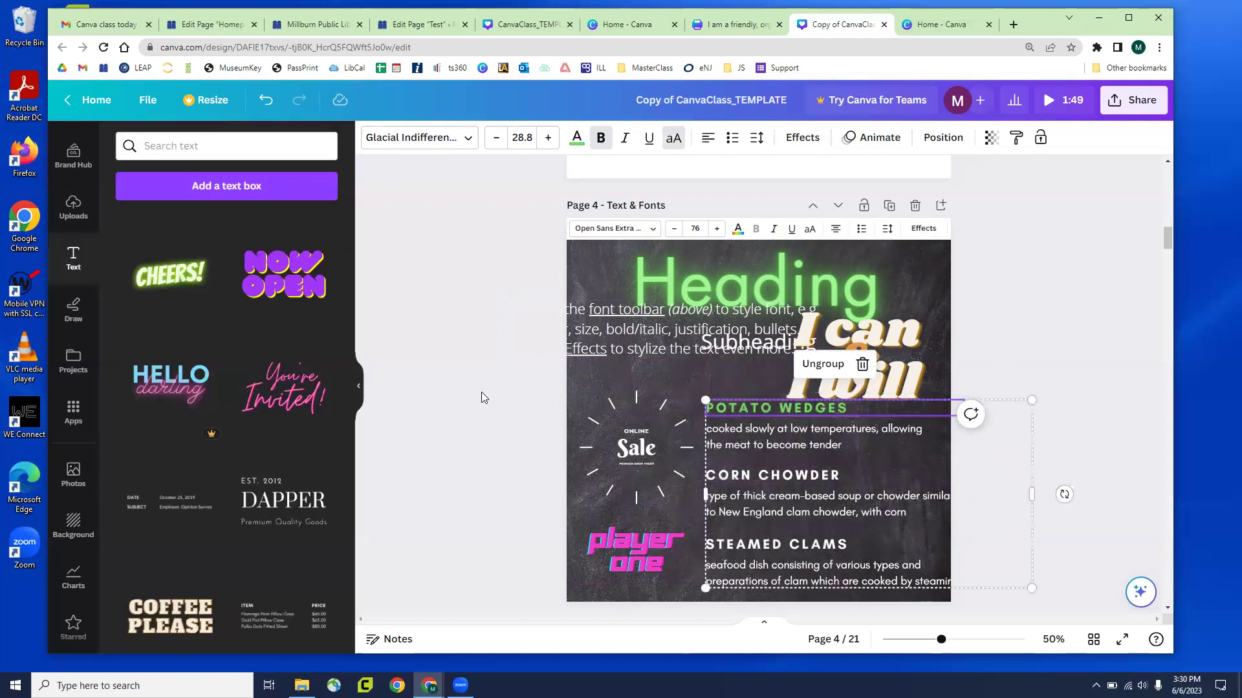
Deselect and scroll down to Page 5, the 'Adding Elements' slide over a brick-wall photo
click(554, 379)
scroll(575, 401, down, 1)
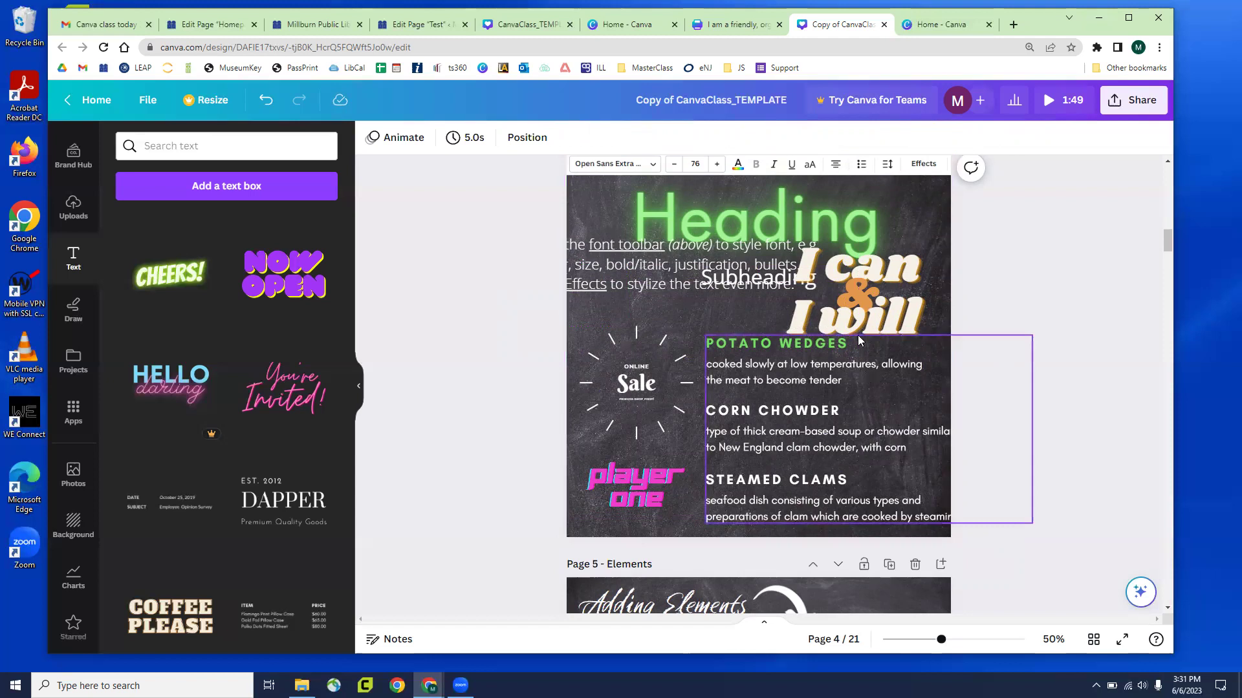
scroll(840, 223, down, 4)
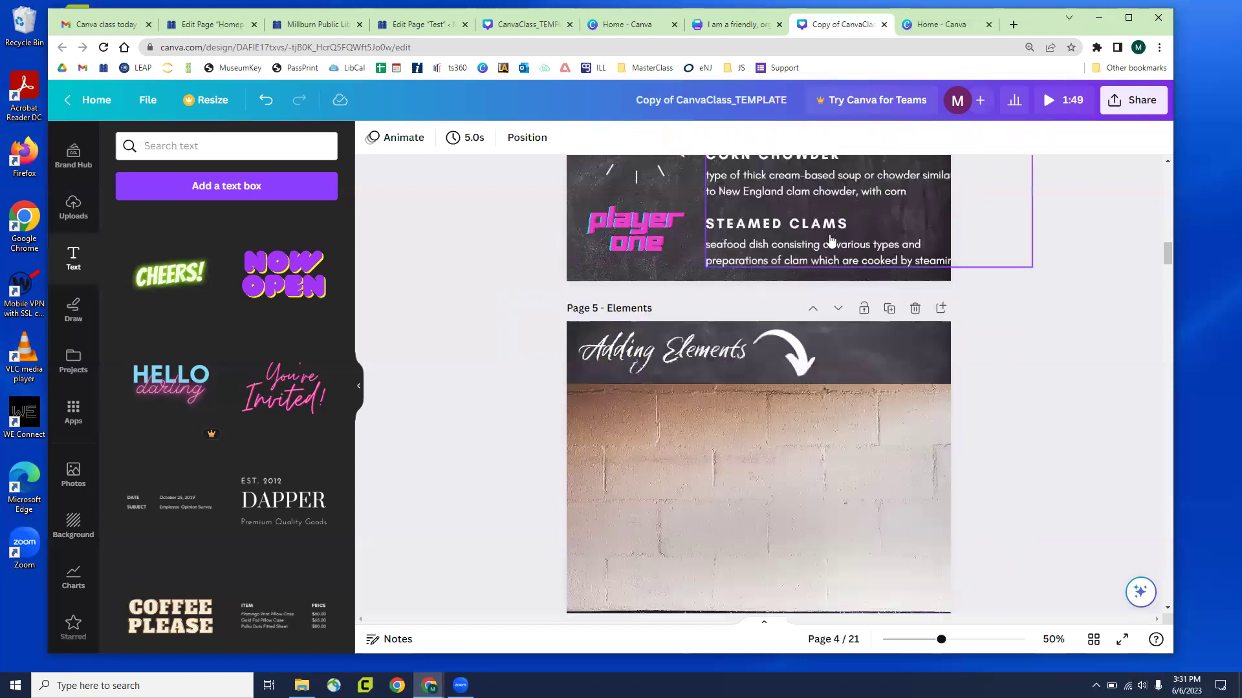
scroll(828, 238, down, 2)
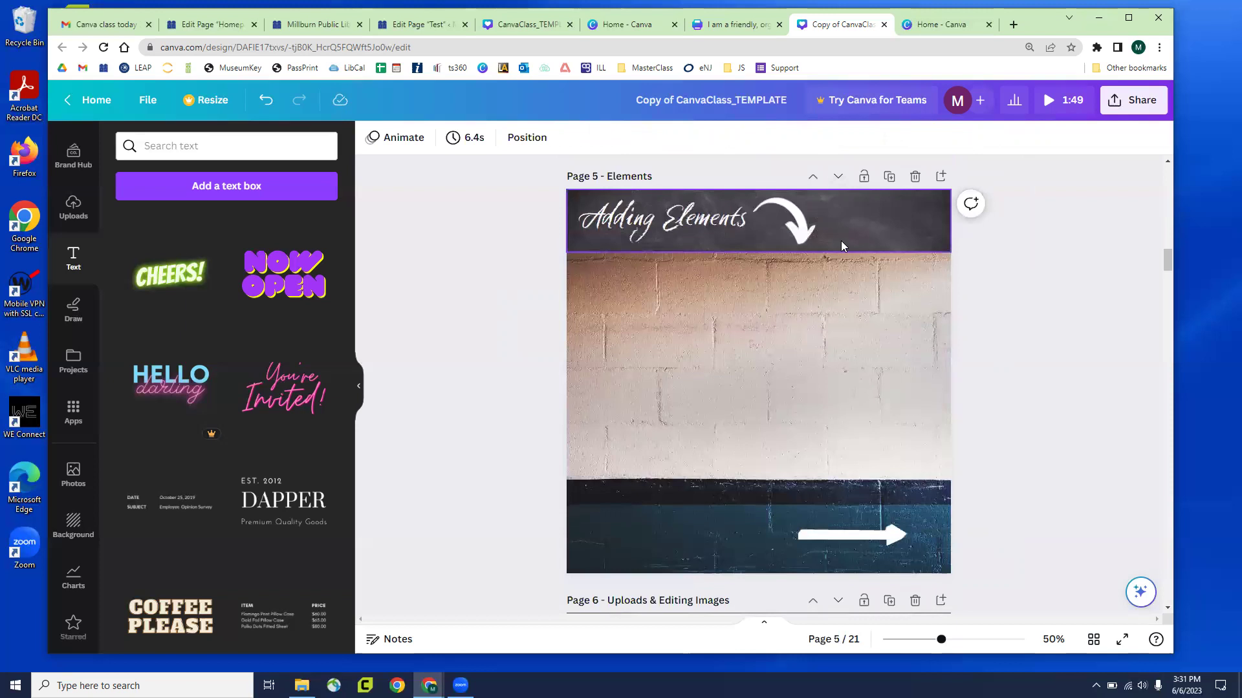
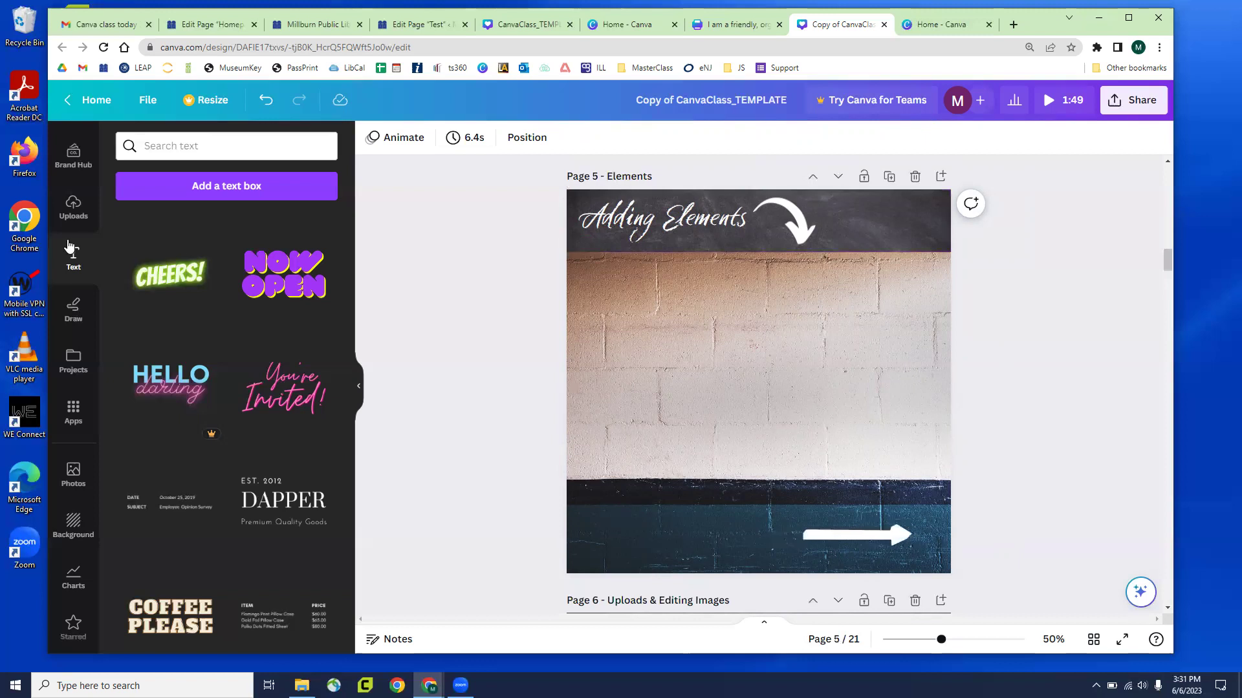
Open Elements, preview all Lines & Shapes, then return to the elements library
scroll(69, 246, up, 2)
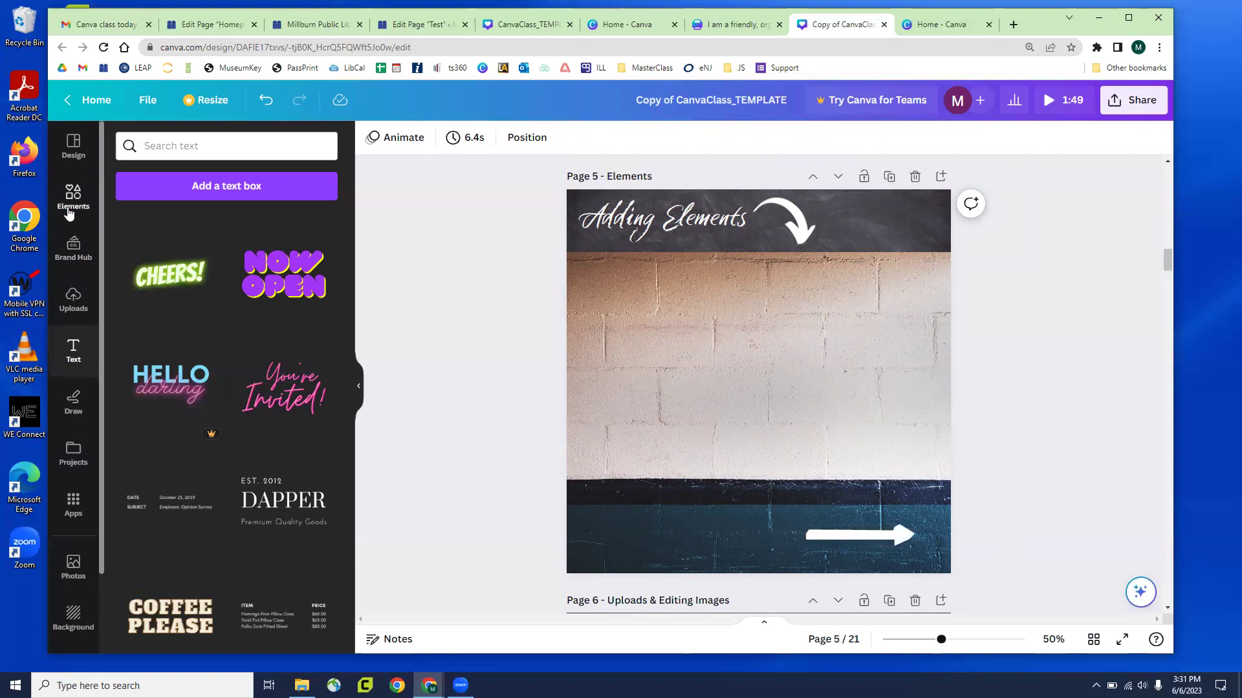
click(69, 213)
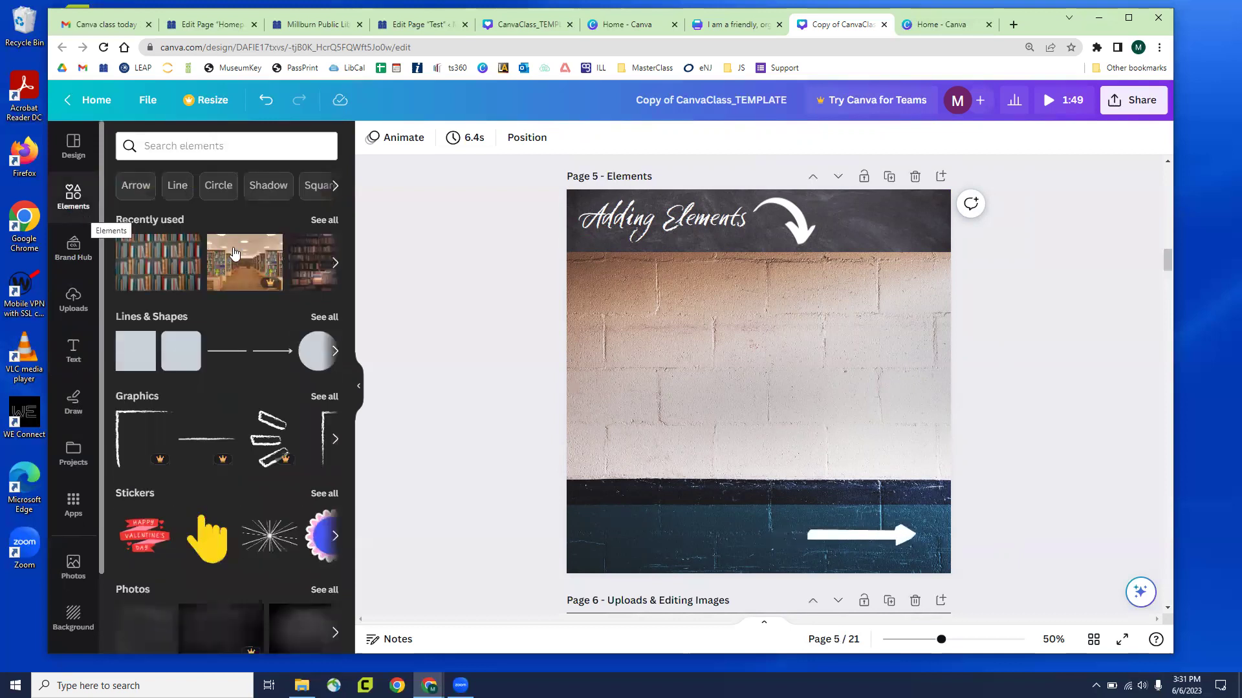
scroll(303, 256, down, 1)
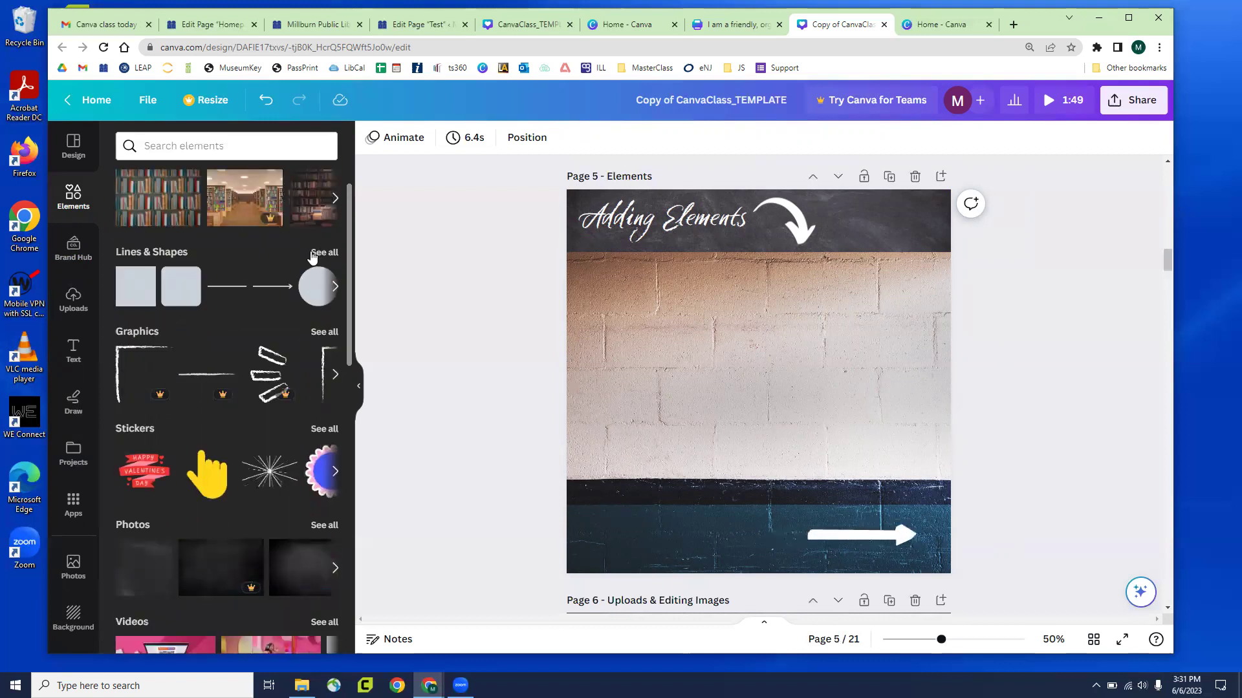
click(323, 253)
scroll(201, 335, down, 2)
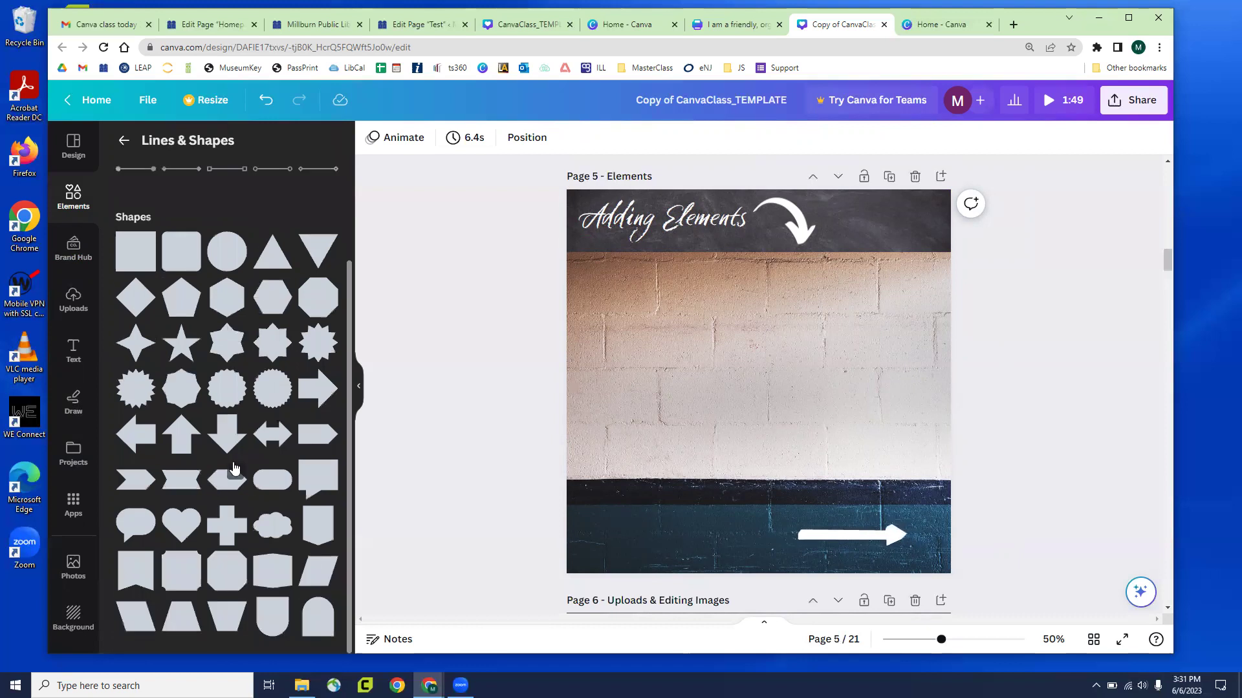
click(122, 148)
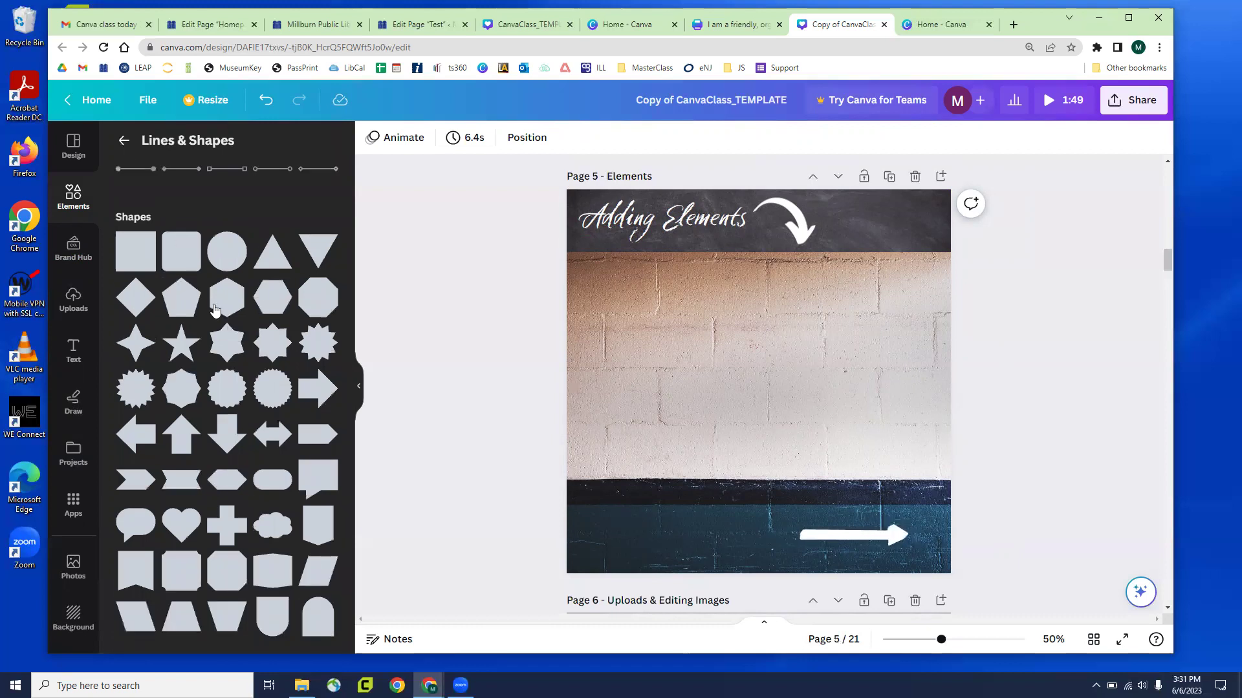
Open the full Graphics library and scroll down through its themed Collections
scroll(311, 278, down, 2)
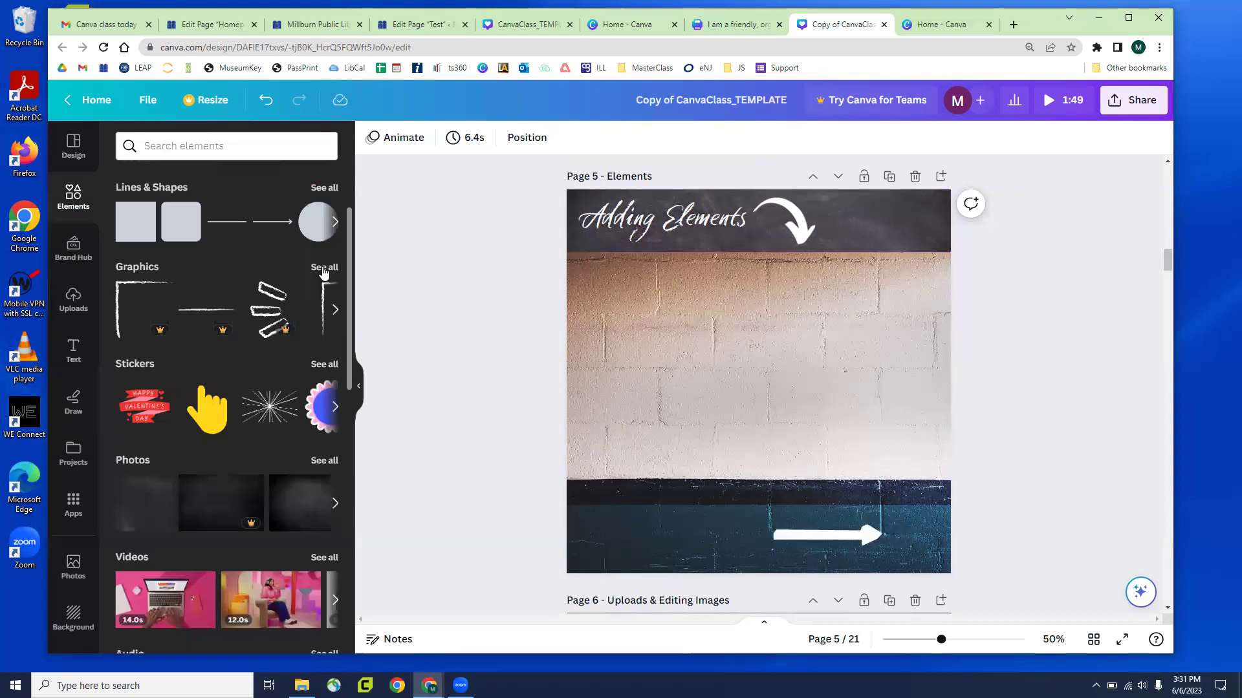
click(323, 269)
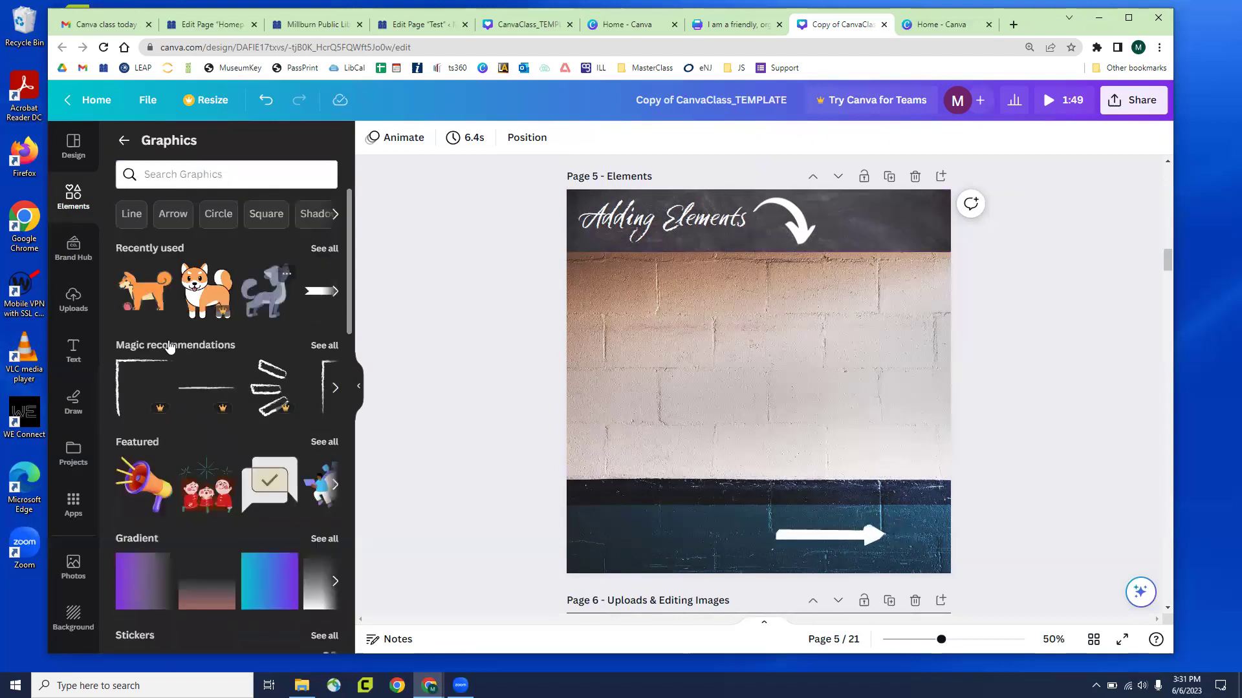
scroll(185, 388, down, 3)
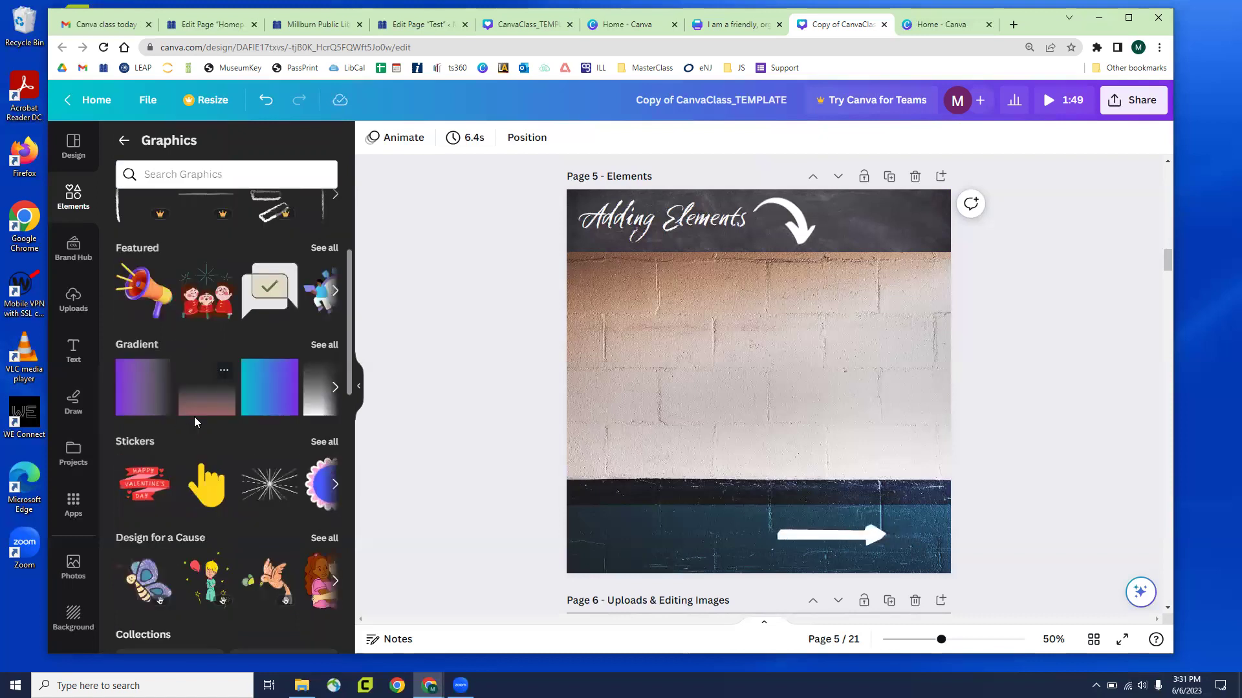
scroll(195, 417, down, 4)
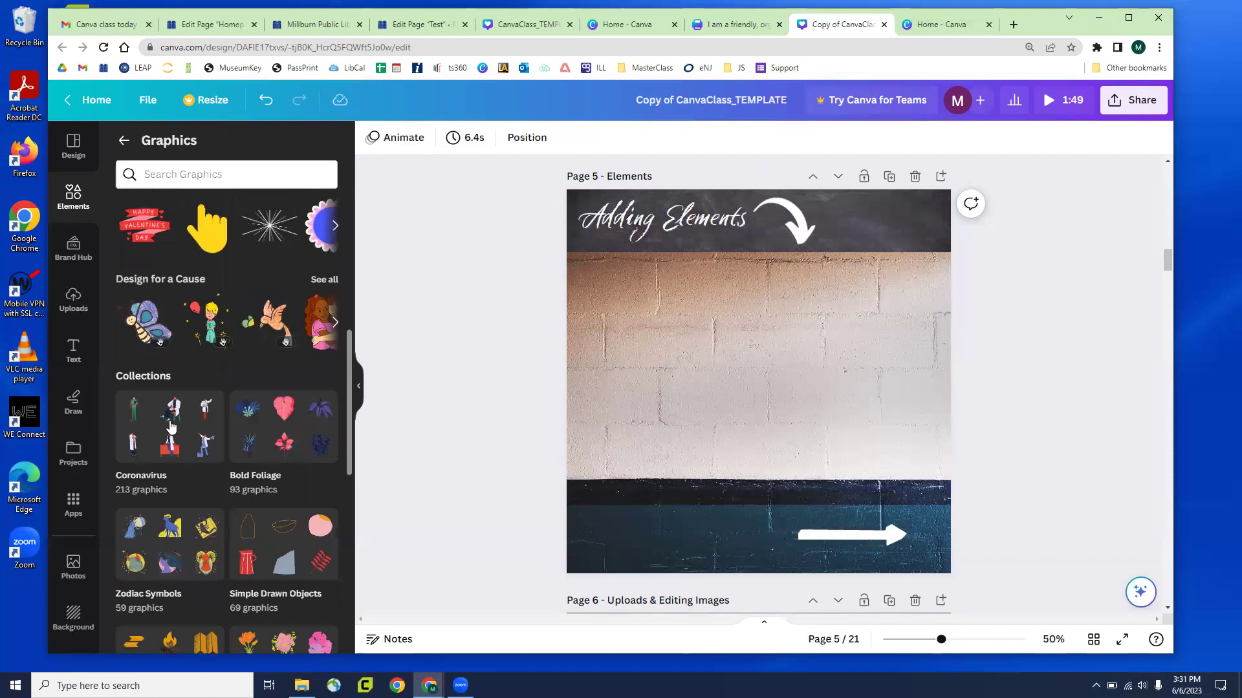
scroll(172, 427, down, 2)
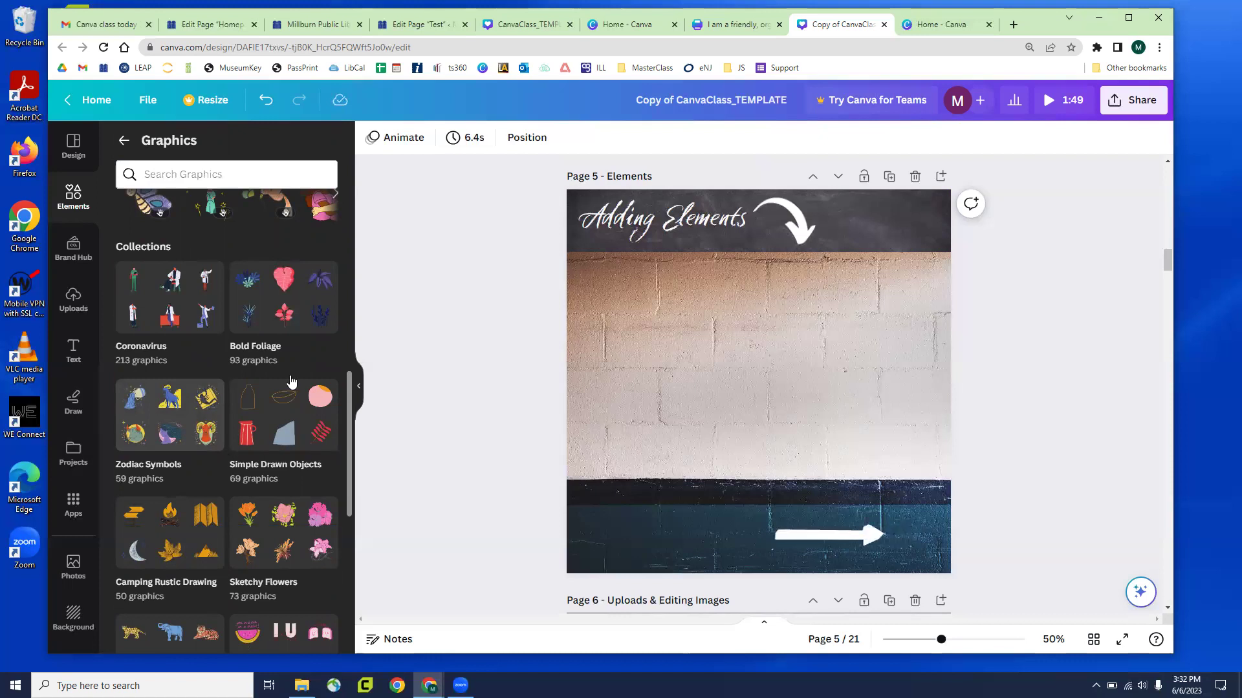
scroll(279, 395, down, 2)
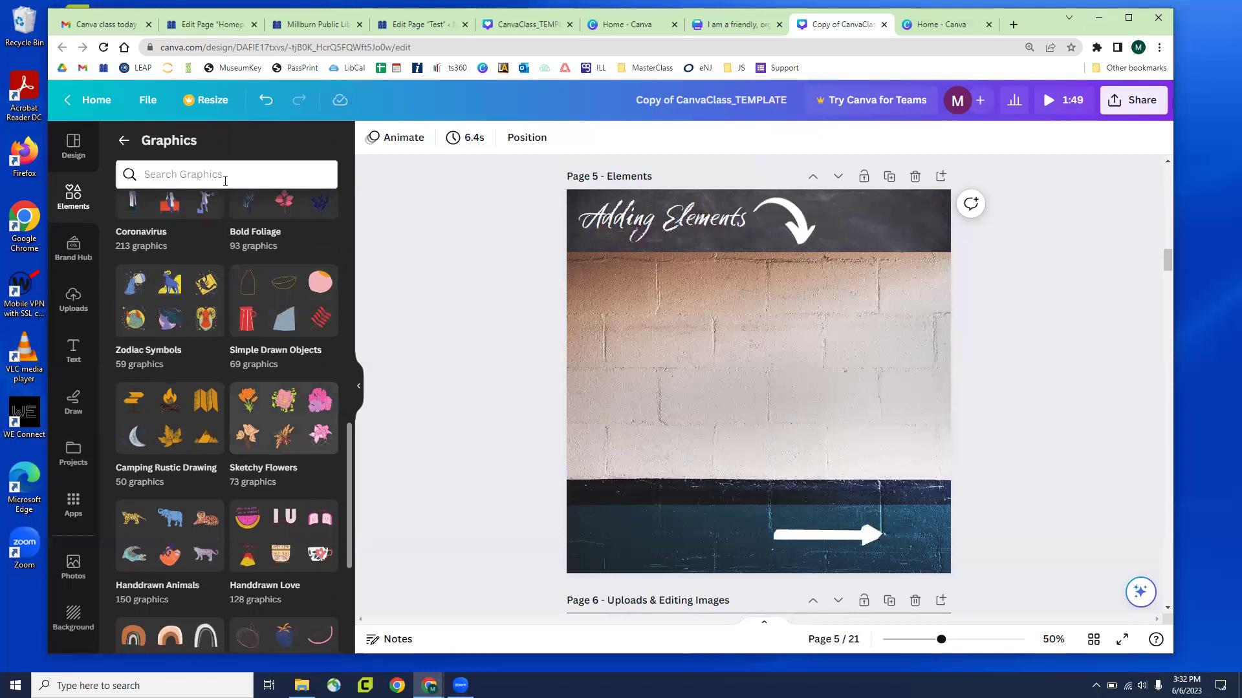
Search Graphics for 'summer', refine to 'summer animated', browse results, then return to Elements home
click(225, 174)
text(summer)
key(Return)
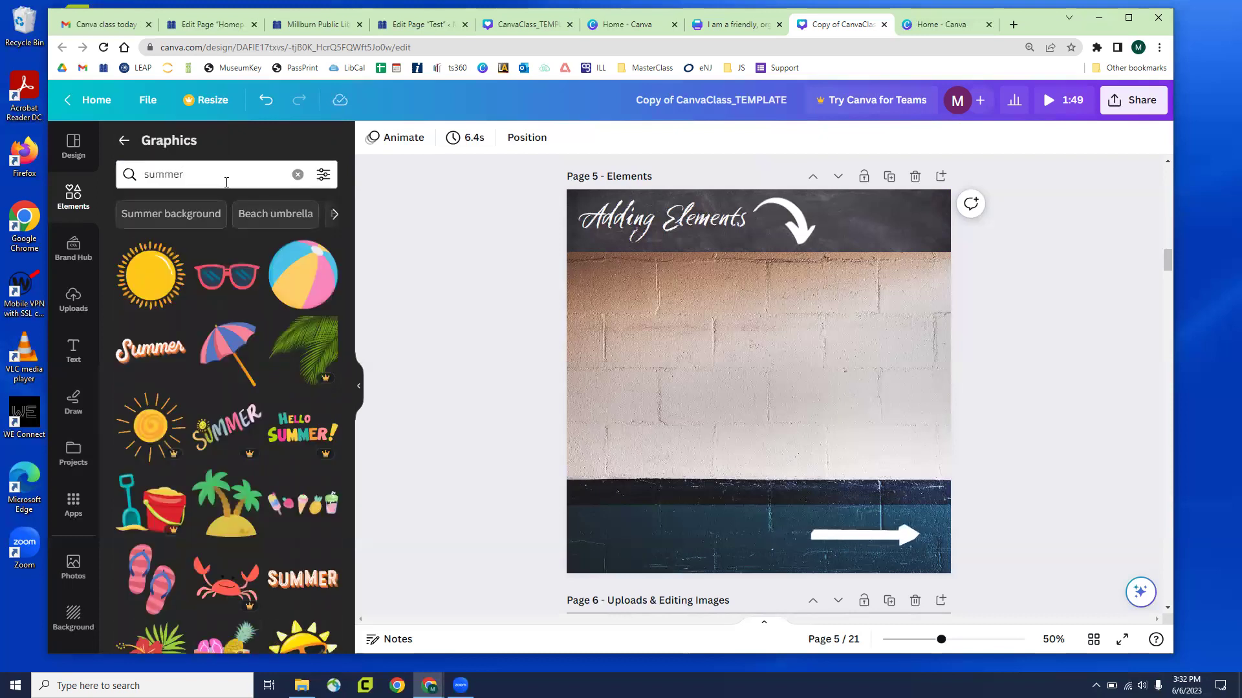
click(246, 180)
text(animated)
key(Return)
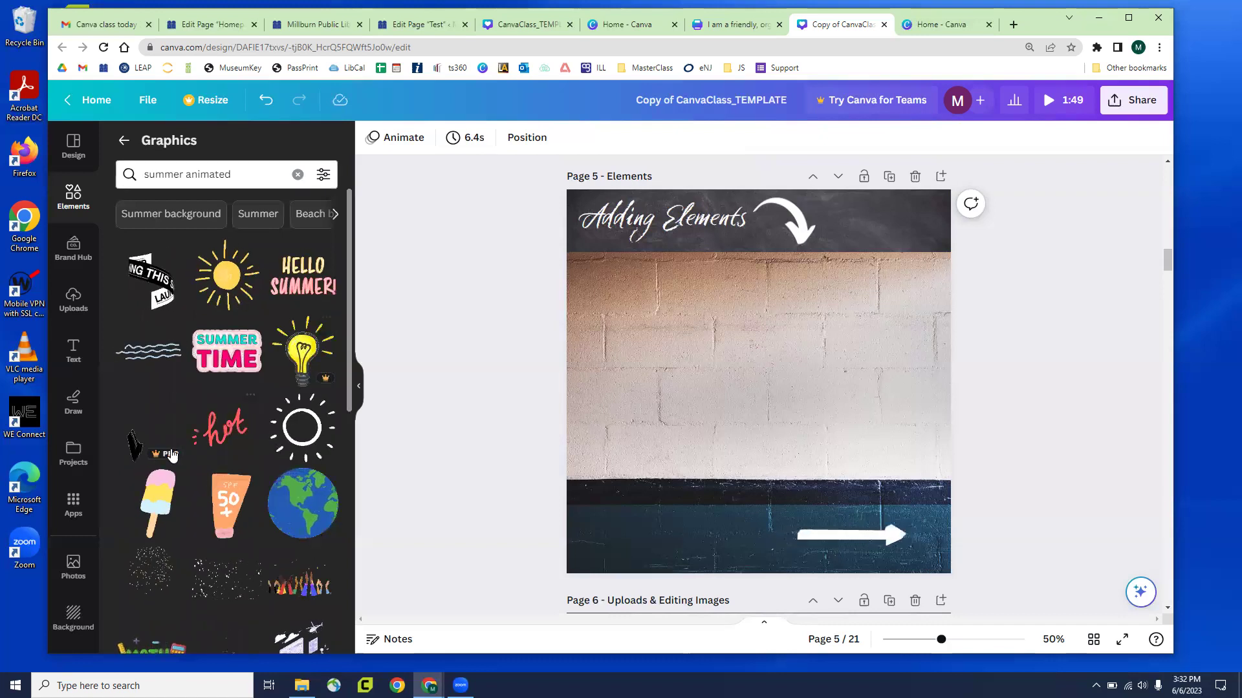
scroll(187, 437, down, 3)
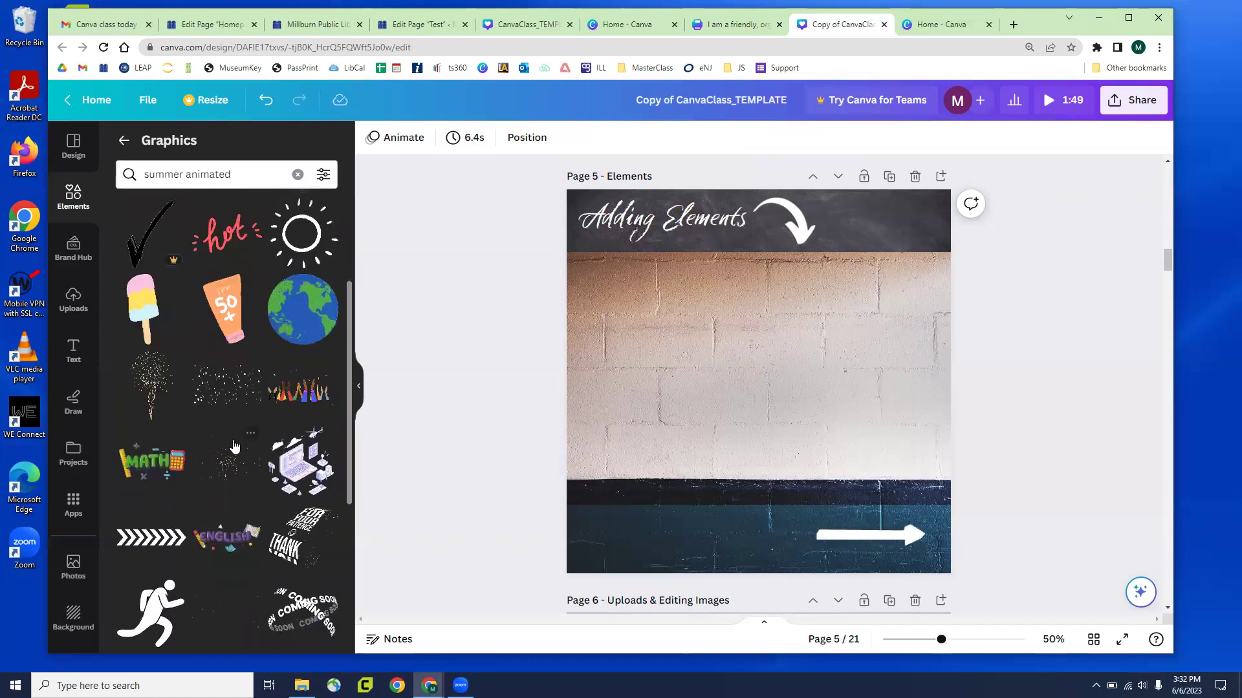
scroll(213, 440, down, 3)
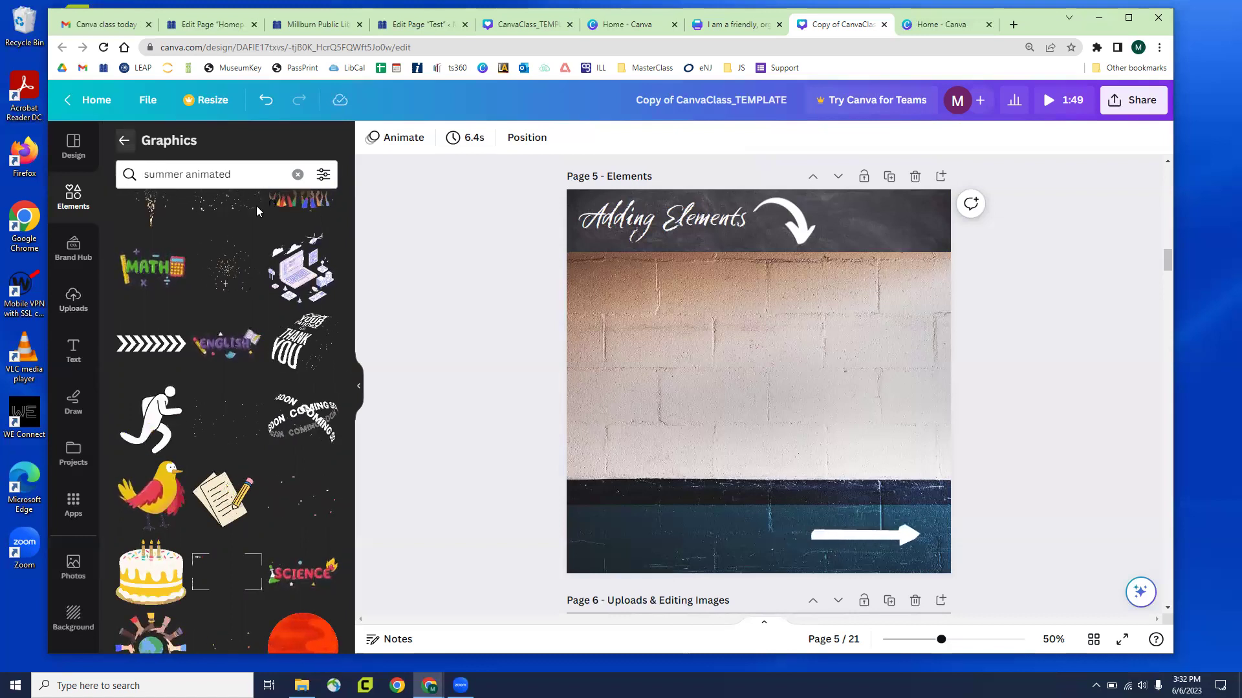
click(127, 144)
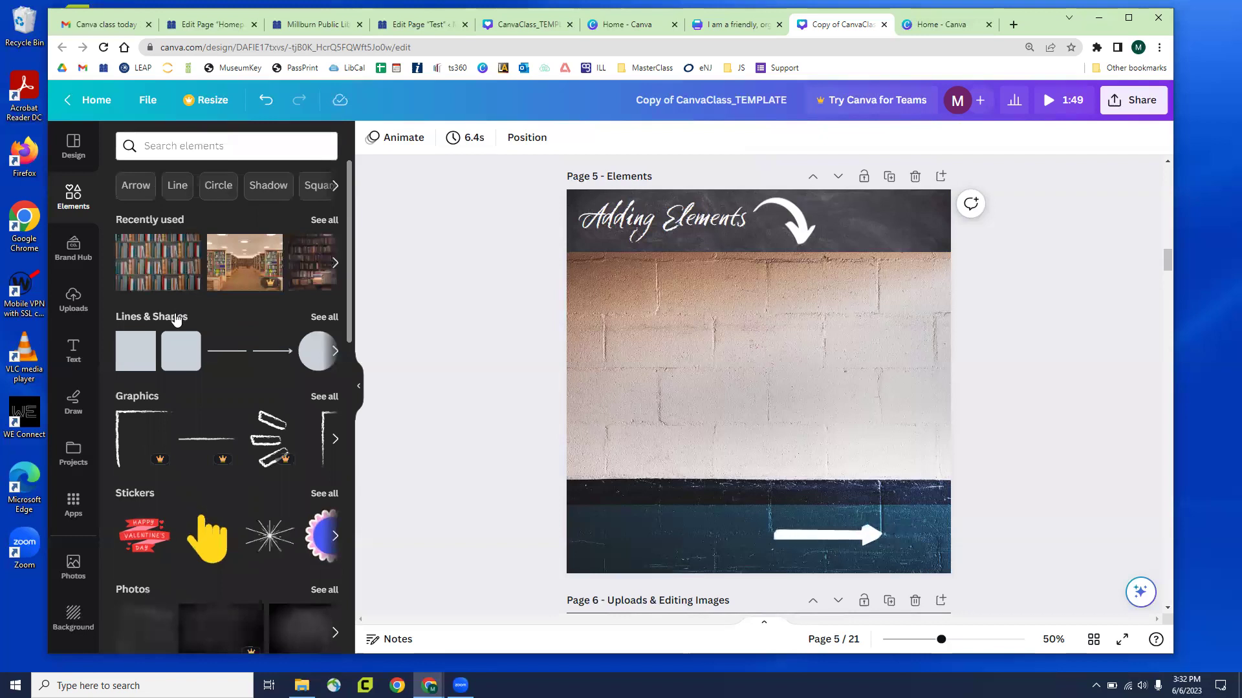
scroll(161, 396, down, 3)
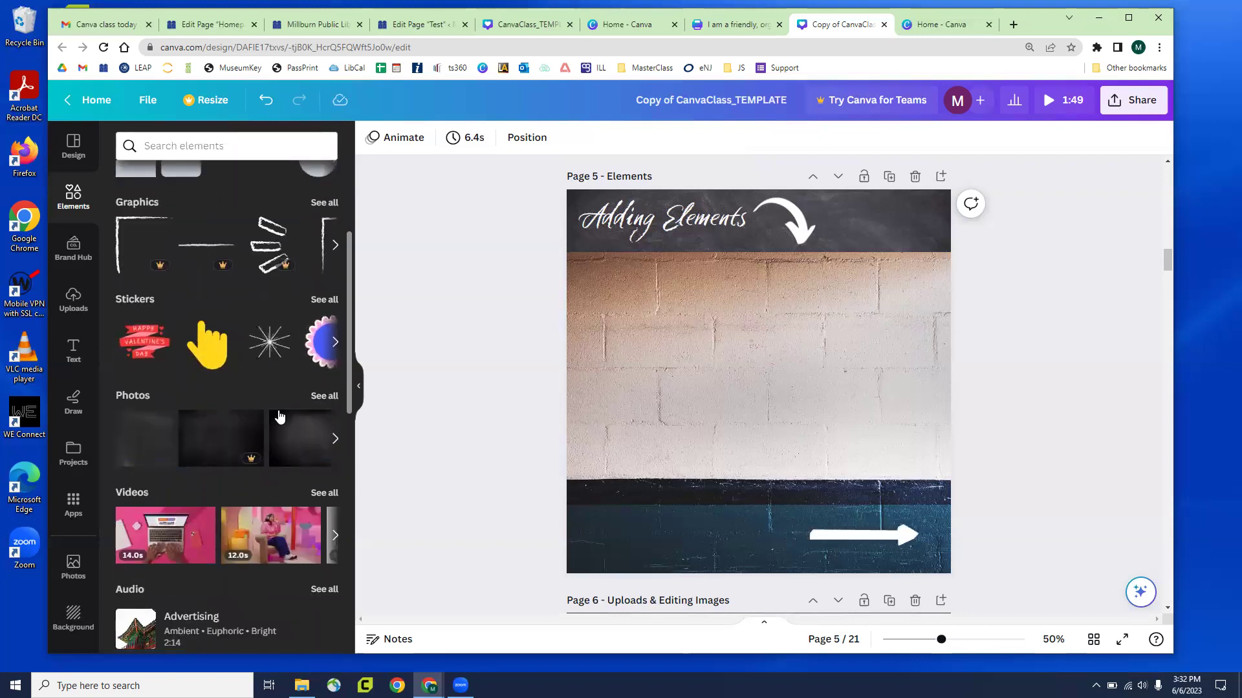
scroll(268, 408, down, 2)
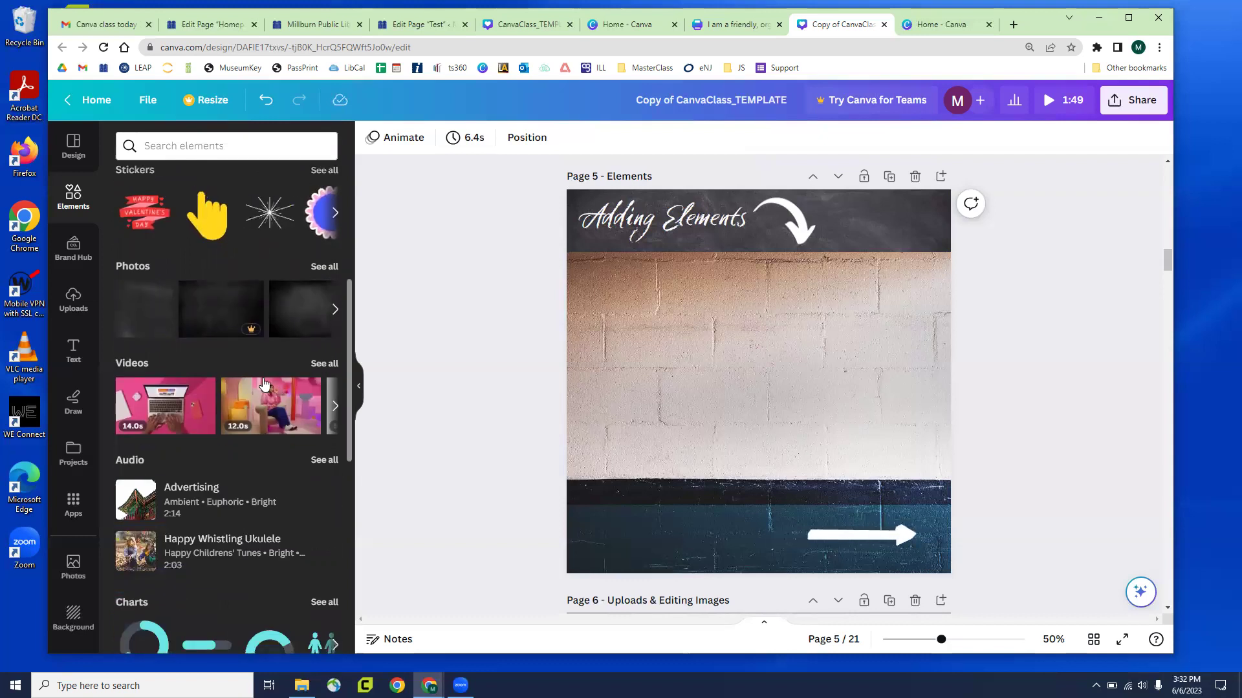
scroll(244, 388, down, 2)
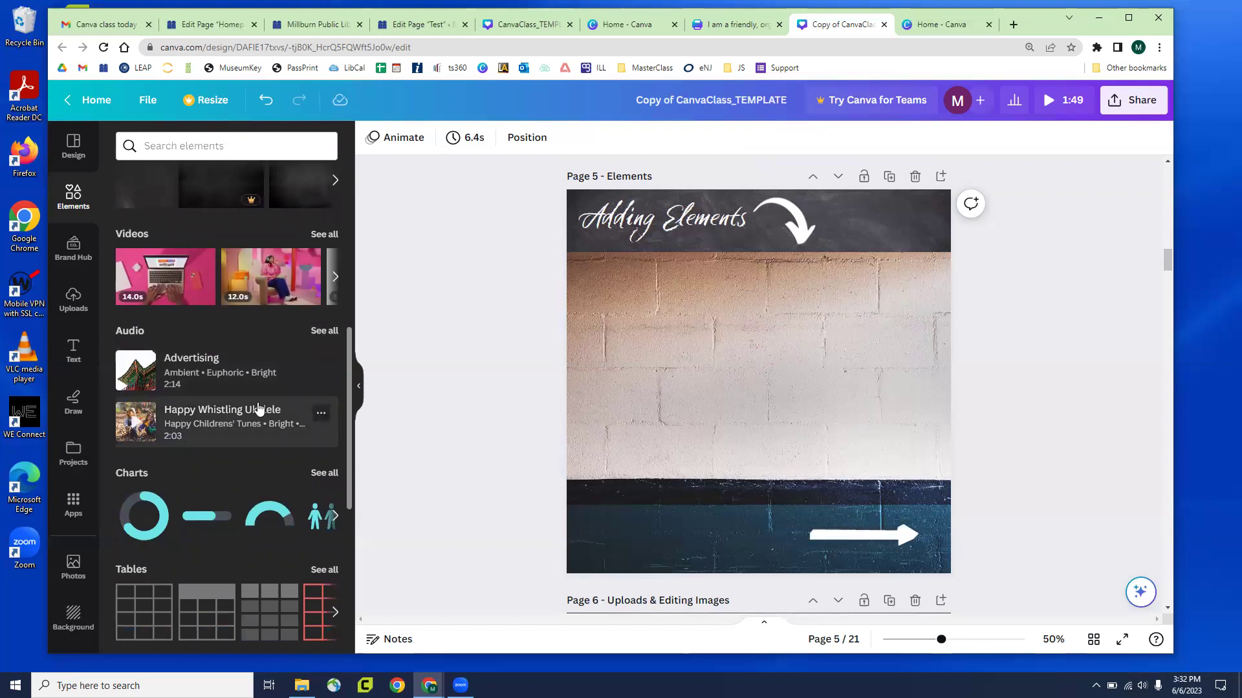
scroll(226, 388, down, 2)
scroll(204, 386, down, 5)
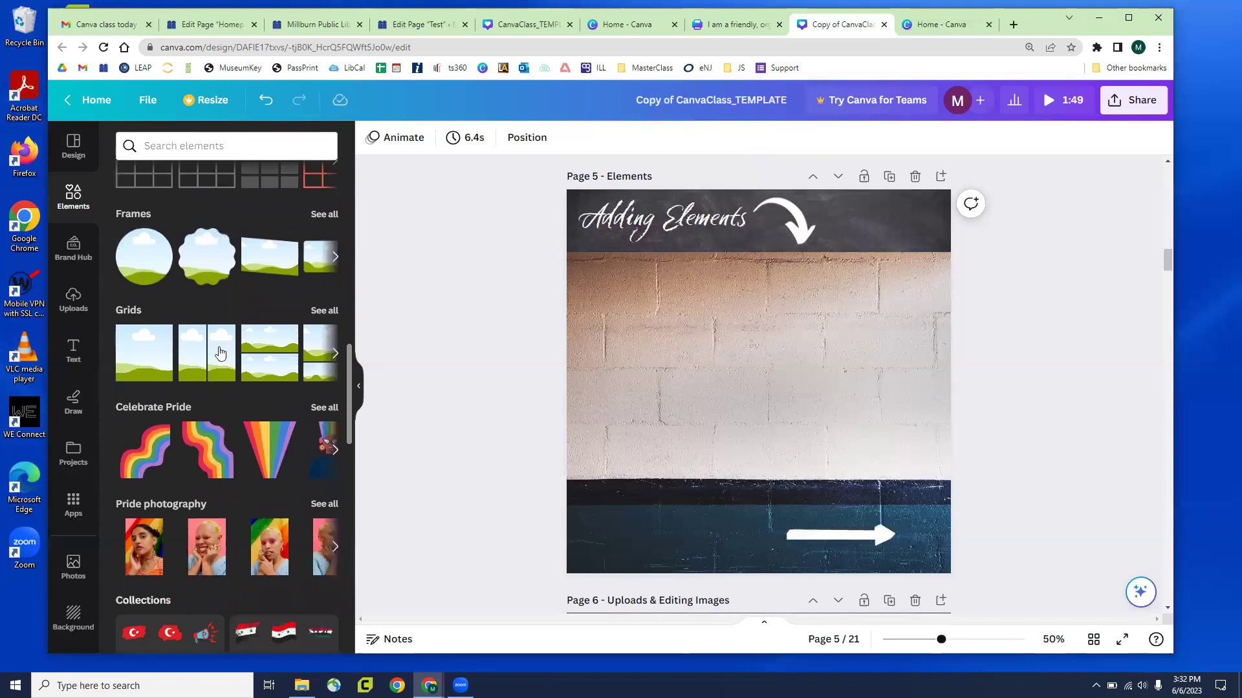
scroll(213, 347, down, 4)
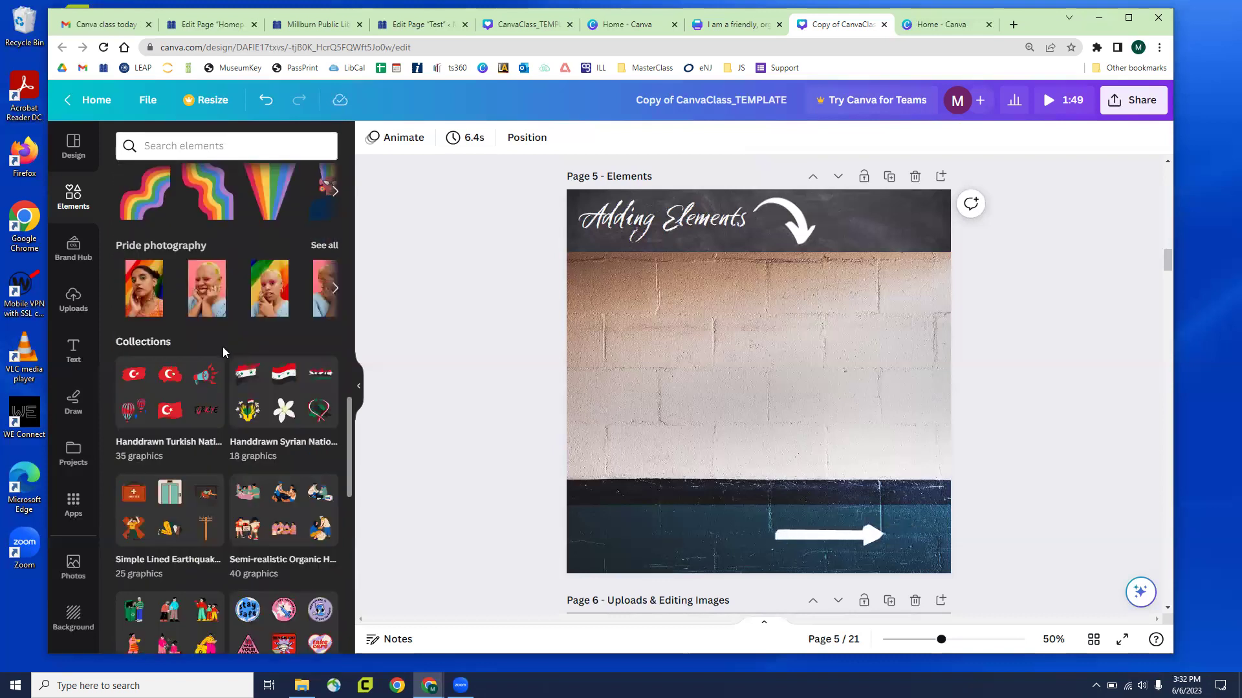
scroll(228, 344, down, 1)
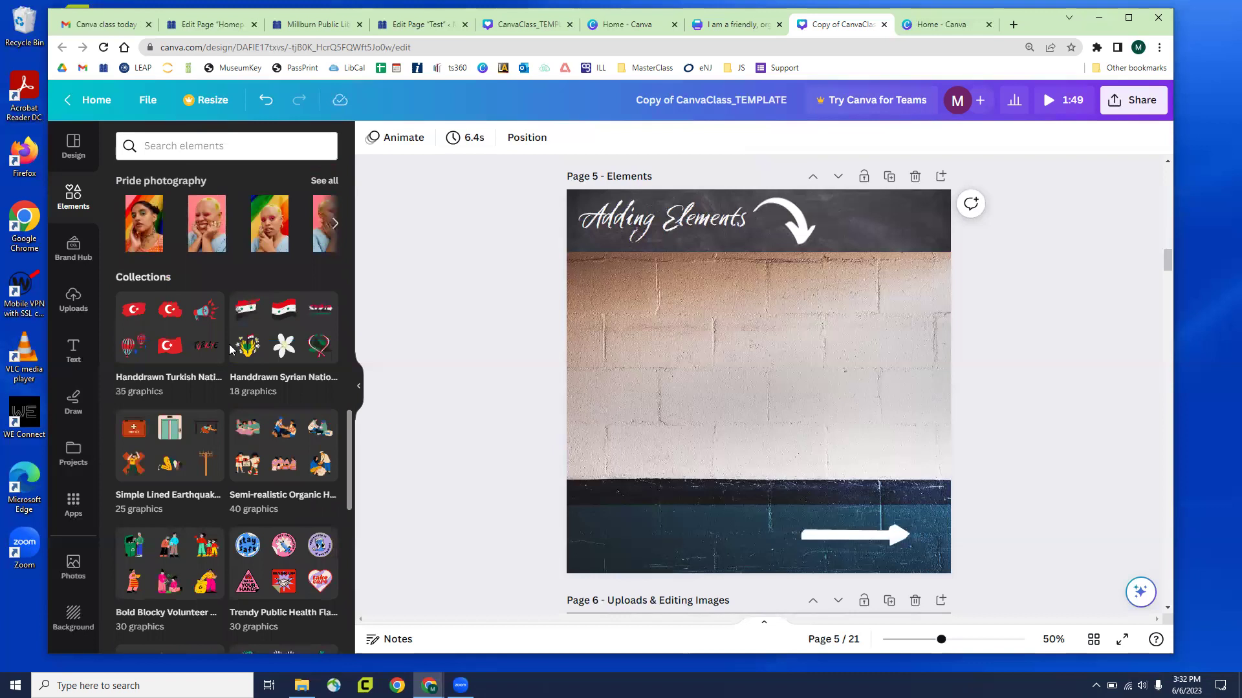
scroll(272, 354, down, 2)
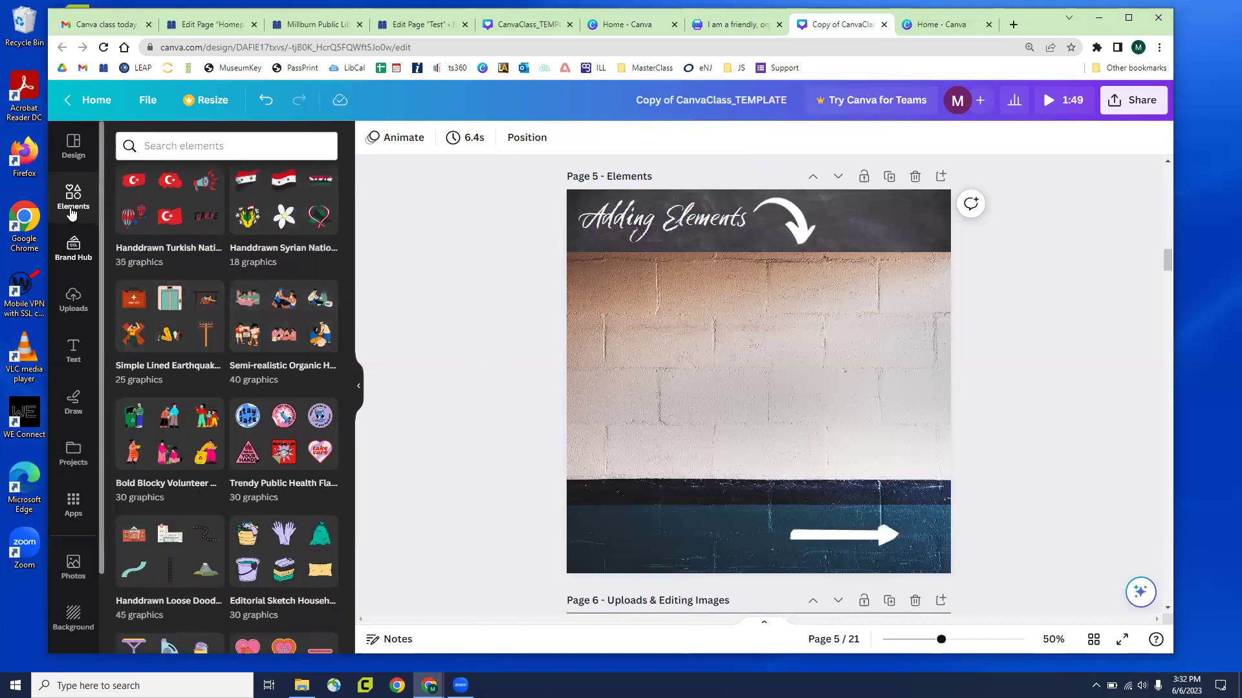
scroll(244, 338, up, 20)
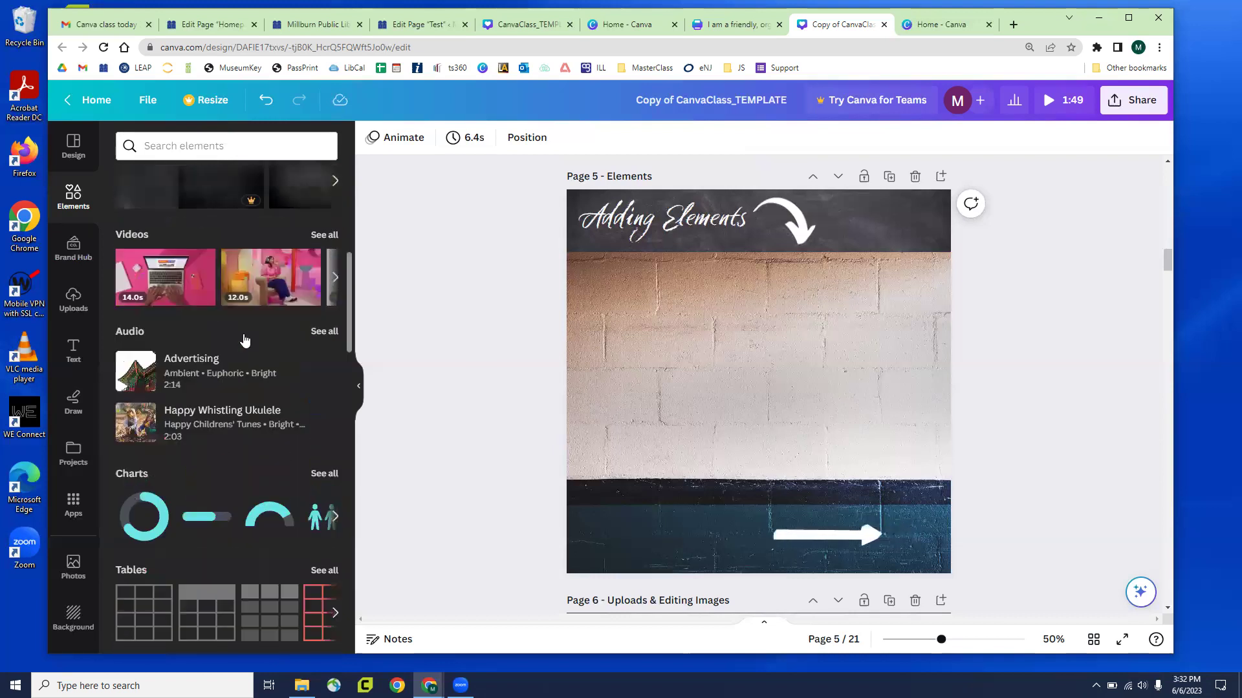
click(222, 149)
Search Elements for 'arrow'
text(aror)
key(BackSpace)
text(row)
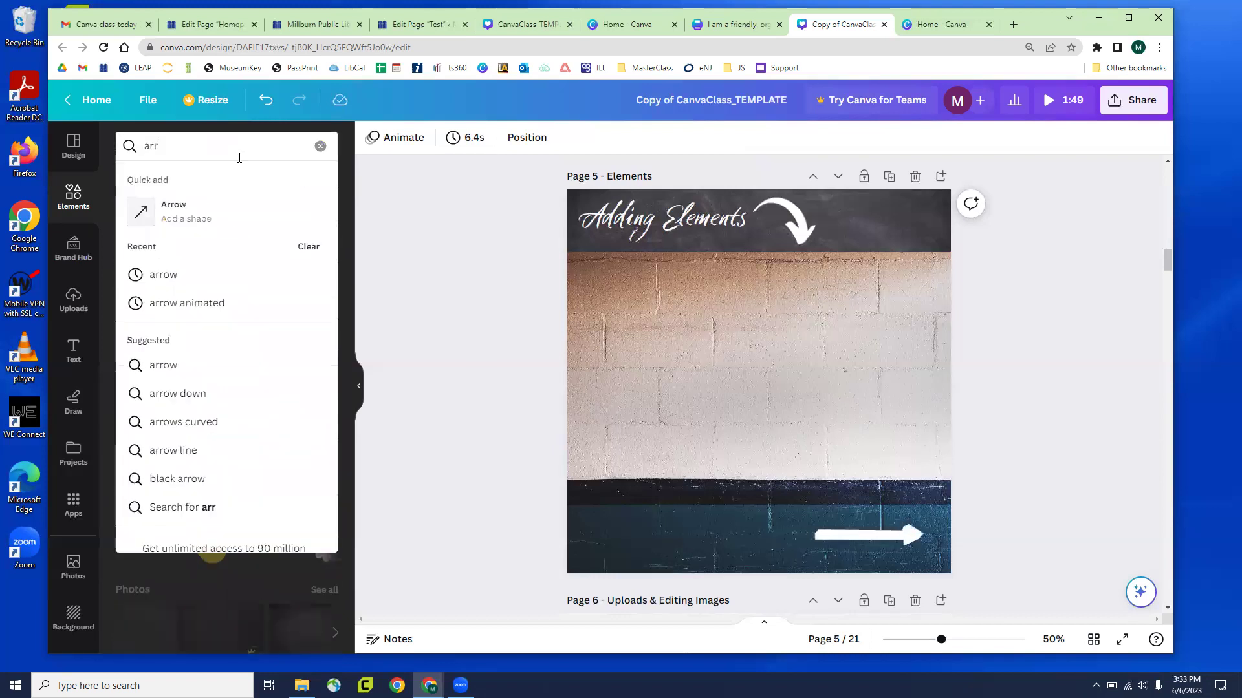
key(Return)
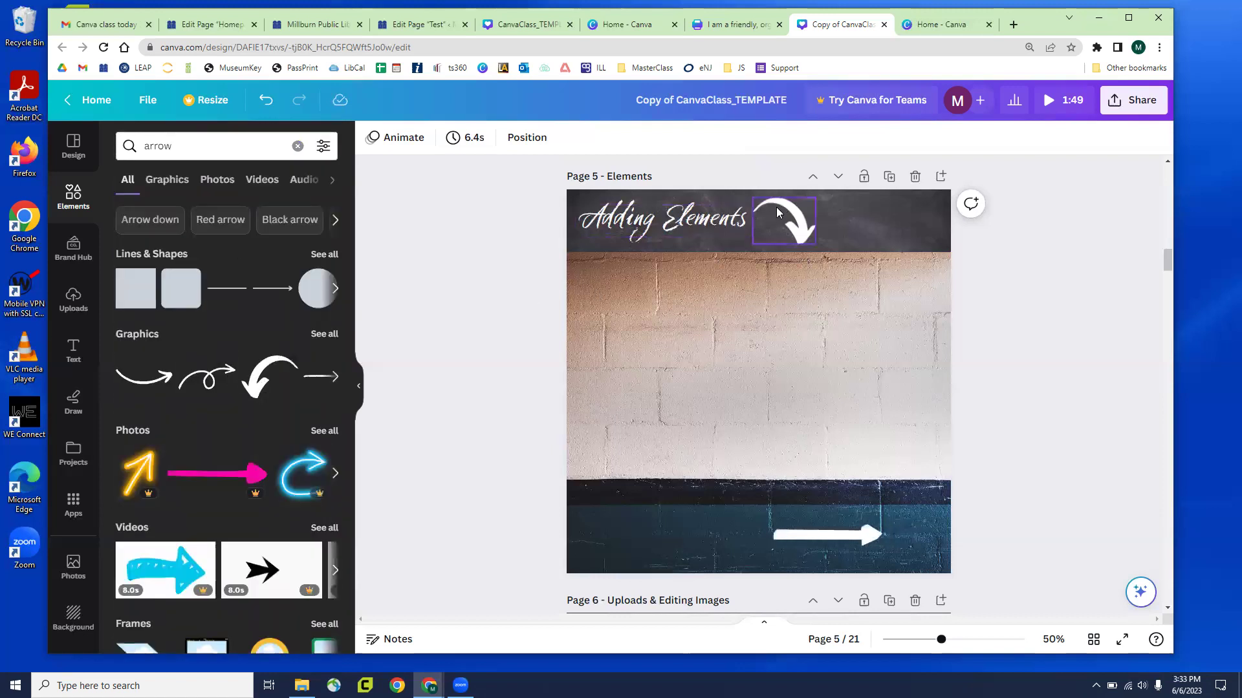
Add the white curved arrow graphic to the middle of the brick wall and reselect it
click(250, 384)
drag(754, 384, 821, 411)
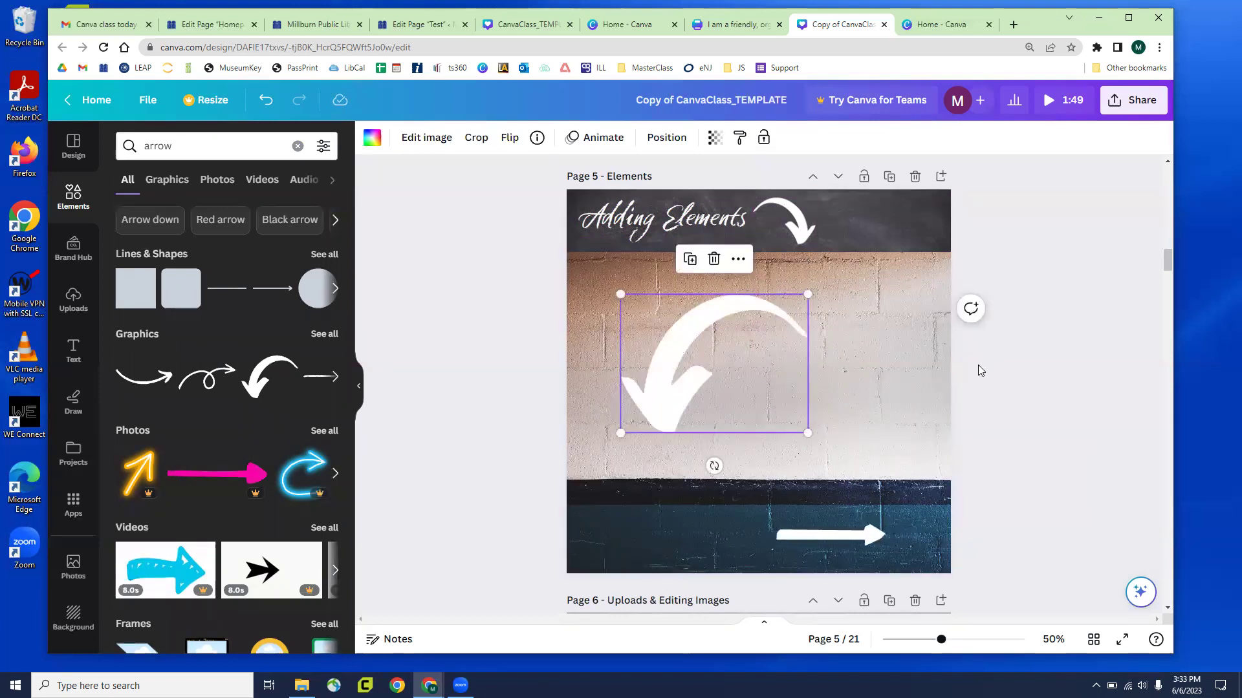
click(978, 365)
scroll(978, 365, down, 3)
scroll(979, 363, up, 4)
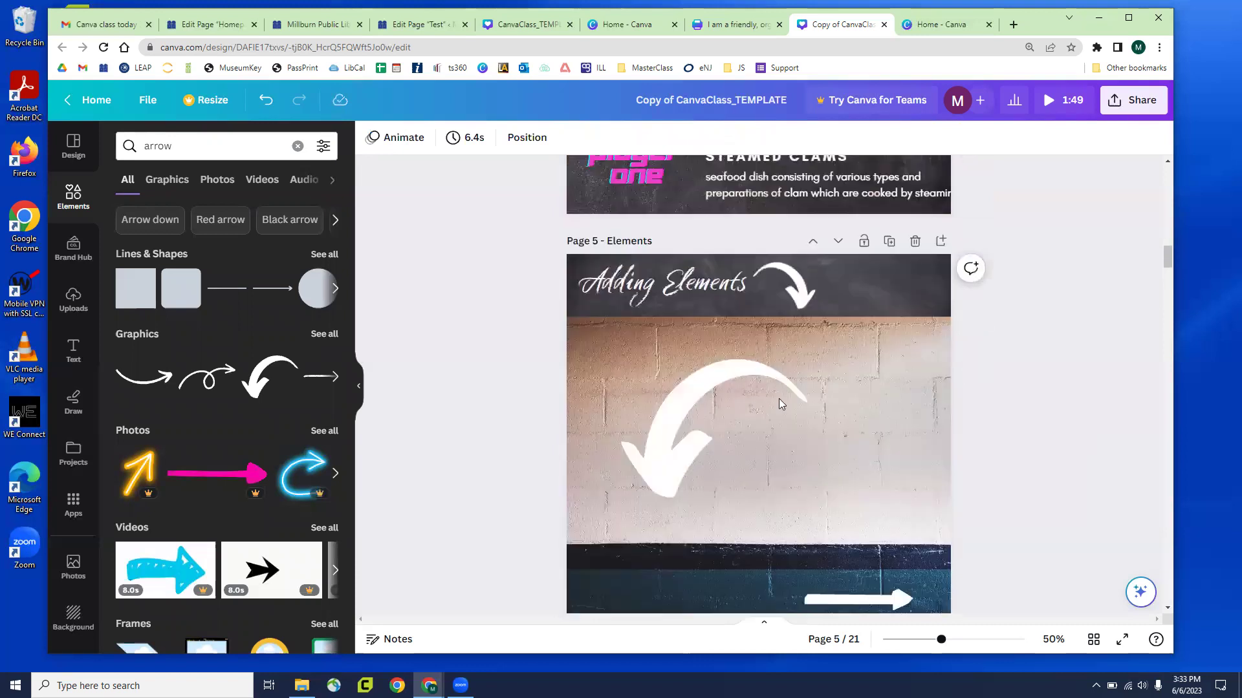
click(779, 414)
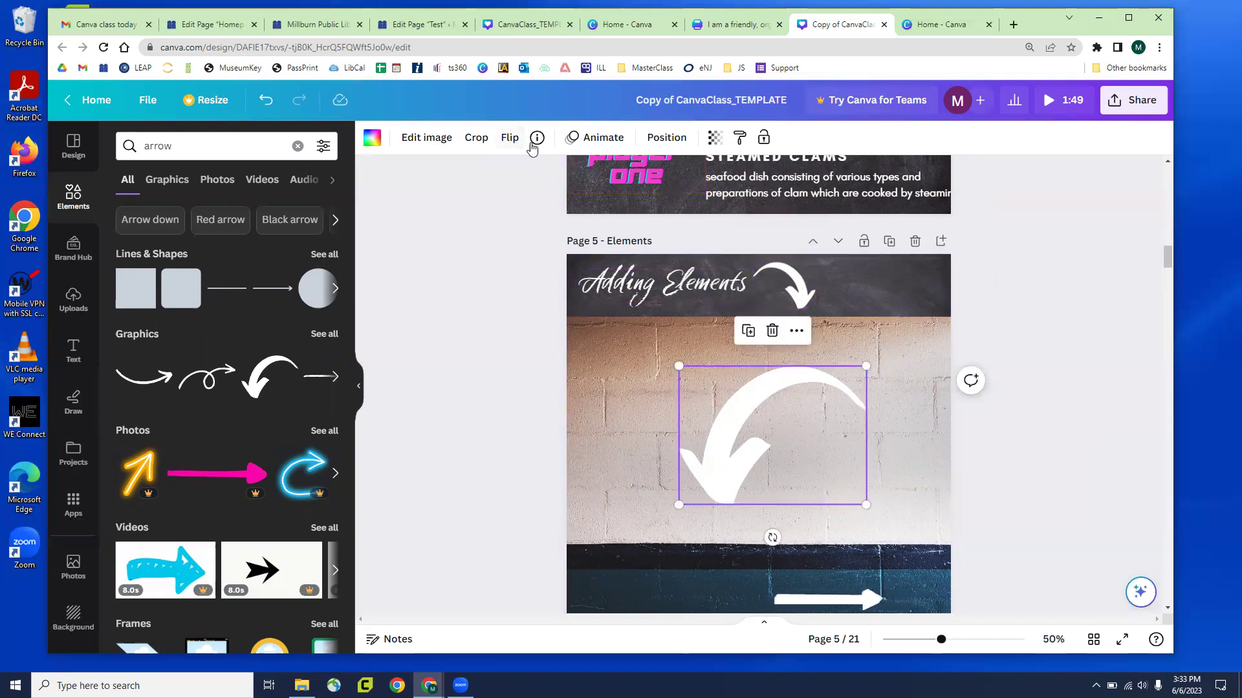
Try rotating the curved arrow in Crop, then cancel so it stays unrotated
click(508, 144)
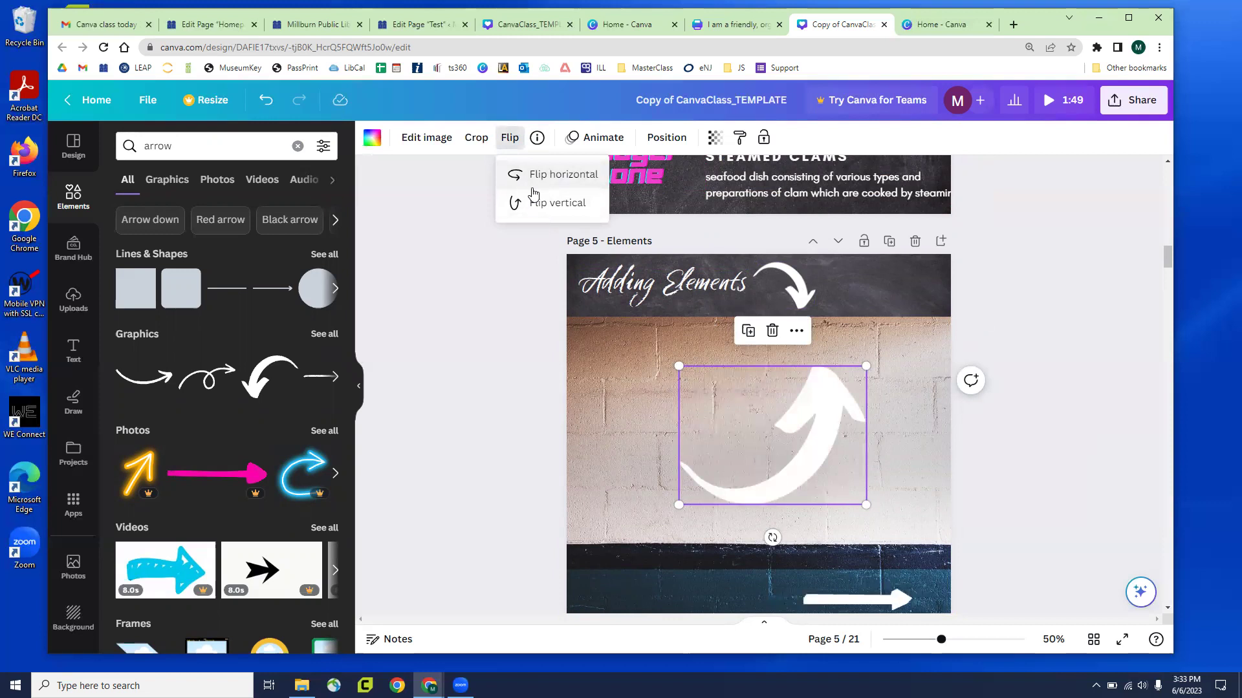
click(474, 141)
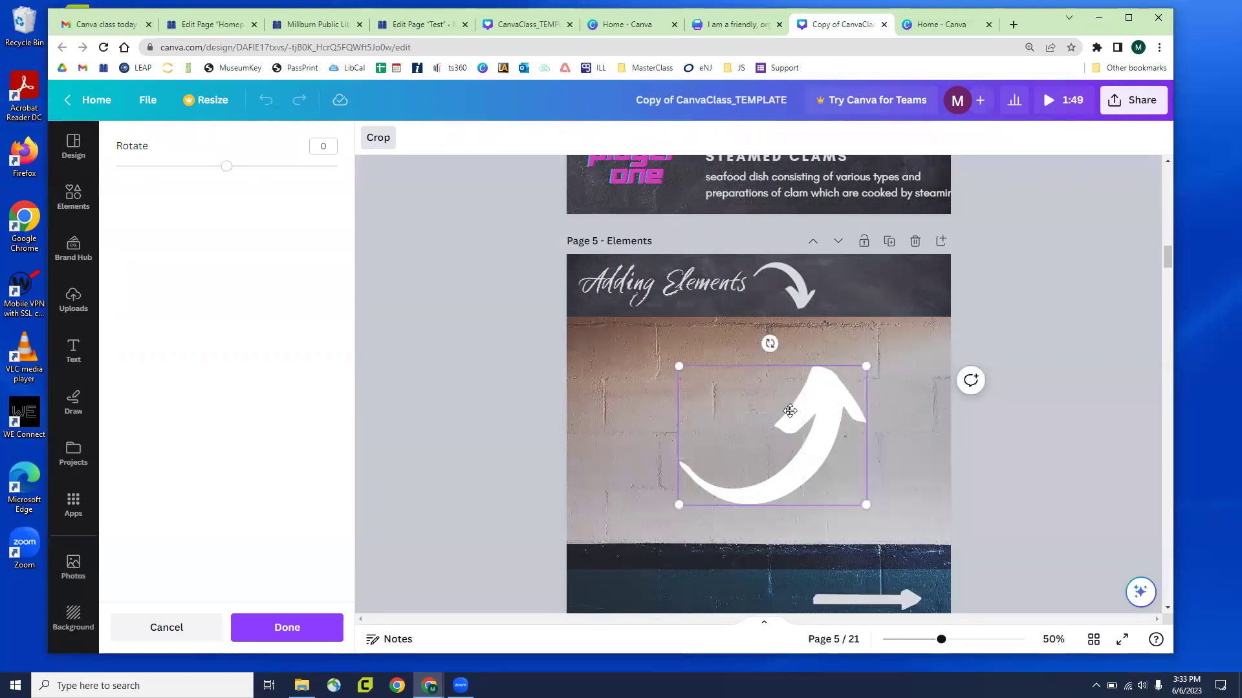
drag(227, 169, 218, 201)
click(145, 626)
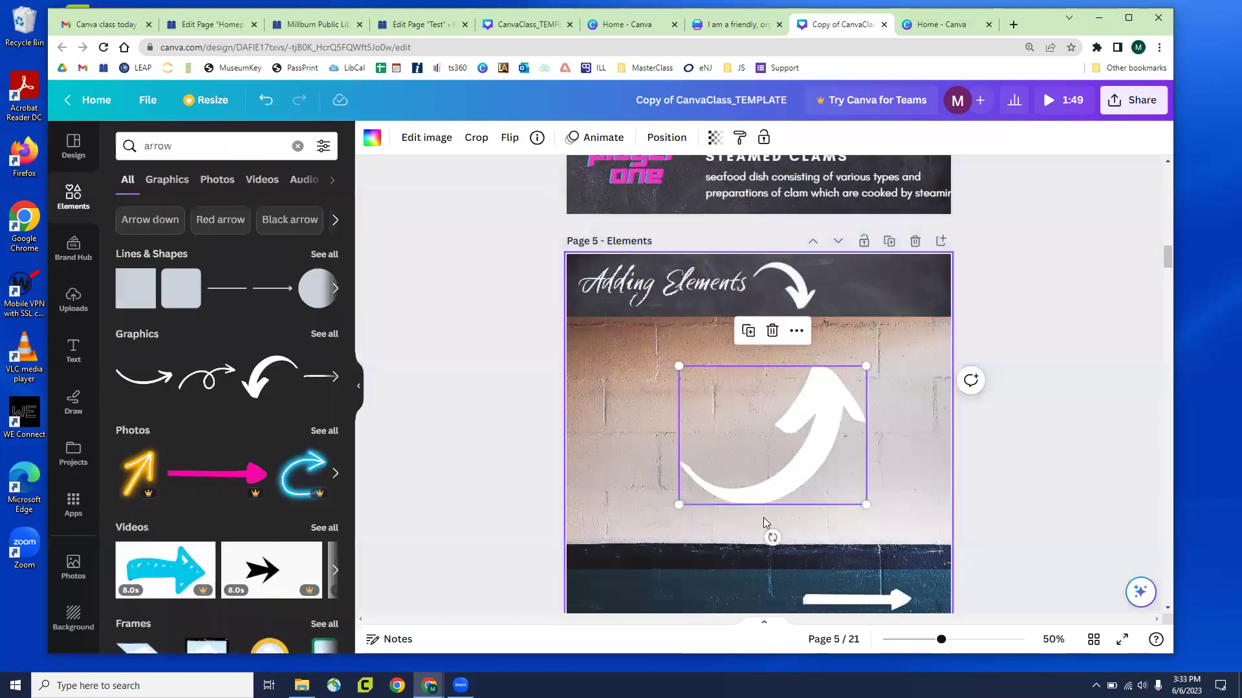
click(479, 137)
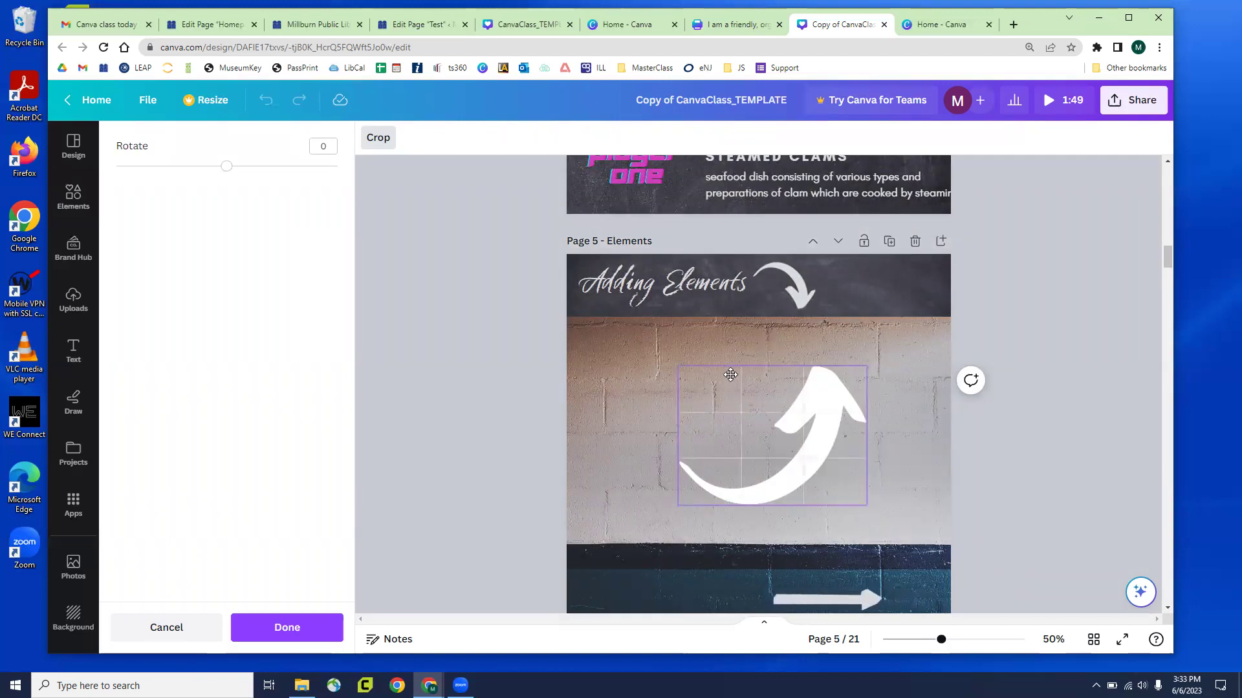
click(208, 622)
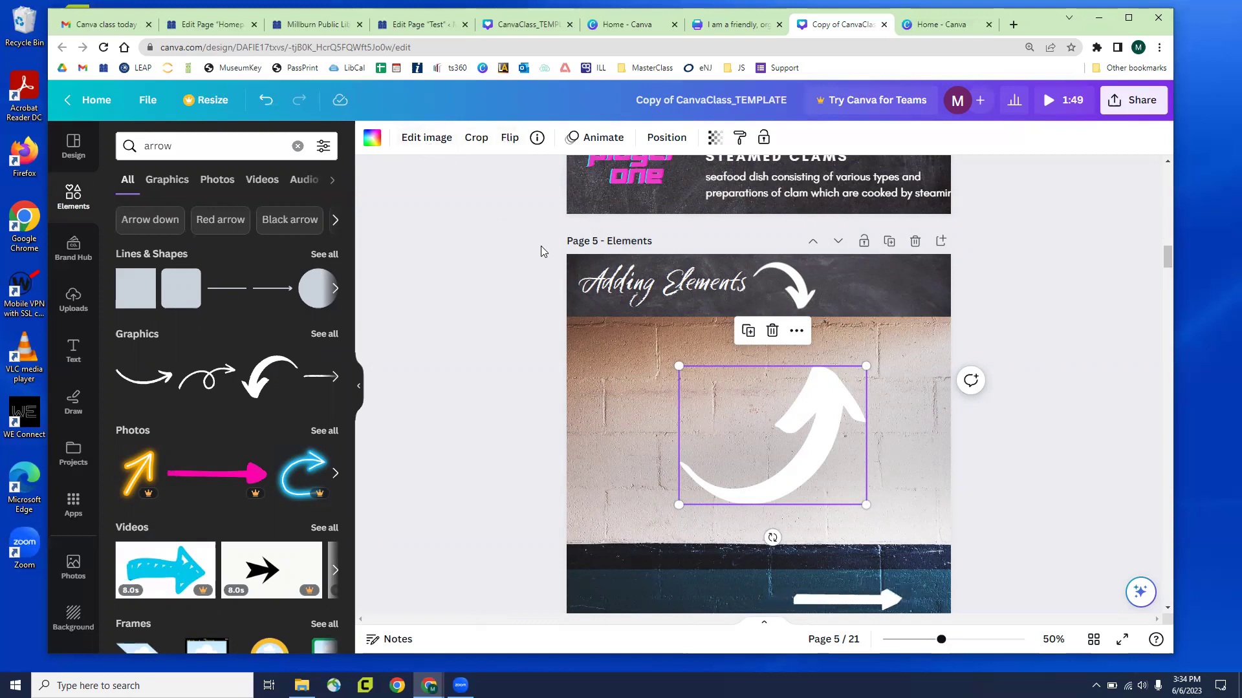
Move the curved arrow left and slightly higher on the wall
drag(782, 401, 707, 370)
scroll(736, 372, down, 2)
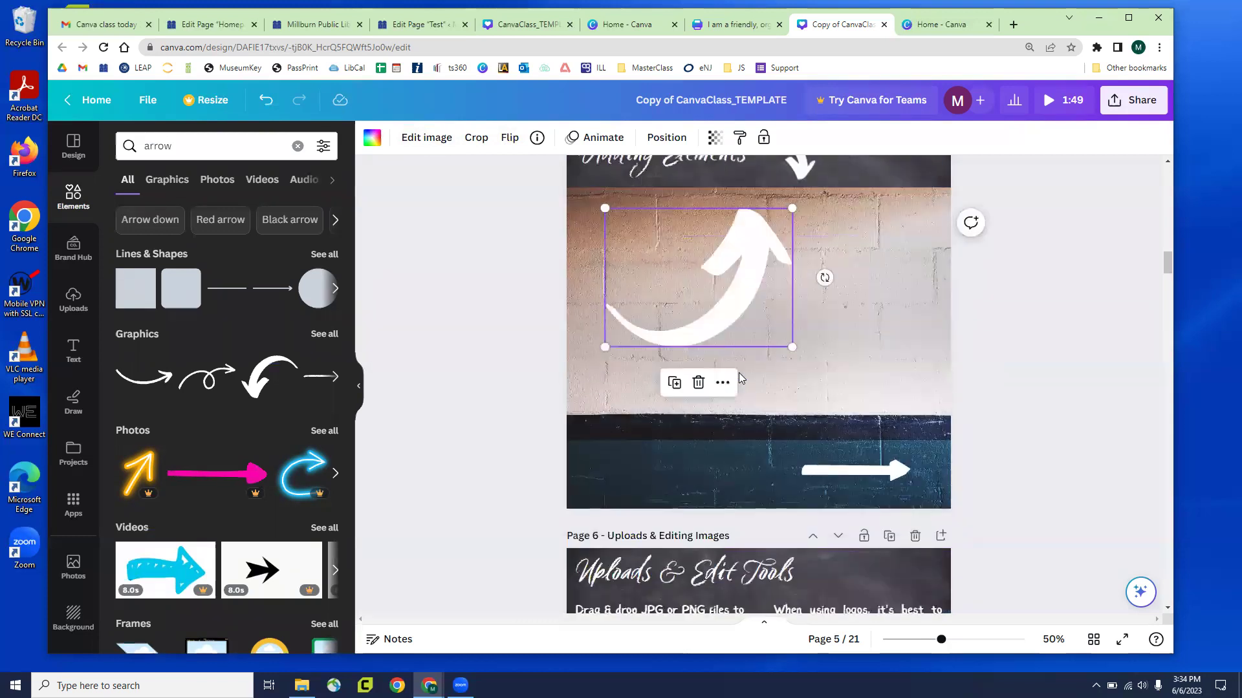
scroll(739, 373, up, 2)
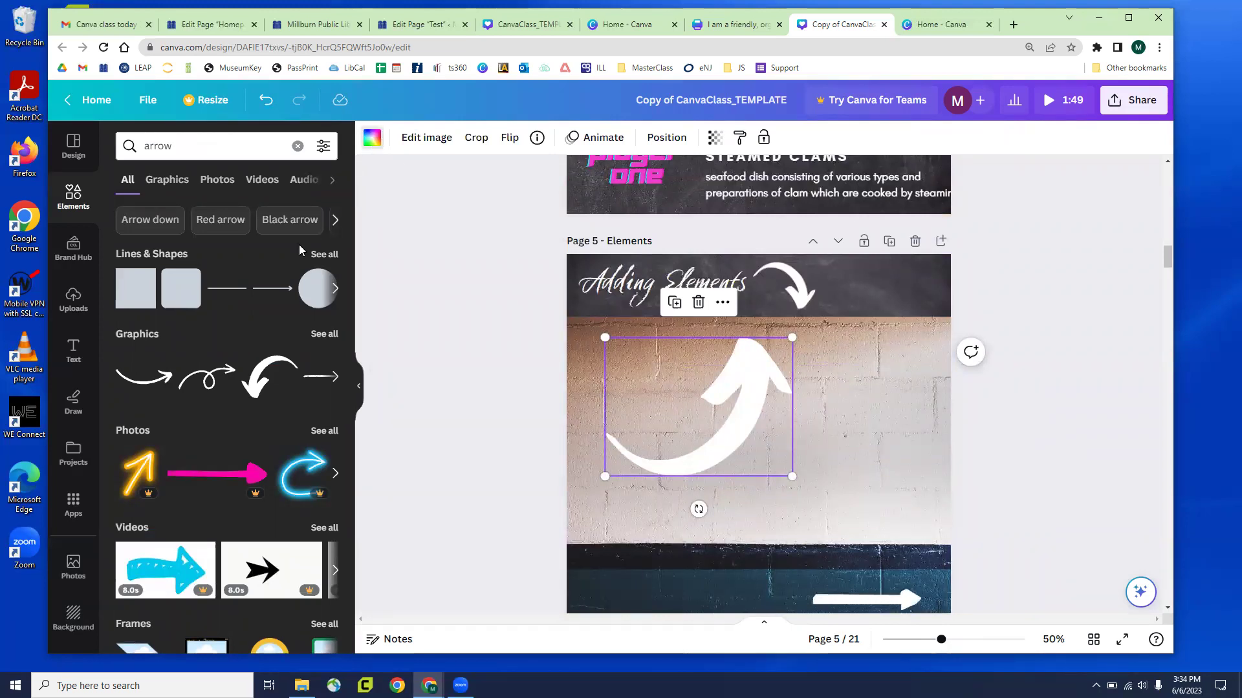
click(372, 137)
Recolour the curved arrow periwinkle and clear the arrow search
click(248, 303)
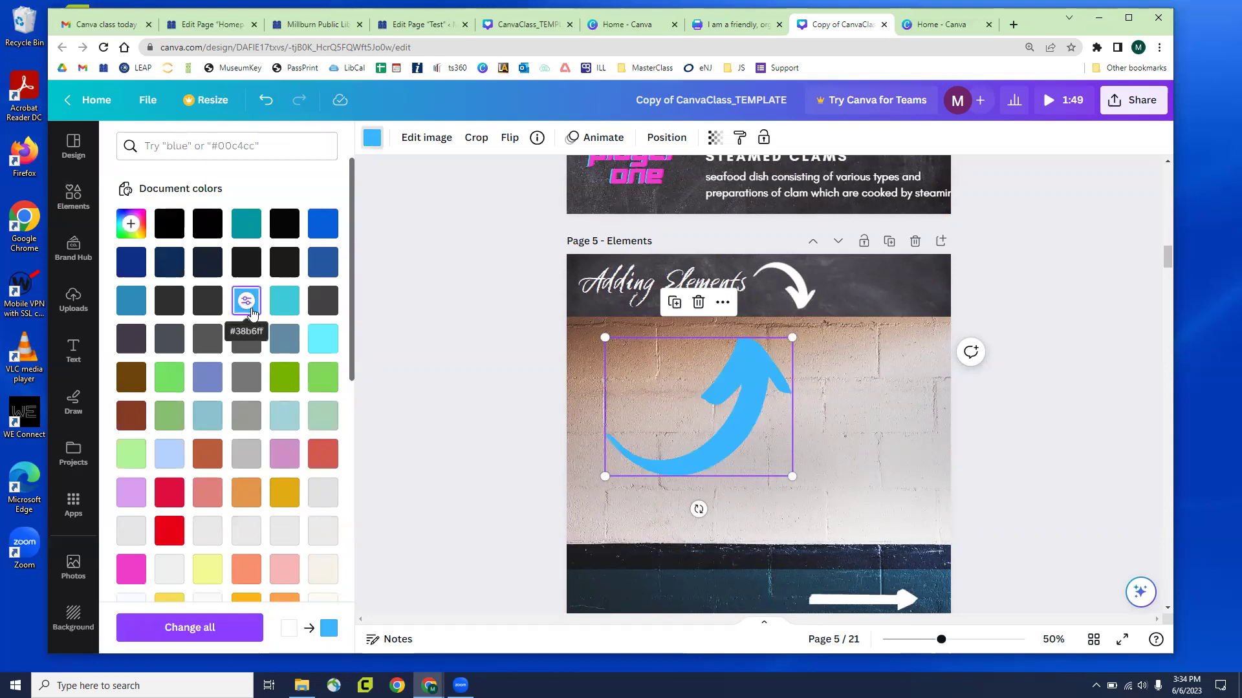
click(207, 388)
click(76, 204)
click(76, 204)
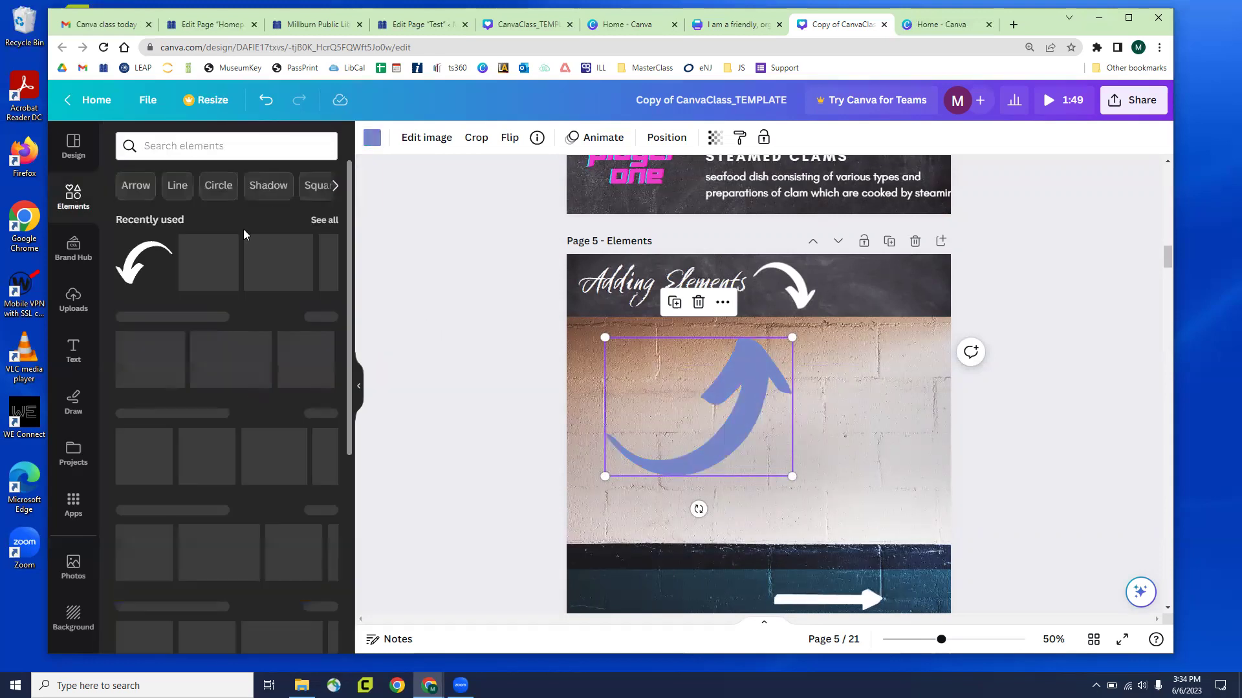
Add a neon orange arrow photo from an 'arrow' search, shrunk and placed right of the curved arrow
click(248, 158)
text(arrow)
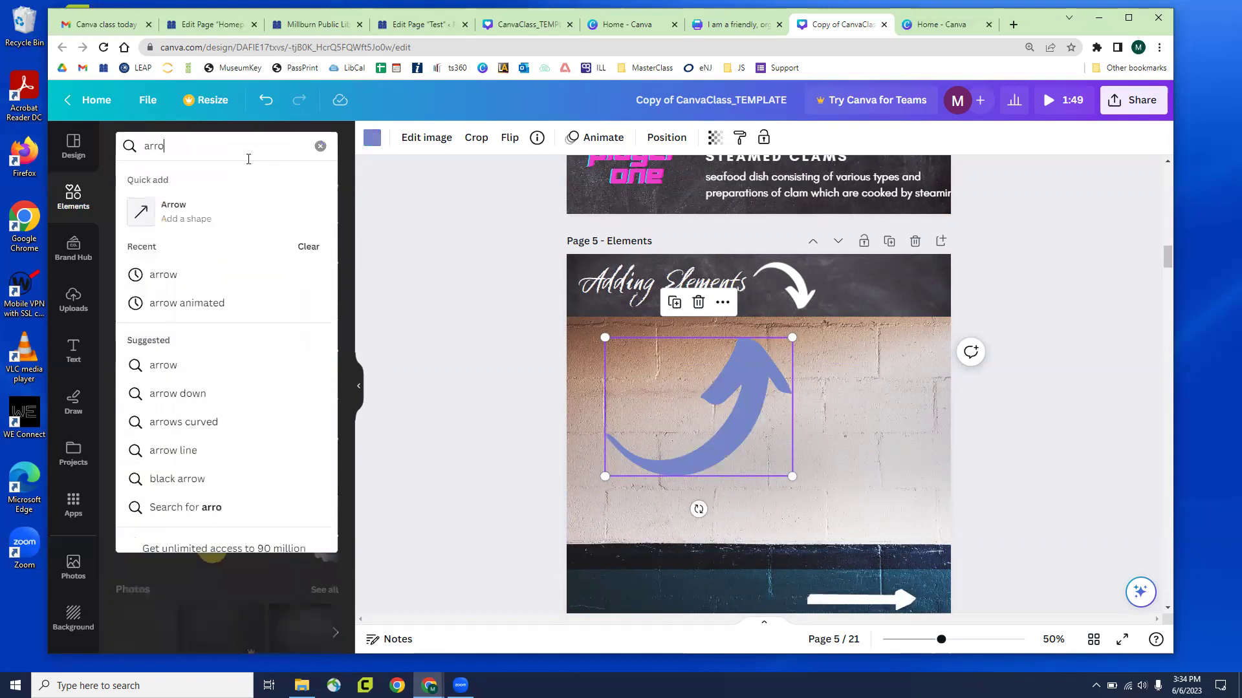
key(Return)
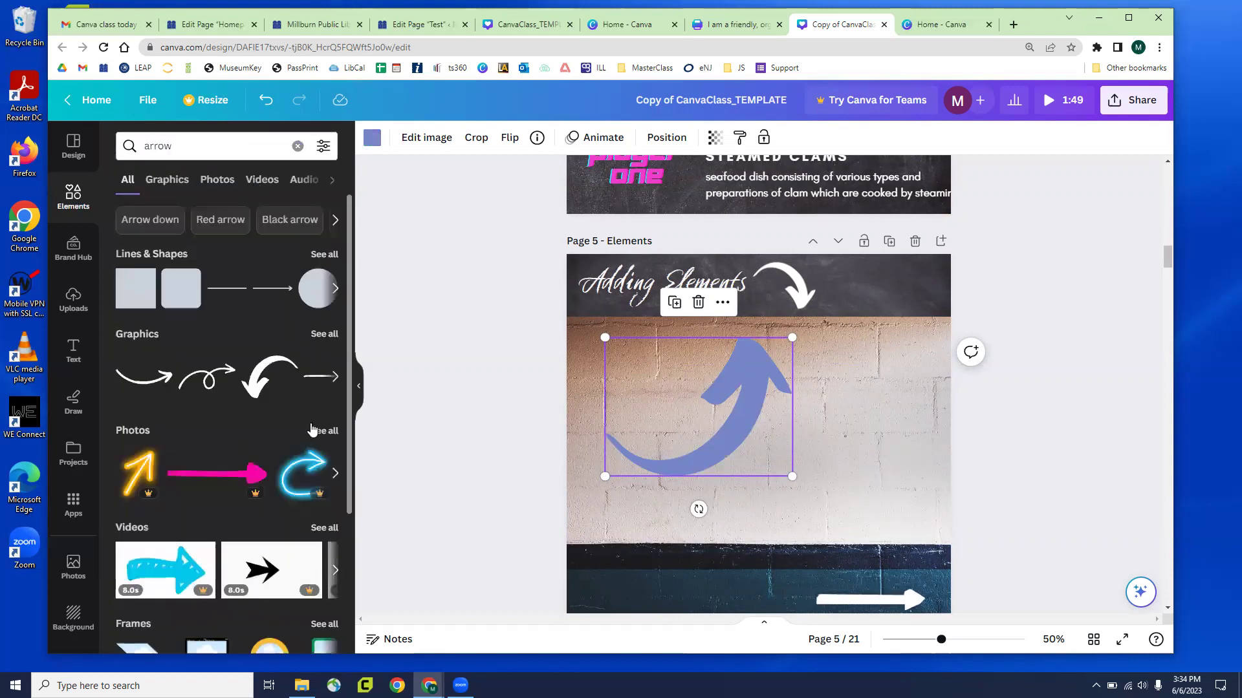
click(312, 430)
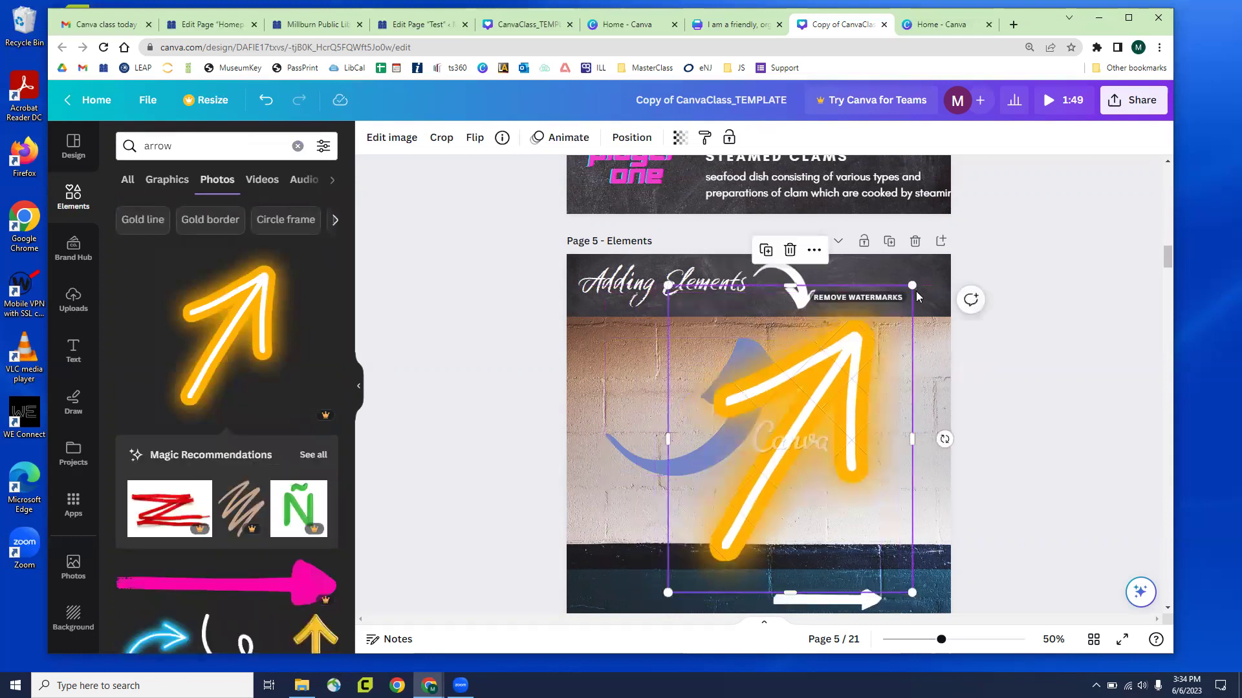
drag(911, 286, 860, 392)
drag(760, 511, 829, 476)
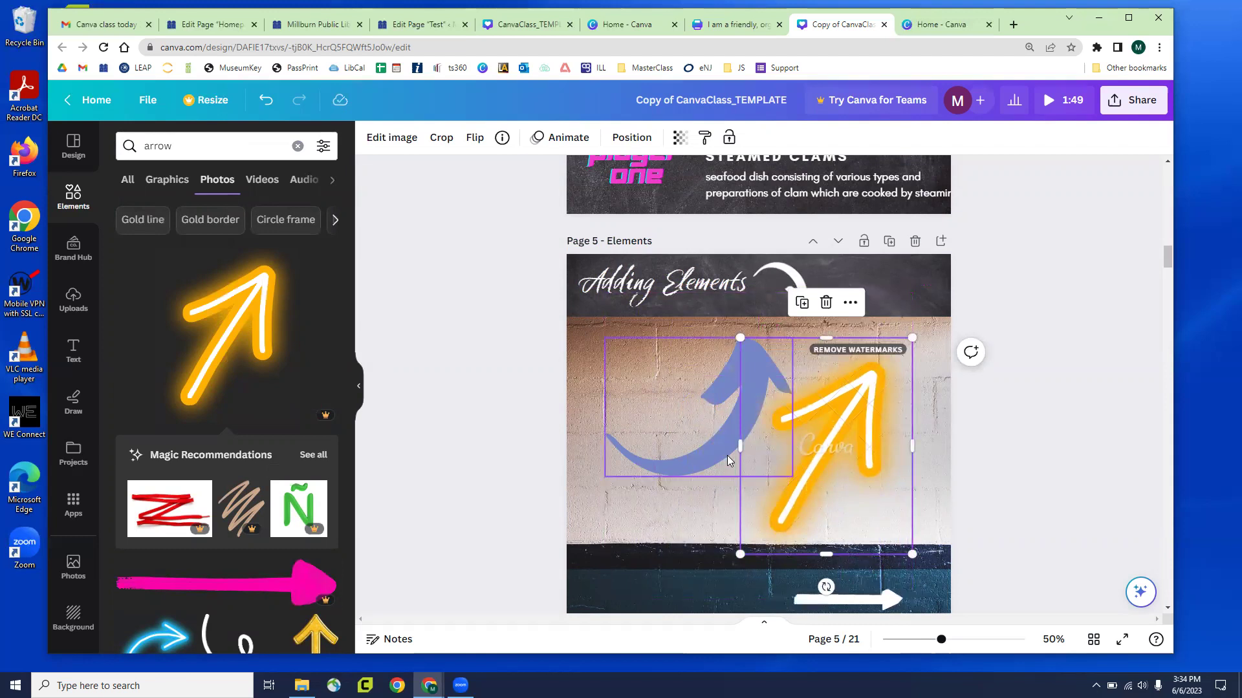
drag(706, 449, 698, 441)
drag(842, 462, 862, 454)
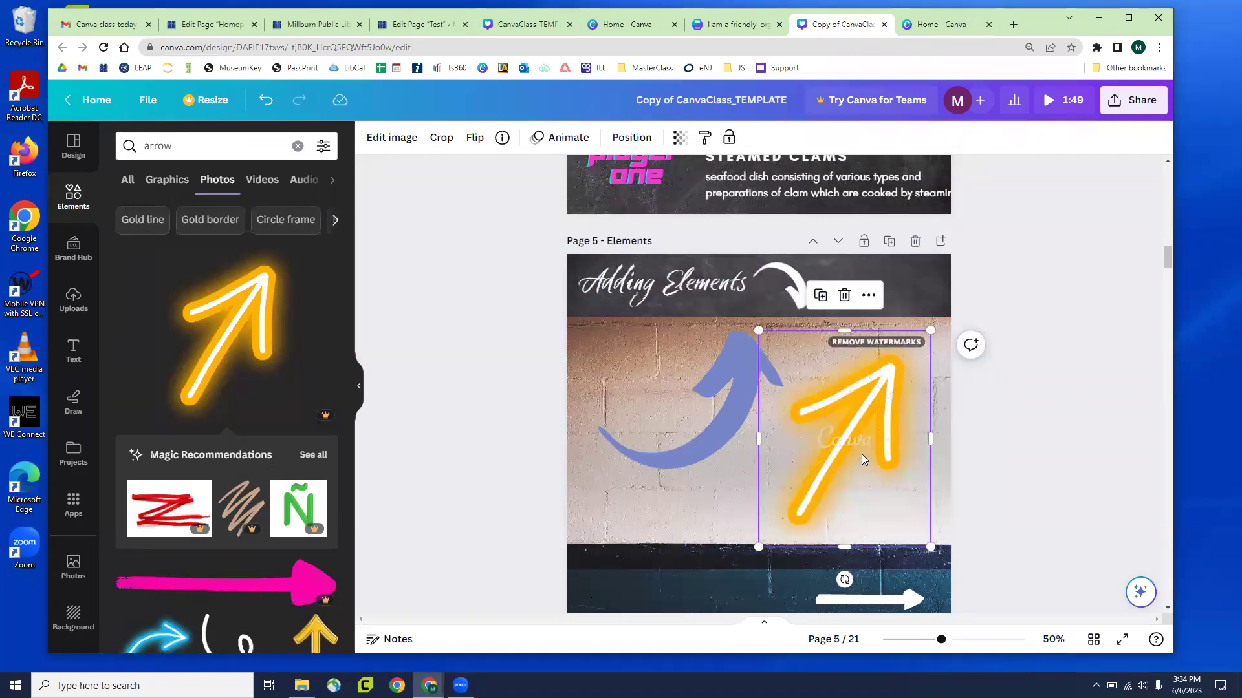
Try mirroring the neon arrow horizontally, then revert it to point up-right
click(475, 137)
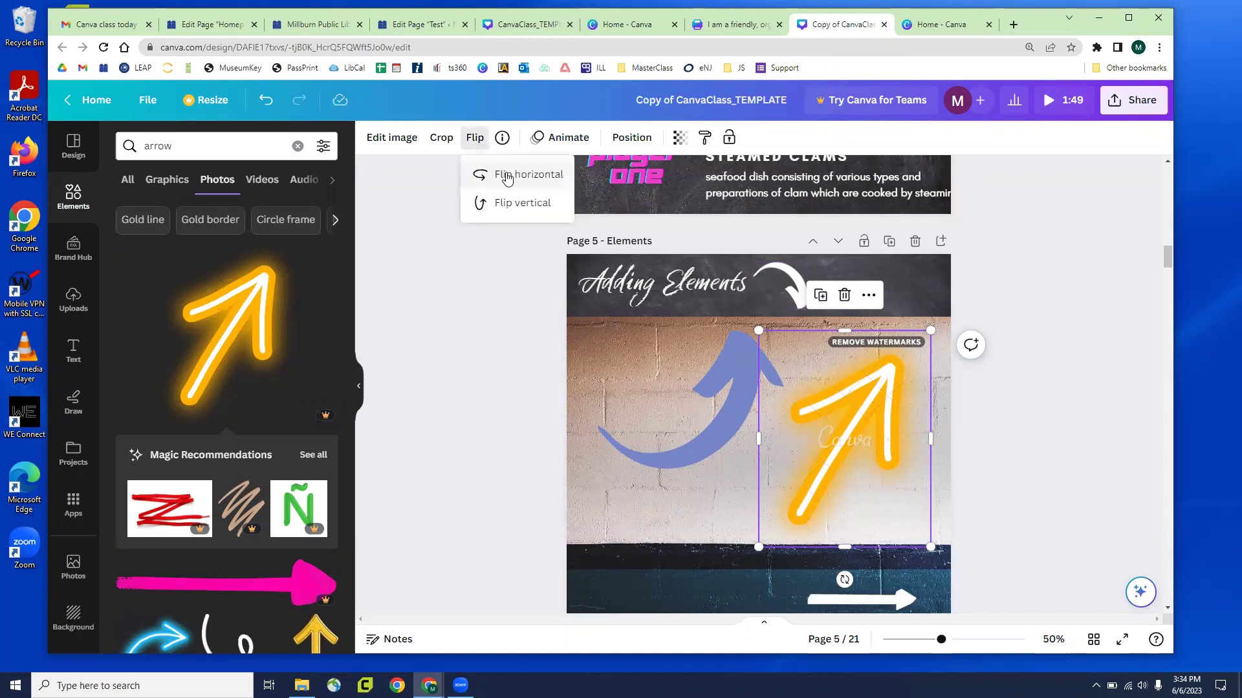
click(507, 175)
click(507, 176)
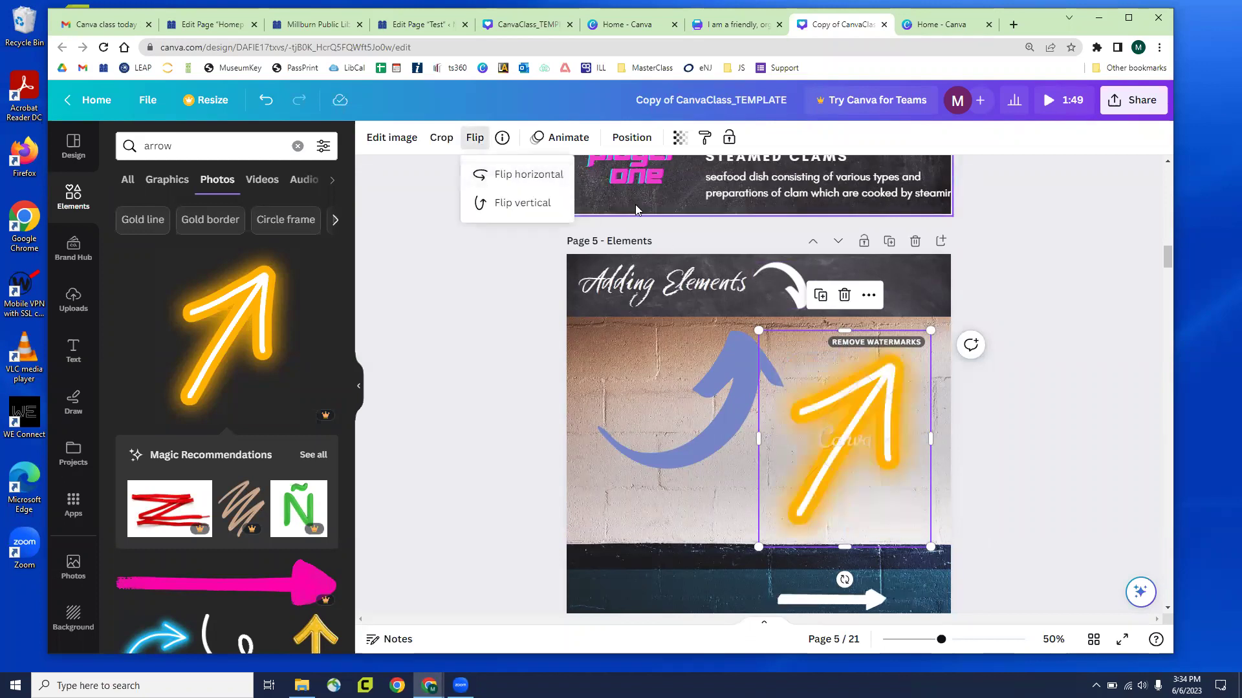
click(498, 443)
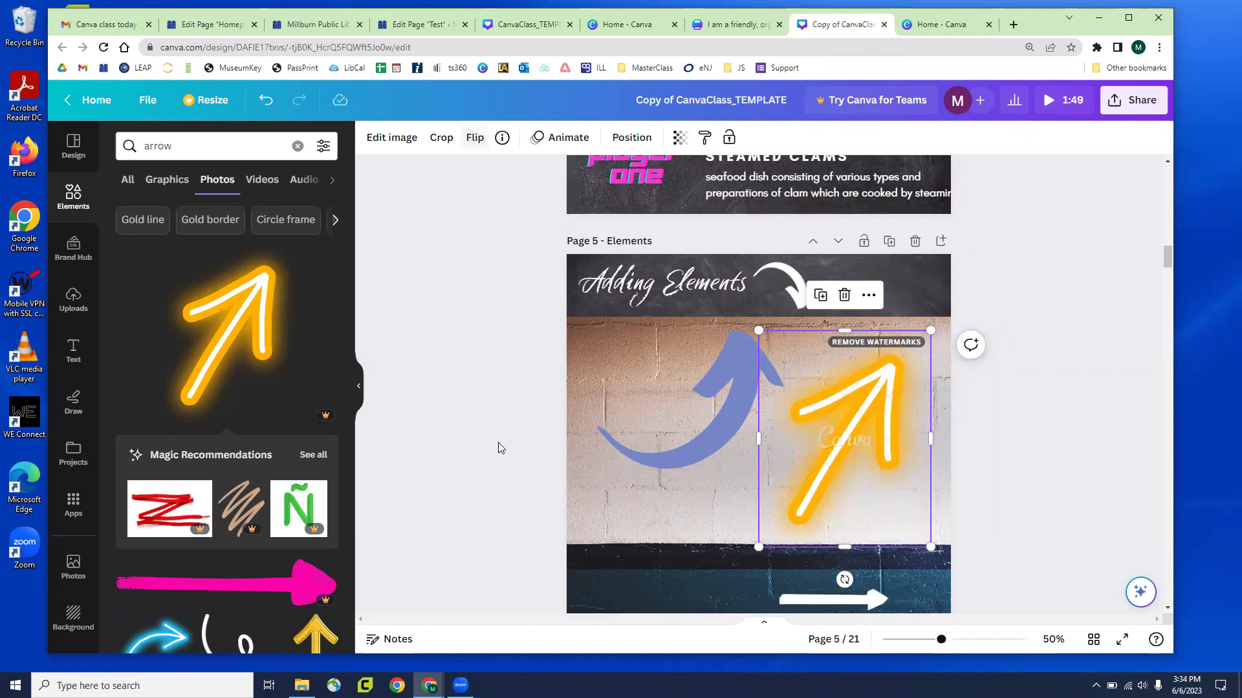
click(517, 448)
Enlarge the white straight arrow onto the dark band and flip it to point left
scroll(717, 424, down, 2)
drag(872, 535, 900, 517)
drag(824, 492, 819, 524)
click(411, 137)
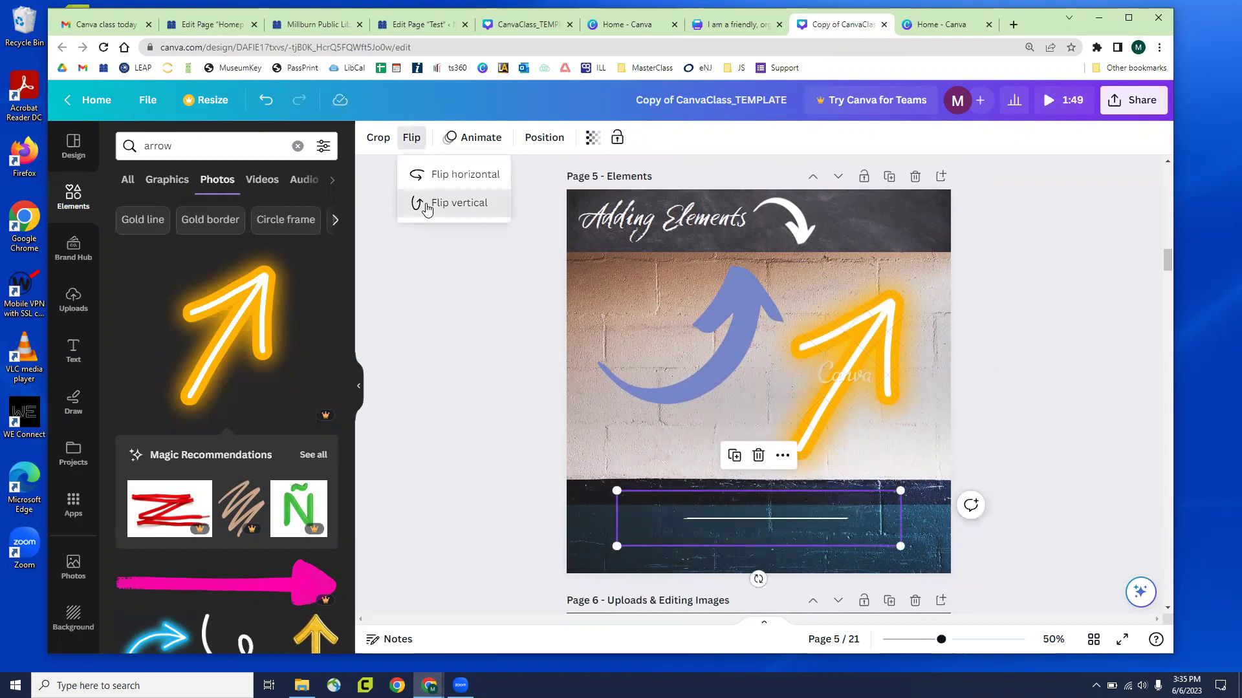
click(432, 174)
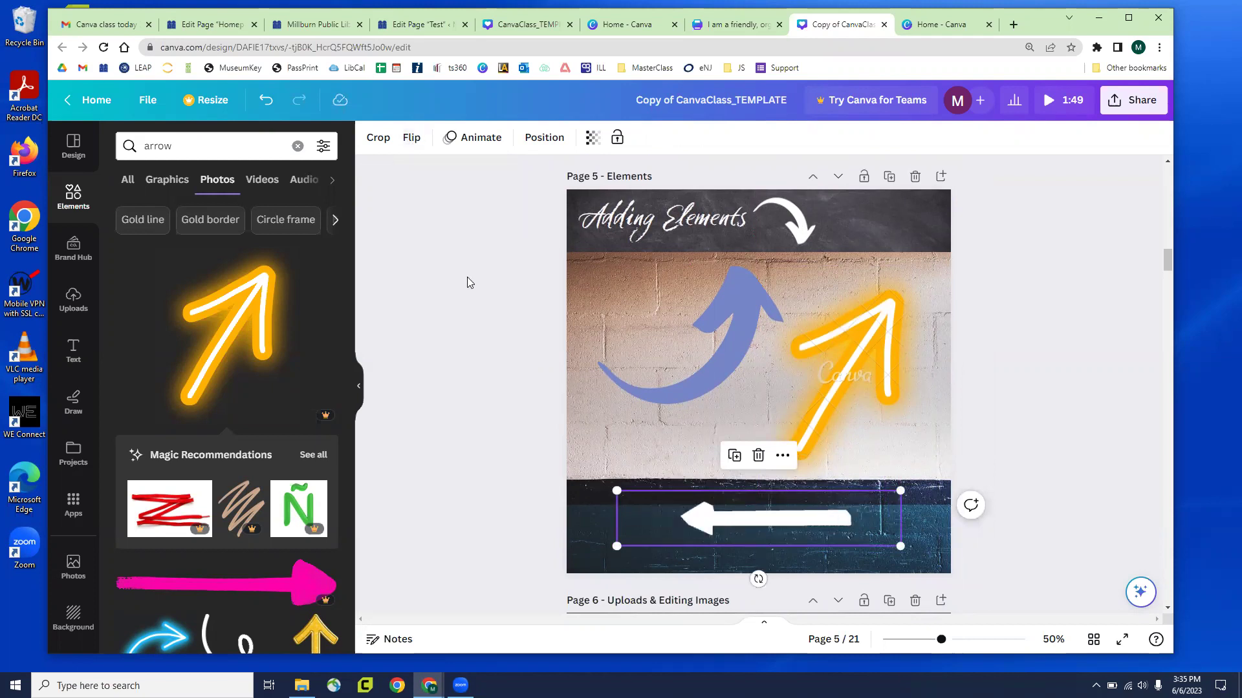
click(743, 297)
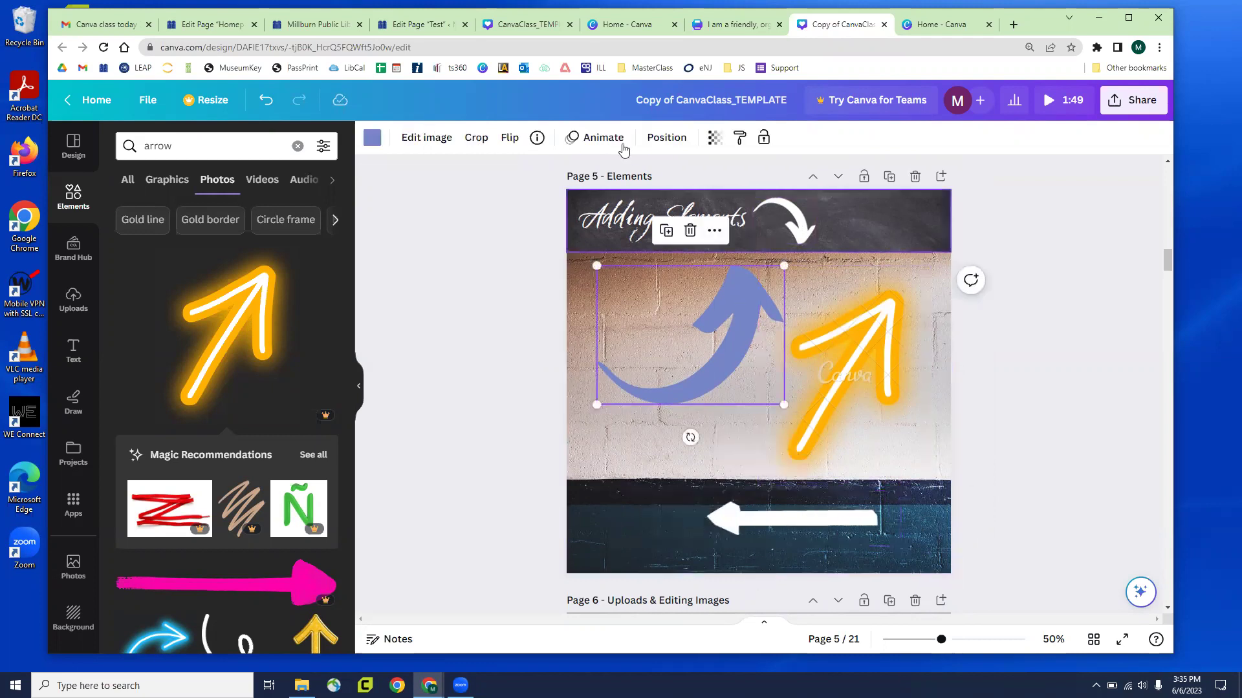
Set the curved arrow's transparency to 57, then scroll down to page 6
click(713, 139)
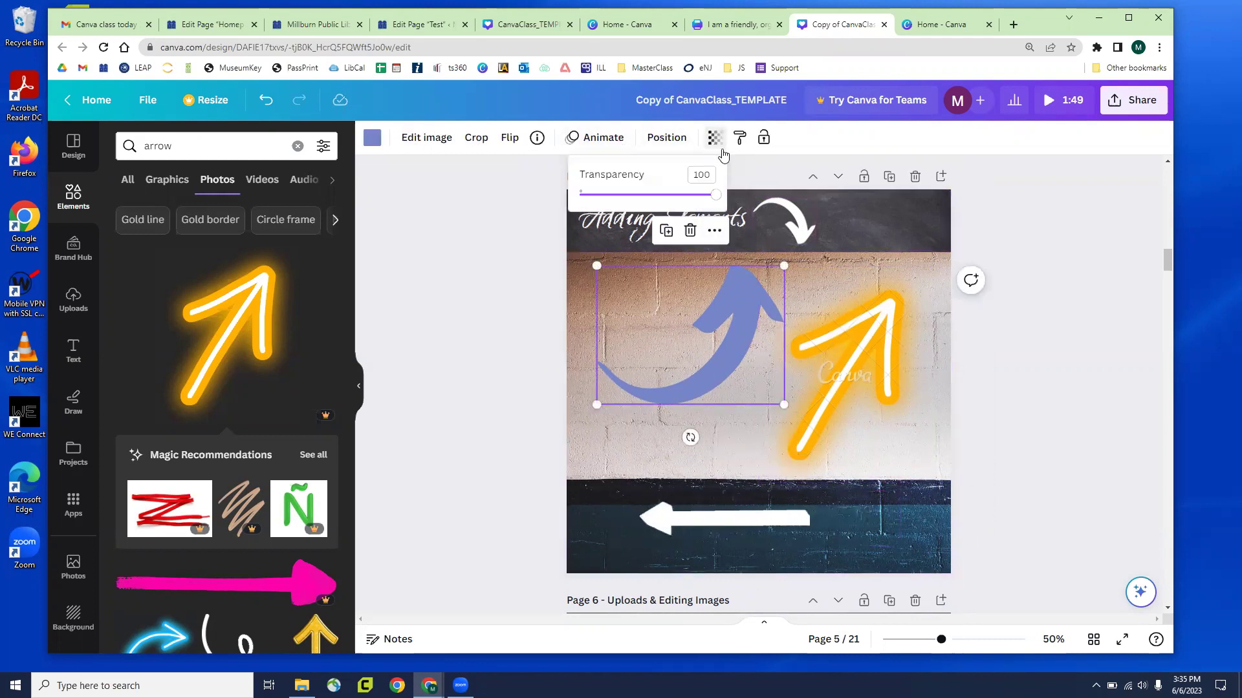
drag(719, 197, 665, 196)
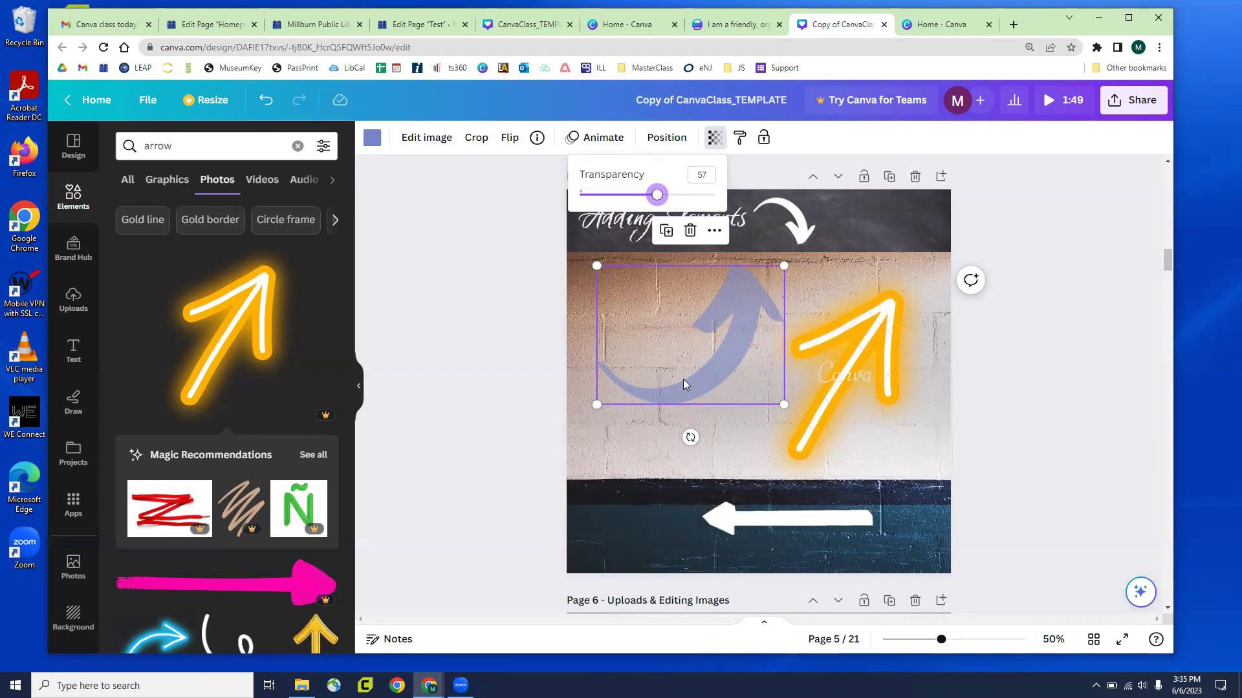
click(471, 173)
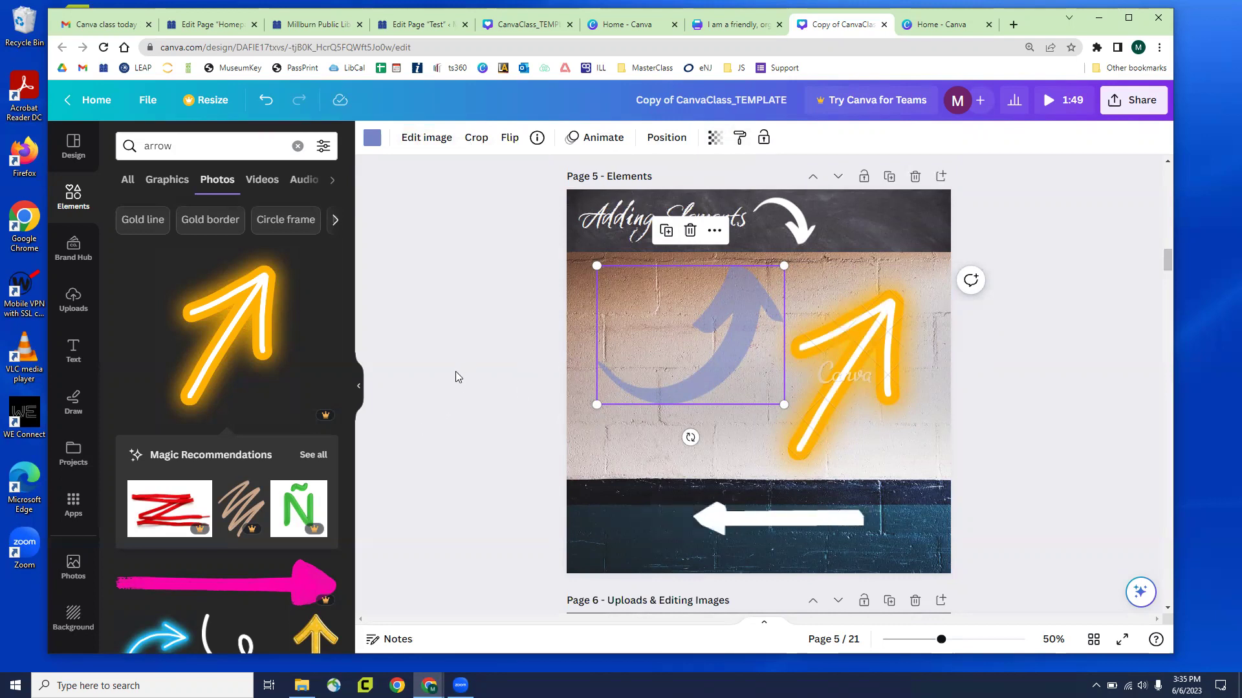
scroll(455, 372, down, 6)
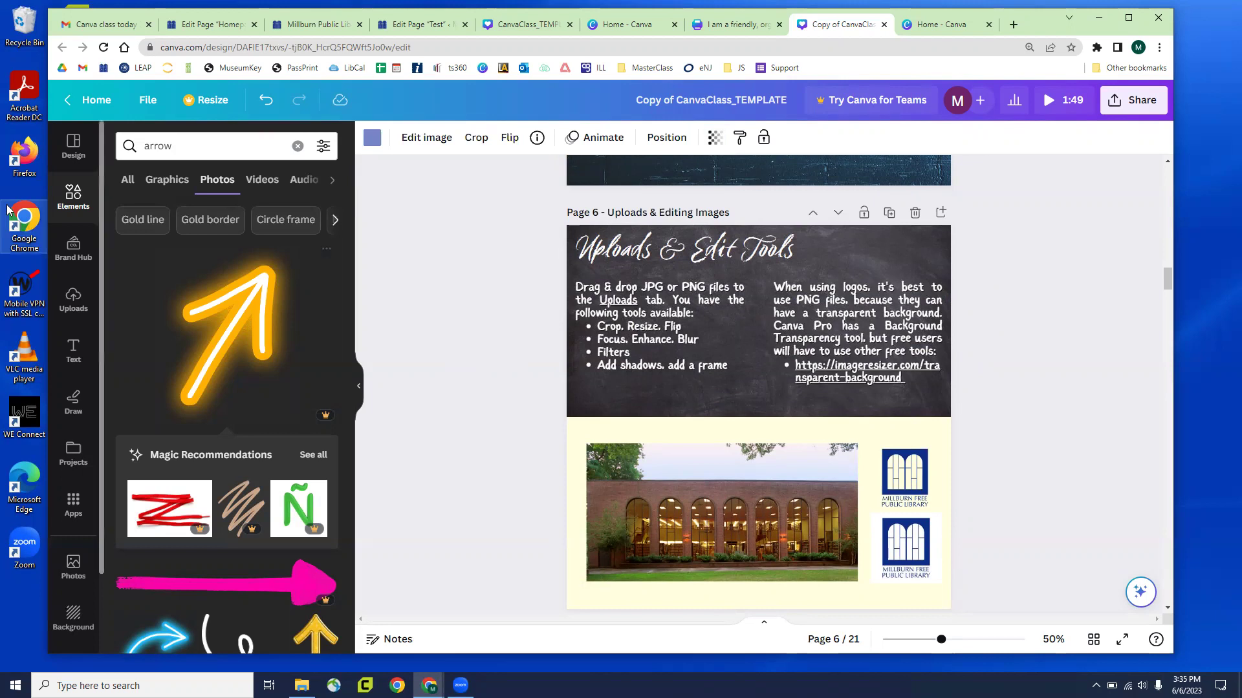
Clear the arrow search and browse the uploaded logo and photo images in Uploads
click(73, 218)
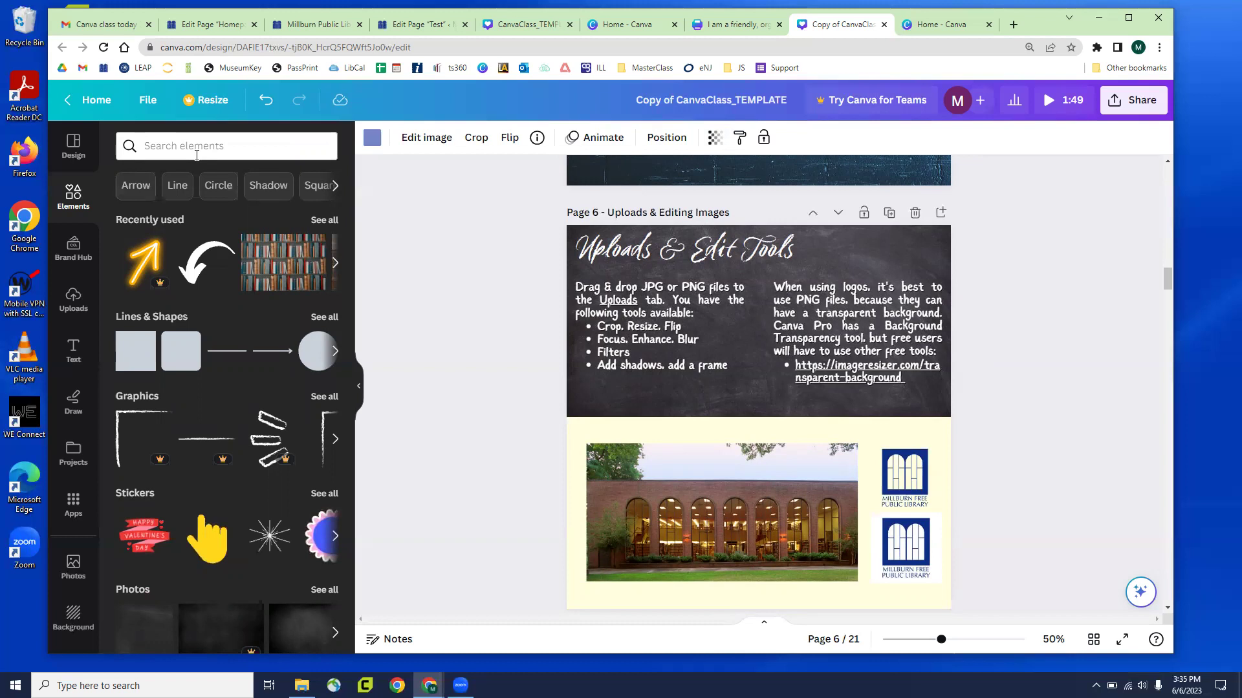
click(75, 306)
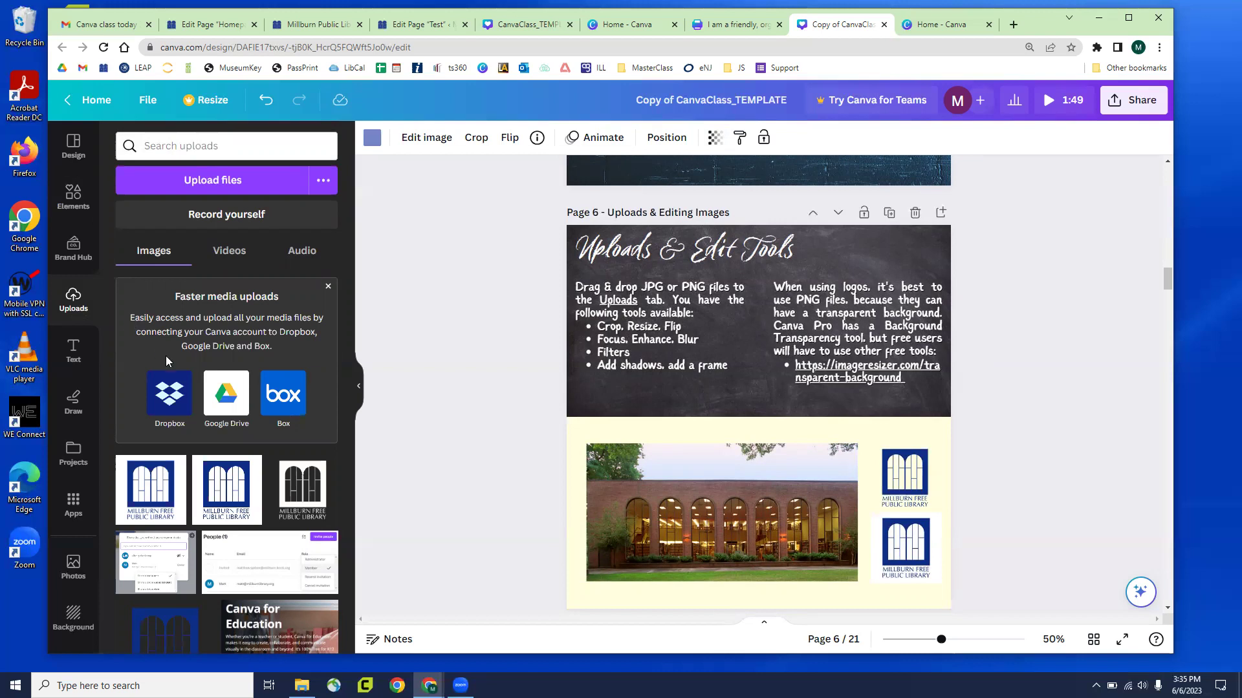
scroll(179, 481, down, 3)
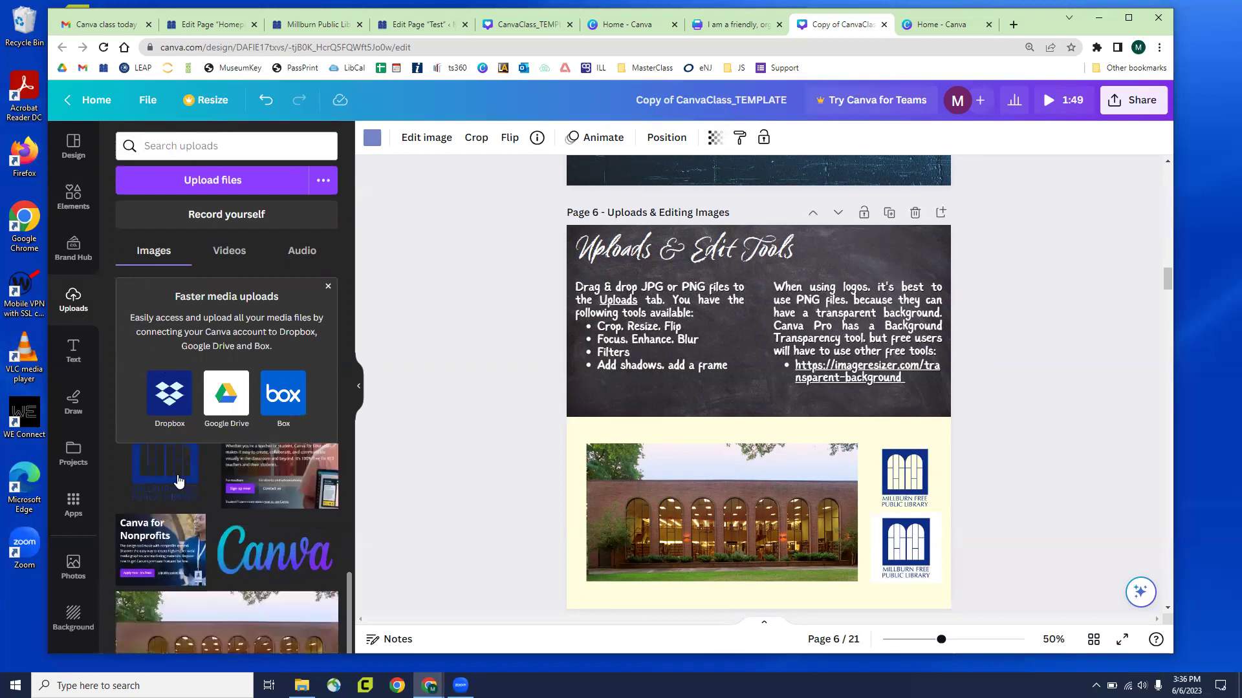
scroll(184, 515, up, 3)
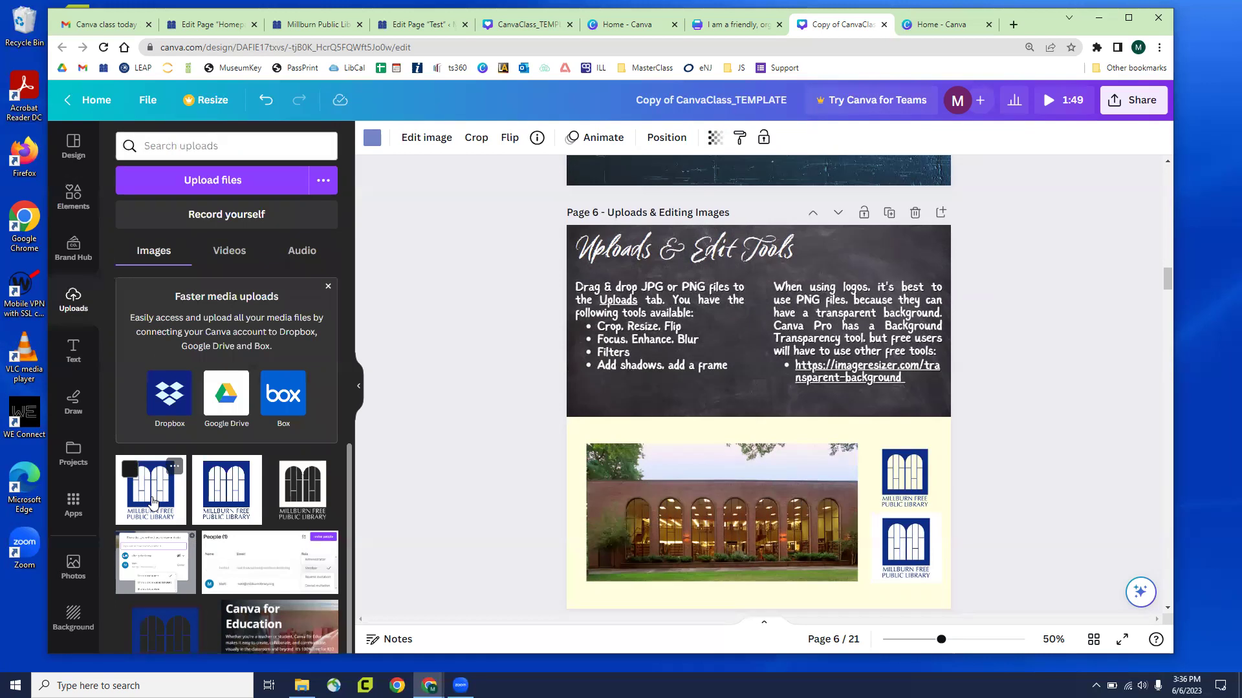
click(219, 185)
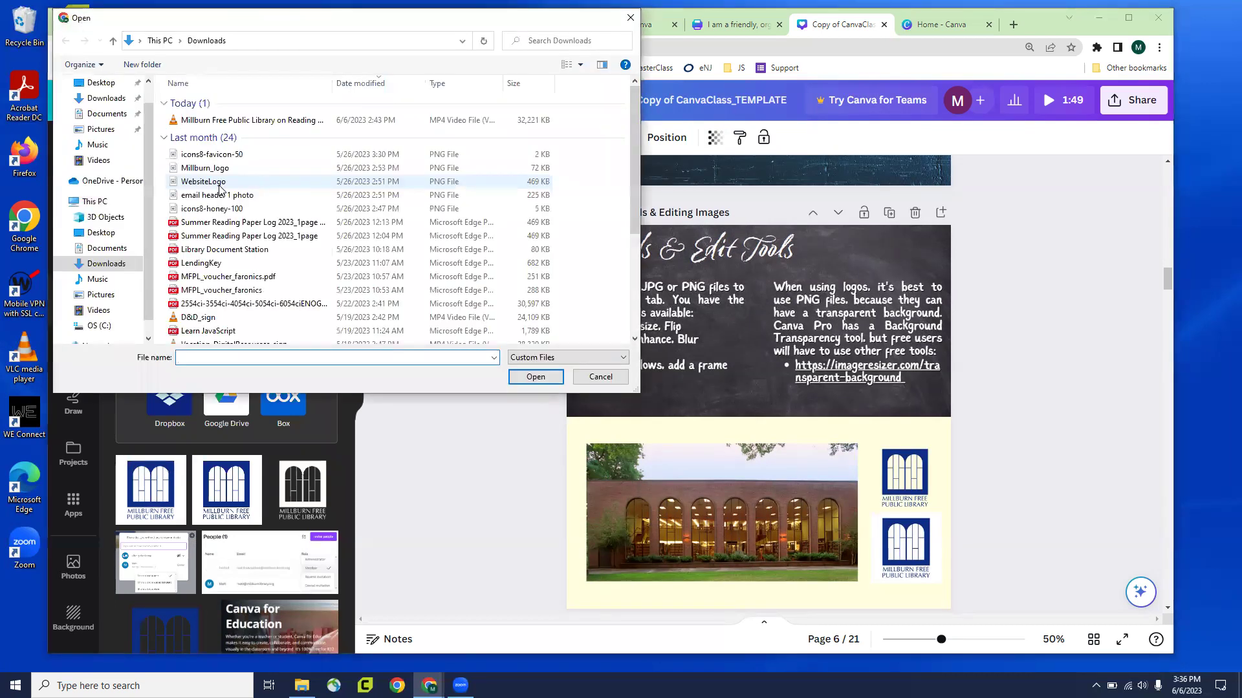
click(601, 376)
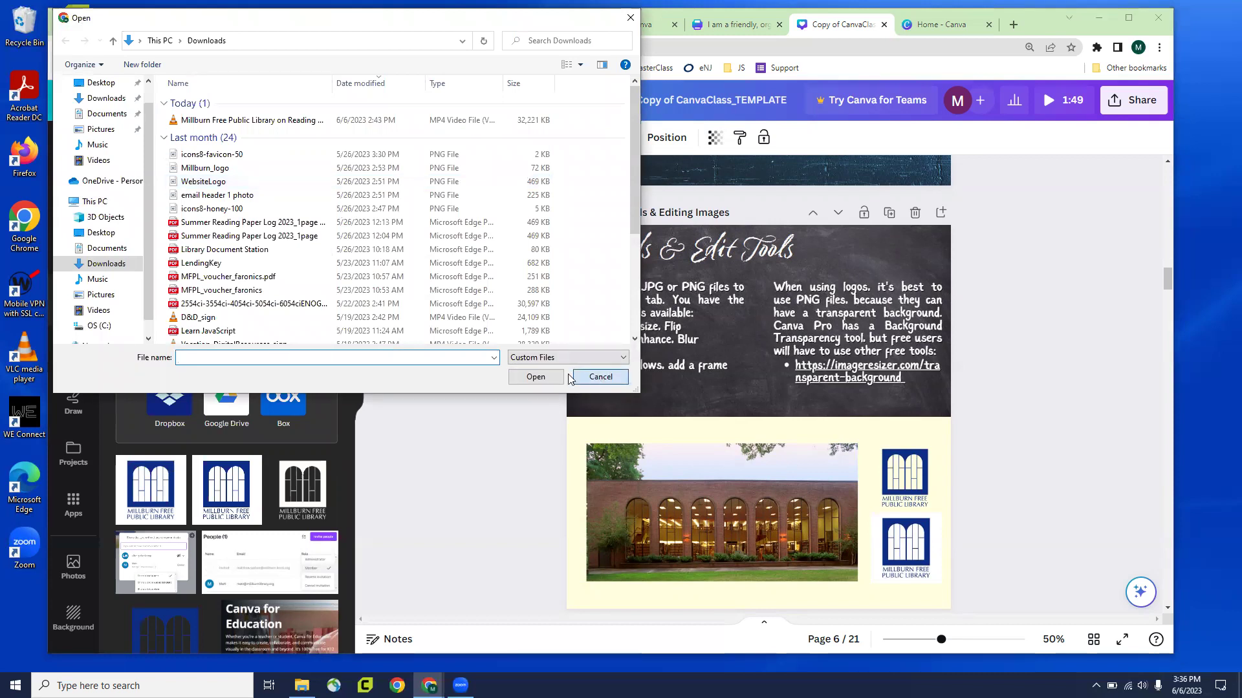
drag(24, 223, 252, 396)
drag(165, 335, 194, 298)
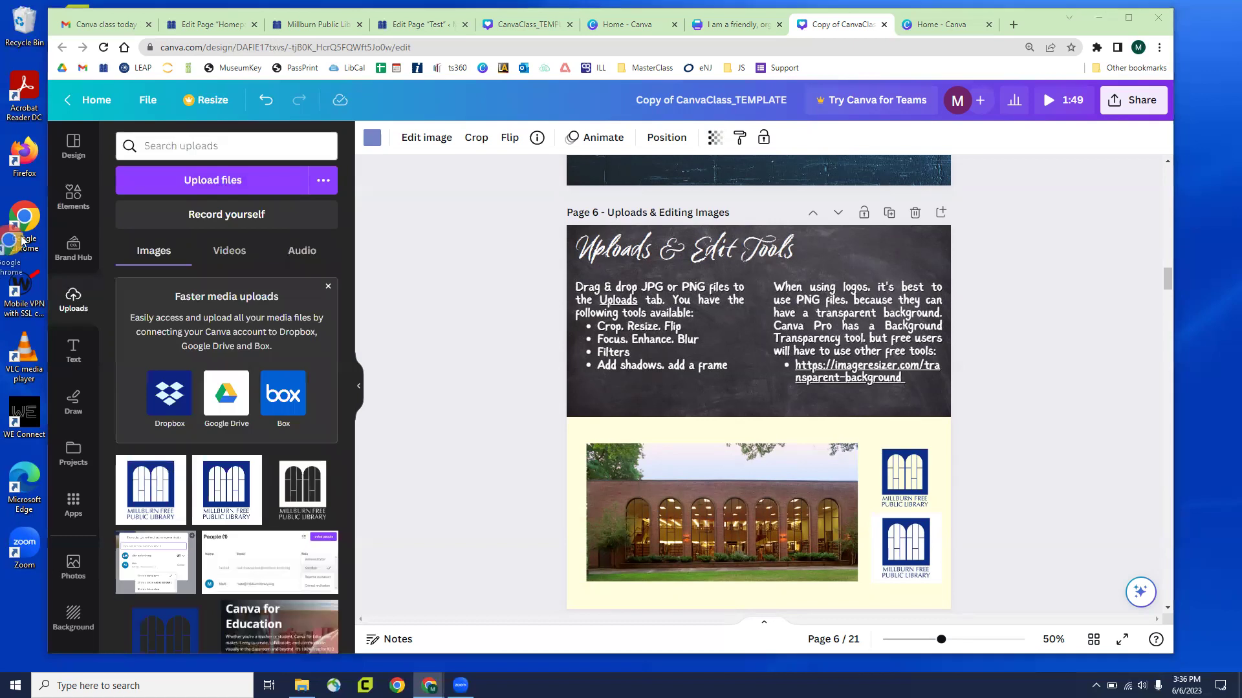
click(225, 254)
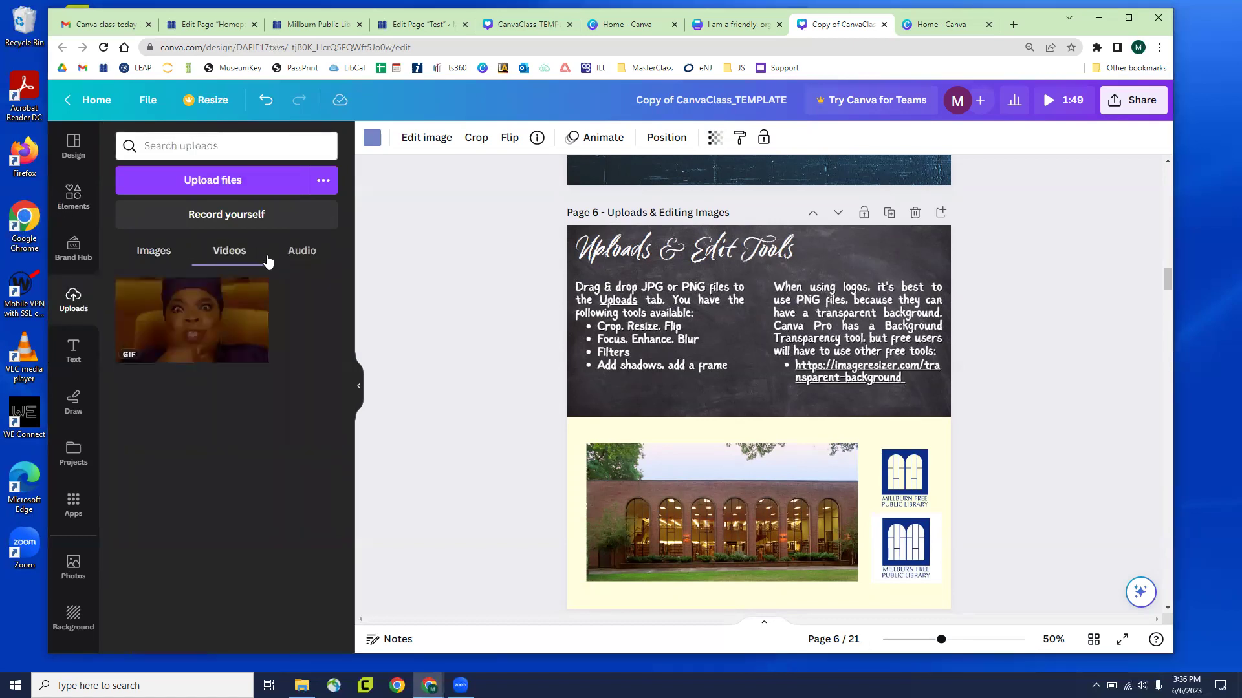
click(292, 258)
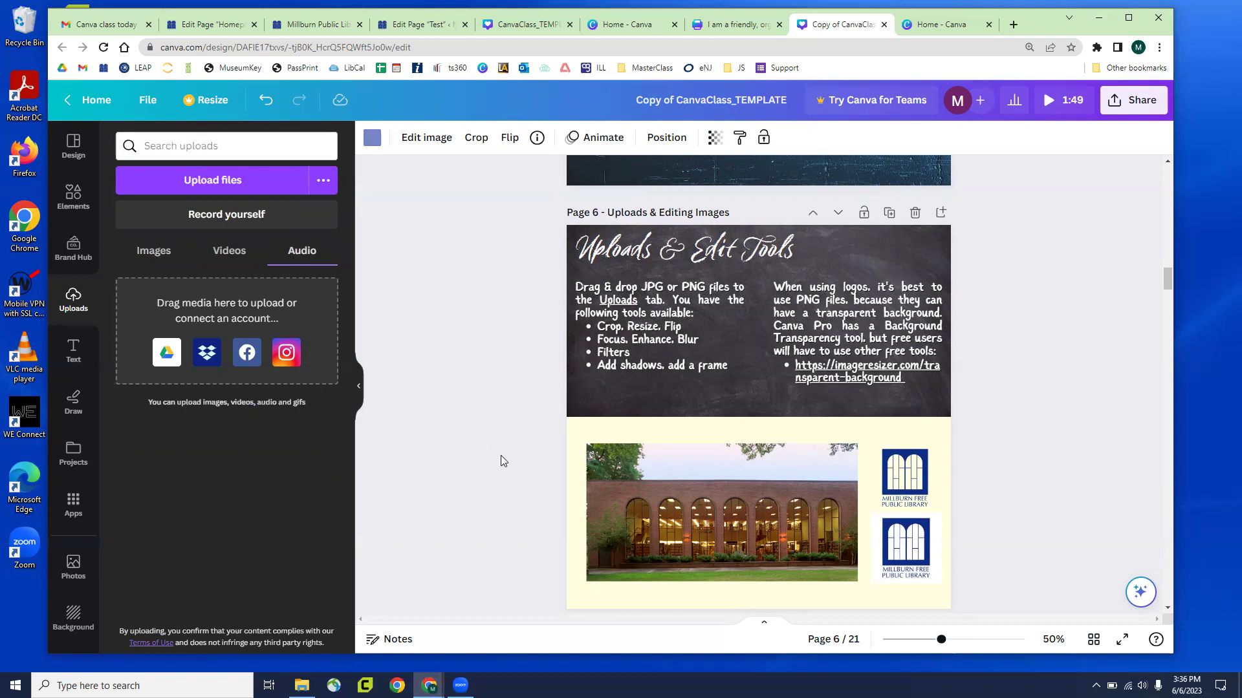
click(145, 262)
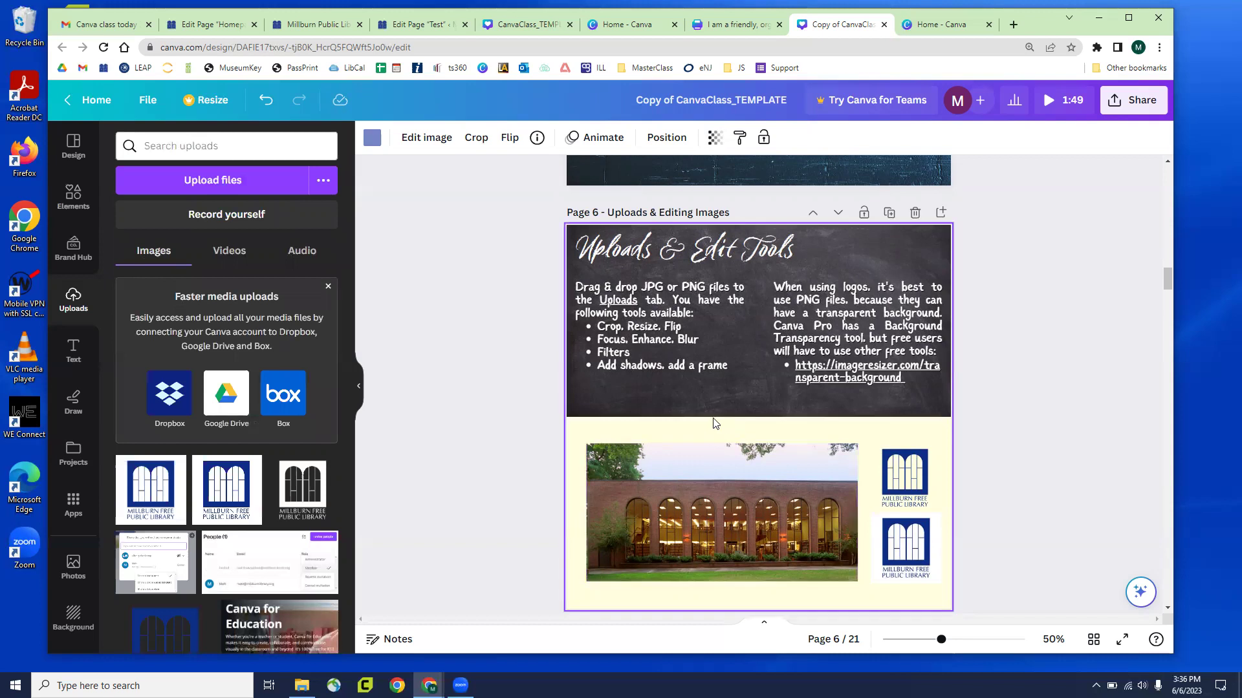
ctrl+scroll(715, 424, up, 3)
Select the library photo and both logos in turn, then open Edit image for the photo
scroll(718, 424, down, 2)
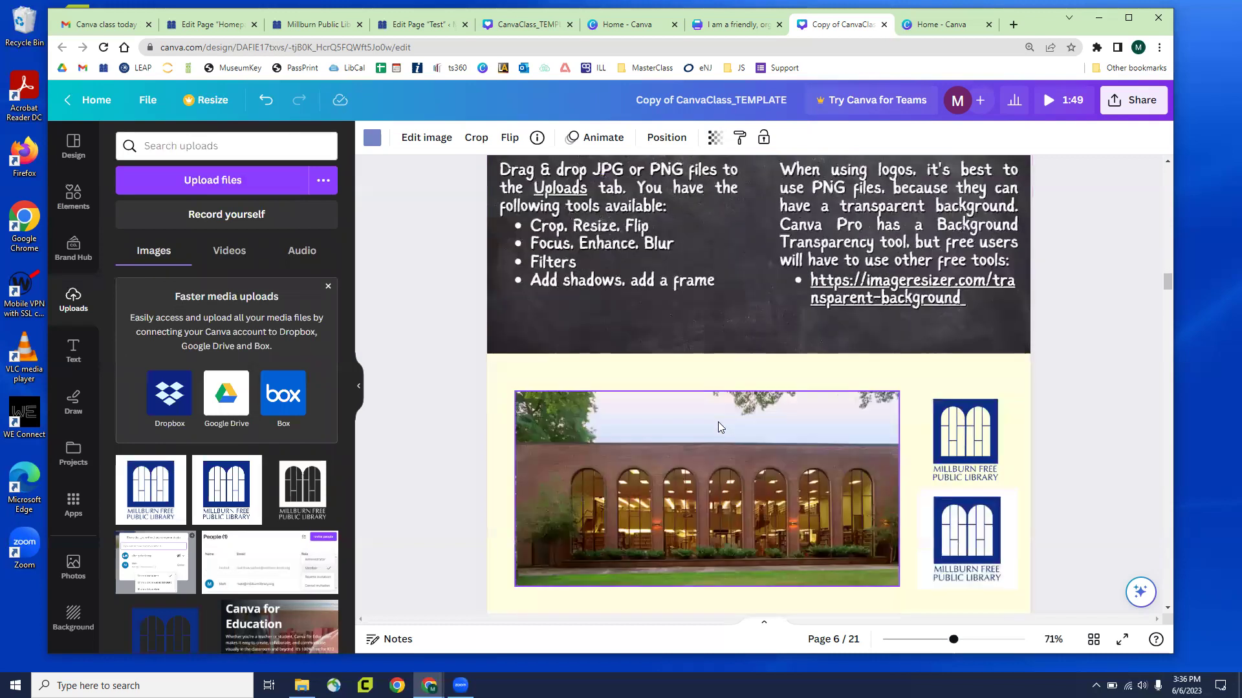
scroll(718, 427, down, 2)
click(693, 415)
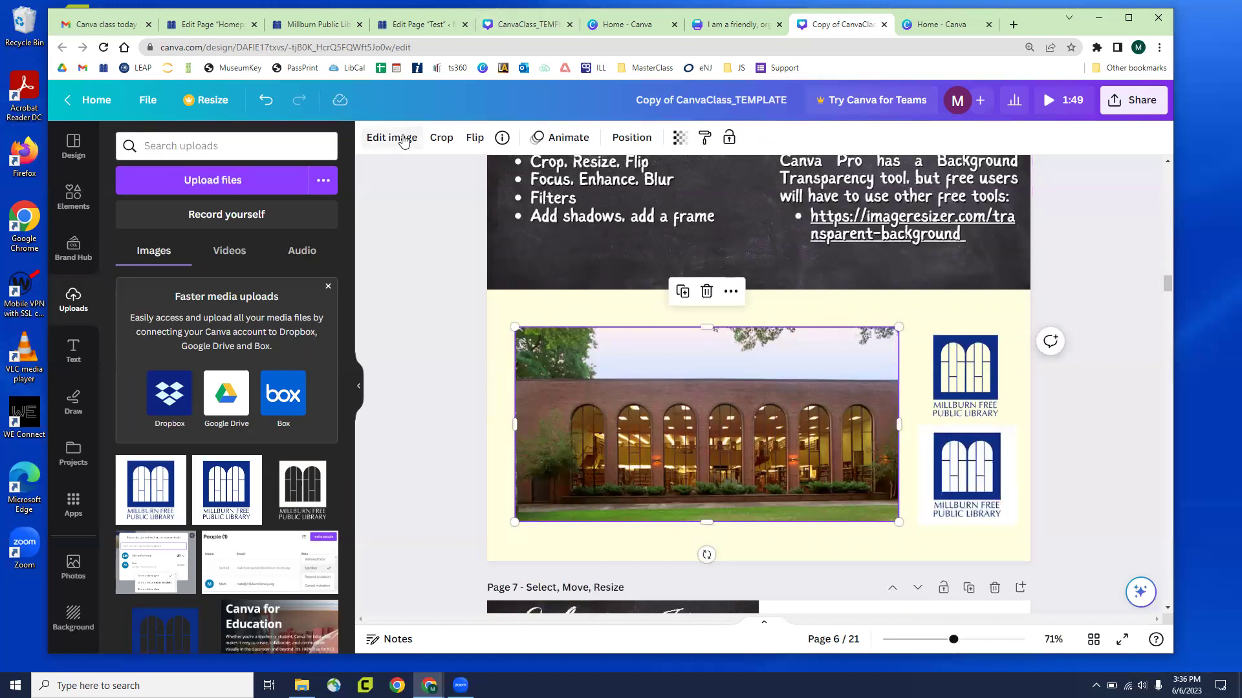
click(967, 475)
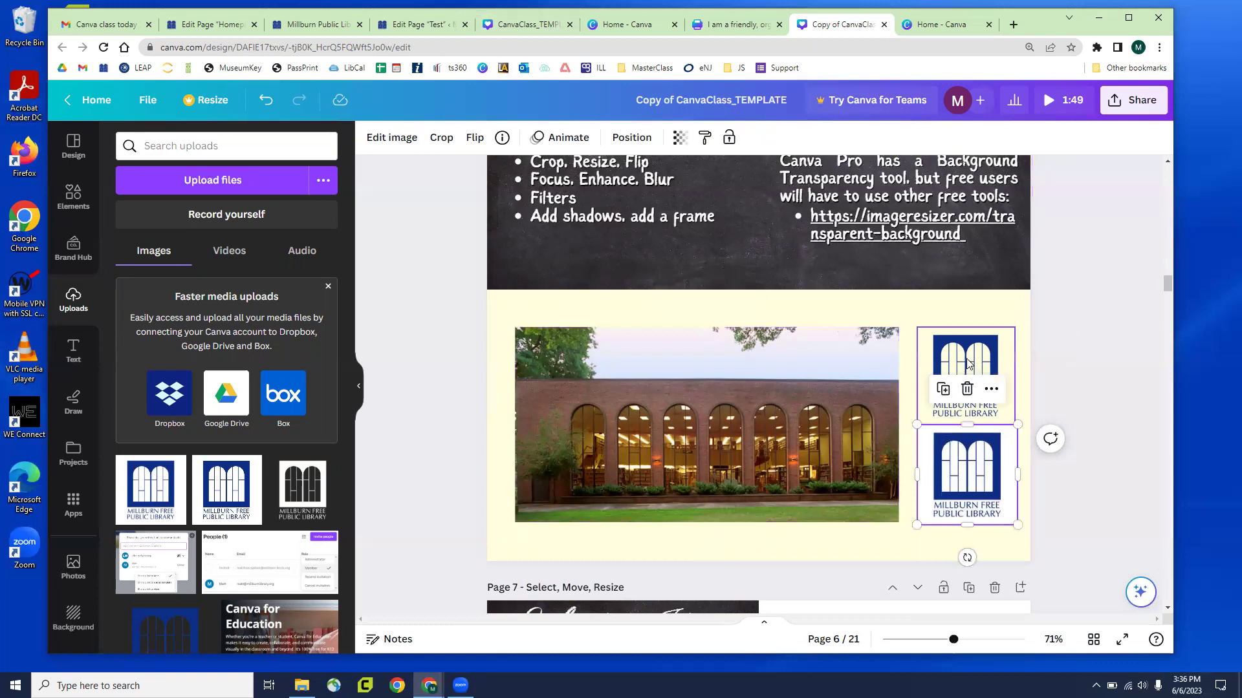
click(968, 364)
click(686, 387)
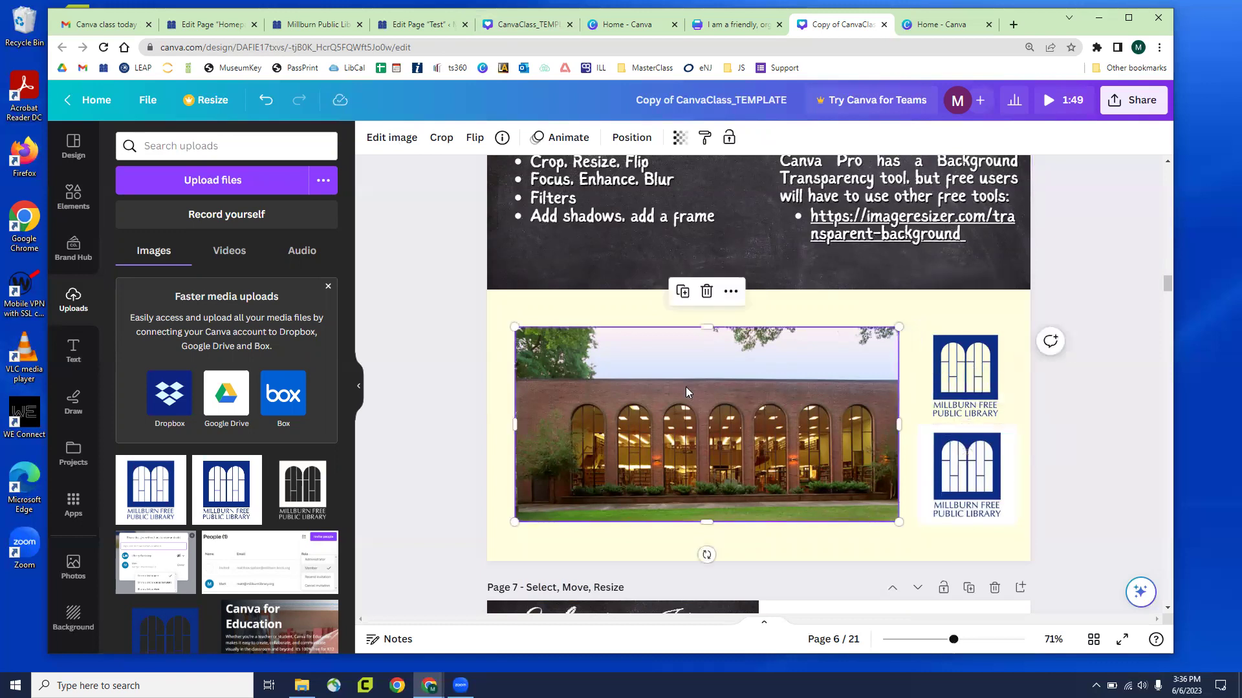
click(392, 136)
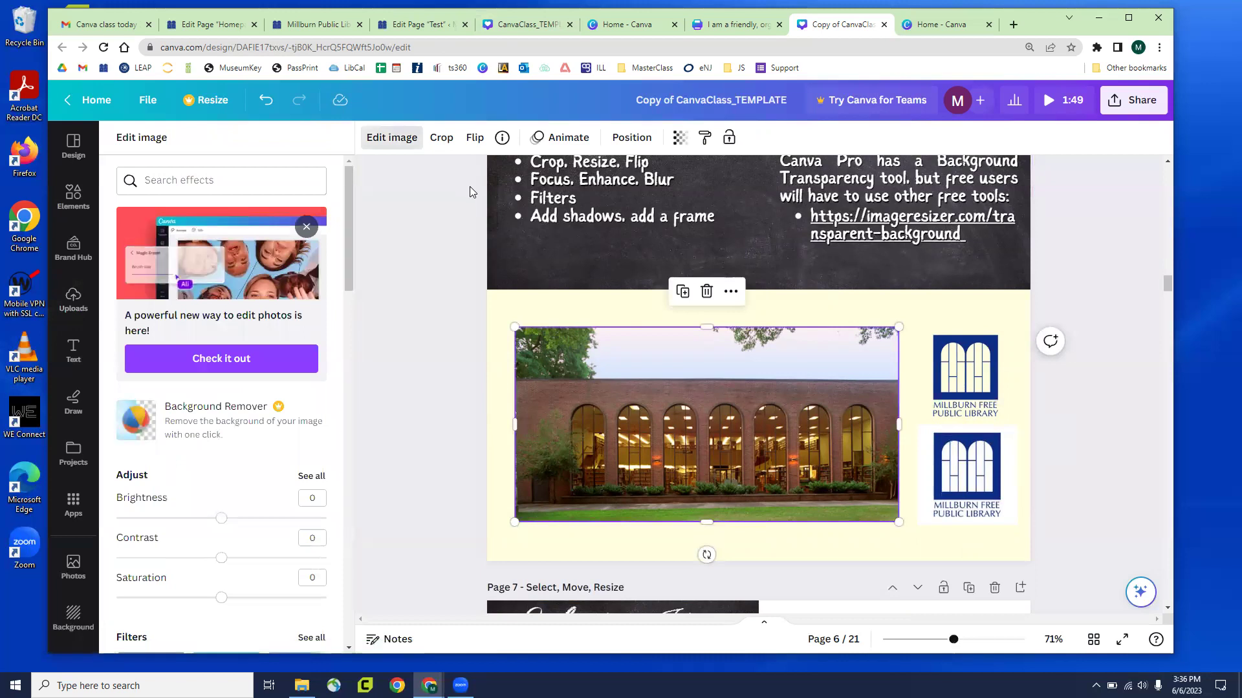
scroll(194, 311, down, 2)
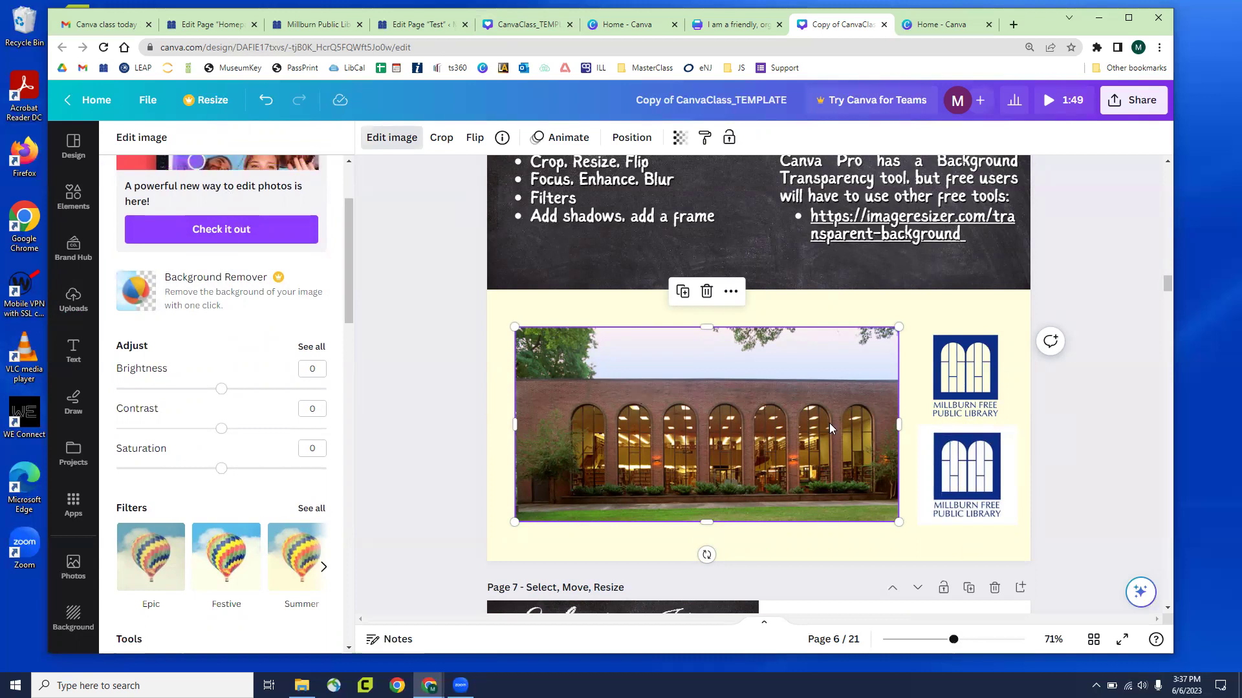
Drag the lower library logo slightly further down the page
click(920, 456)
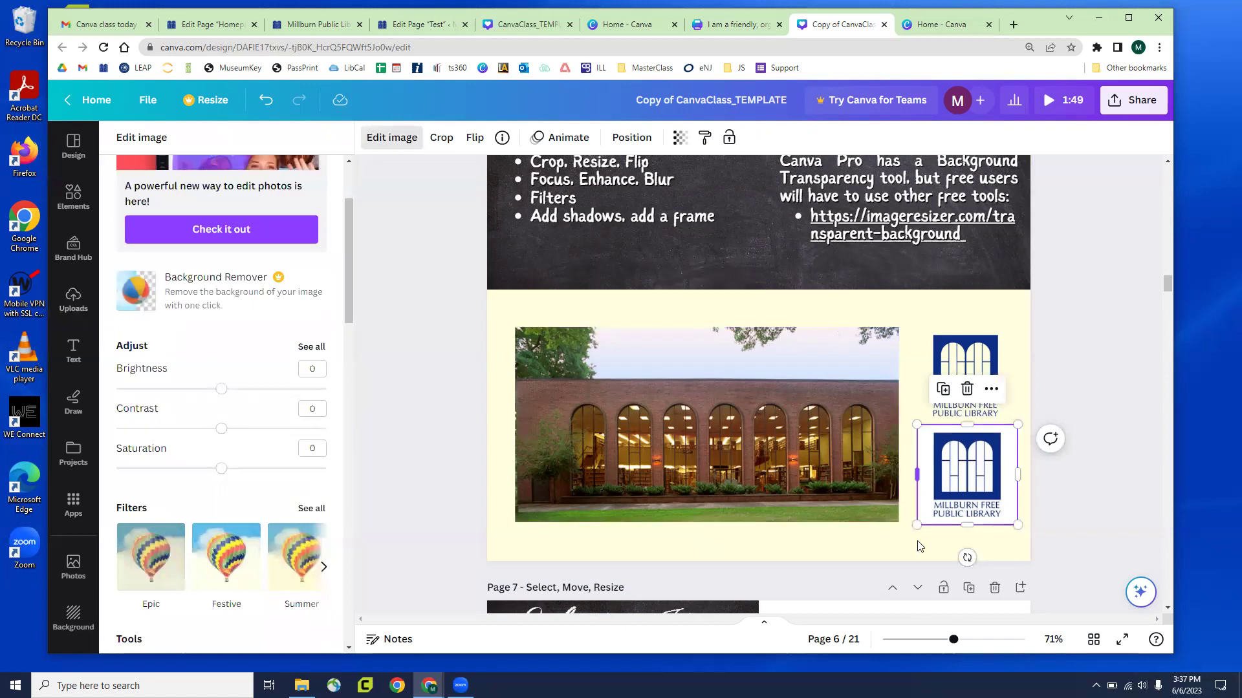
drag(963, 497, 959, 514)
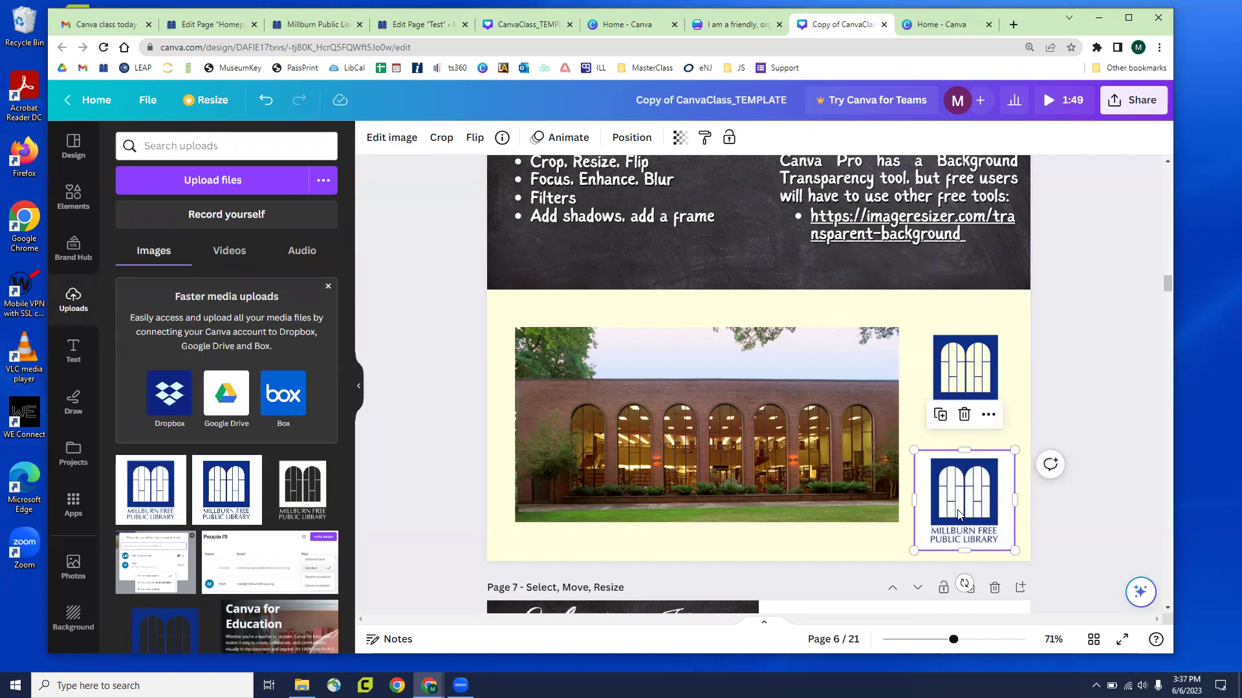
click(947, 325)
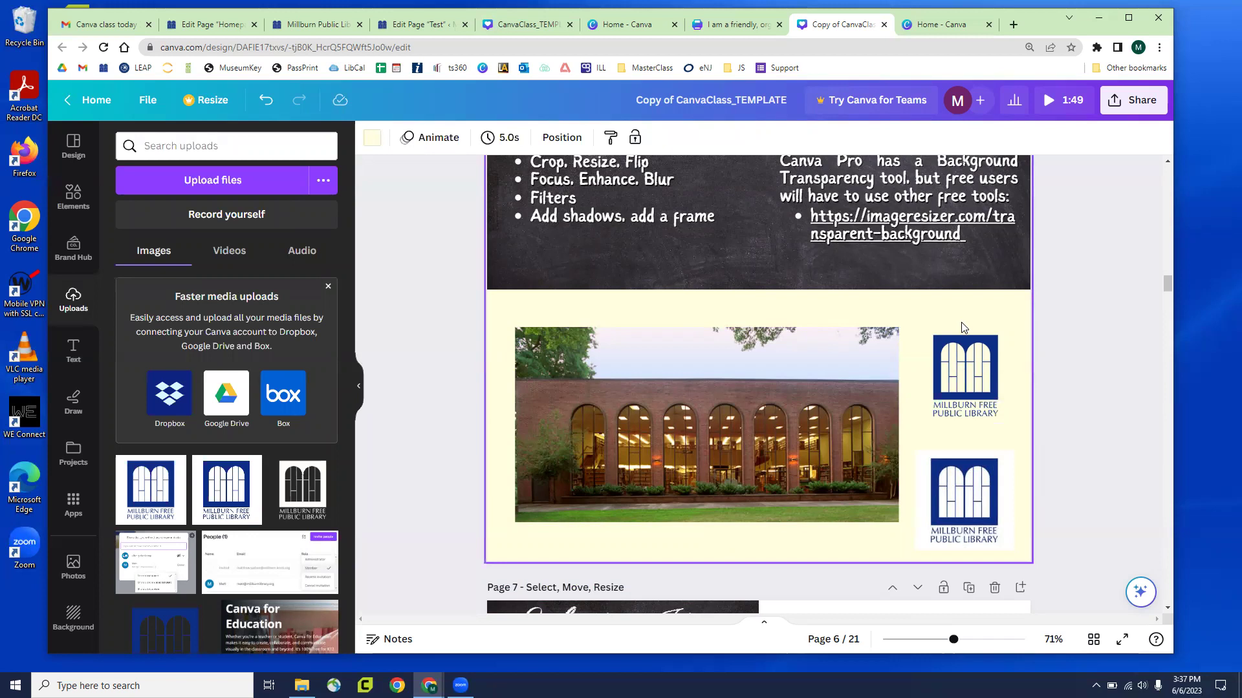
click(1002, 503)
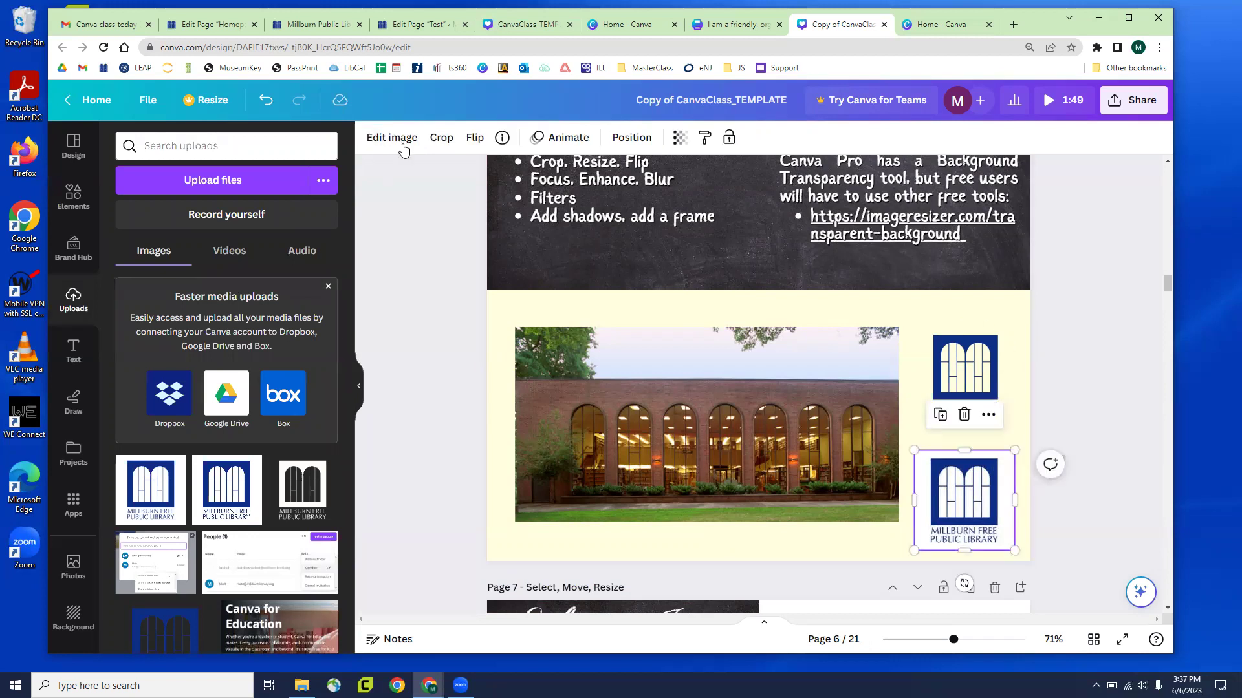
Open Edit image and drag the upper library logo slightly higher on page 6
click(401, 146)
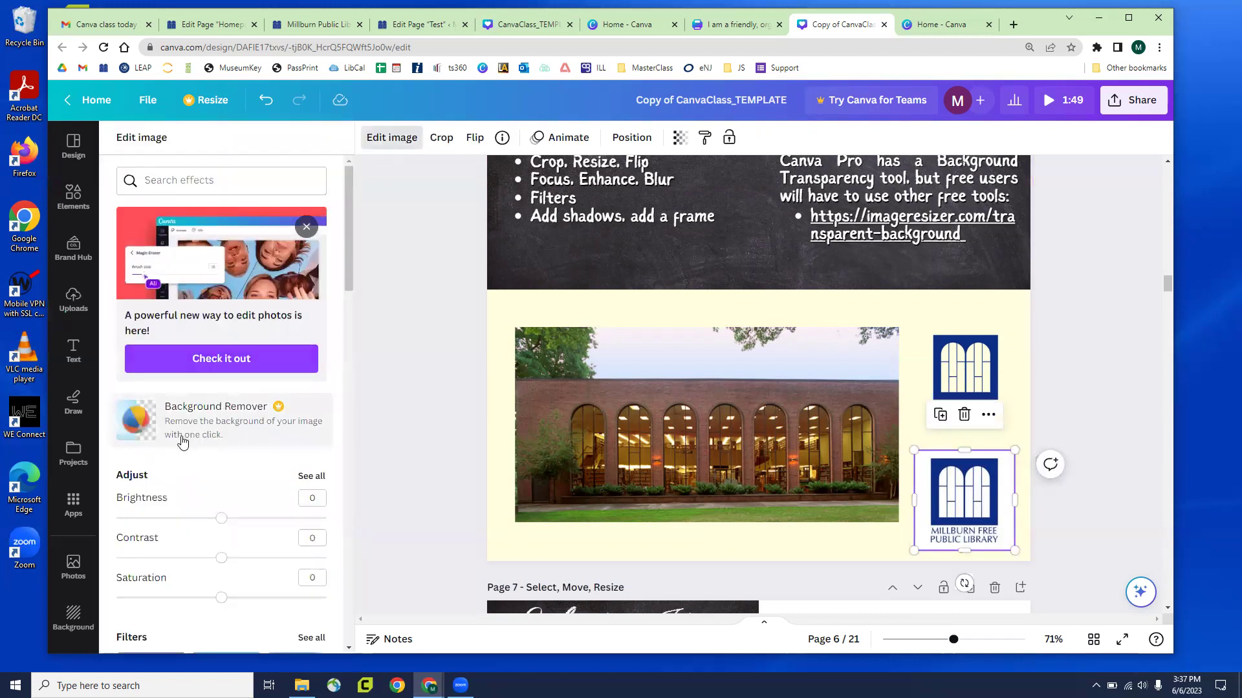
click(962, 373)
drag(961, 373, 966, 344)
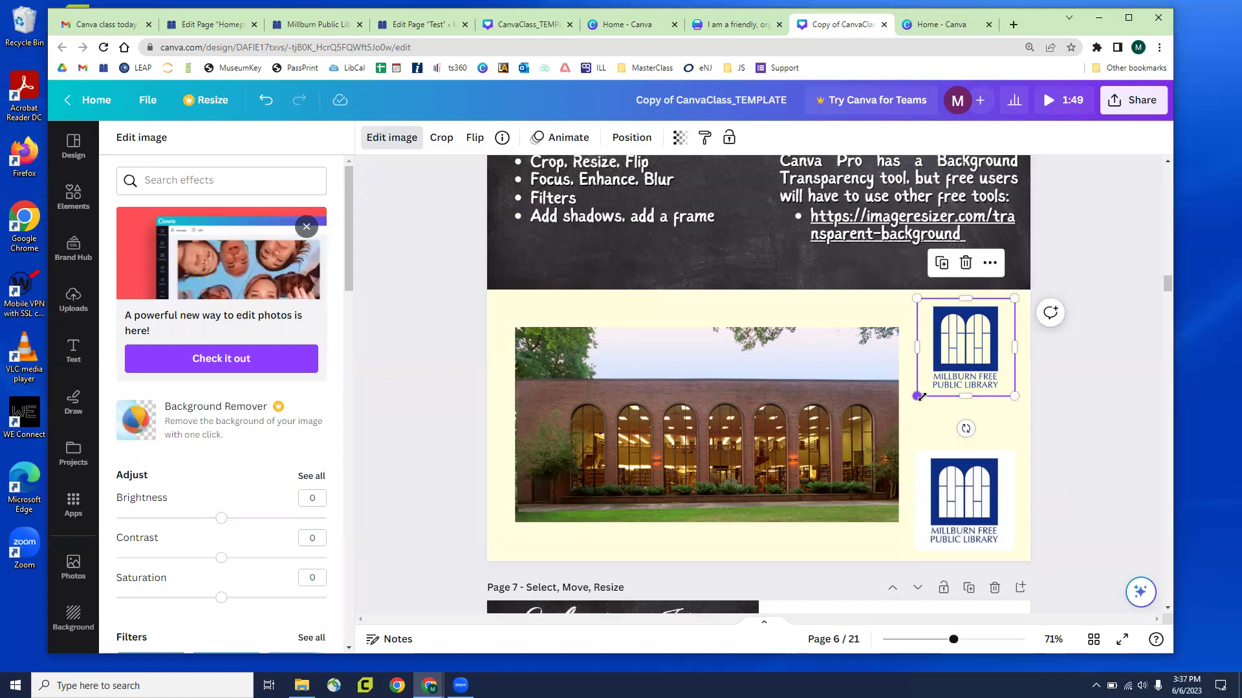
click(975, 514)
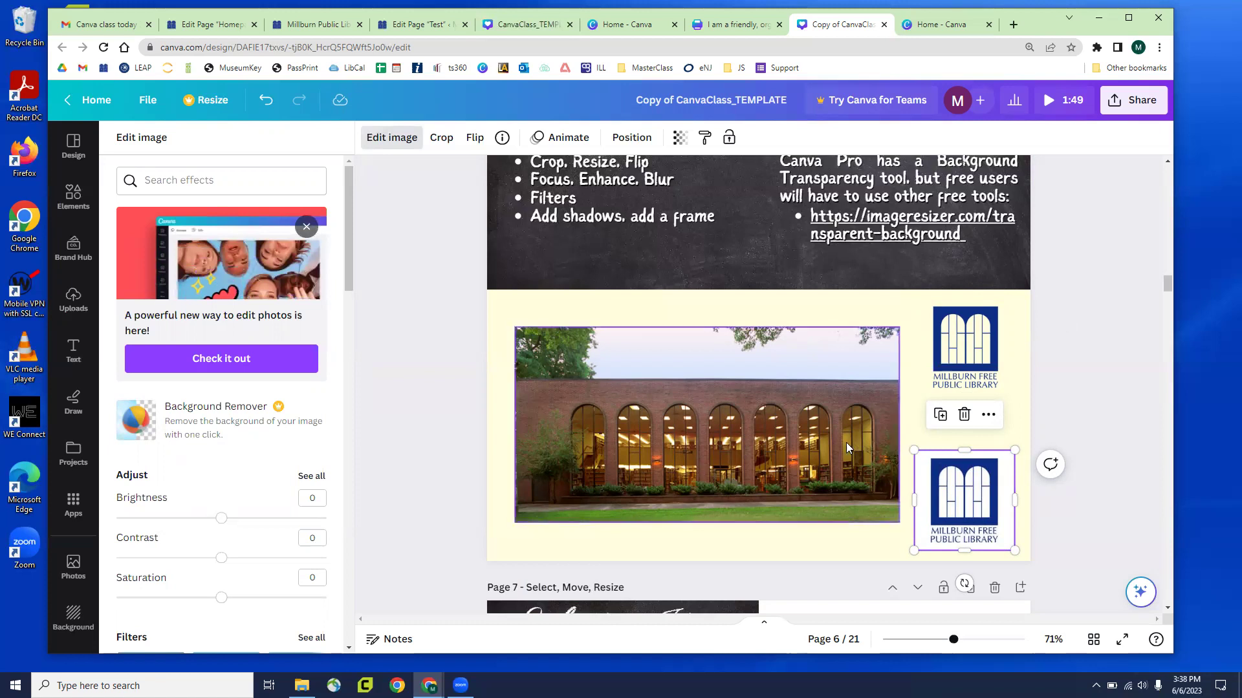
Test brightness and saturation on the library photo, then filter it with Afterglow, then Solar
click(735, 406)
scroll(223, 310, down, 2)
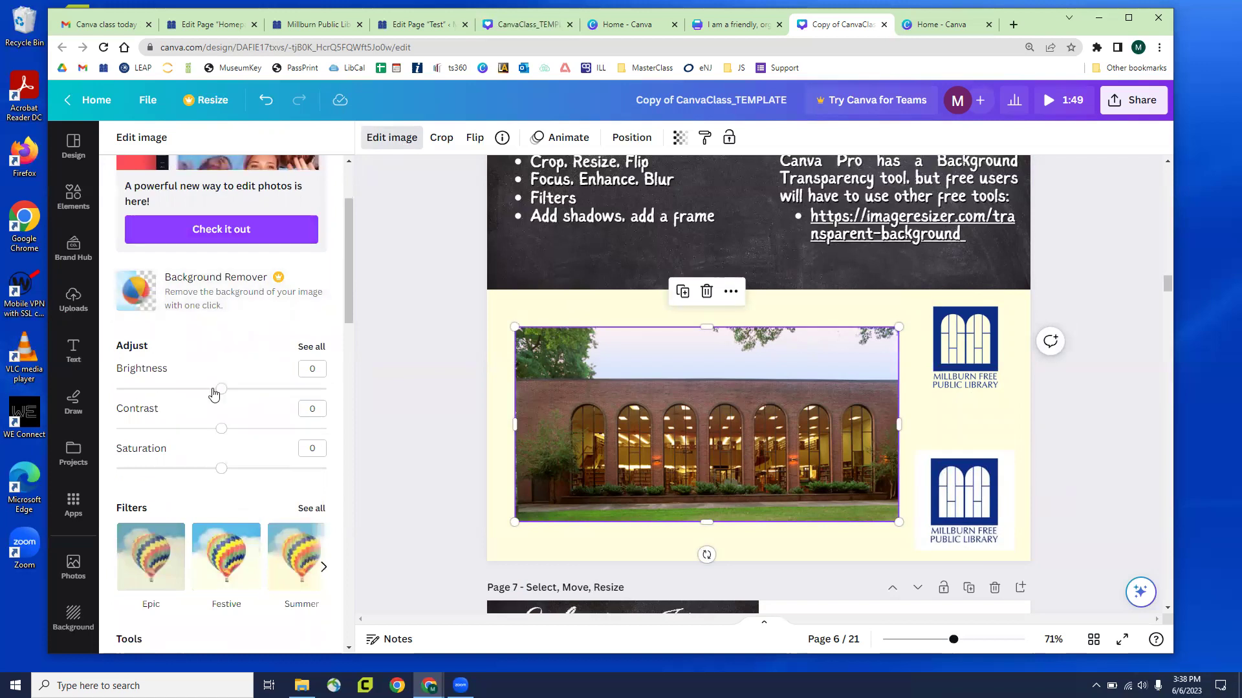
scroll(223, 390, down, 1)
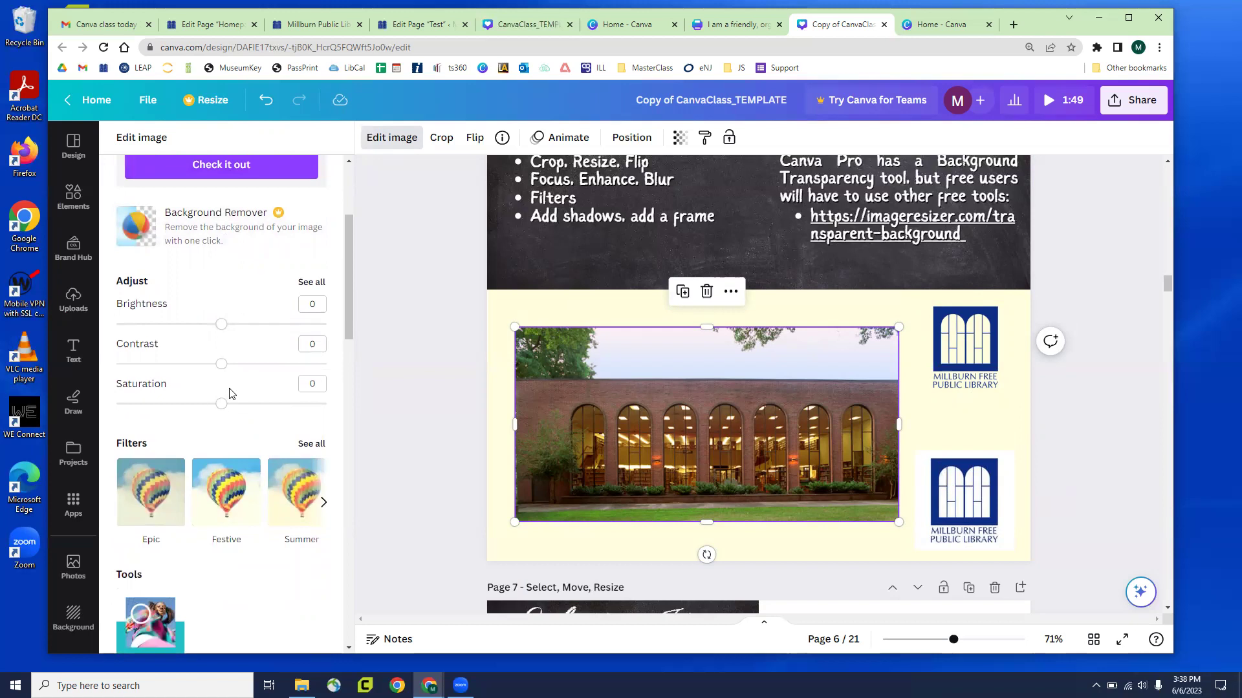
mouse_move(222, 324)
mouse_down()
mouse_move(136, 327)
mouse_move(276, 324)
mouse_move(222, 327)
mouse_up()
mouse_move(221, 404)
mouse_down()
mouse_move(161, 407)
mouse_move(241, 405)
mouse_move(222, 402)
mouse_up()
scroll(275, 317, down, 1)
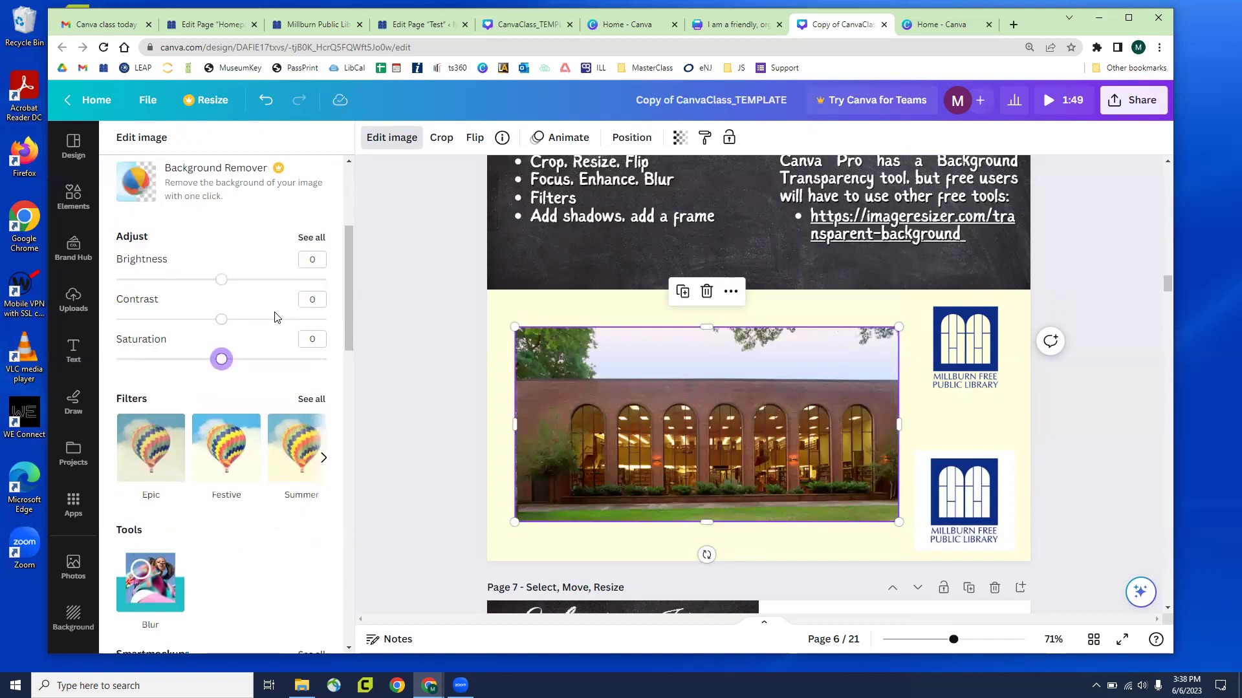
scroll(275, 317, down, 2)
click(311, 313)
click(229, 327)
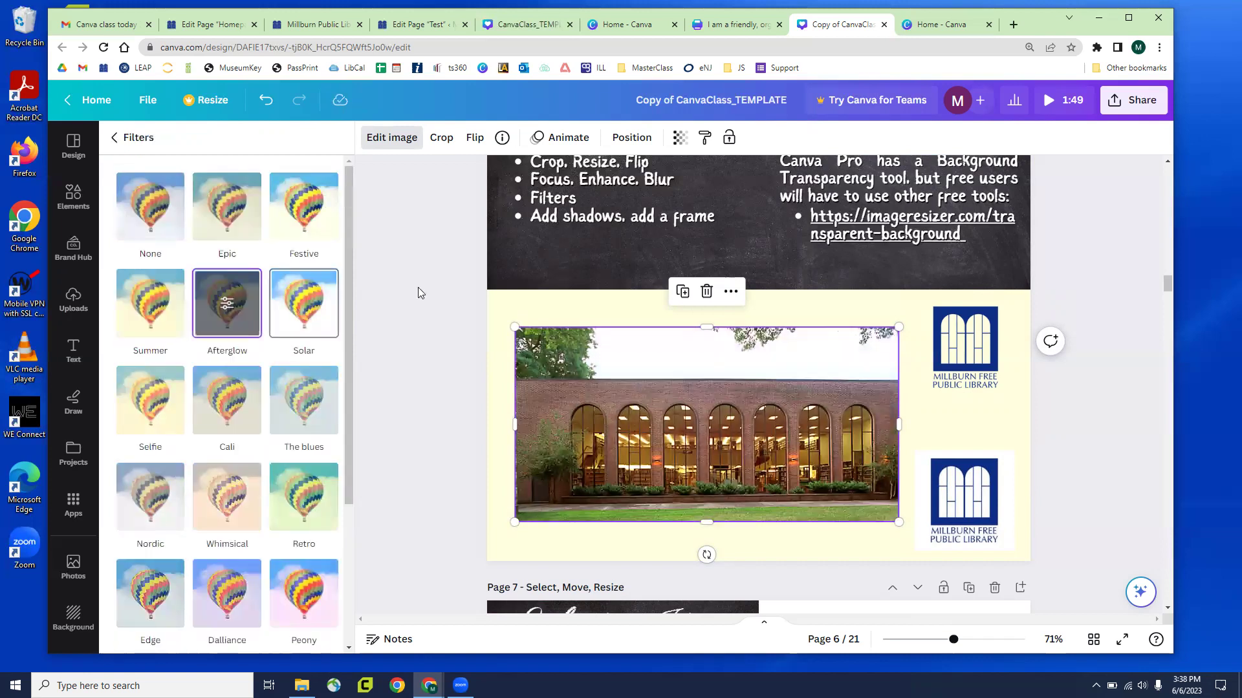
click(304, 304)
Give the lower library logo the pink Peony filter
scroll(276, 364, down, 3)
scroll(275, 364, down, 1)
click(947, 475)
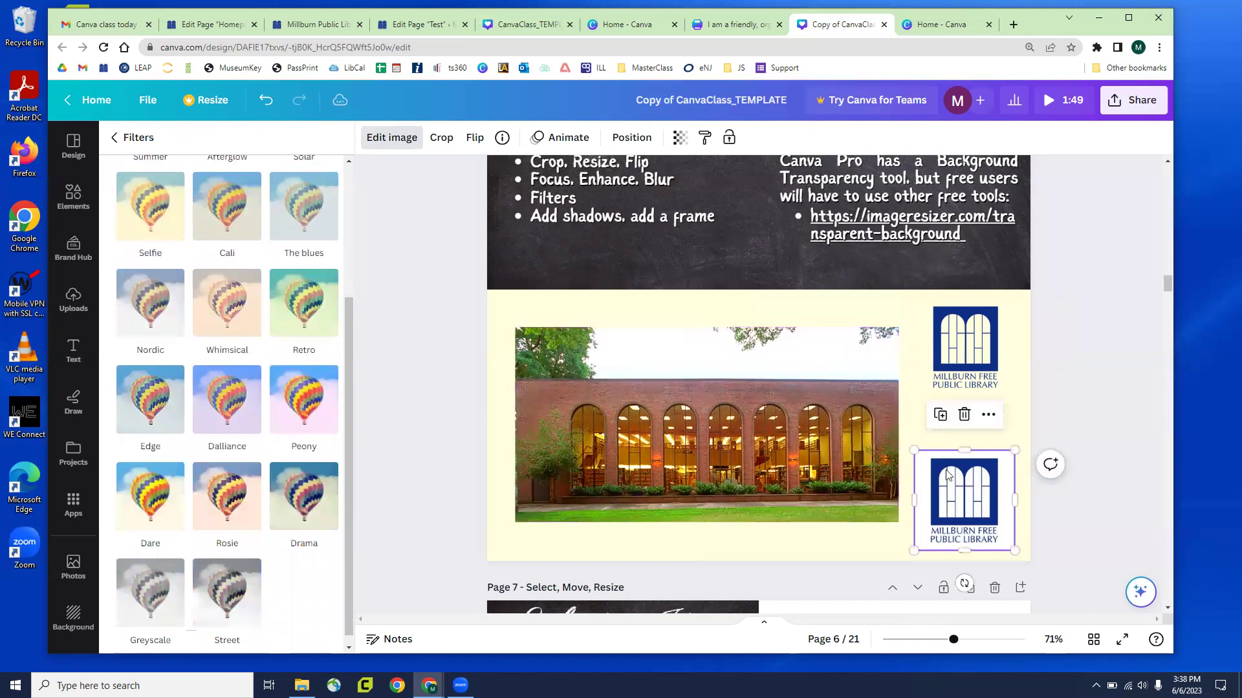
click(295, 402)
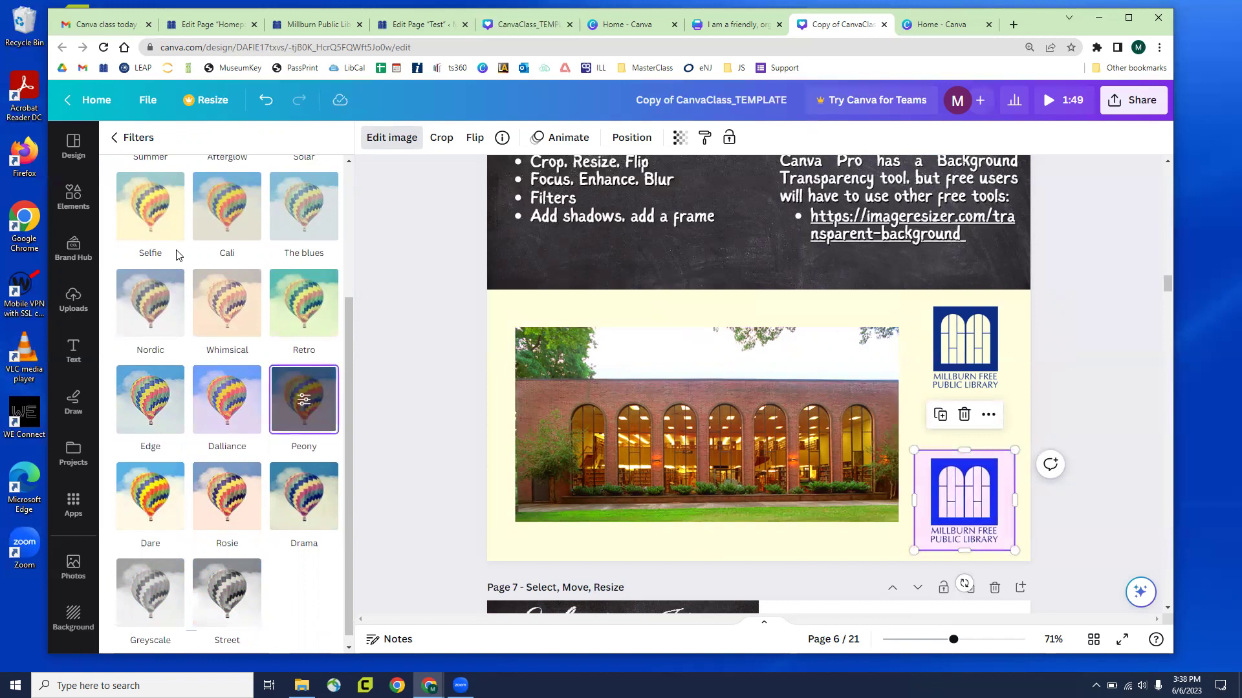
click(133, 148)
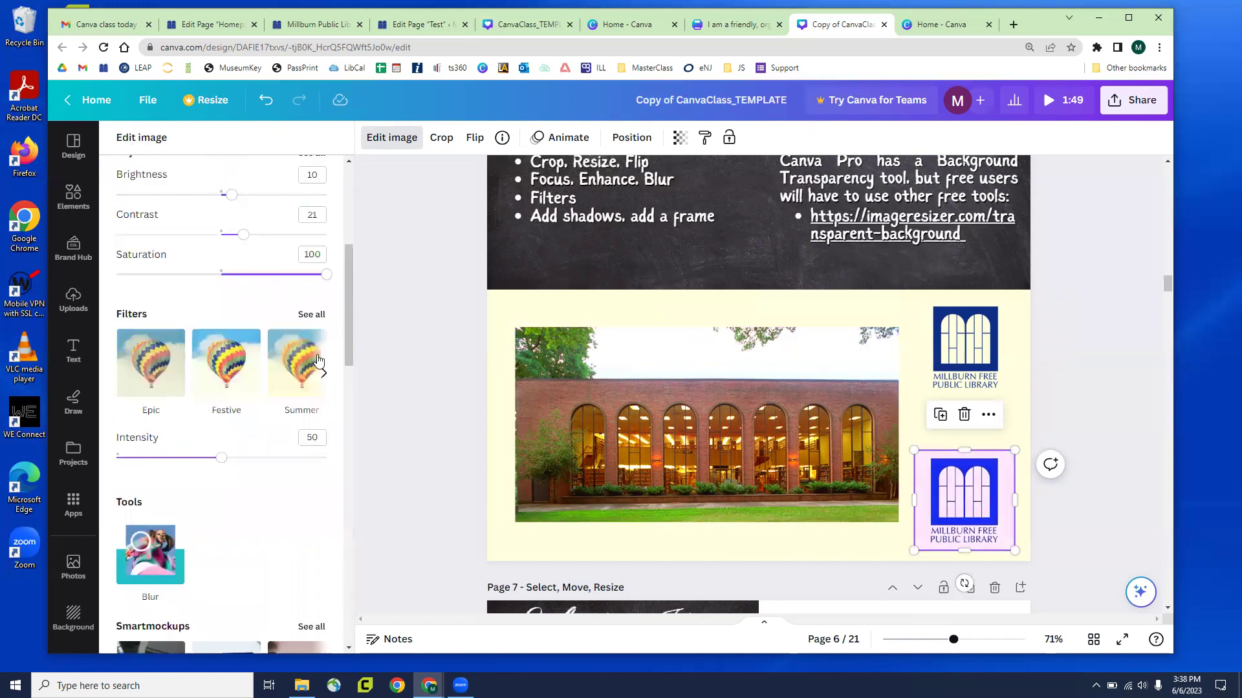
click(560, 404)
scroll(242, 400, down, 2)
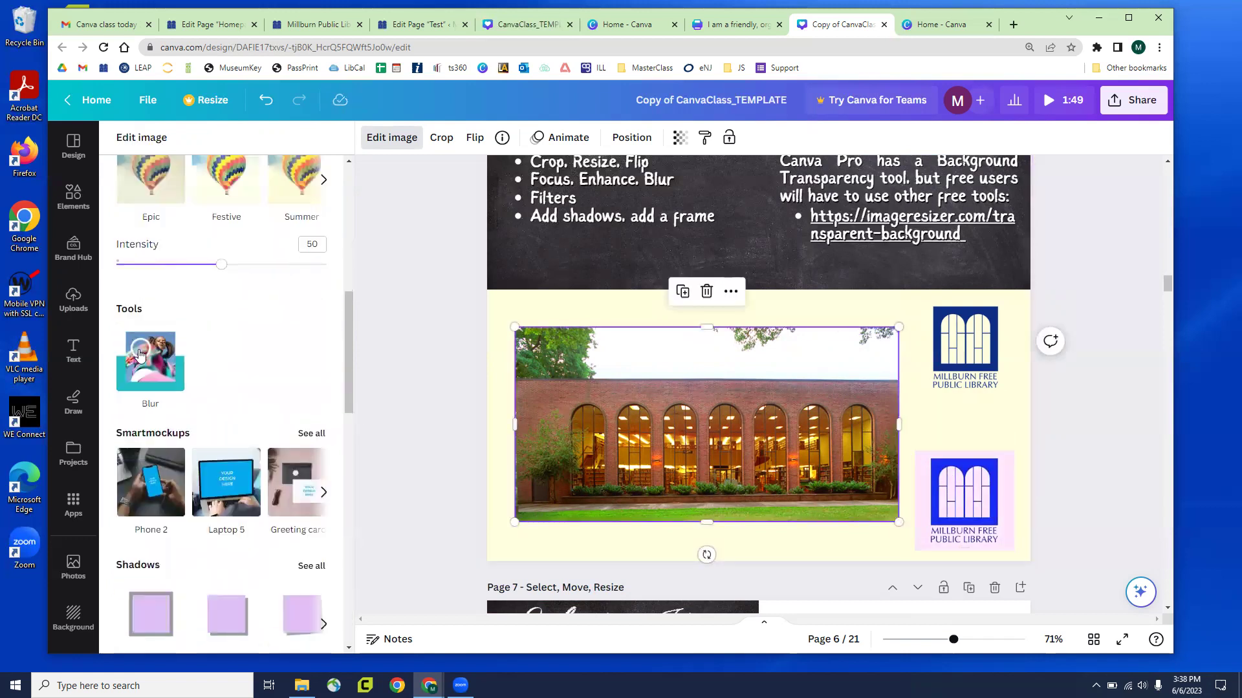
Choose the Blur brush for the library photo and set its spread to 68
click(142, 366)
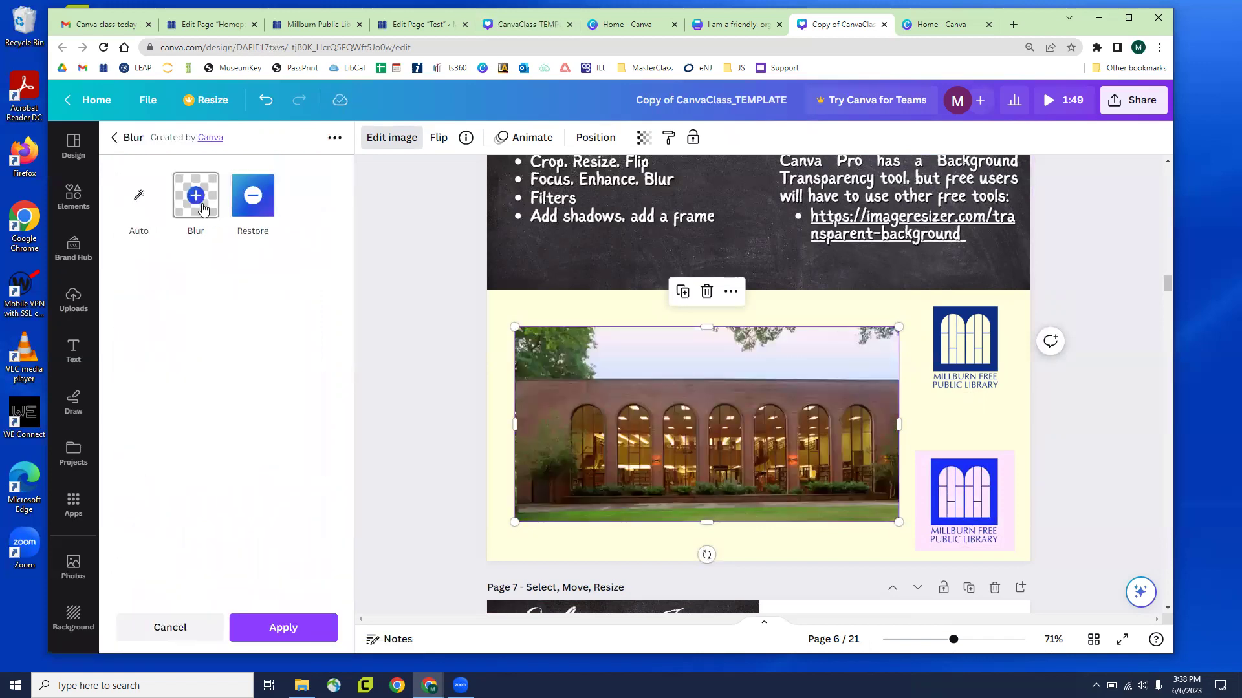
click(203, 208)
drag(228, 278, 235, 283)
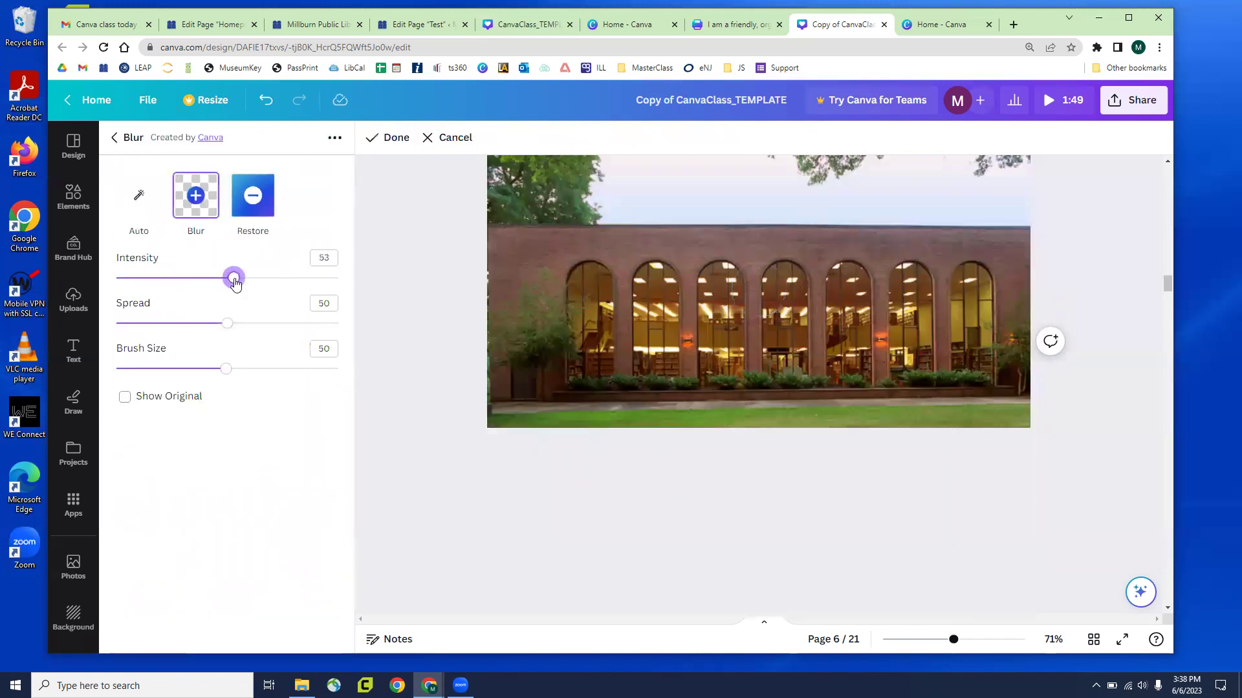
drag(255, 325, 267, 324)
Paint blur over the entire library photo at intensity 21, then leave the blur tool
mouse_move(617, 325)
mouse_down()
mouse_move(715, 234)
mouse_move(751, 305)
mouse_move(763, 251)
mouse_move(671, 255)
mouse_move(738, 279)
mouse_move(619, 274)
mouse_up()
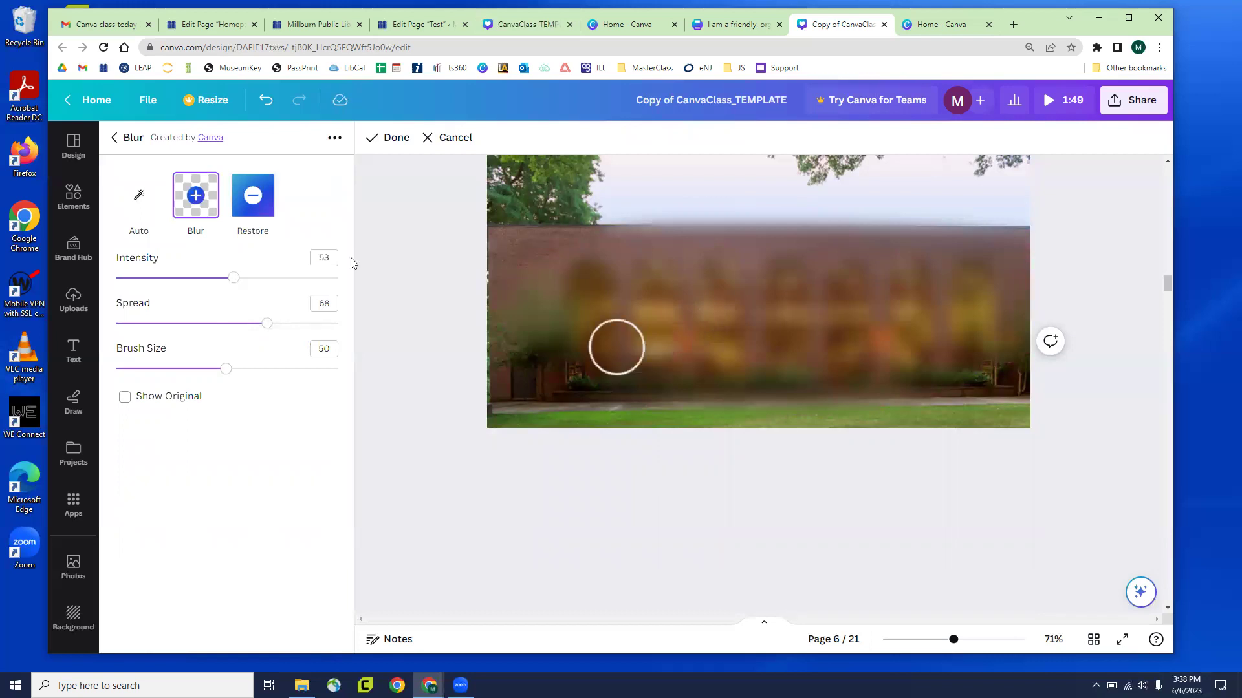
drag(223, 282, 155, 288)
mouse_move(508, 276)
mouse_down()
mouse_move(696, 222)
mouse_move(953, 305)
mouse_move(591, 367)
mouse_move(987, 265)
mouse_move(832, 302)
mouse_up()
mouse_move(497, 406)
mouse_down()
mouse_move(1022, 388)
mouse_move(889, 138)
mouse_up()
mouse_move(765, 194)
mouse_down()
mouse_move(569, 185)
mouse_move(832, 214)
mouse_move(657, 328)
mouse_move(927, 382)
mouse_move(854, 358)
mouse_move(893, 208)
mouse_move(535, 266)
mouse_up()
mouse_move(470, 430)
mouse_down()
mouse_move(751, 393)
mouse_move(1026, 453)
mouse_up()
scroll(1061, 460, up, 1)
scroll(759, 388, up, 1)
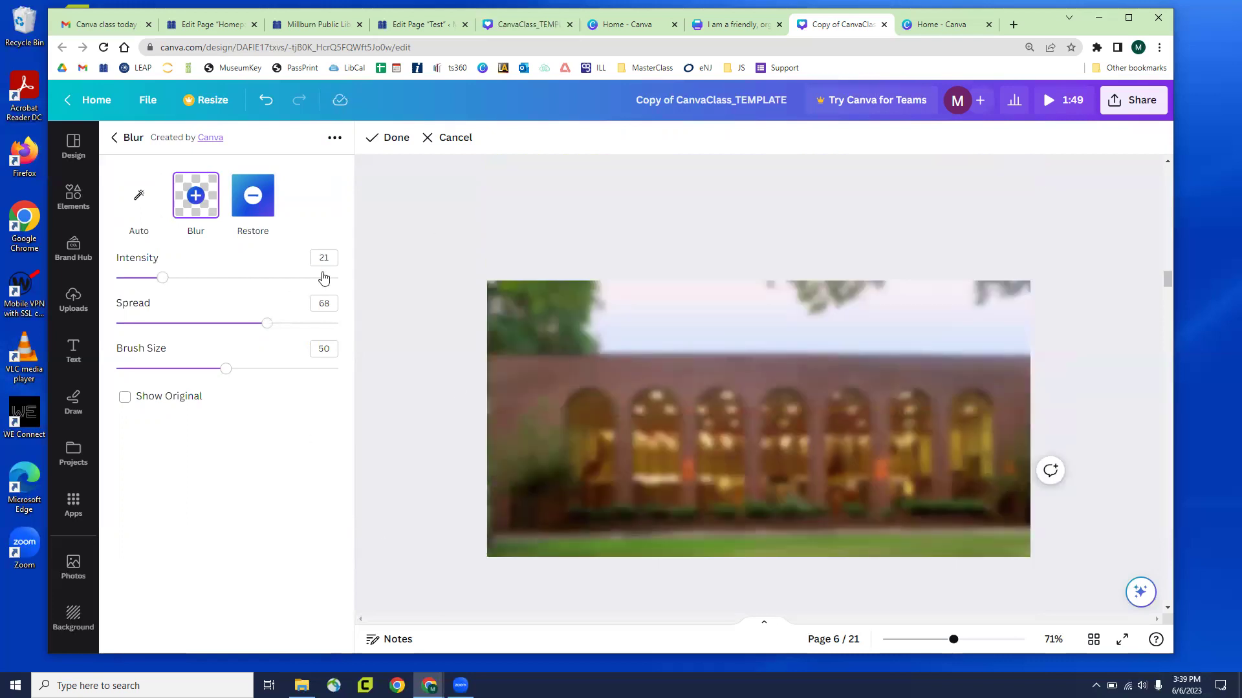
click(117, 139)
Enlarge the library logo, snap it to the photo's right edge, and show all shadow styles
scroll(529, 459, down, 1)
scroll(529, 459, down, 3)
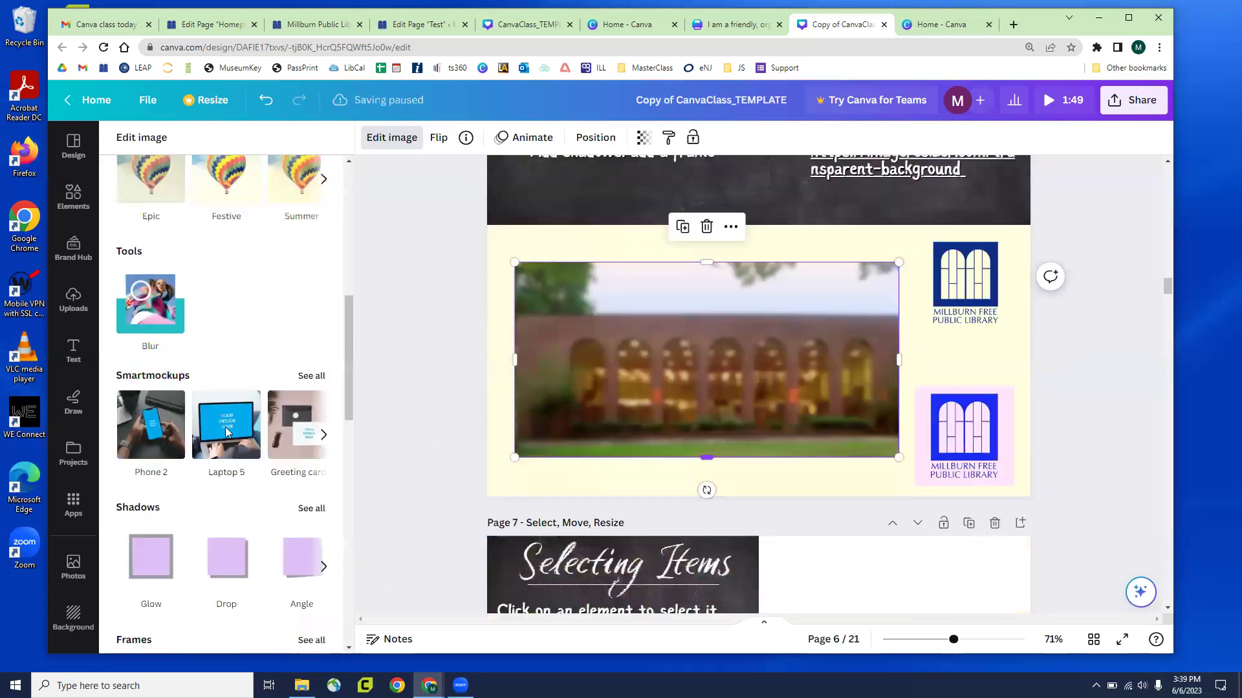
scroll(226, 420, down, 2)
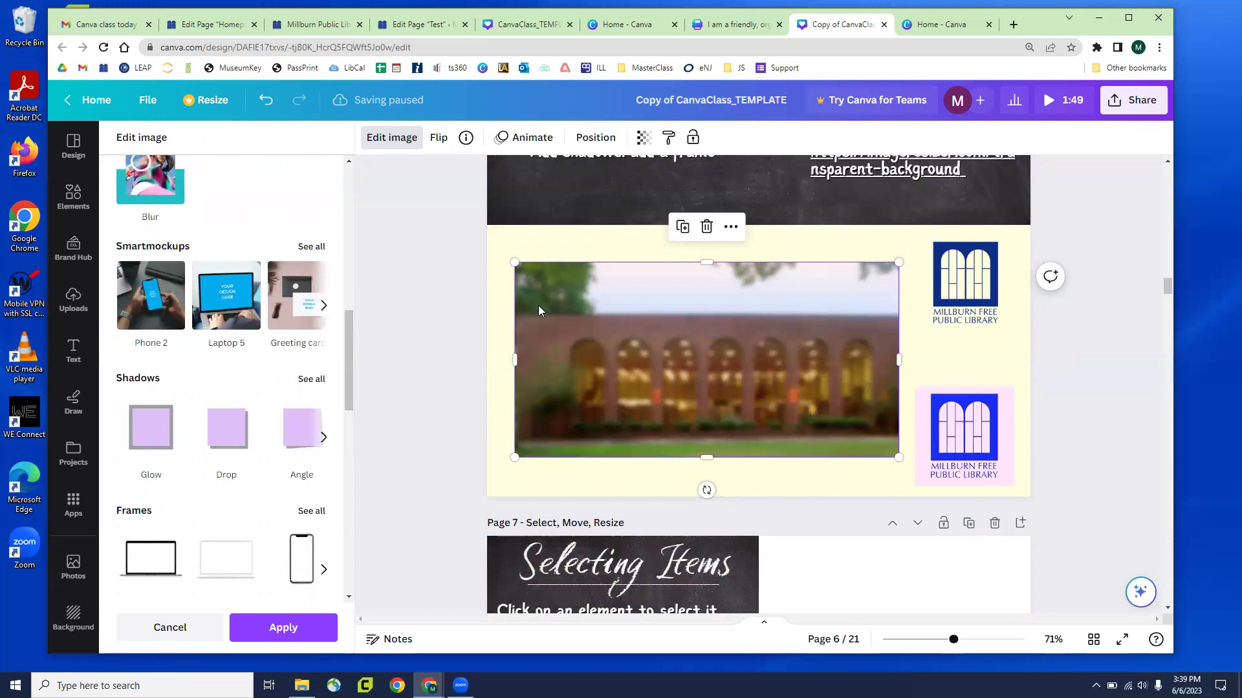
scroll(234, 302, down, 3)
scroll(233, 302, down, 2)
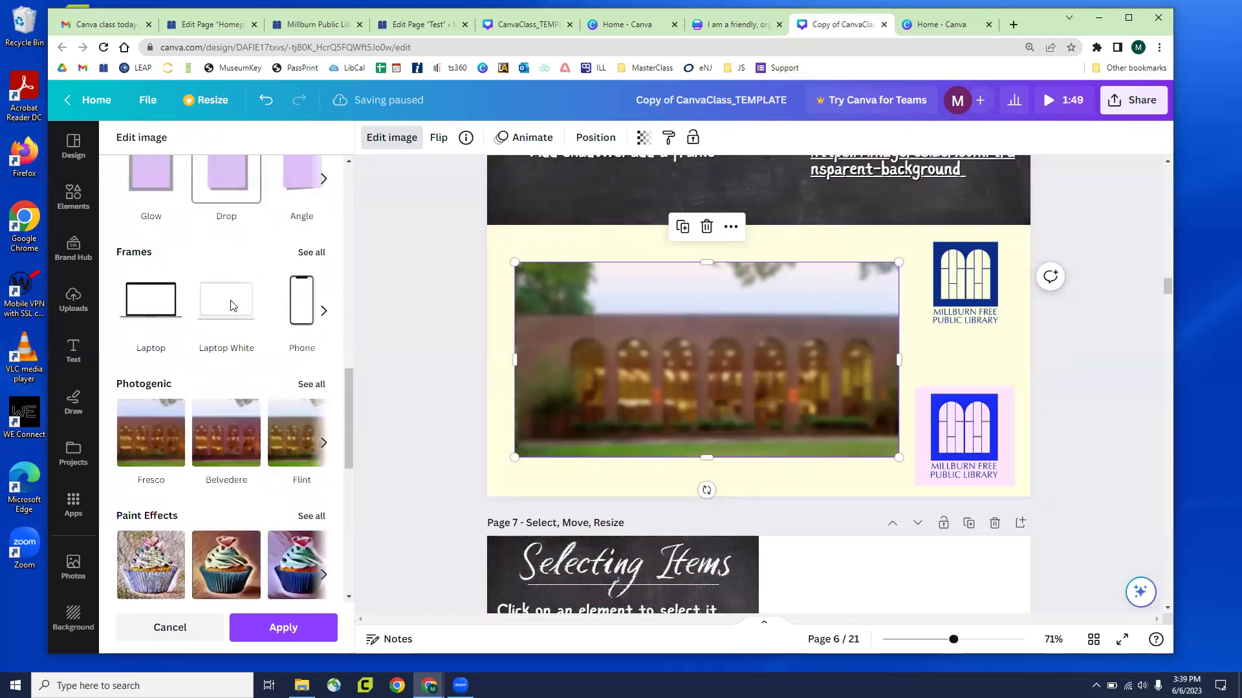
scroll(138, 429, up, 3)
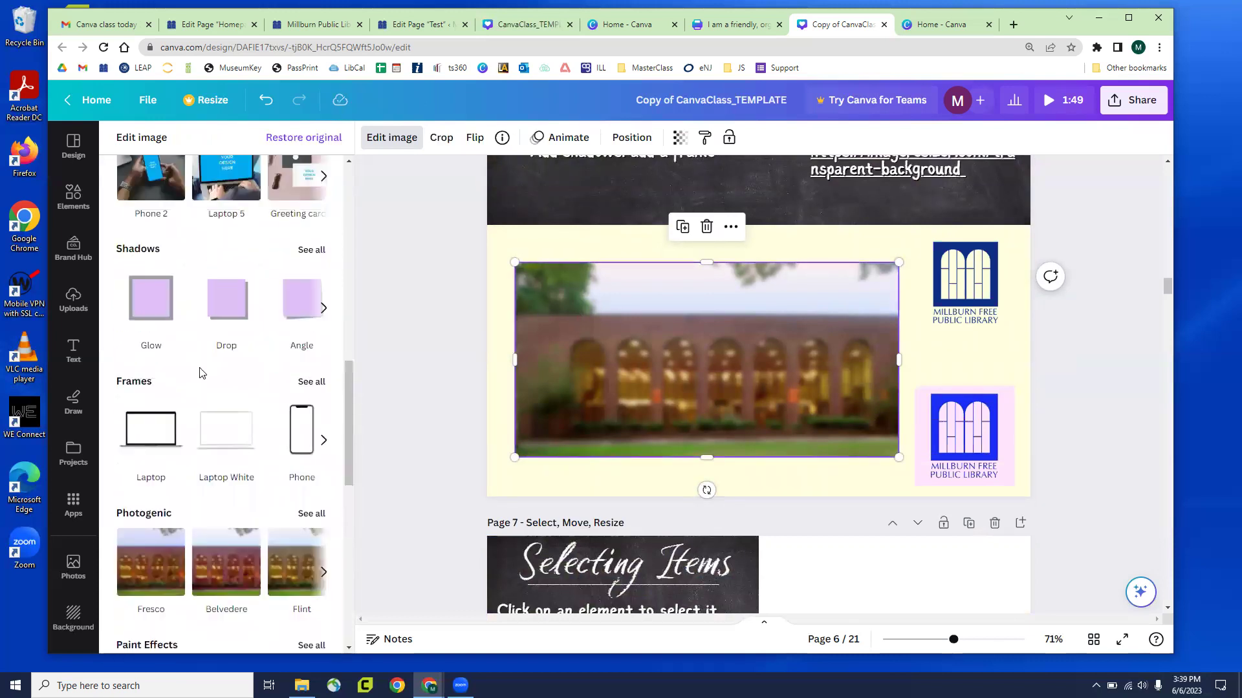
drag(964, 285, 961, 292)
drag(918, 335, 785, 354)
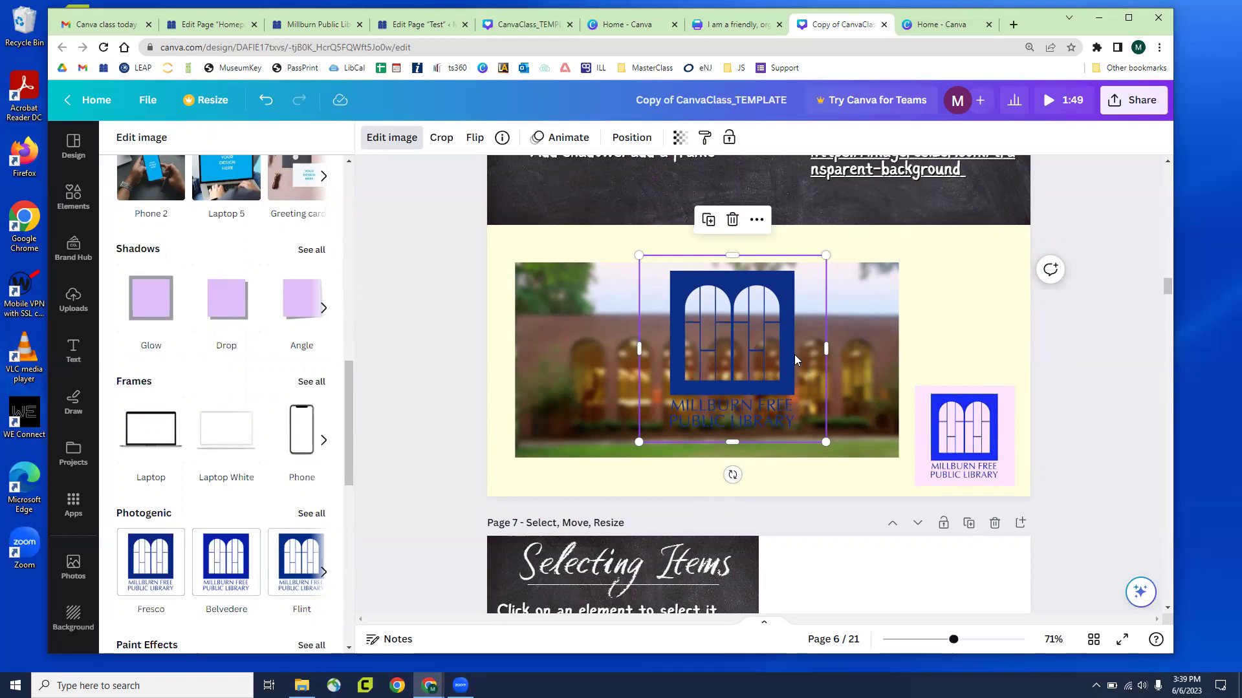
drag(792, 330, 808, 339)
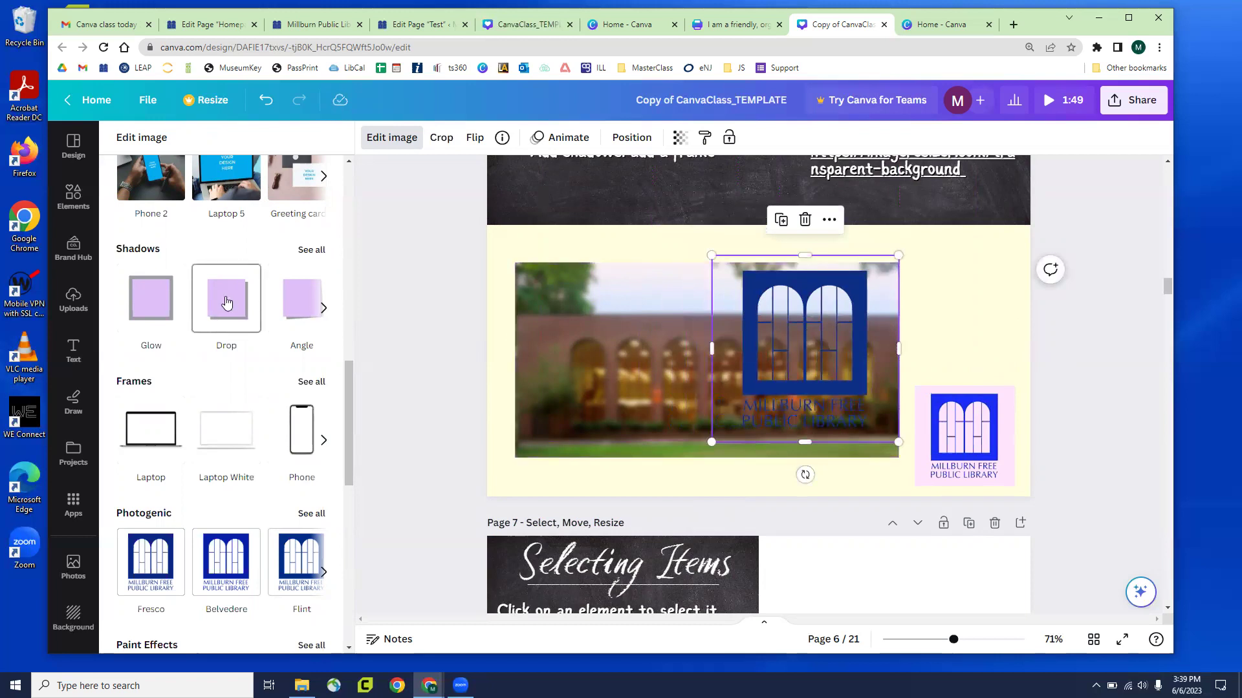
click(309, 251)
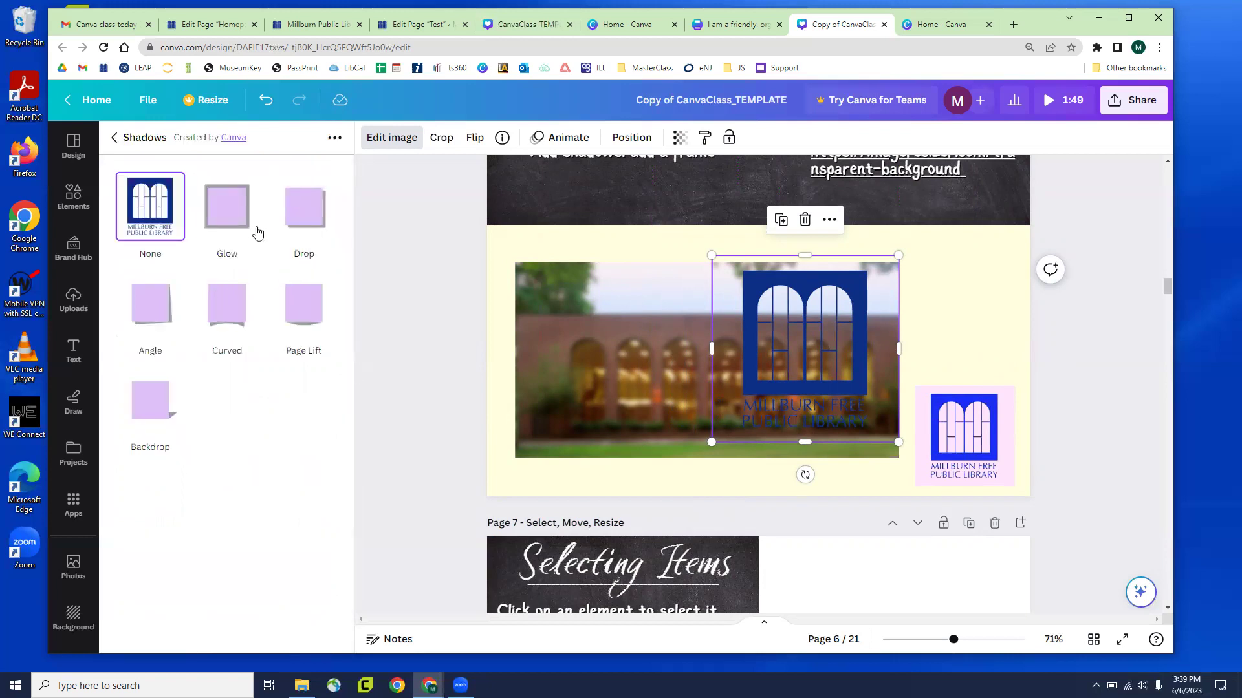
Apply a Drop shadow to the logo and set its colour to white
click(304, 216)
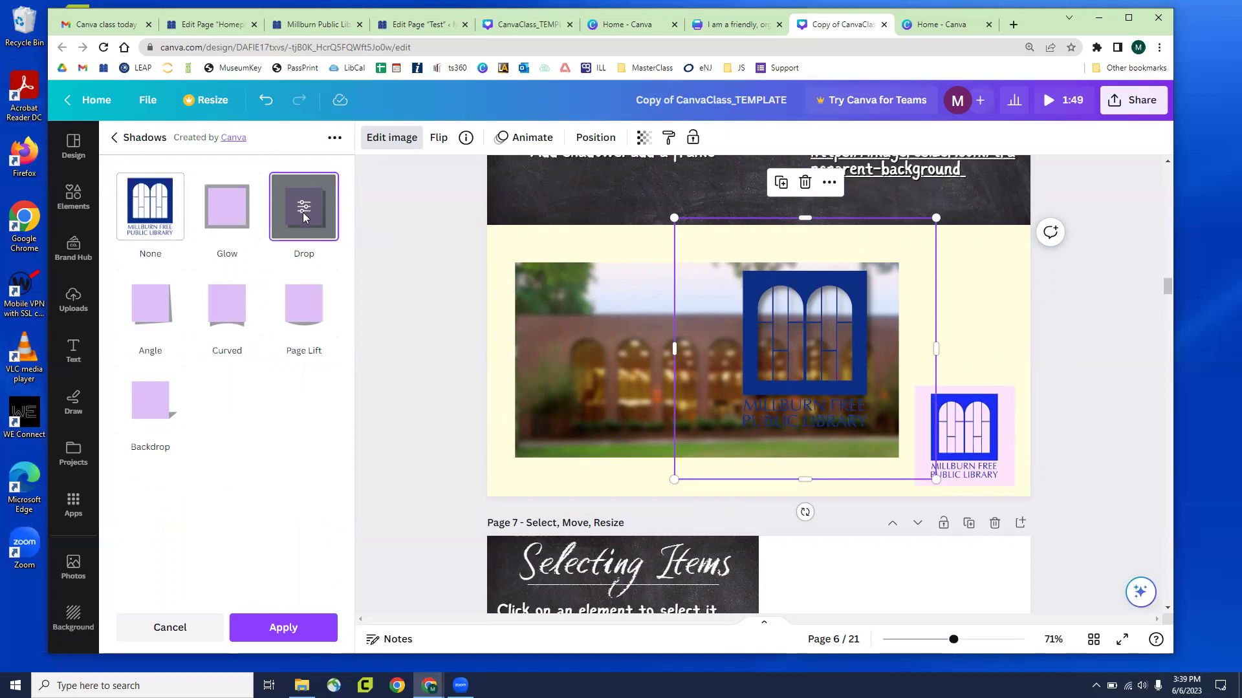
click(303, 208)
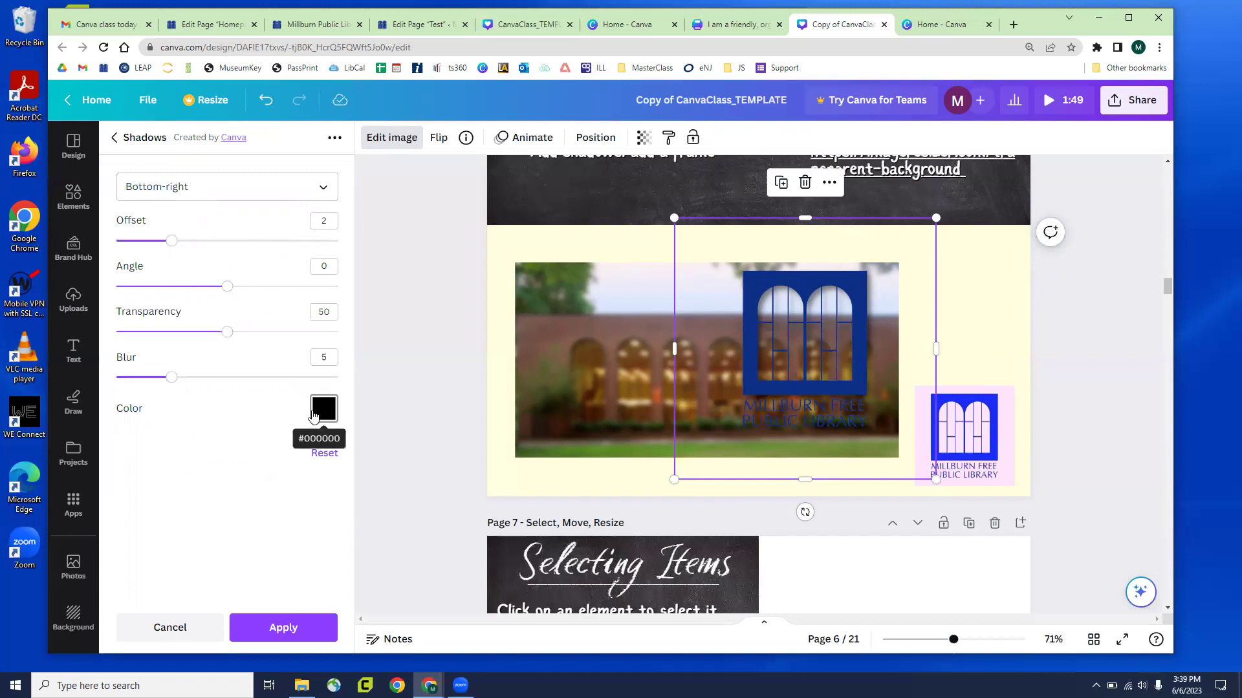
click(322, 407)
scroll(417, 274, down, 5)
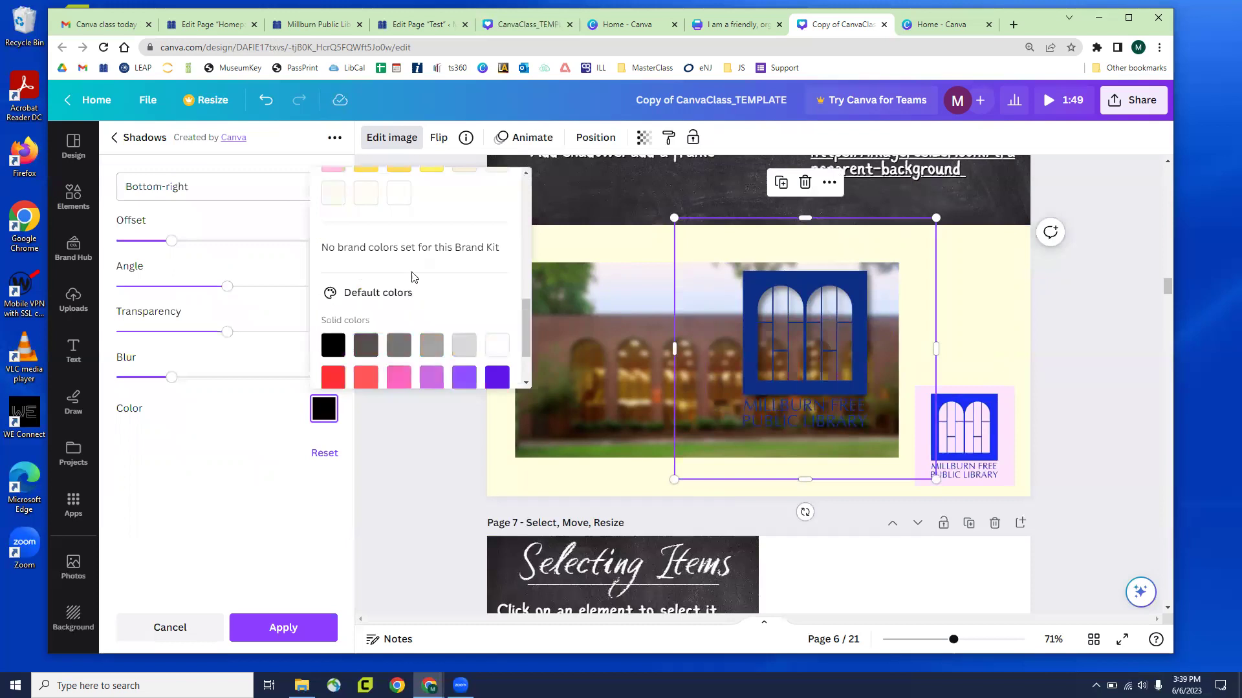
scroll(445, 297, down, 3)
click(496, 267)
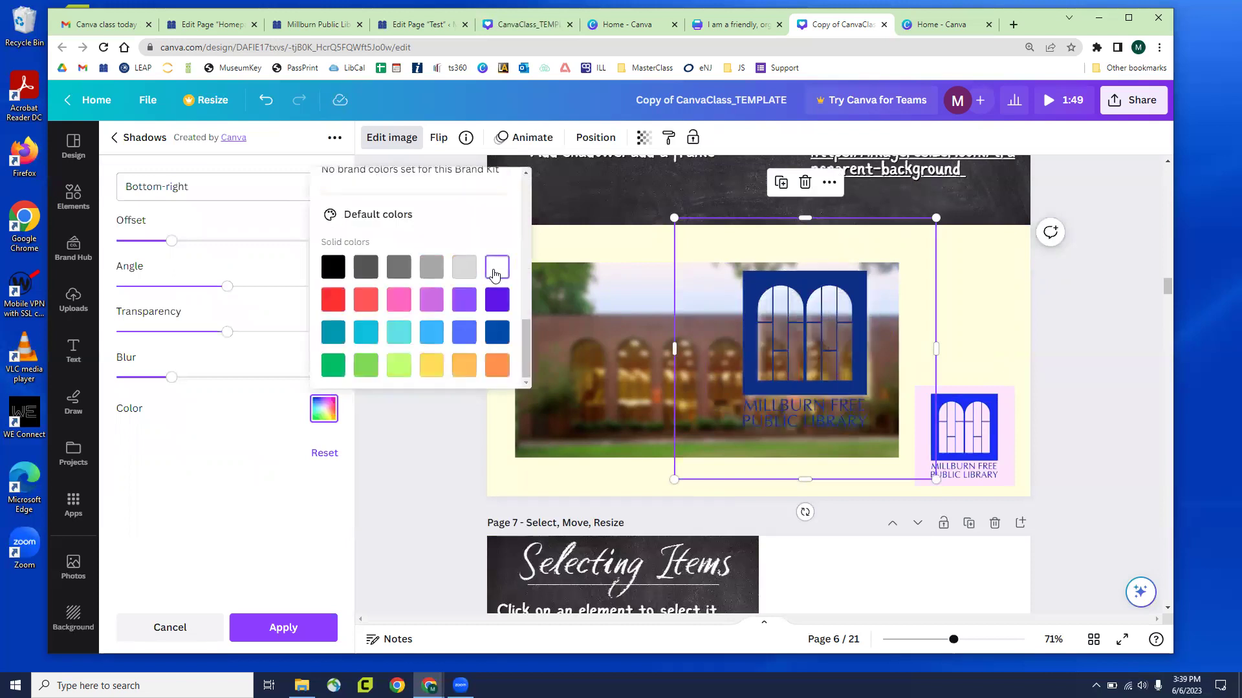
click(230, 225)
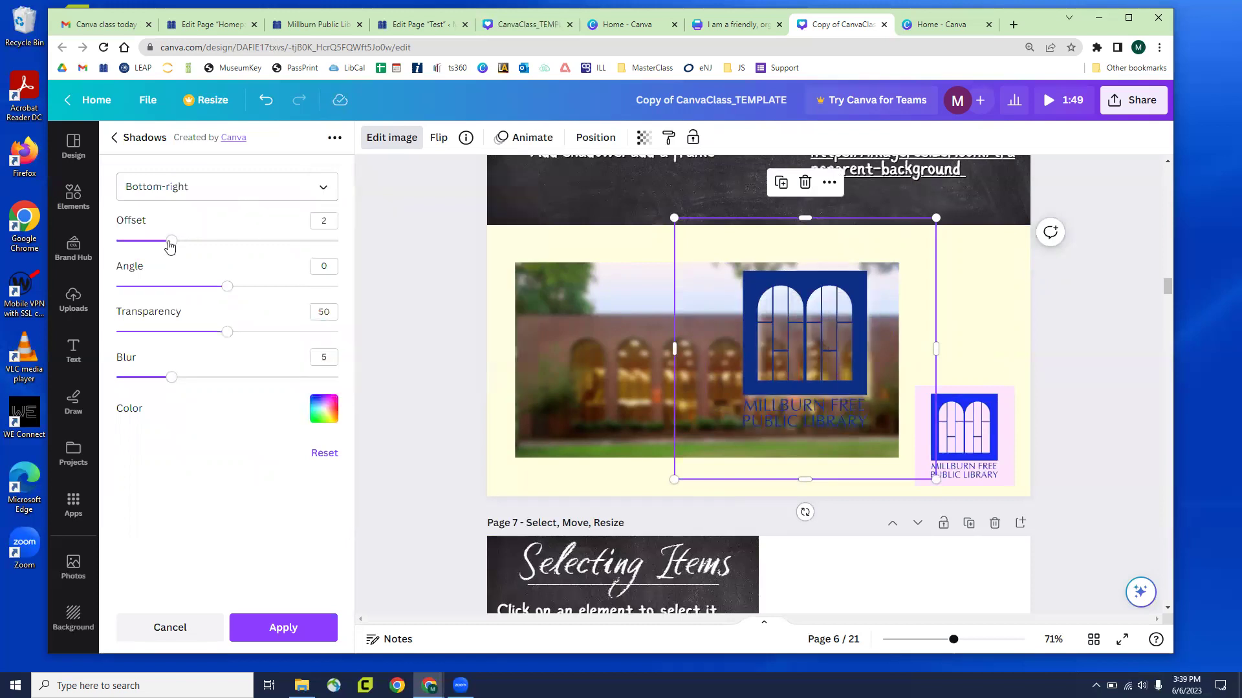
Try offset 1 and blur 8 with adjusted transparency, then cancel the drop shadow
click(143, 243)
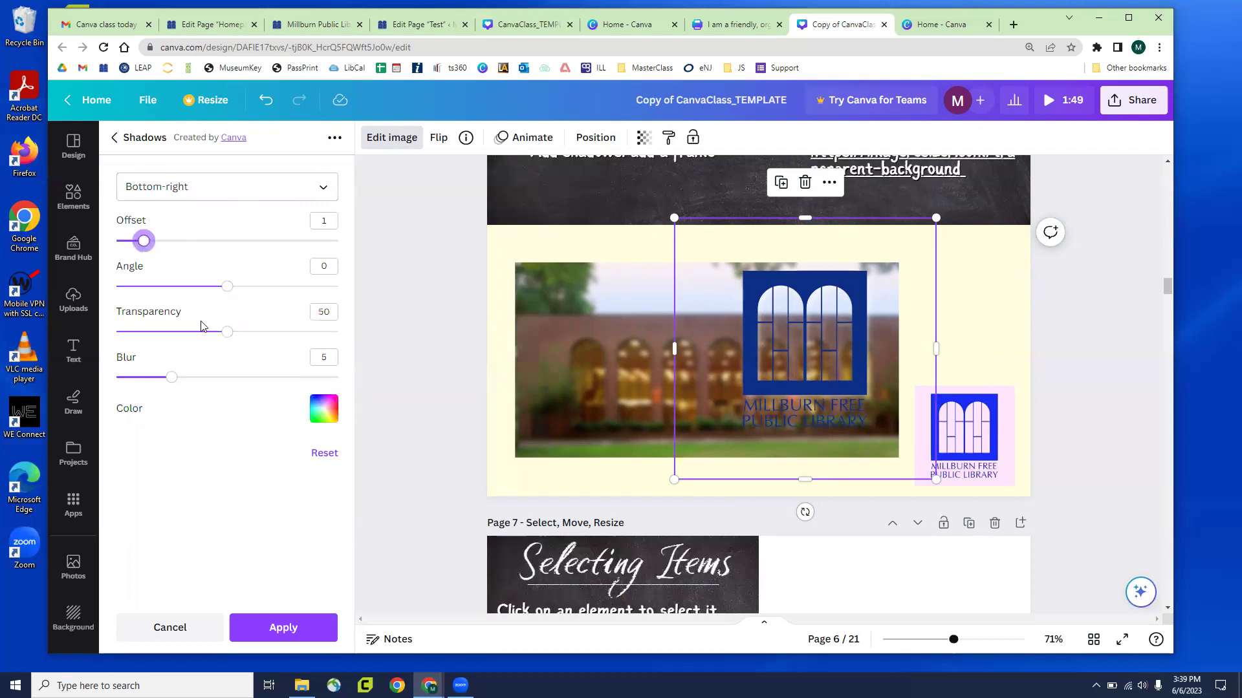
drag(171, 378, 206, 378)
drag(225, 331, 339, 339)
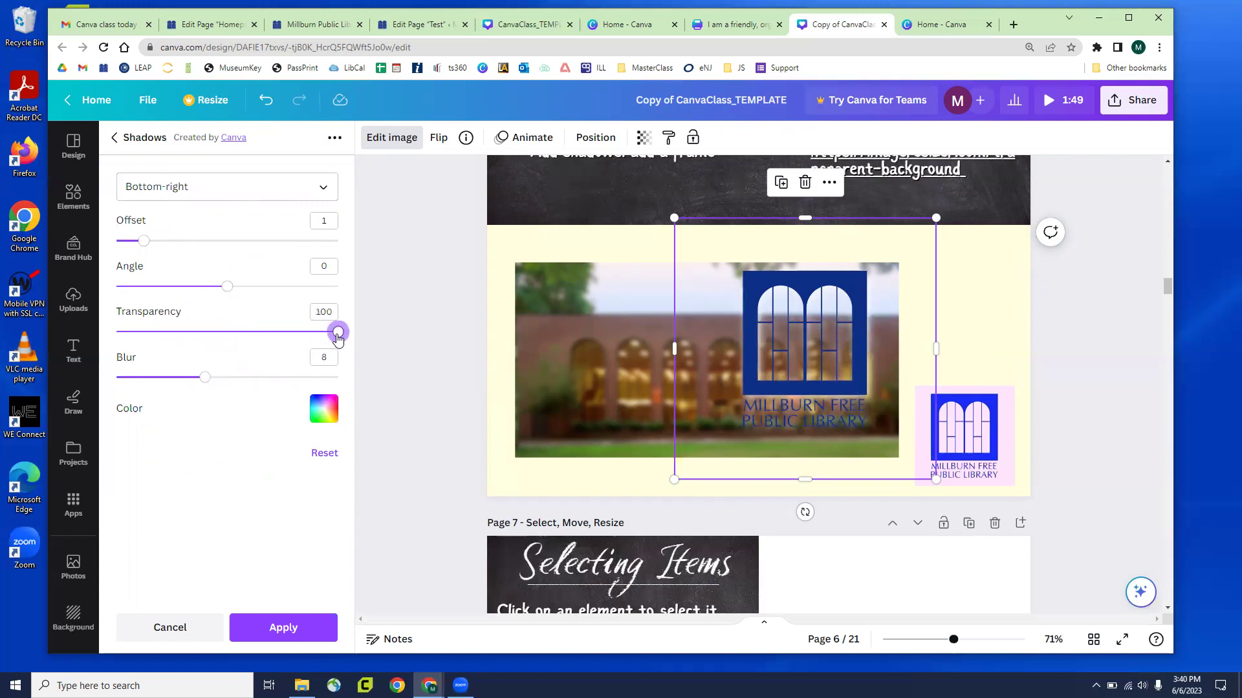
click(191, 625)
Apply a Glow to the library logo and set its colour to white
scroll(244, 259, up, 3)
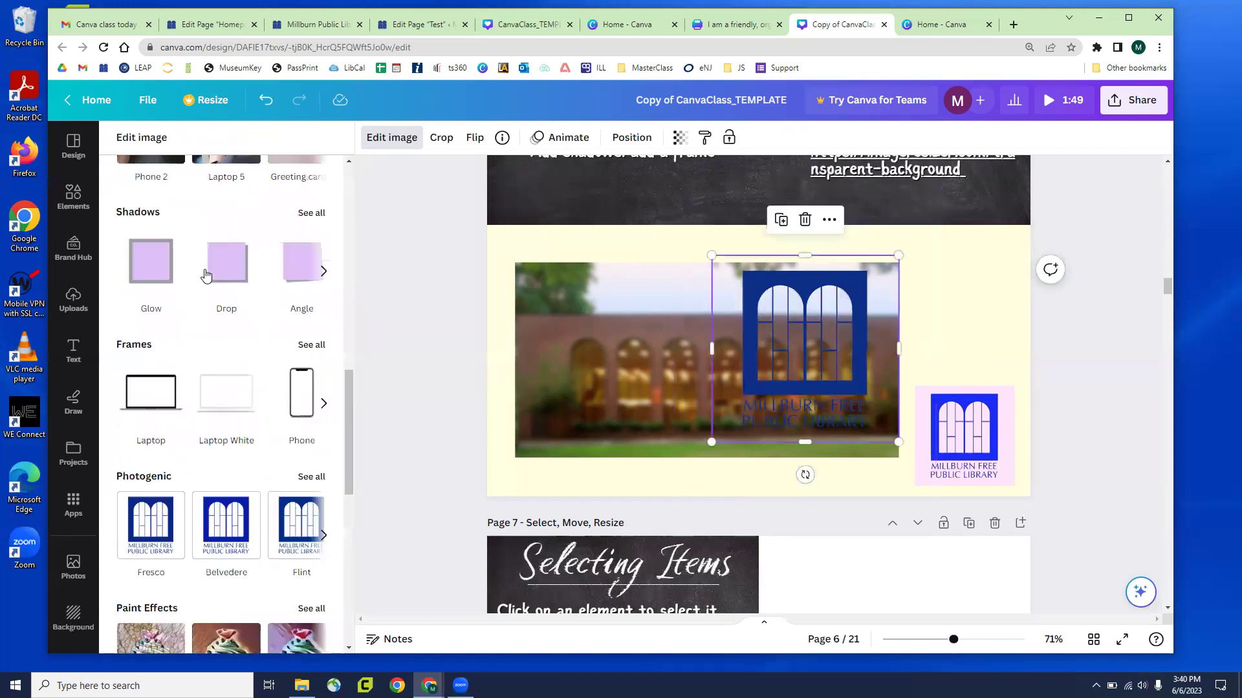
click(149, 289)
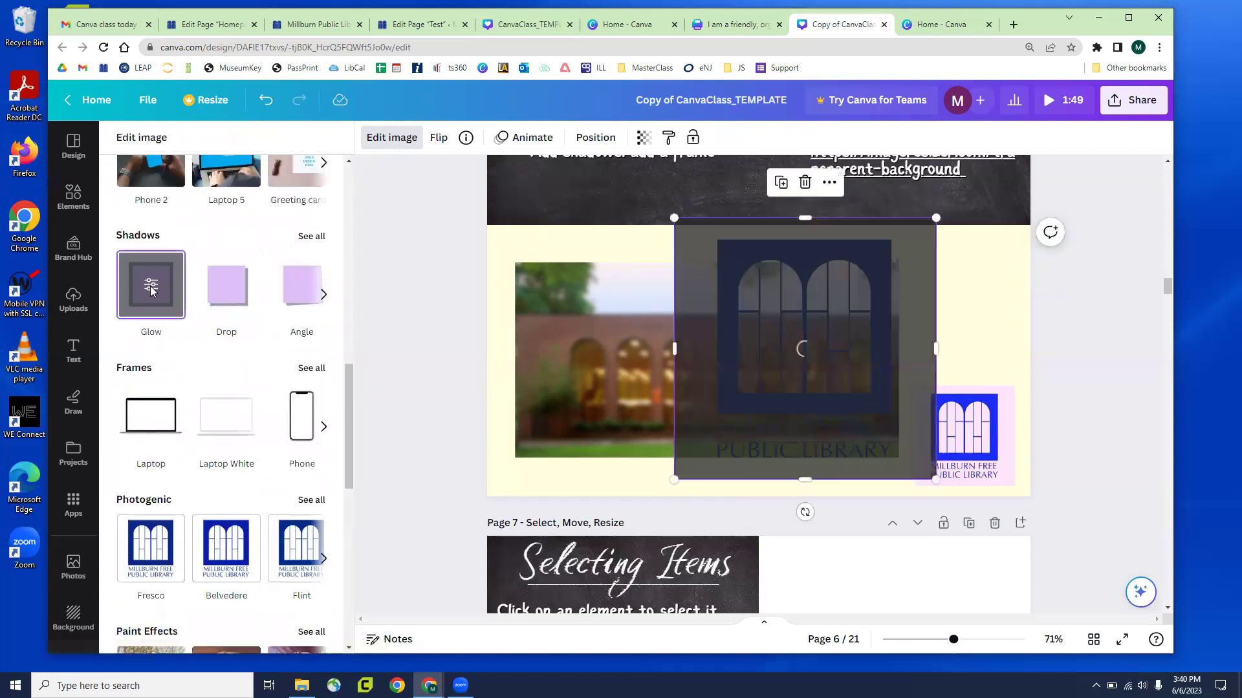
click(150, 288)
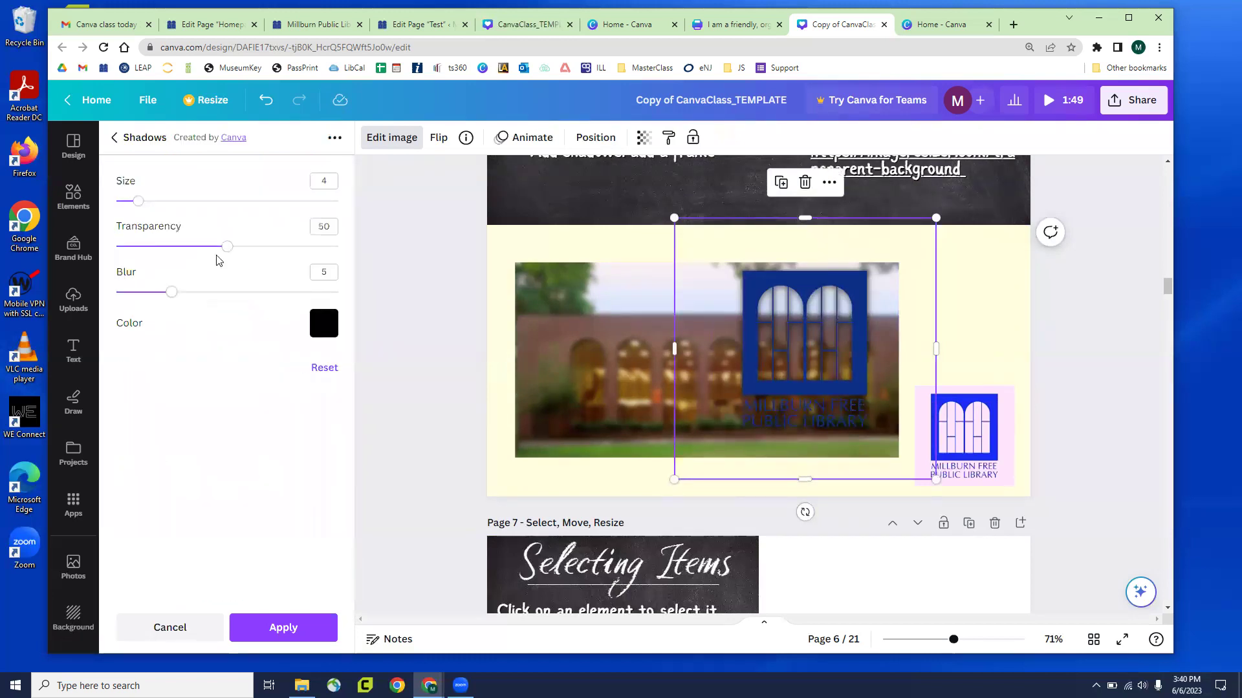
click(323, 323)
scroll(388, 455, down, 8)
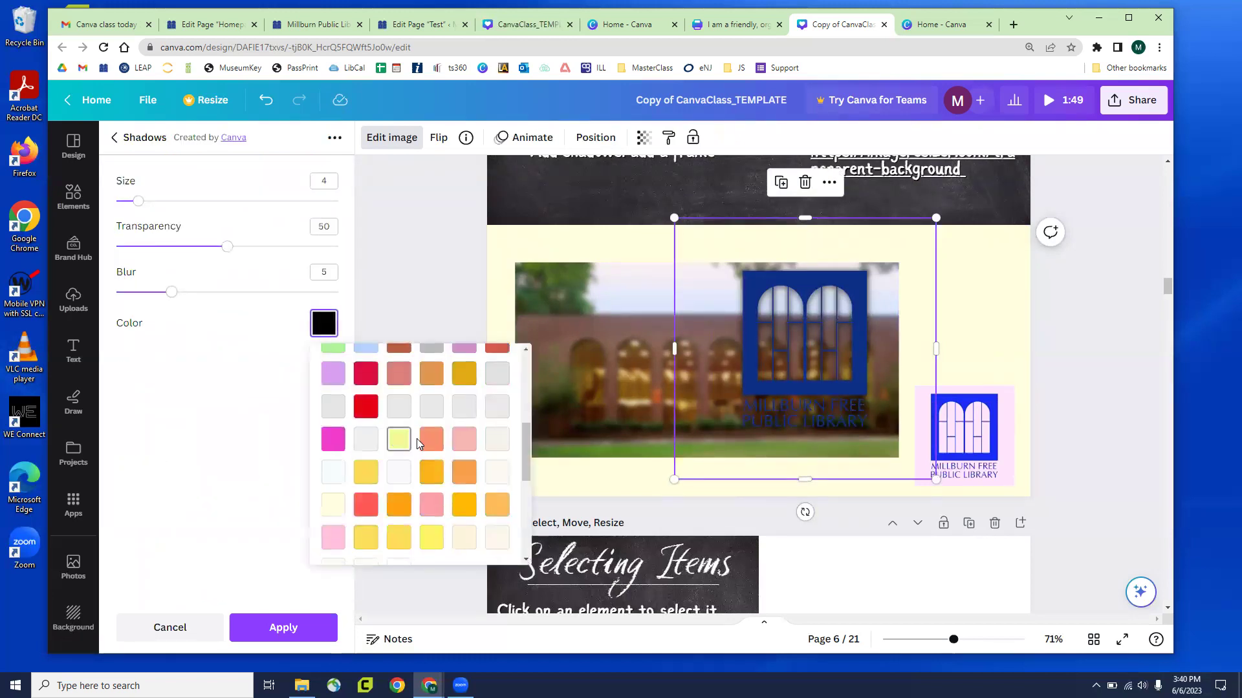
click(398, 447)
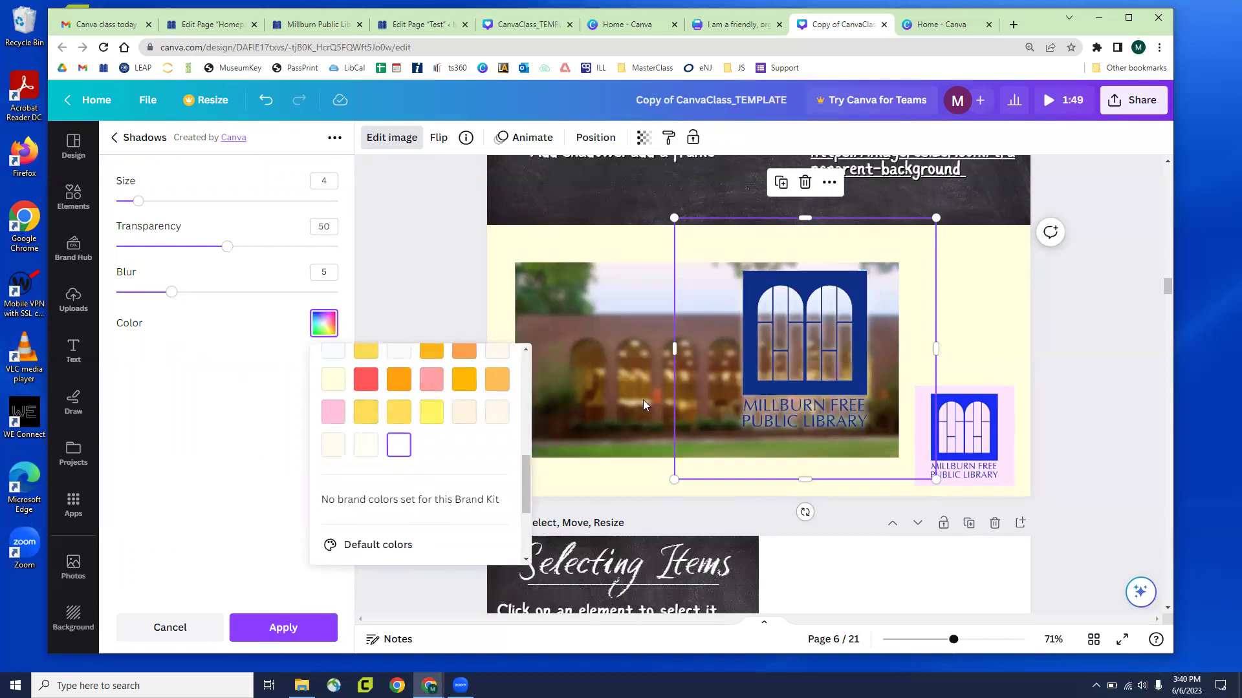
click(776, 373)
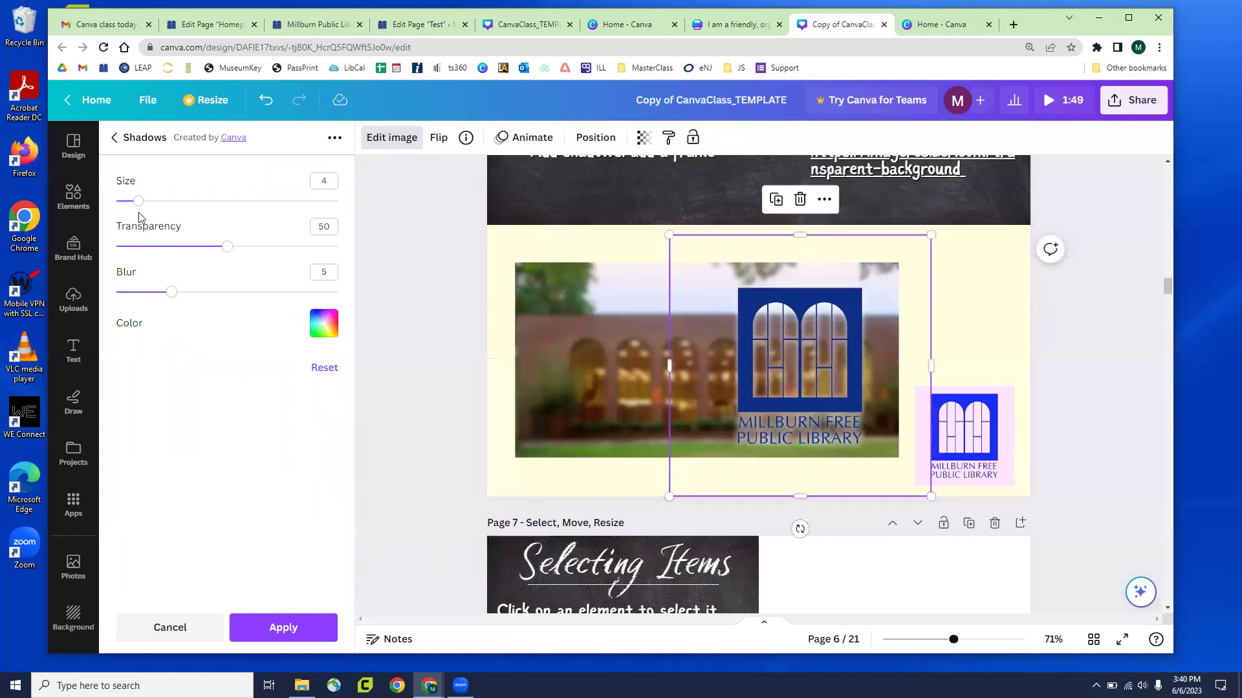
Set the glow to size 23, blur 15 and transparency 58, and keep it
drag(138, 201, 244, 213)
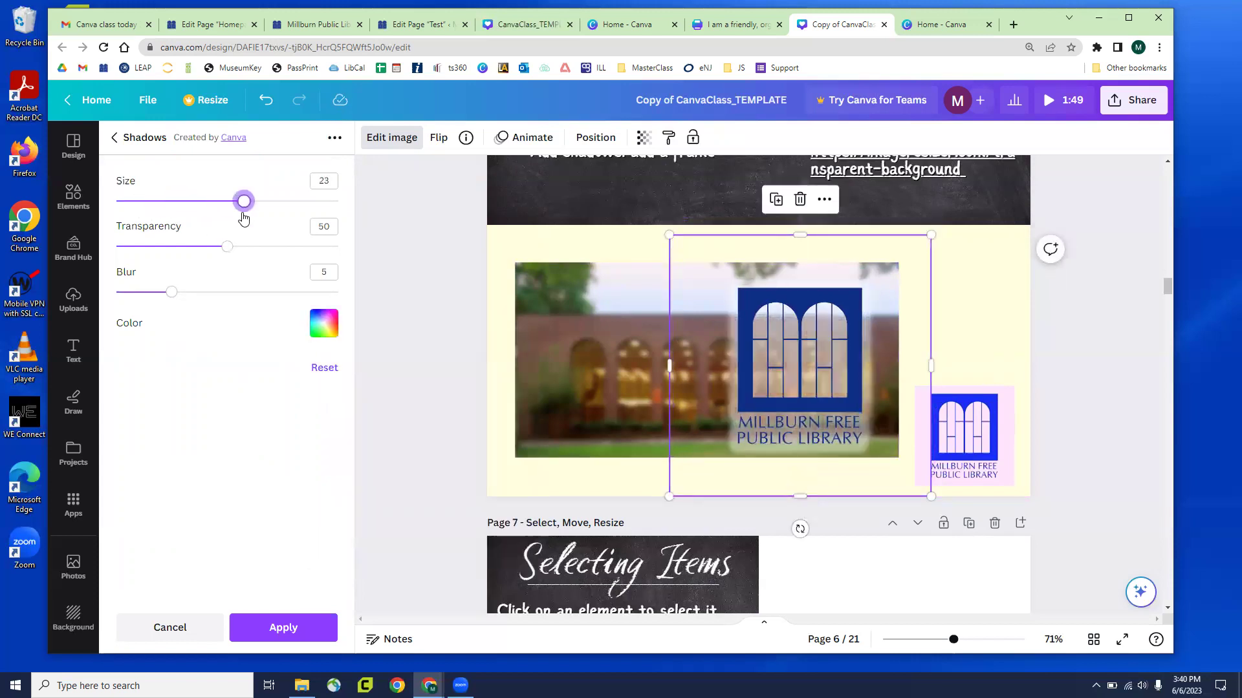
drag(171, 292, 282, 293)
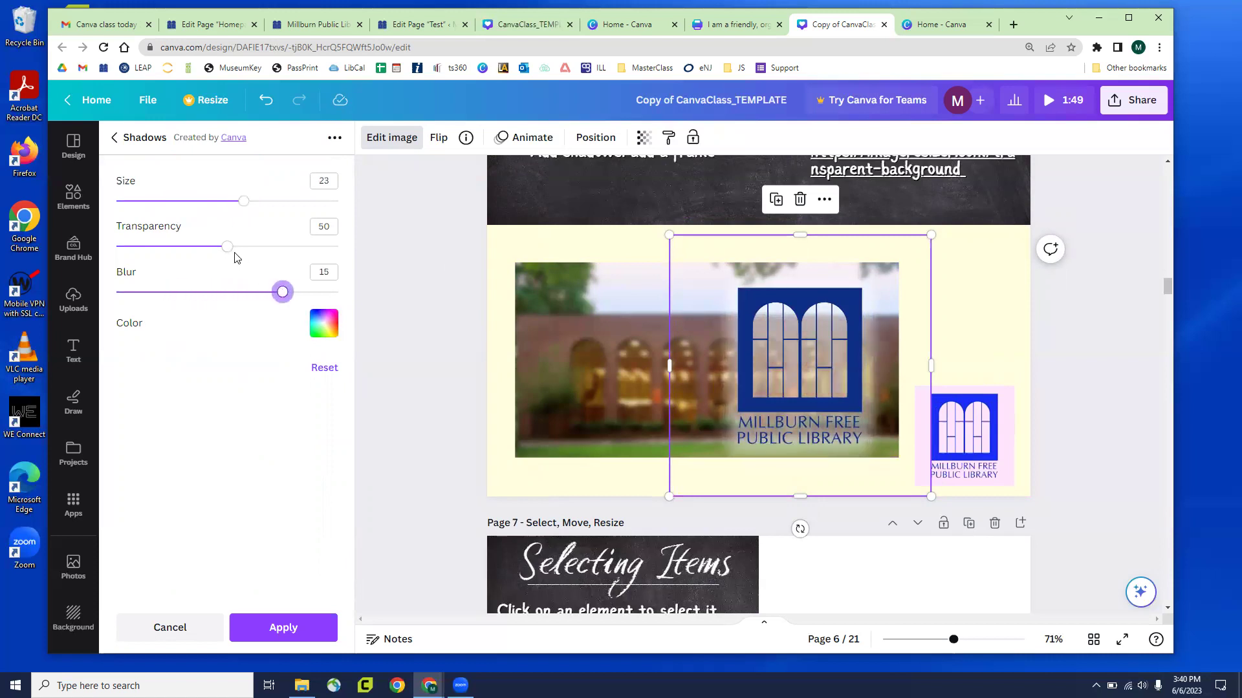
drag(228, 248, 246, 253)
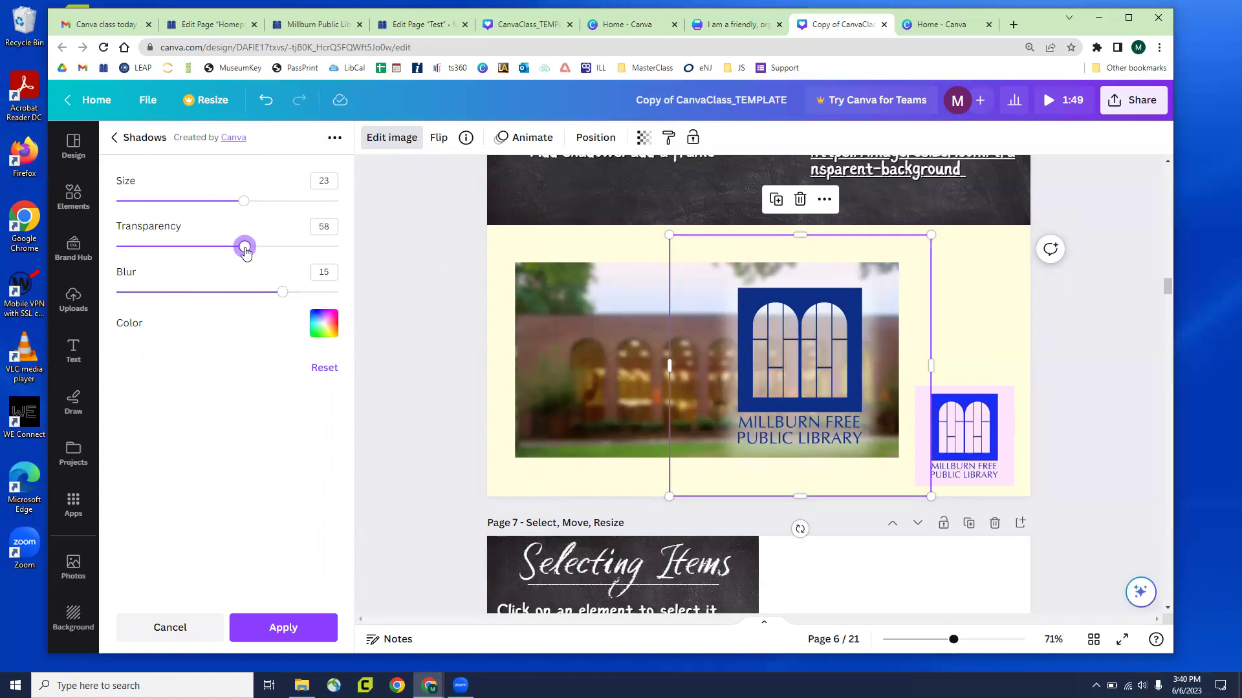
click(421, 330)
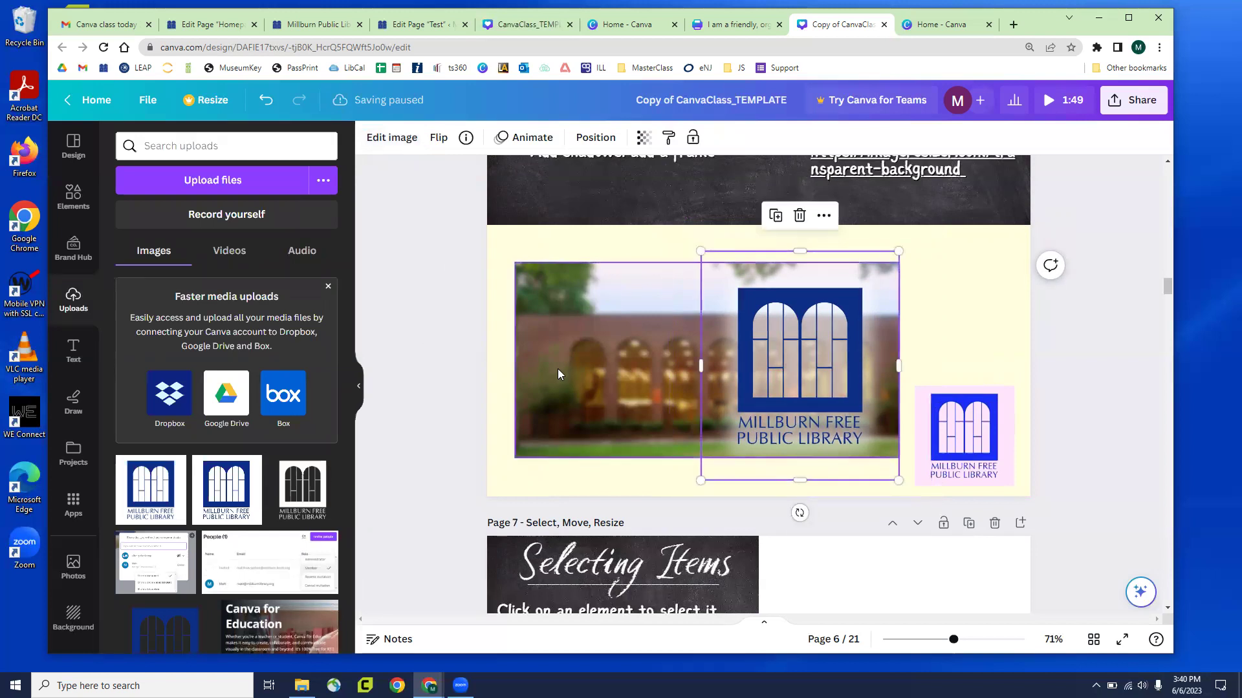
Drag the glowing logo over the small pink logo, then scroll down to page 7
drag(817, 350, 942, 324)
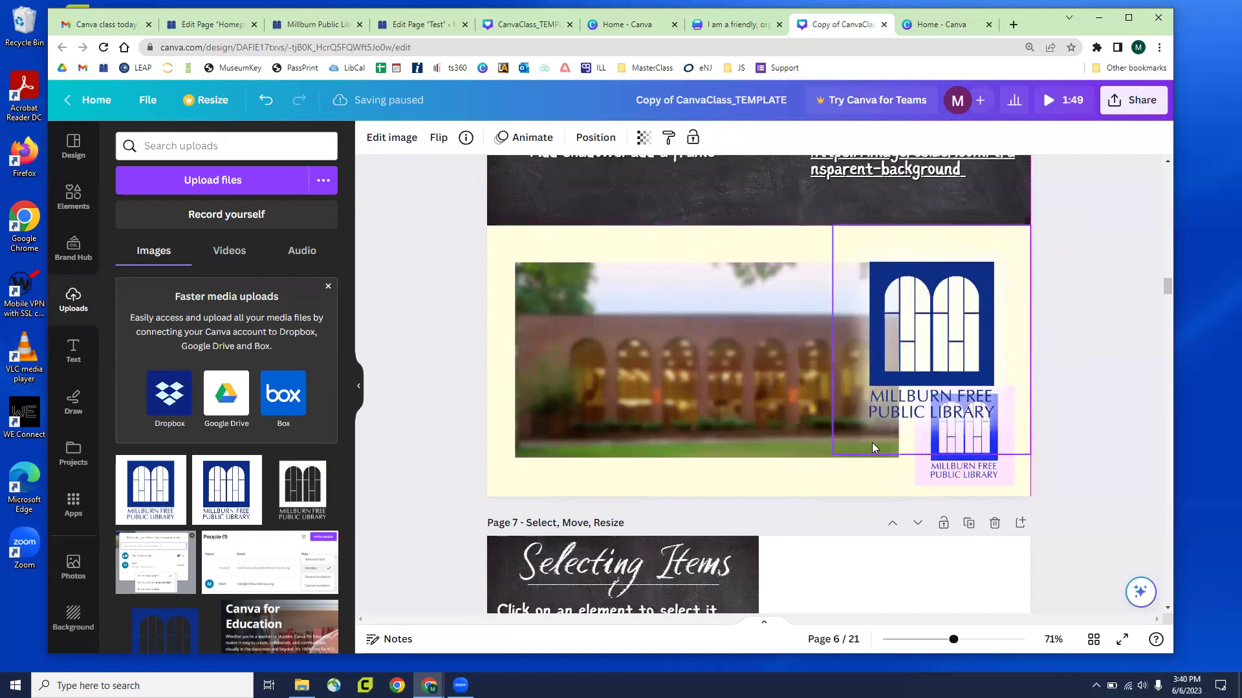
scroll(670, 347, up, 5)
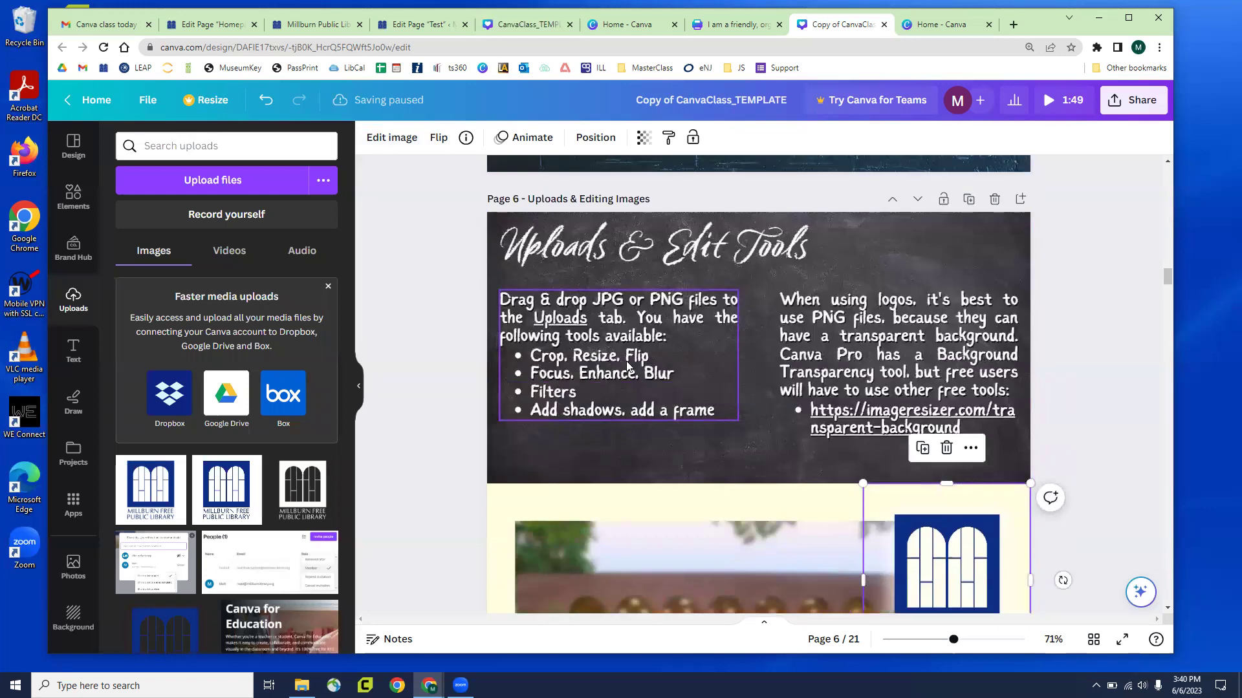
scroll(474, 414, down, 4)
scroll(471, 418, down, 8)
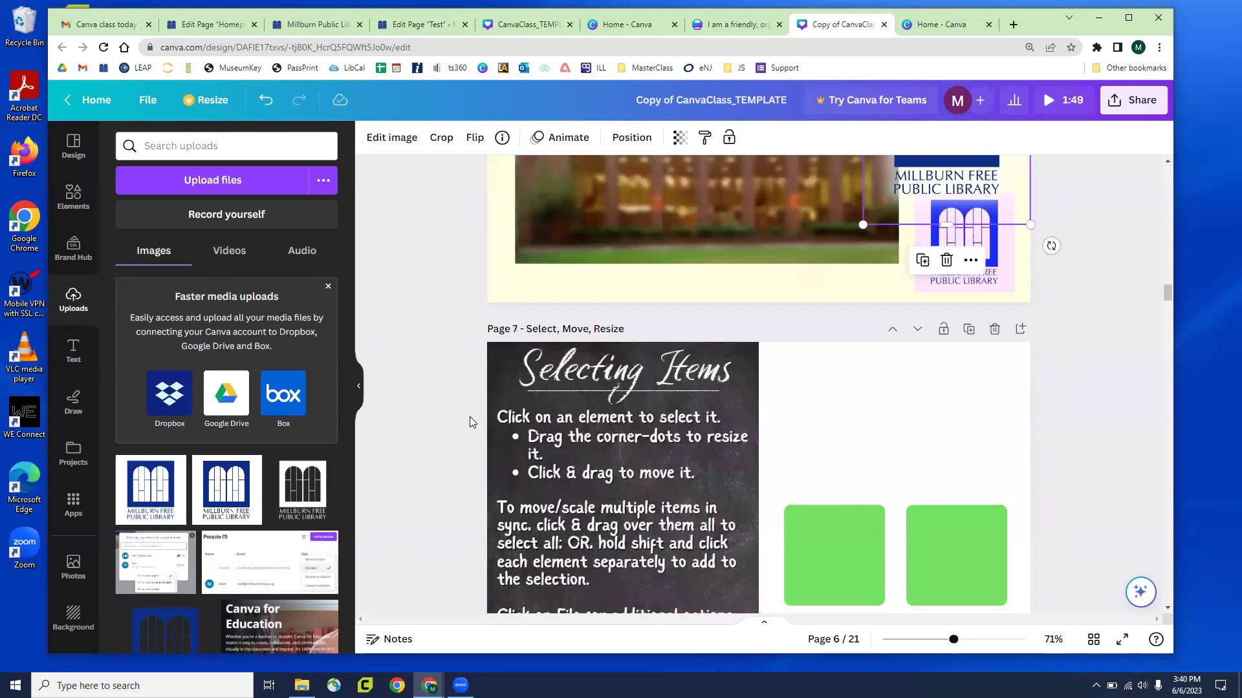
scroll(472, 416, up, 1)
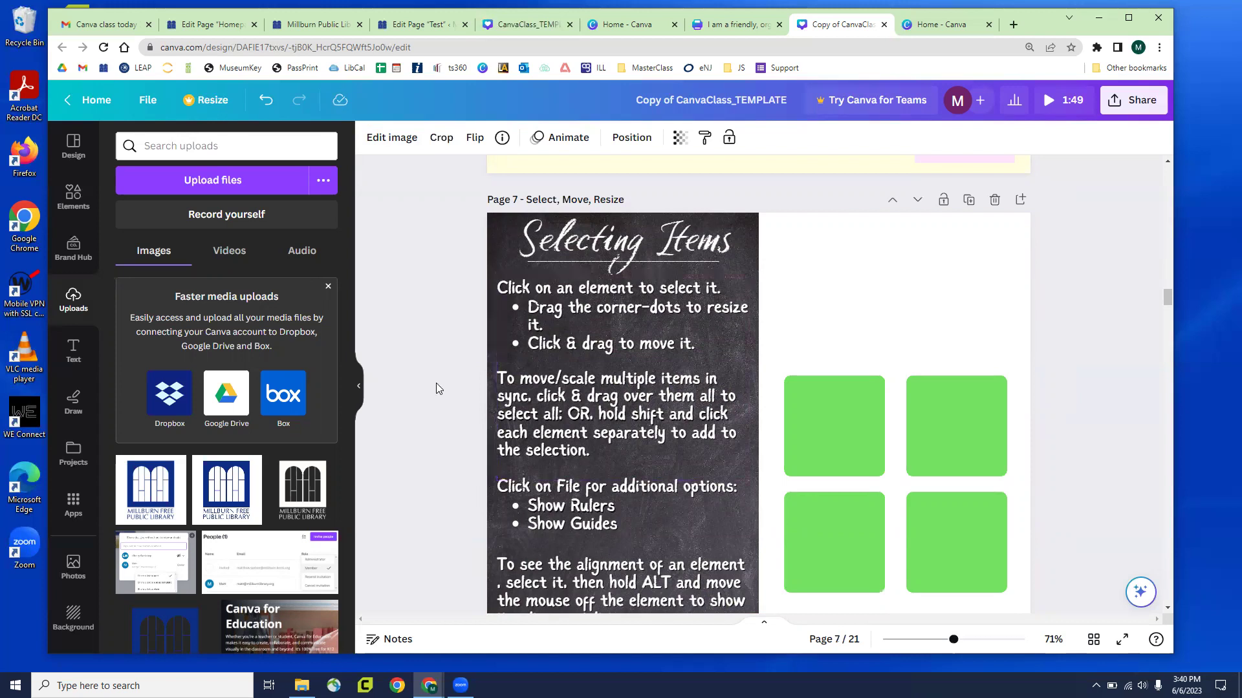
scroll(437, 384, down, 1)
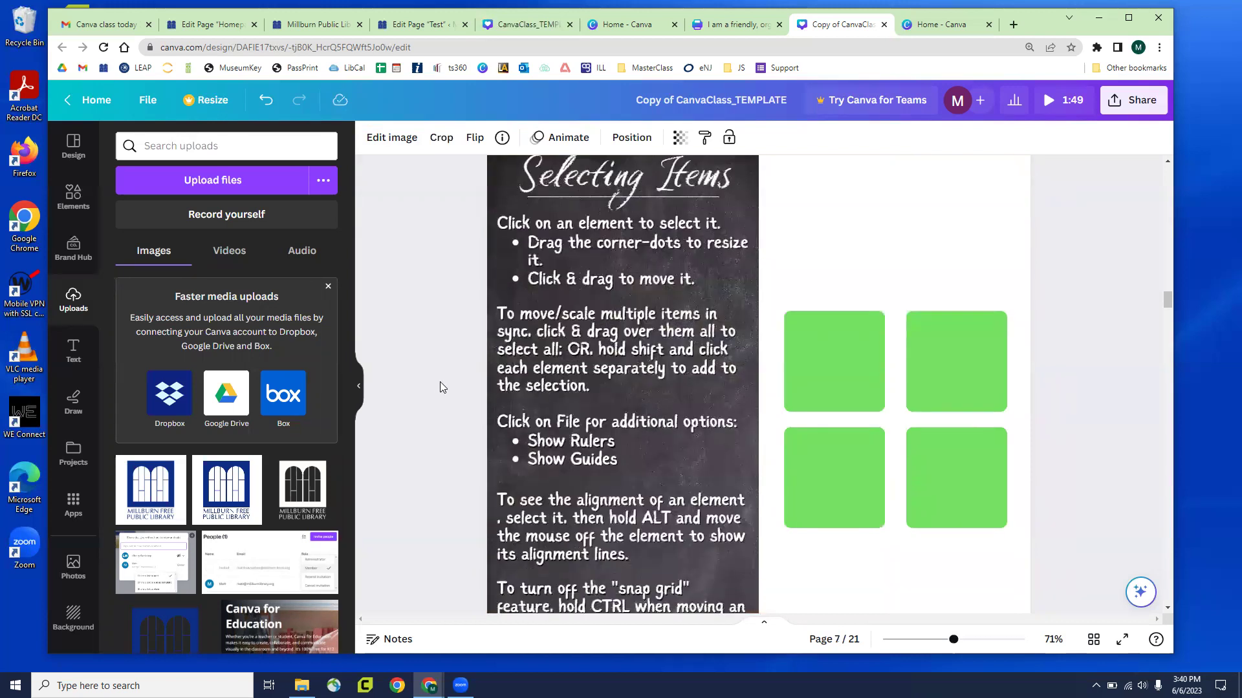
ctrl+scroll(440, 387, down, 2)
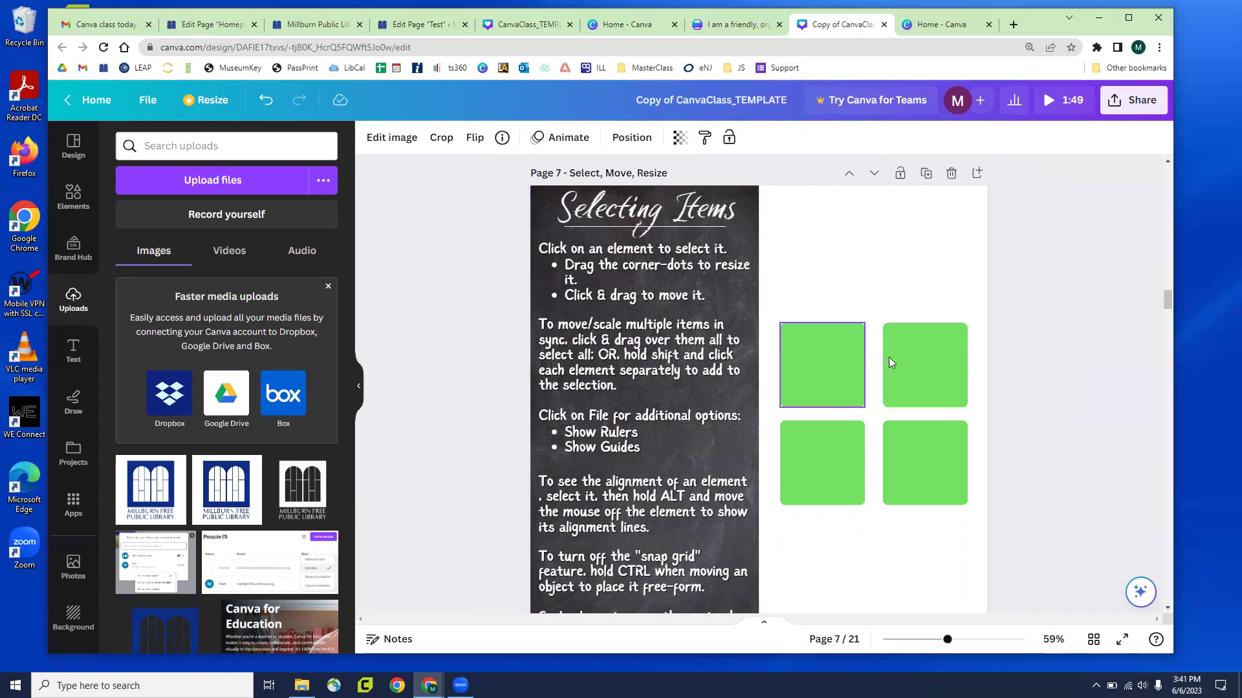
Try moving the green squares up one by one, then undo to restore the 2x2 grid
drag(822, 369, 826, 276)
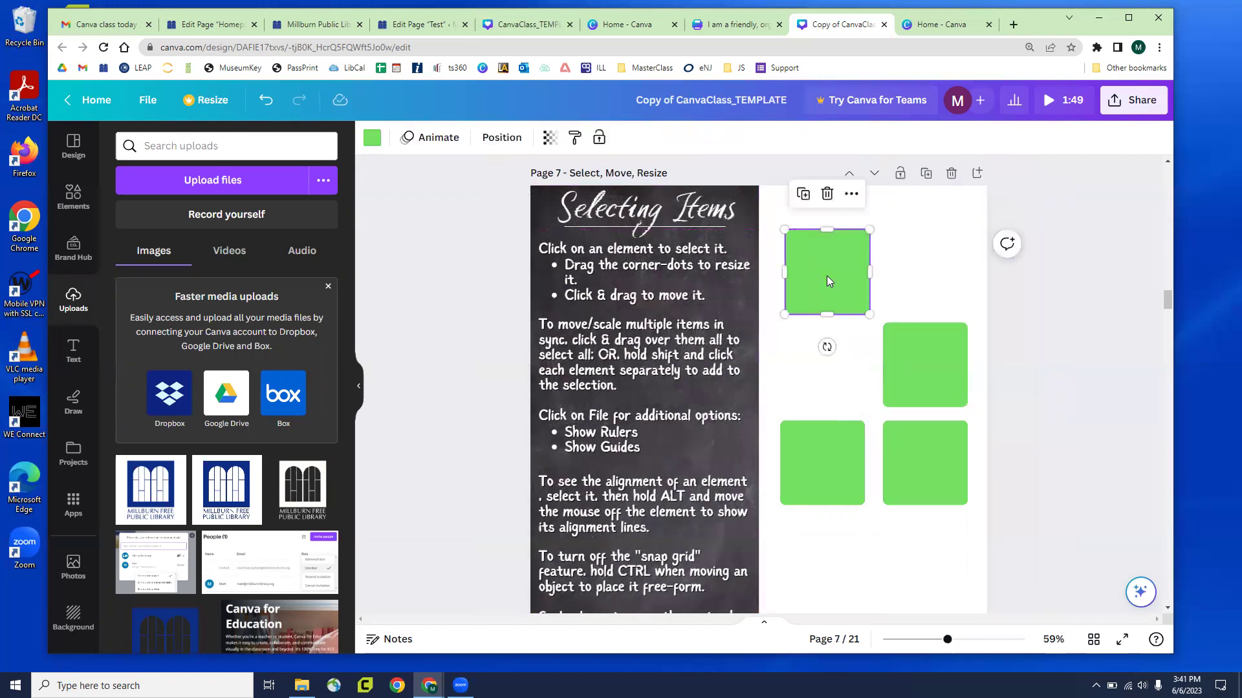
key(ctrl+z)
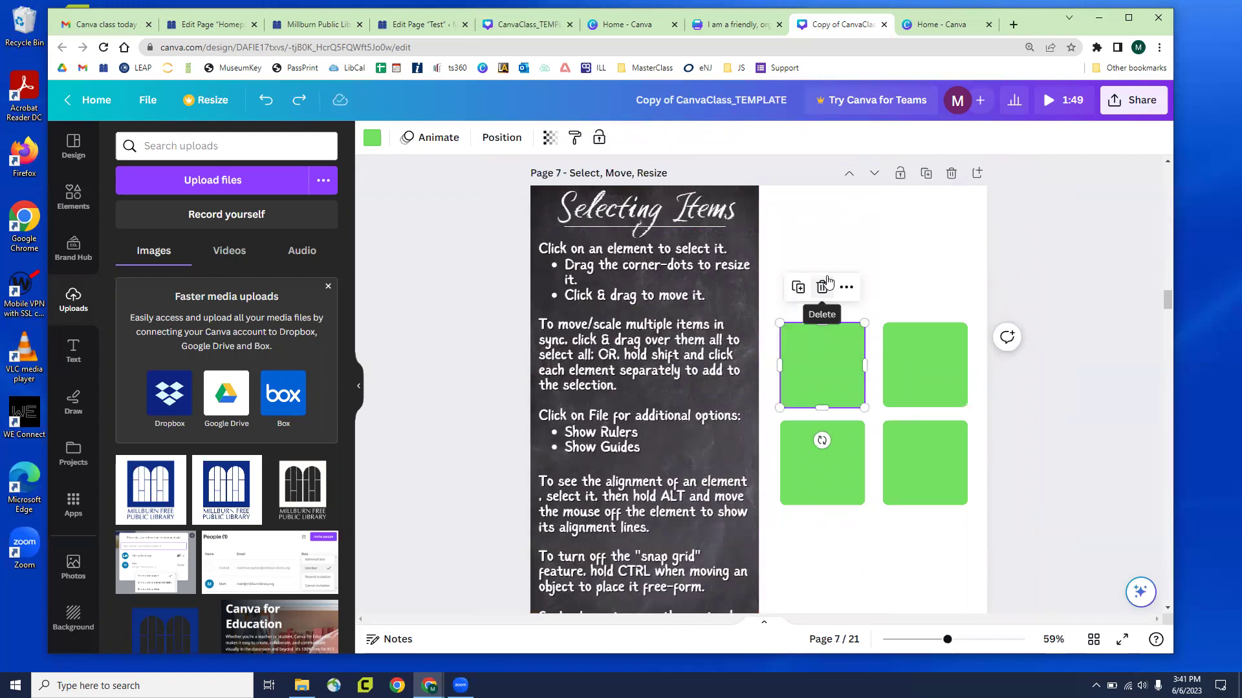
key(ctrl+y)
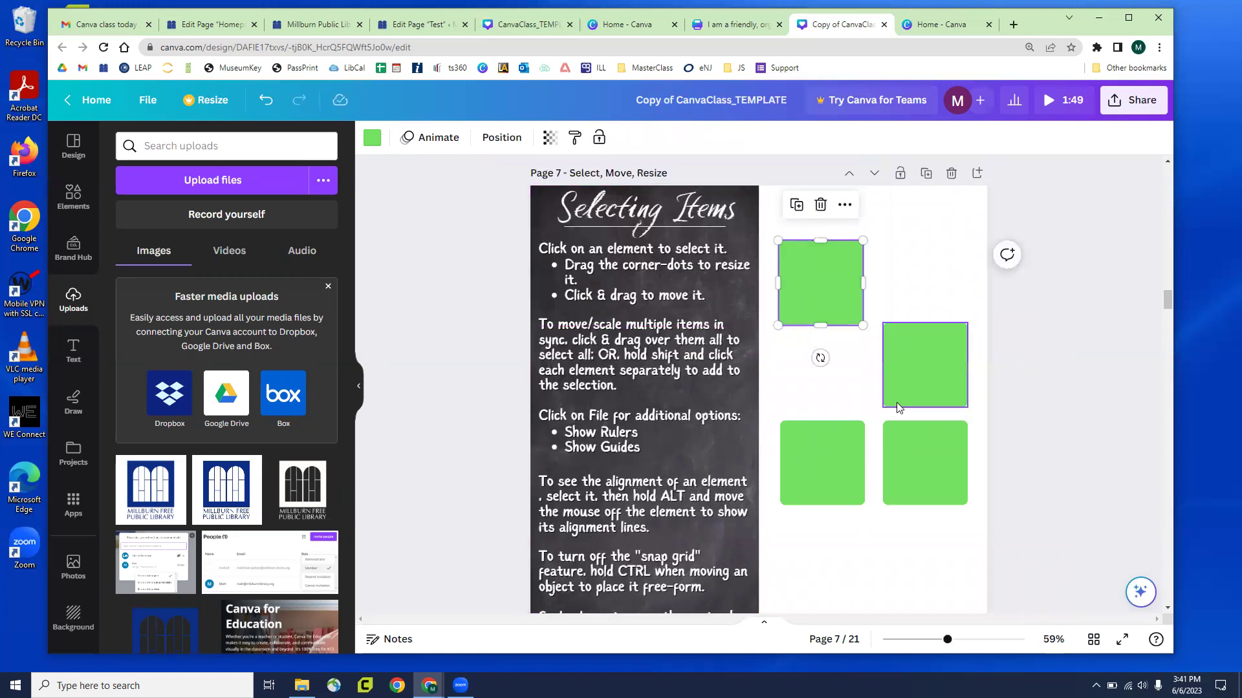
drag(920, 375, 928, 283)
drag(859, 452, 866, 378)
drag(936, 428, 938, 331)
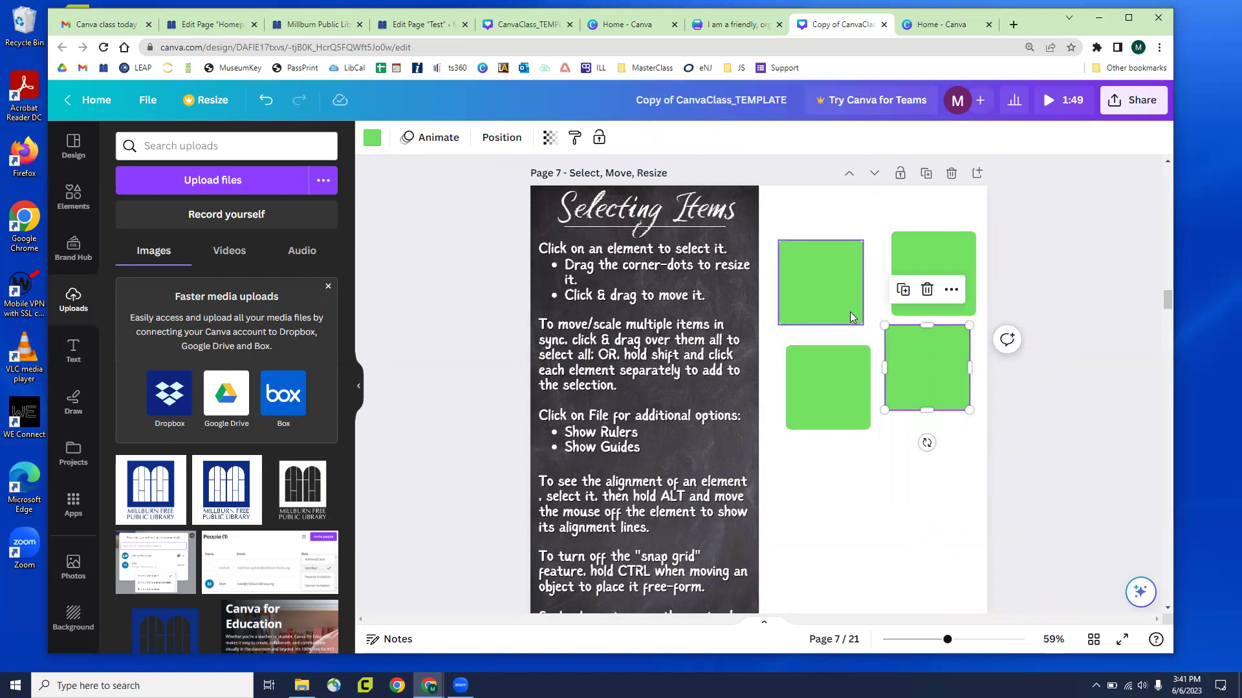
key(ctrl+z)
key(ctrl+z)
key(ctrl+z)
key(ctrl+z)
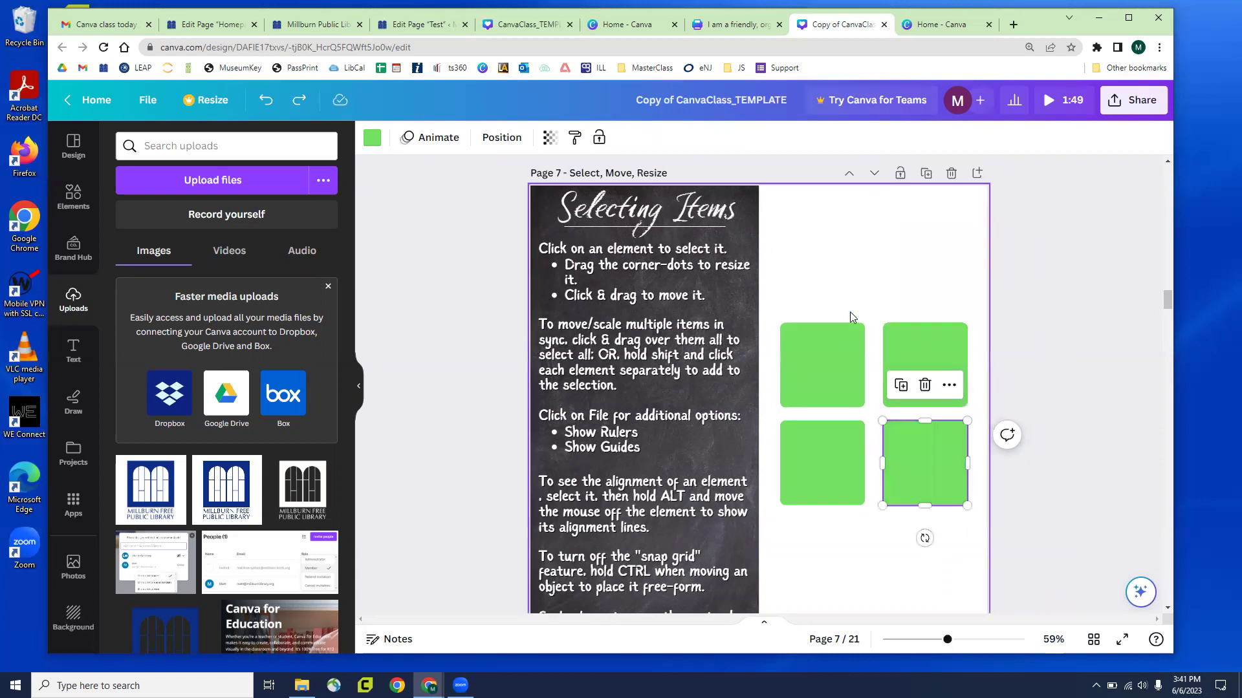
Resize the top-left green square from its corner, then undo the resize
click(890, 256)
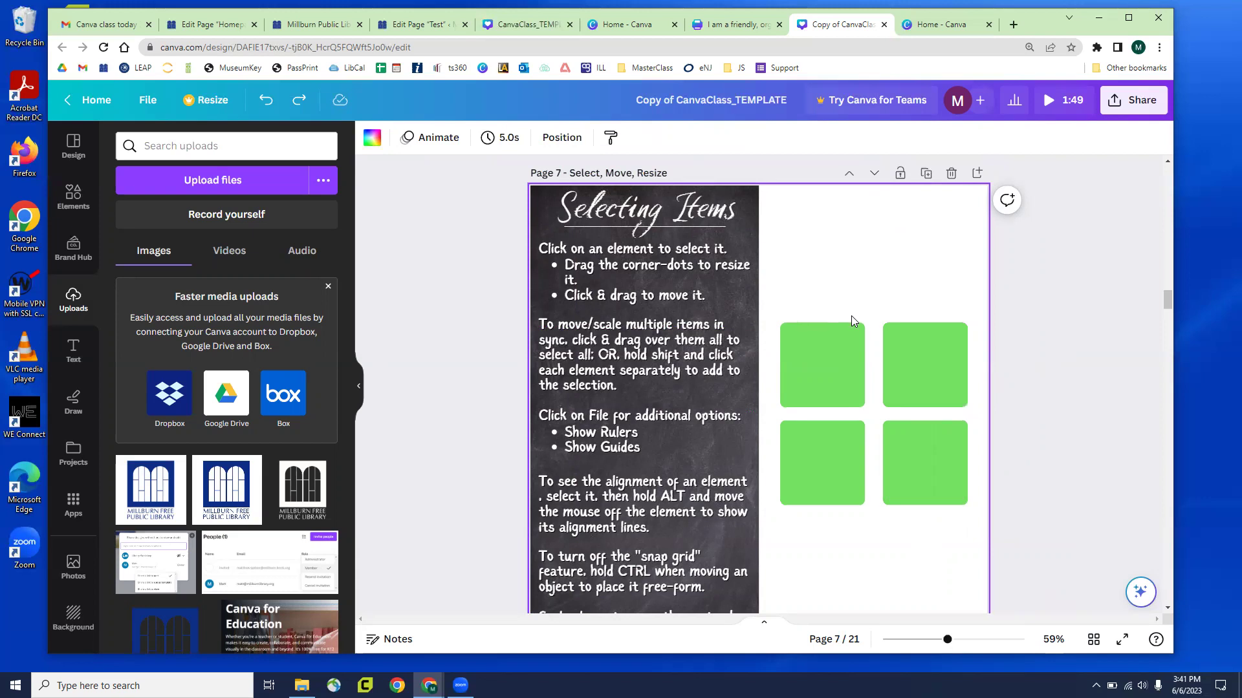
click(838, 357)
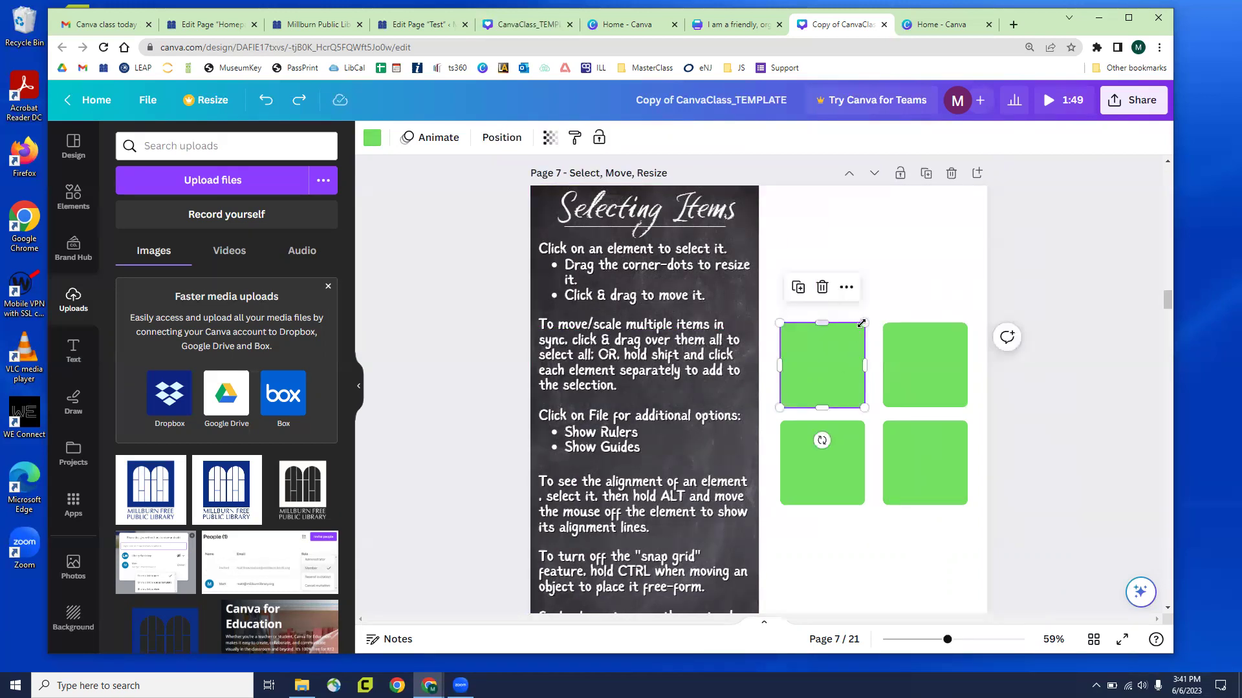
drag(868, 321, 843, 300)
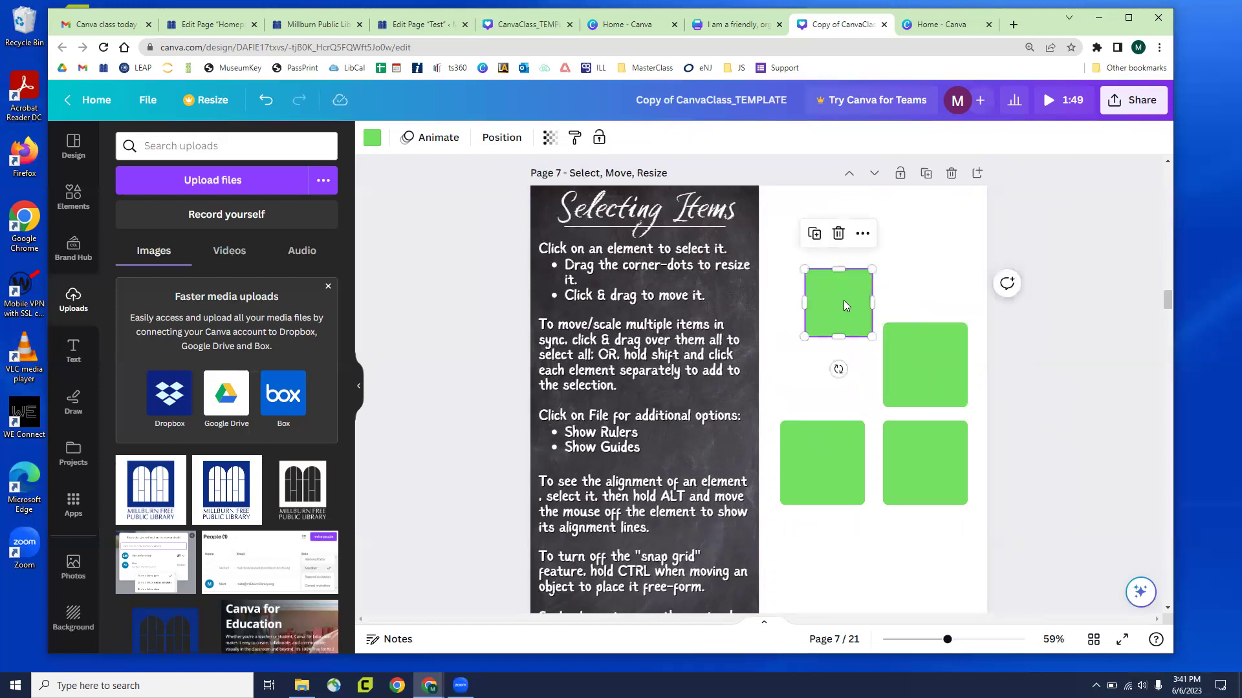
key(ctrl+z)
key(ctrl+z)
click(849, 300)
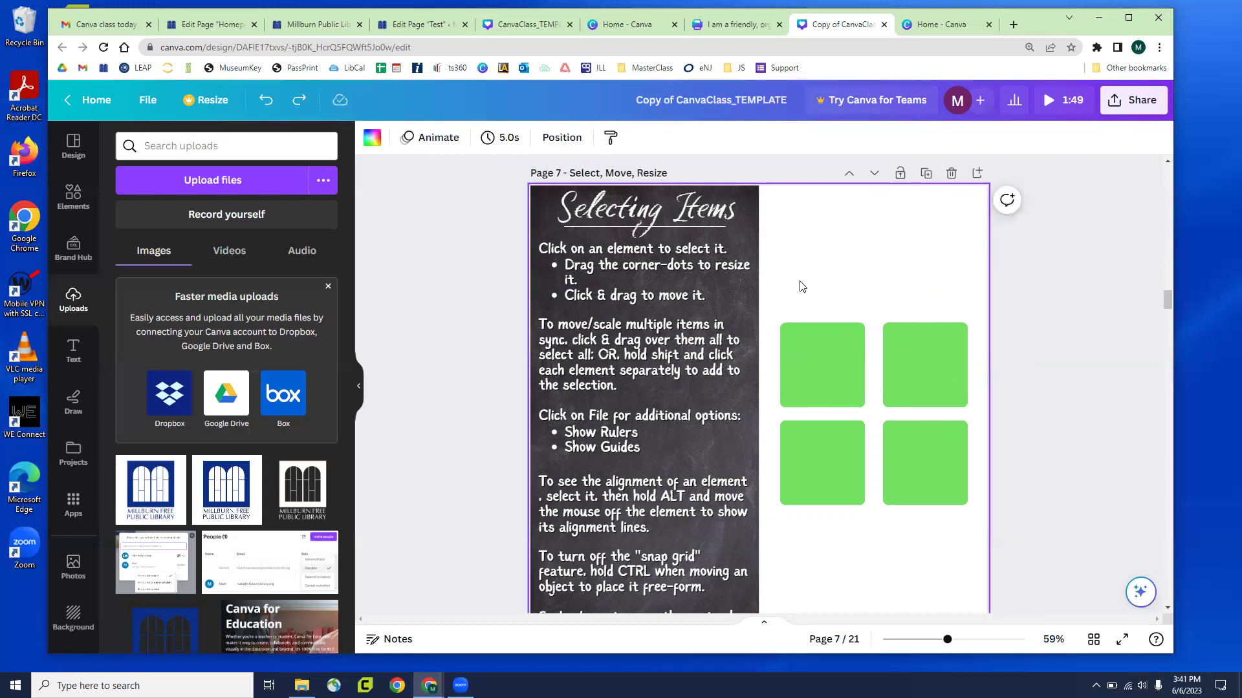
Marquee-select the green squares and move the group up to the page top
drag(799, 281, 937, 359)
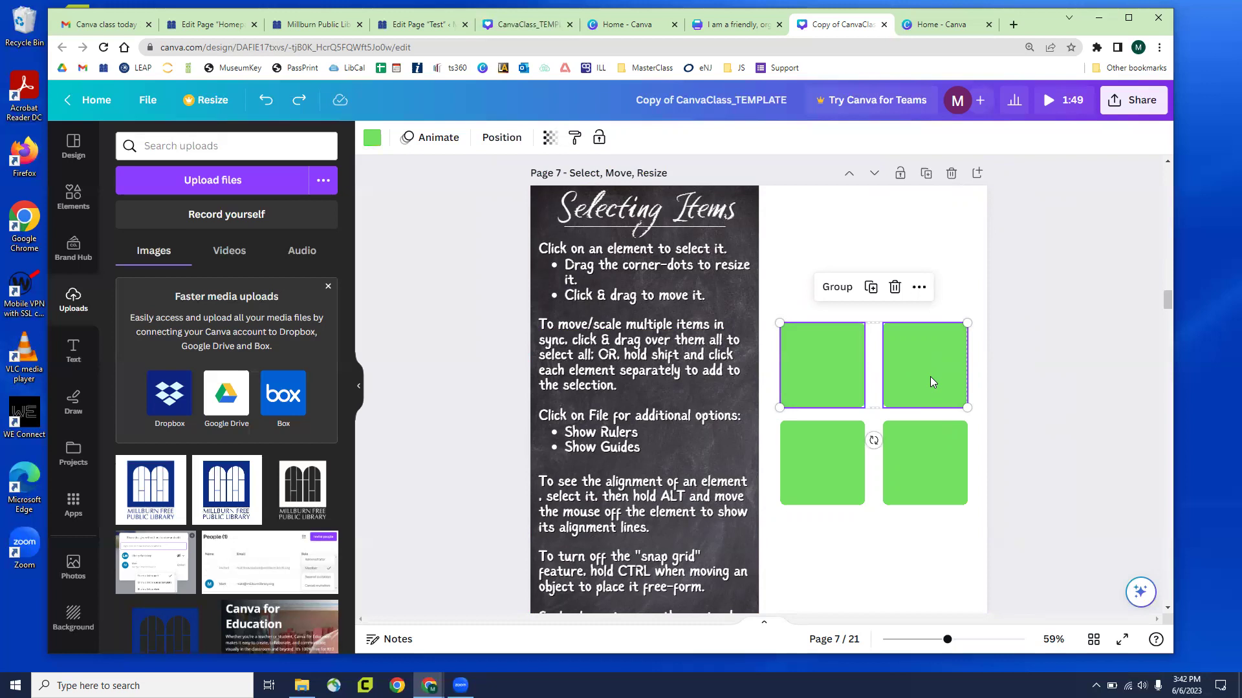
drag(932, 379, 926, 249)
drag(959, 297, 1066, 399)
key(ctrl+z)
key(ctrl+z)
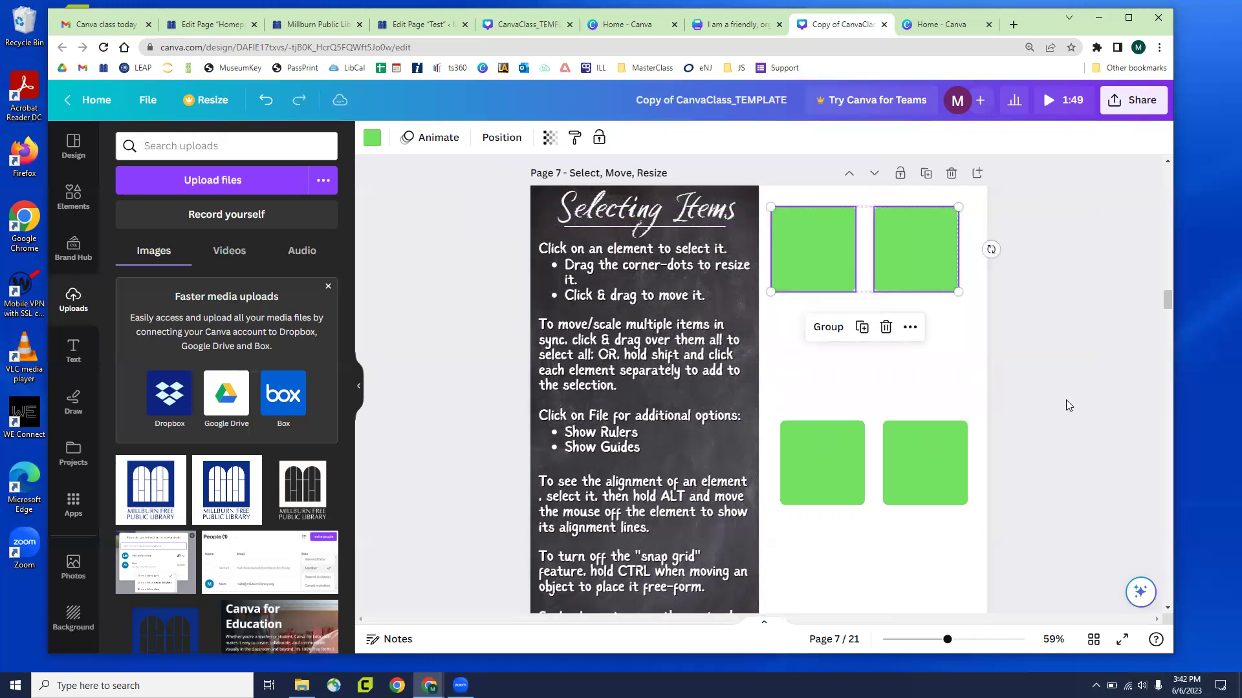
click(1003, 370)
drag(811, 286, 913, 301)
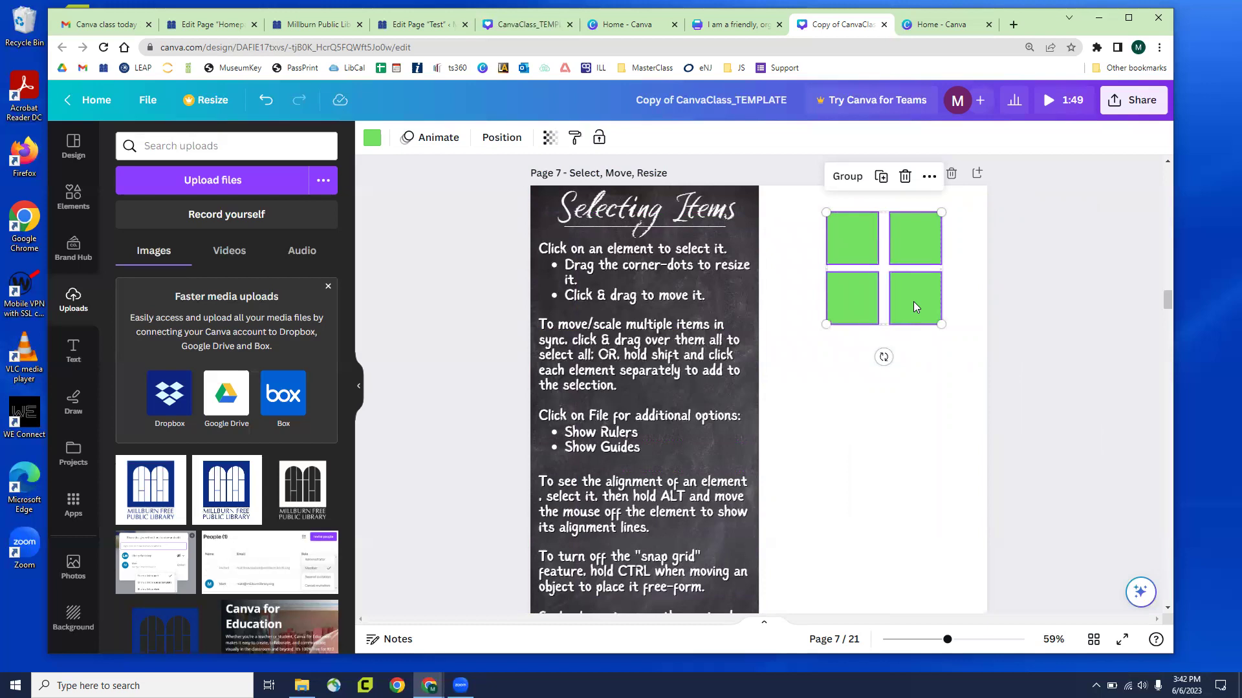
key(ctrl+z)
key(ctrl+z)
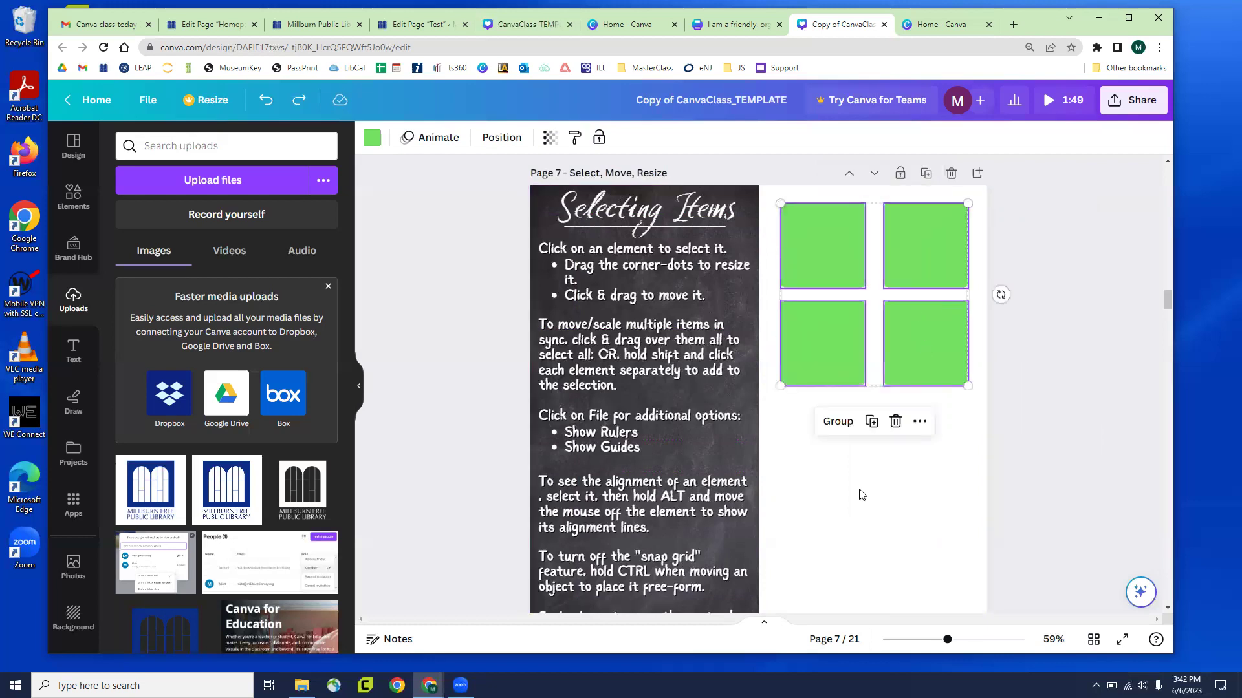
Select all four green squares and drag the group down the page
click(869, 524)
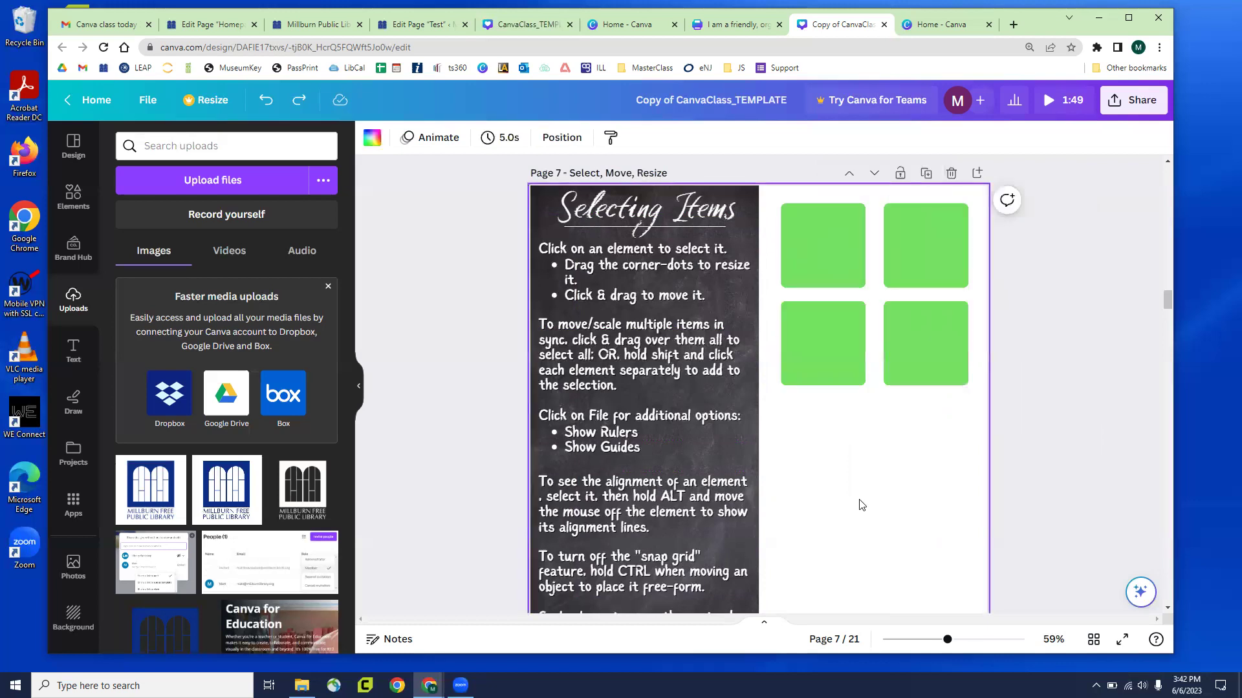
scroll(672, 554, down, 1)
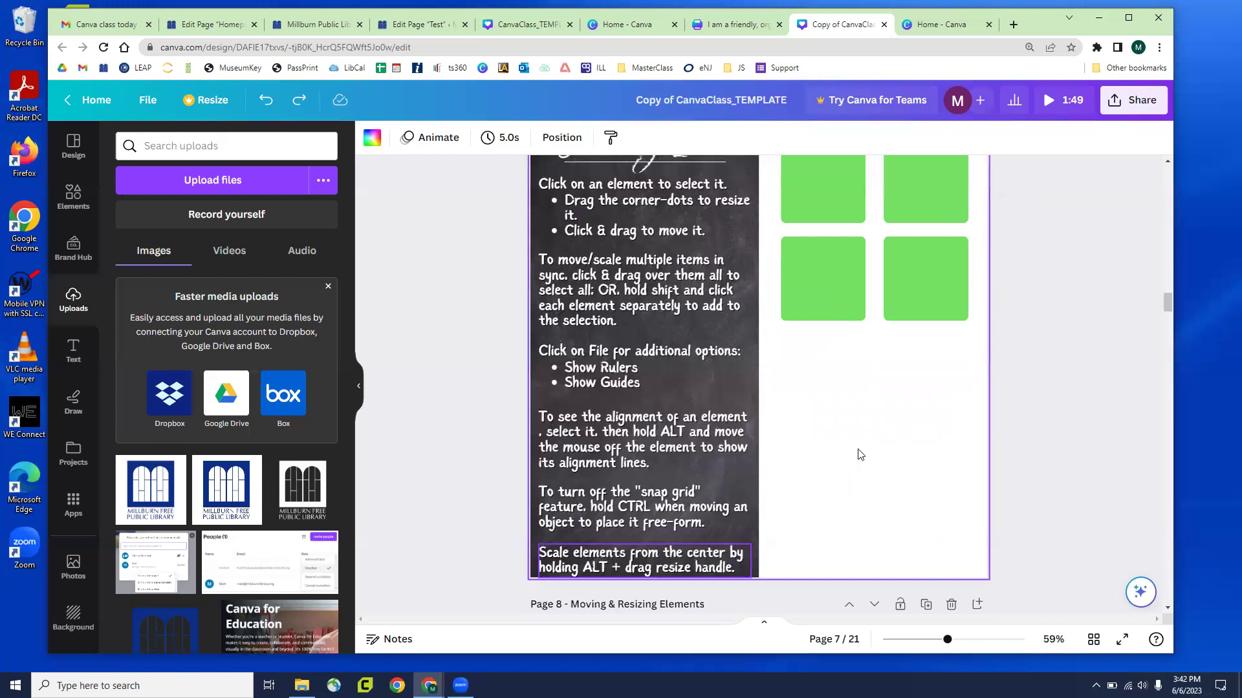
scroll(860, 455, up, 1)
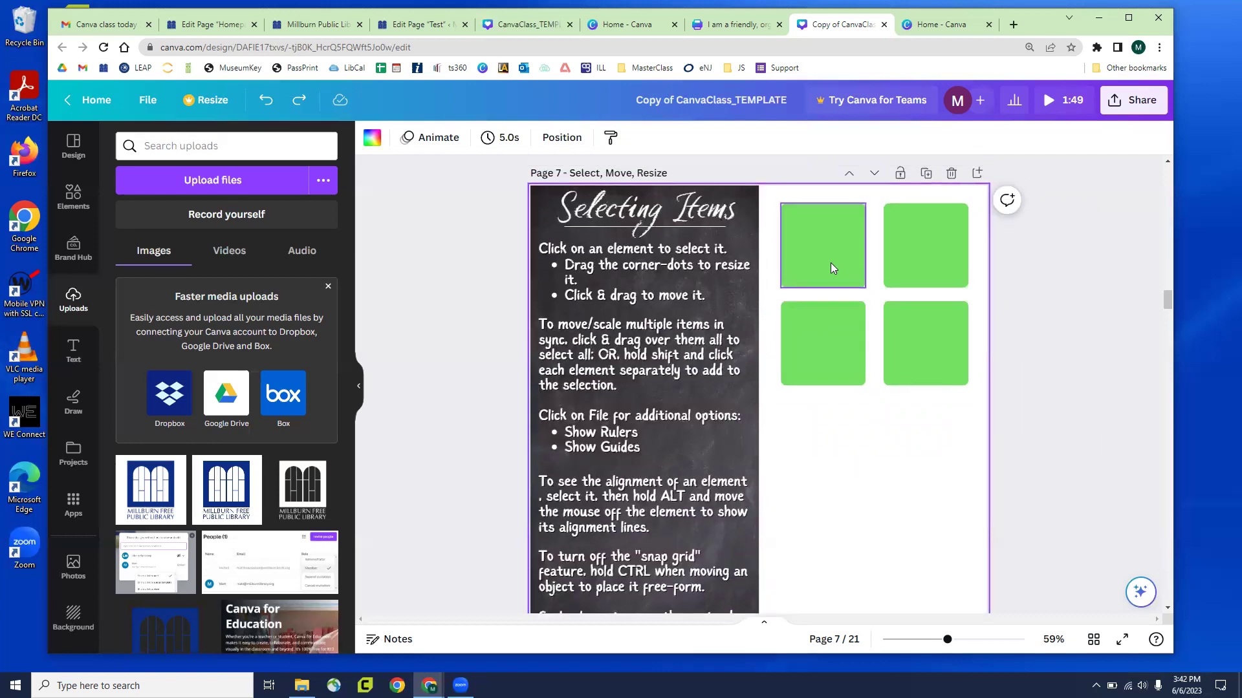
scroll(853, 364, down, 1)
scroll(842, 381, up, 1)
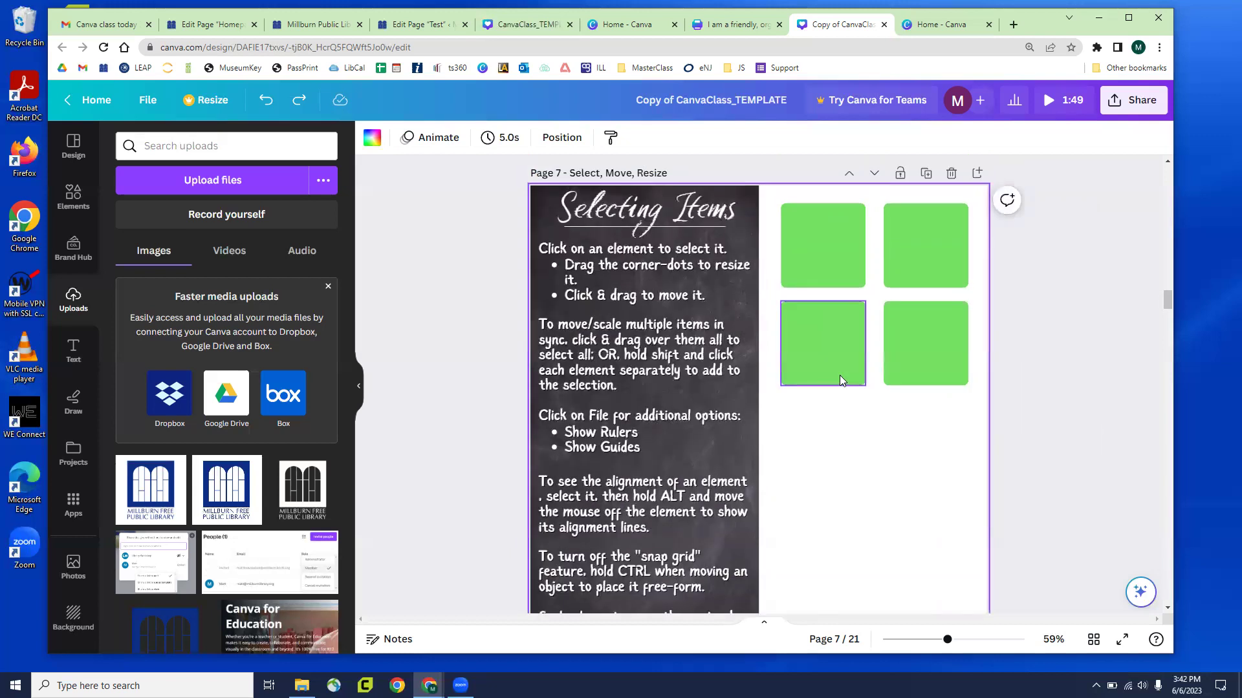
drag(906, 419, 823, 389)
click(875, 240)
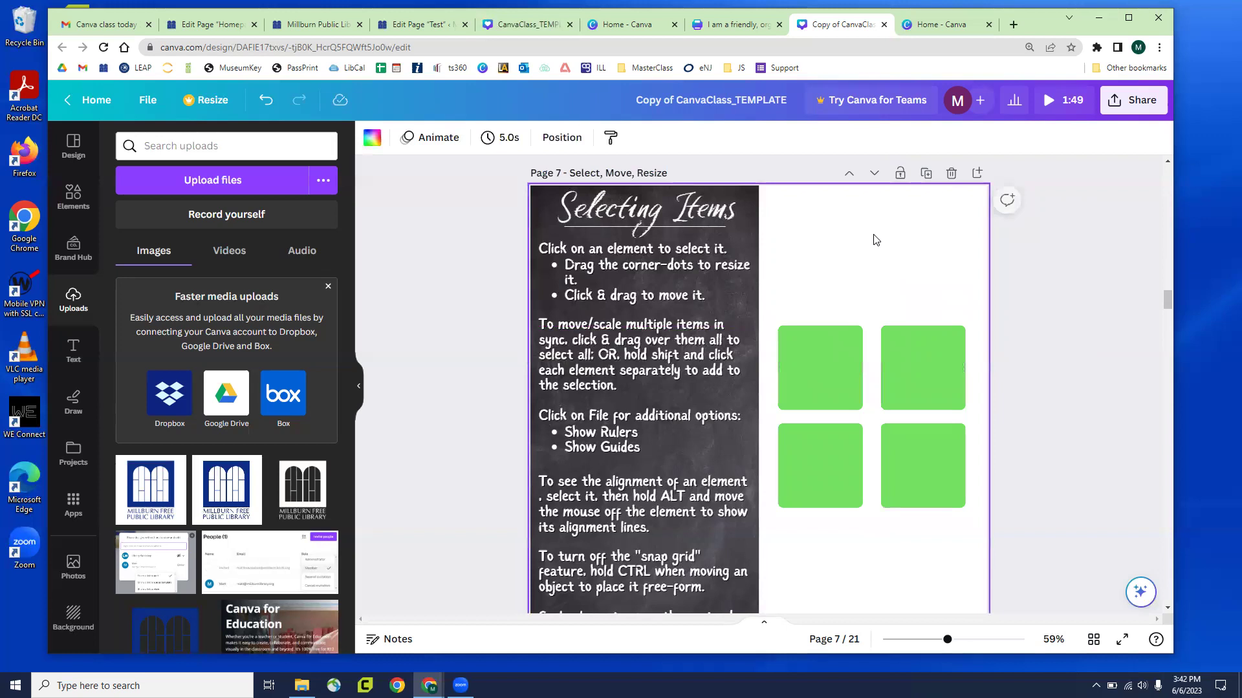
Reposition the top-left square until it lines up with the other three
click(825, 348)
drag(814, 397, 822, 349)
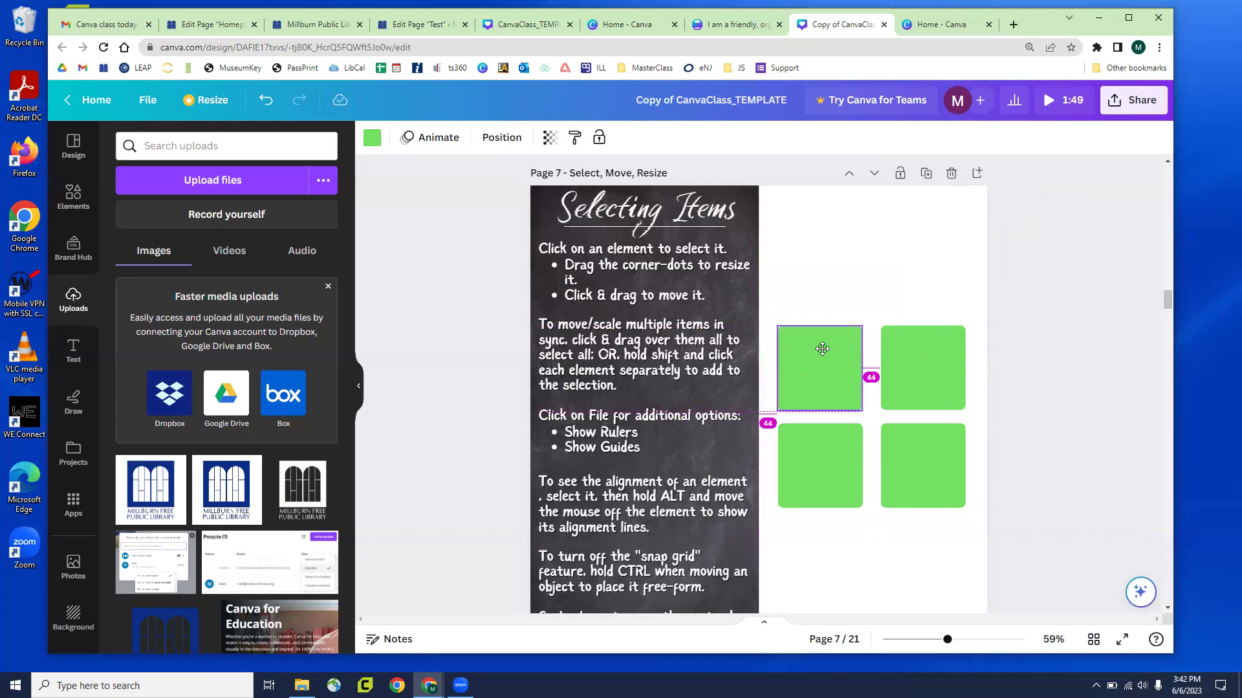
drag(822, 349, 829, 348)
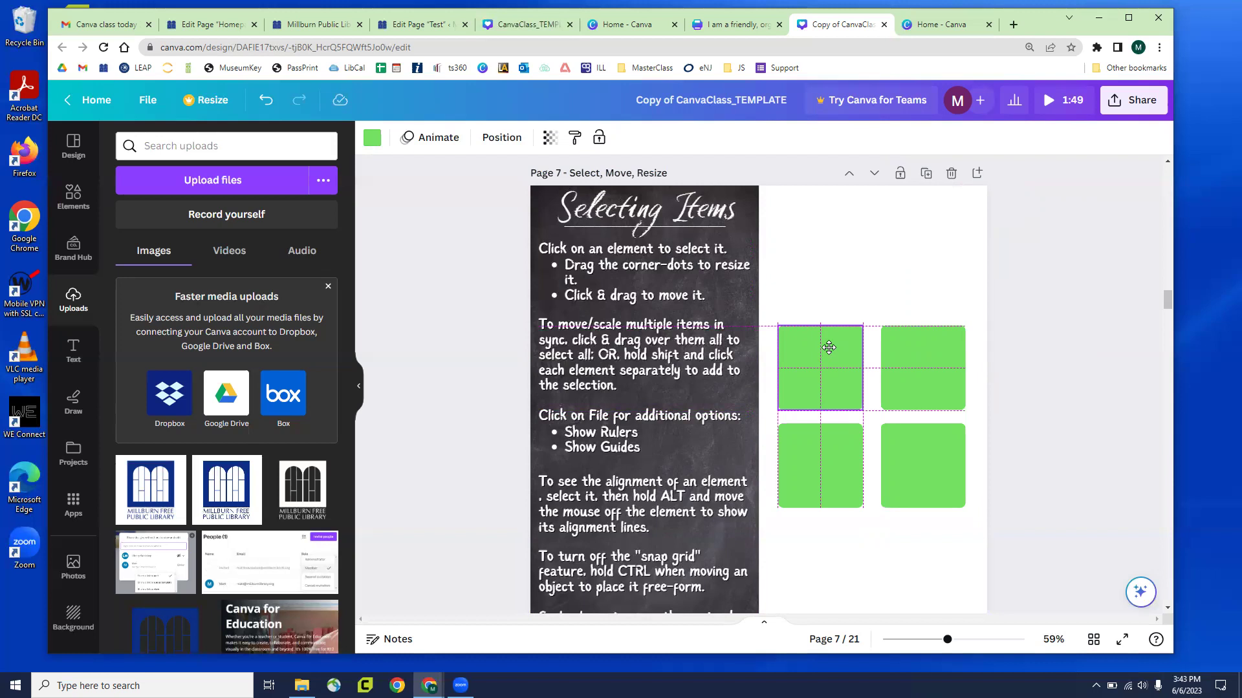
Settle the top-left square and briefly shift the Selecting Items title and body text box
drag(828, 348, 828, 347)
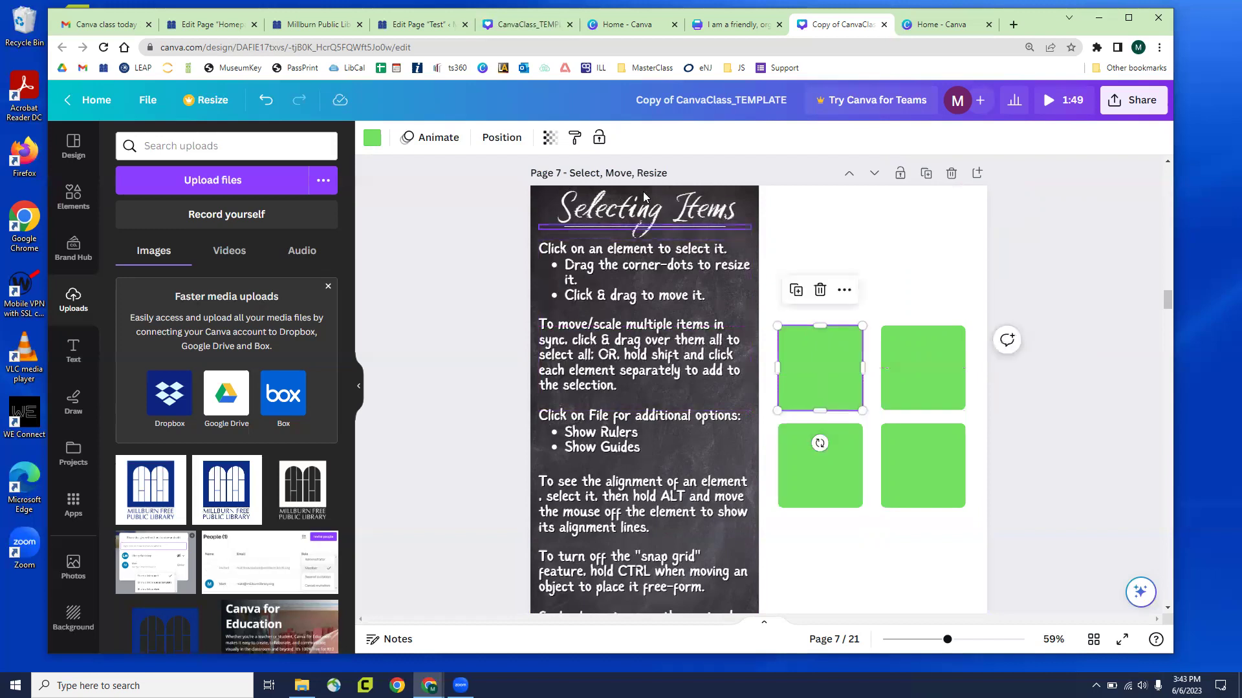
mouse_move(690, 213)
mouse_down()
mouse_move(881, 256)
mouse_move(925, 298)
mouse_move(936, 370)
mouse_move(783, 222)
mouse_move(699, 205)
mouse_up()
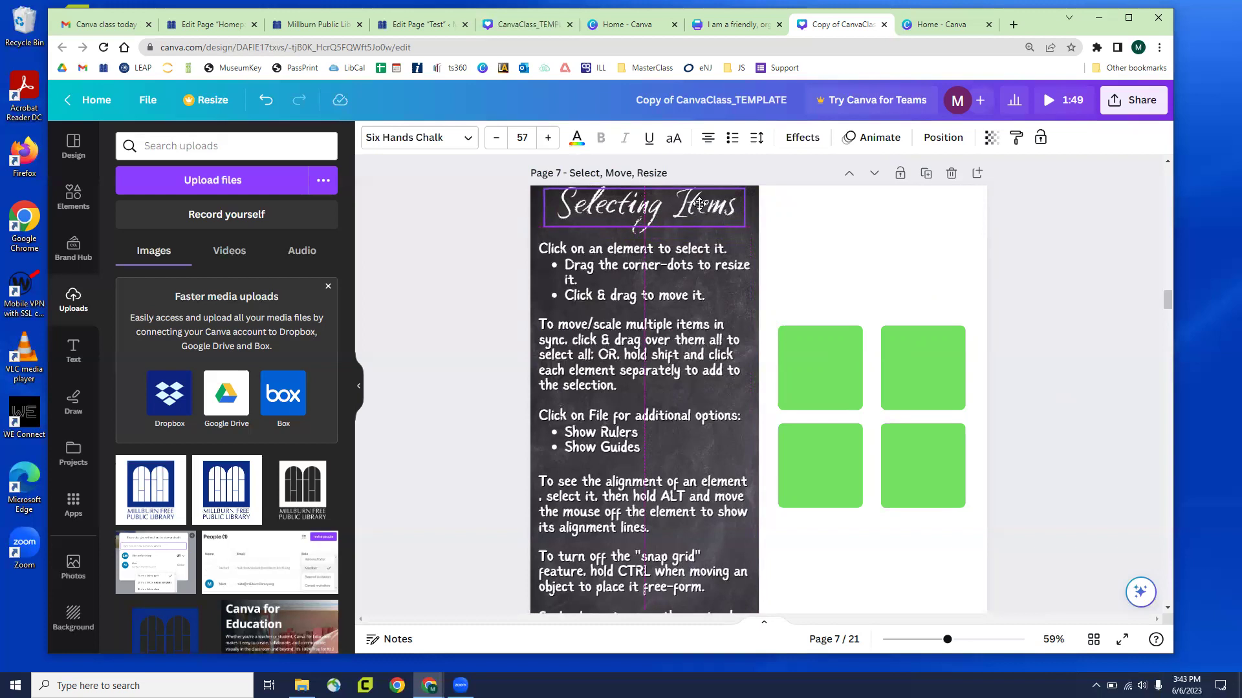
drag(699, 204, 702, 207)
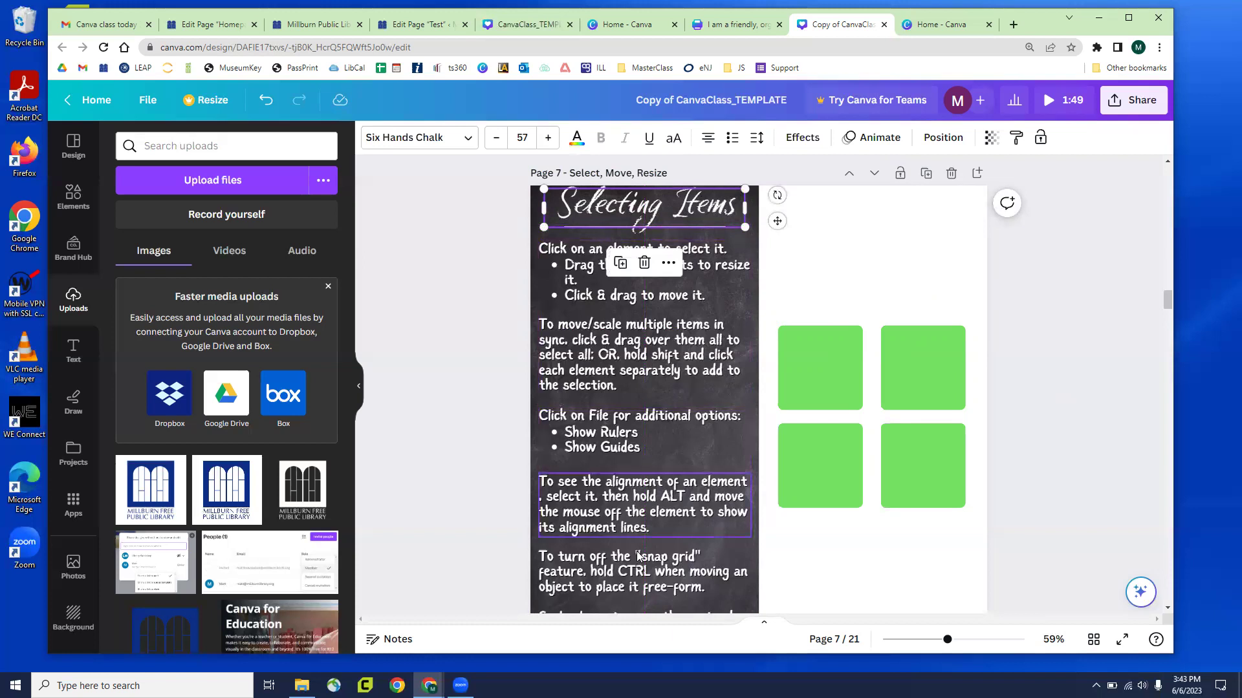
drag(647, 343, 644, 343)
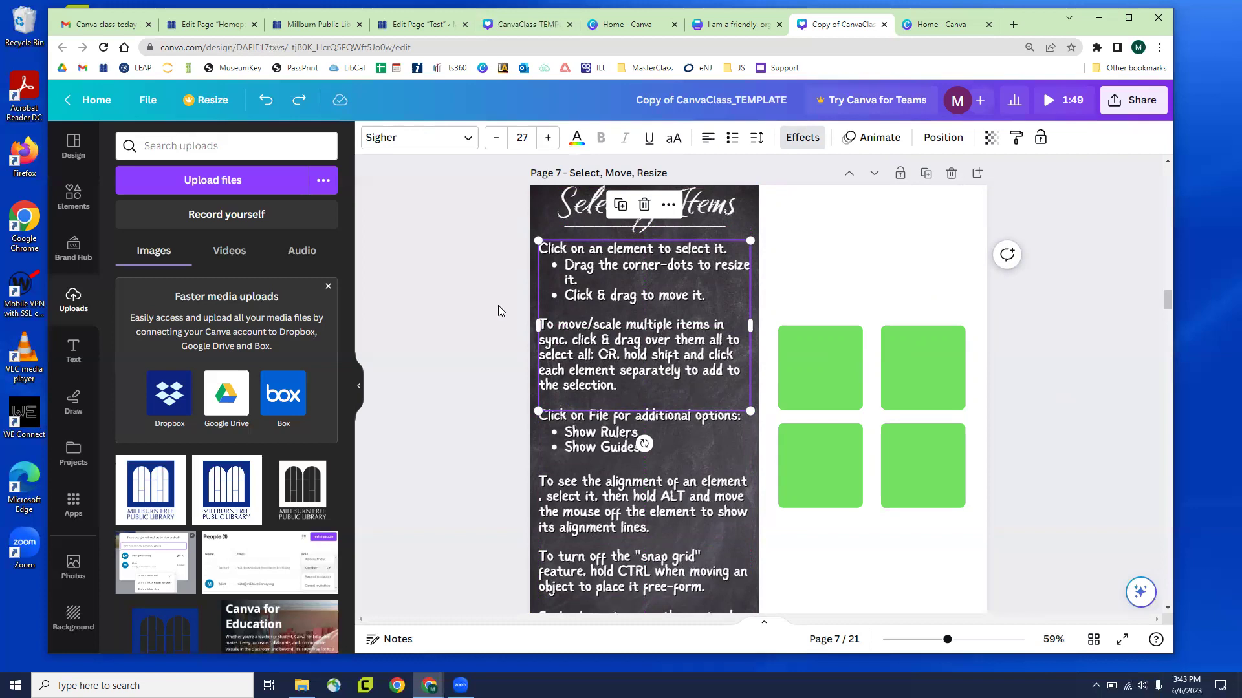
click(522, 271)
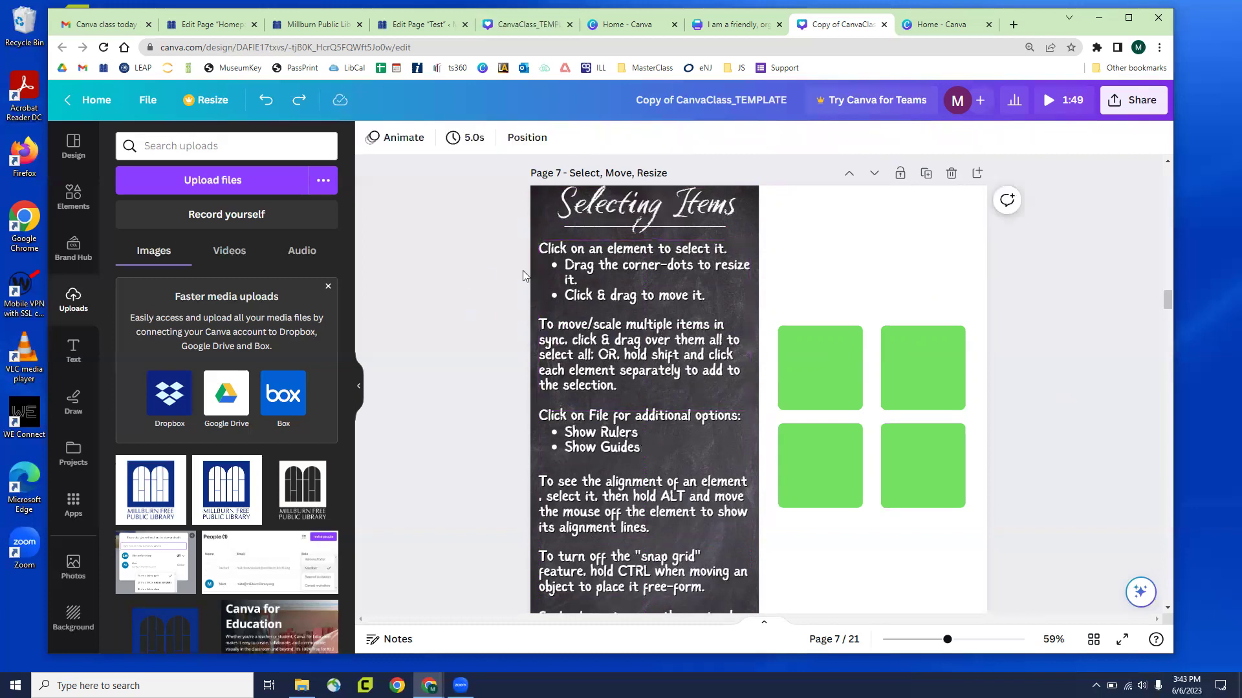
Nudge the top-left, top-right and bottom-right squares slightly out of alignment
click(815, 347)
drag(816, 348, 824, 341)
click(905, 362)
drag(904, 362, 905, 360)
click(901, 428)
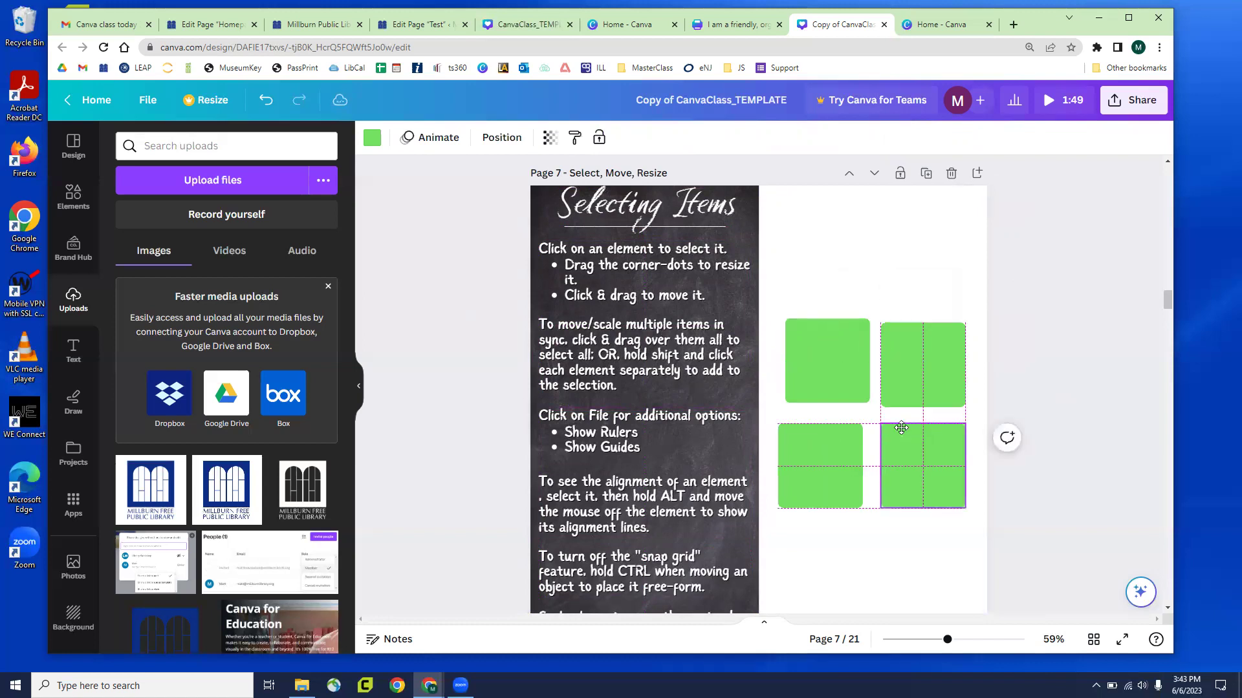
drag(901, 428, 901, 419)
click(918, 553)
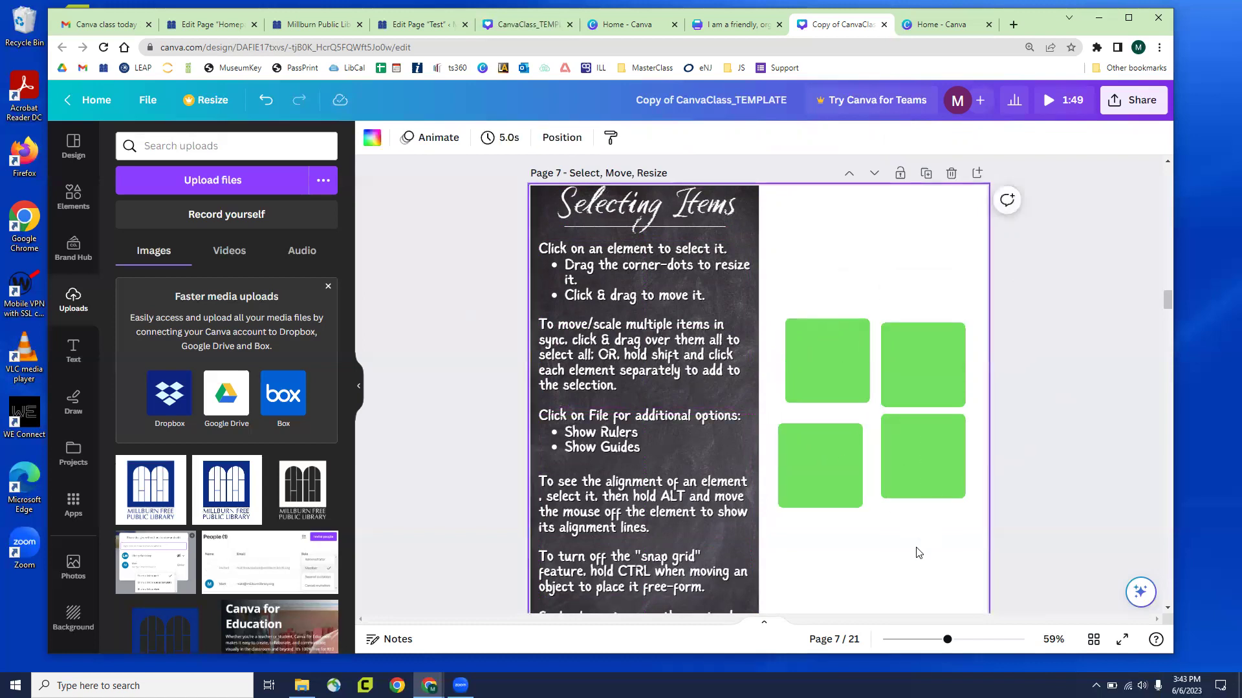
Undo the square nudges to realign the grid, then scroll down to page 8's NEW ARRIVAL design
key(ctrl+z)
key(ctrl+z)
key(ctrl+z)
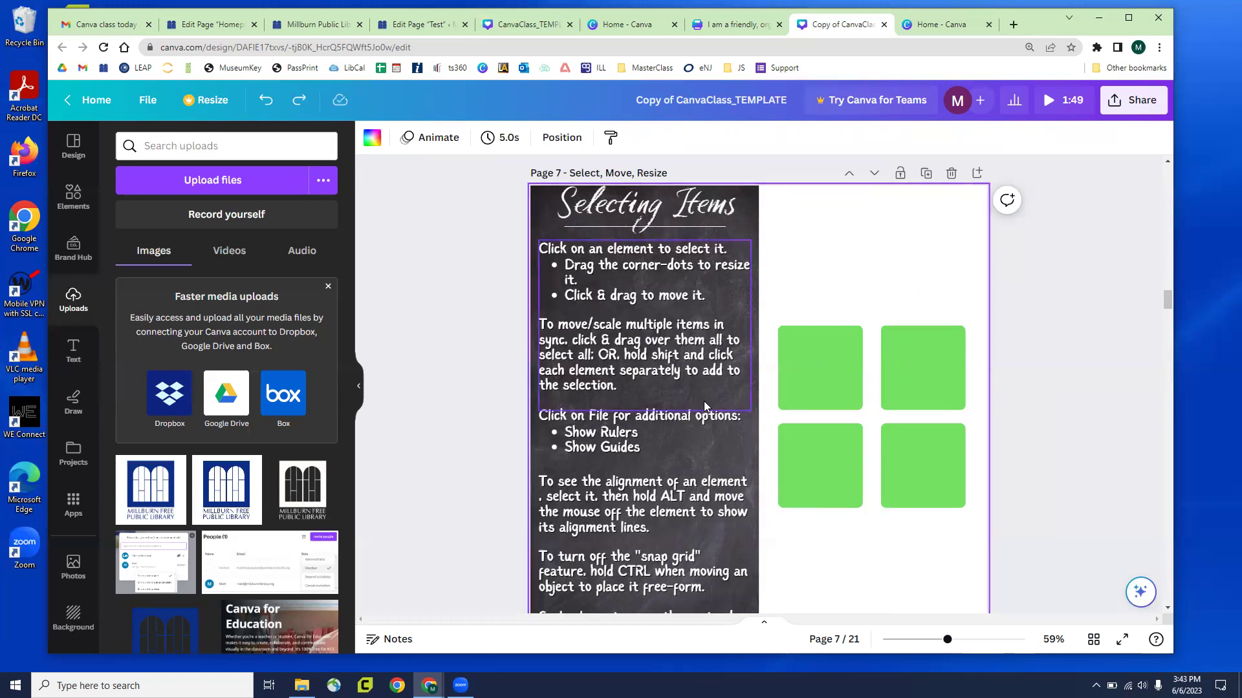
scroll(706, 397, down, 1)
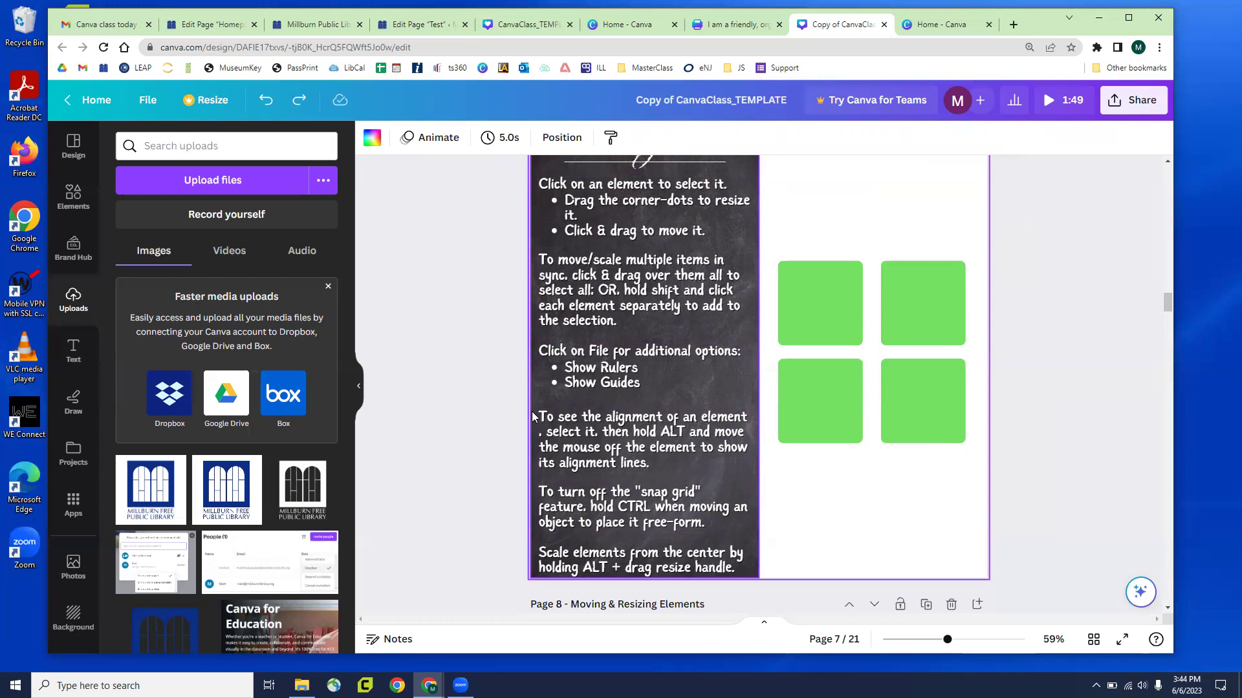
scroll(908, 340, down, 2)
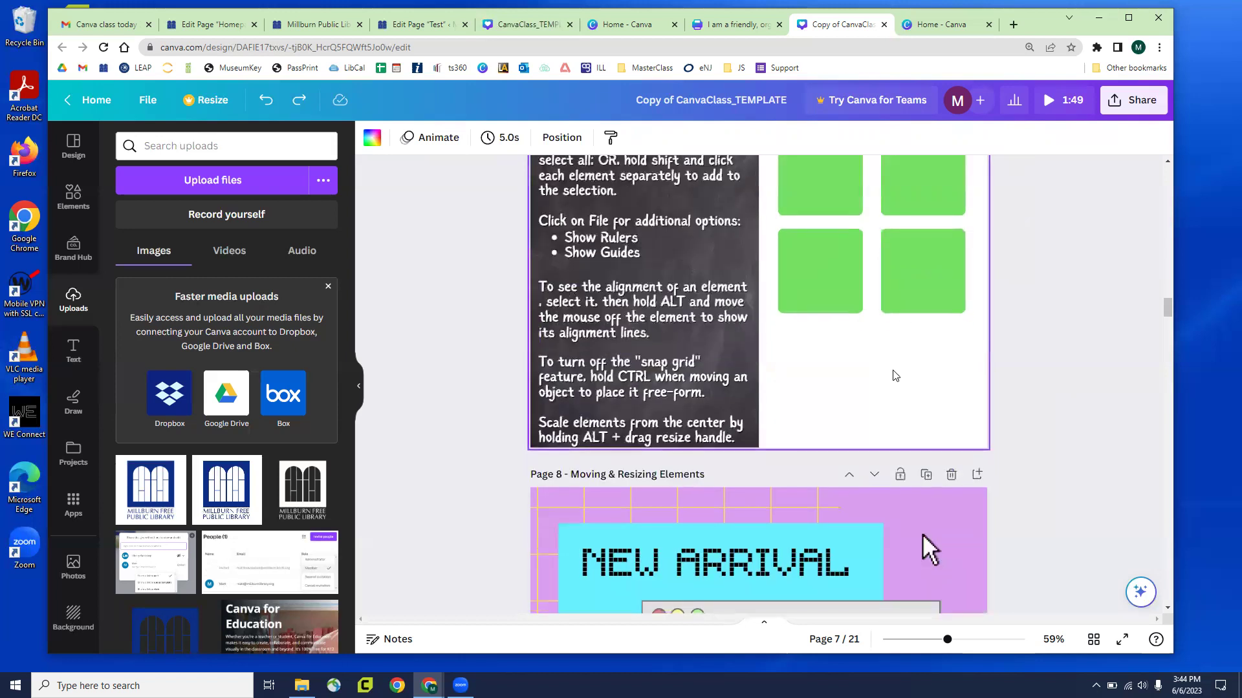
scroll(908, 336, down, 5)
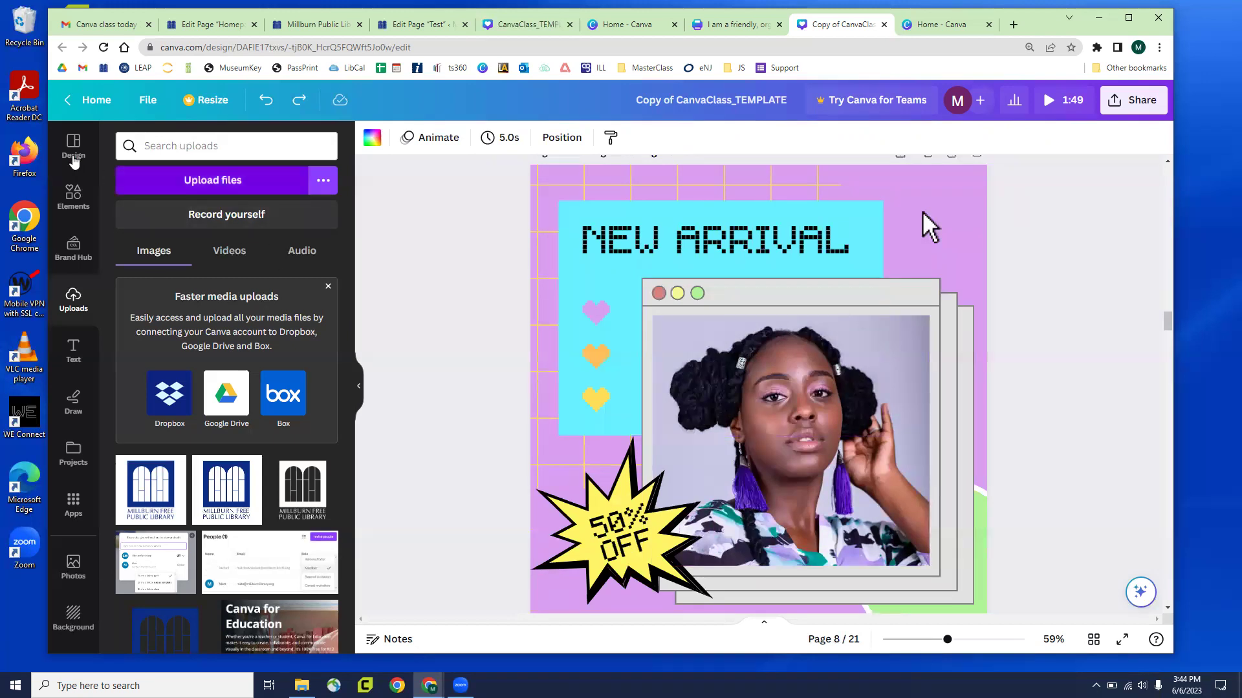
click(71, 152)
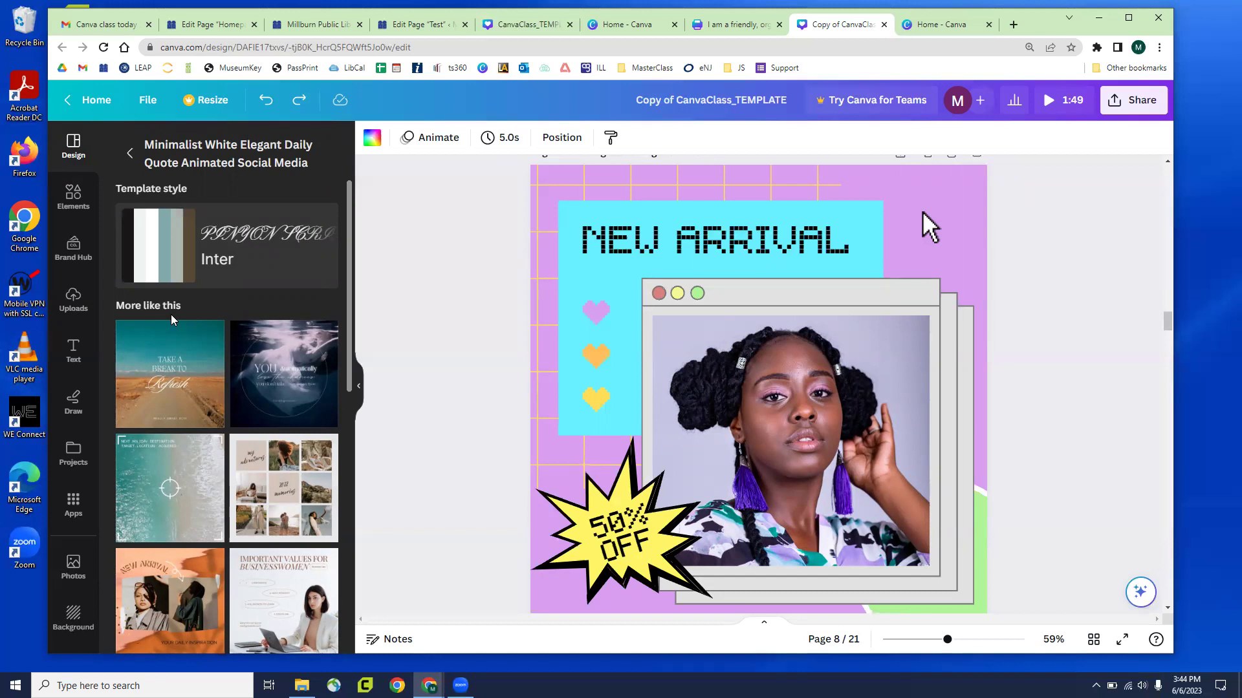
click(443, 354)
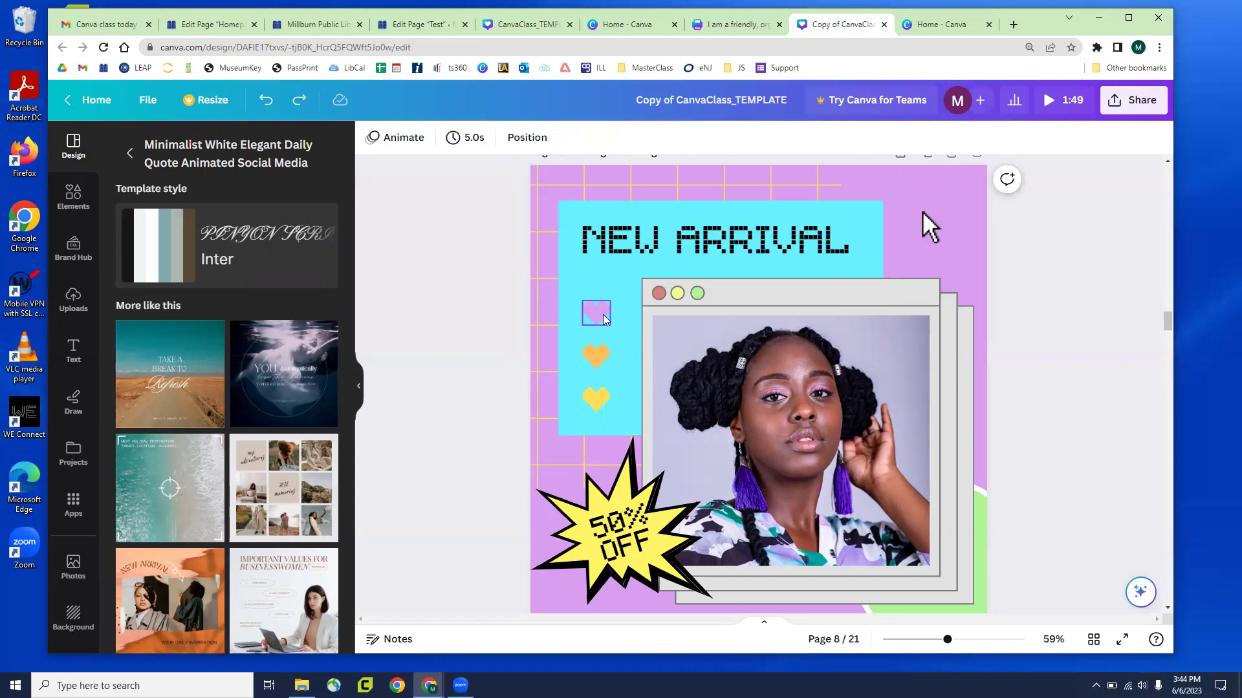
drag(599, 317, 778, 277)
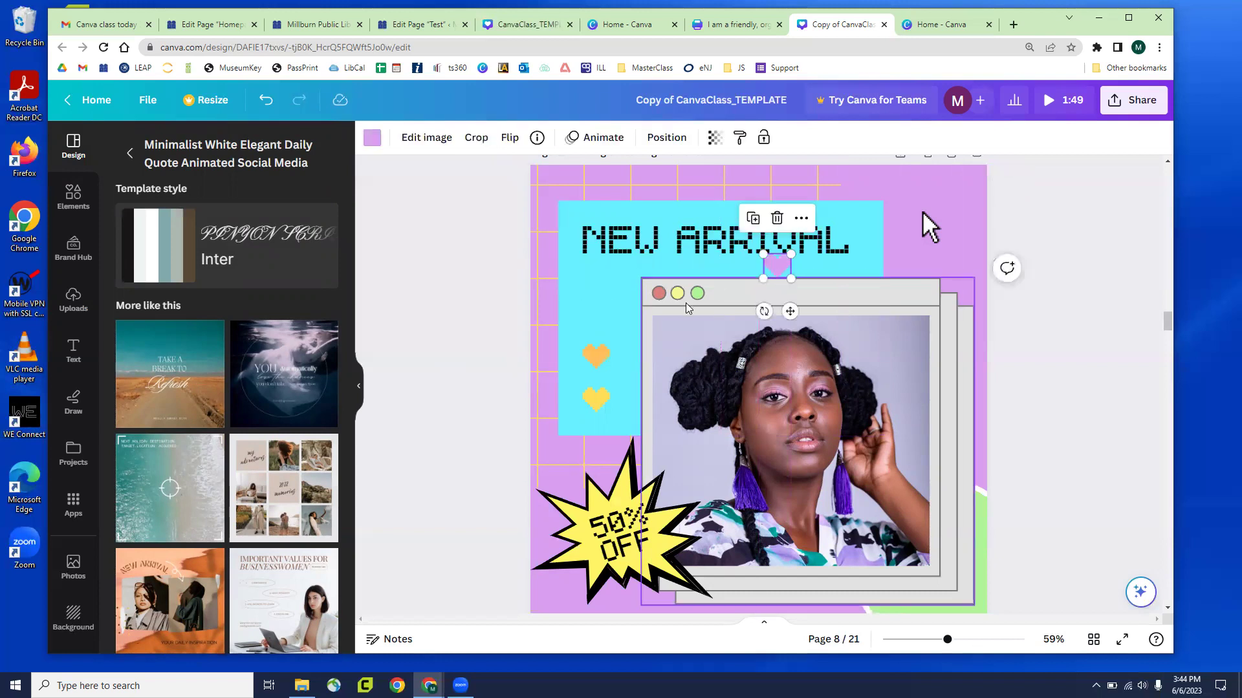
key(ctrl+z)
click(457, 305)
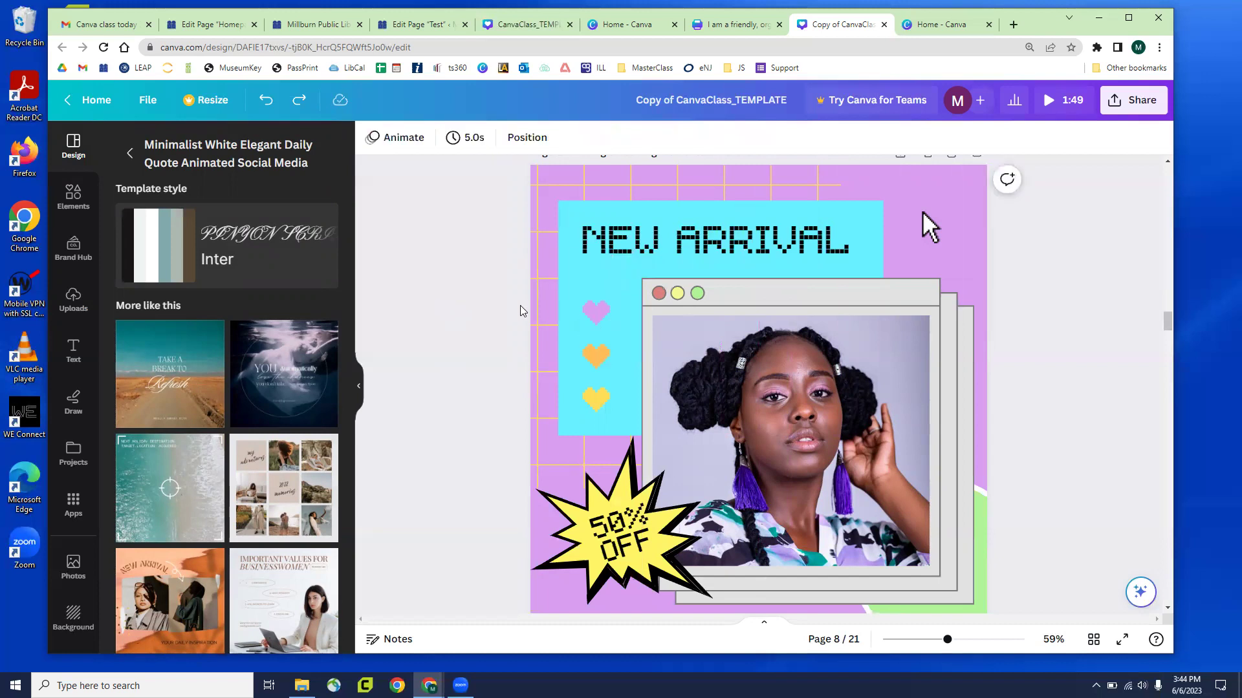
drag(545, 314, 554, 330)
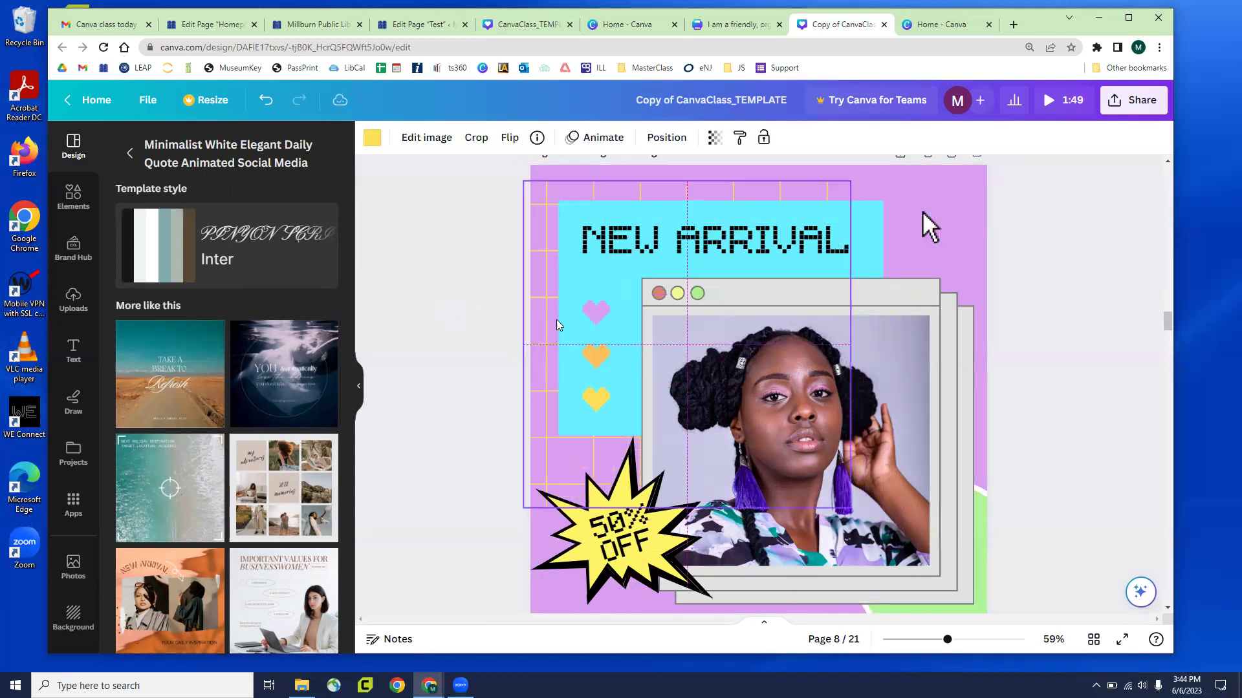
click(596, 315)
drag(595, 366, 598, 403)
key(ctrl+z)
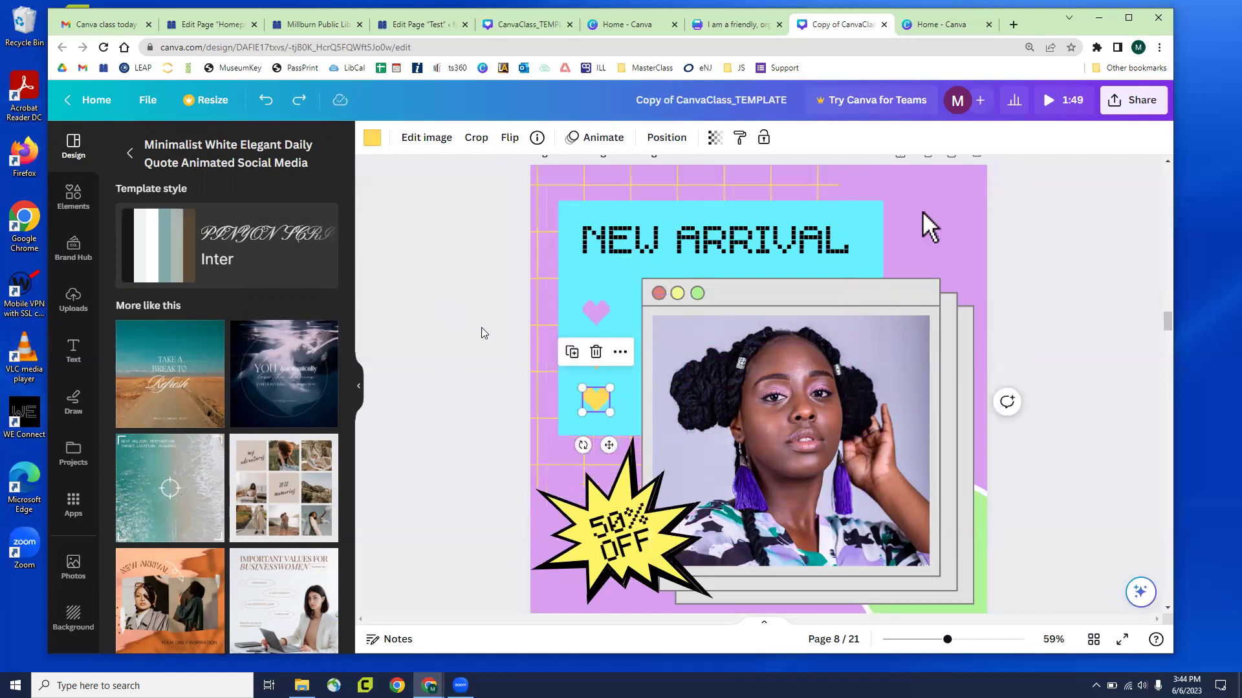
click(480, 332)
click(546, 316)
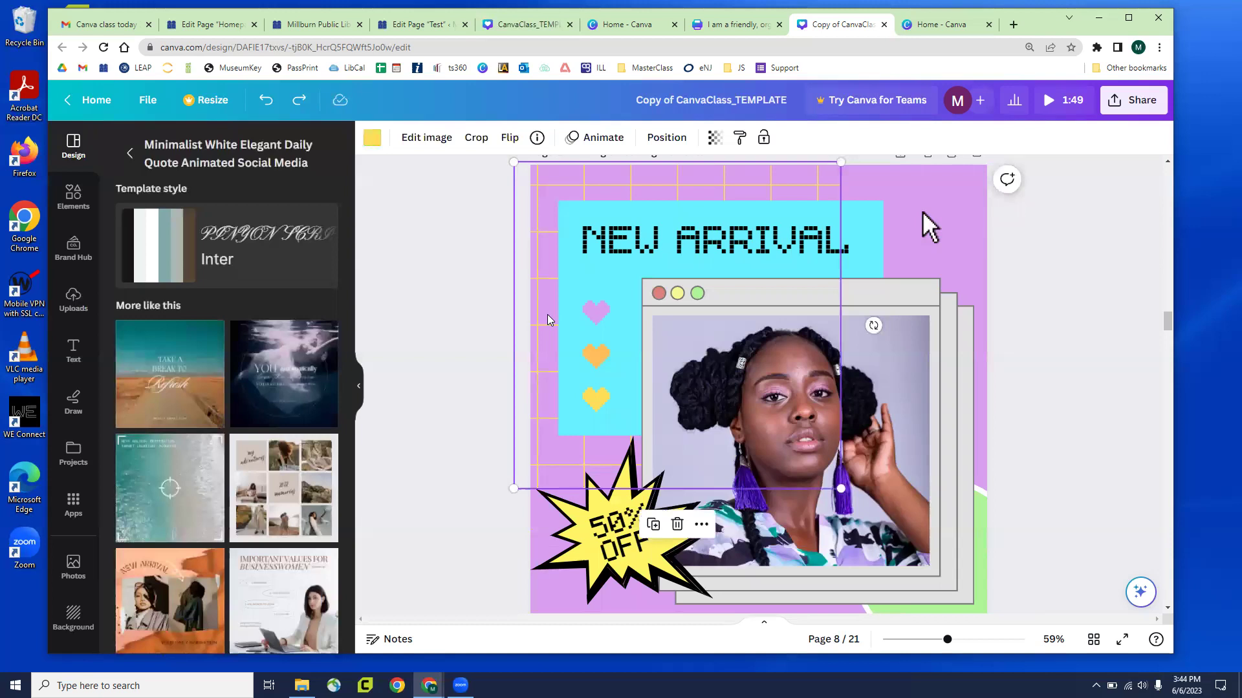
click(435, 316)
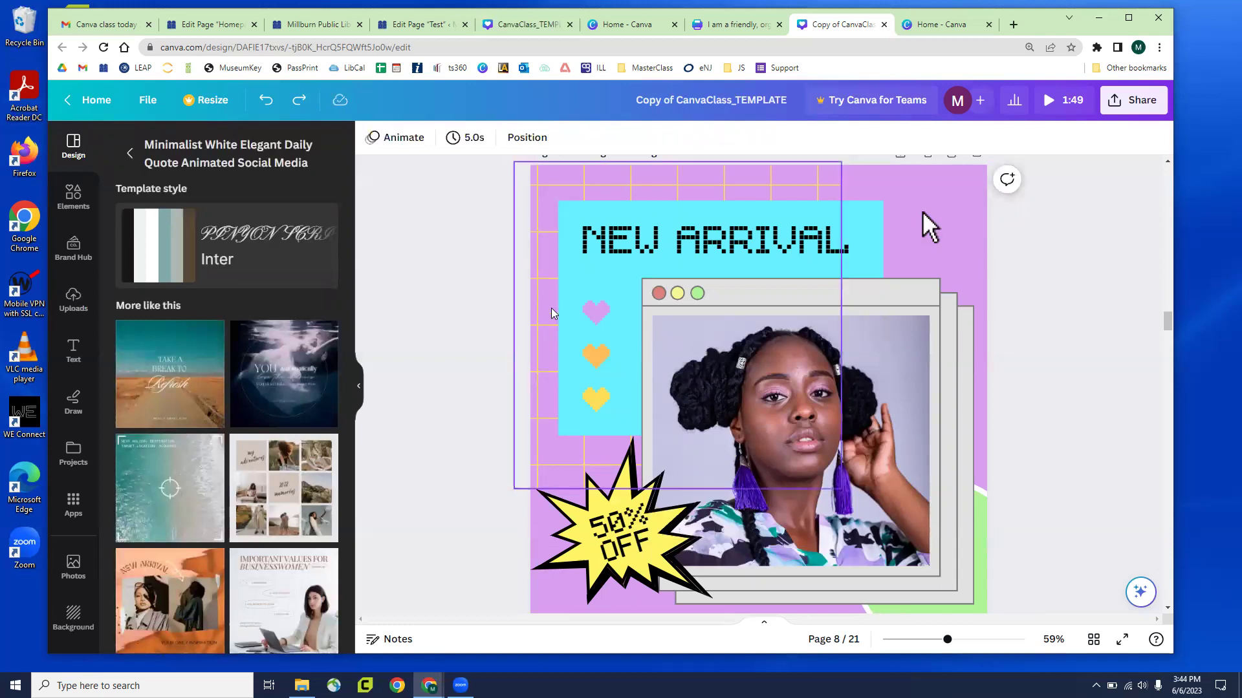
click(599, 360)
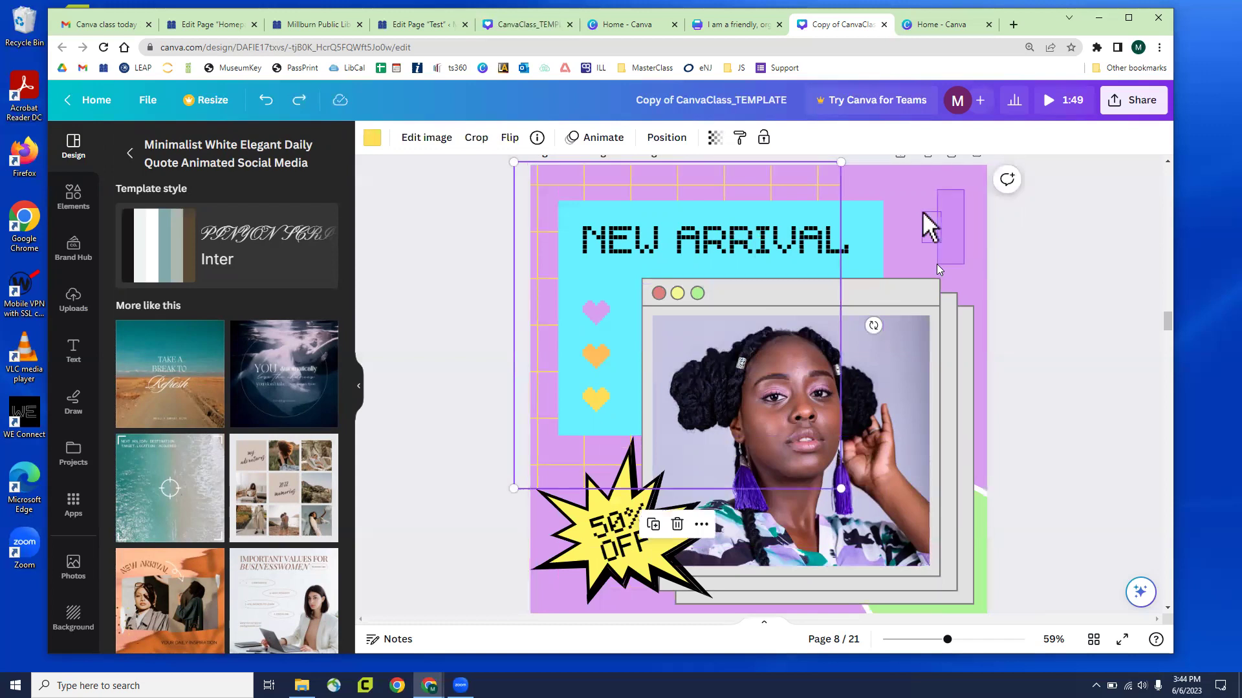
click(931, 227)
click(1025, 266)
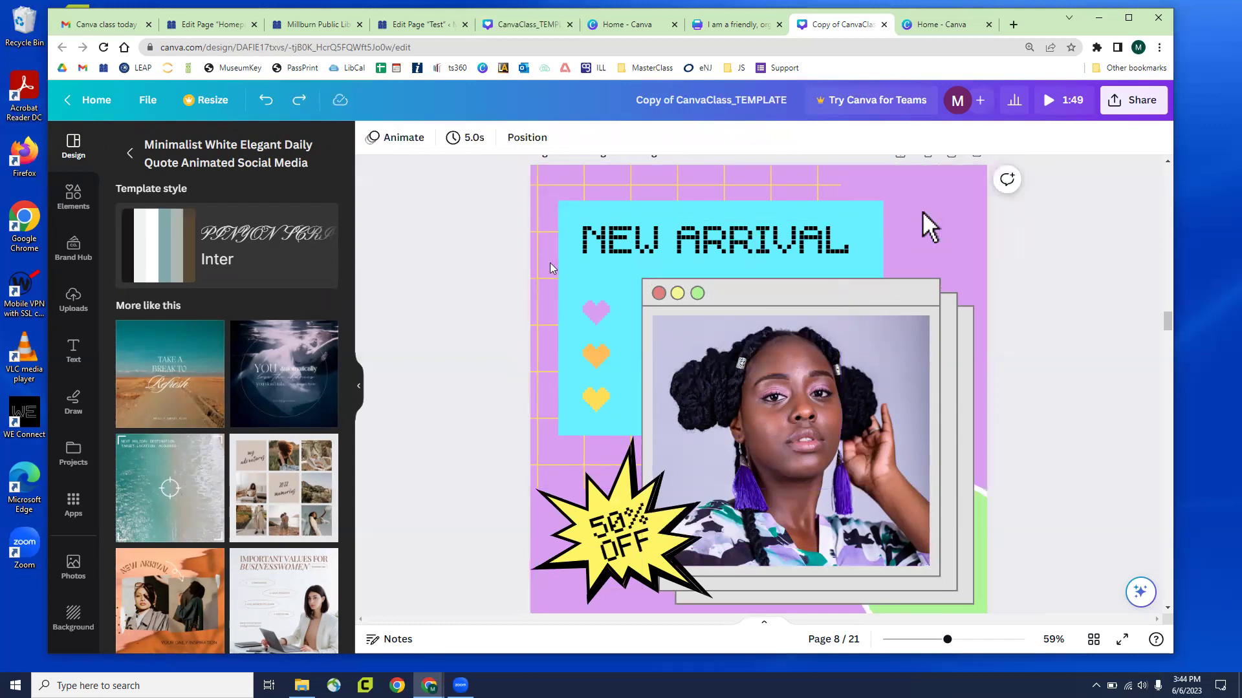
drag(545, 264, 553, 250)
key(ctrl+z)
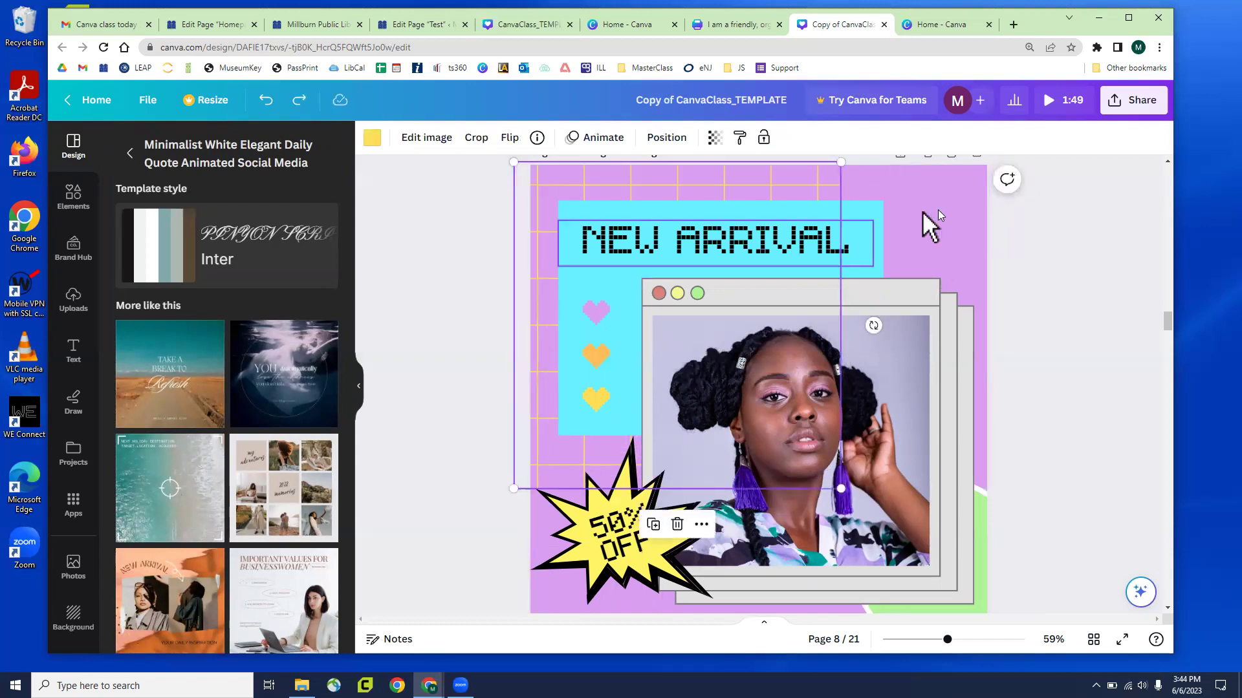
click(996, 271)
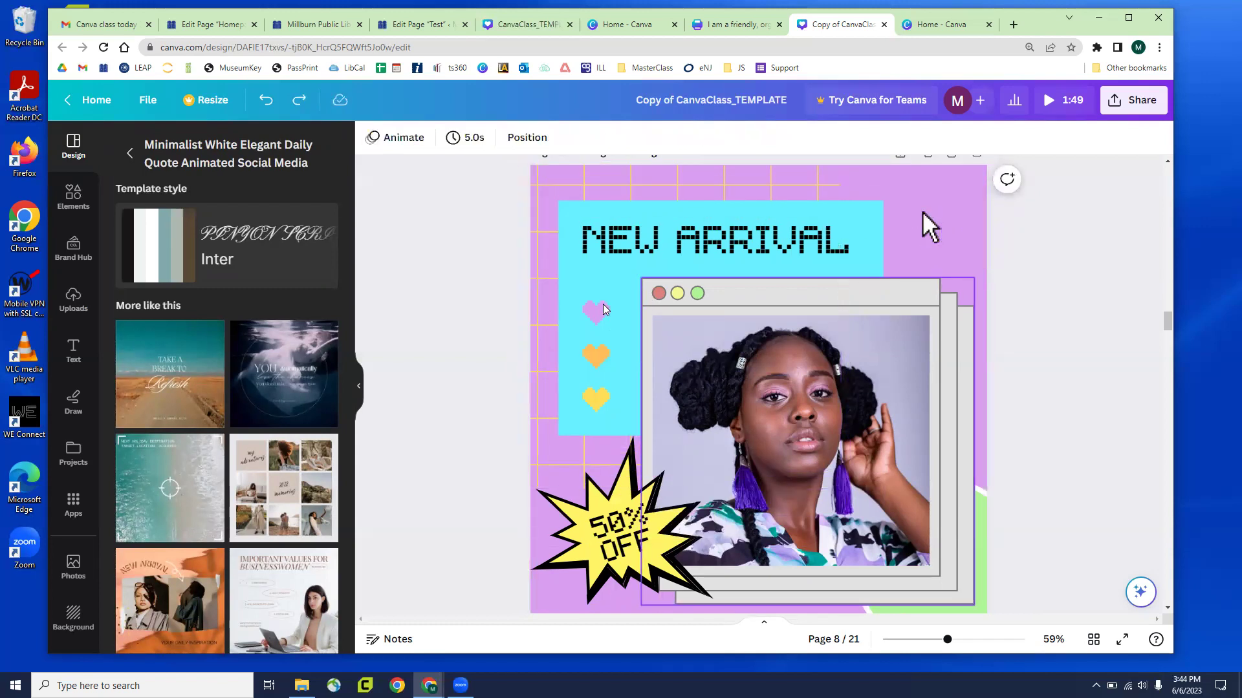
click(596, 313)
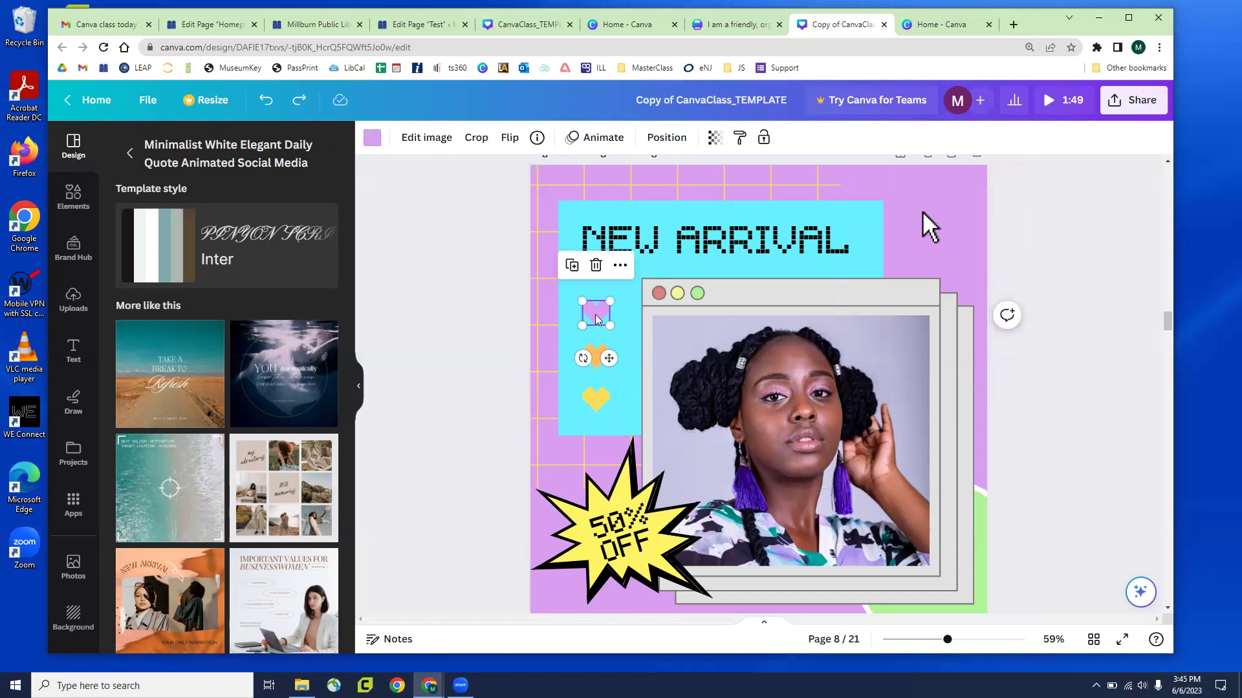
Multi-select the pink, orange and yellow hearts plus the 50% OFF starburst
click(1096, 256)
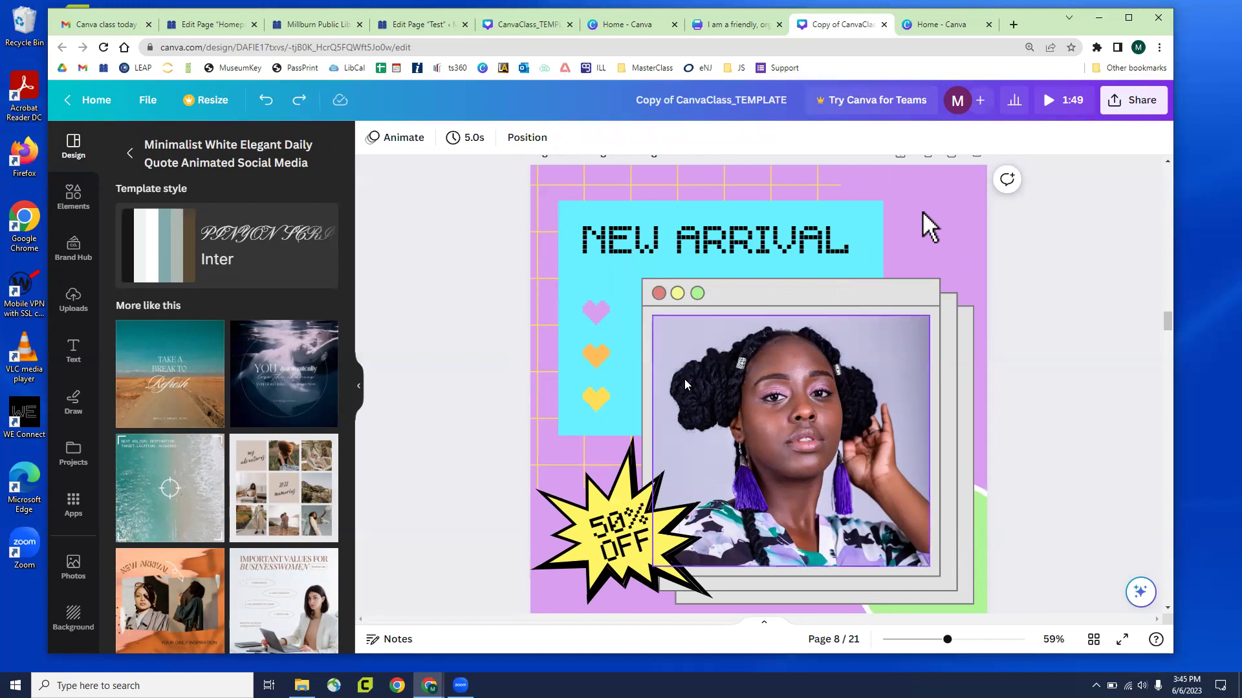
click(601, 317)
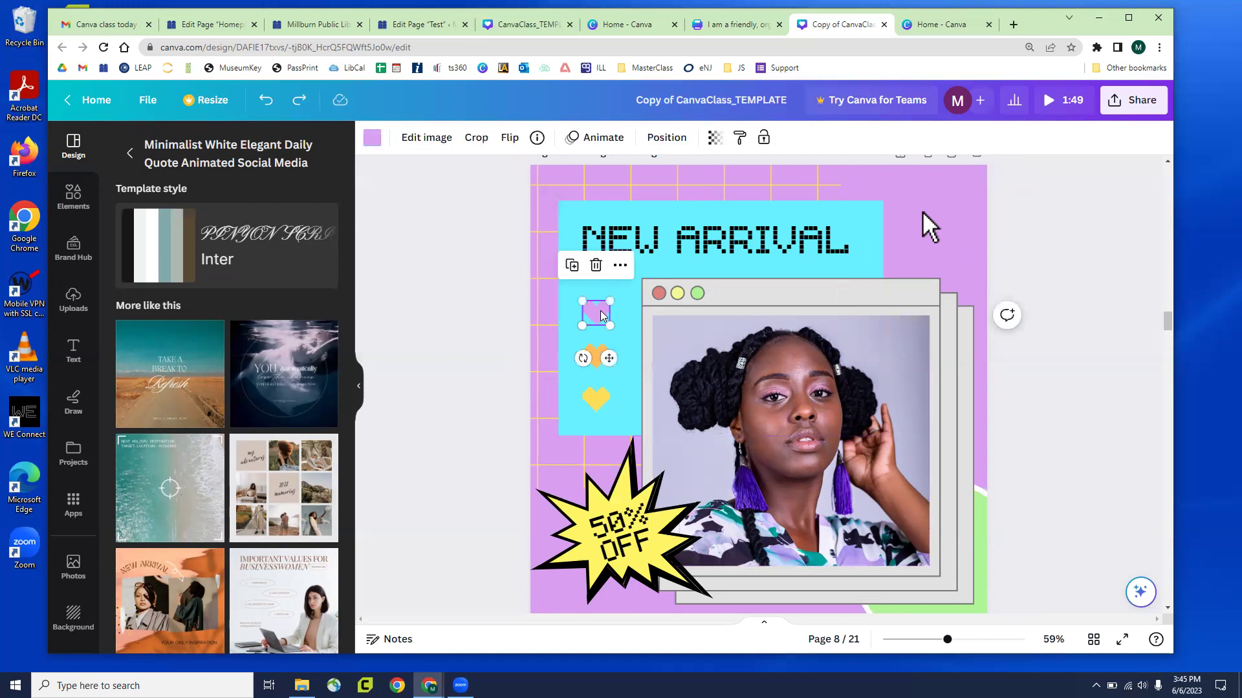
shift+click(598, 356)
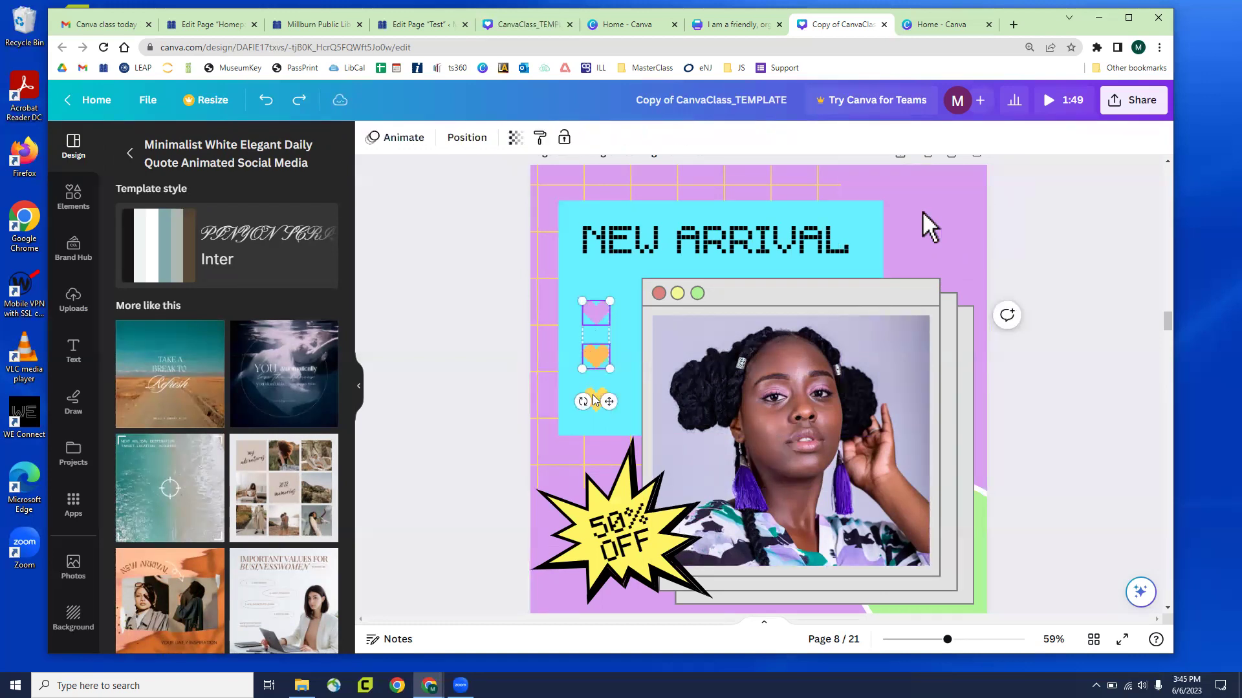
shift+click(610, 535)
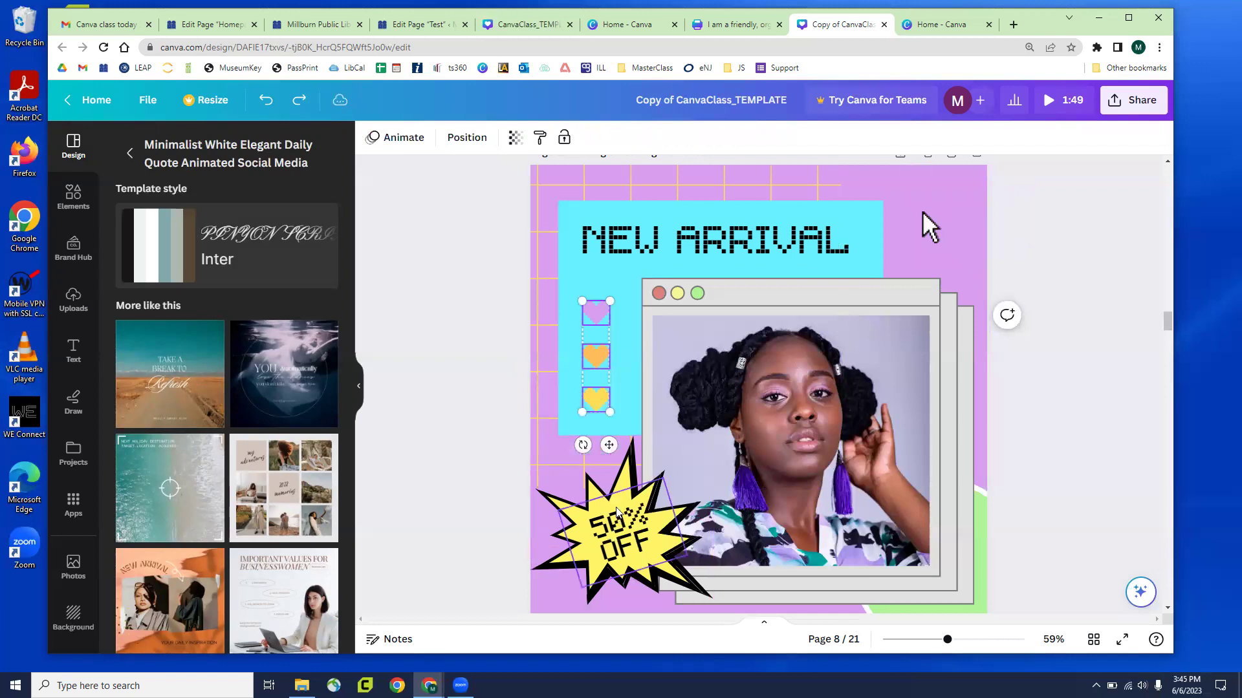
shift+click(629, 481)
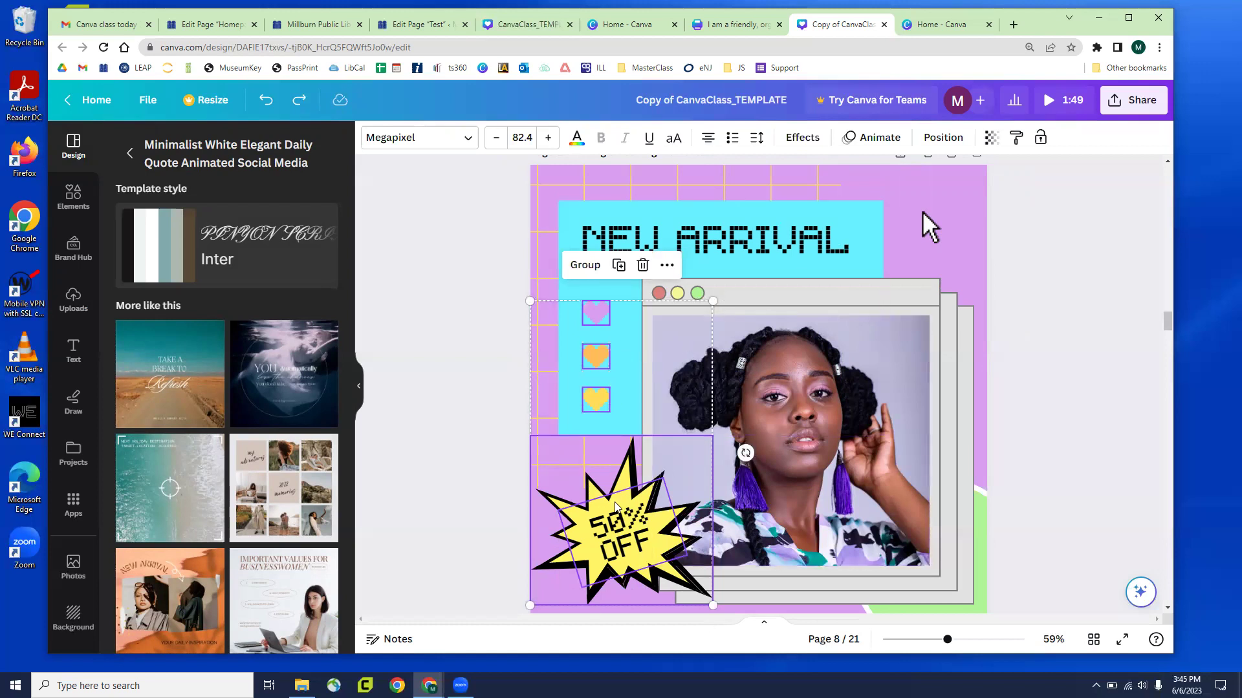
Scale the hearts and starburst down together and adjust their position over the photo
drag(632, 515, 869, 476)
drag(789, 234, 890, 425)
drag(907, 448, 904, 403)
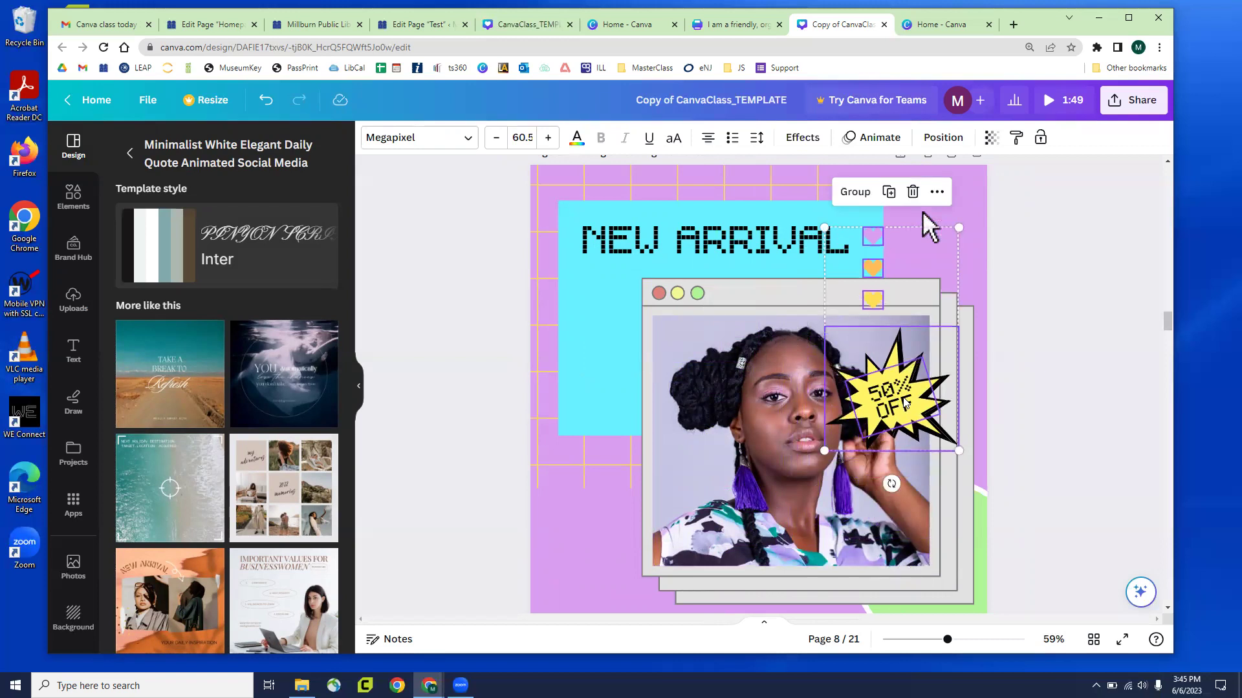
drag(905, 404, 904, 444)
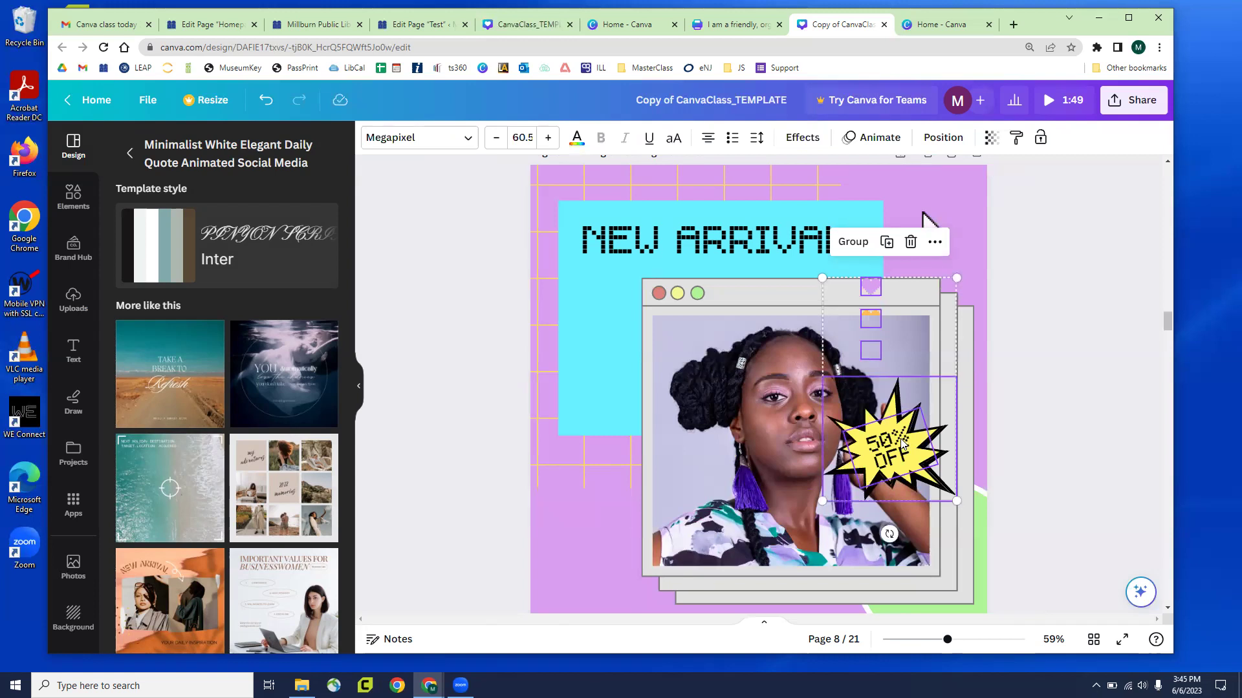
drag(903, 444, 889, 387)
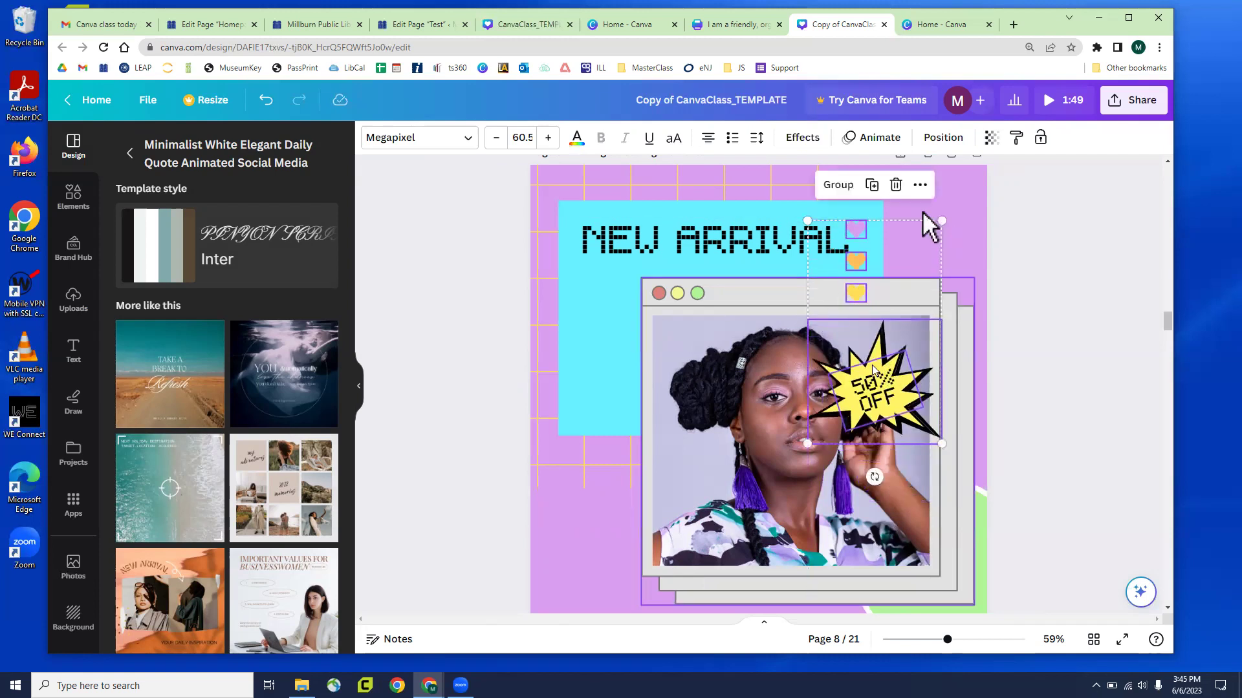
drag(883, 408, 891, 426)
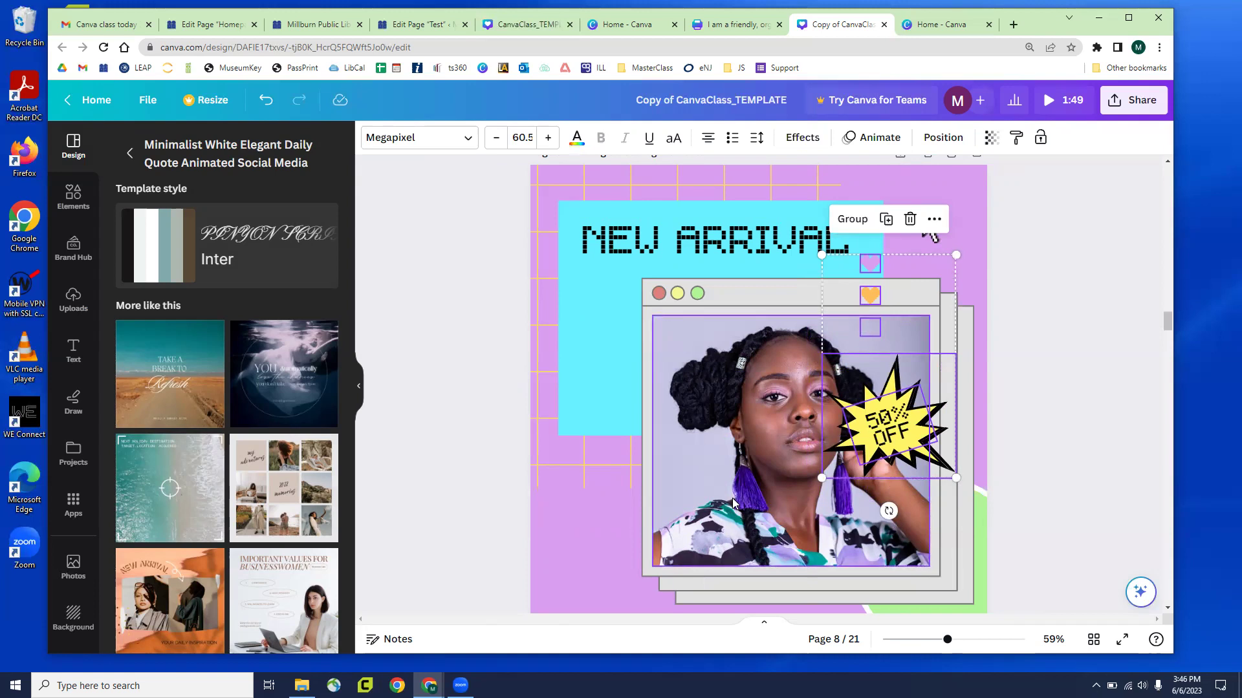
Move the hearts and starburst to the lower left of the page
drag(845, 442, 566, 520)
click(443, 485)
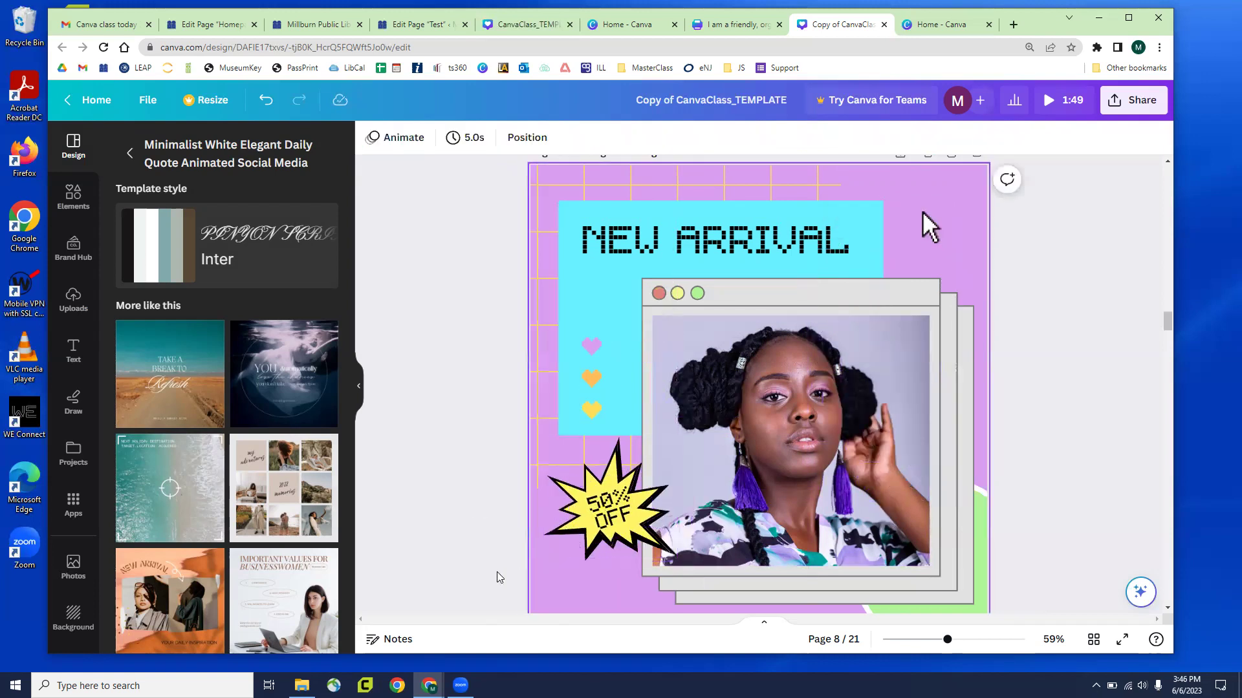
click(620, 542)
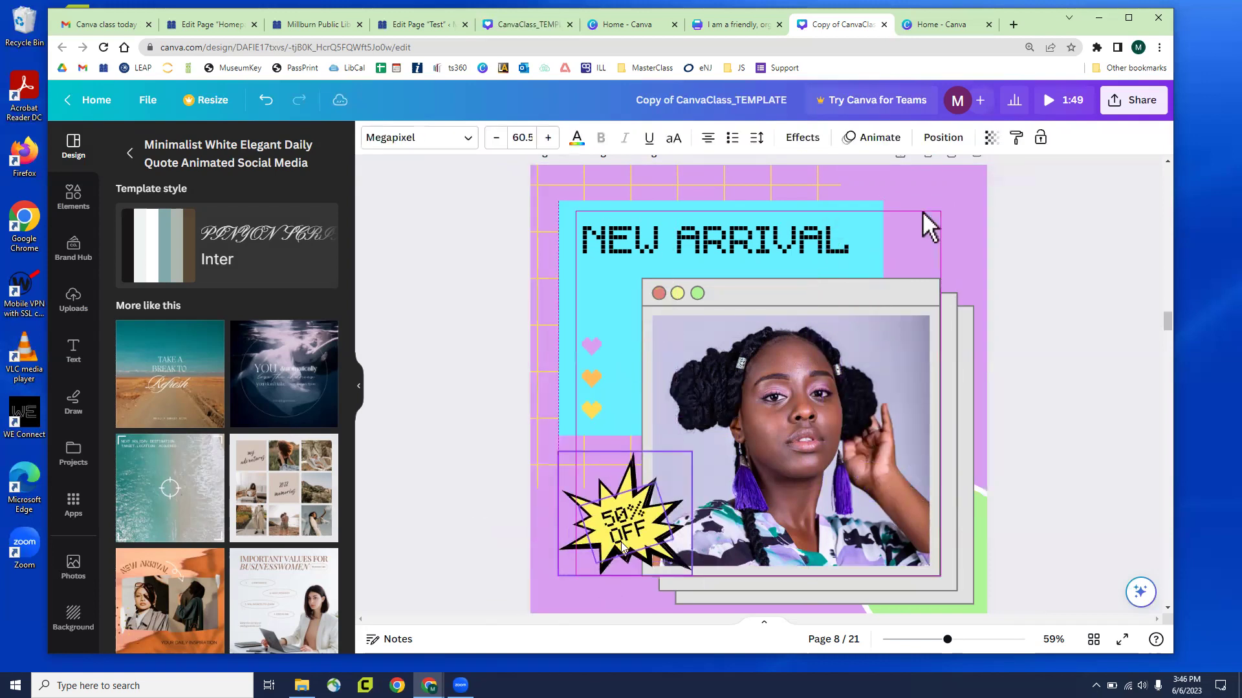
click(489, 510)
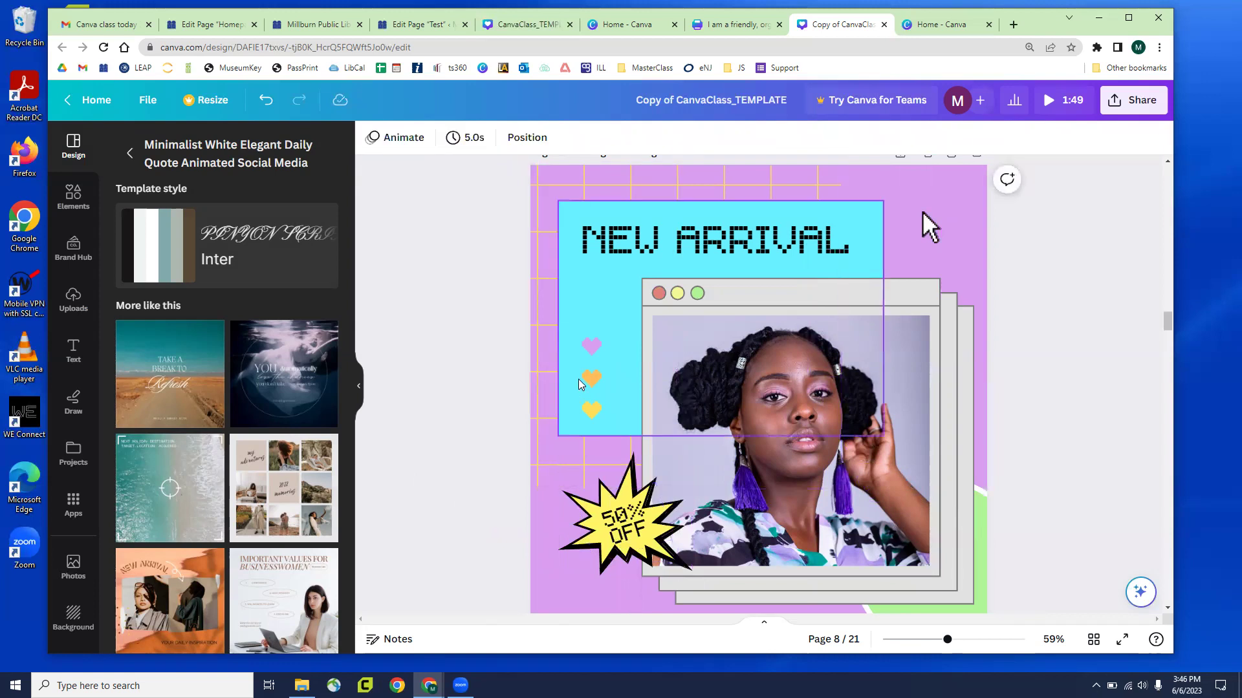
Scroll down to page 9, 'Grouping Elements', with its burger phone graphic
scroll(580, 377, down, 5)
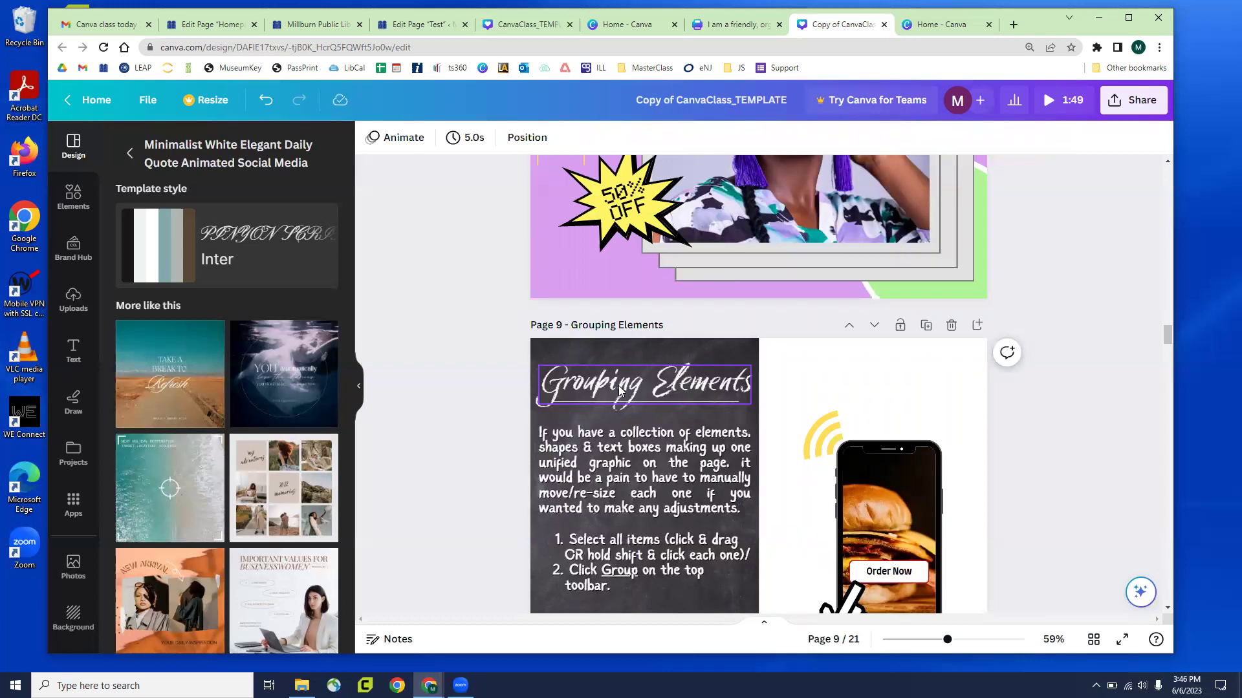
scroll(554, 369, down, 2)
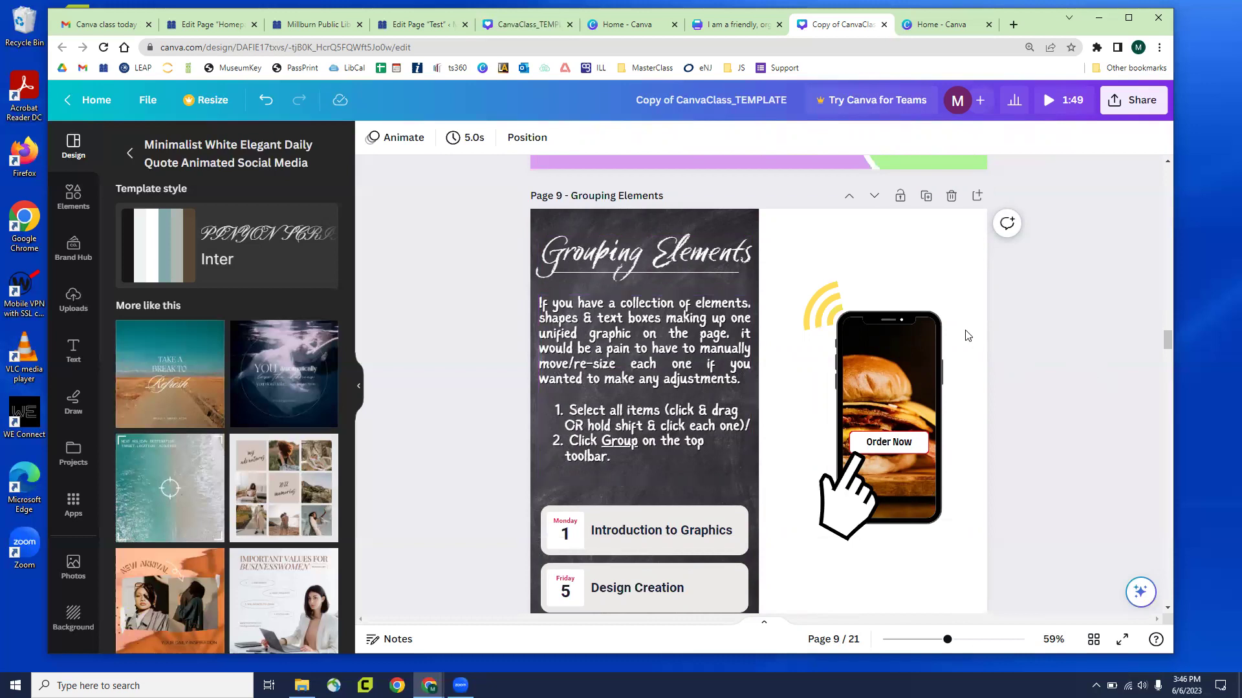
scroll(968, 335, down, 1)
scroll(966, 337, up, 1)
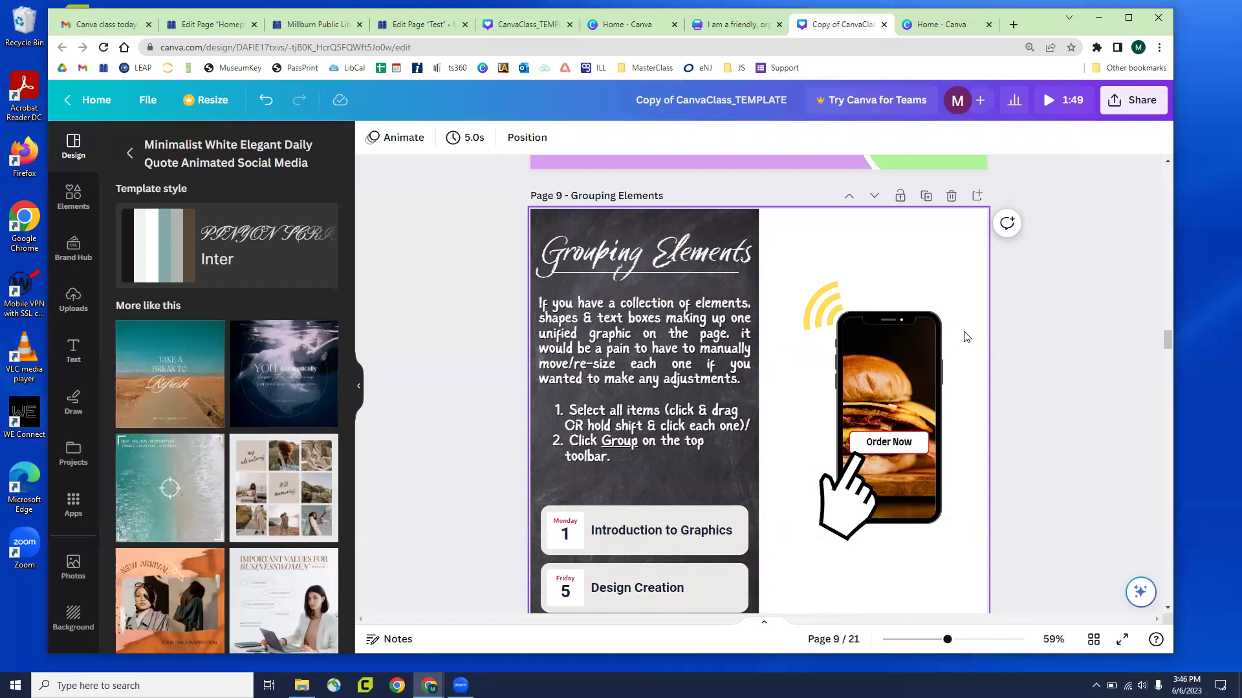
scroll(920, 325, down, 1)
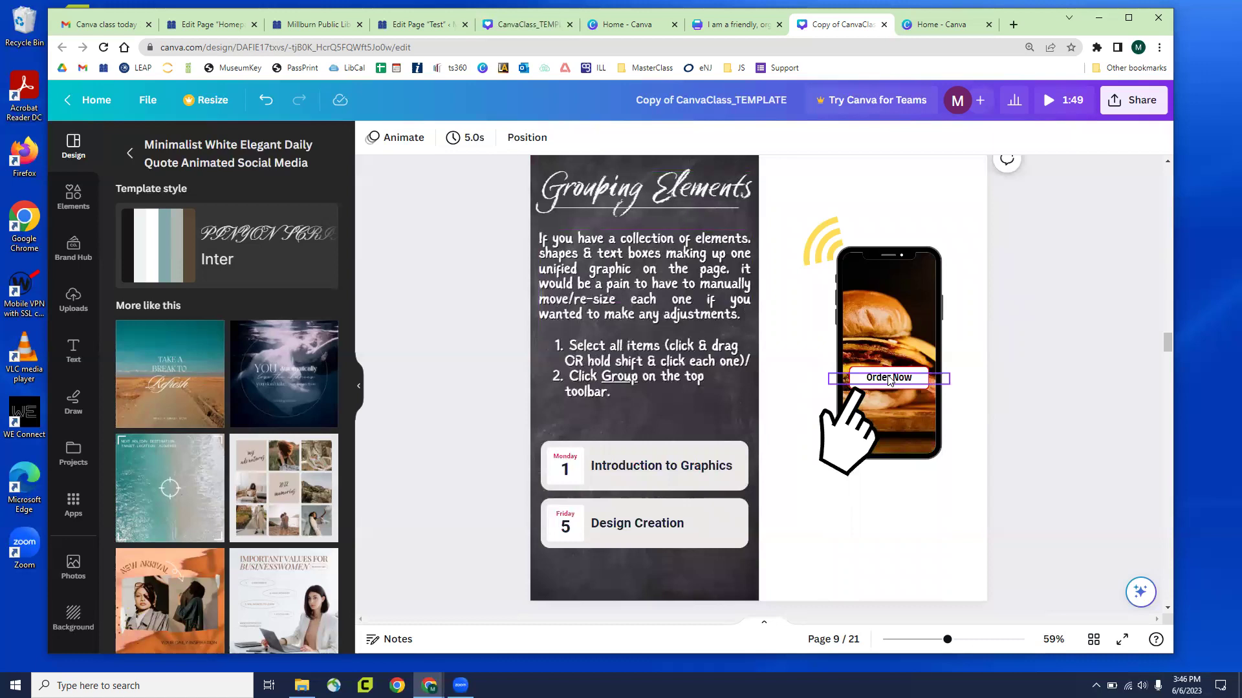
Marquee-select the phone graphic's pieces, then enlarge and rotate them
click(929, 403)
drag(929, 406, 970, 490)
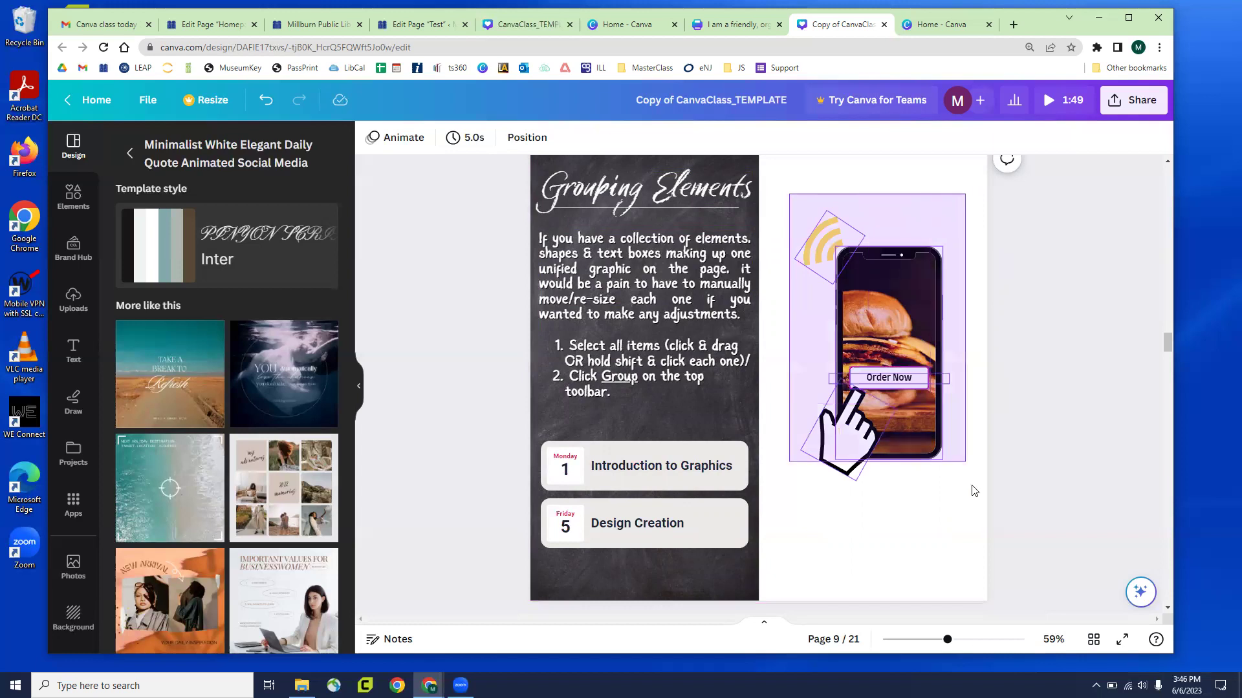
drag(892, 338, 889, 422)
drag(947, 305, 967, 302)
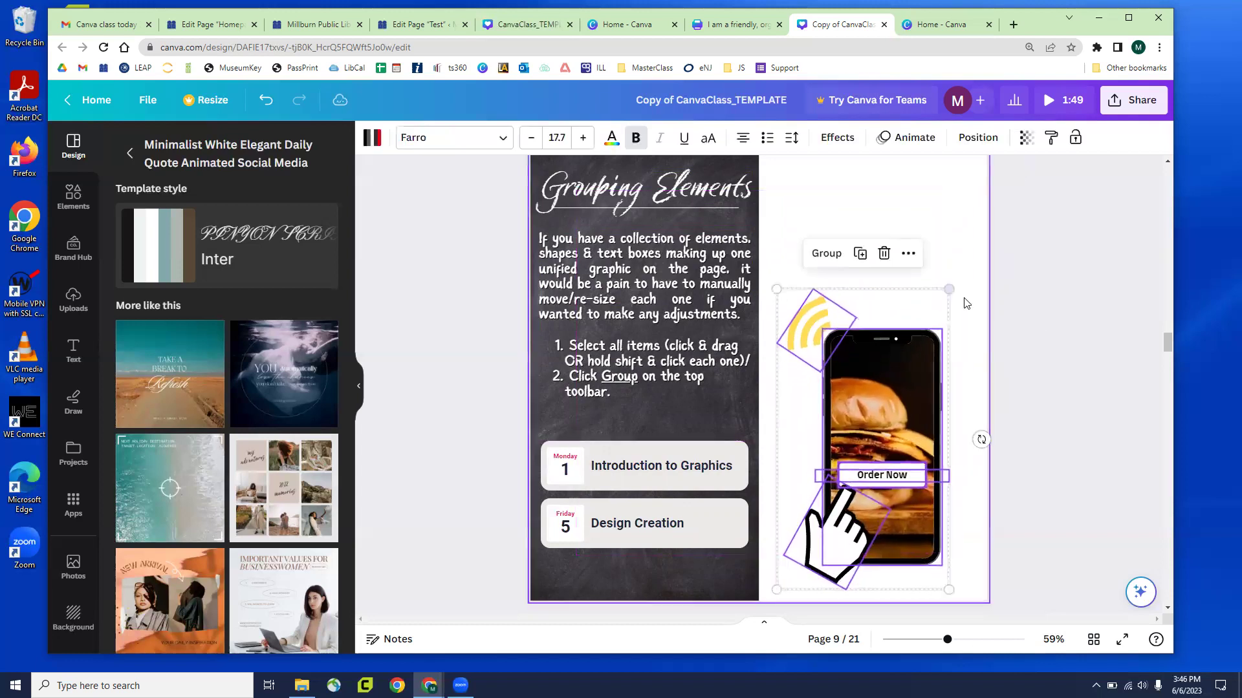
drag(981, 440, 747, 395)
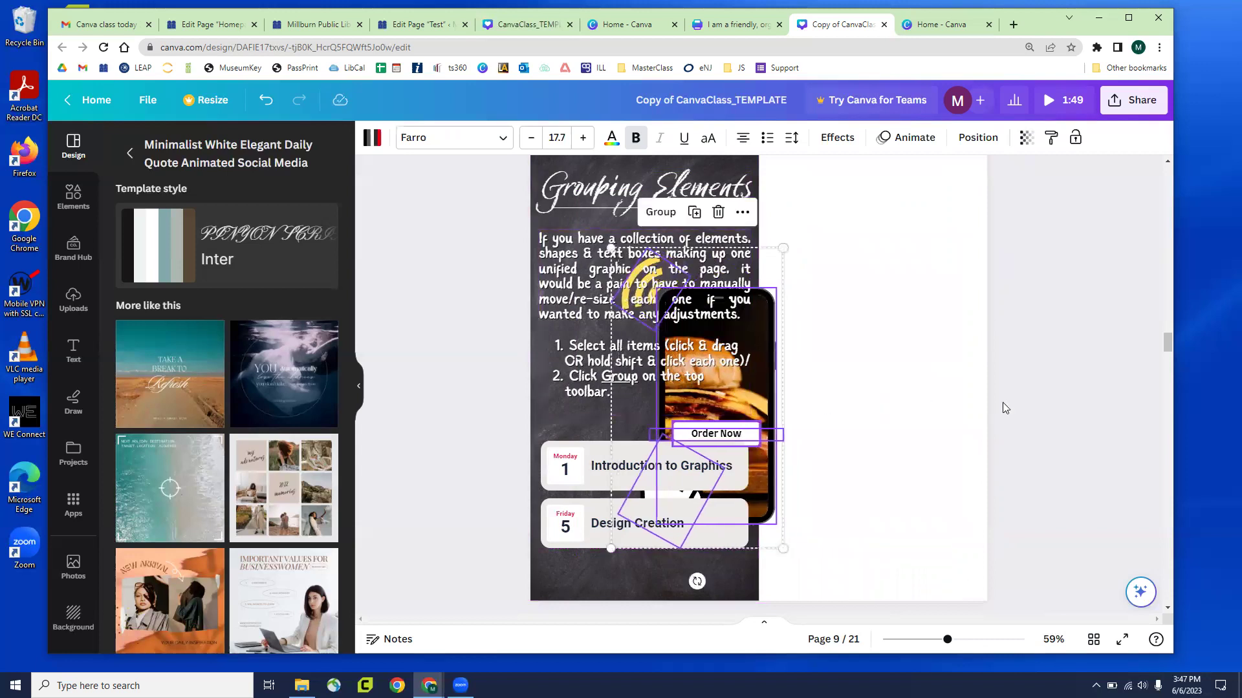
Drag several selected elements right, then undo the last two changes
click(1003, 402)
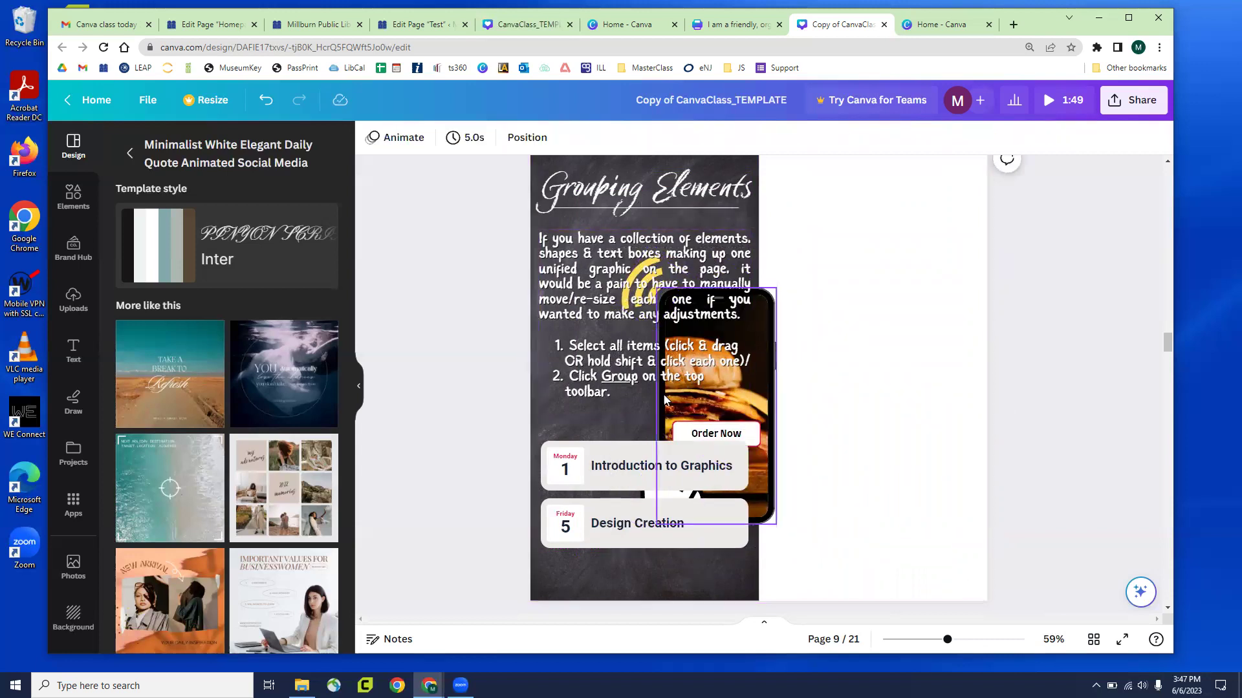
drag(834, 529, 640, 266)
drag(760, 405, 849, 403)
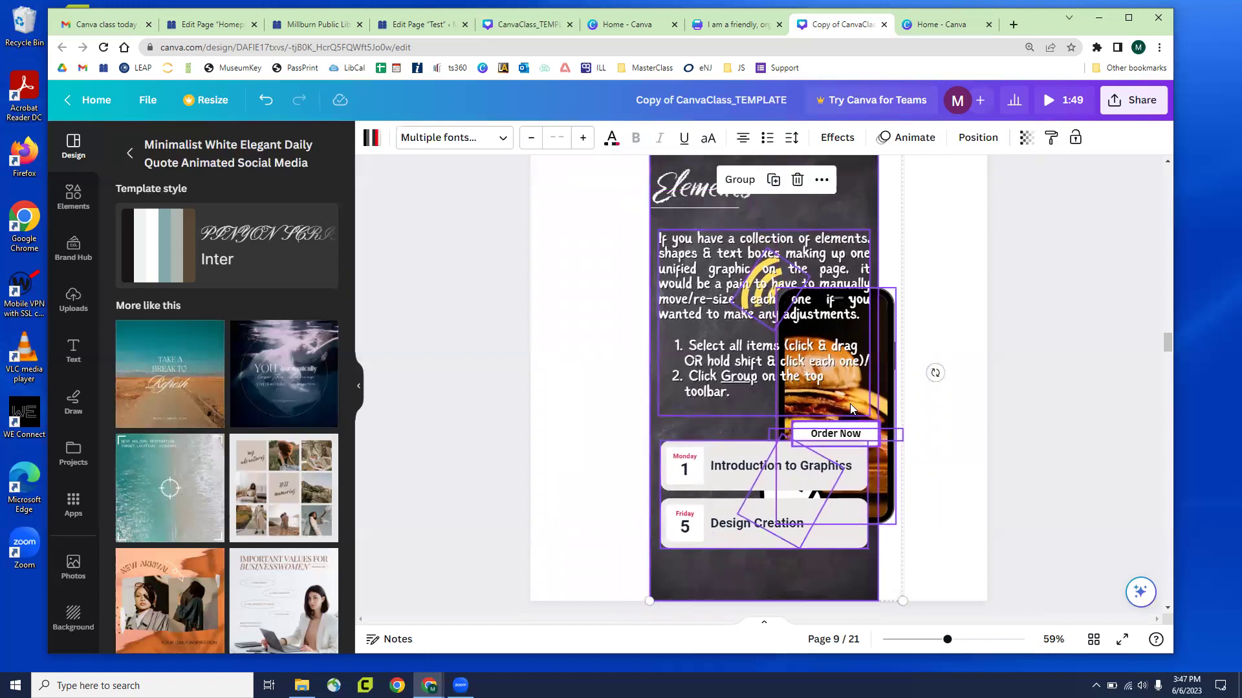
key(ctrl+z)
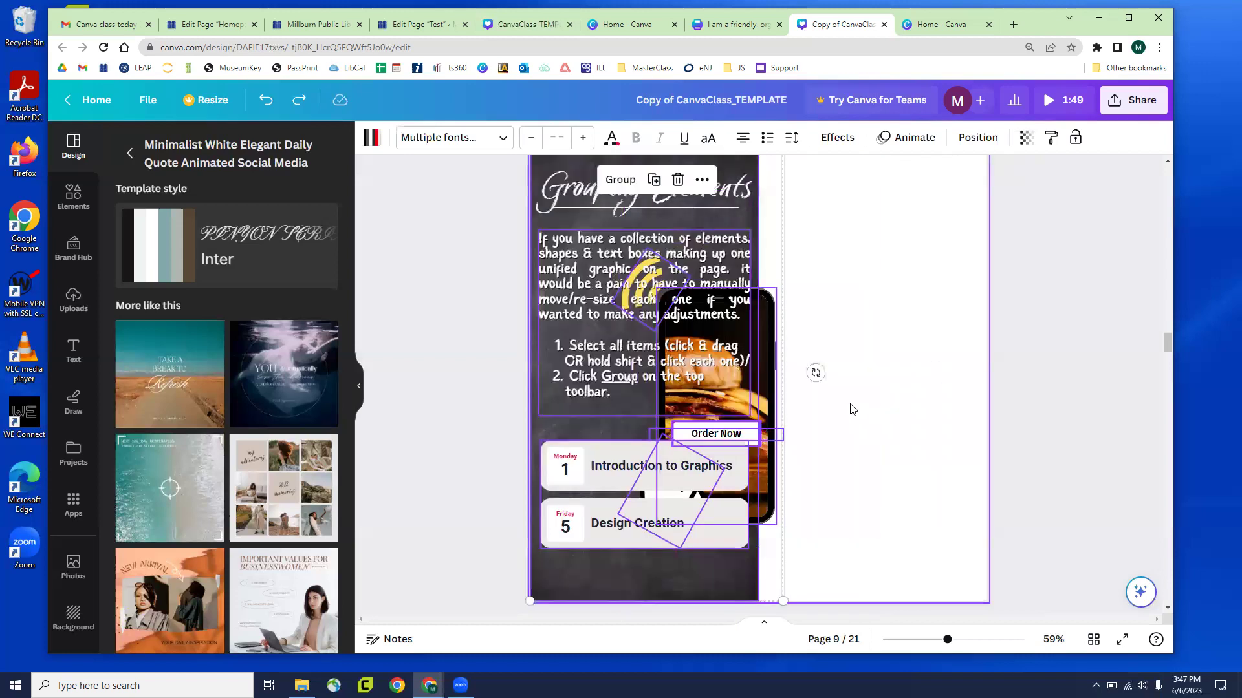
key(ctrl+z)
Marquee-select the wifi signal, phone, Order Now button and hand together
click(1020, 324)
drag(802, 219, 926, 472)
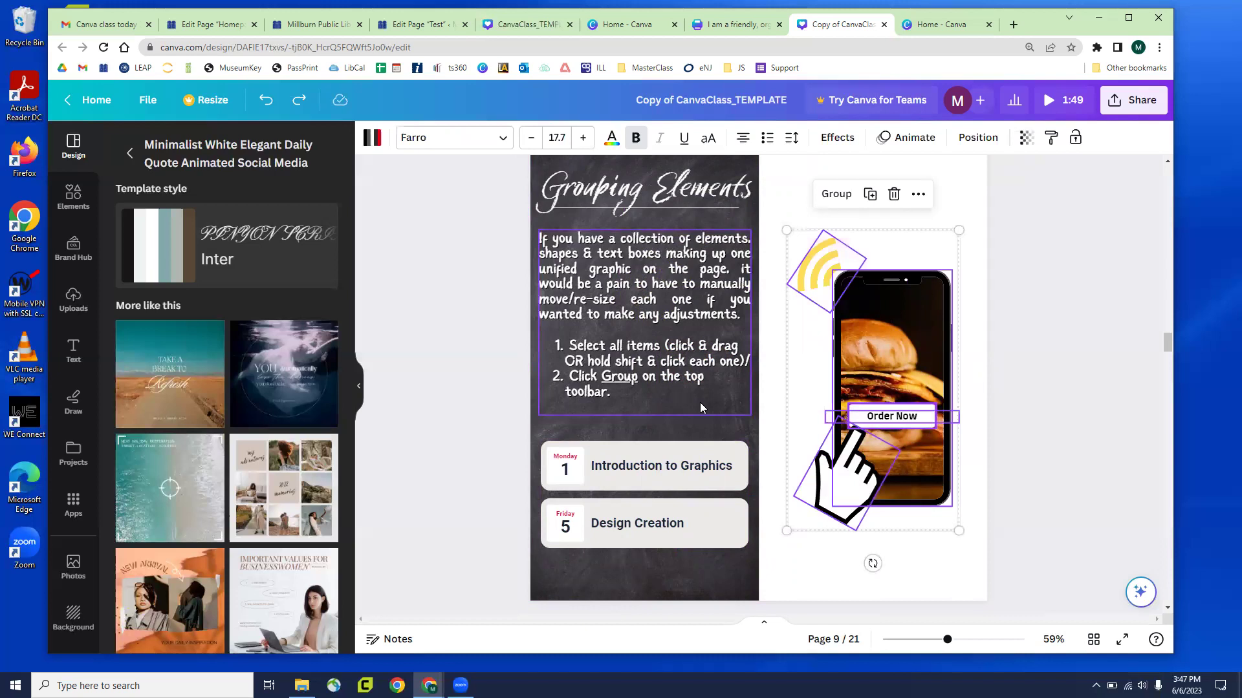
click(526, 364)
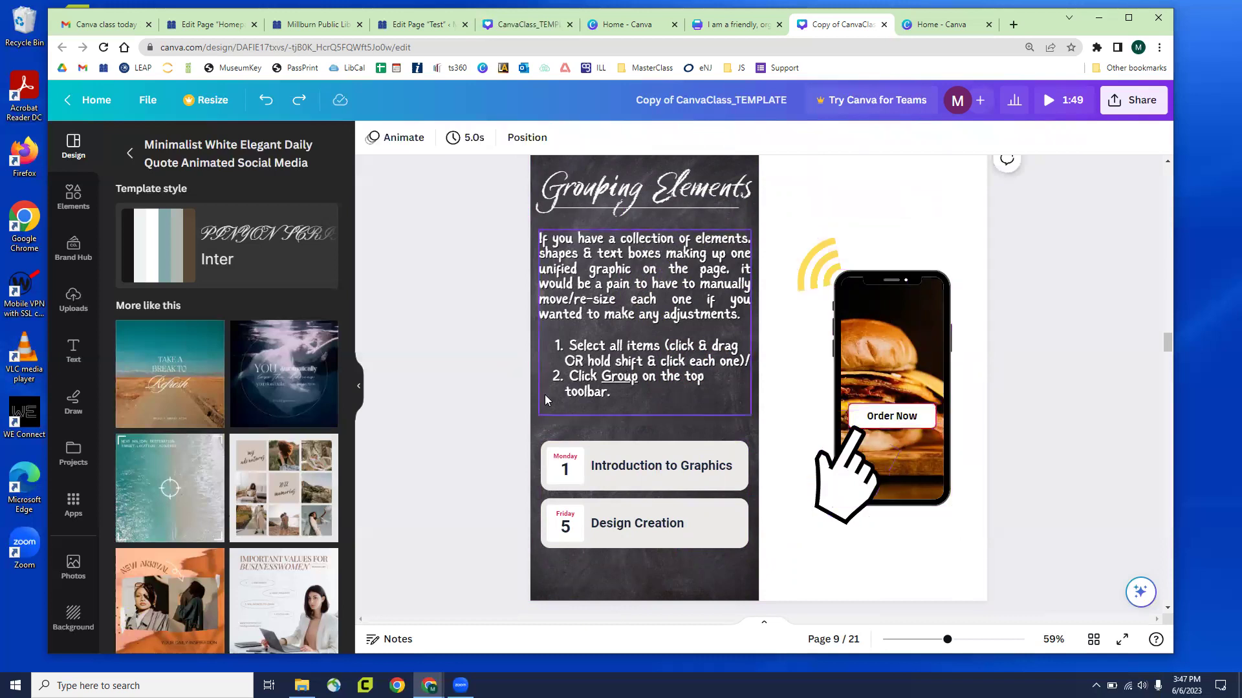
drag(801, 205, 947, 505)
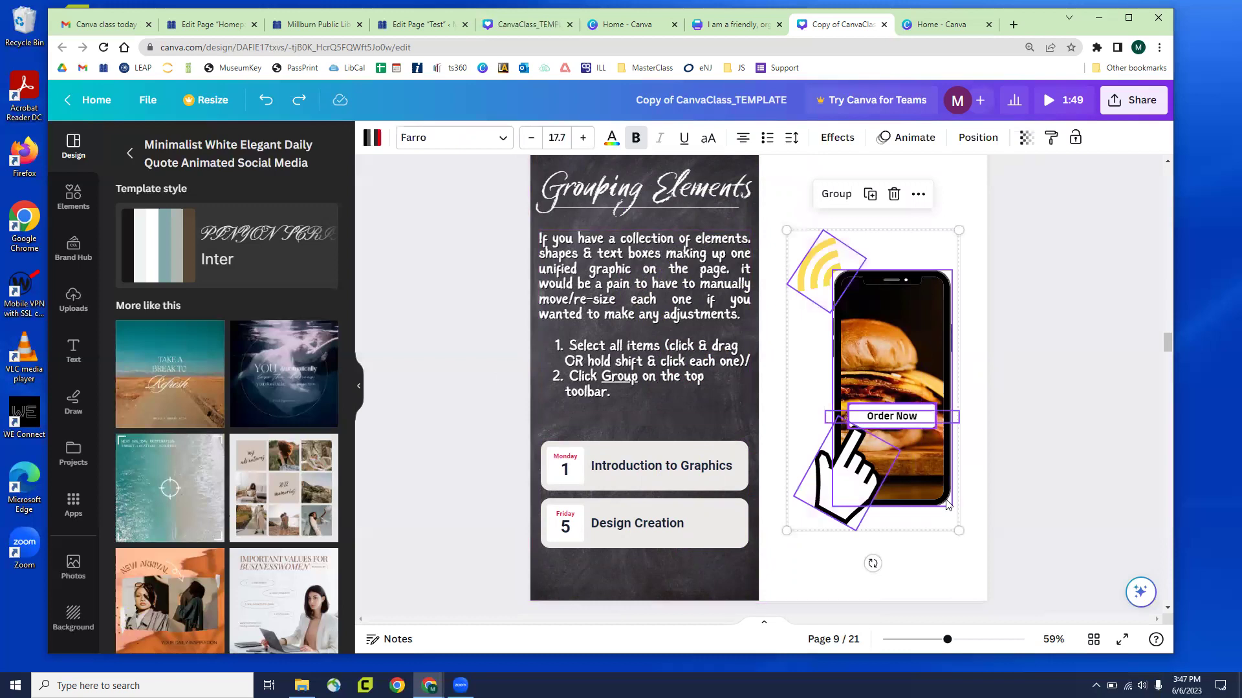
click(1064, 302)
drag(796, 206, 956, 528)
click(870, 248)
drag(830, 271, 816, 239)
drag(926, 298, 937, 223)
drag(845, 355, 828, 298)
drag(928, 423, 955, 486)
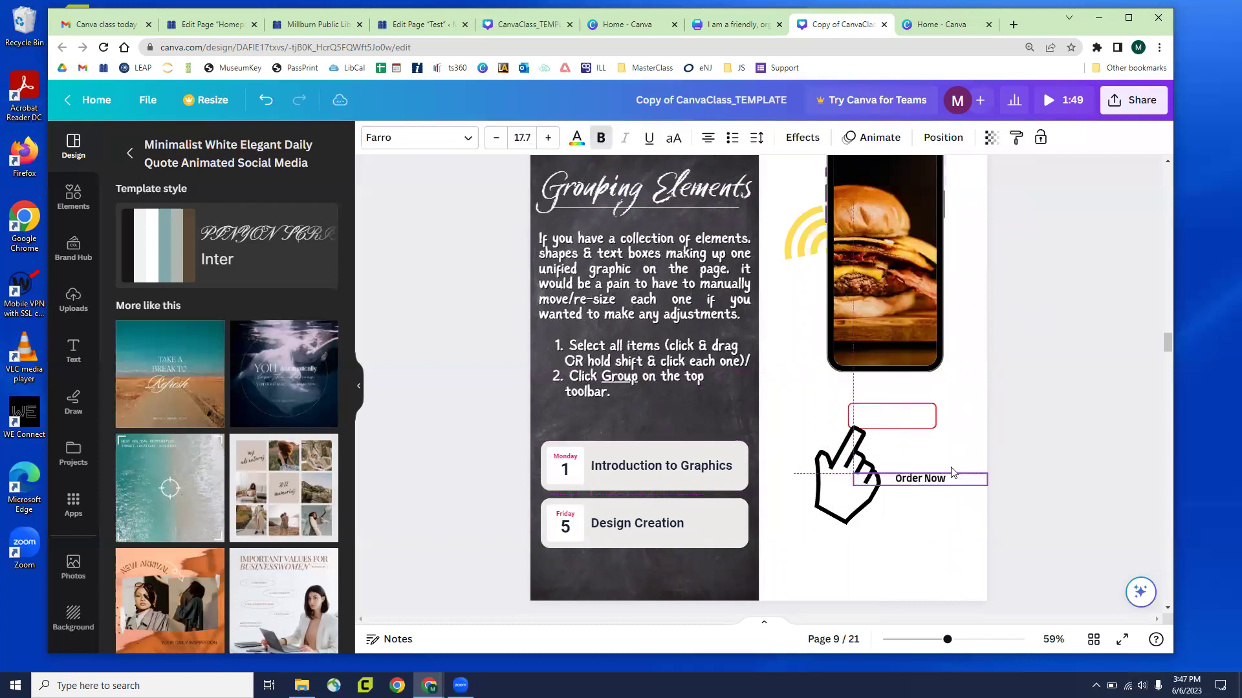
click(912, 418)
drag(912, 417, 930, 424)
drag(822, 494, 810, 459)
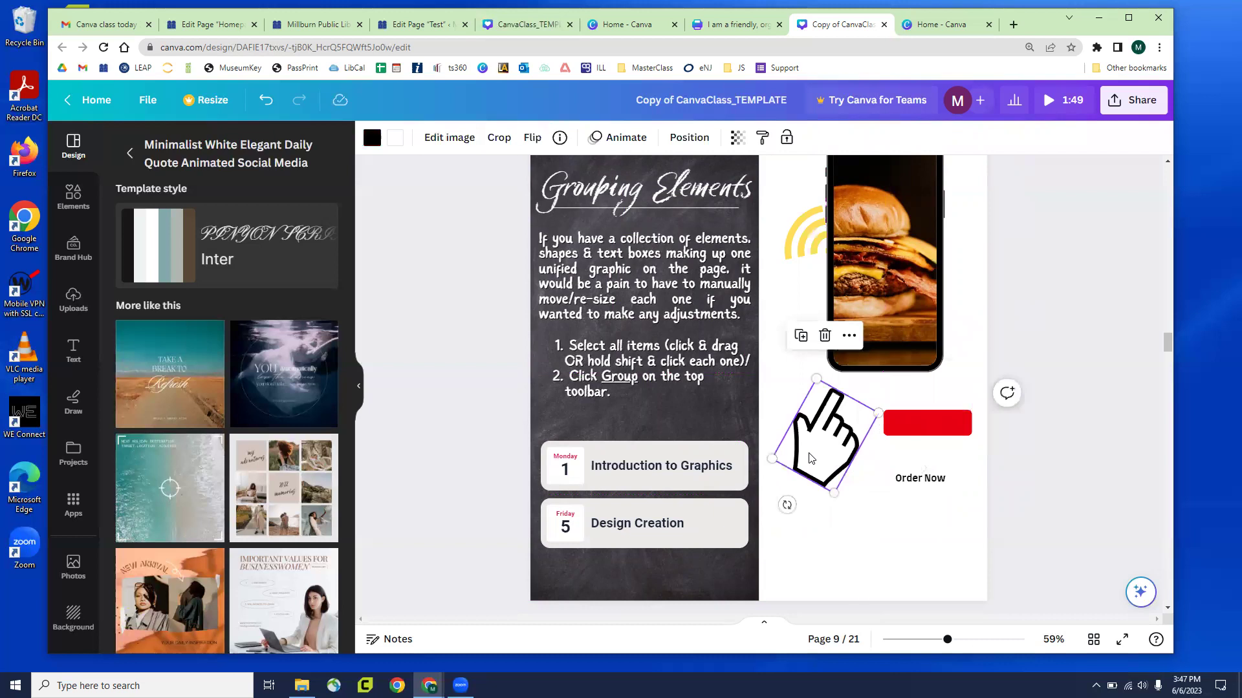
key(ctrl+z)
key(ctrl+z)
key(ctrl+z)
key(ctrl+z)
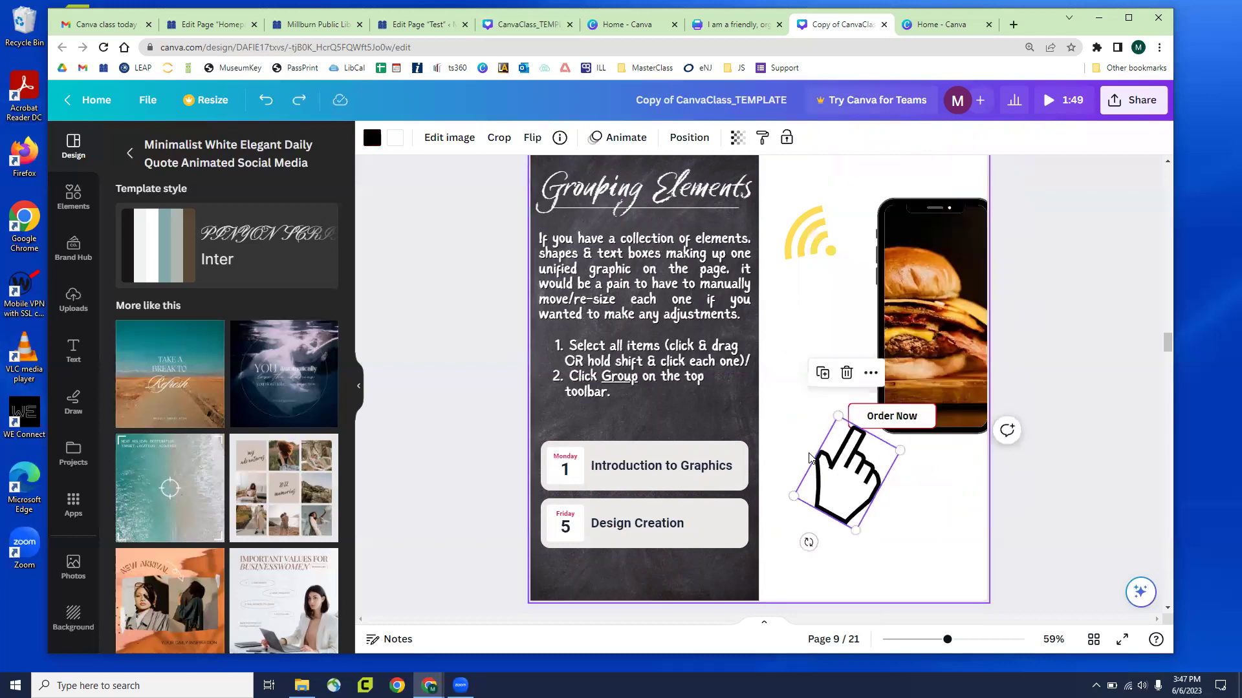
key(ctrl+z)
key(ctrl+z)
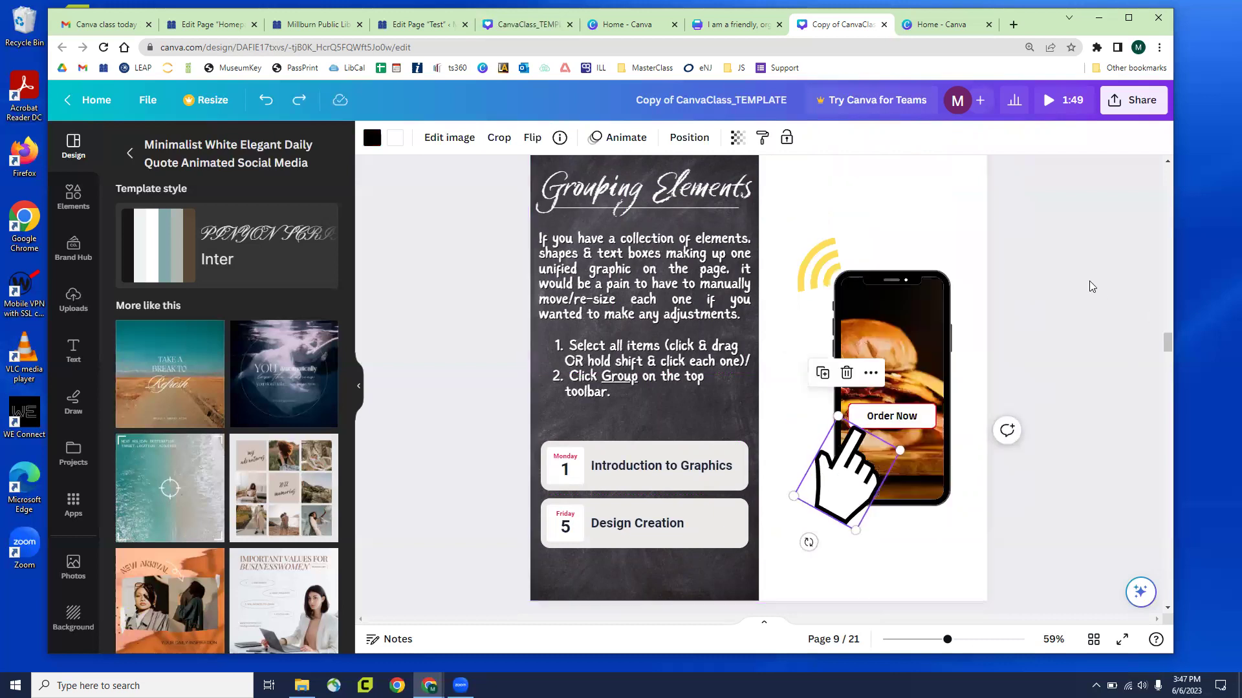
click(1089, 287)
drag(790, 227, 912, 520)
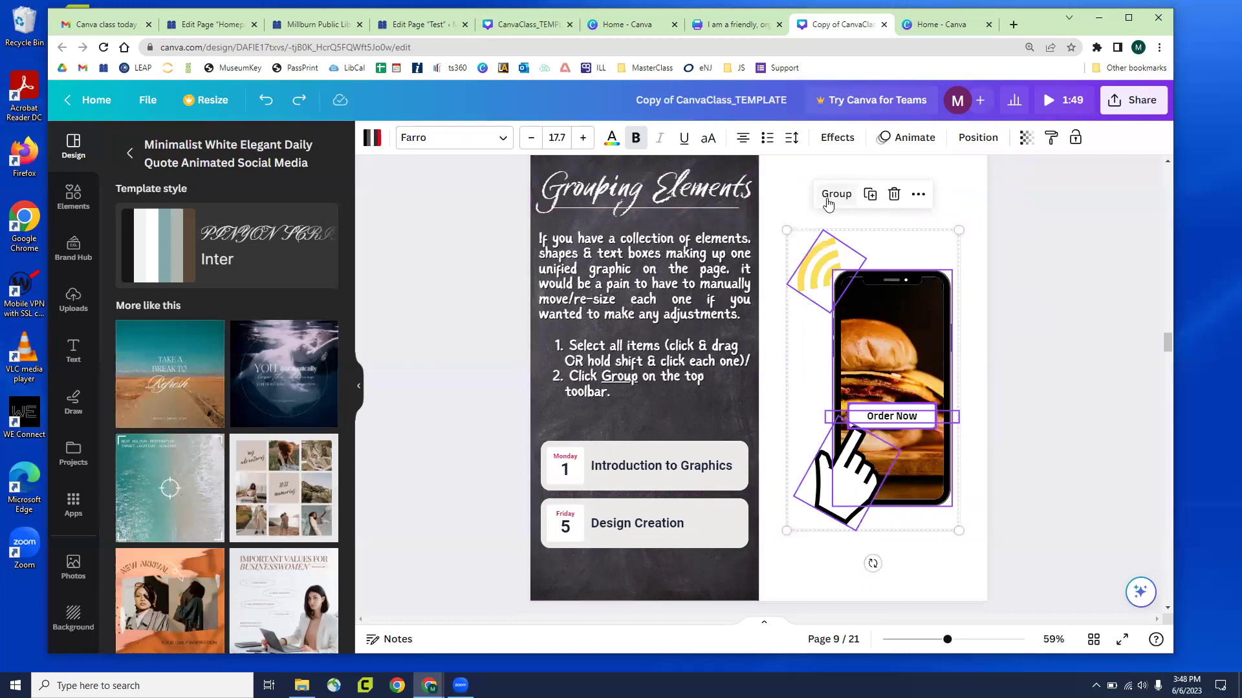
Group the four selected pieces and drag the group left to test it
click(828, 203)
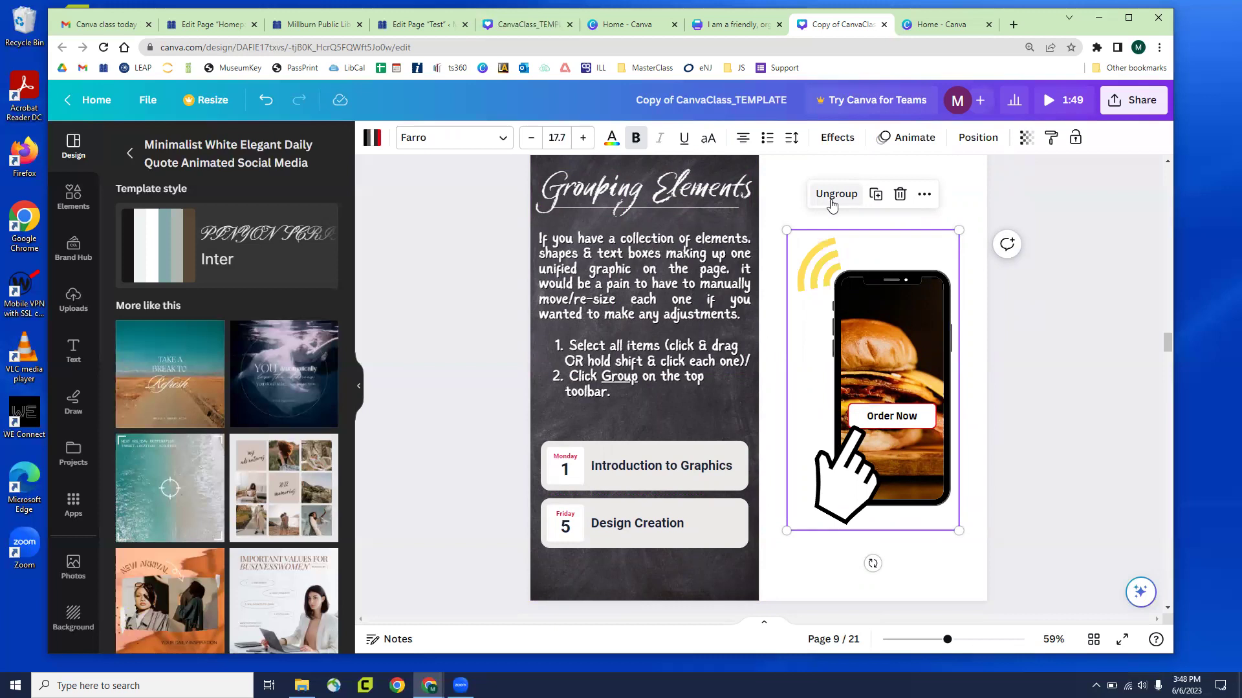
click(1004, 327)
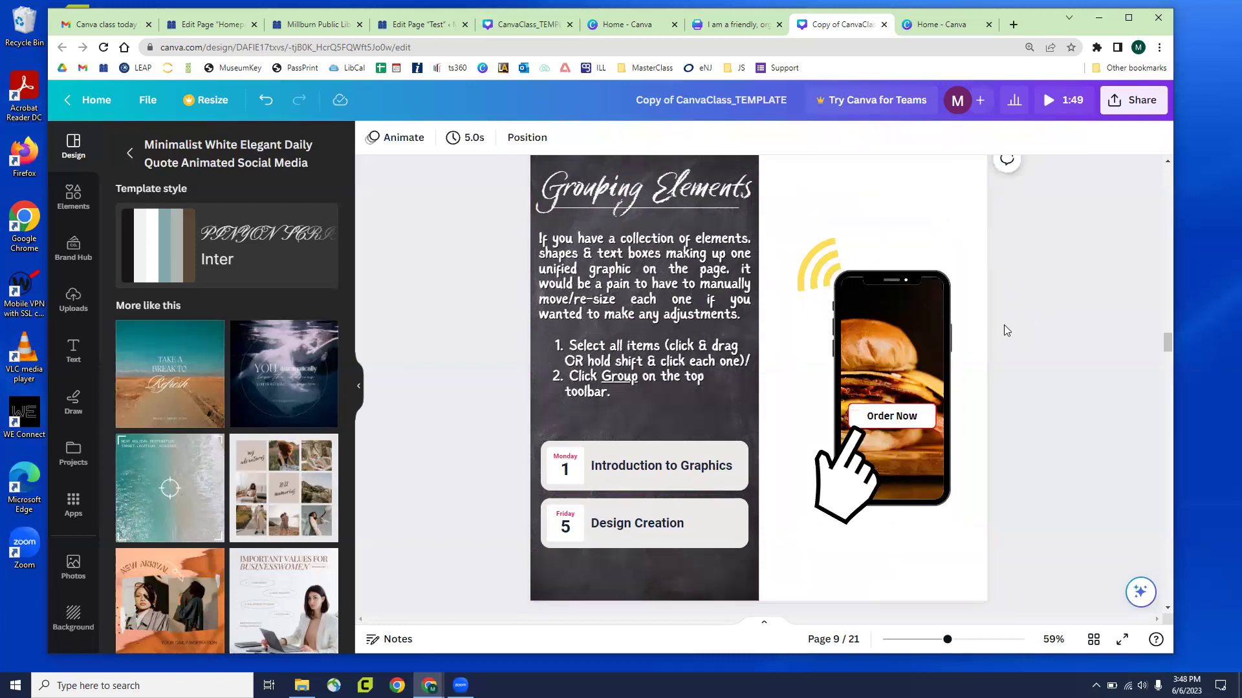
click(869, 308)
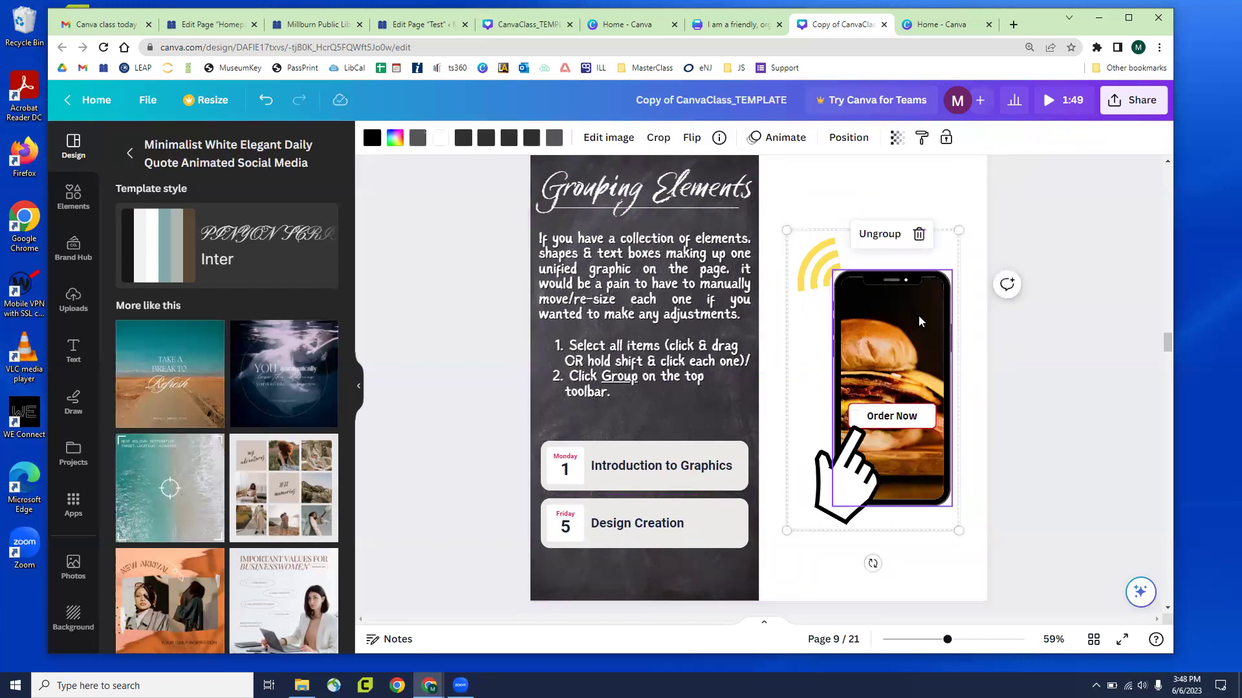
drag(870, 309, 743, 320)
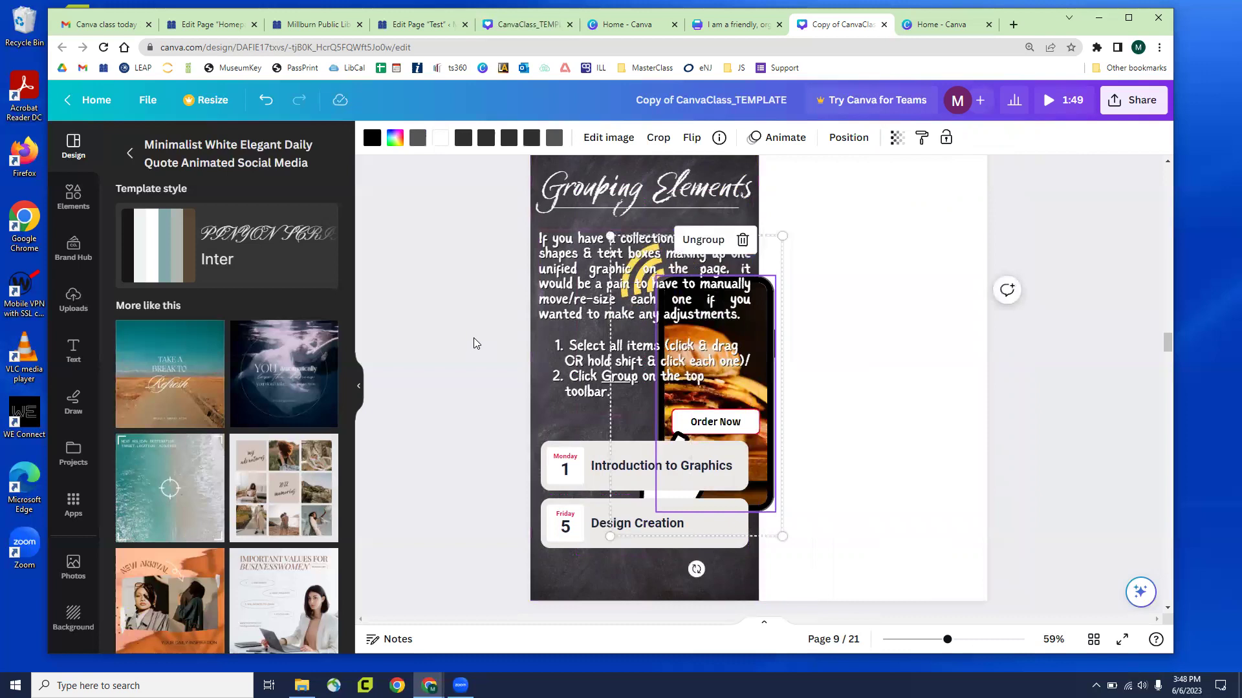
Move the phone group off to the right and nudge the event cards up
click(819, 425)
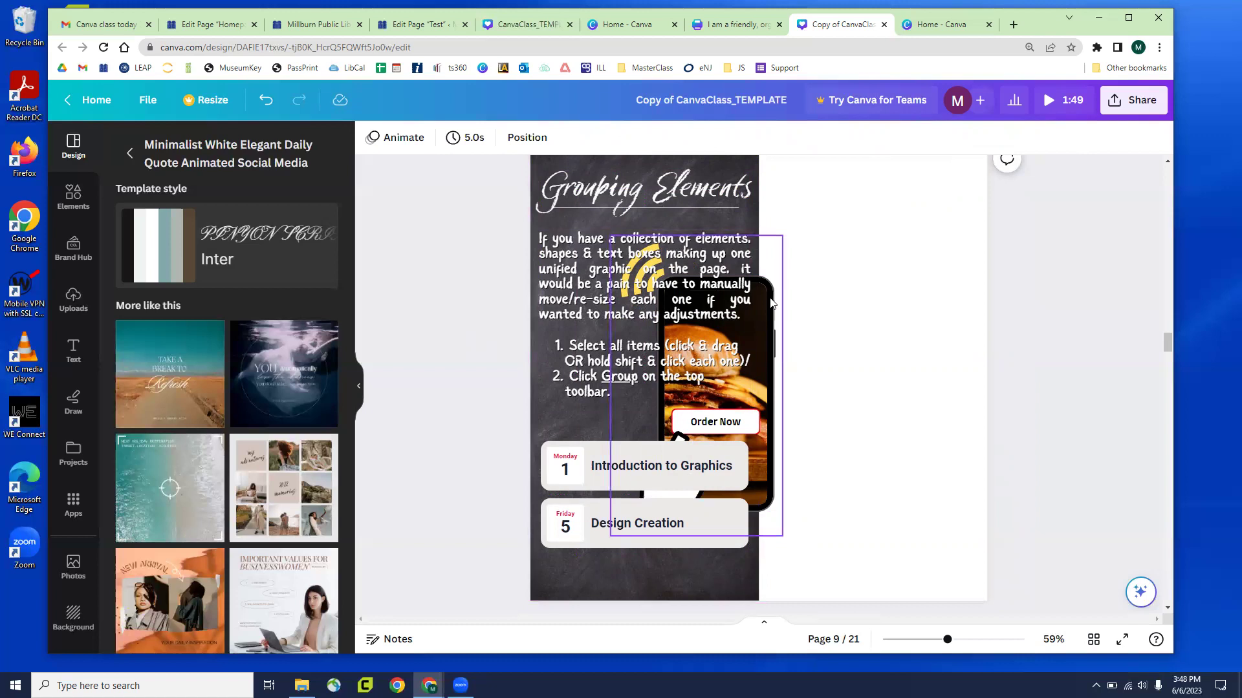
click(771, 303)
drag(790, 305, 942, 289)
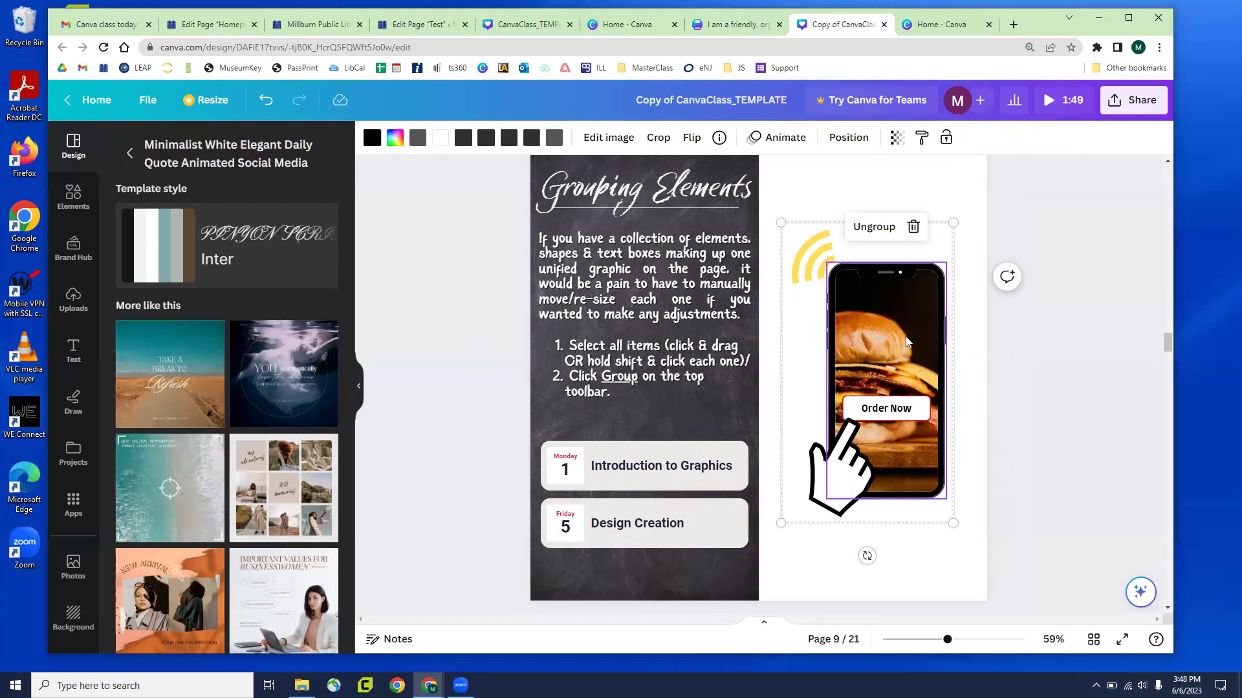
drag(607, 476, 609, 449)
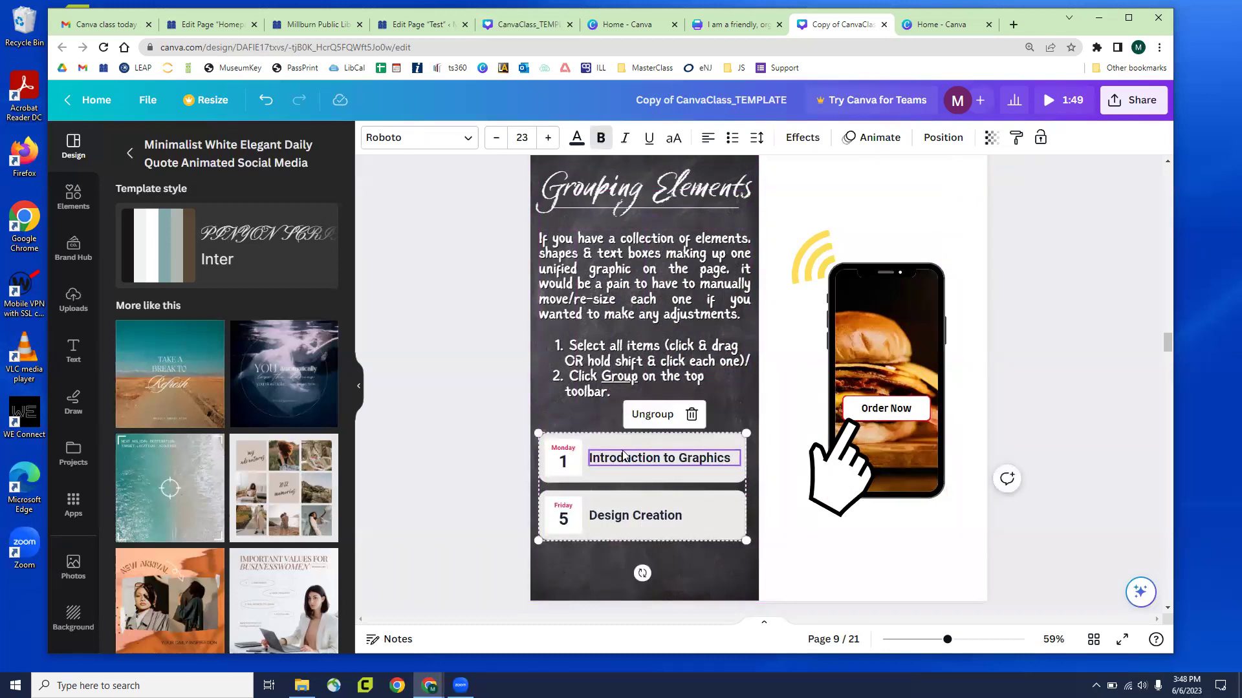
Ungroup the event cards, try moving the cards and their text separately, then undo
mouse_move(604, 477)
mouse_down()
mouse_move(607, 491)
mouse_move(608, 465)
mouse_up()
click(647, 405)
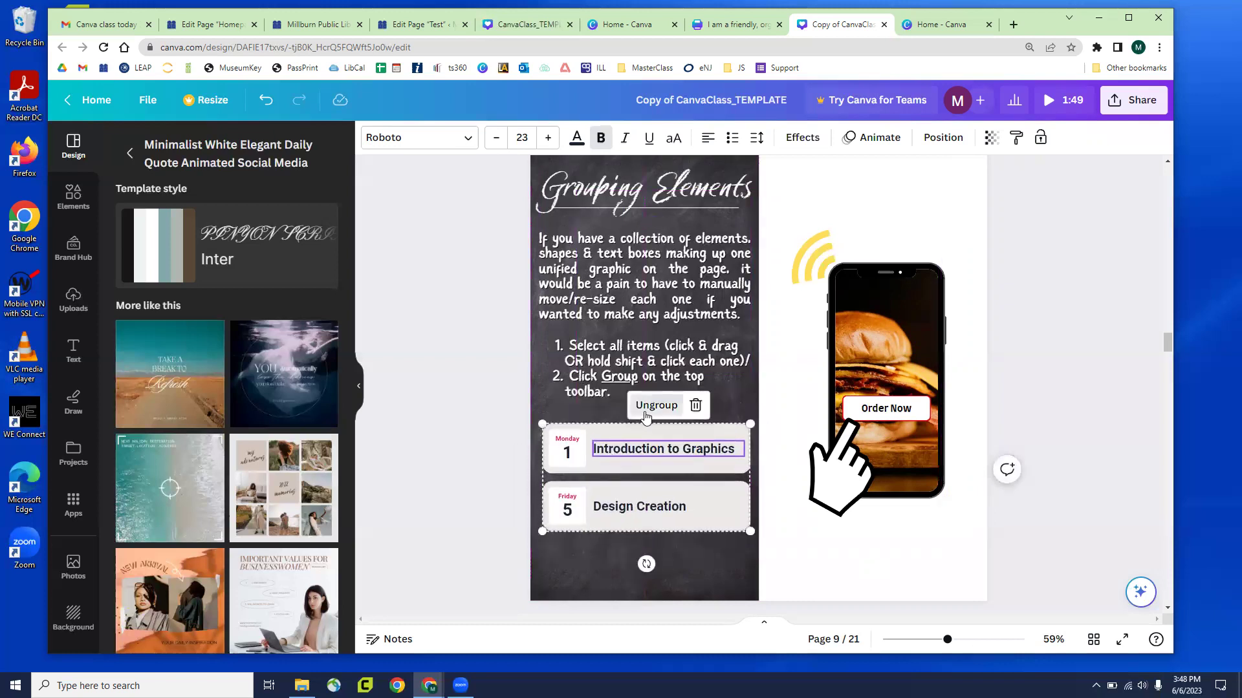
click(500, 454)
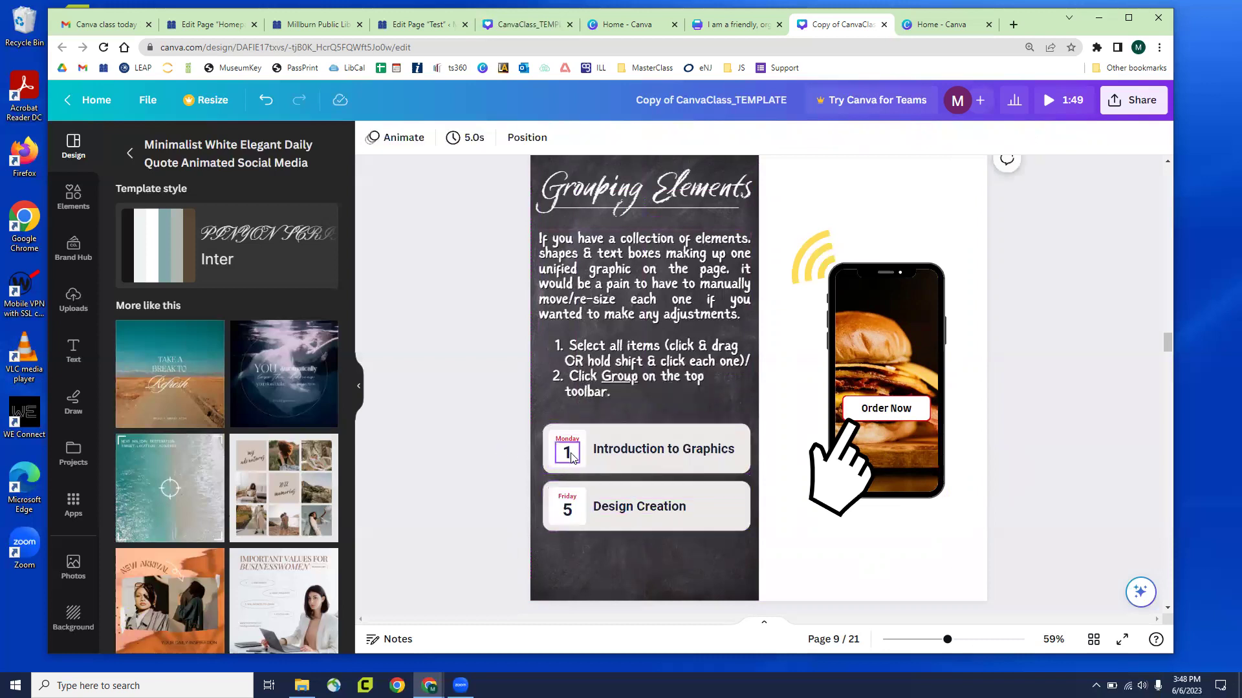
click(564, 445)
click(566, 441)
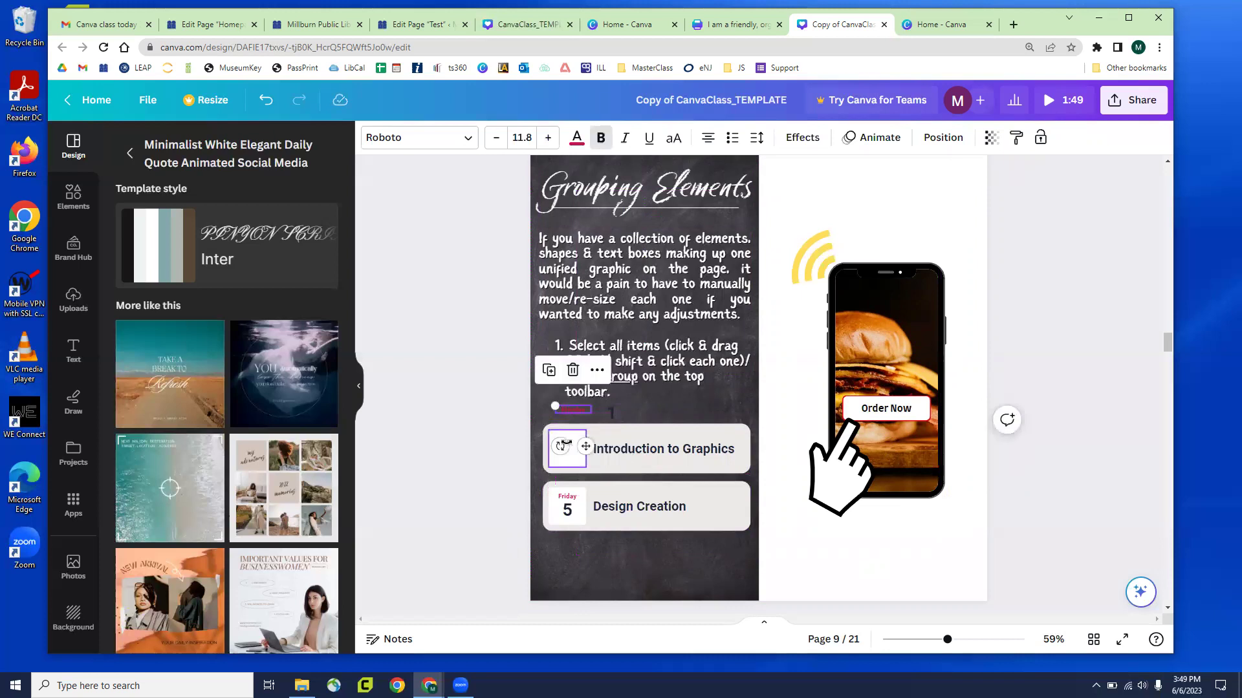
click(632, 454)
drag(632, 454, 613, 390)
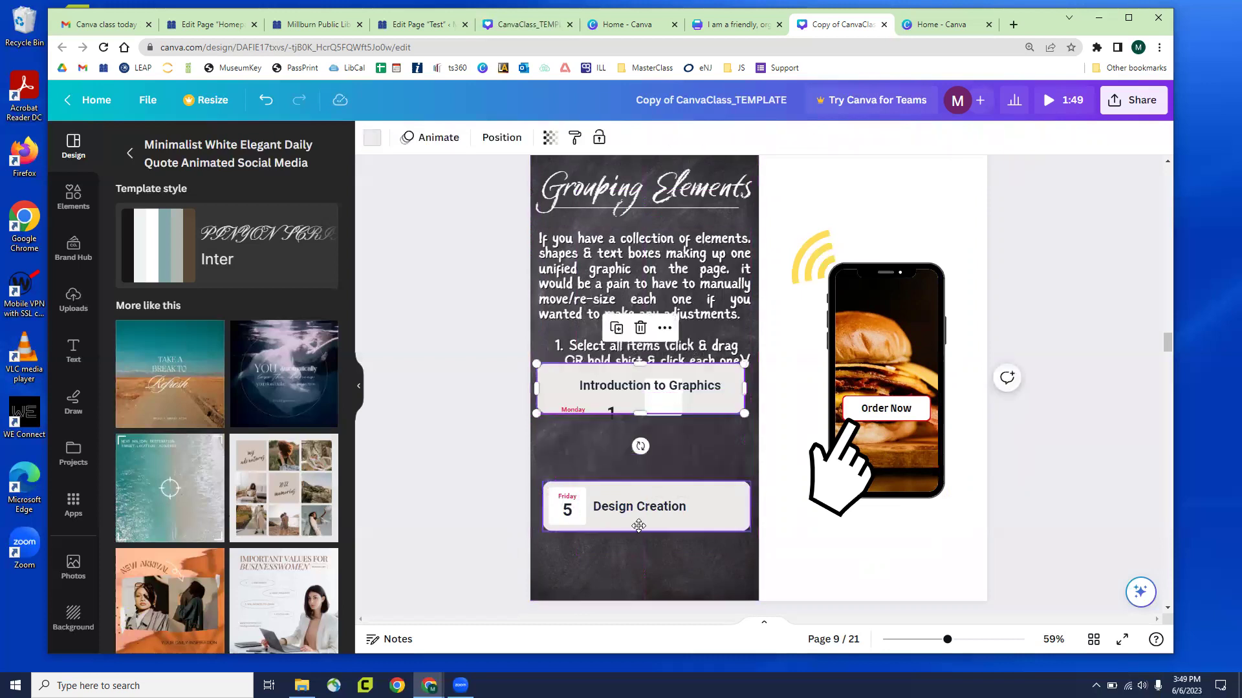
drag(593, 489, 637, 533)
key(ctrl+z)
key(ctrl+z)
key(ctrl+z)
key(ctrl+z)
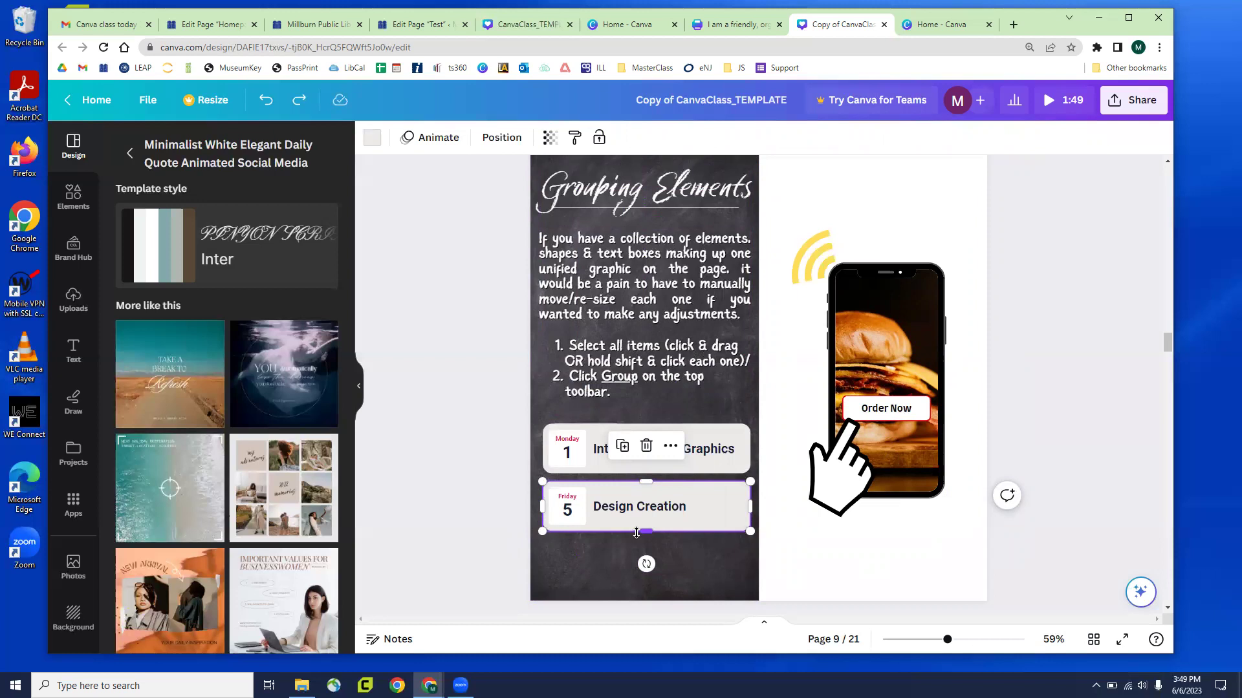
Shift the phone group slightly left and down, and try 26 transparency on it
drag(785, 191, 926, 521)
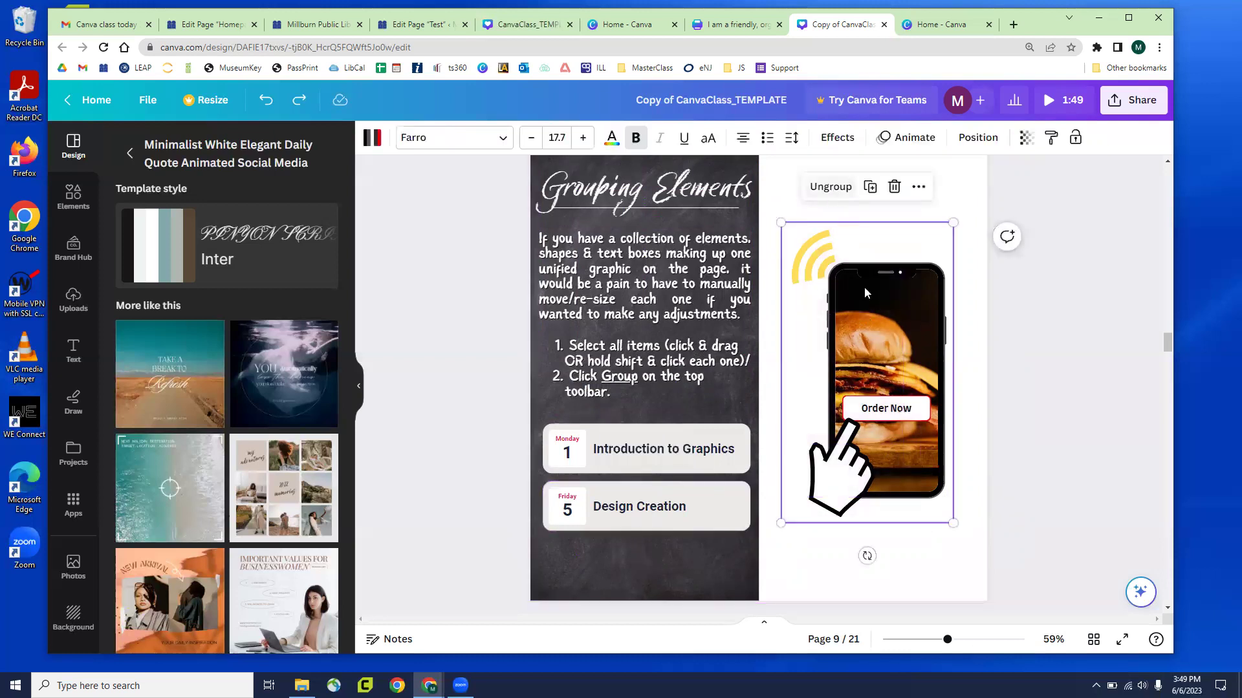
mouse_move(887, 343)
mouse_down()
mouse_move(737, 389)
mouse_move(878, 350)
mouse_up()
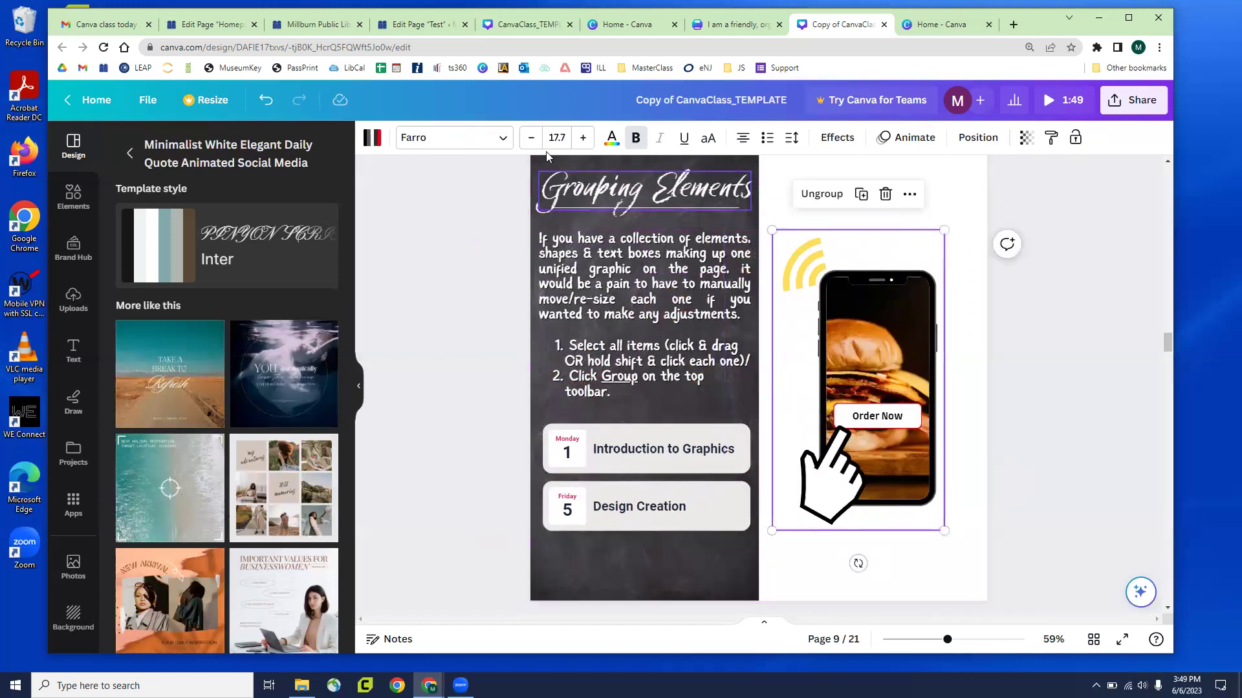
click(1025, 138)
drag(1028, 200, 1063, 210)
click(1086, 319)
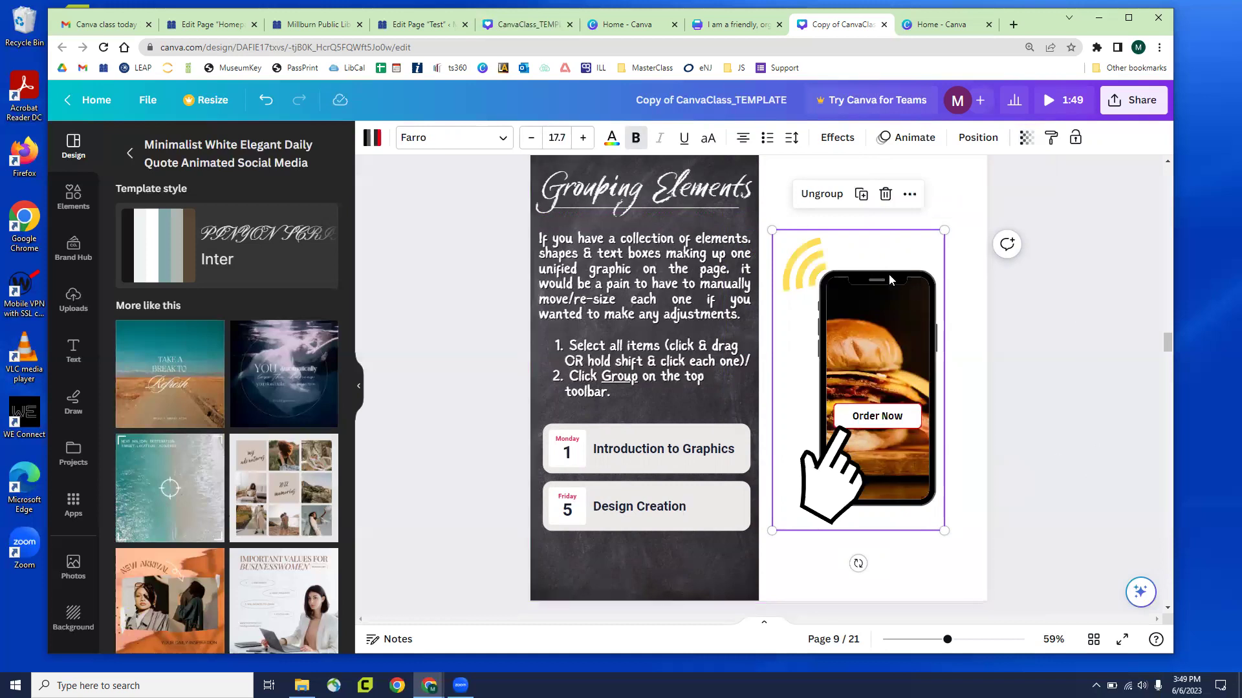
On page 10 'Locking Elements', marquee-select most elements and drag them right and down
scroll(862, 268, down, 5)
scroll(851, 271, down, 2)
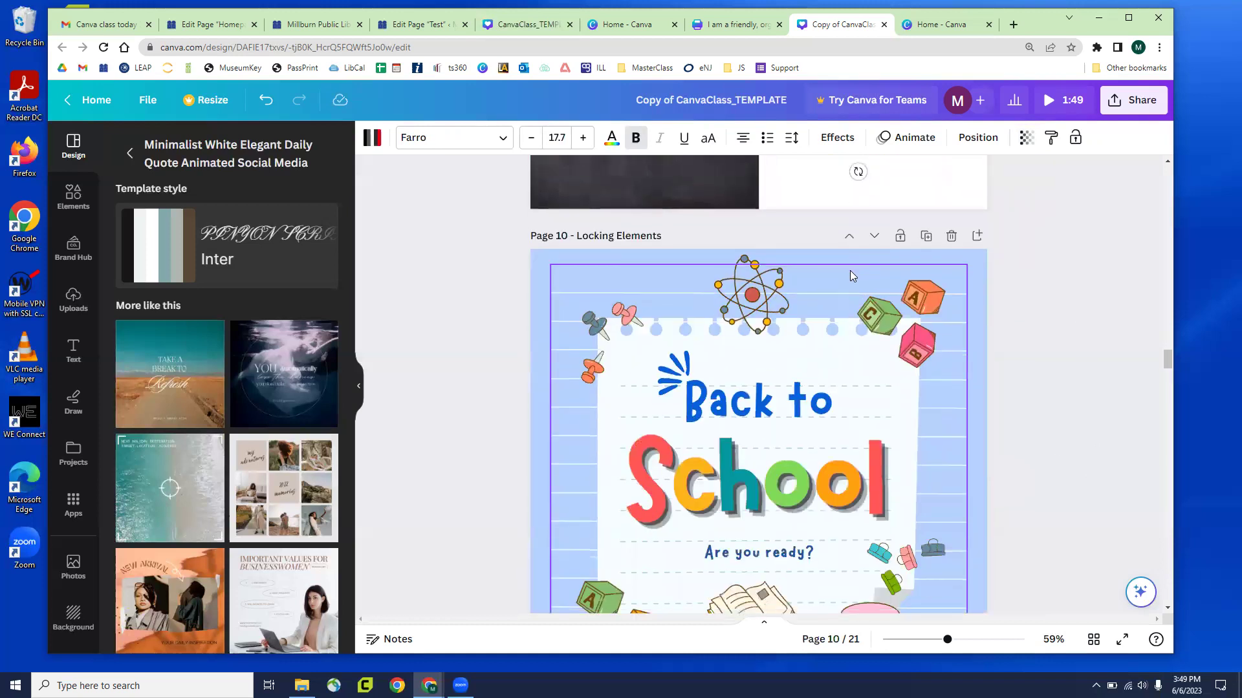
drag(461, 223, 975, 599)
drag(833, 442, 954, 467)
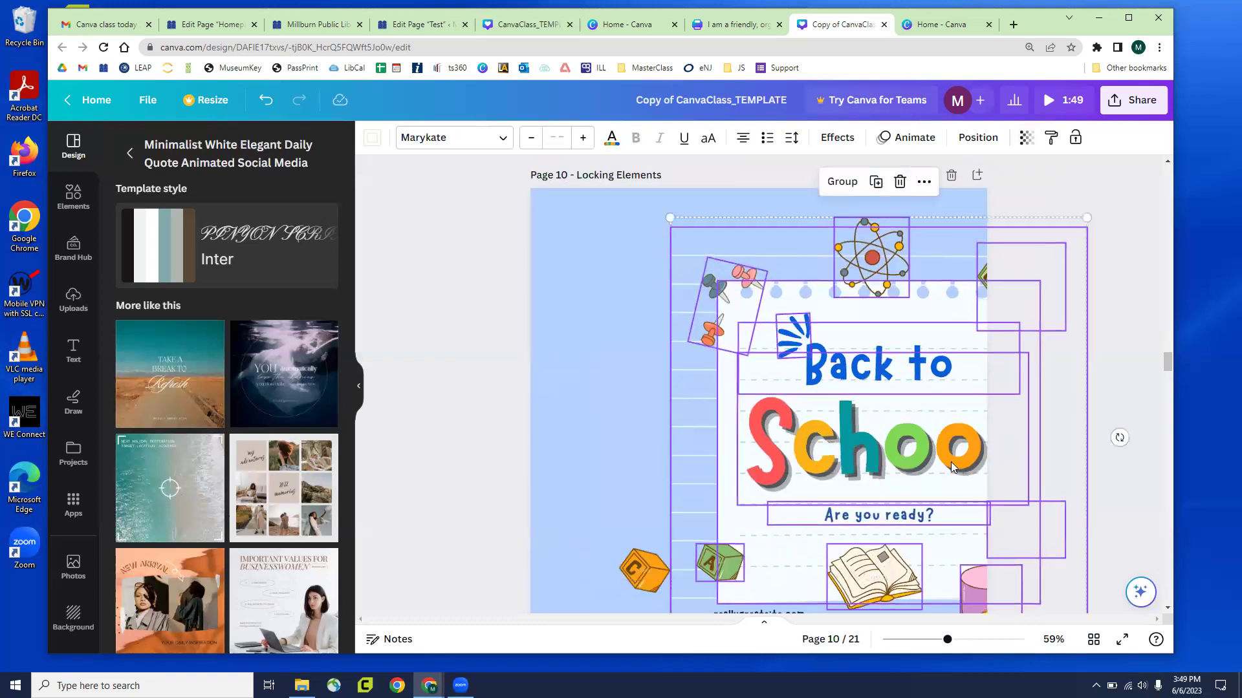
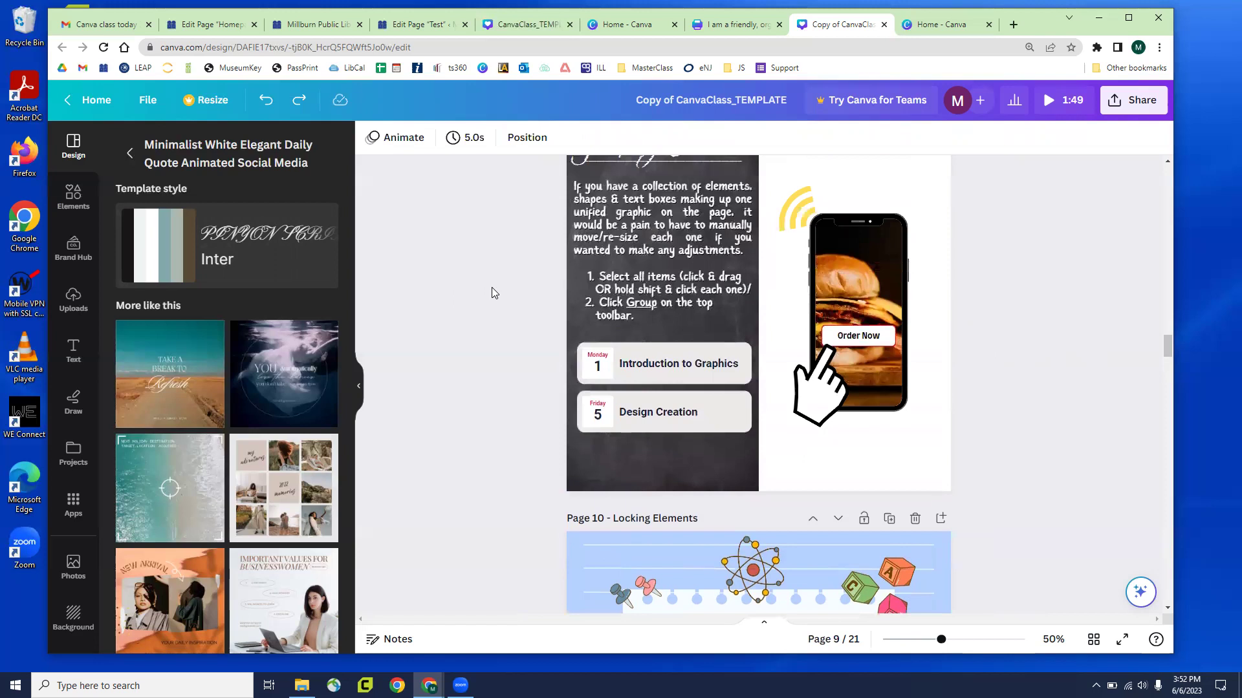
Try stretching the Introduction to Graphics card toward the phone, then undo it
scroll(494, 286, up, 1)
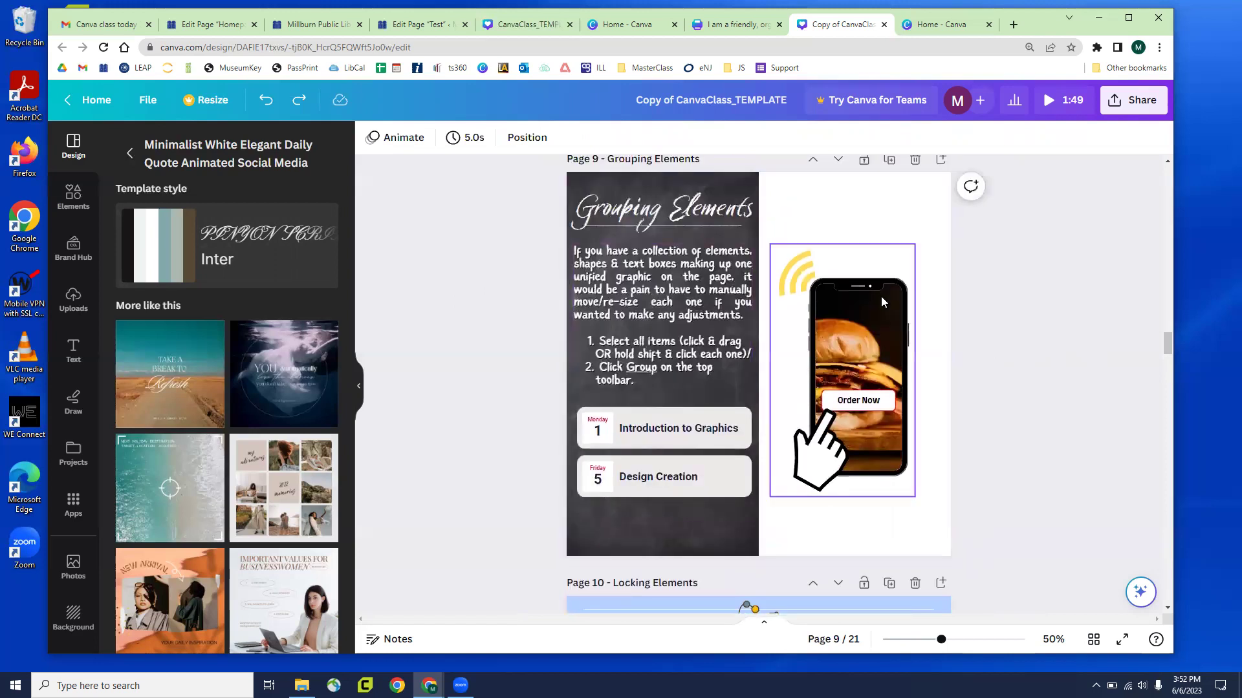
click(882, 302)
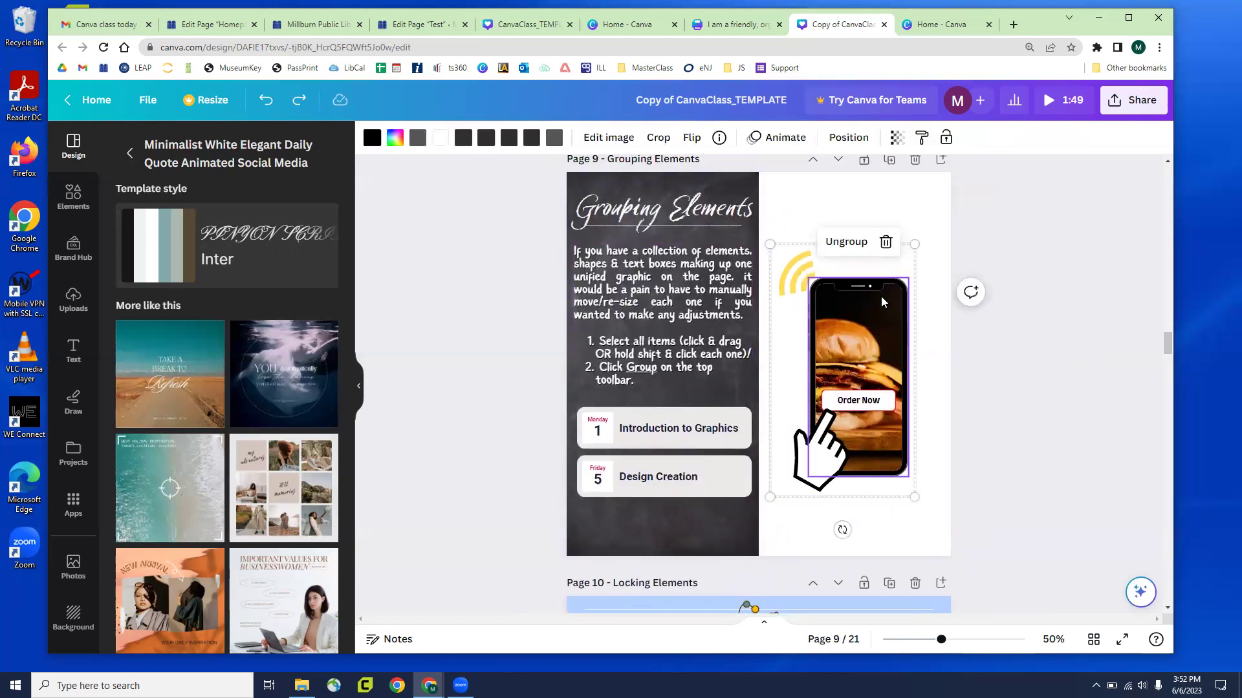
click(607, 440)
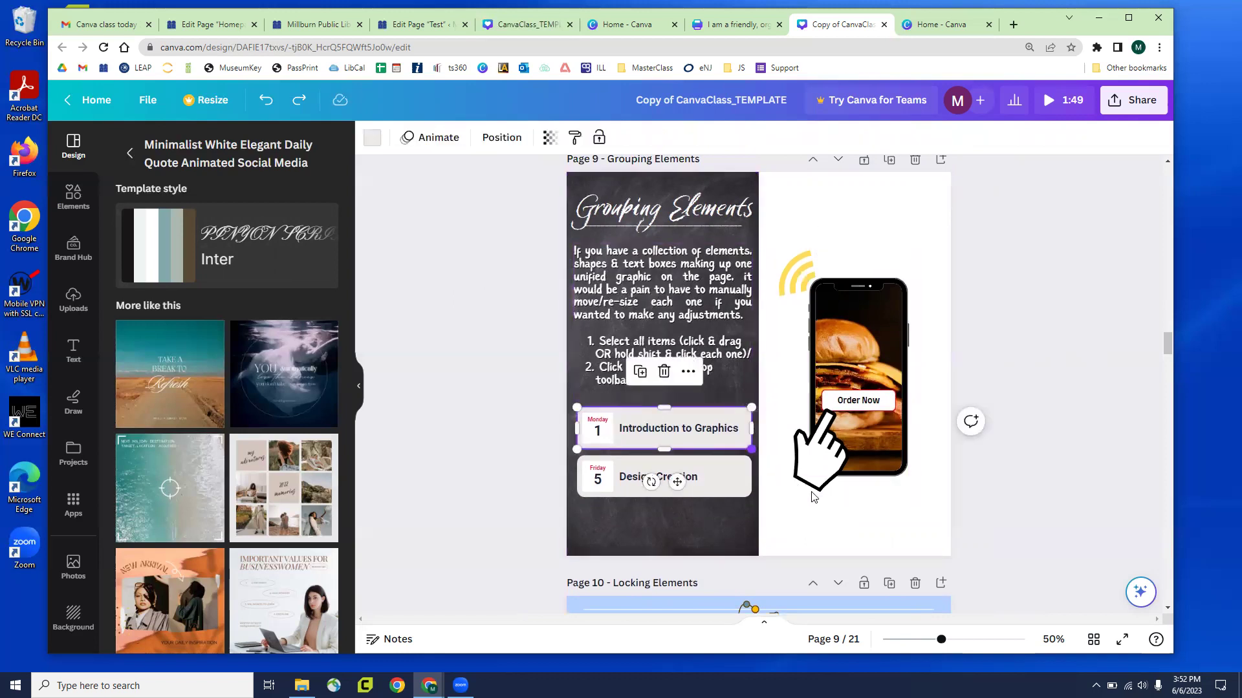
drag(751, 449, 870, 512)
key(ctrl+z)
Group the two calendar cards, shift the group right and enlarge it to the page's right edge
click(531, 426)
drag(534, 425, 607, 526)
shift+click(602, 521)
click(623, 370)
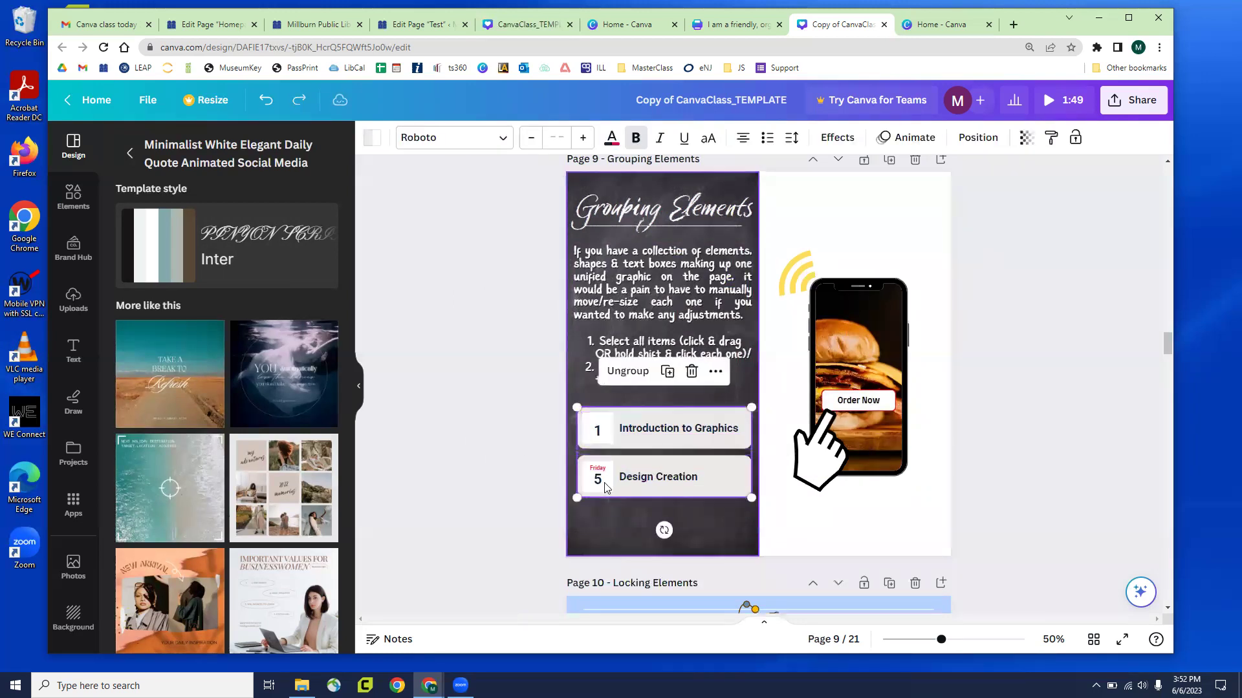
drag(678, 453, 759, 441)
mouse_move(812, 477)
mouse_down()
mouse_move(898, 523)
mouse_move(819, 467)
mouse_up()
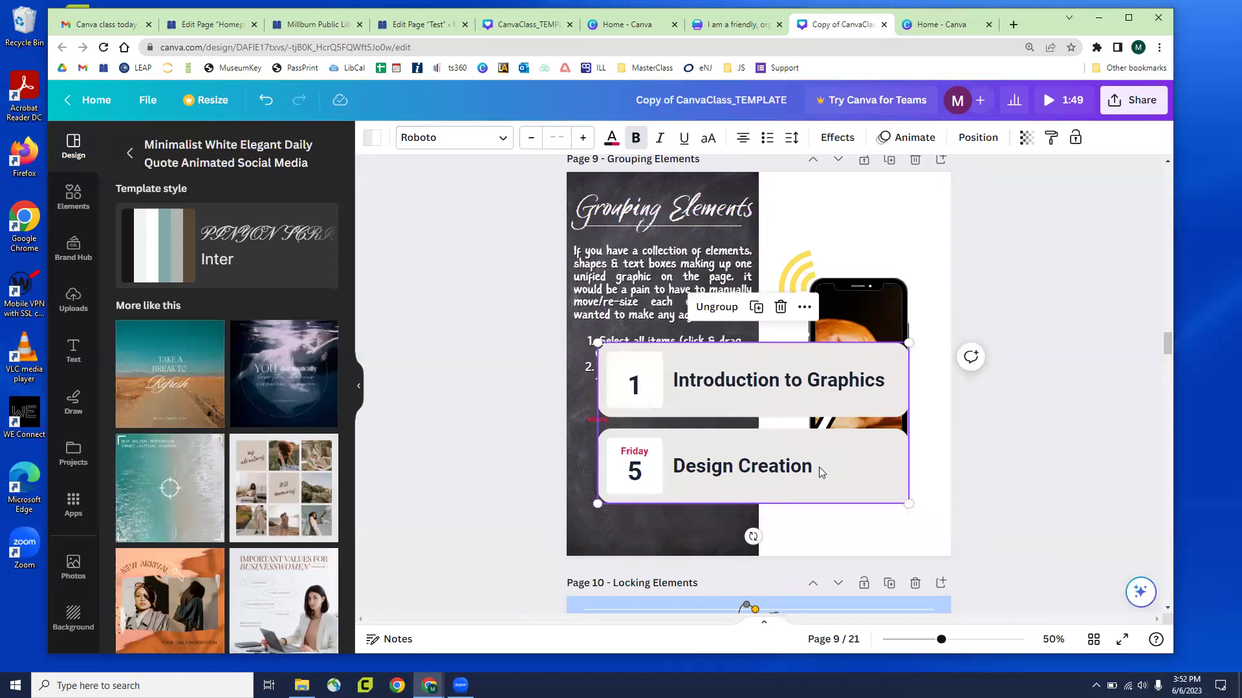
Retitle the second card 'Canva Design Class' and change its date from 5 to 6
click(766, 473)
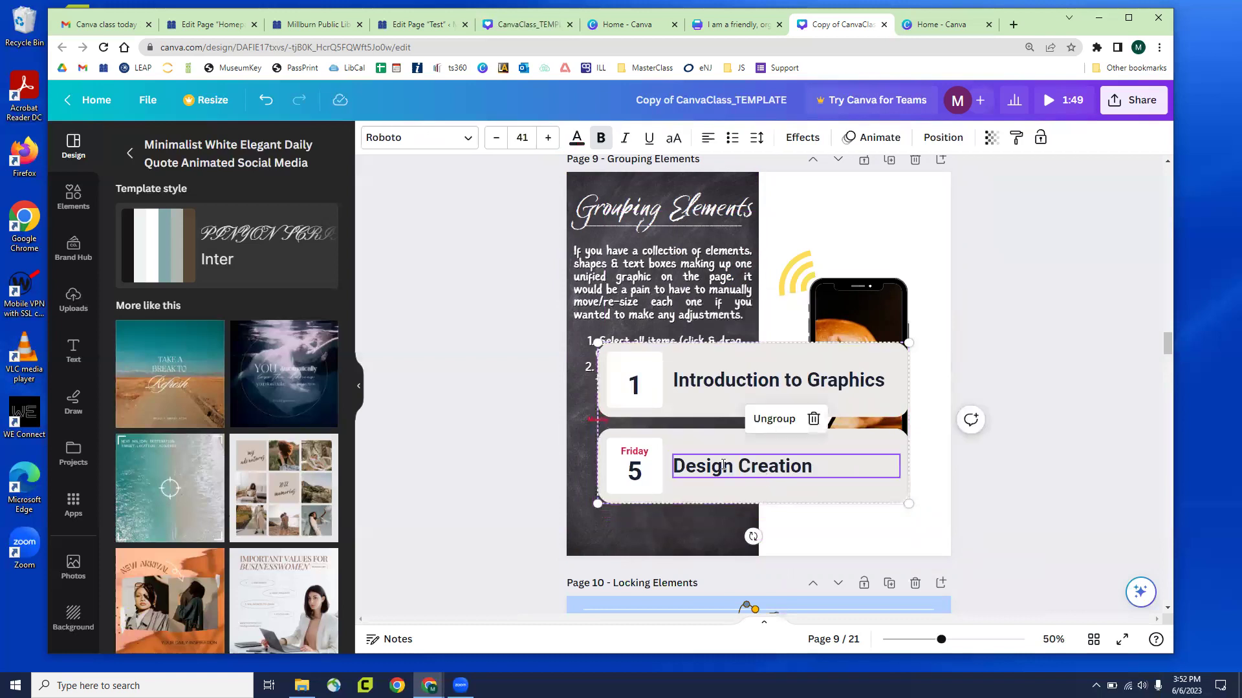
click(723, 465)
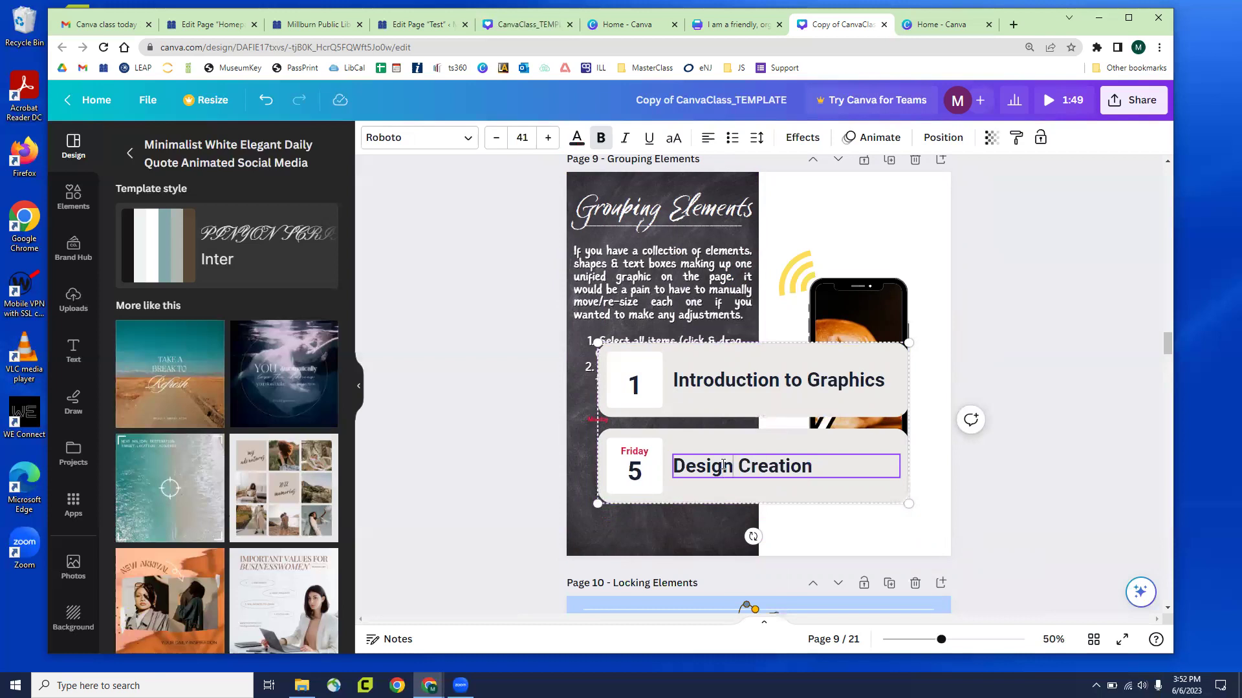
key(BackSpace)
key(BackSpace)
key(BackSpace)
key(BackSpace)
key(BackSpace)
key(BackSpace)
key(BackSpace)
key(BackSpace)
key(BackSpace)
key(BackSpace)
key(BackSpace)
key(BackSpace)
key(BackSpace)
key(BackSpace)
key(BackSpace)
text(Canva Des)
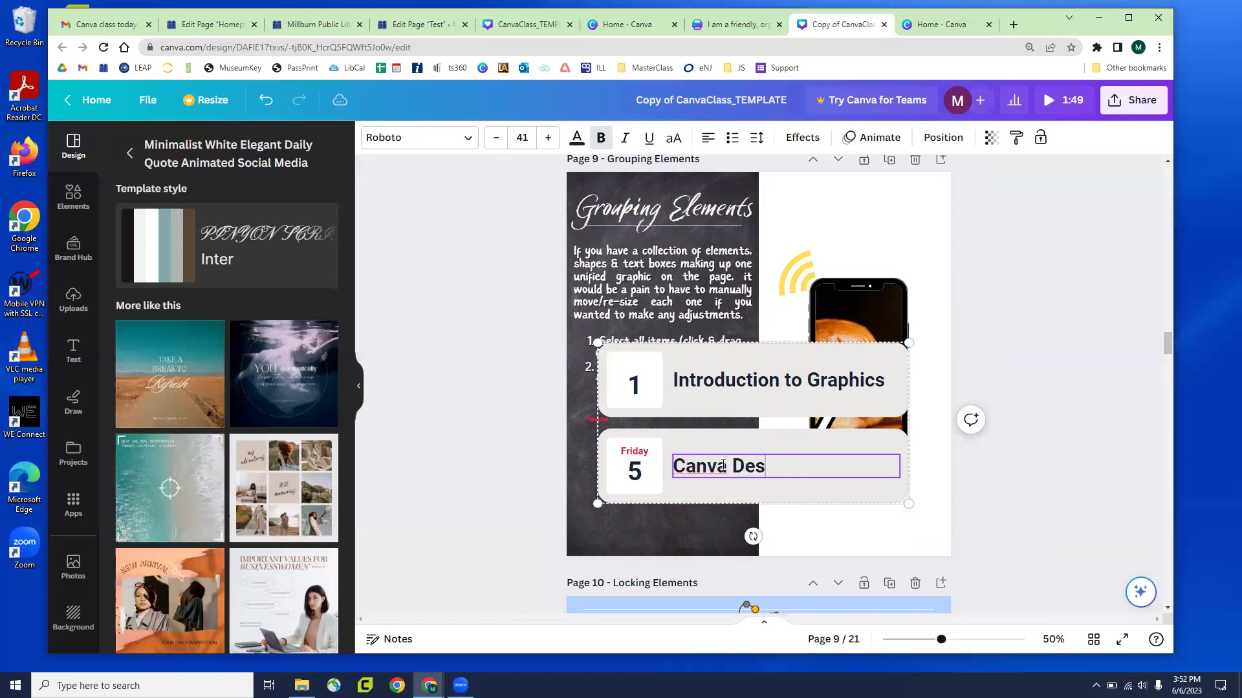
text(ign Class)
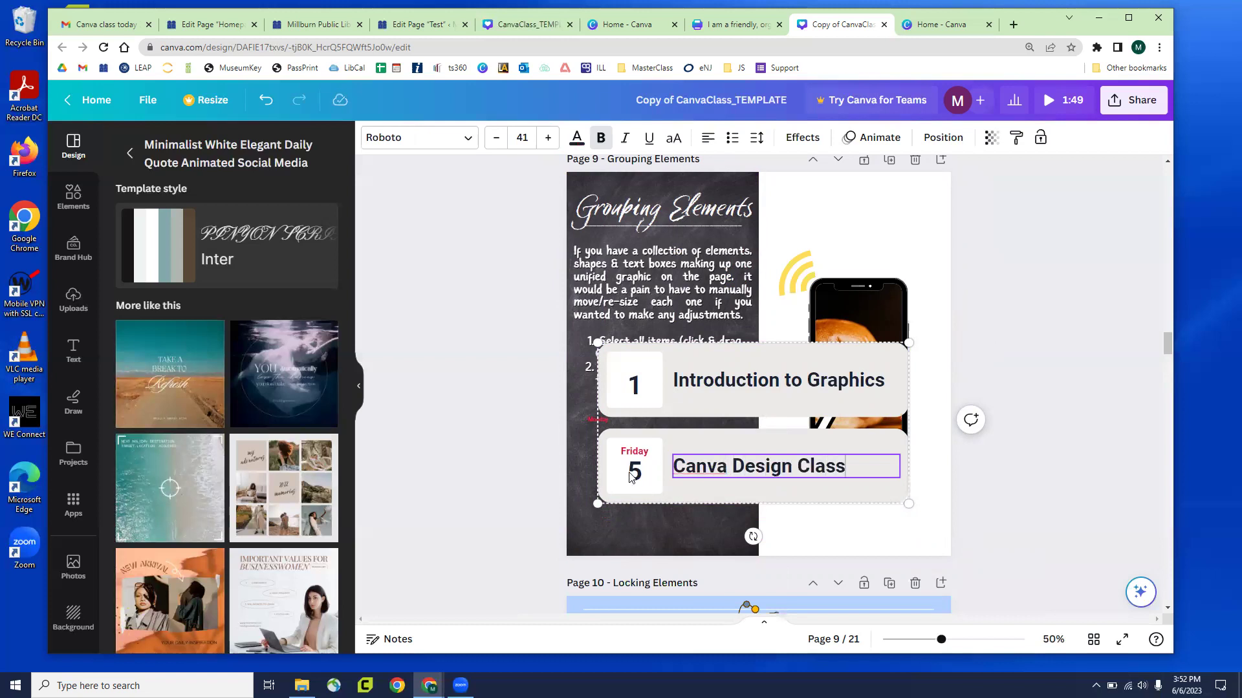
double_click(634, 474)
text(6)
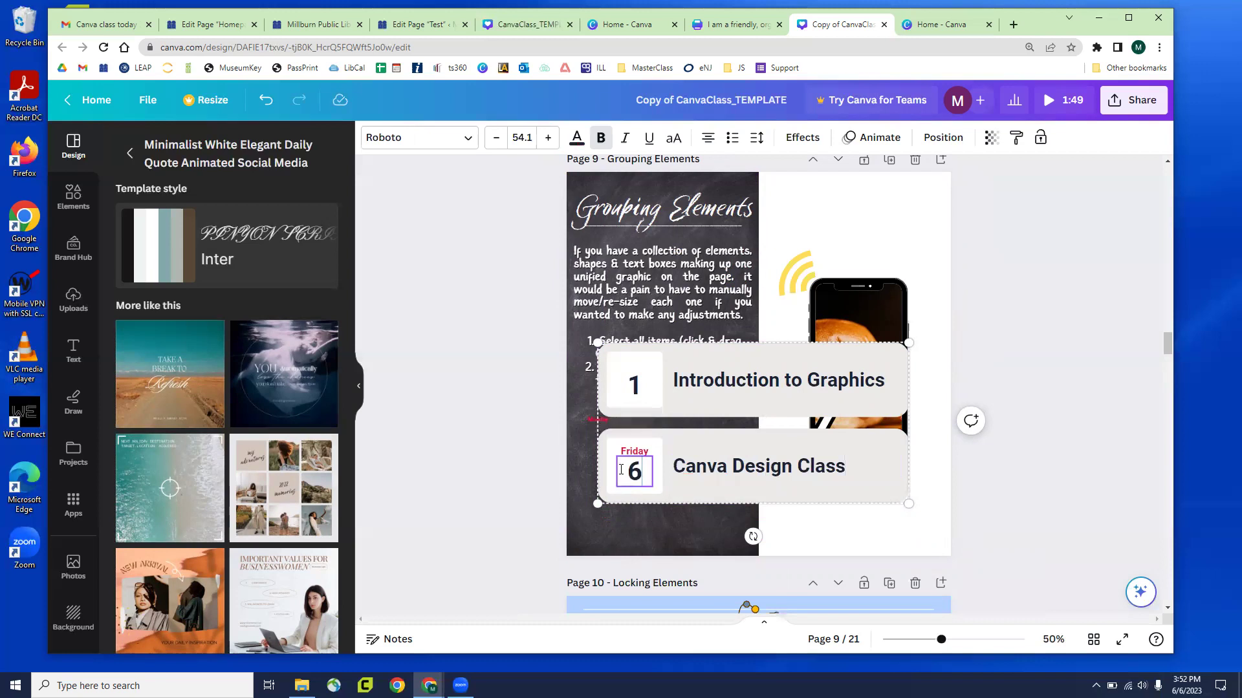
click(680, 405)
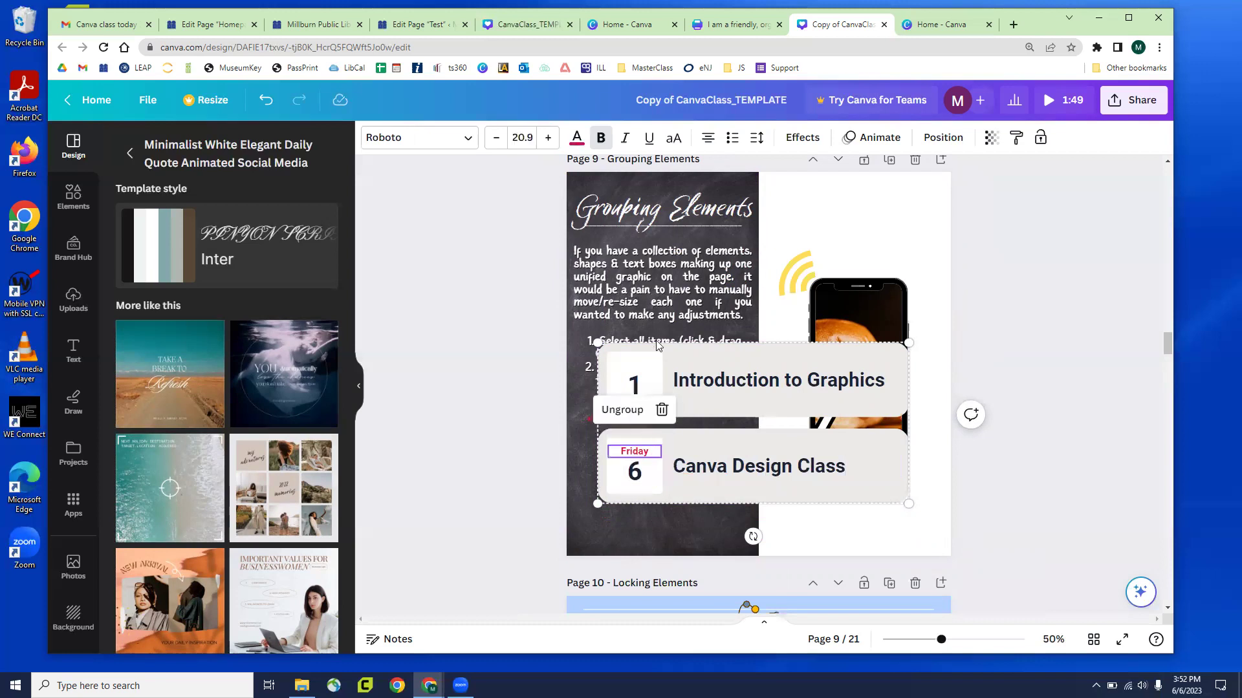
Fill the first card's date box with lavender from the document colours
click(653, 366)
mouse_move(654, 367)
mouse_down()
mouse_move(689, 361)
mouse_move(651, 366)
mouse_up()
click(374, 138)
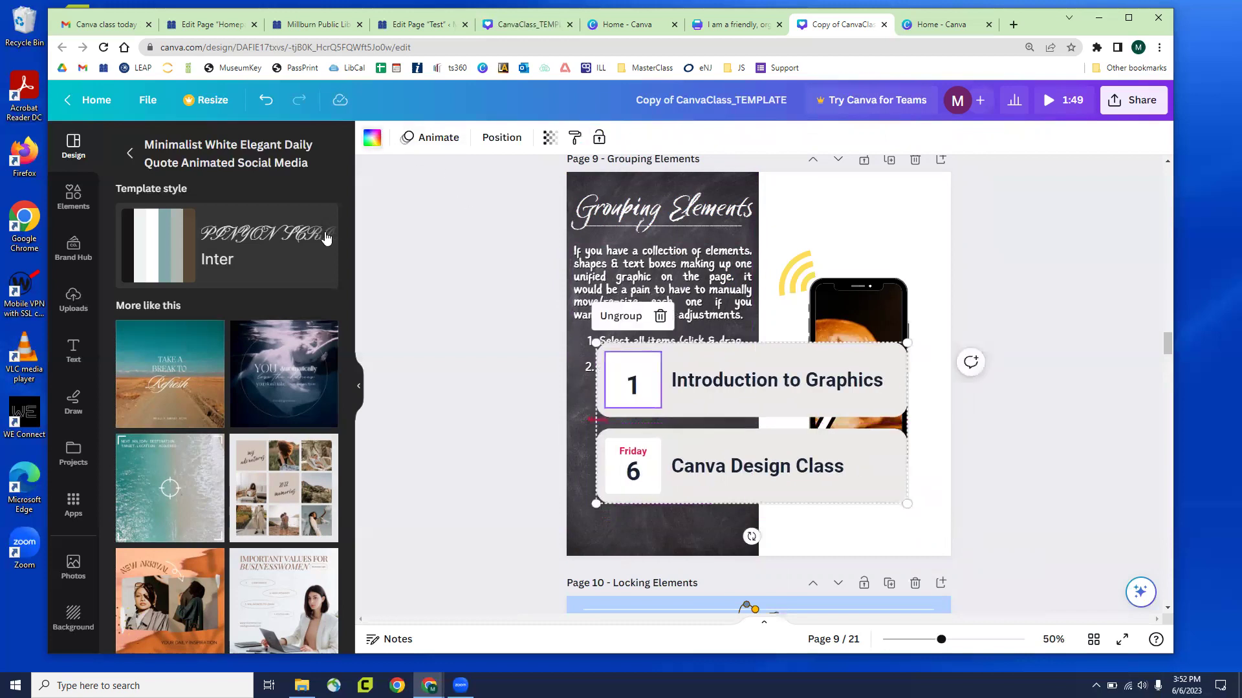
click(207, 377)
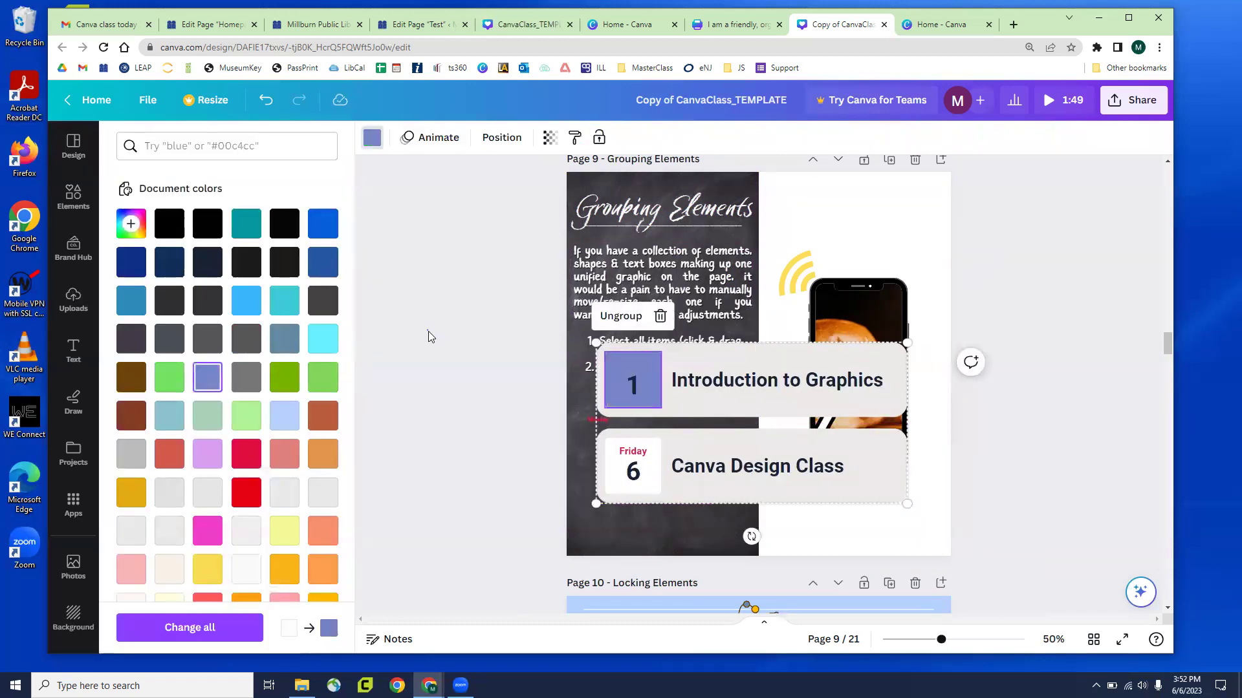
key(Escape)
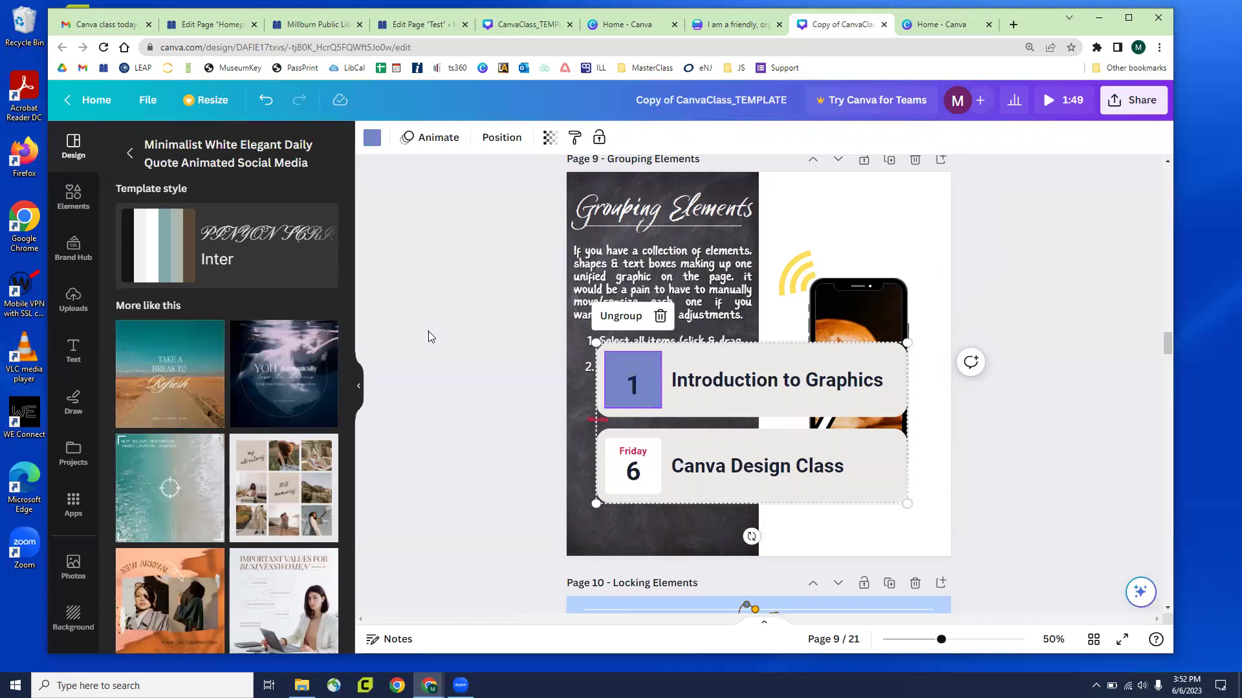
key(Escape)
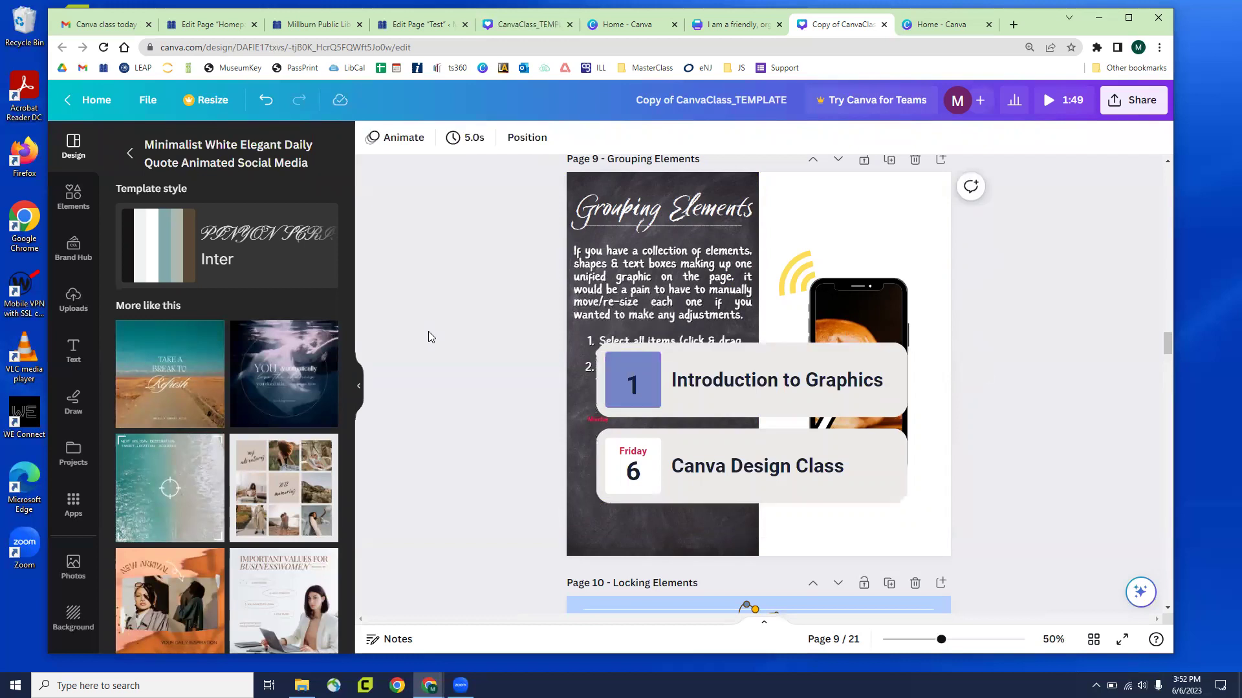
Reselect the date box behind the 1, then scroll through the deck back to Page 8
click(687, 436)
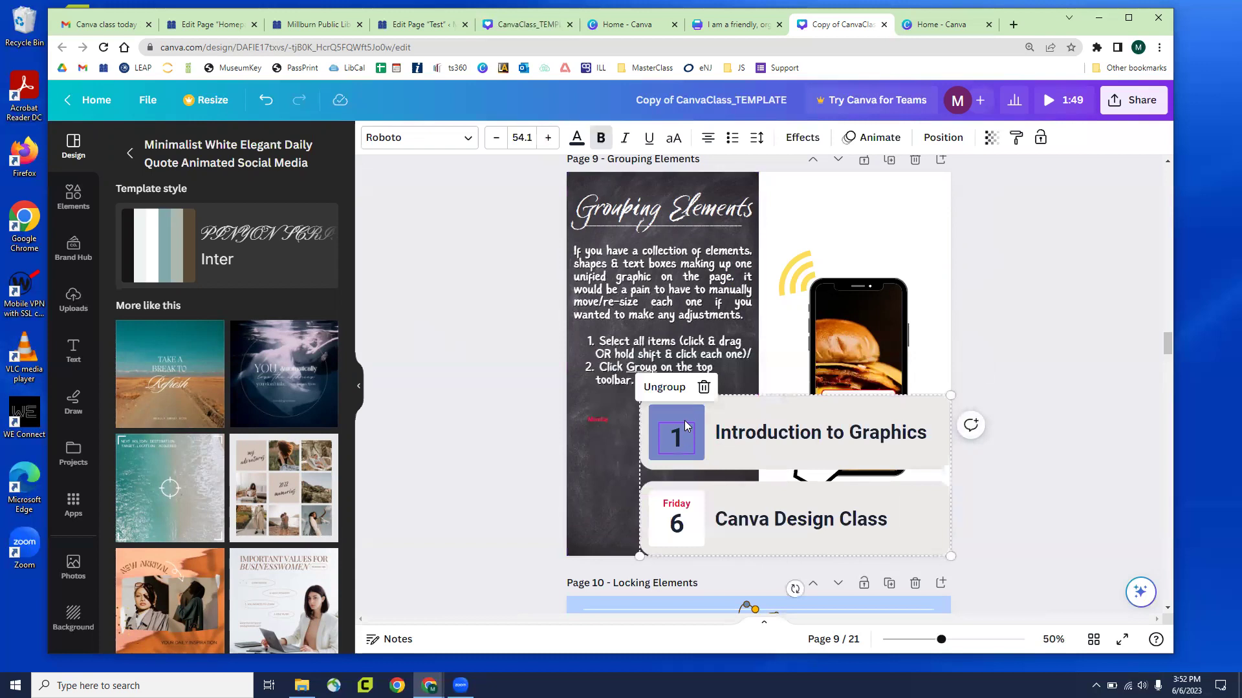
click(688, 412)
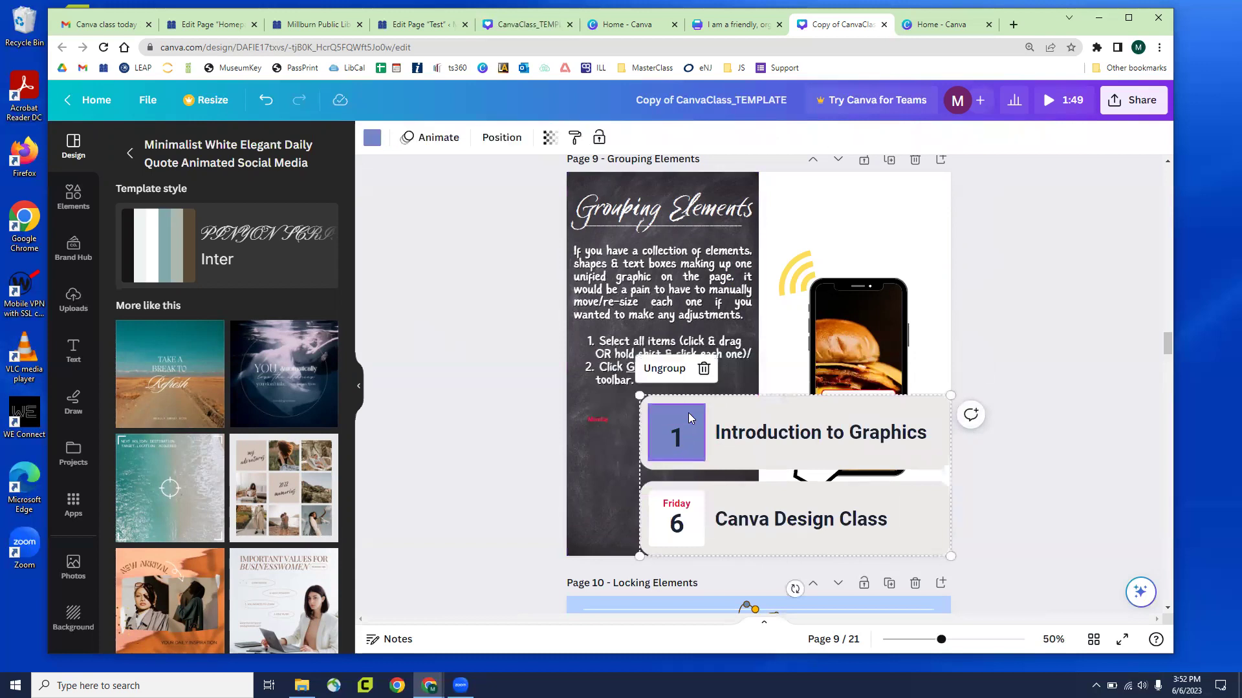
scroll(549, 306, down, 3)
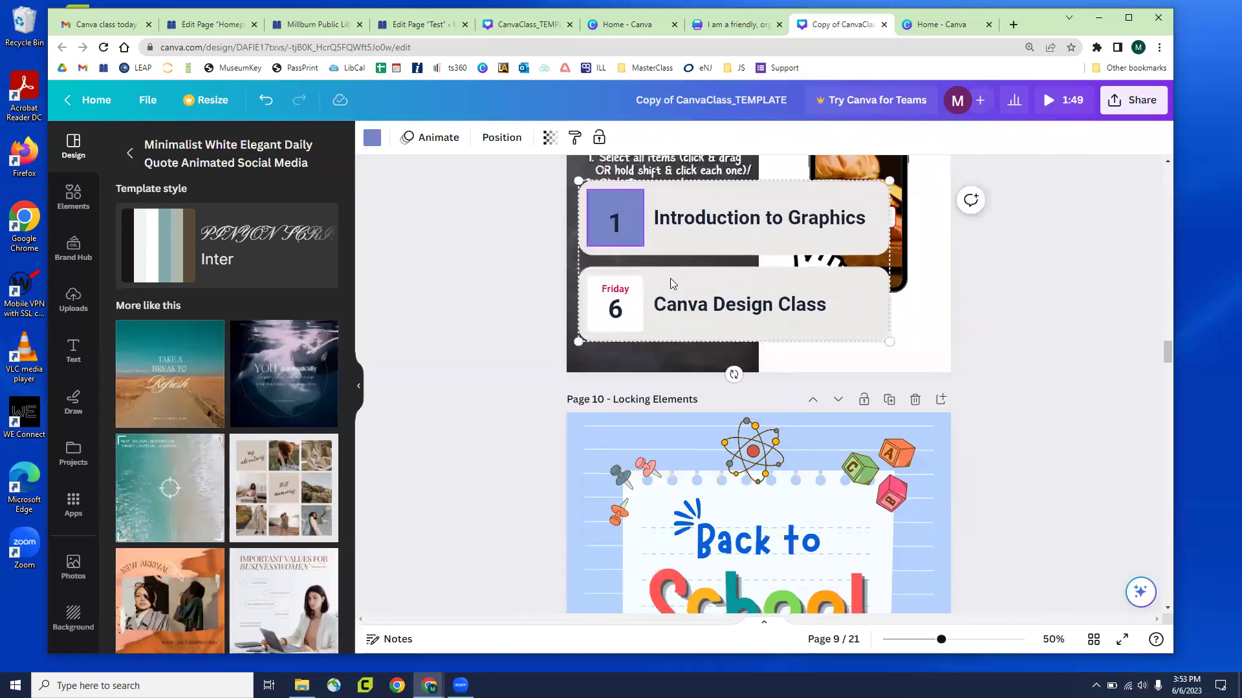
scroll(670, 279, down, 4)
scroll(686, 285, down, 7)
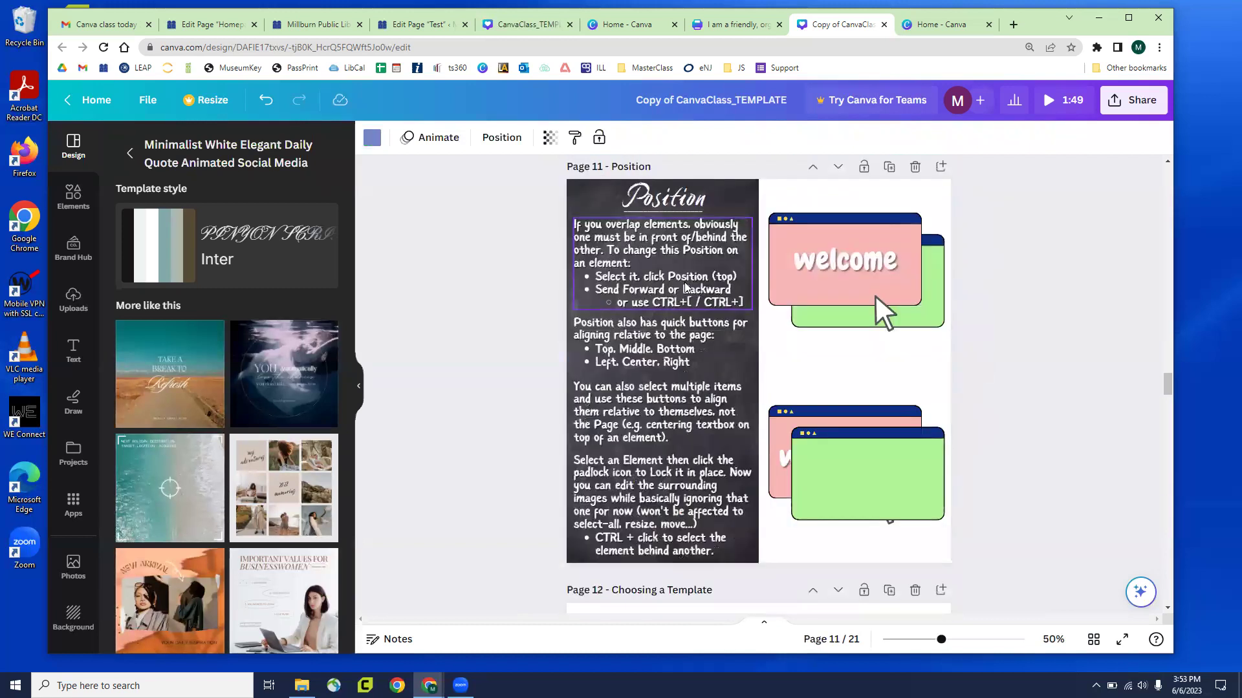
scroll(686, 282, up, 2)
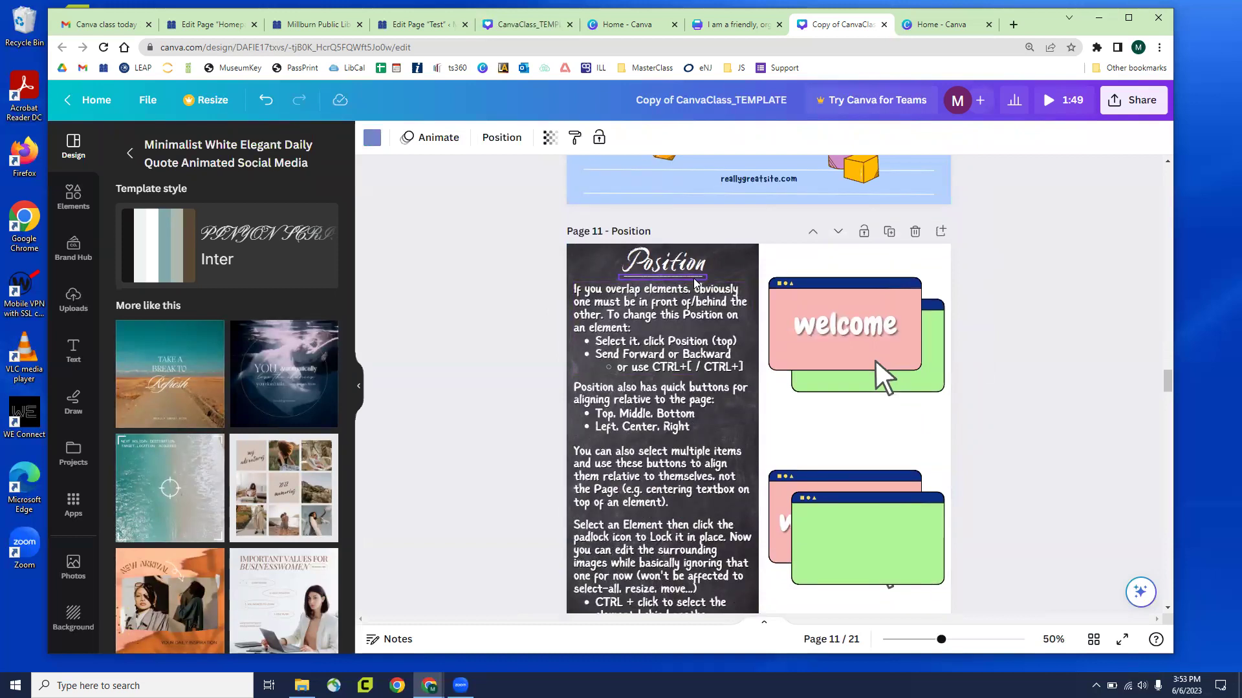
scroll(808, 311, up, 5)
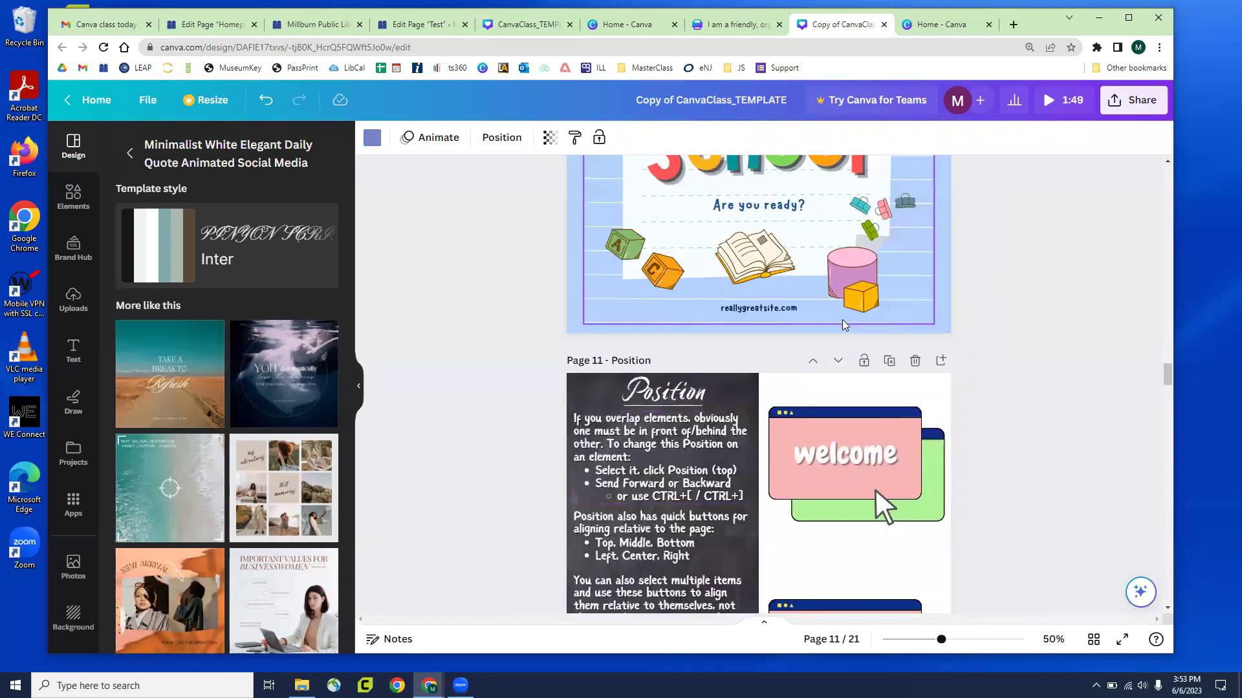
scroll(842, 321, up, 10)
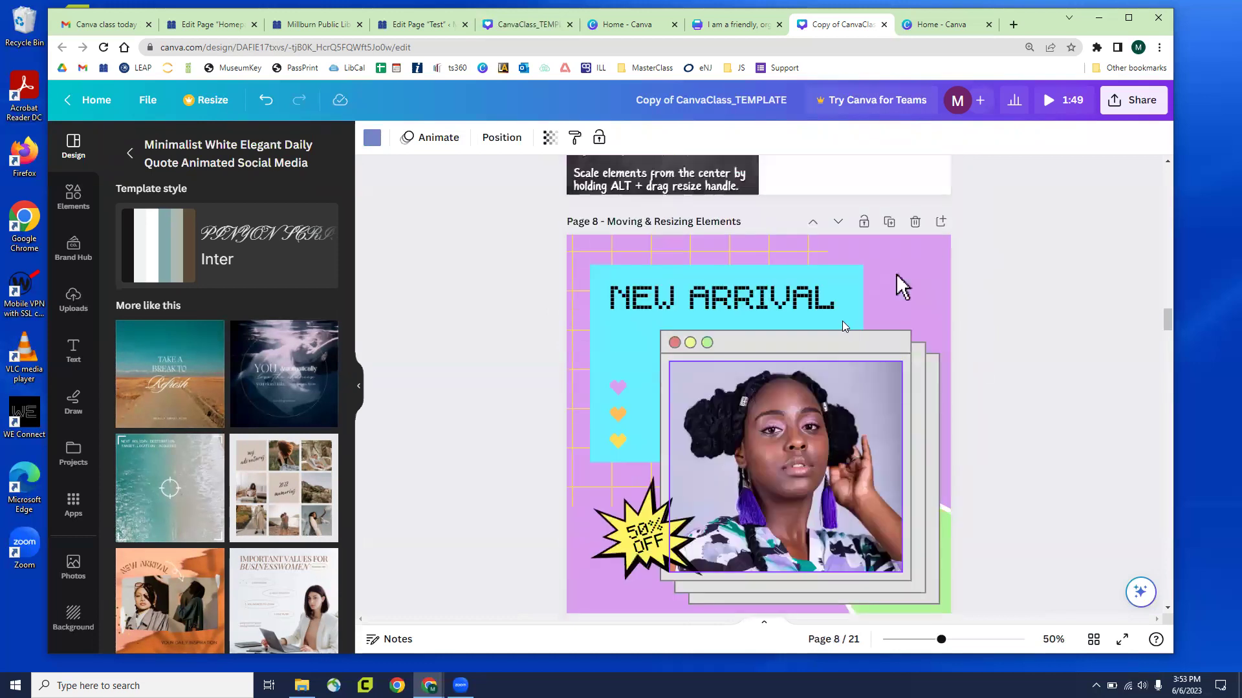
Move the small hearts on Page 8 beside the photo frame's top-right edge
click(618, 386)
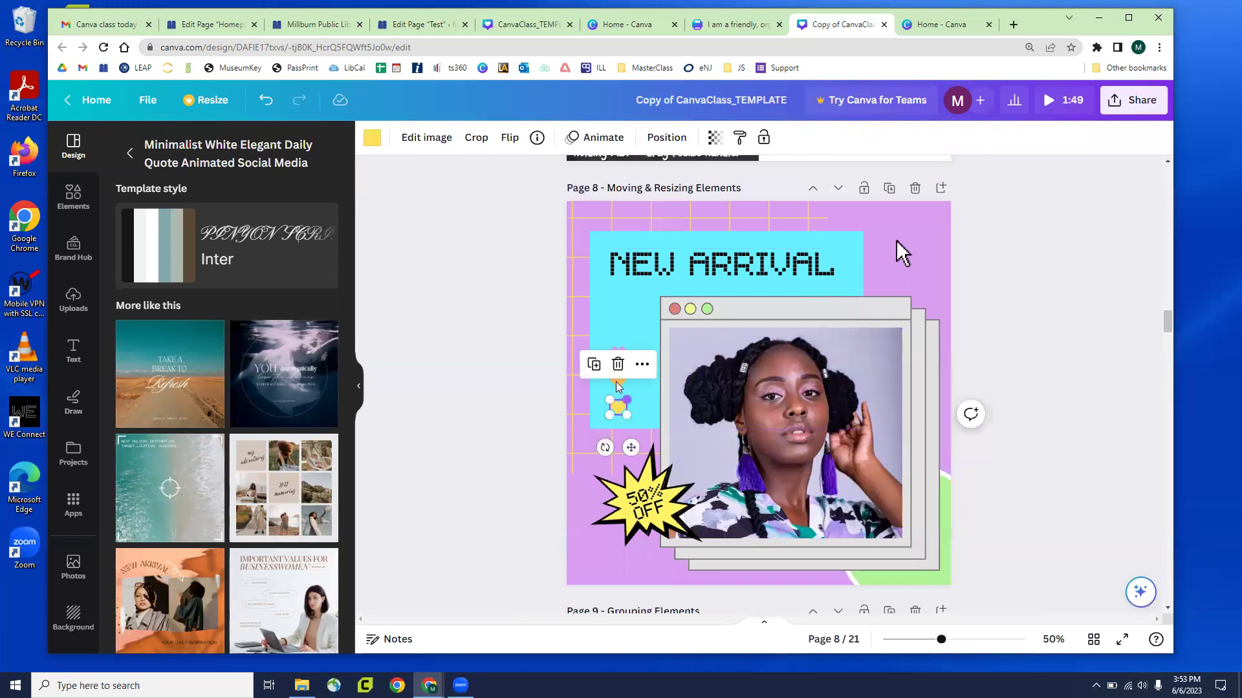
shift+click(618, 381)
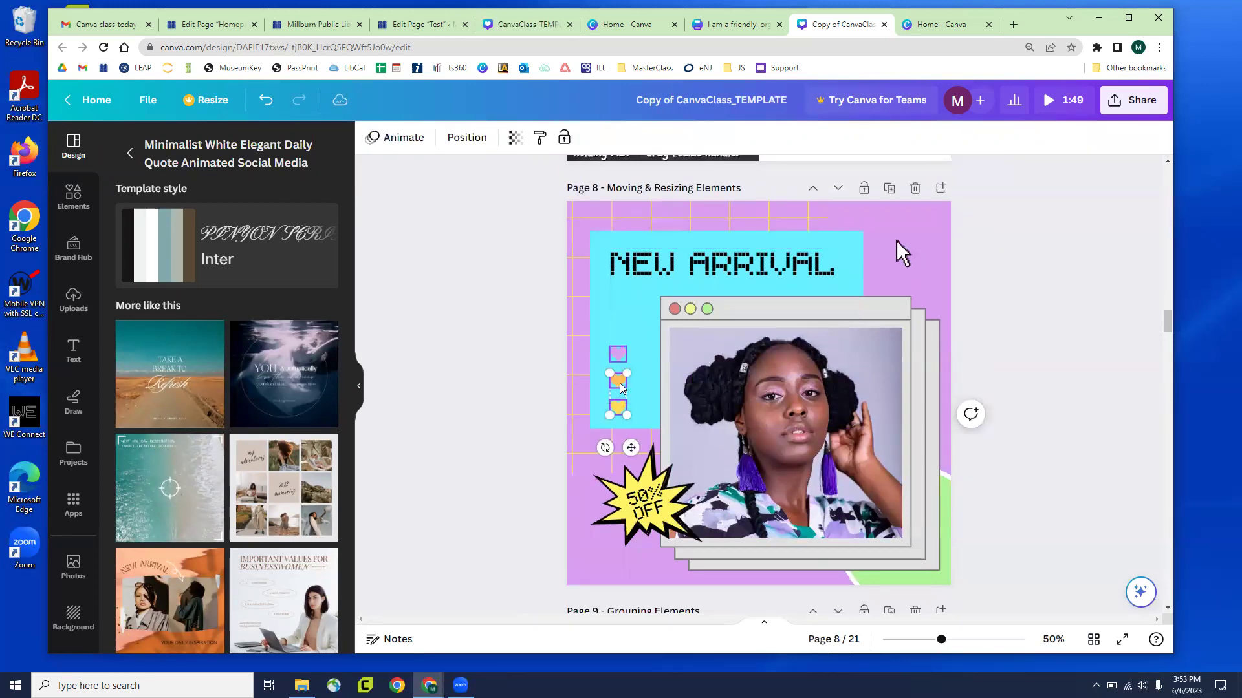
drag(667, 379, 838, 321)
click(613, 375)
Scroll down to Page 11 Position and clear the selection
scroll(614, 378, down, 10)
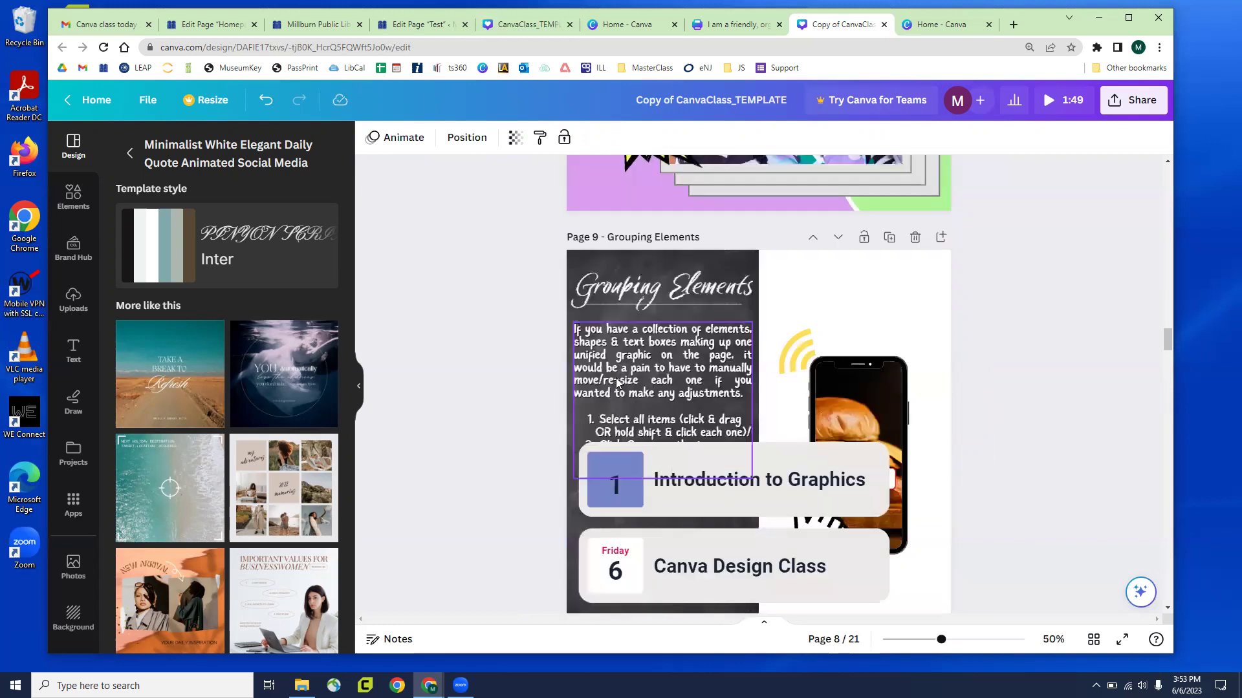
scroll(612, 381, down, 10)
scroll(611, 380, up, 3)
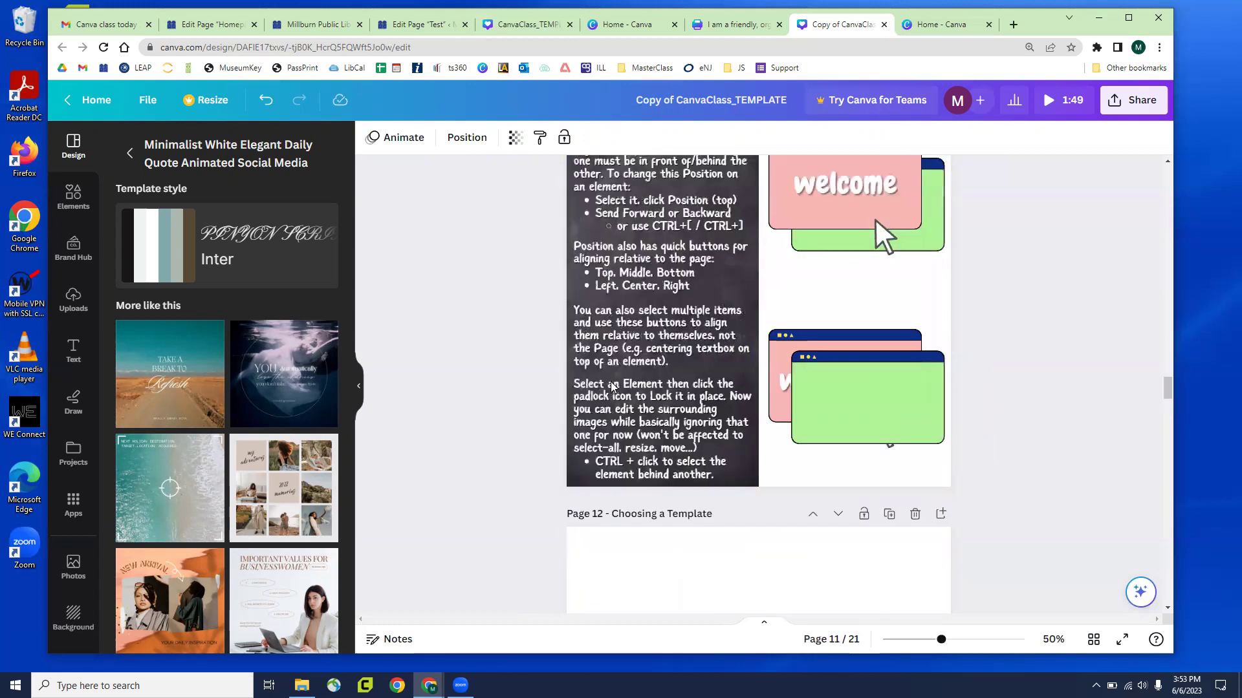
click(1005, 230)
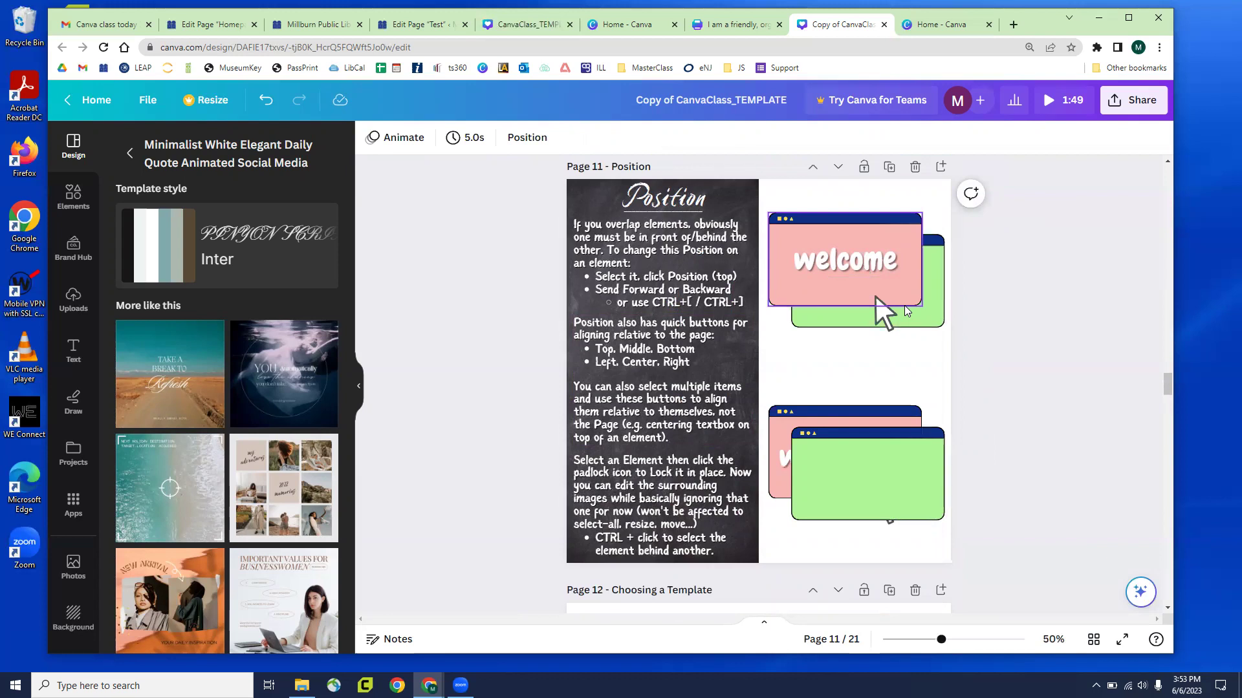
click(877, 309)
click(883, 301)
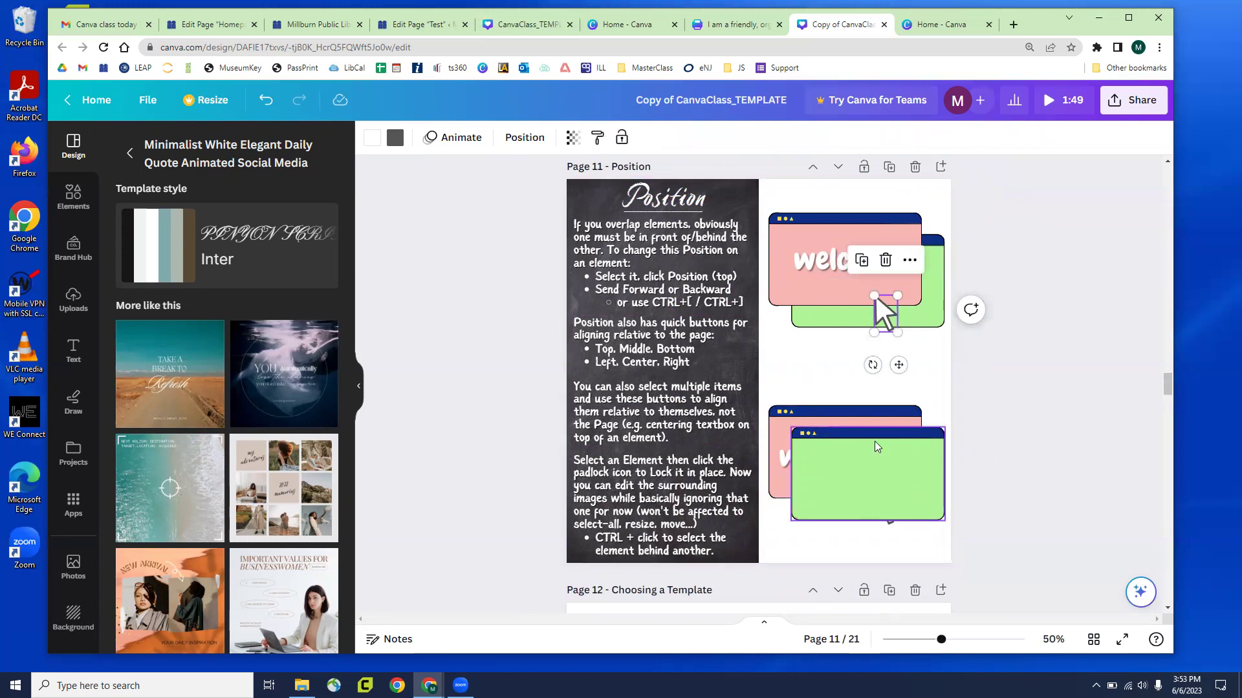
click(881, 421)
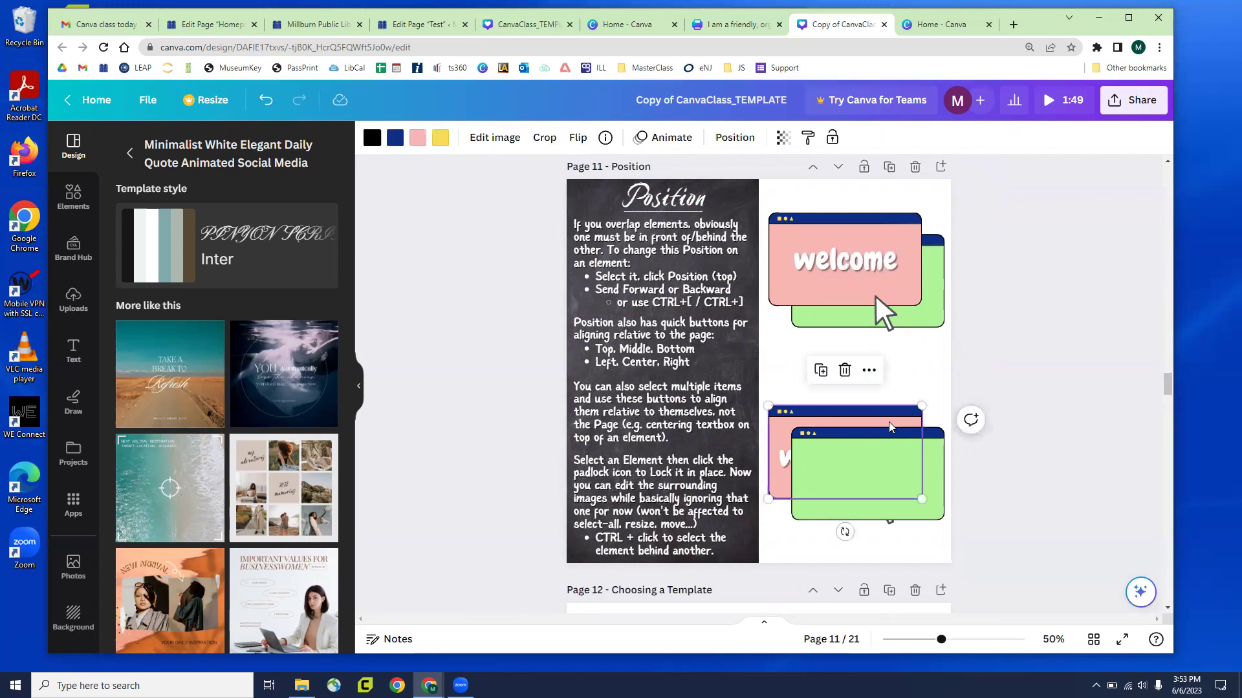
mouse_move(915, 432)
mouse_down()
mouse_move(992, 431)
mouse_move(969, 414)
mouse_move(880, 439)
mouse_move(895, 422)
mouse_up()
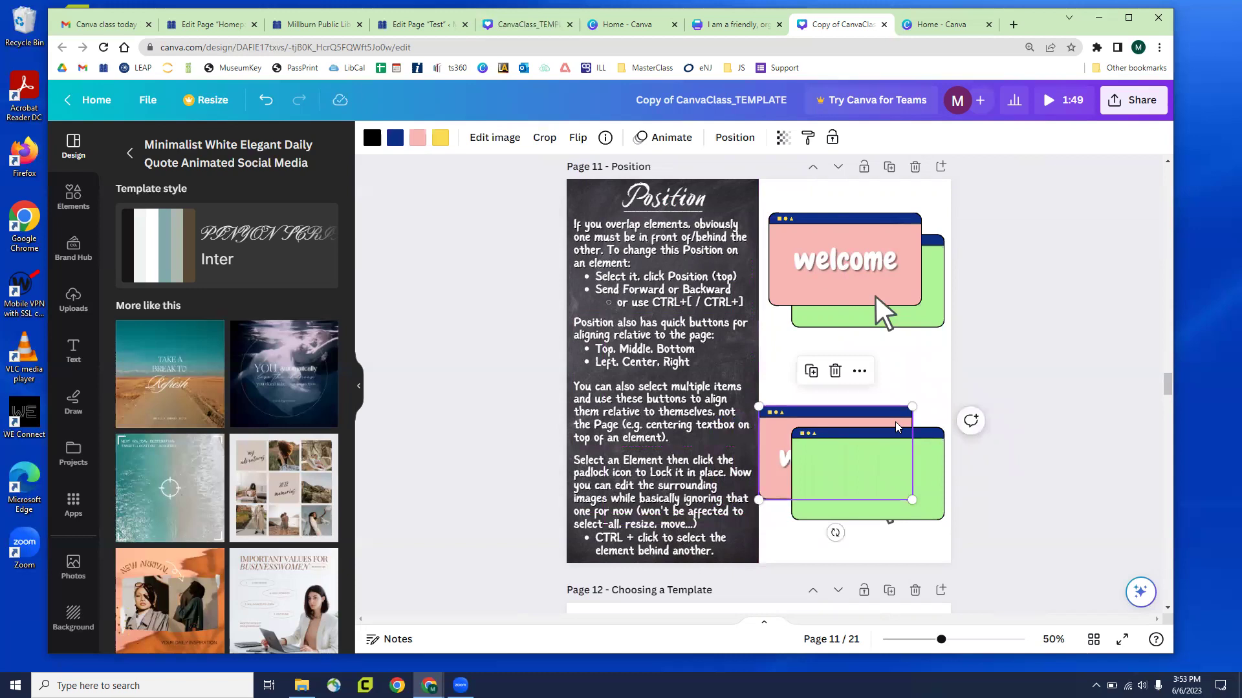
key(ctrl+z)
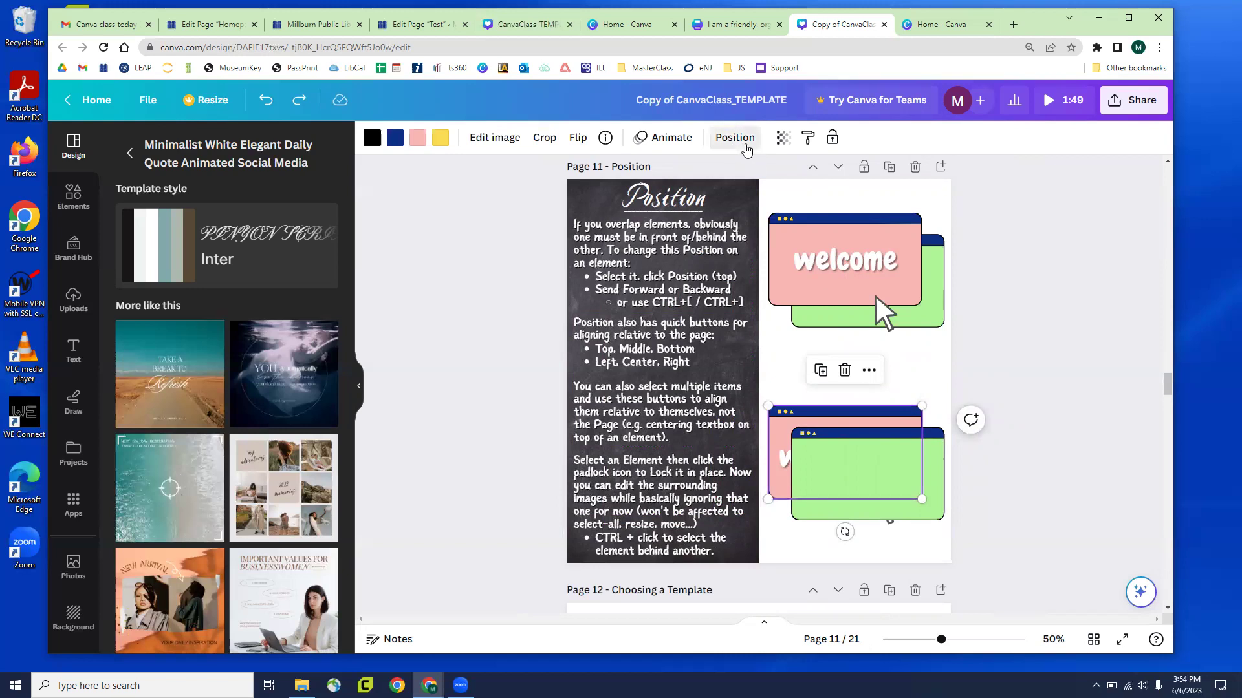
Try the layering options on the pink window, ending with it in front of the green one
click(747, 148)
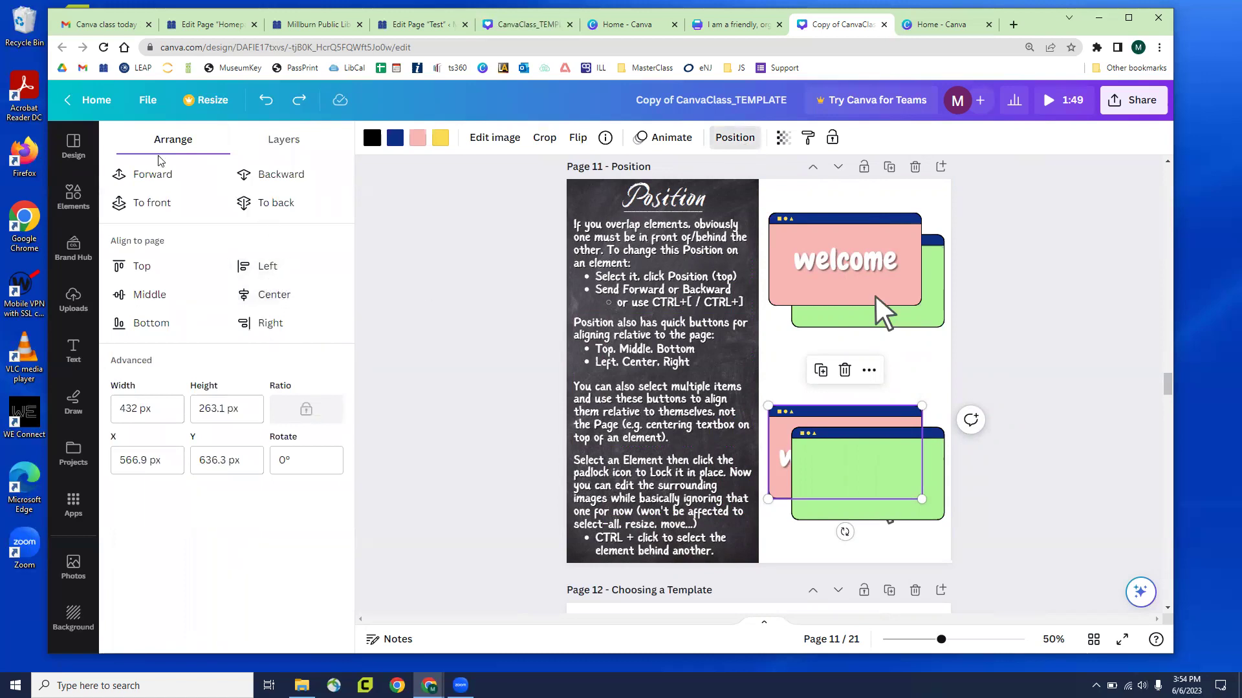
click(180, 187)
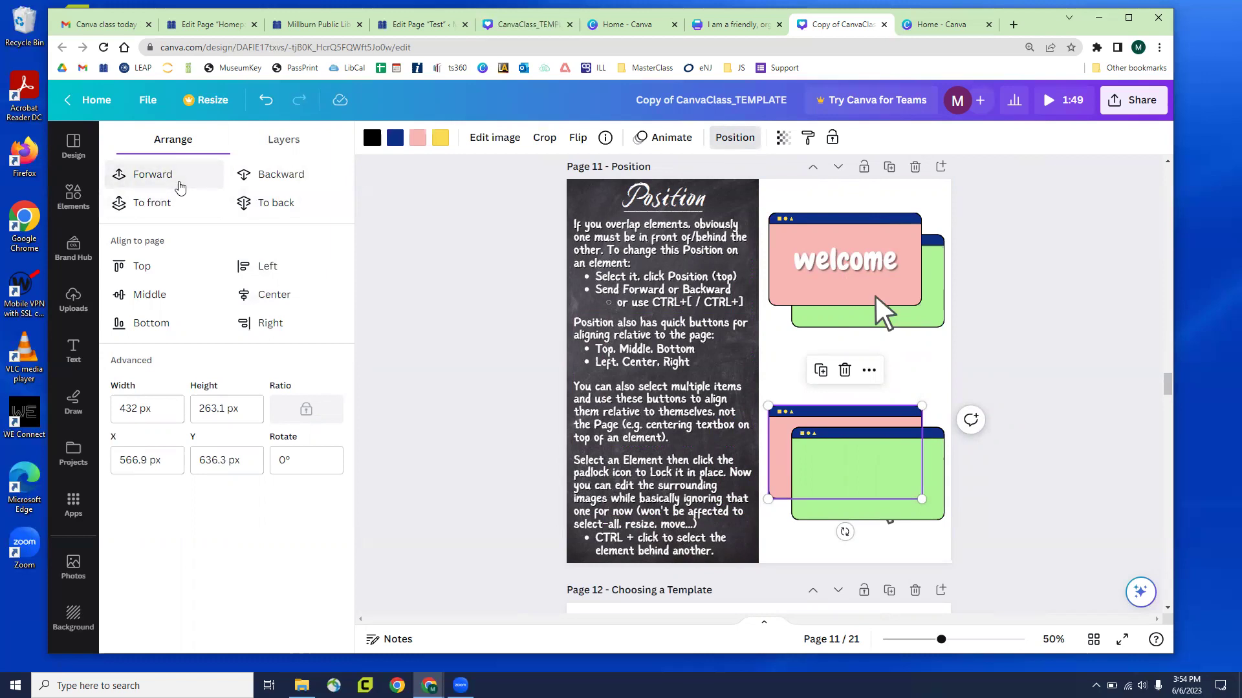
click(180, 187)
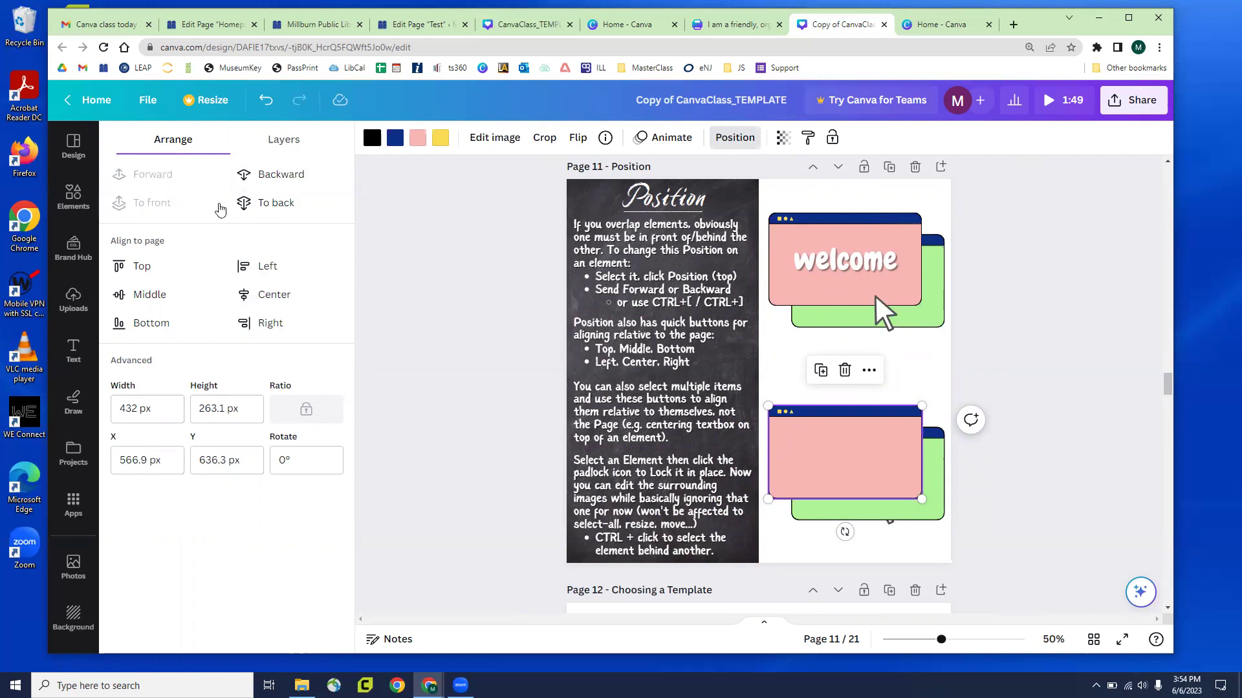
click(283, 181)
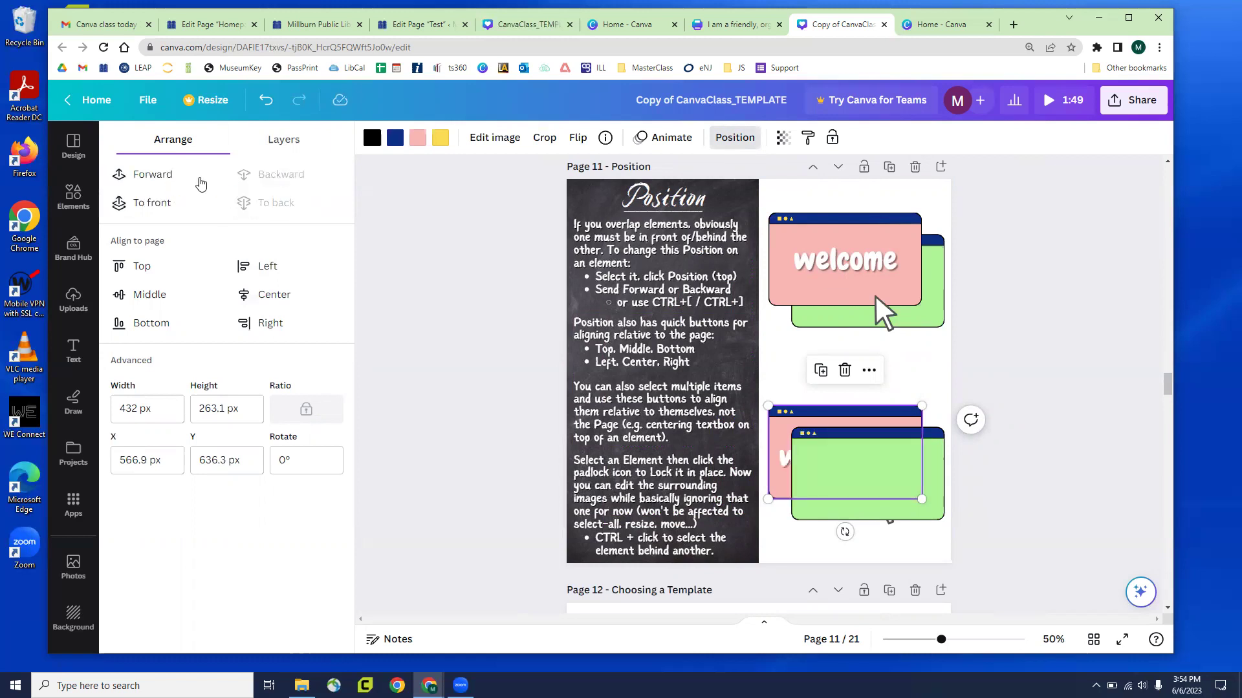
click(165, 205)
click(262, 203)
click(164, 202)
click(423, 292)
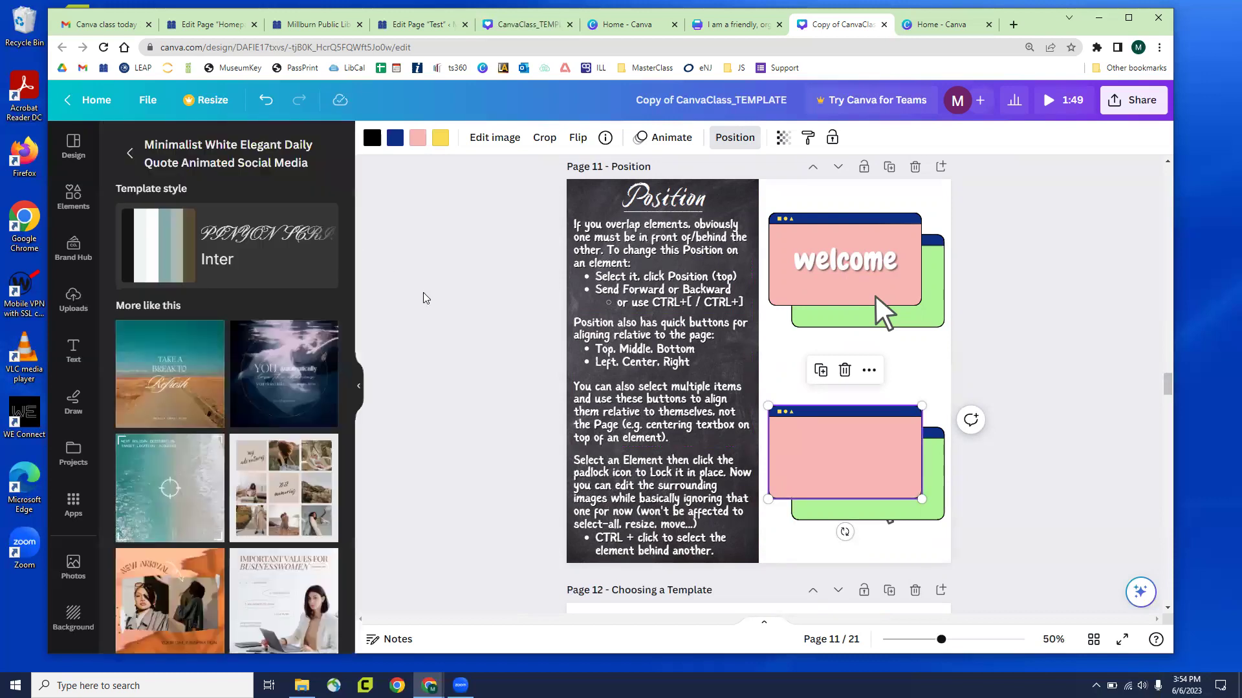
click(1062, 445)
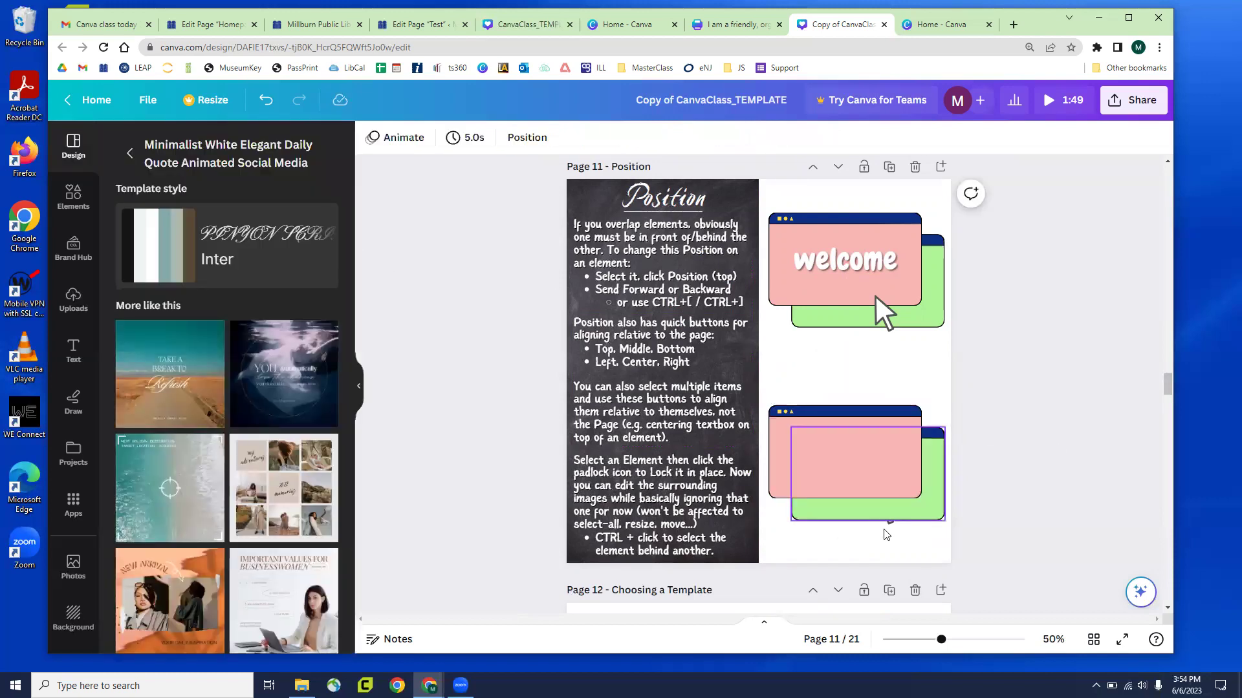
Bring the arrow pointer graphic forward in front of the pink window
click(889, 508)
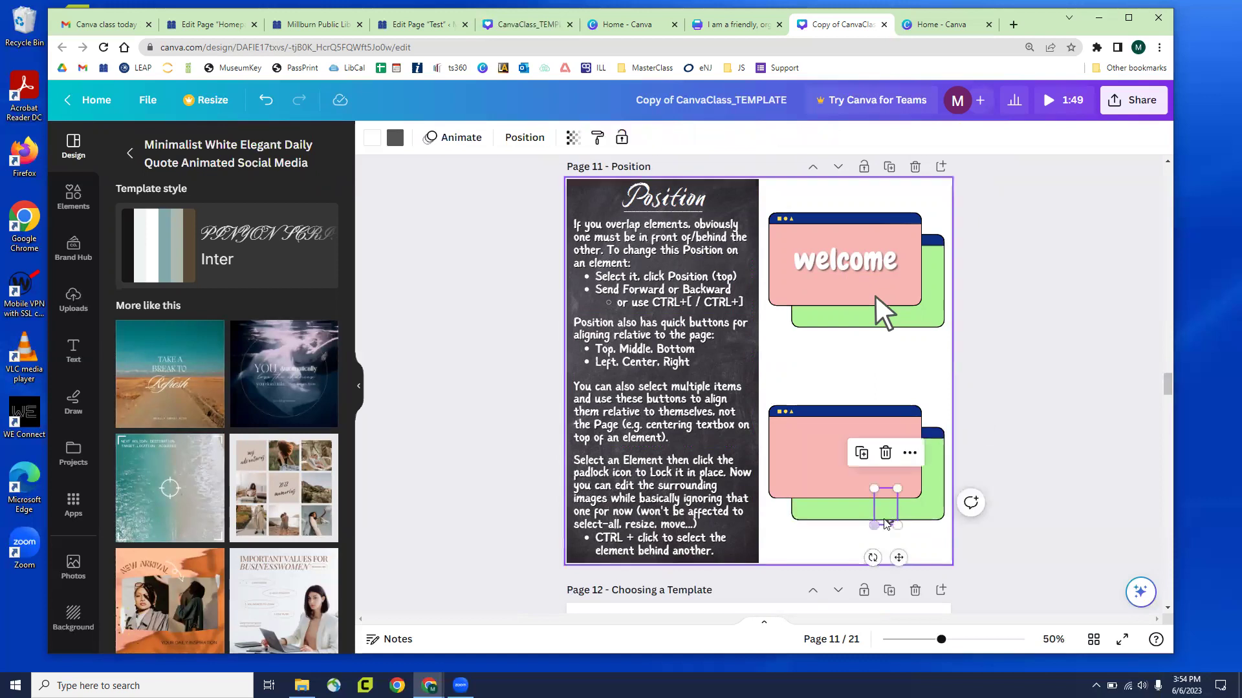
click(1116, 447)
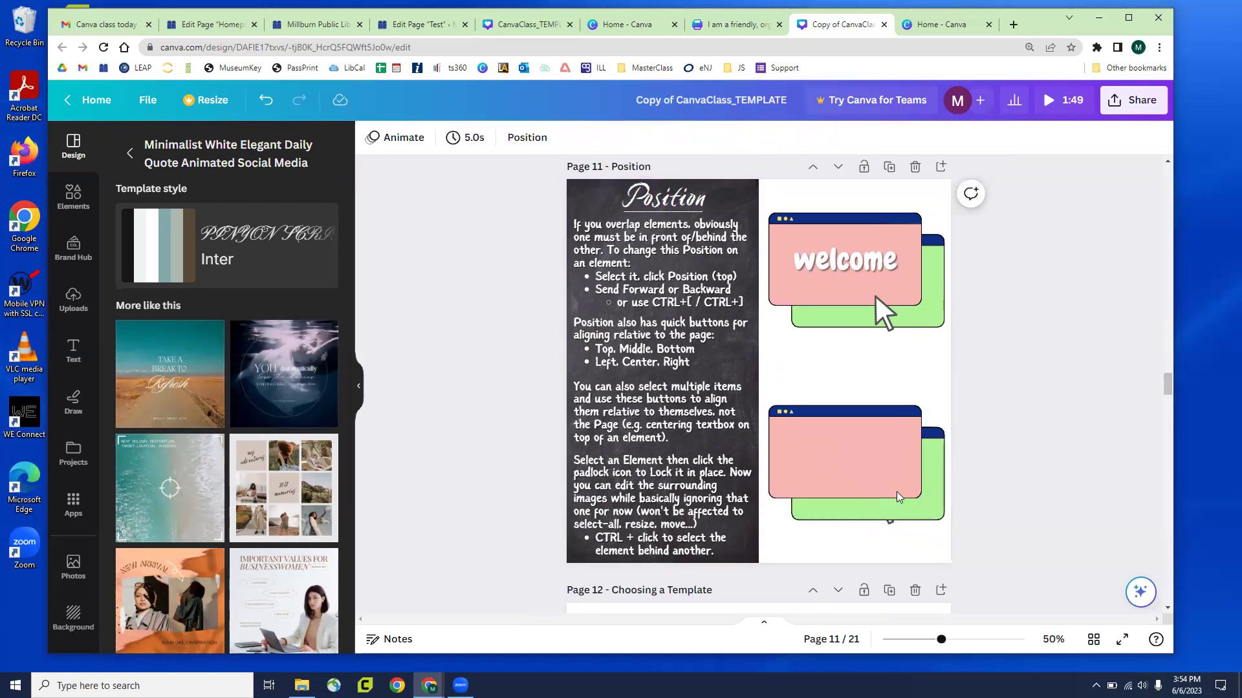
click(889, 525)
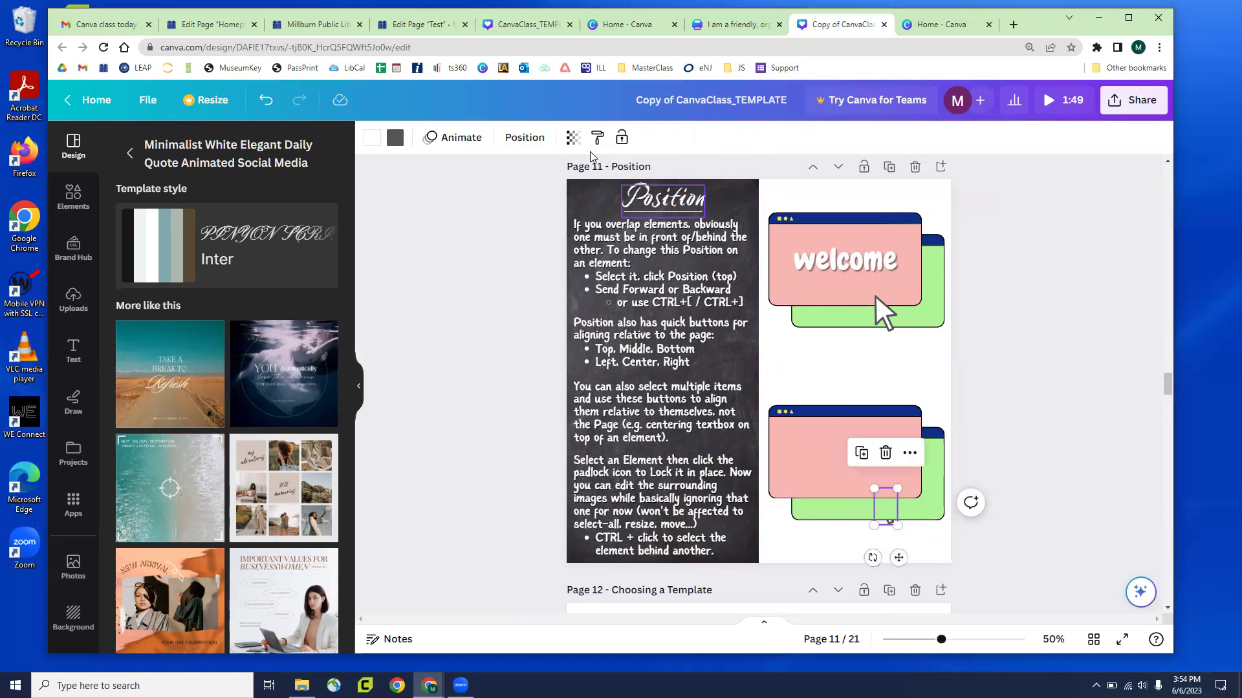
click(522, 138)
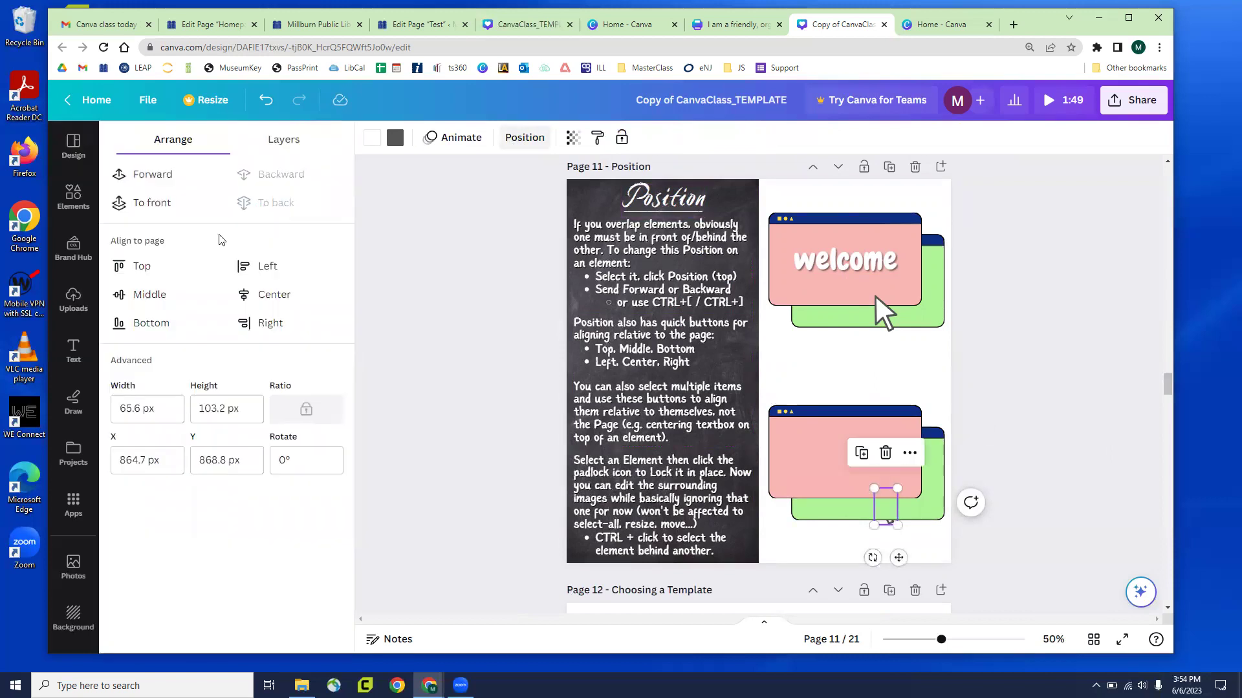
click(154, 174)
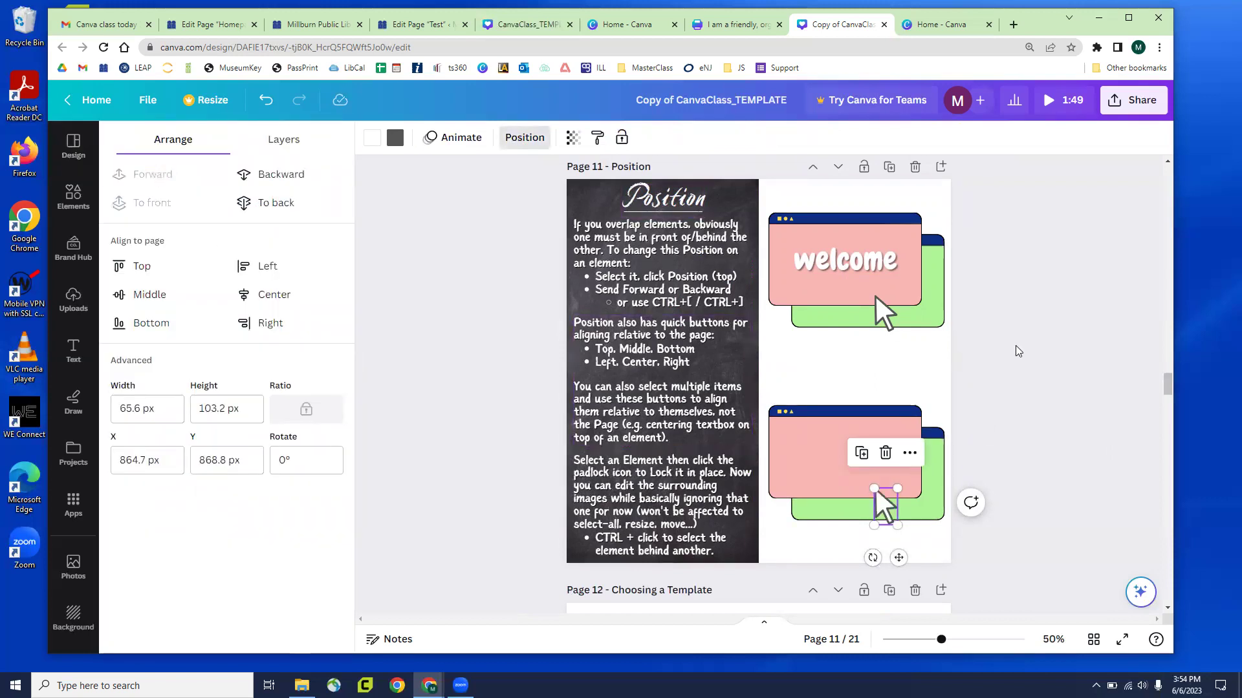
click(1020, 355)
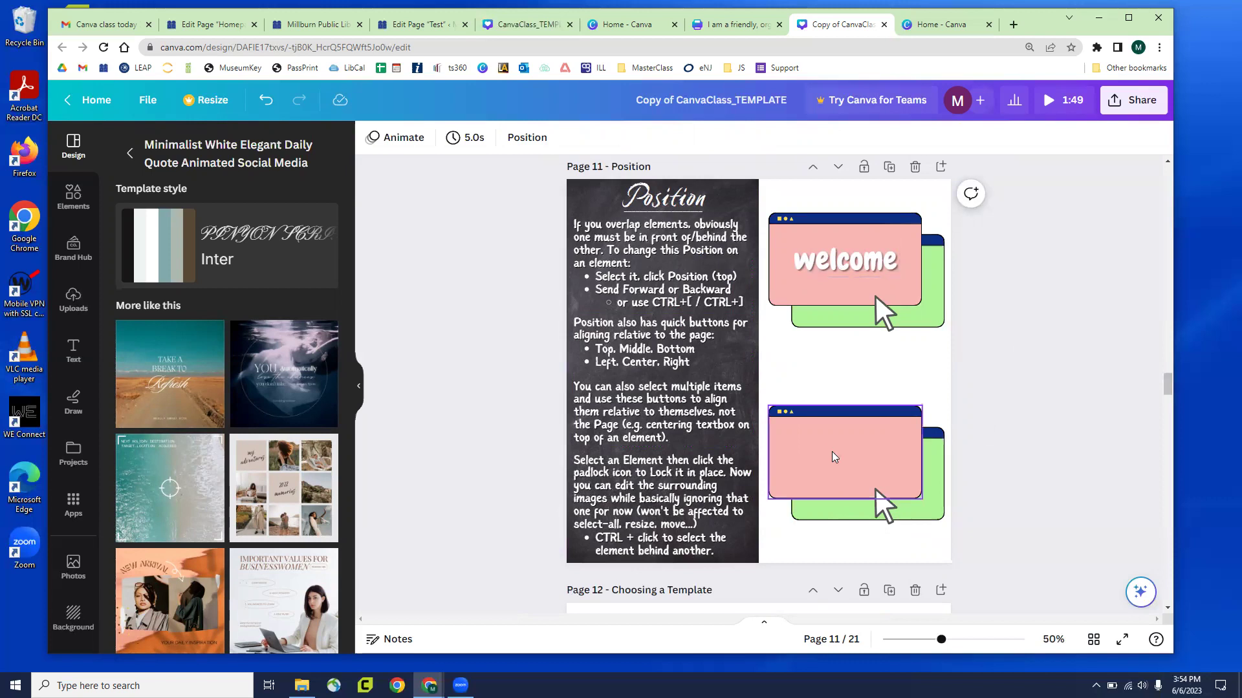
ctrl+click(834, 465)
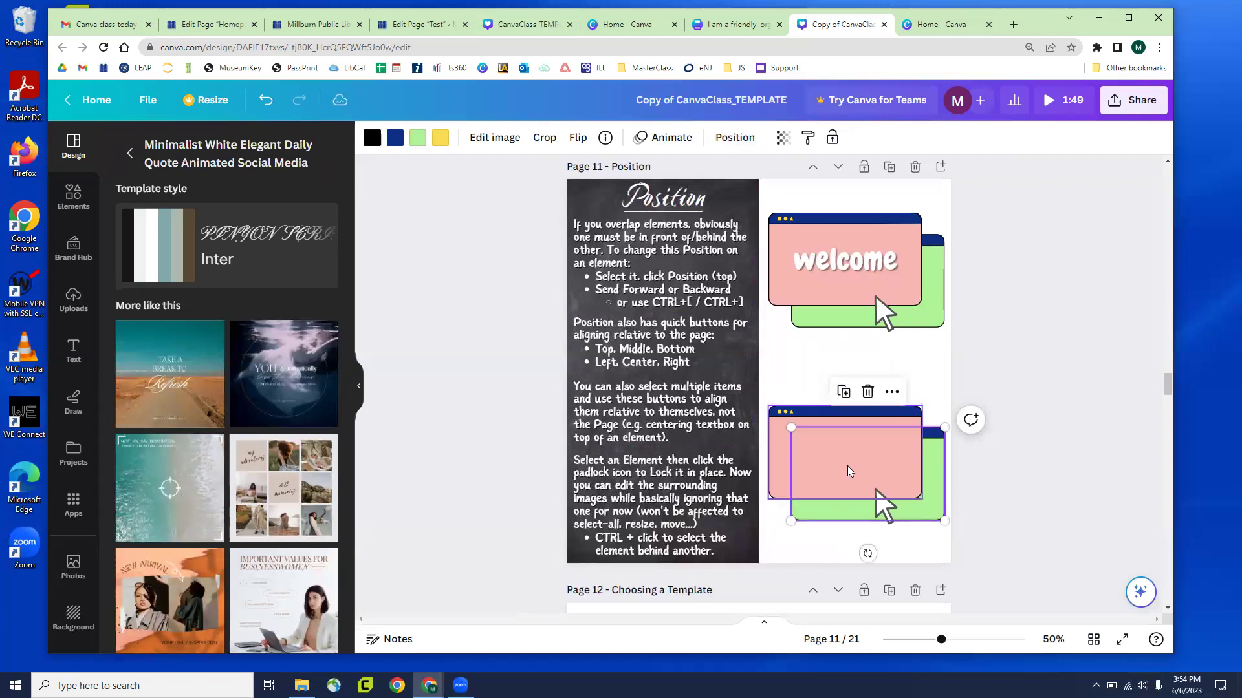
click(841, 465)
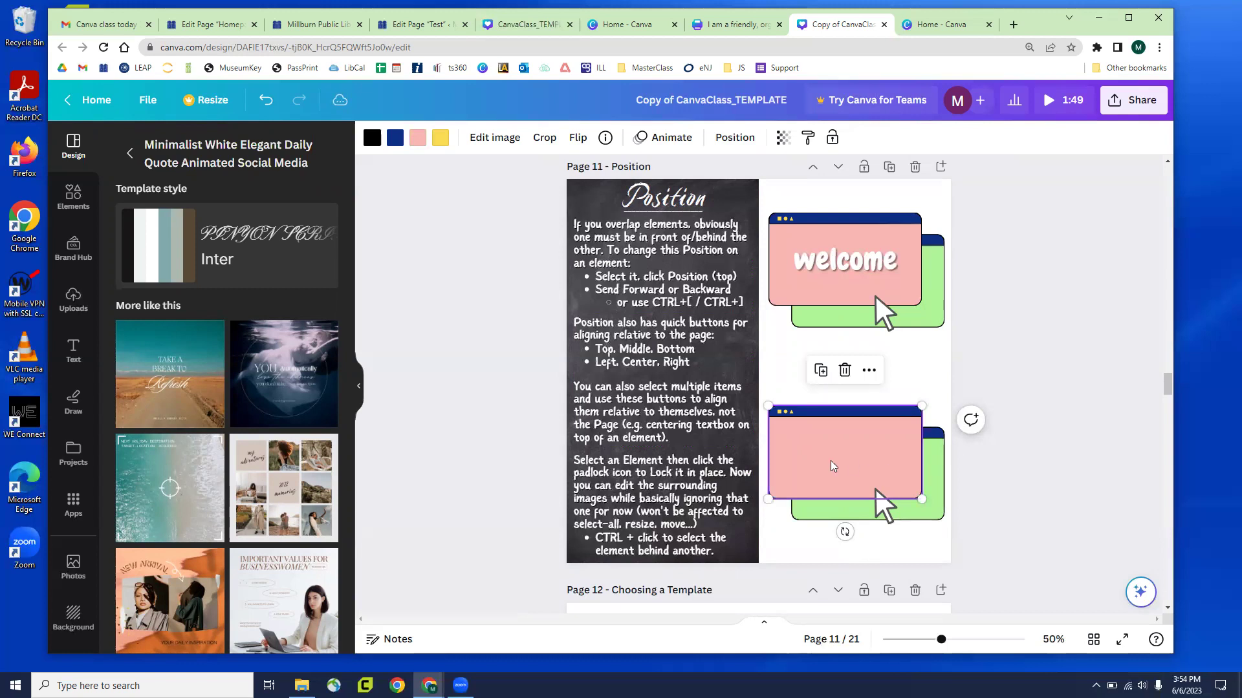
key(Escape)
click(936, 540)
click(832, 460)
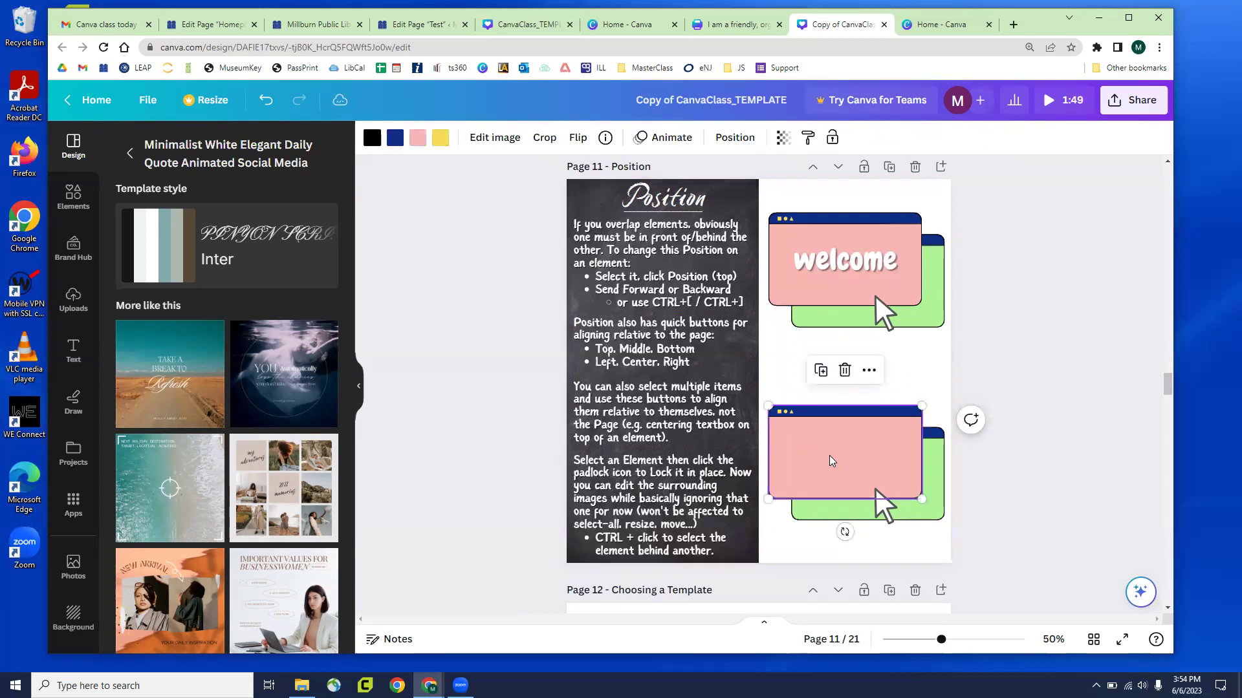
ctrl+click(832, 460)
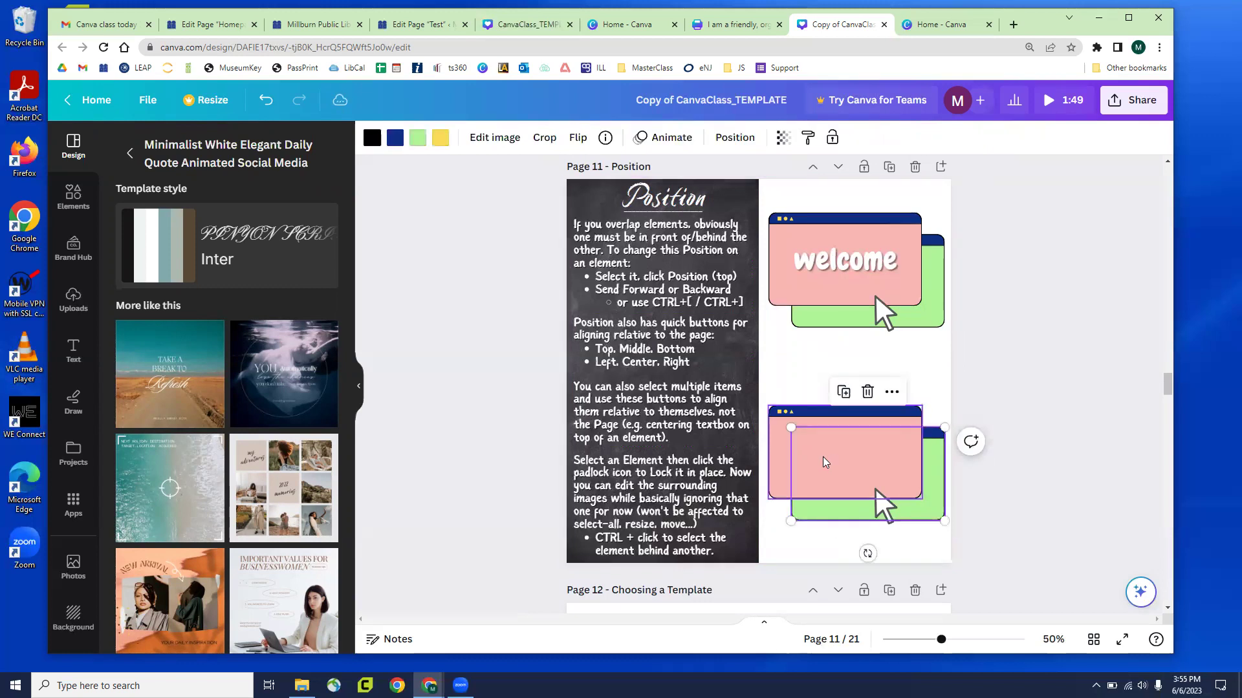
ctrl+click(824, 461)
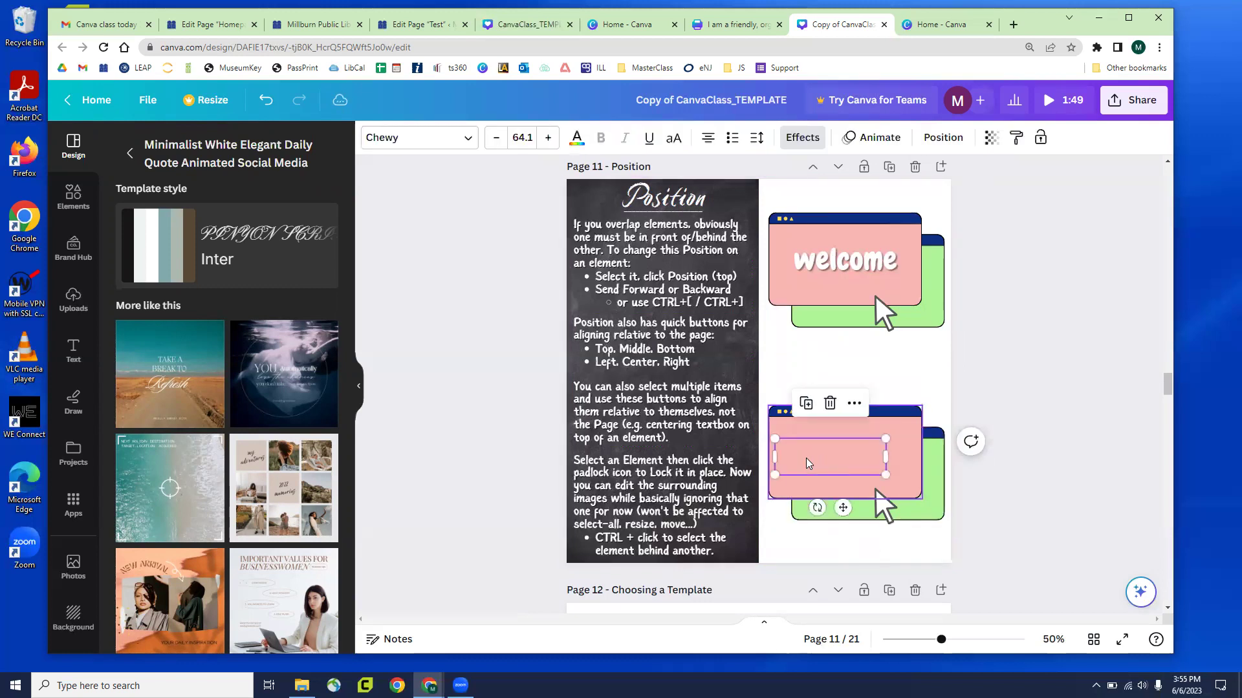
click(652, 566)
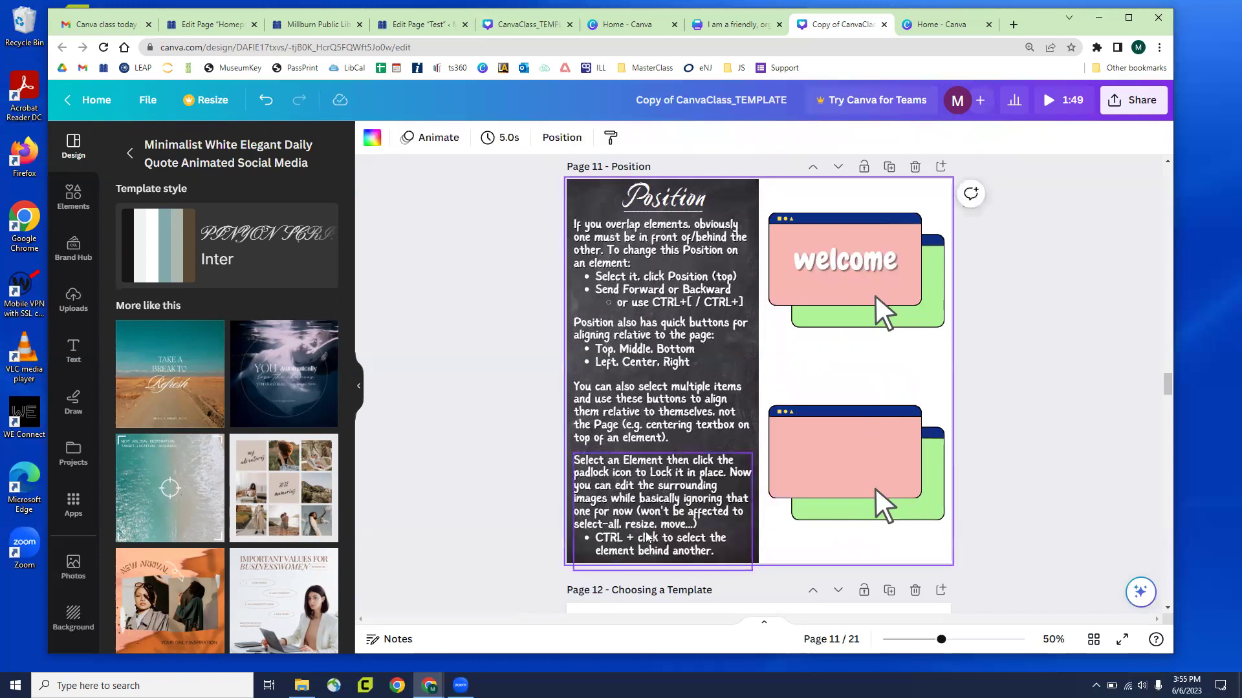
click(1078, 482)
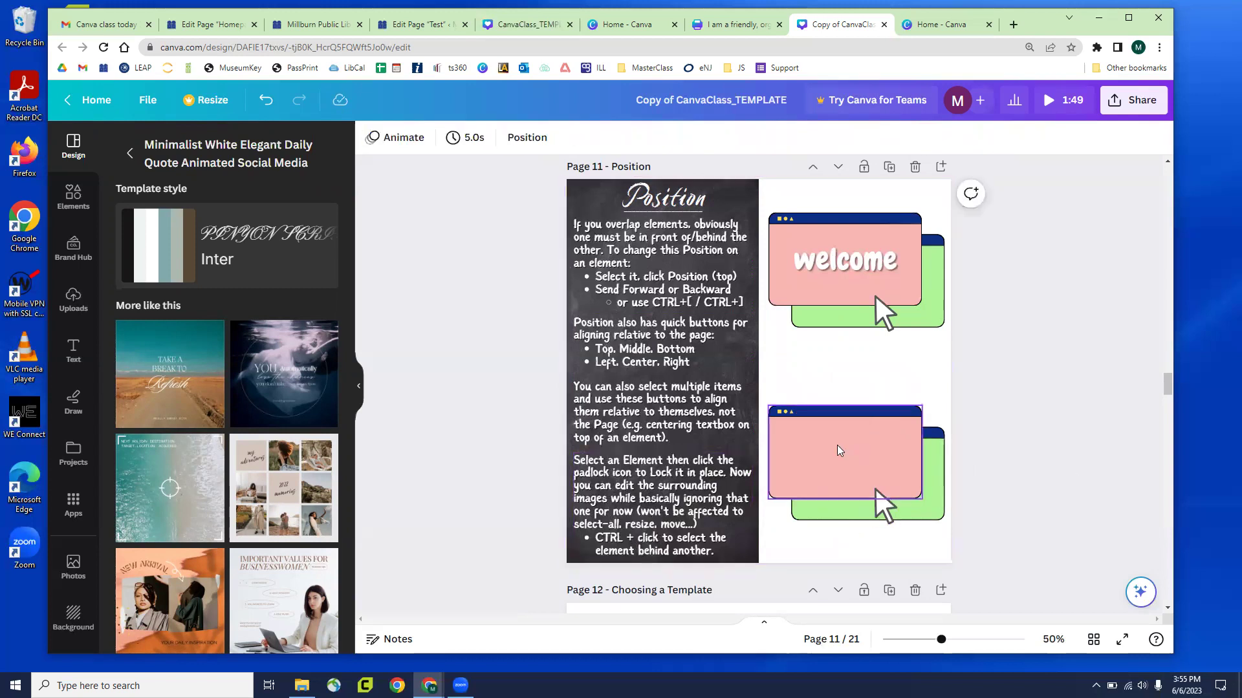
click(838, 469)
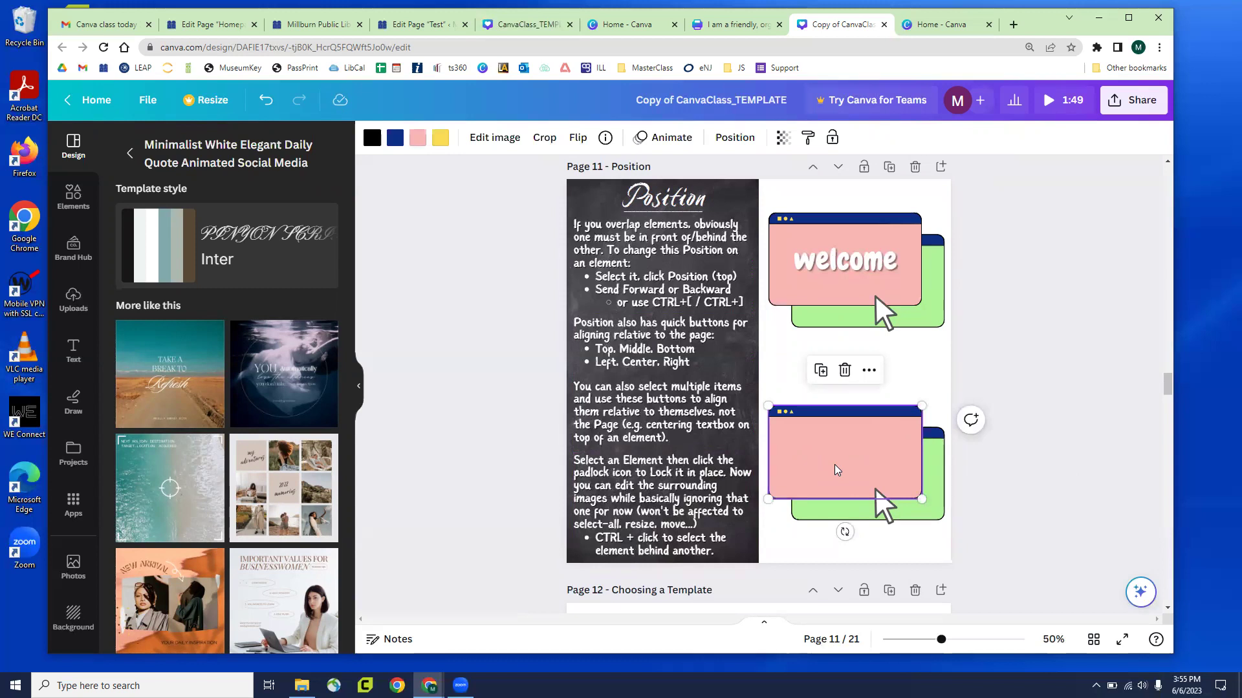
ctrl+click(836, 470)
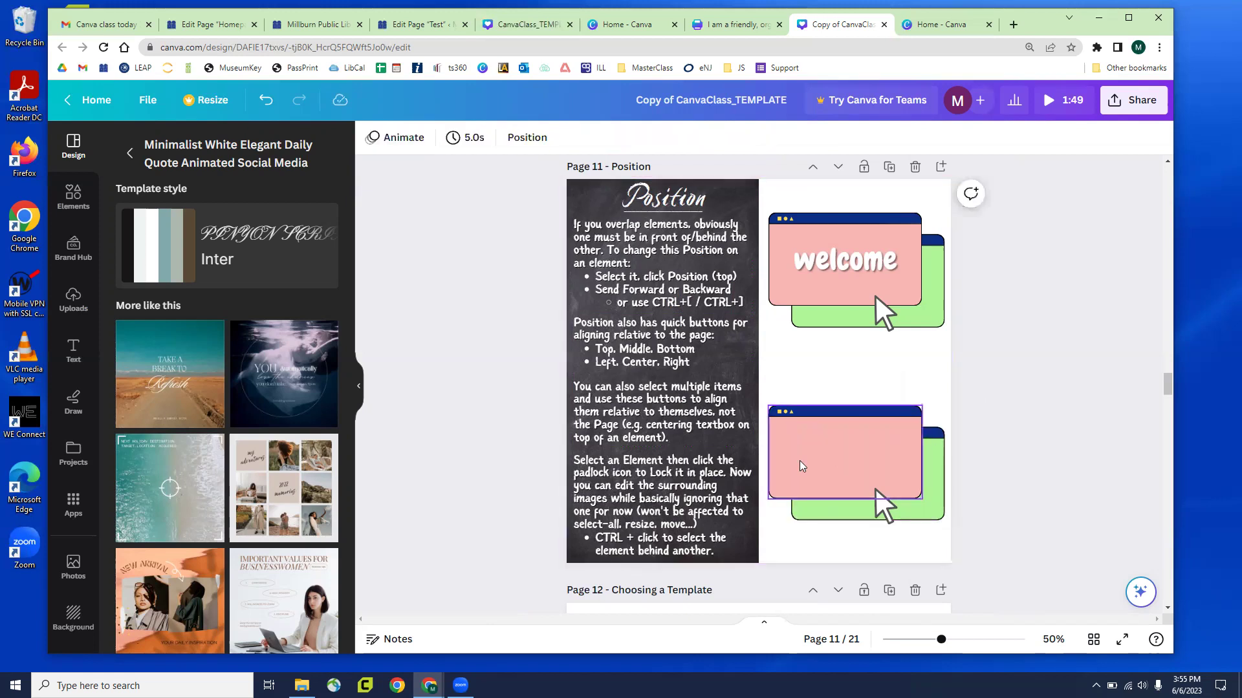
click(843, 477)
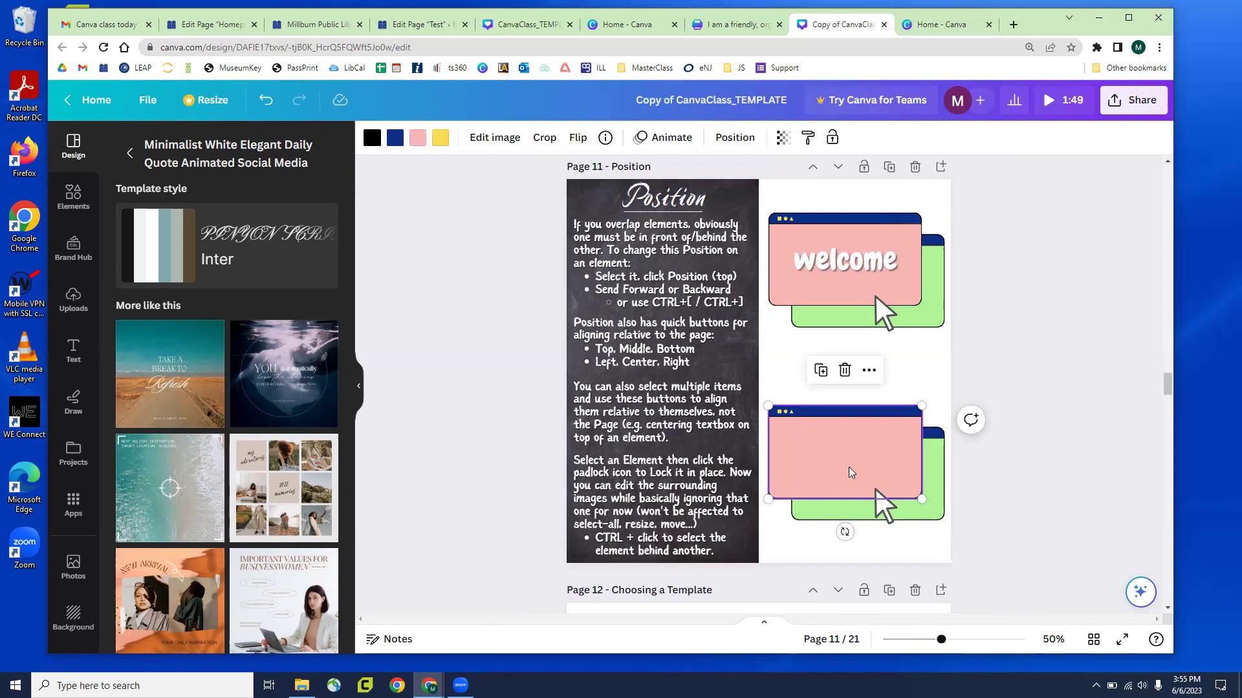
ctrl+click(849, 472)
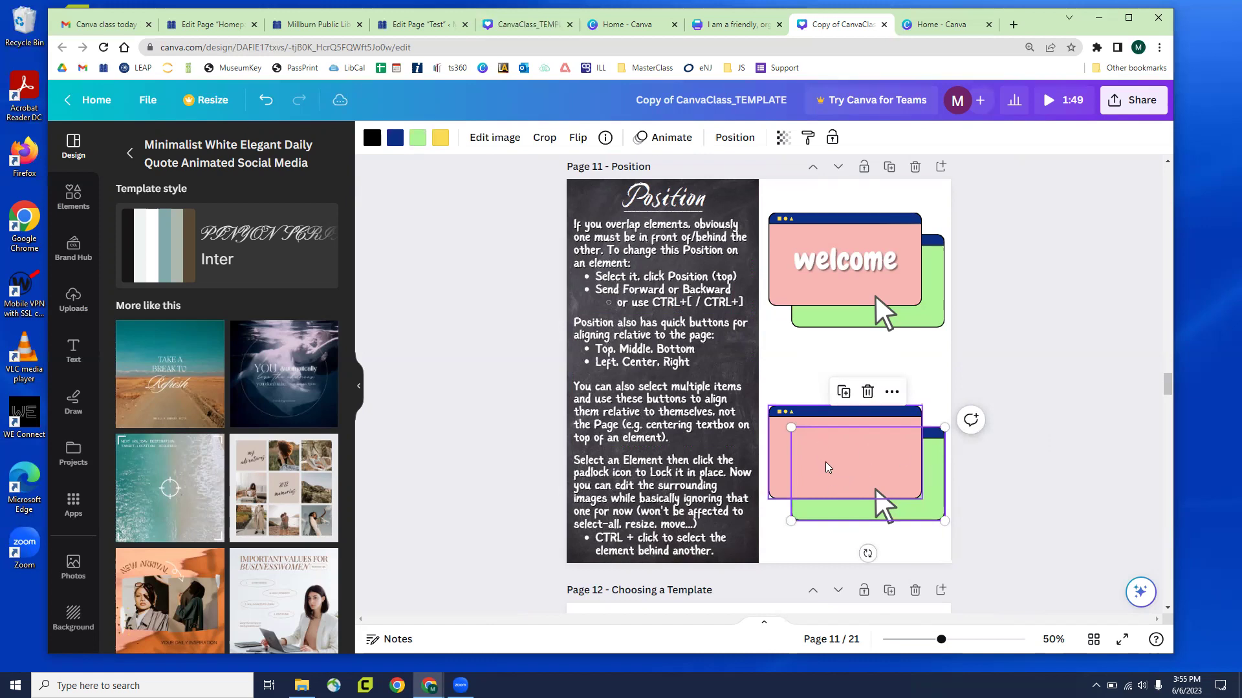
click(832, 450)
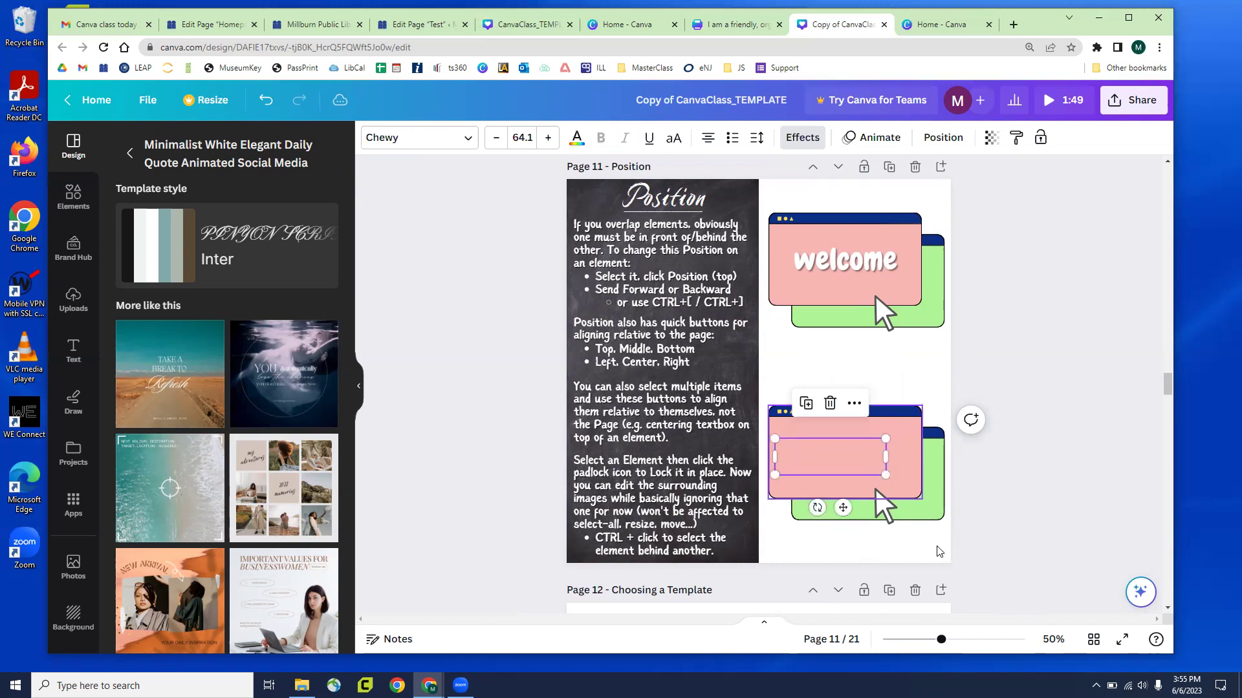
key(Escape)
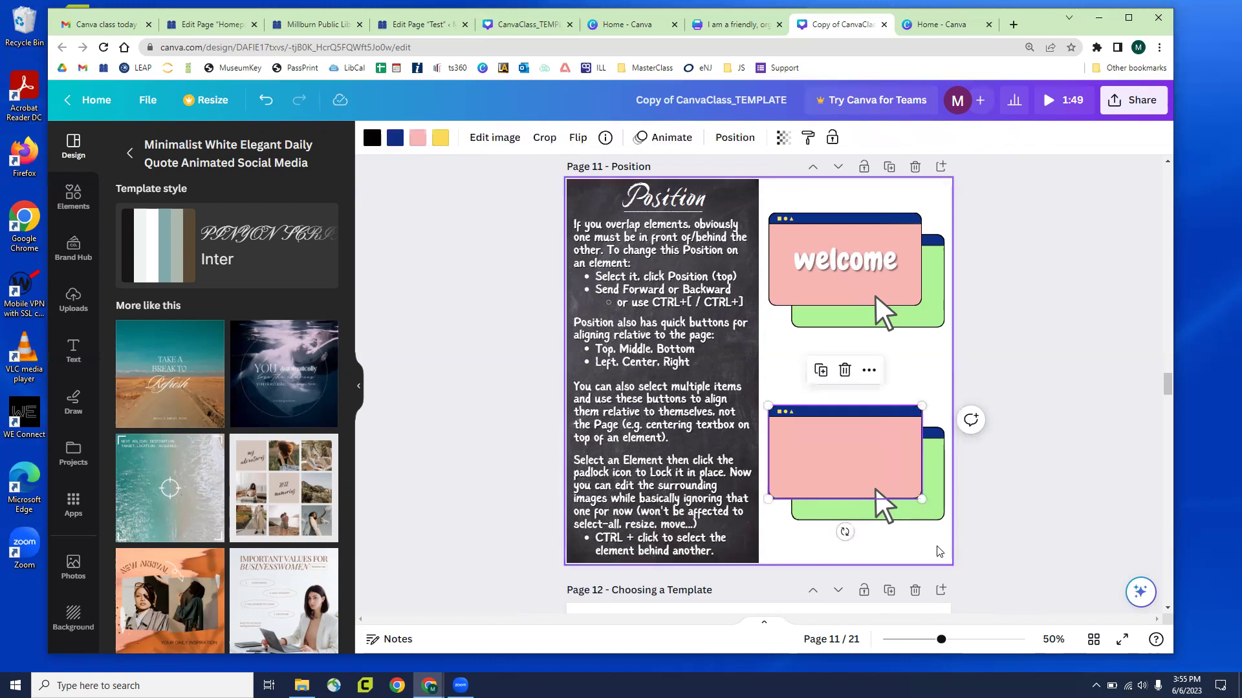
ctrl+click(824, 463)
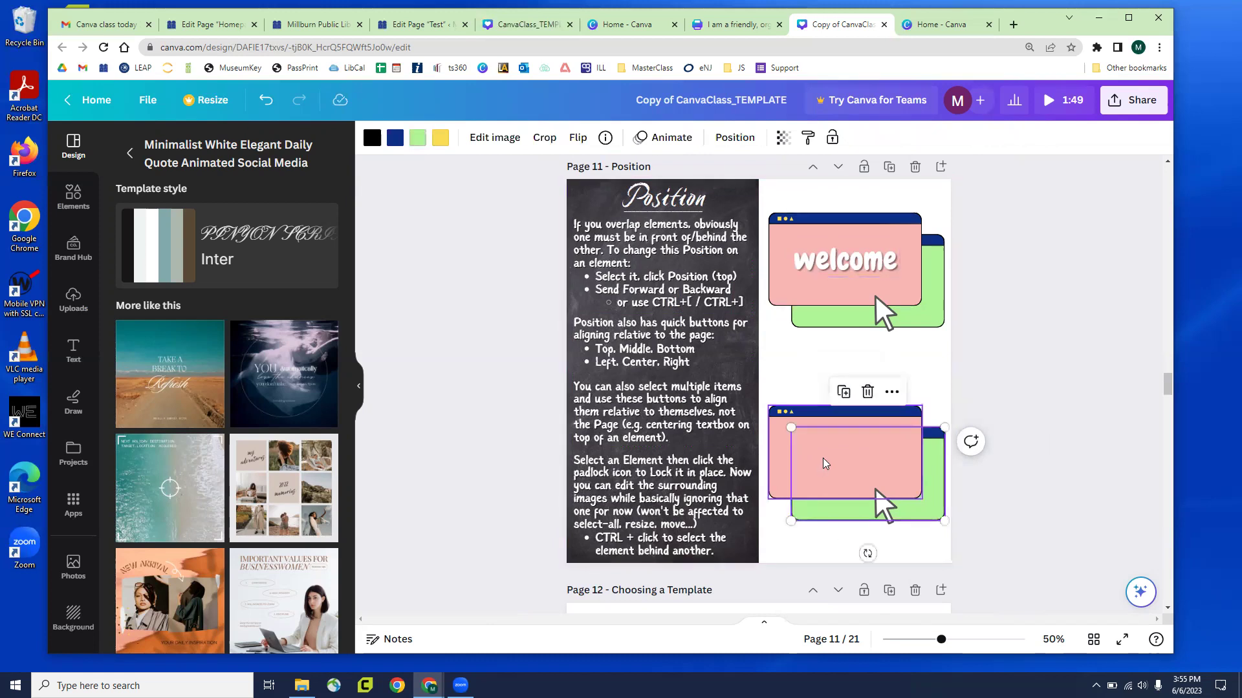
click(823, 463)
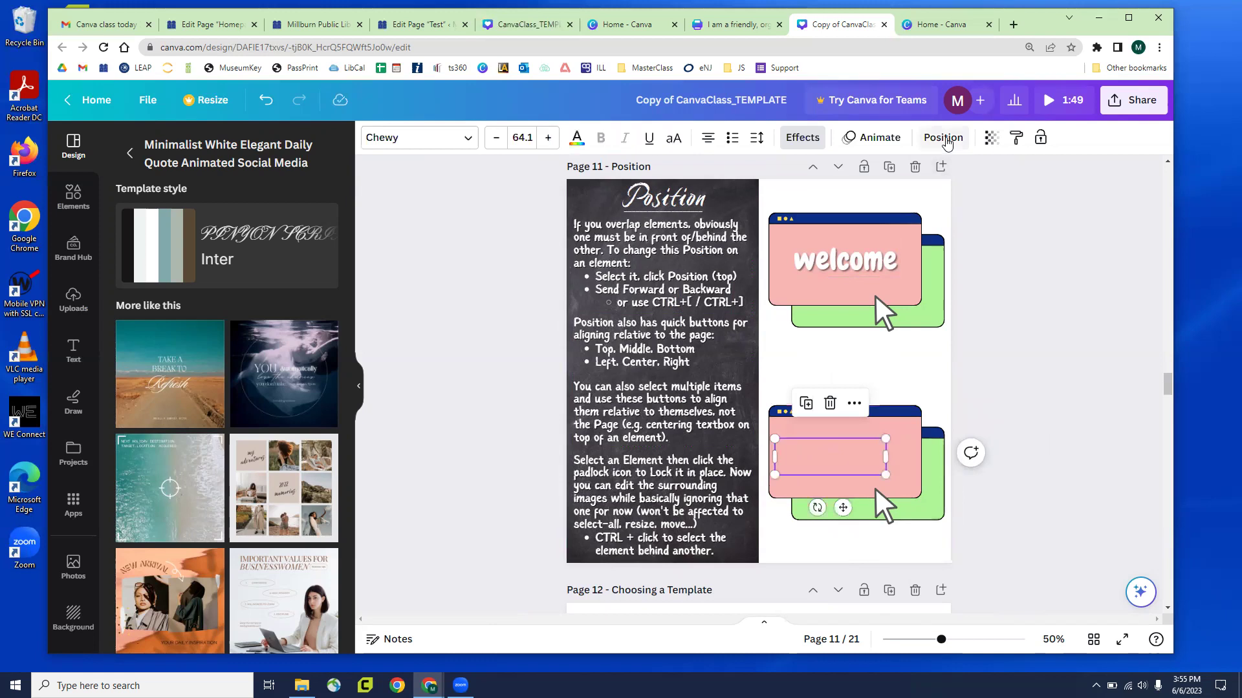
Bring the welcome text box to the front, above the lower pink window
click(943, 137)
click(161, 176)
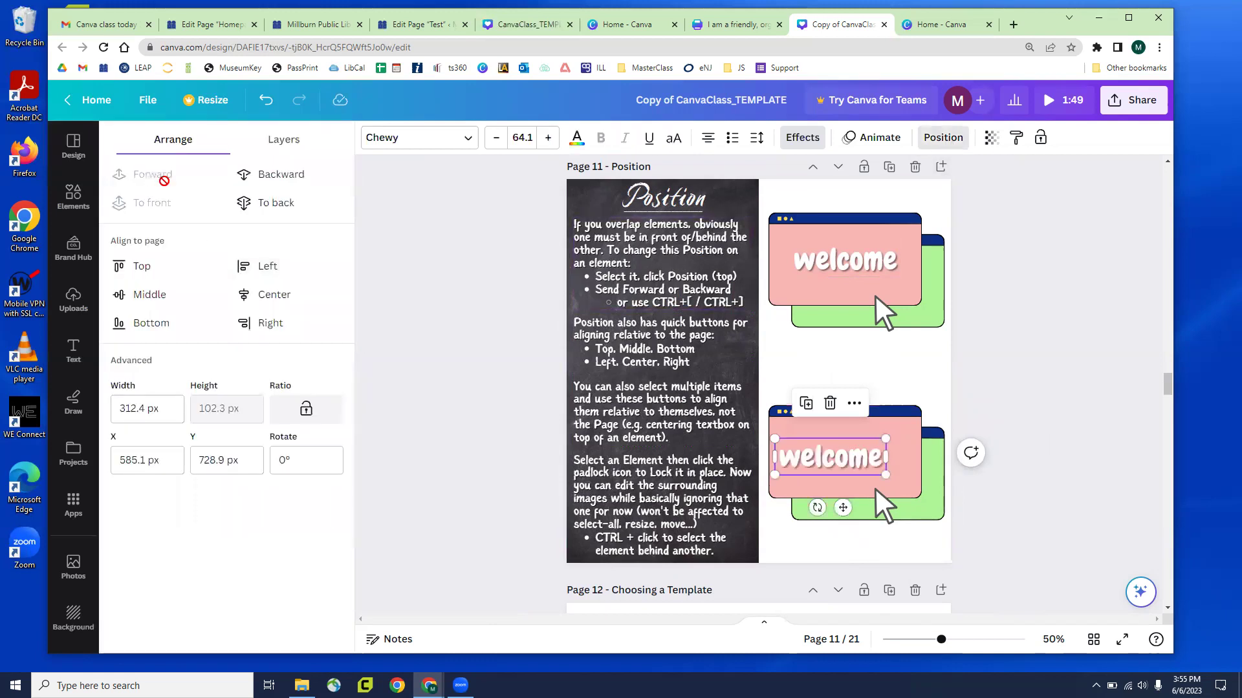
key(Escape)
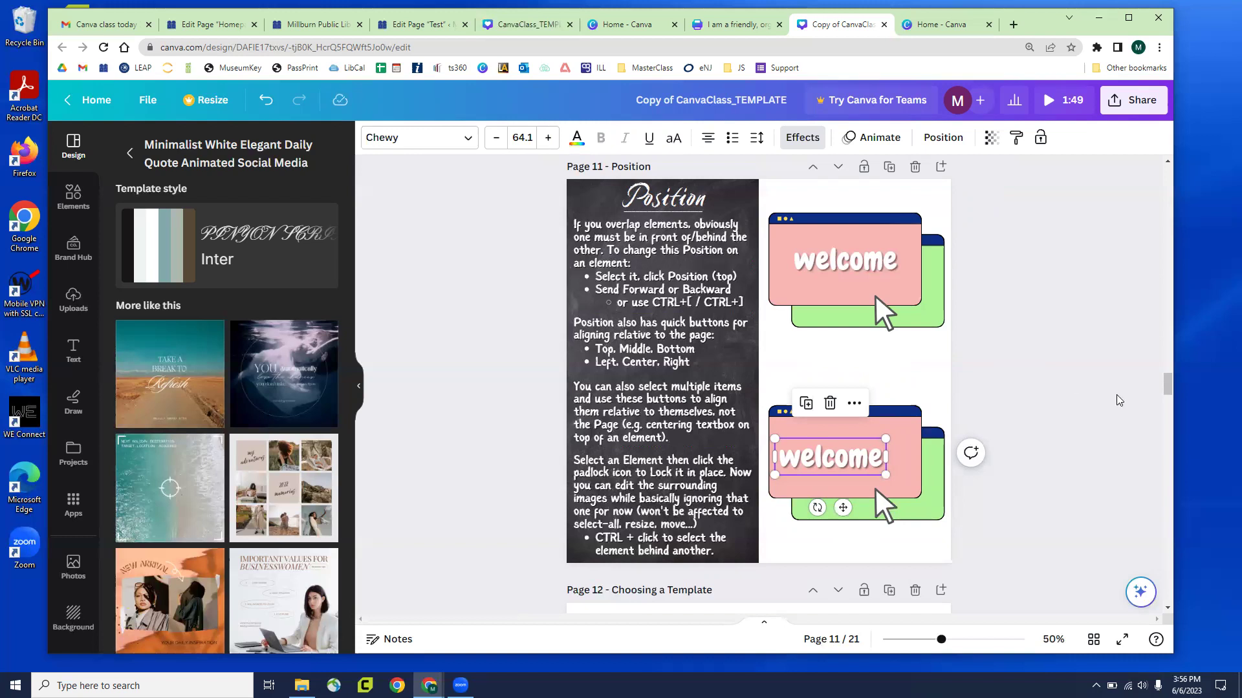
Drag the lower welcome text slightly down, then select it together with its pink window
click(1041, 344)
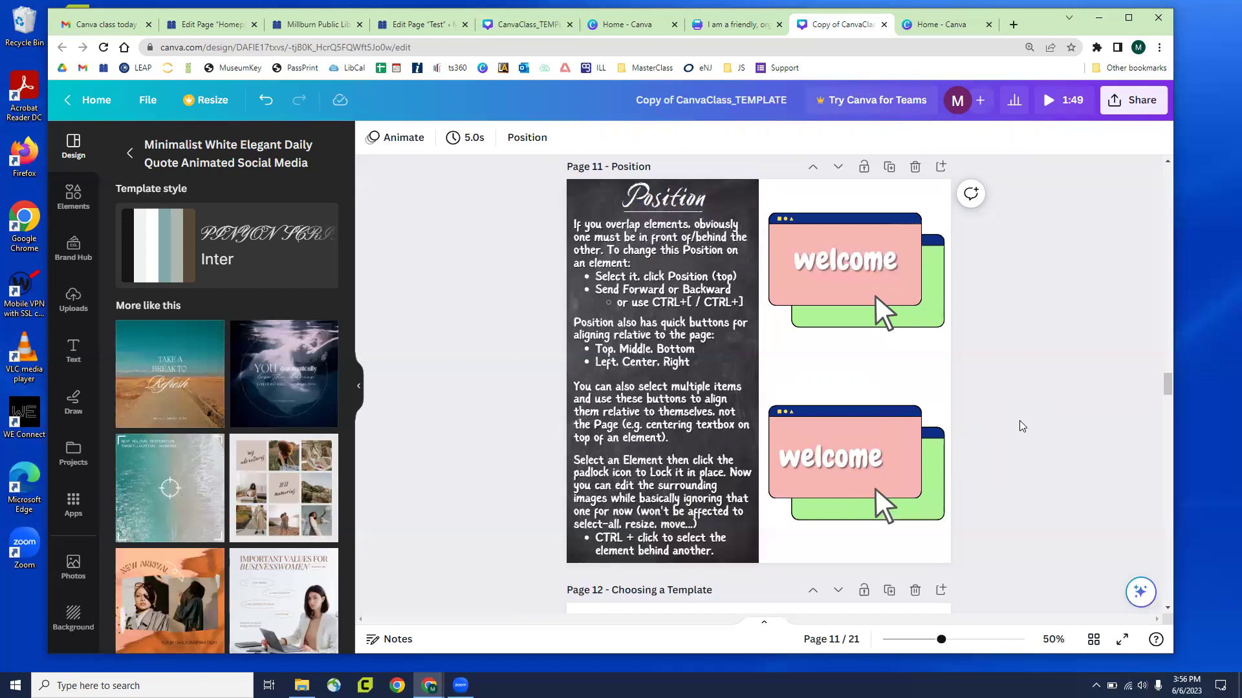
click(859, 272)
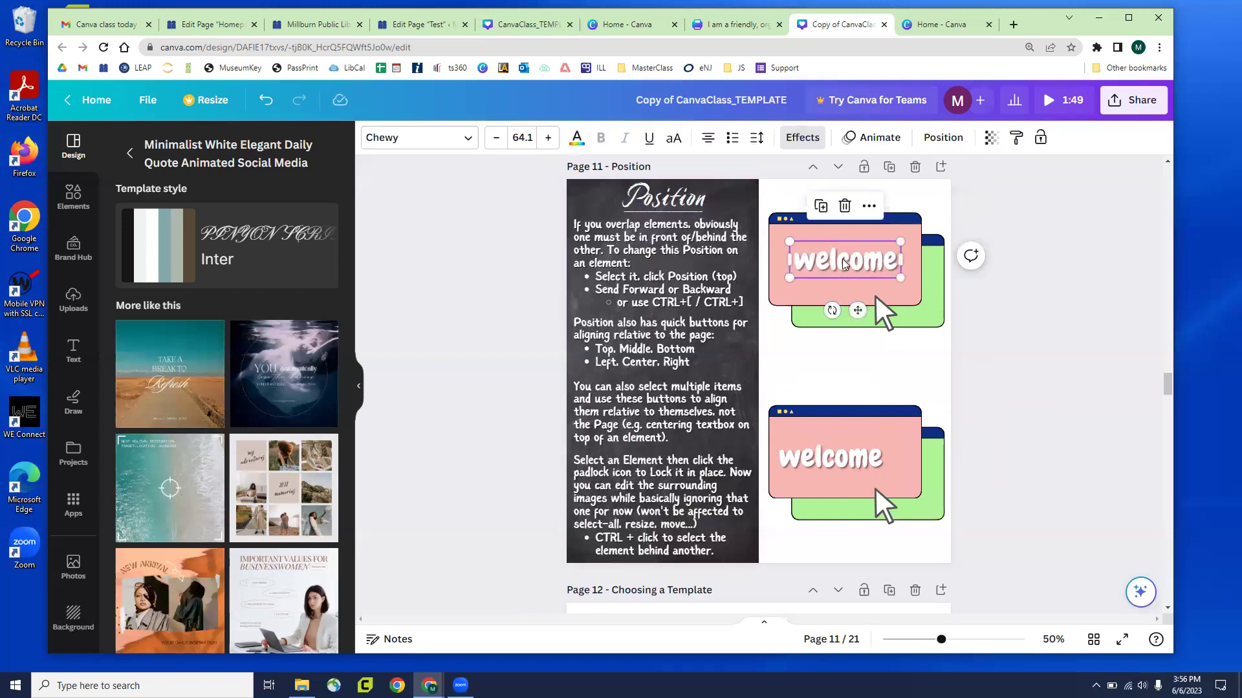
click(834, 235)
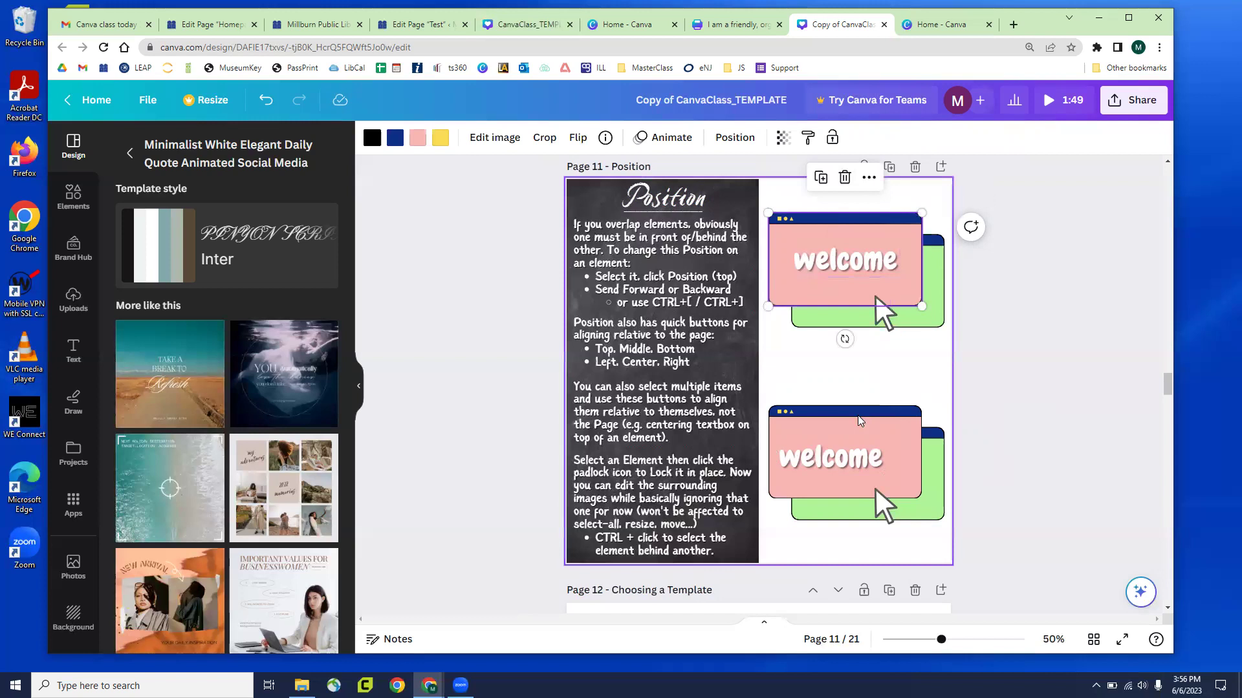
click(850, 461)
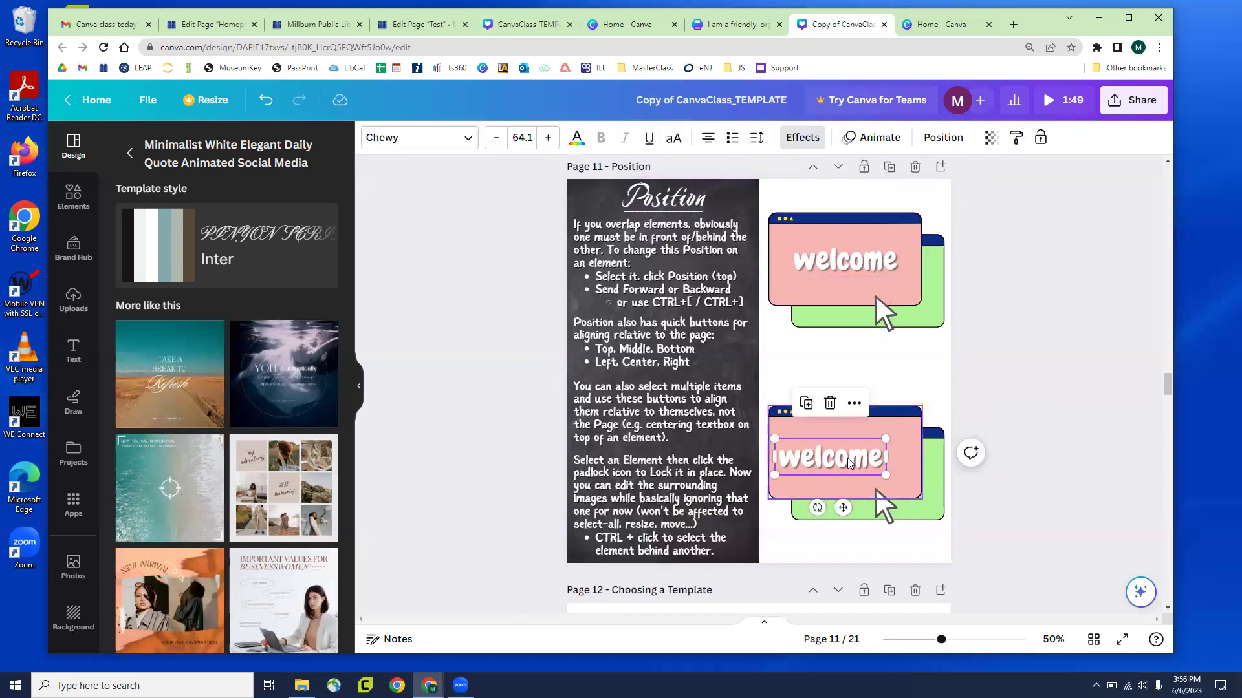
drag(849, 460, 850, 474)
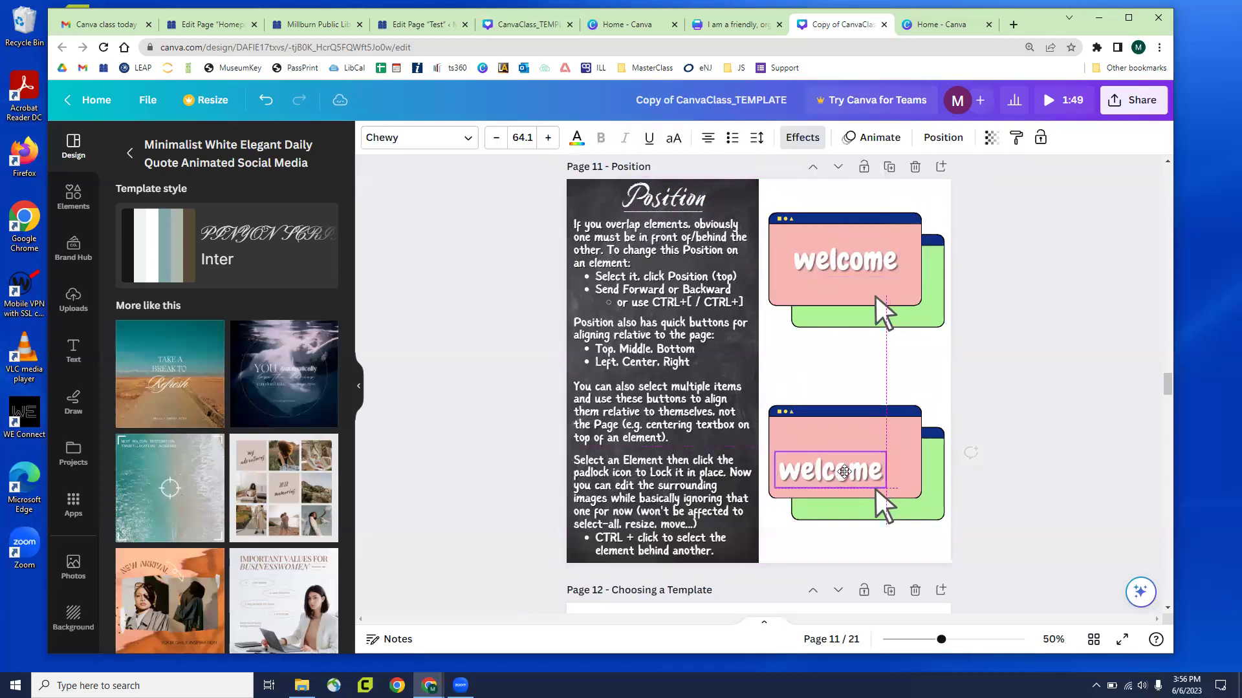
click(1093, 397)
mouse_move(828, 464)
mouse_down()
mouse_move(820, 454)
mouse_move(841, 443)
mouse_move(826, 463)
mouse_up()
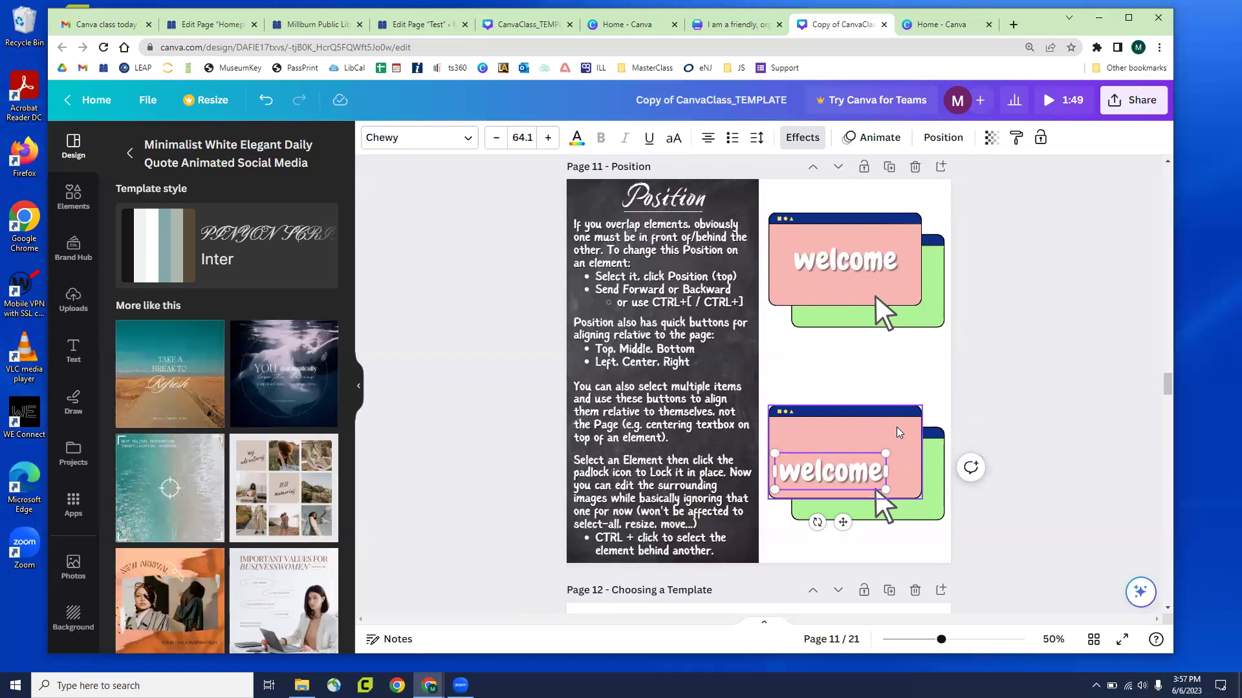
click(1028, 365)
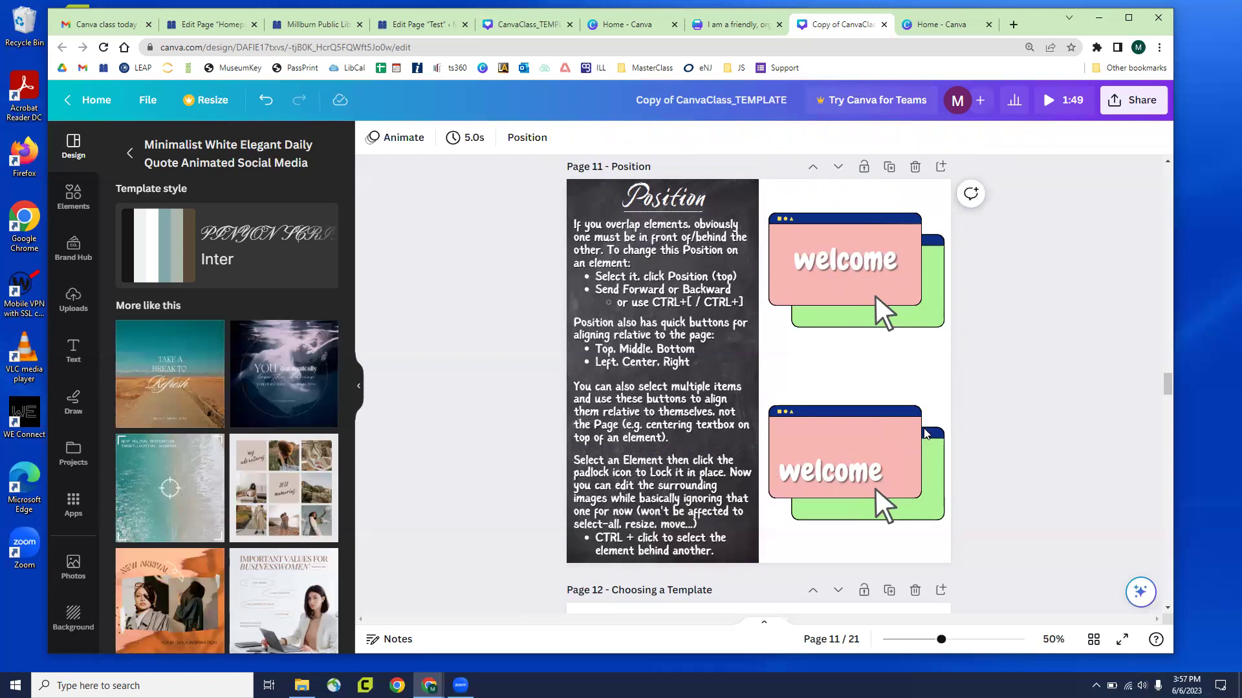
click(868, 474)
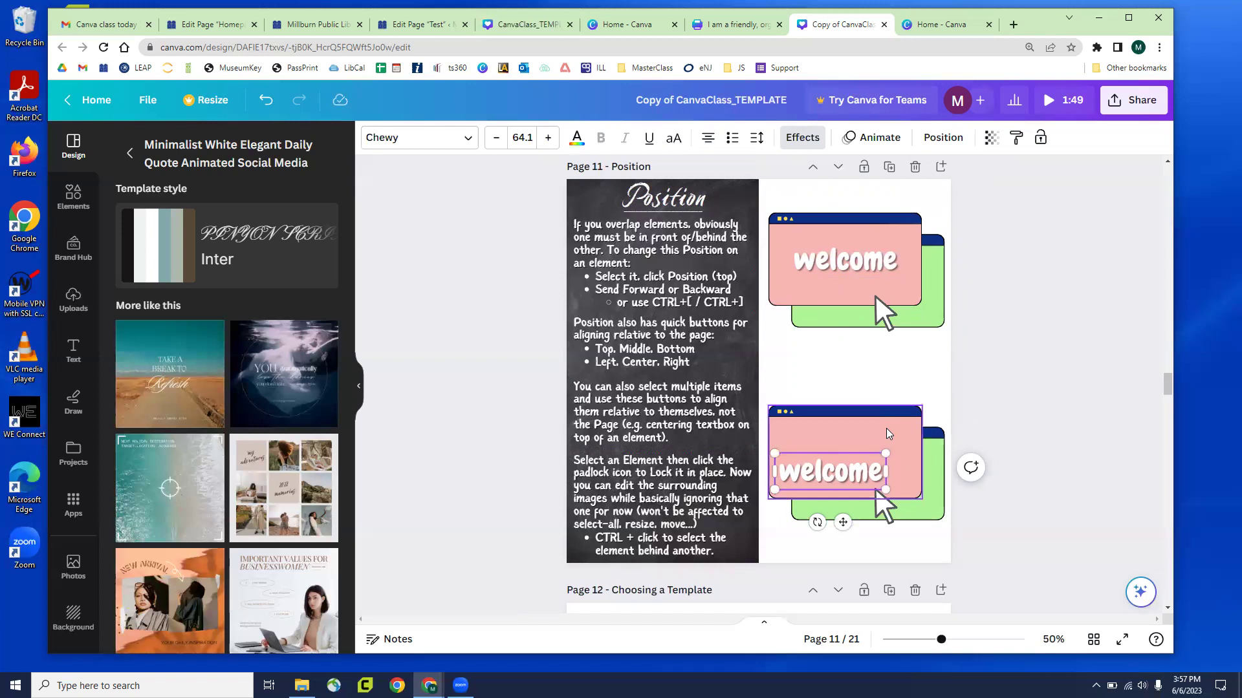
click(888, 434)
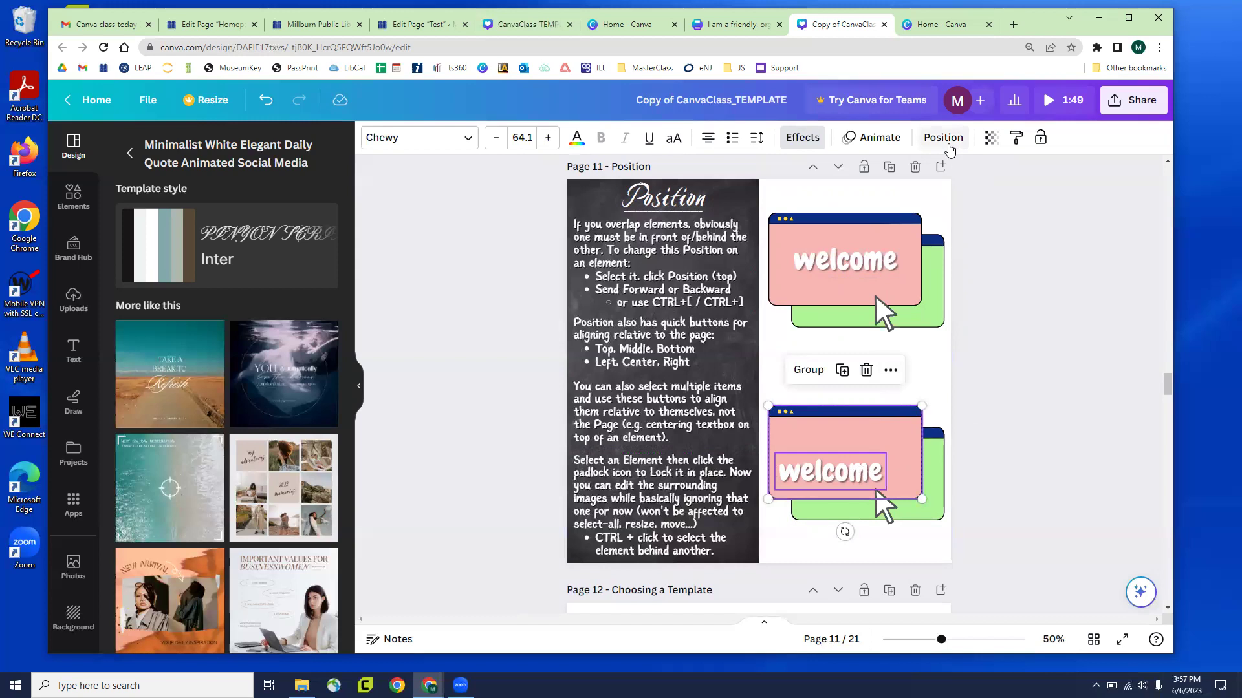
Test each alignment option, finishing with the welcome text centred and middled in its window
click(944, 139)
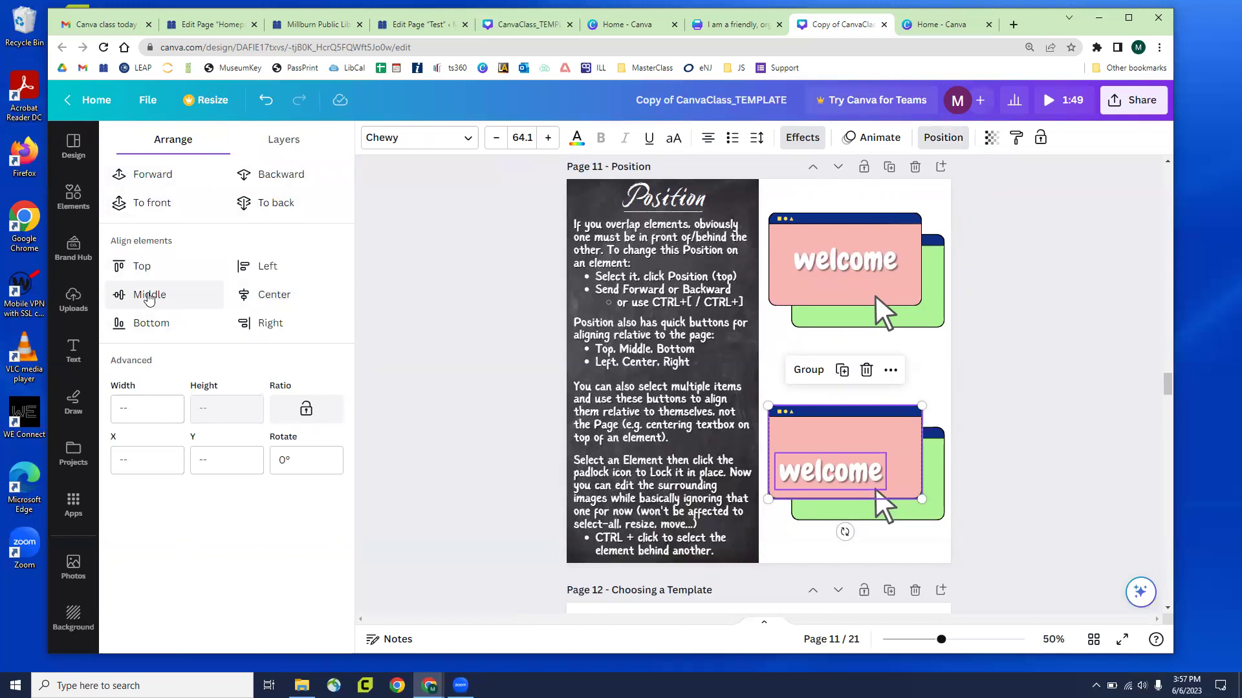
click(148, 296)
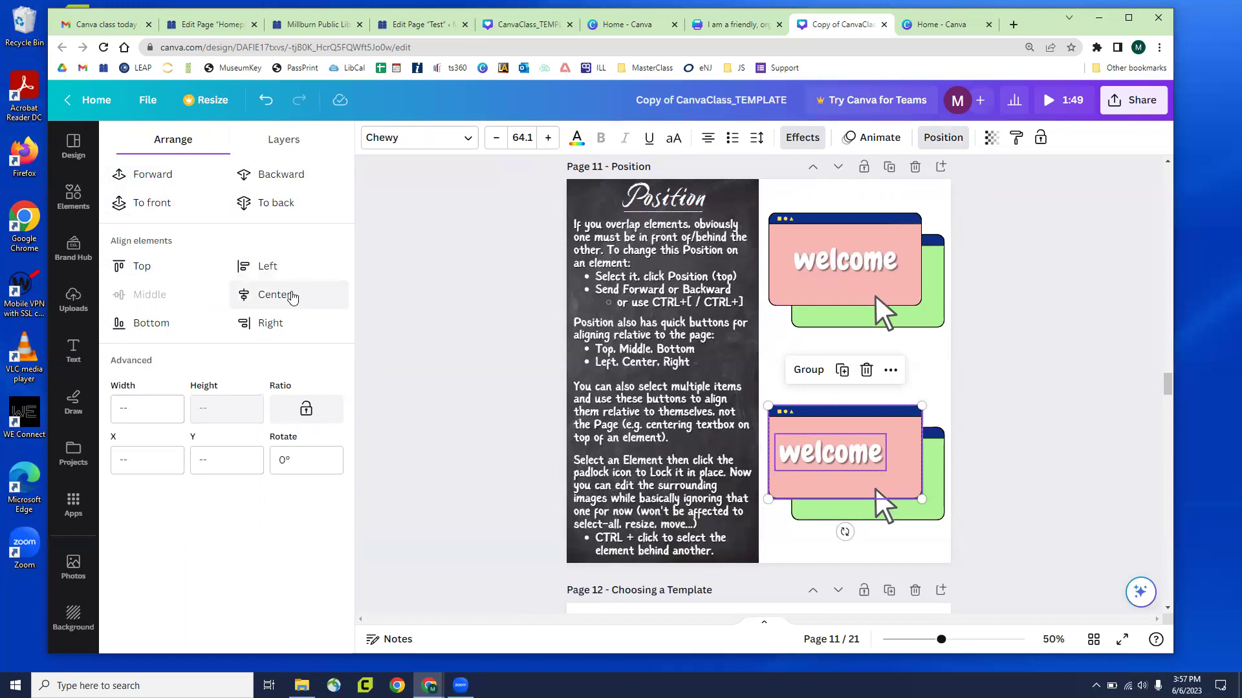
click(291, 297)
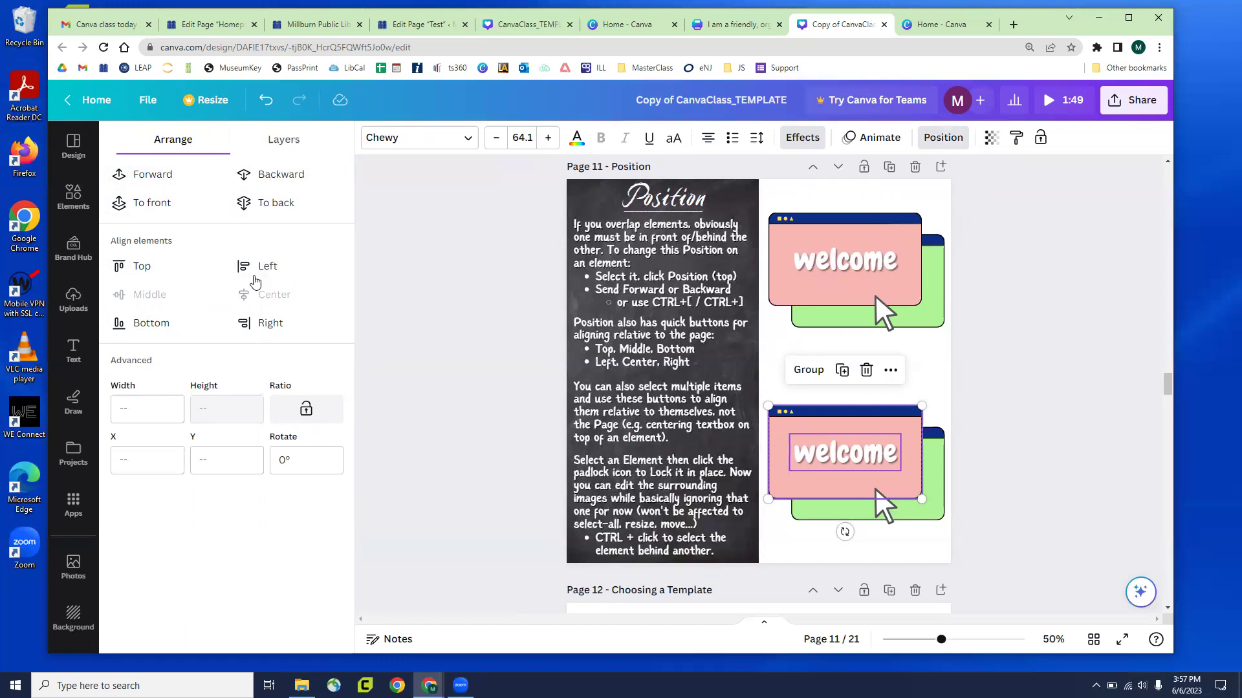
click(139, 266)
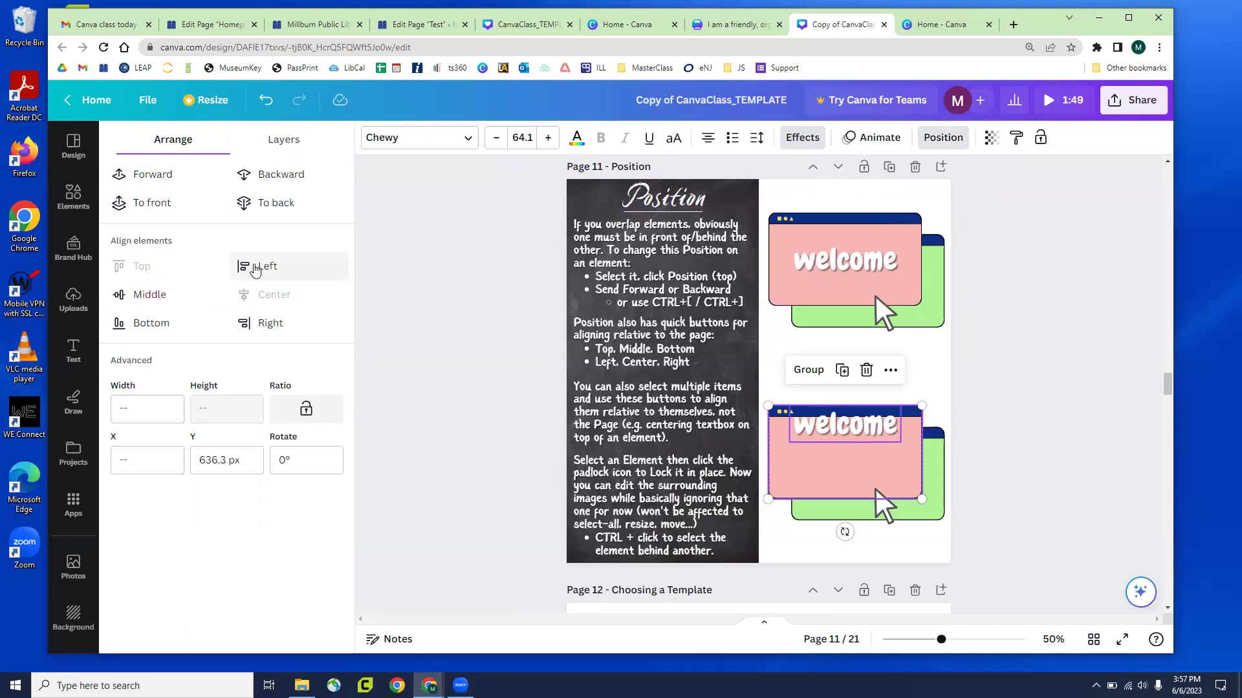
click(163, 304)
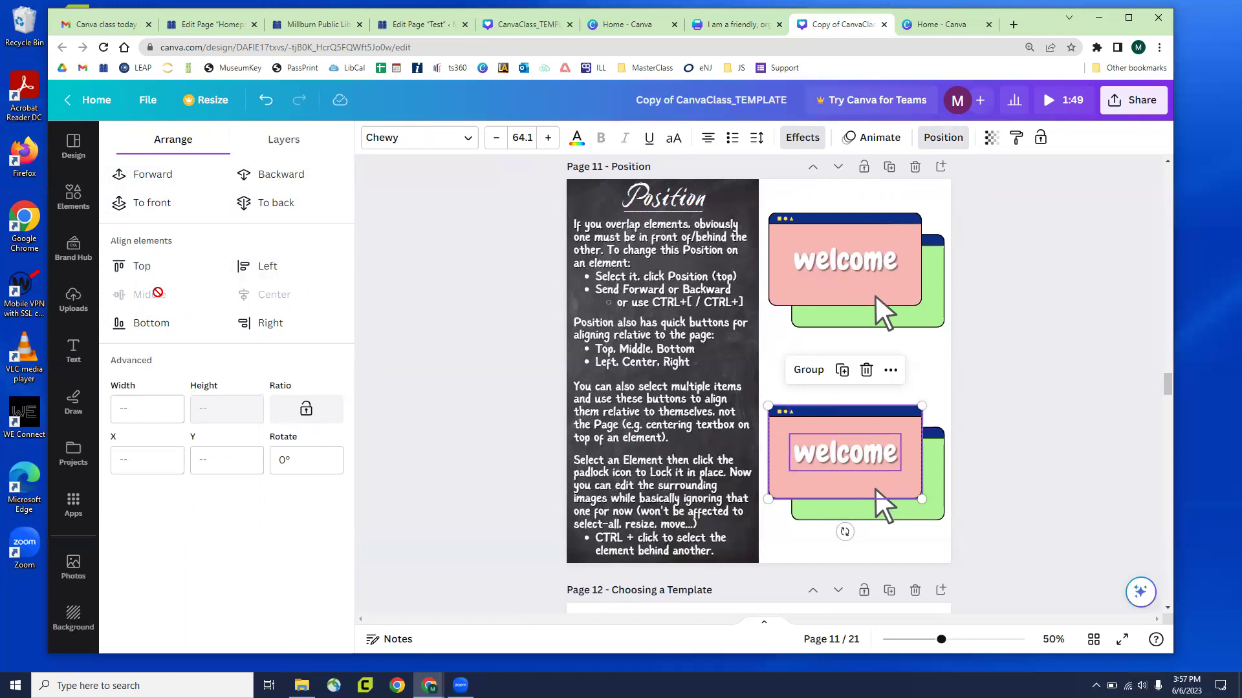
click(253, 275)
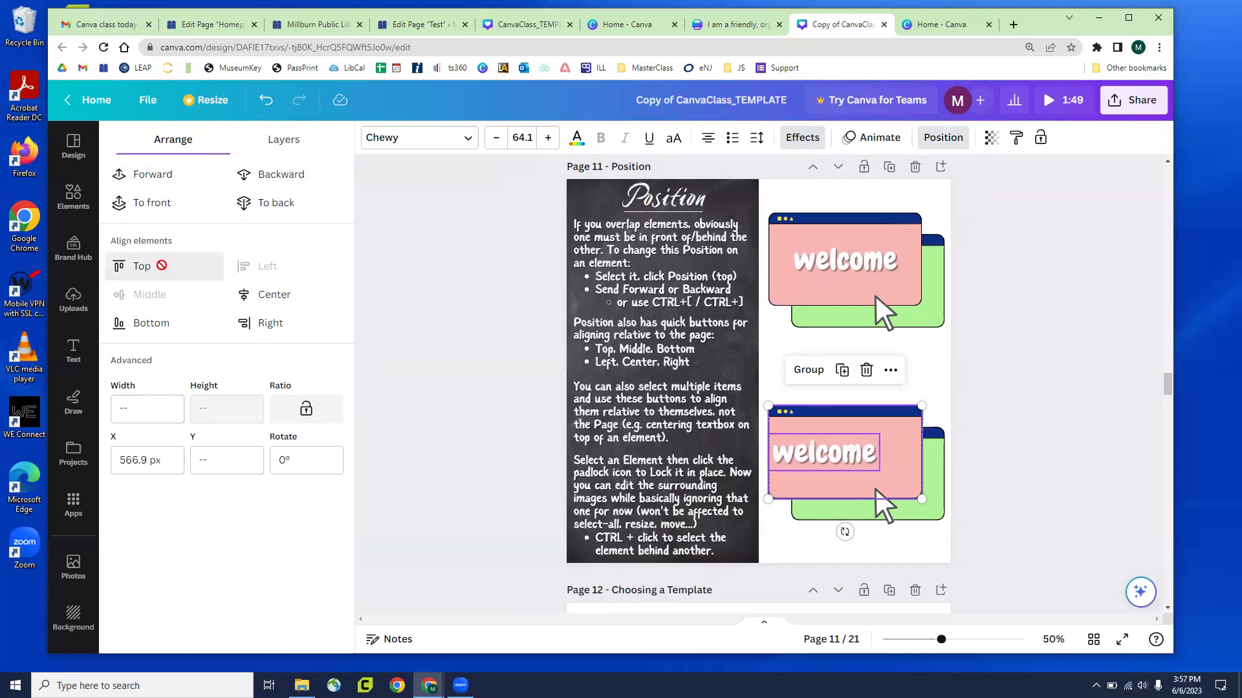
click(139, 267)
click(241, 324)
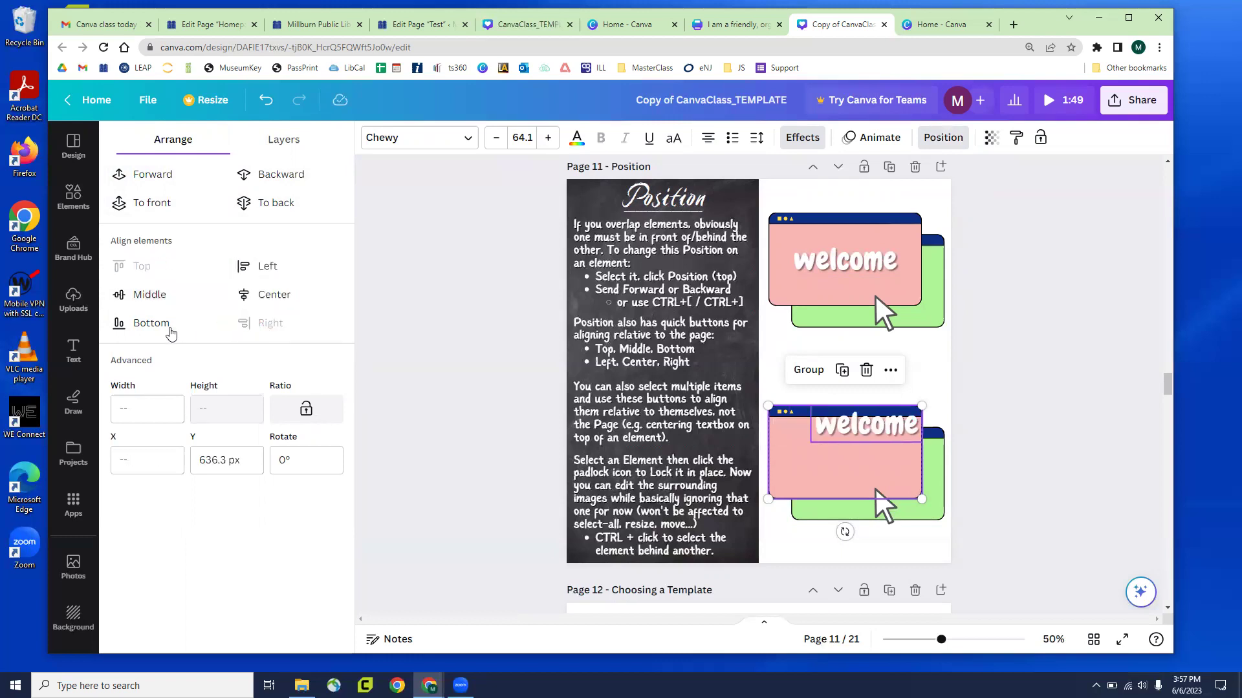
click(165, 324)
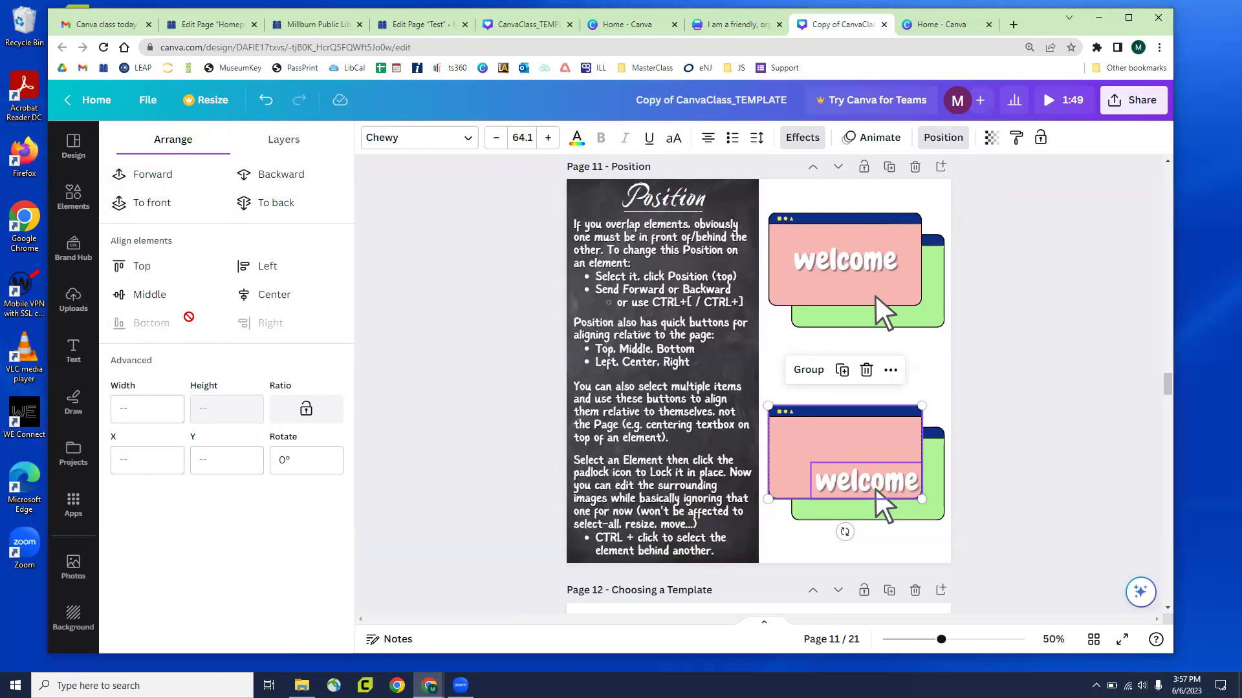
click(265, 295)
click(162, 296)
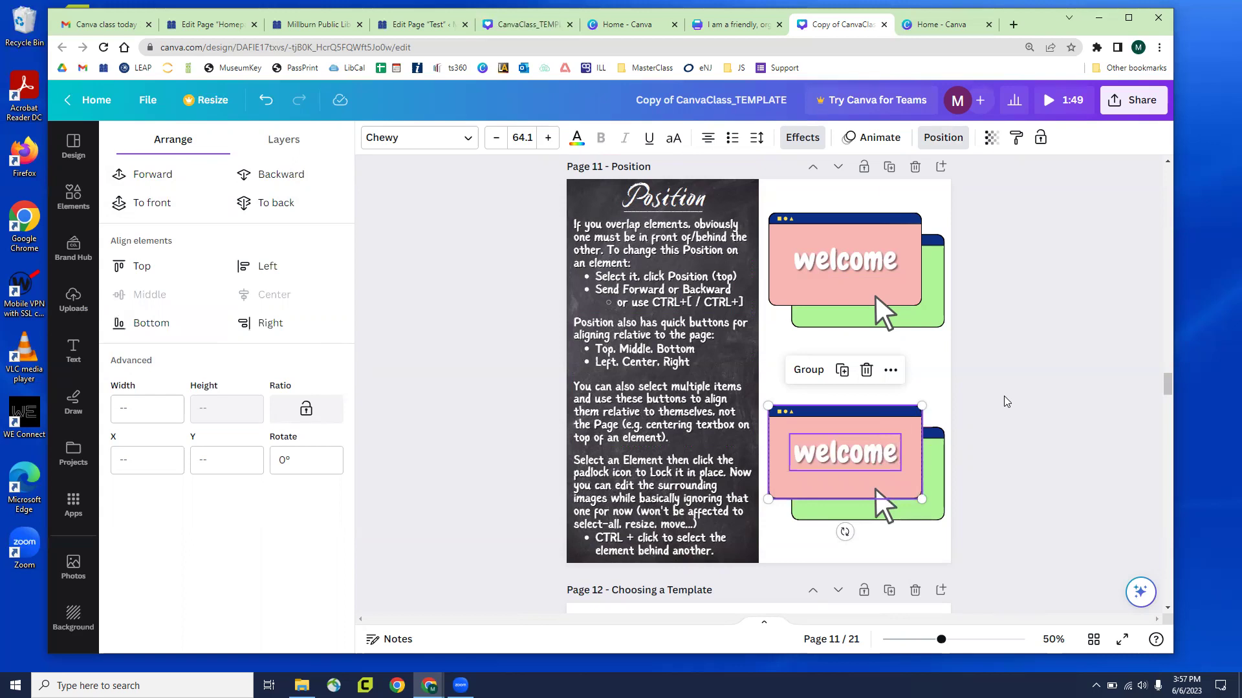
click(1034, 414)
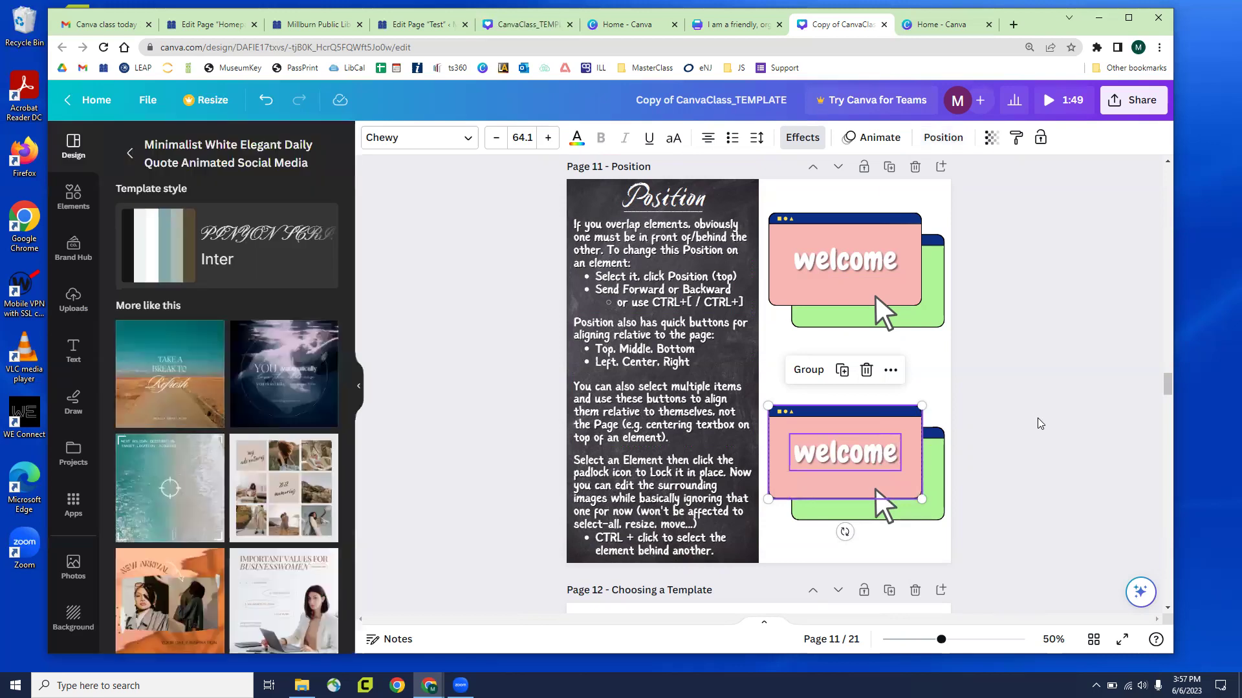
click(942, 137)
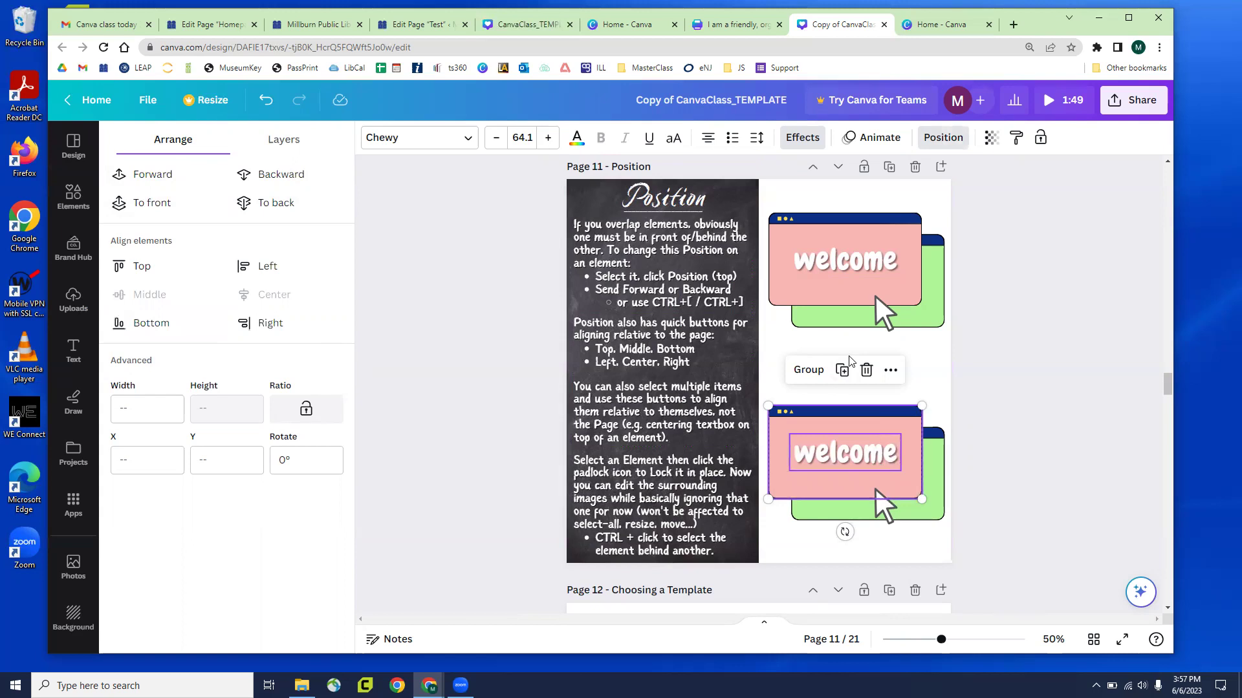
Scroll up to Page 10 and marquee-select the stickers and 'Back to School' title text
scroll(926, 360, up, 6)
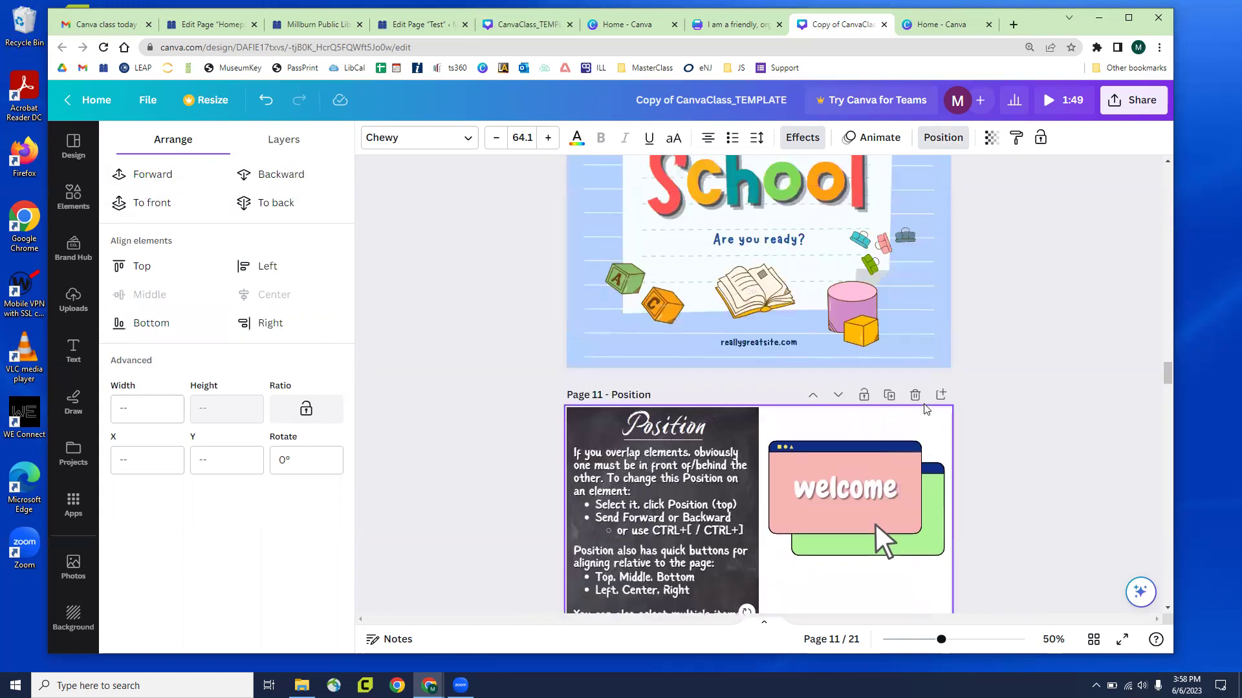
mouse_move(926, 280)
mouse_down()
mouse_move(941, 338)
mouse_move(917, 274)
mouse_up()
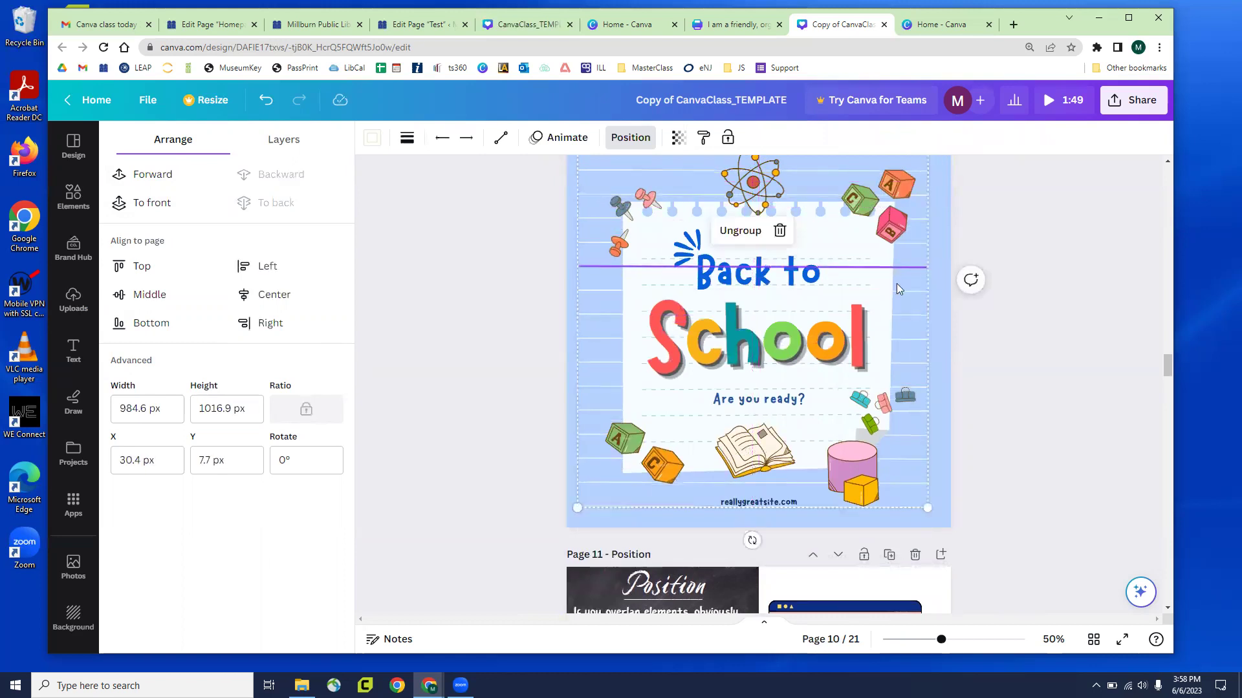
scroll(804, 307, up, 1)
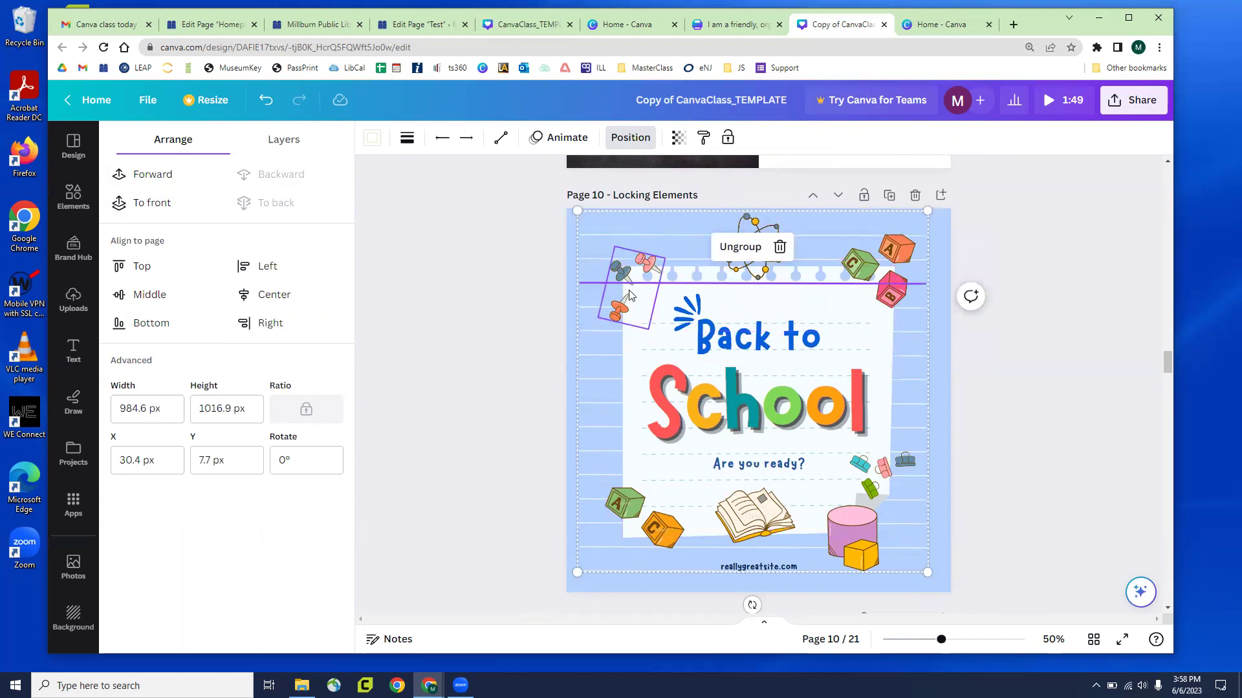
drag(867, 358, 1225, 359)
drag(511, 234, 894, 546)
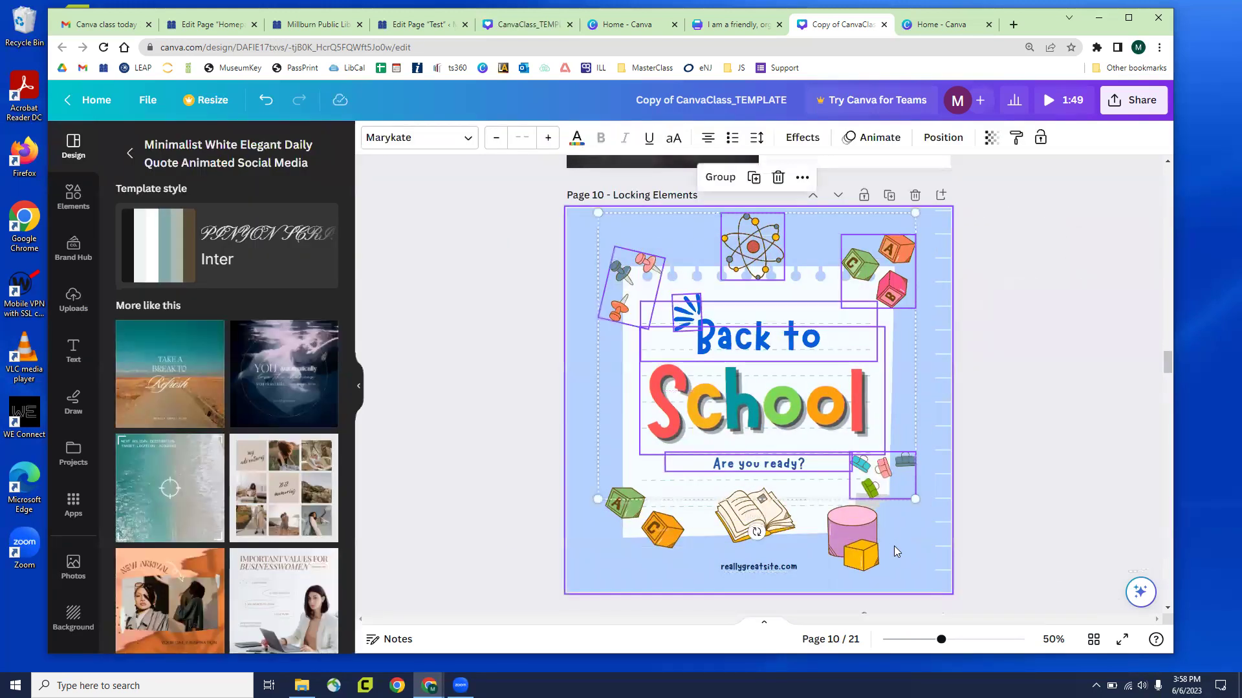
Delete the stickers and title text, then unlock and delete the notepad
key(Delete)
click(757, 410)
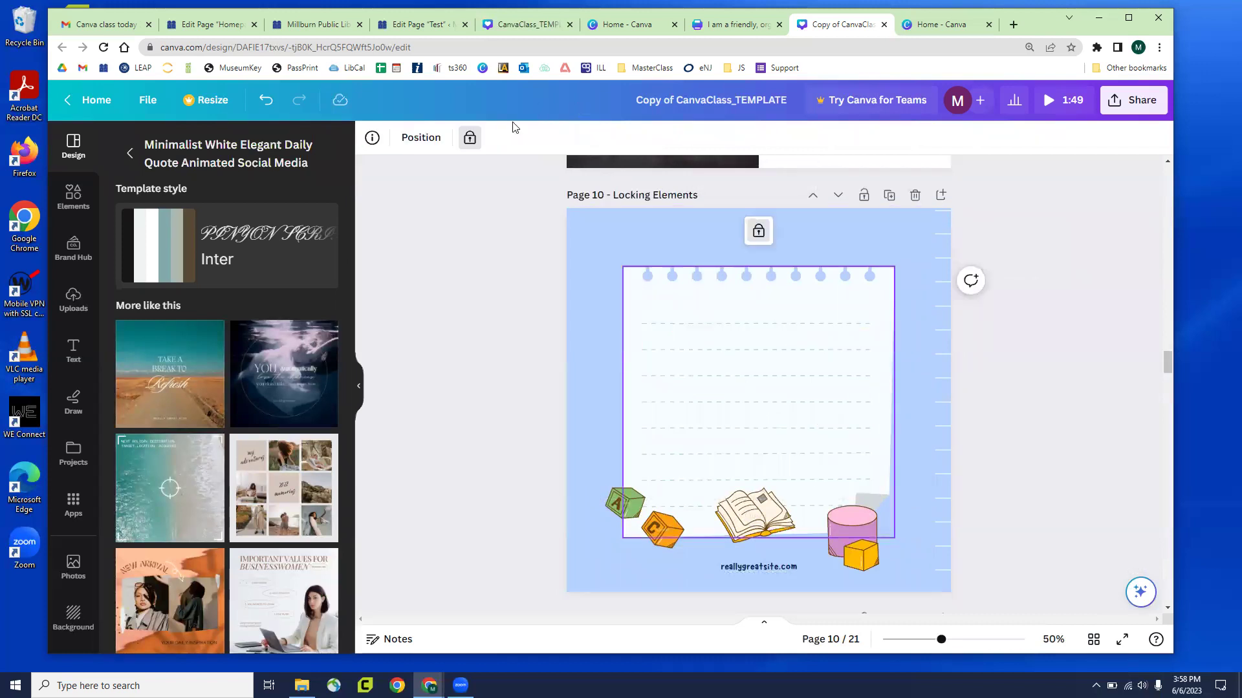
click(470, 138)
key(Delete)
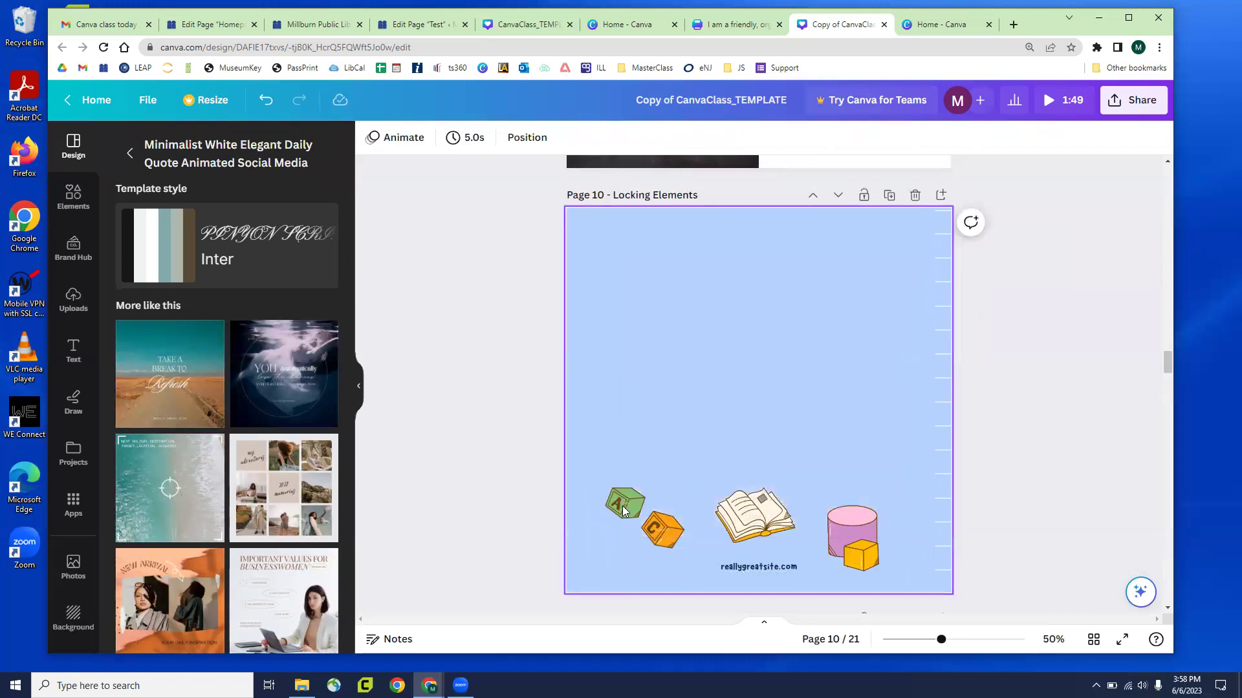
Unlock the A block, C block, book and cylinder stickers
click(624, 511)
click(468, 137)
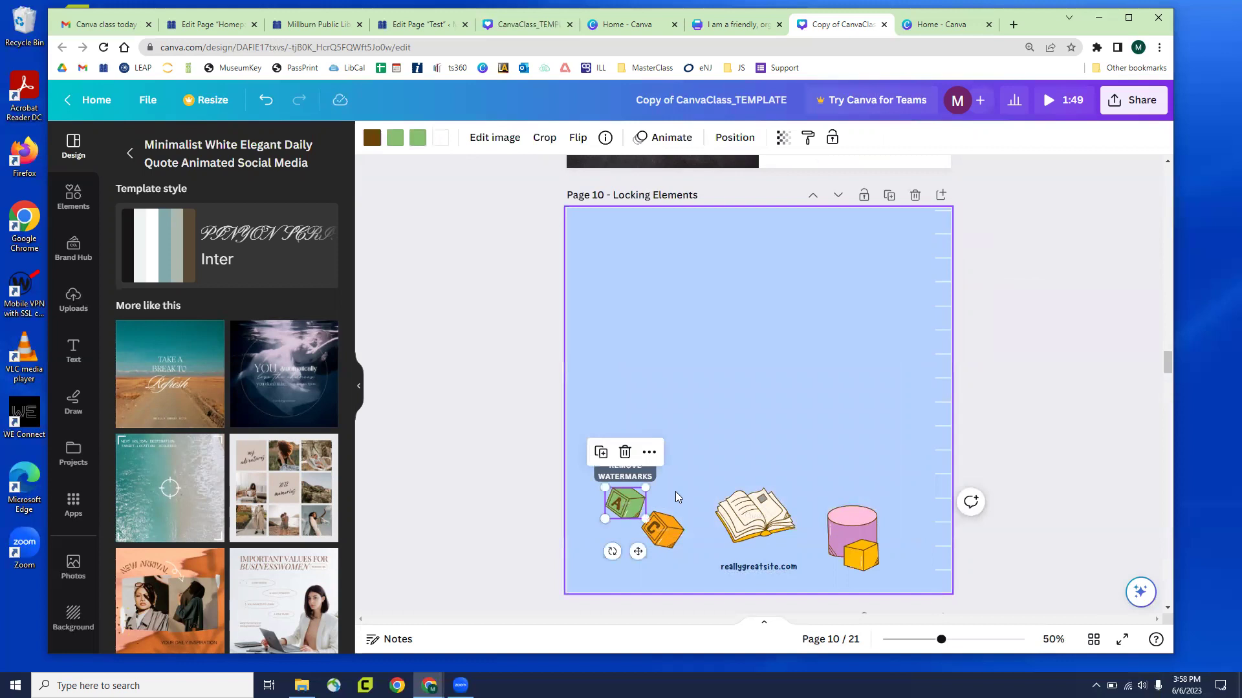
click(662, 527)
click(469, 137)
click(755, 517)
click(469, 137)
click(852, 536)
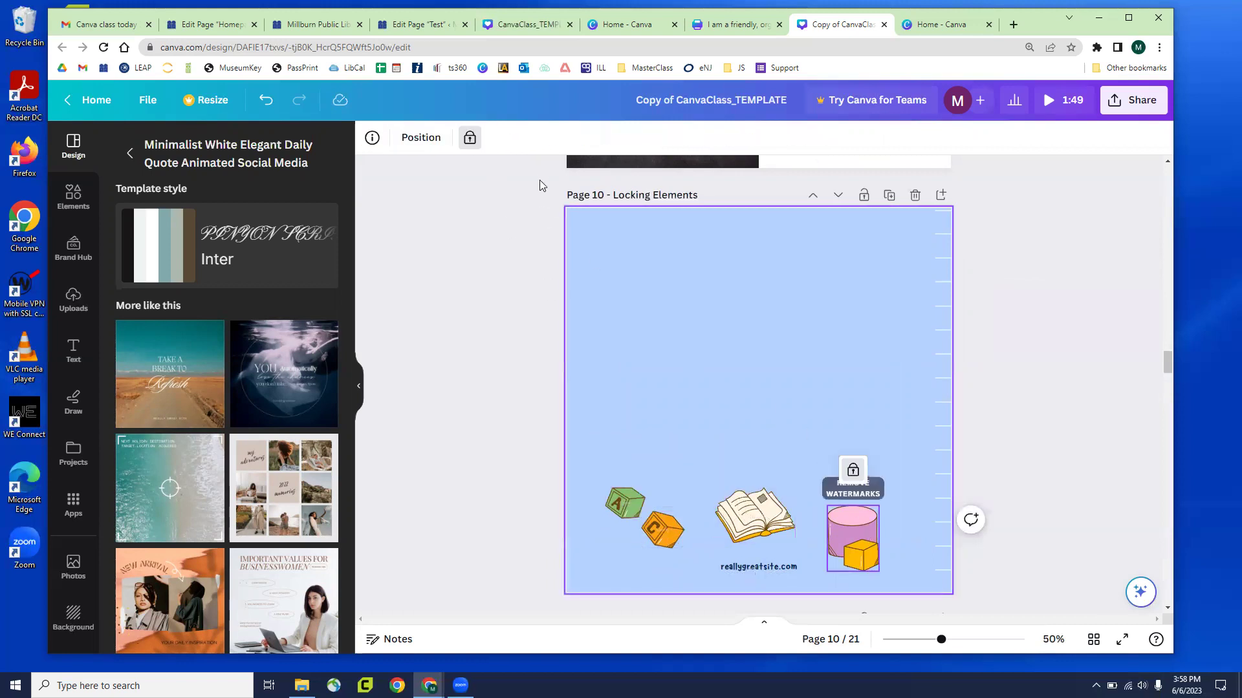
click(470, 137)
Delete the cylinder, book, both blocks and website text, then drag the ruled lines back over the page
key(Delete)
click(725, 518)
key(Delete)
click(662, 527)
key(Delete)
click(624, 503)
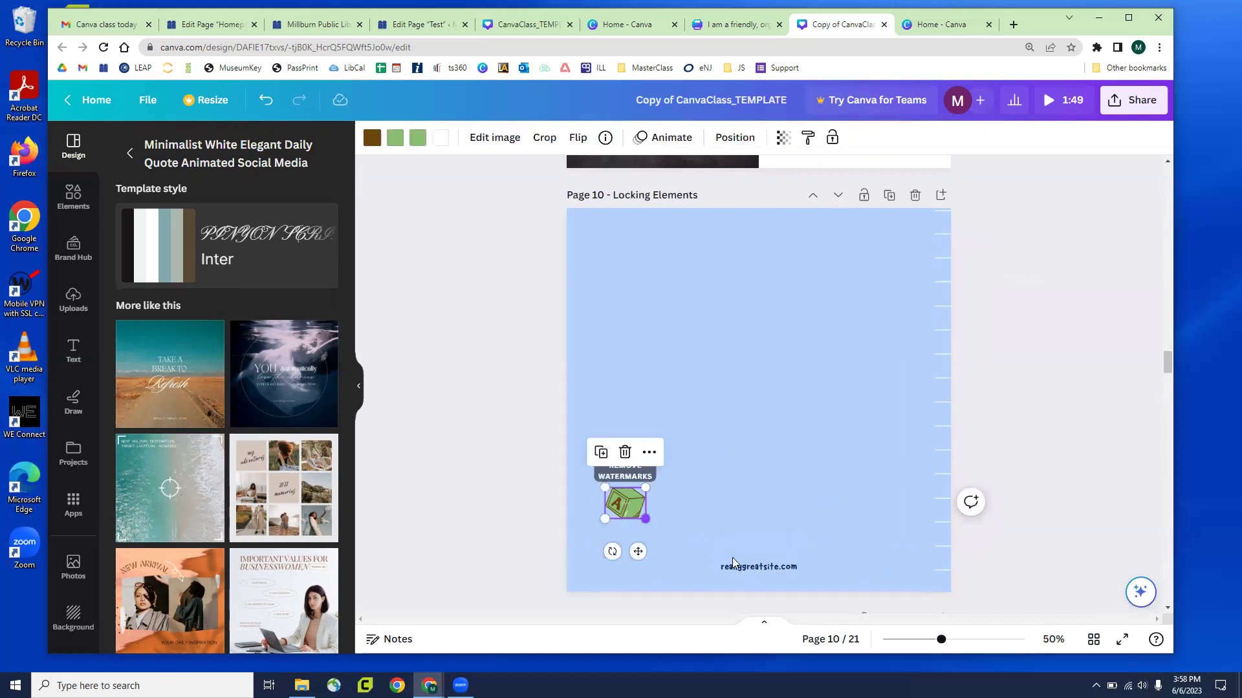
key(Delete)
click(754, 567)
key(Delete)
click(944, 444)
drag(944, 444, 590, 449)
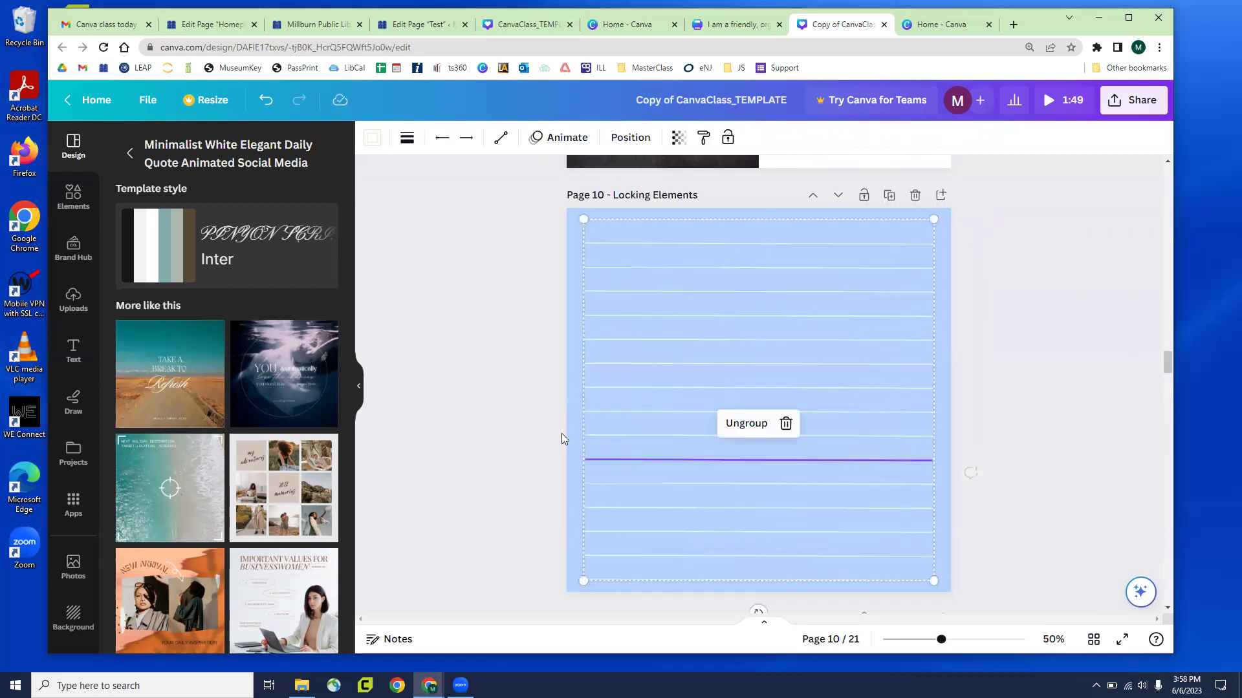
Ungroup the ruled lines and drag several of them to uneven heights
click(747, 424)
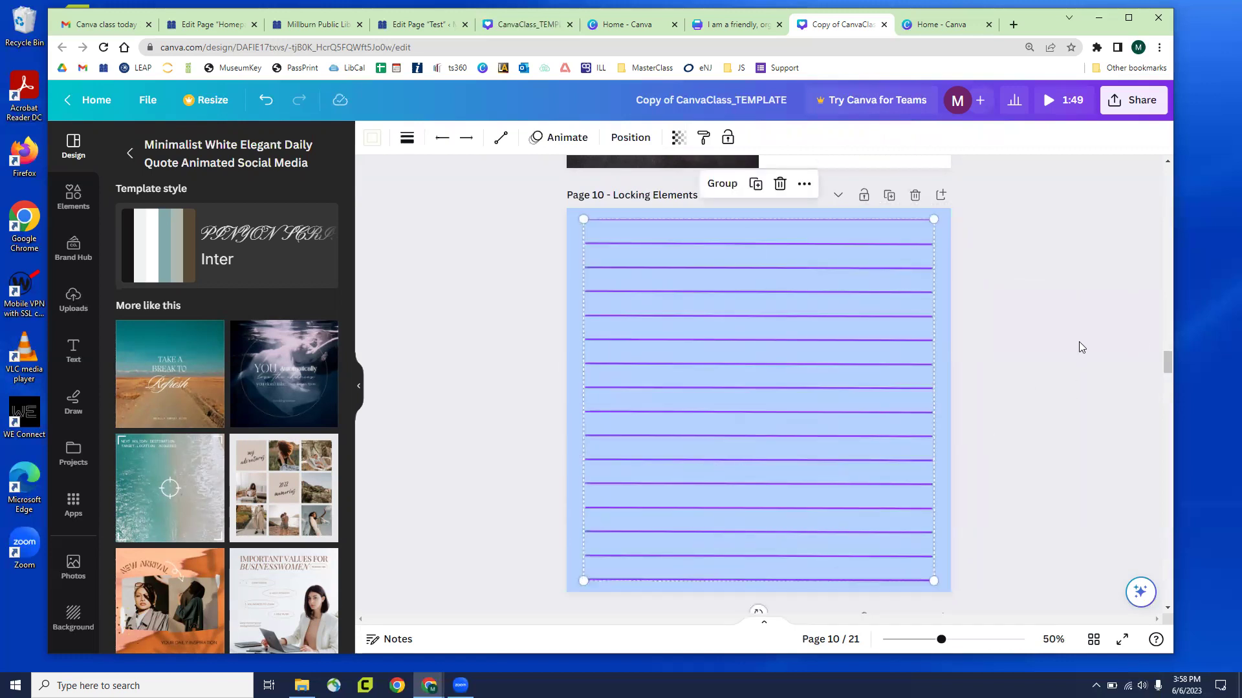
click(959, 376)
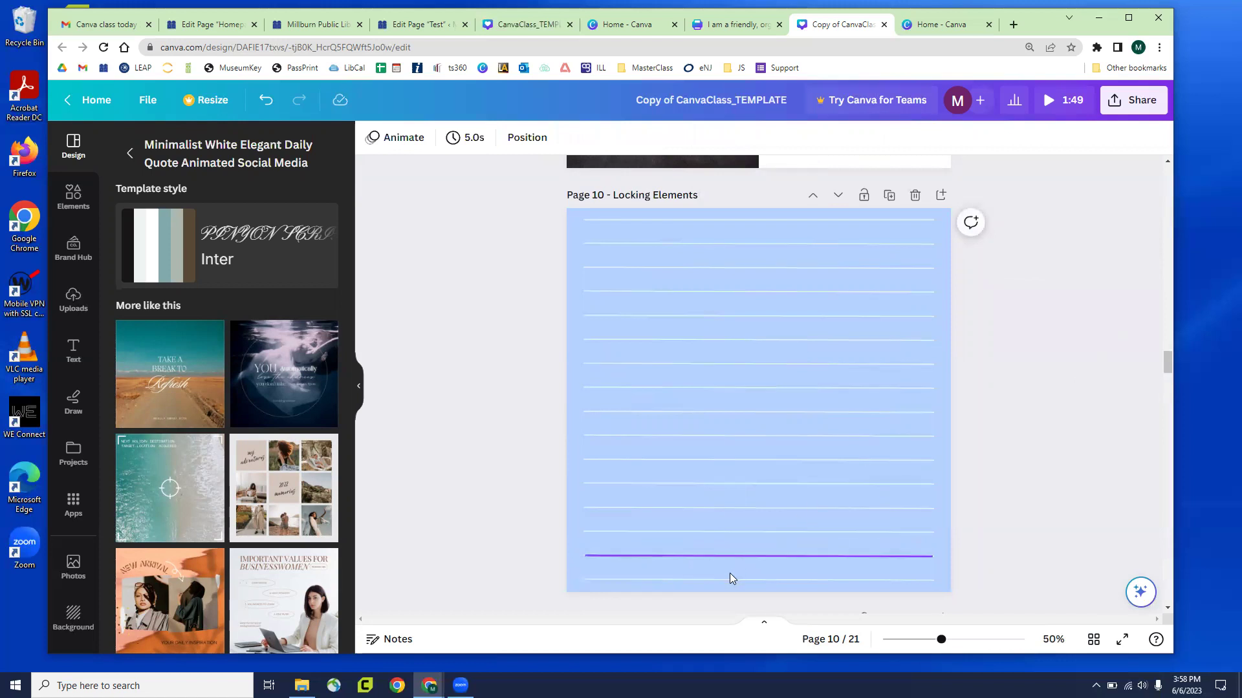
drag(728, 576, 712, 253)
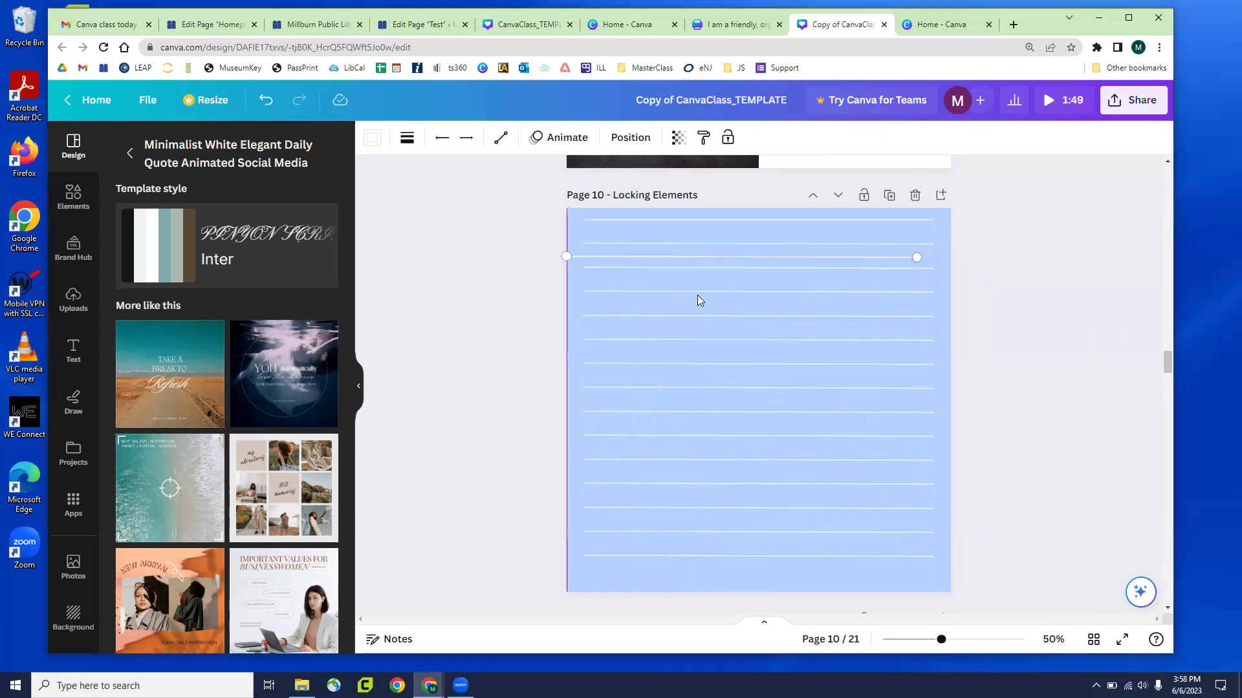
drag(639, 387, 639, 300)
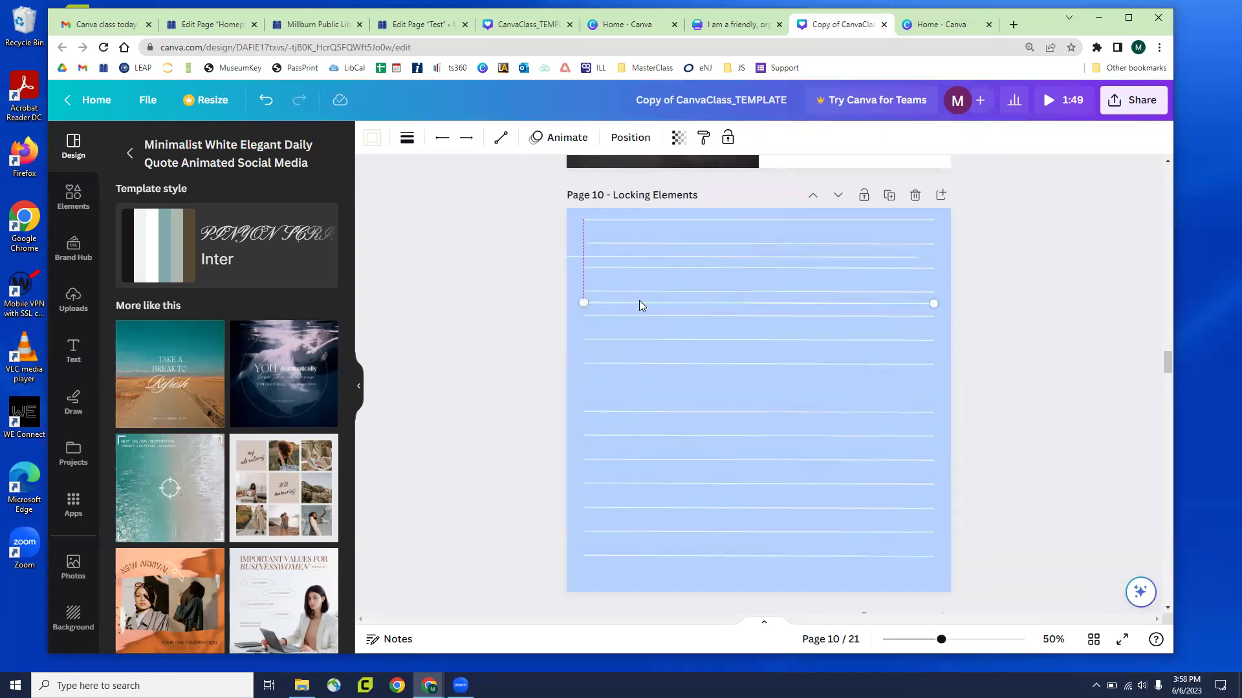
drag(649, 533, 655, 552)
drag(657, 432, 649, 383)
drag(646, 534, 632, 421)
click(646, 506)
drag(655, 507, 657, 351)
Marquee-select all the ruled lines and bring up the Position alignment options
click(1012, 450)
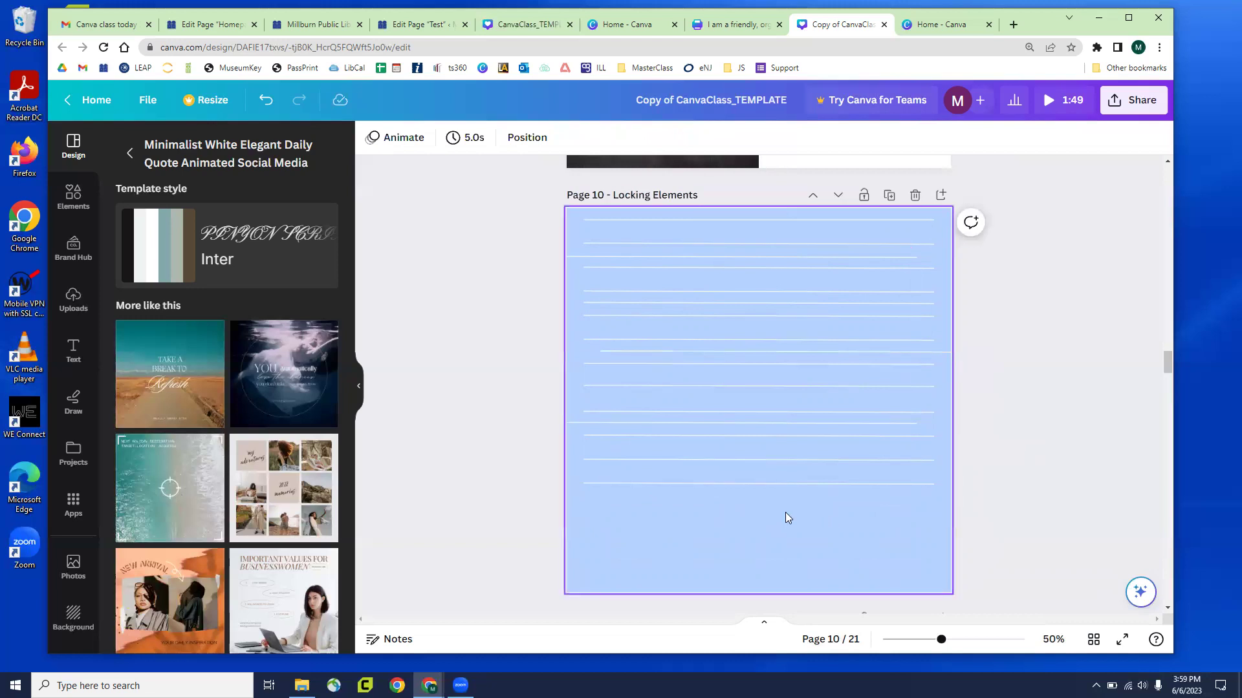
drag(714, 513, 849, 217)
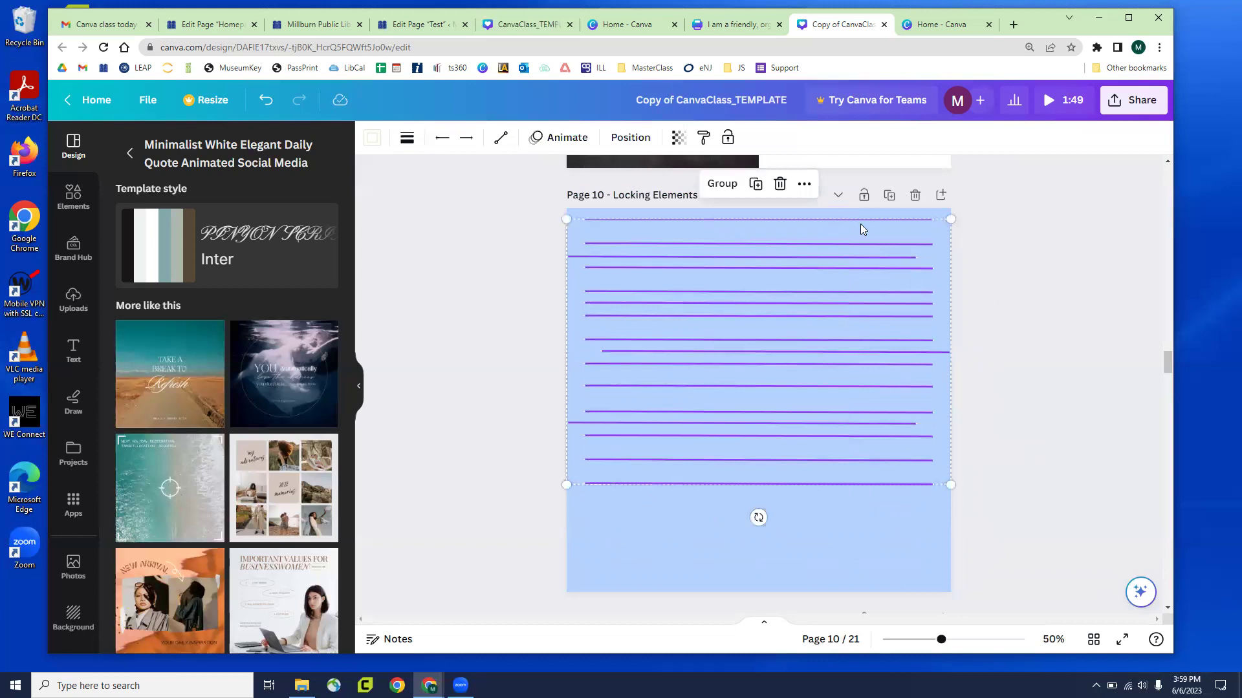
click(629, 139)
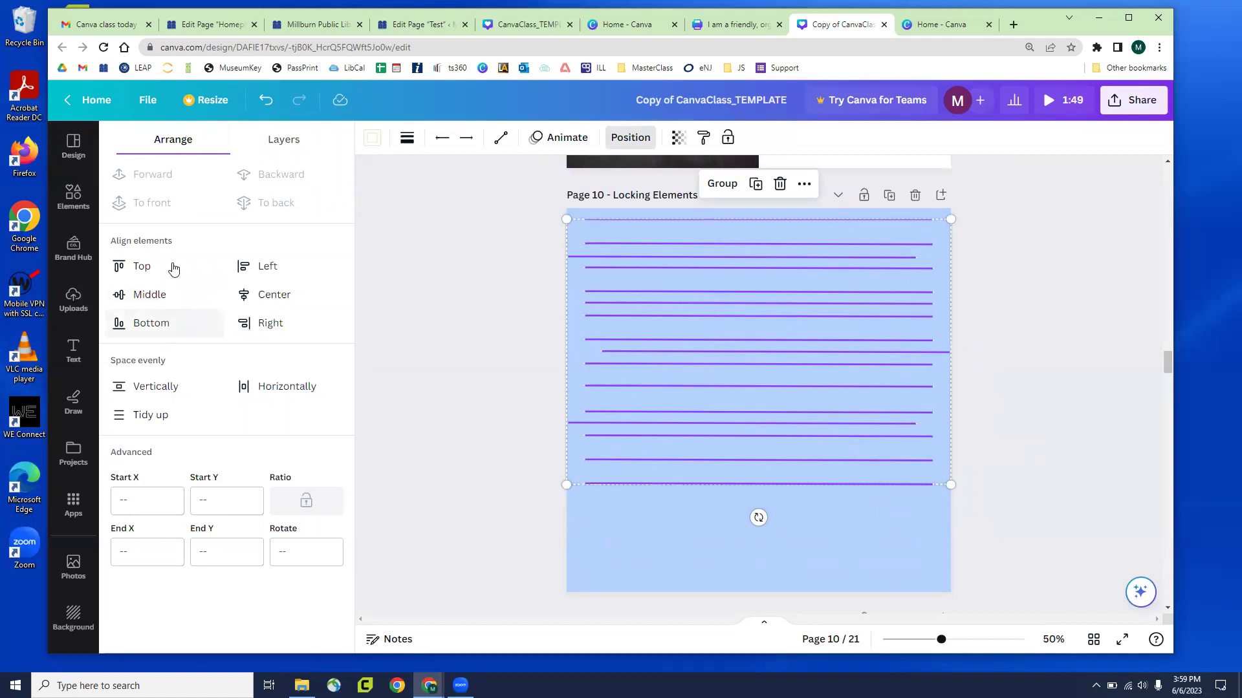
Try aligning the selected Page 10 lines to the middle, then undo it
click(174, 298)
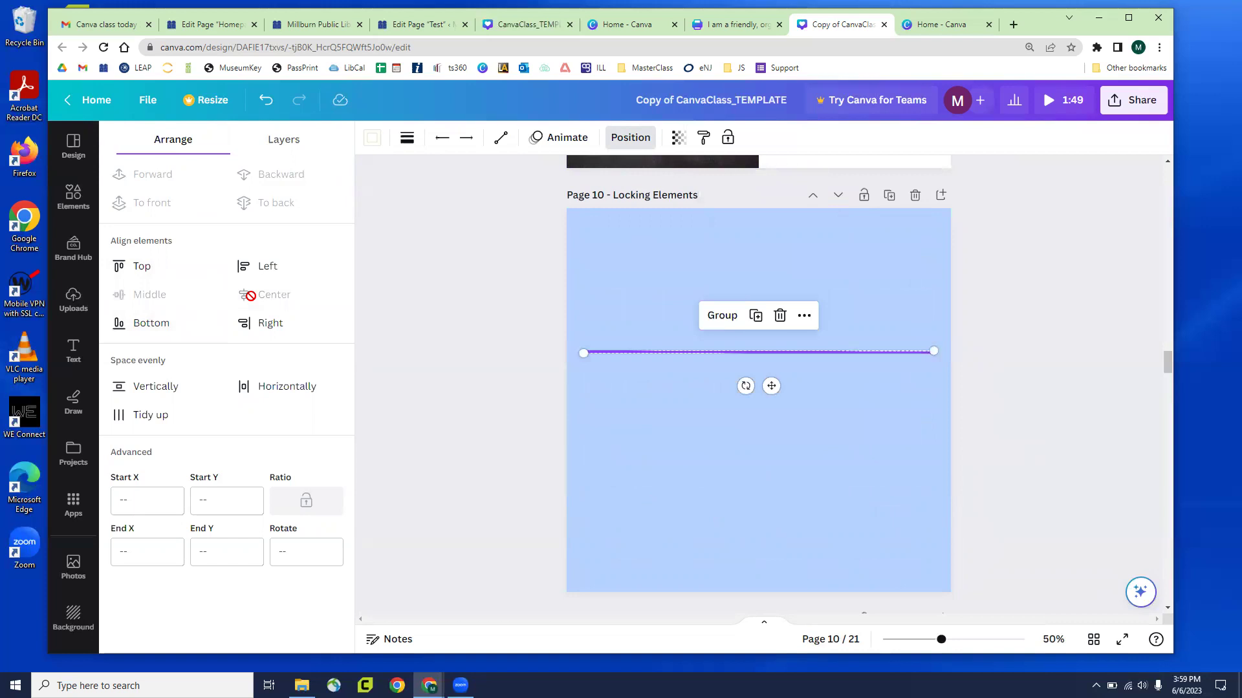
key(ctrl+z)
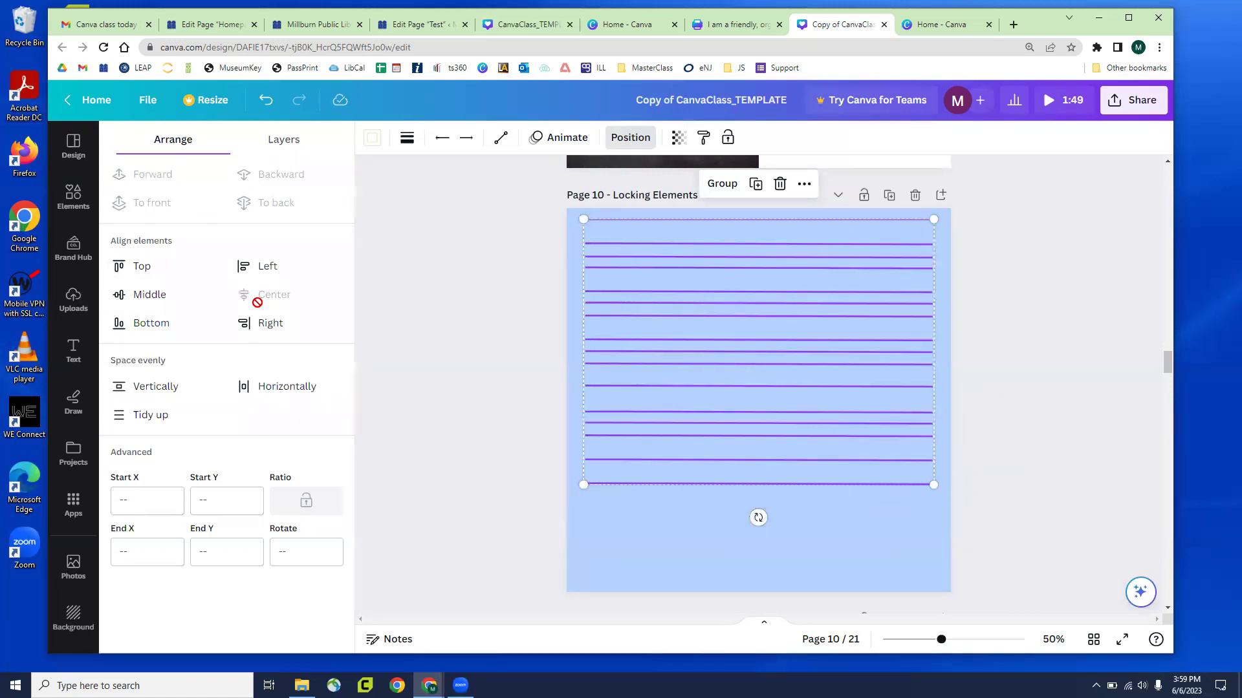
key(ctrl+z)
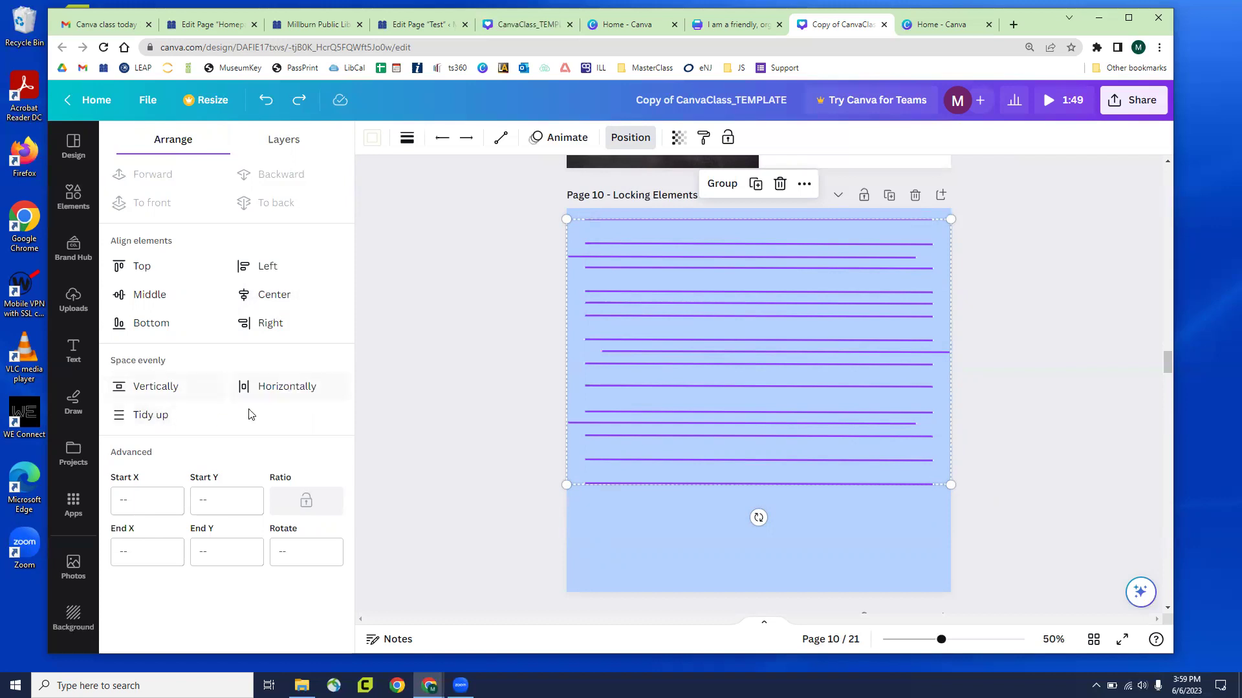
Tidy up the lines into even spacing, then undo and redo to compare
click(180, 418)
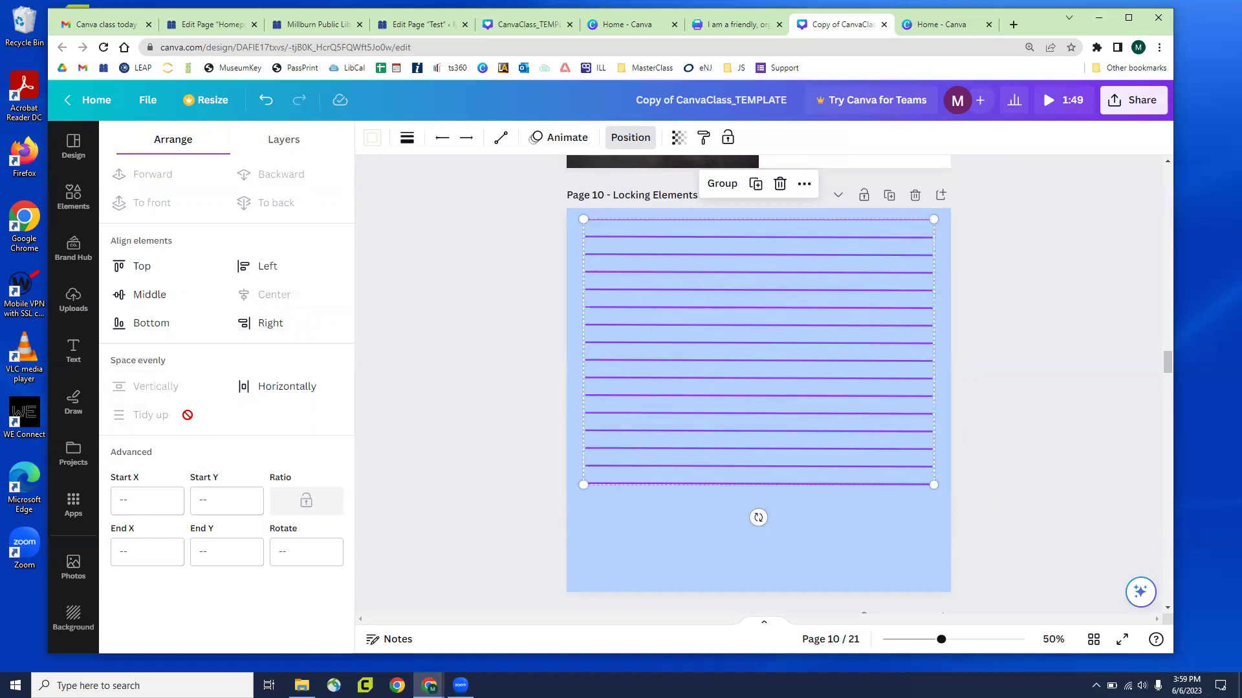
click(617, 526)
key(ctrl+z)
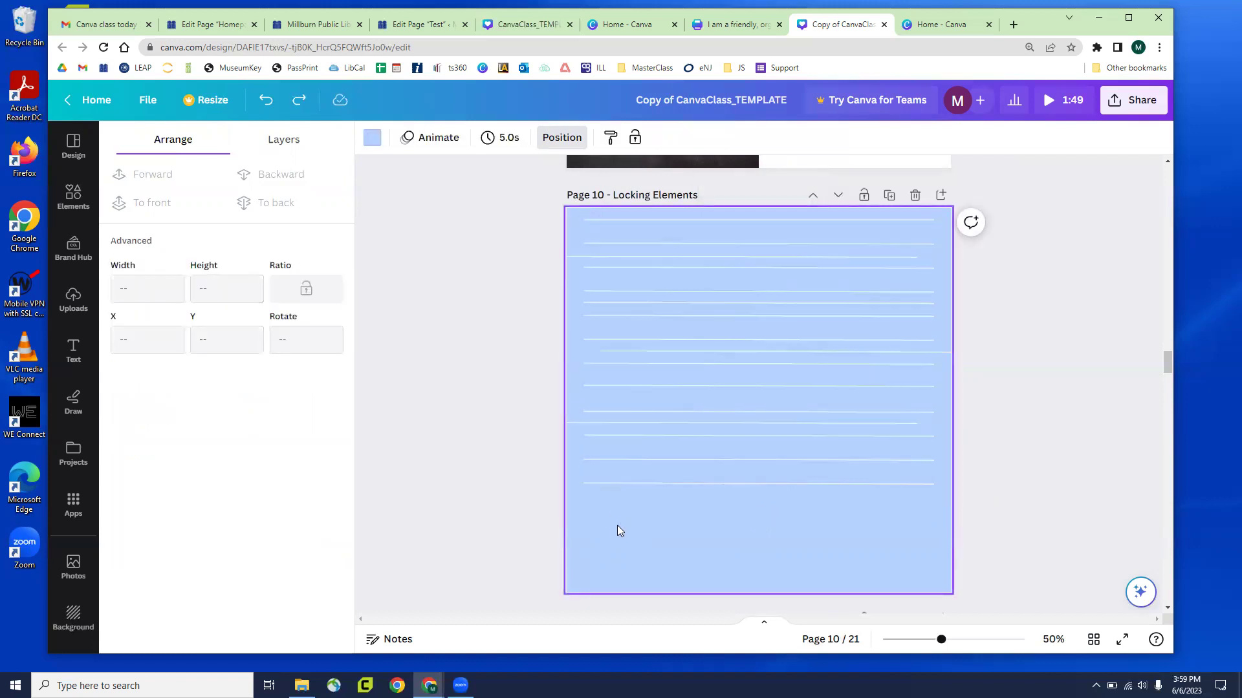
key(ctrl+y)
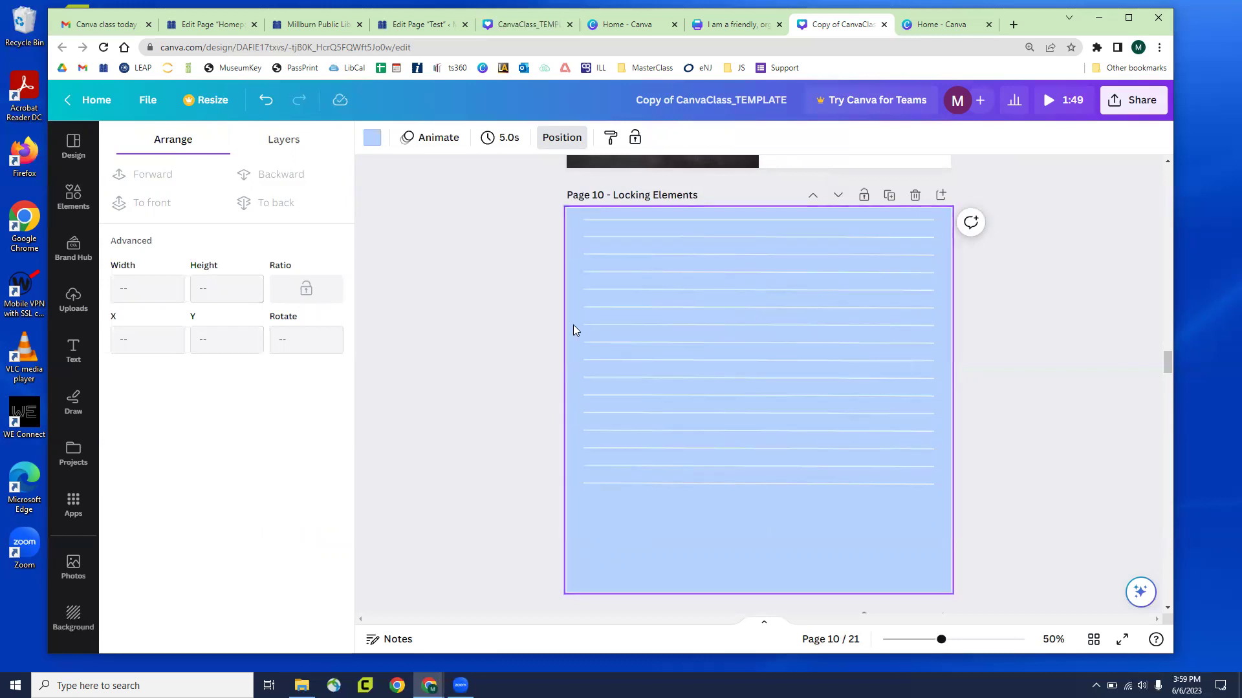
Scroll through the deck, dismiss the Position panel, and settle on Page 12, Choosing a Template
scroll(445, 330, down, 3)
scroll(449, 326, down, 10)
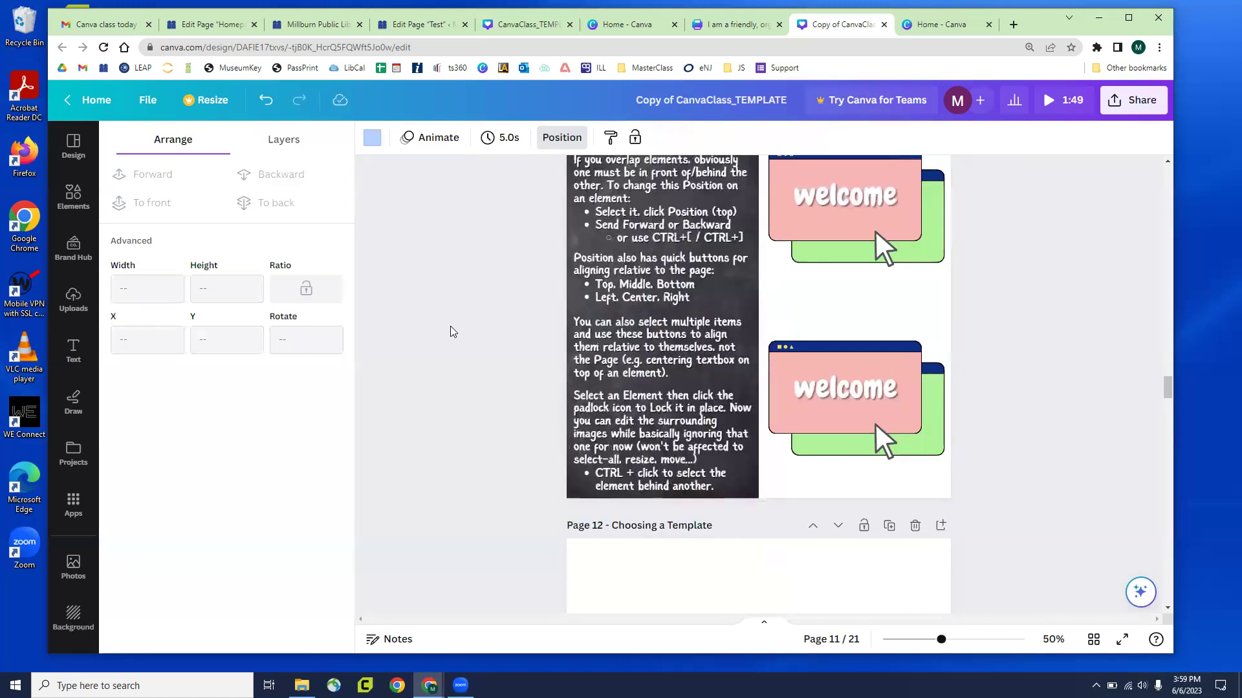
scroll(452, 328, down, 8)
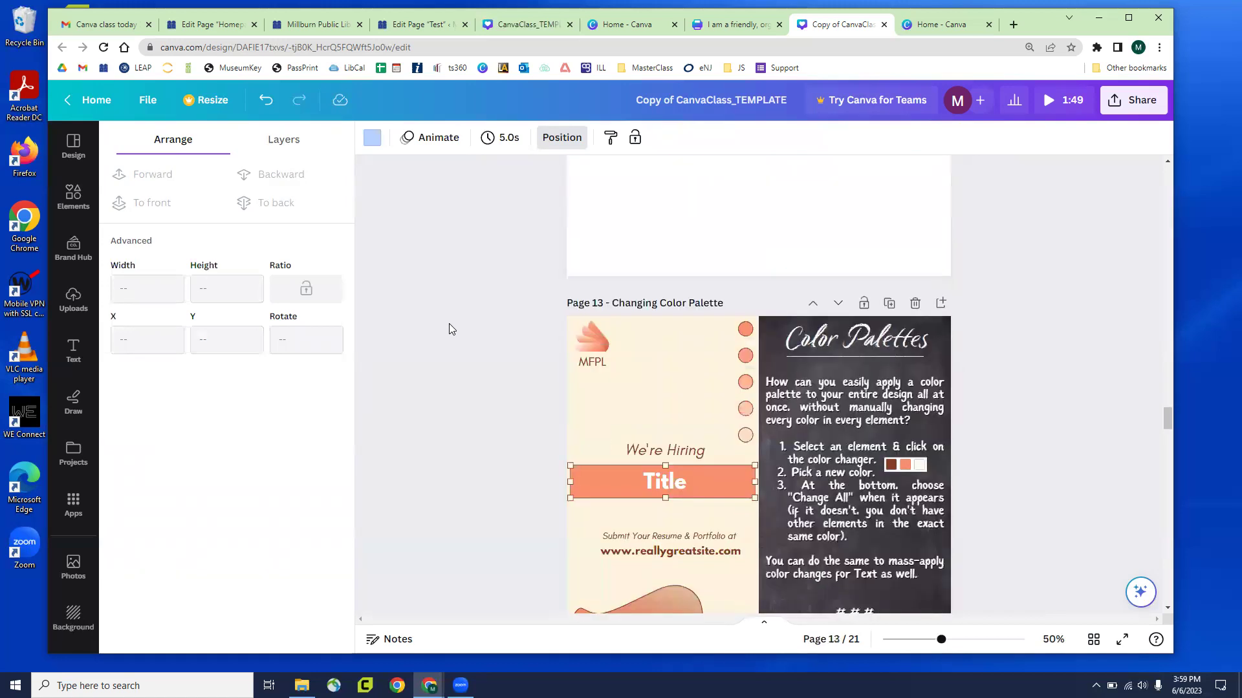
scroll(449, 326, down, 15)
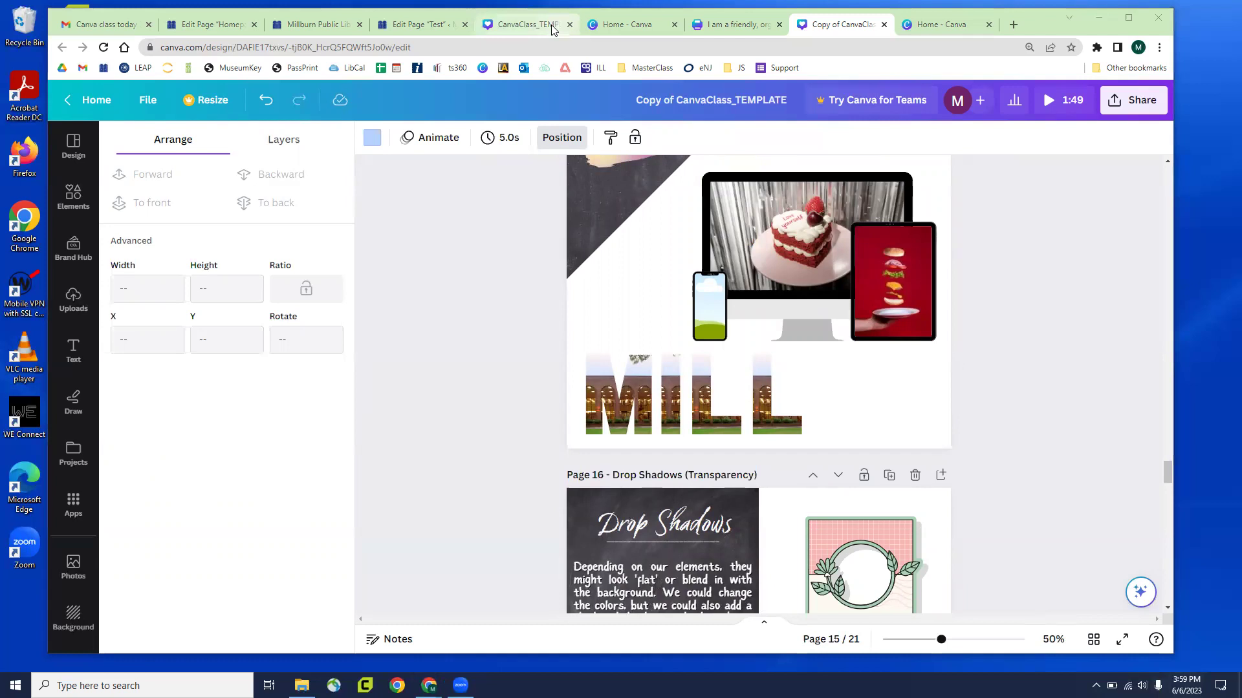
click(397, 268)
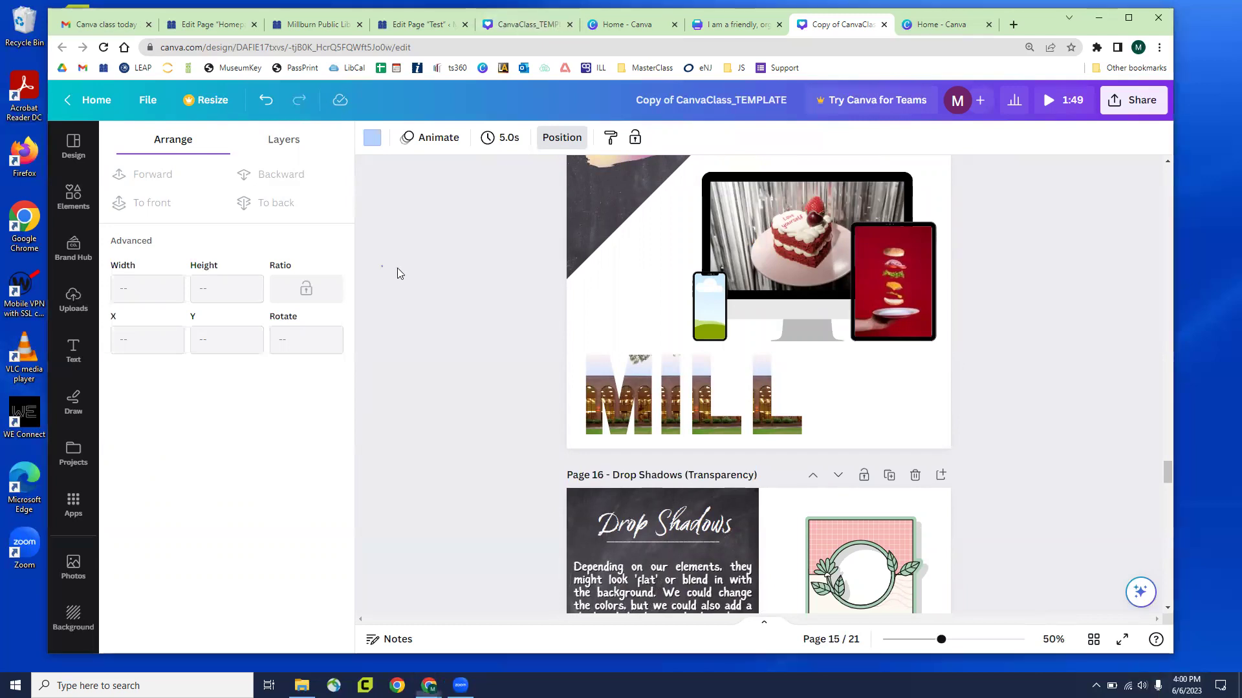
scroll(428, 273, down, 5)
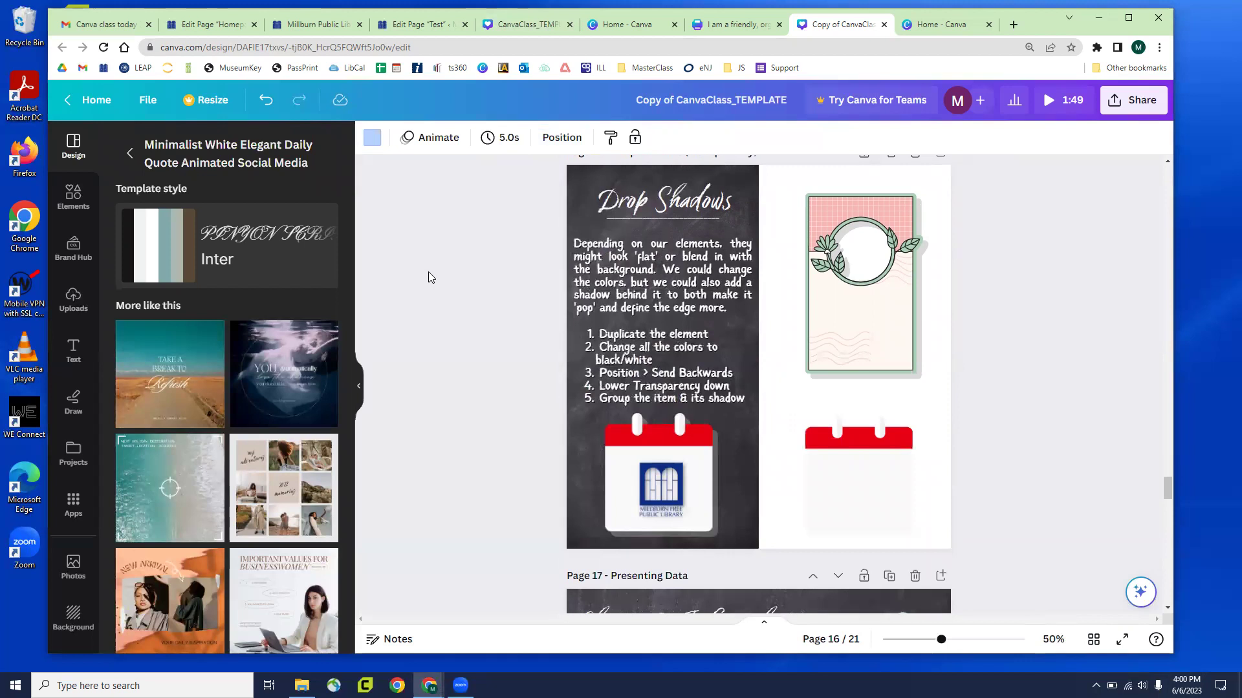
scroll(526, 395, up, 5)
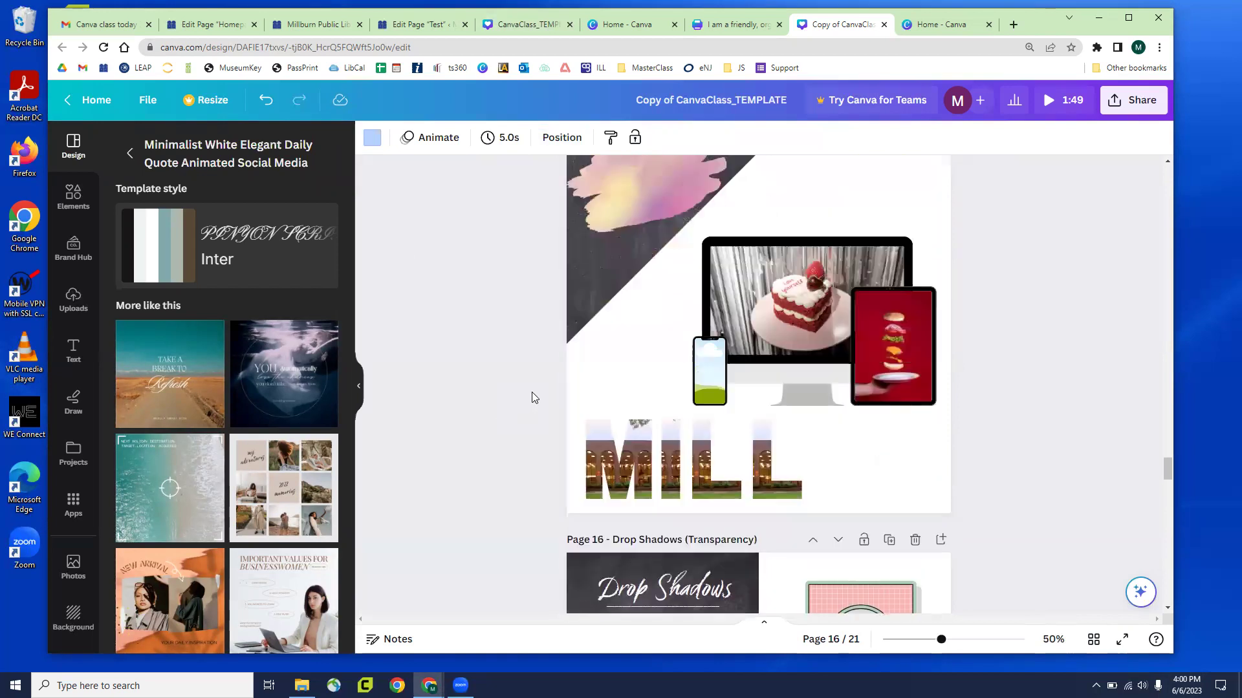
scroll(533, 392, up, 10)
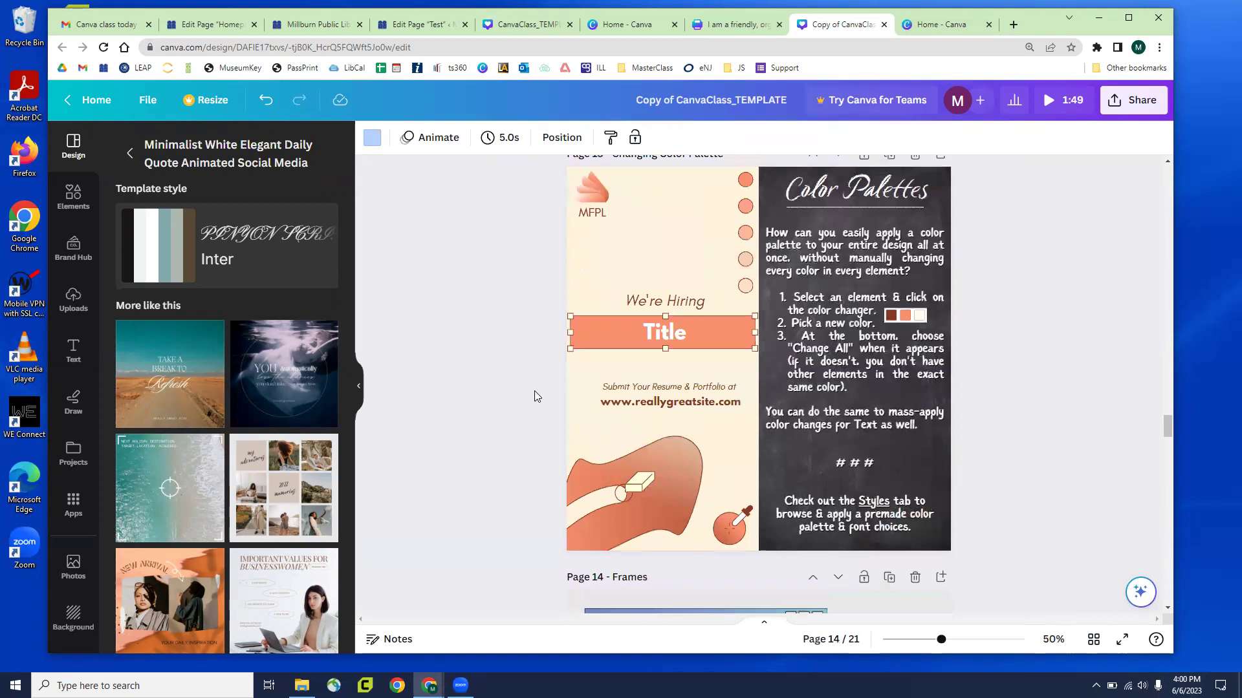
scroll(534, 392, up, 1)
scroll(534, 395, up, 5)
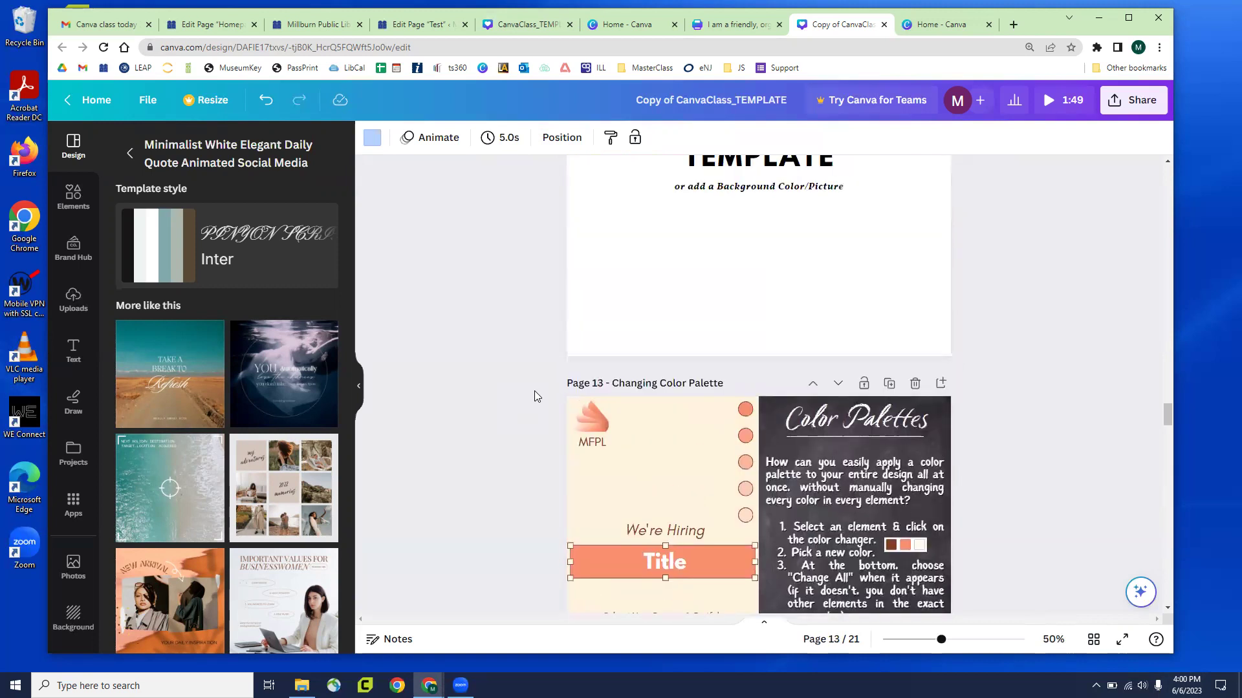
scroll(540, 392, down, 5)
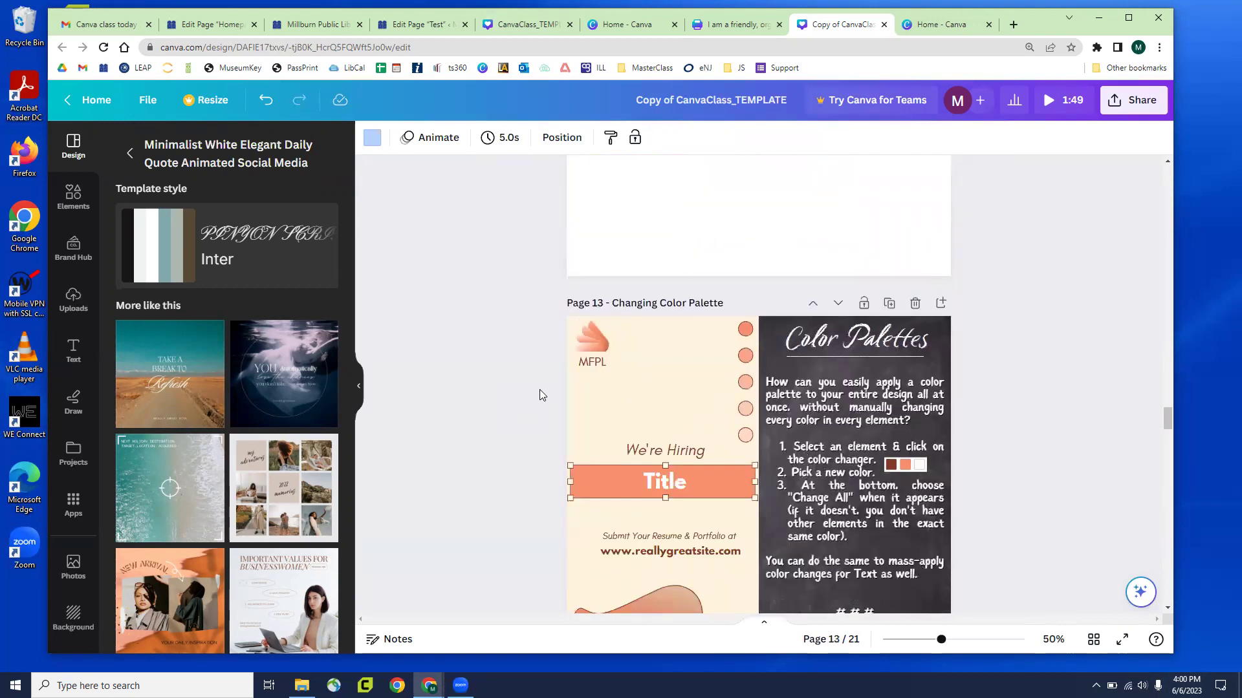
scroll(542, 391, up, 6)
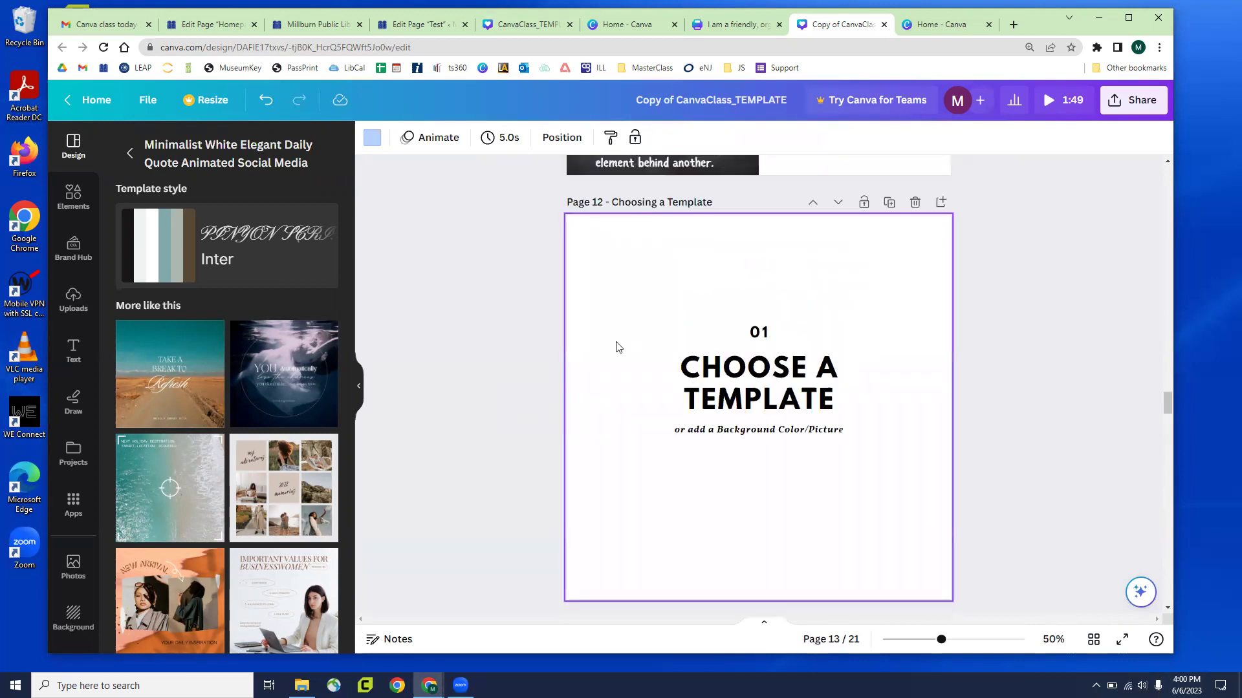
Replace Page 12 with the Grow Your Business template, then undo to restore 'Choose a Template'
click(669, 309)
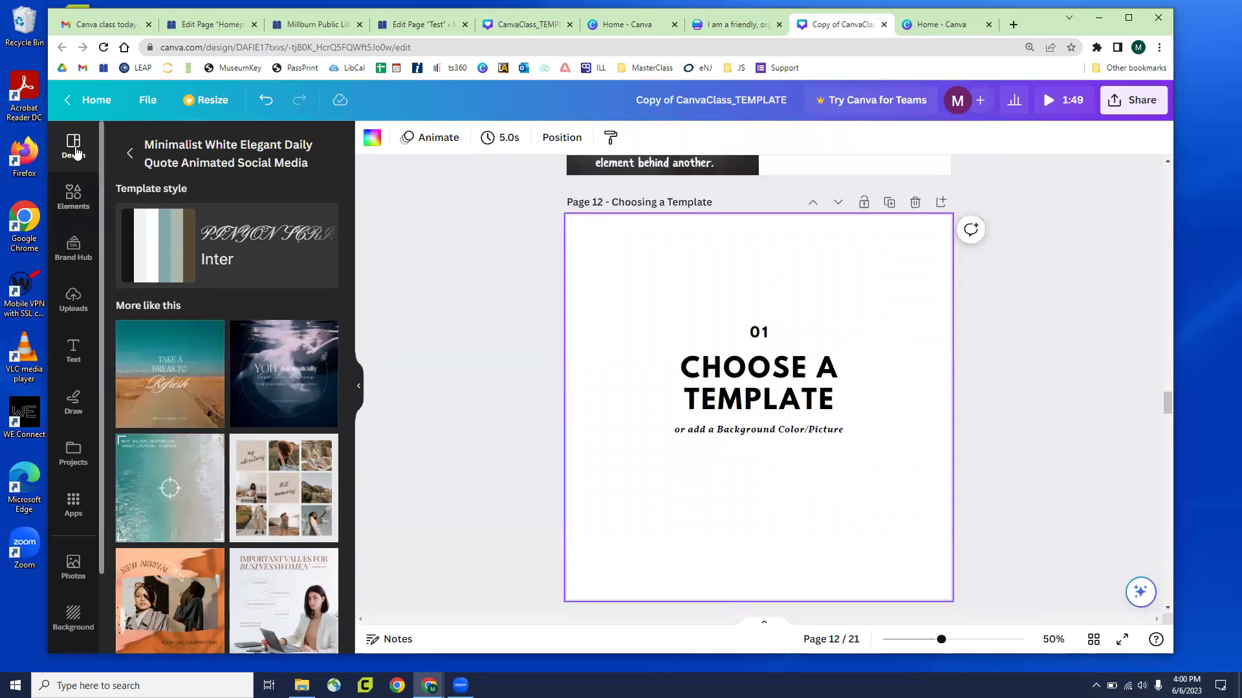
scroll(200, 323, down, 5)
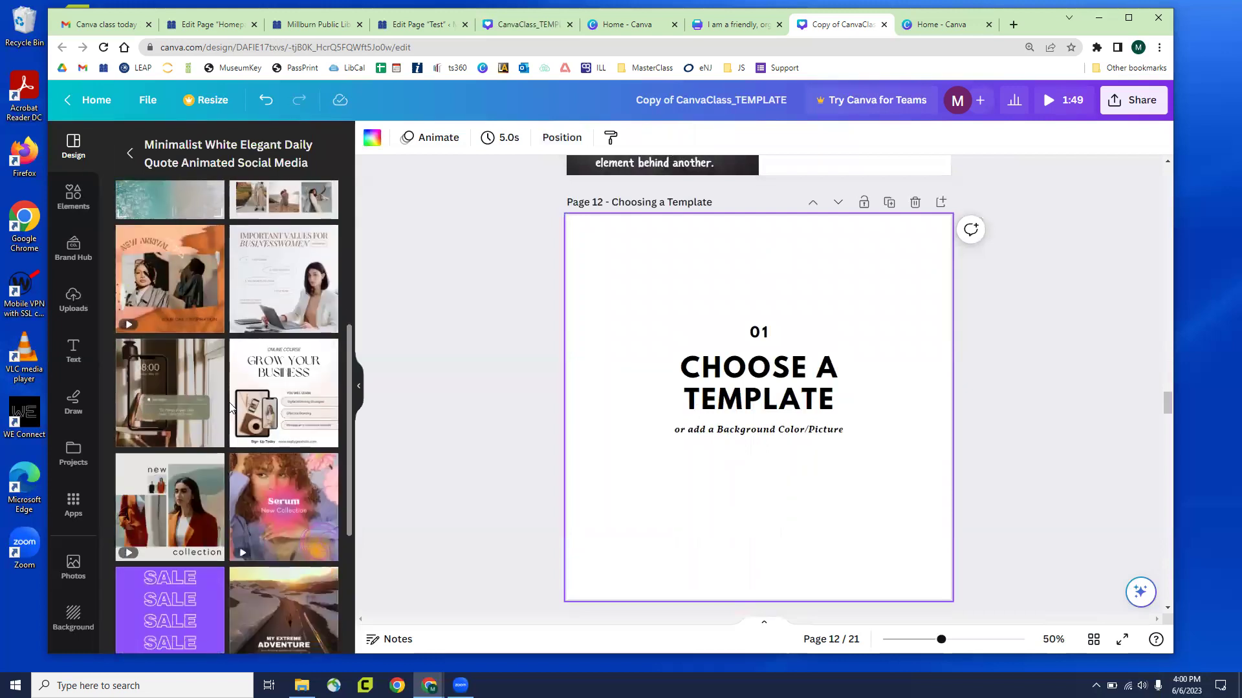
click(288, 368)
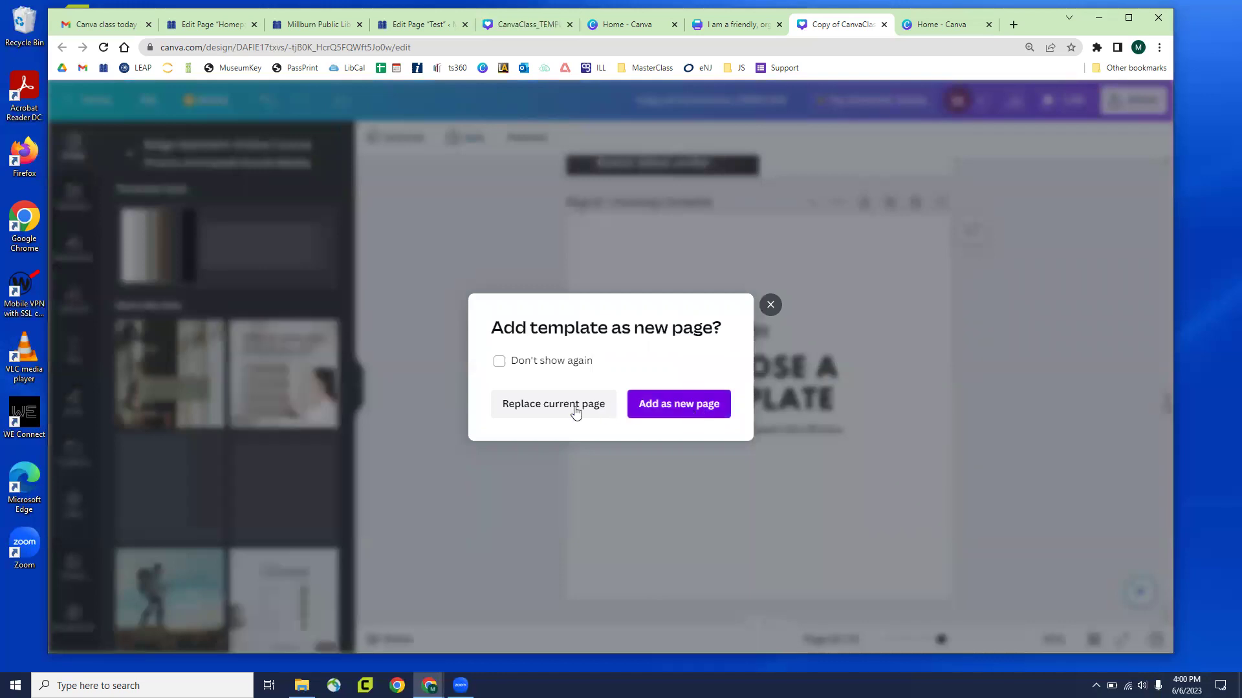
click(577, 411)
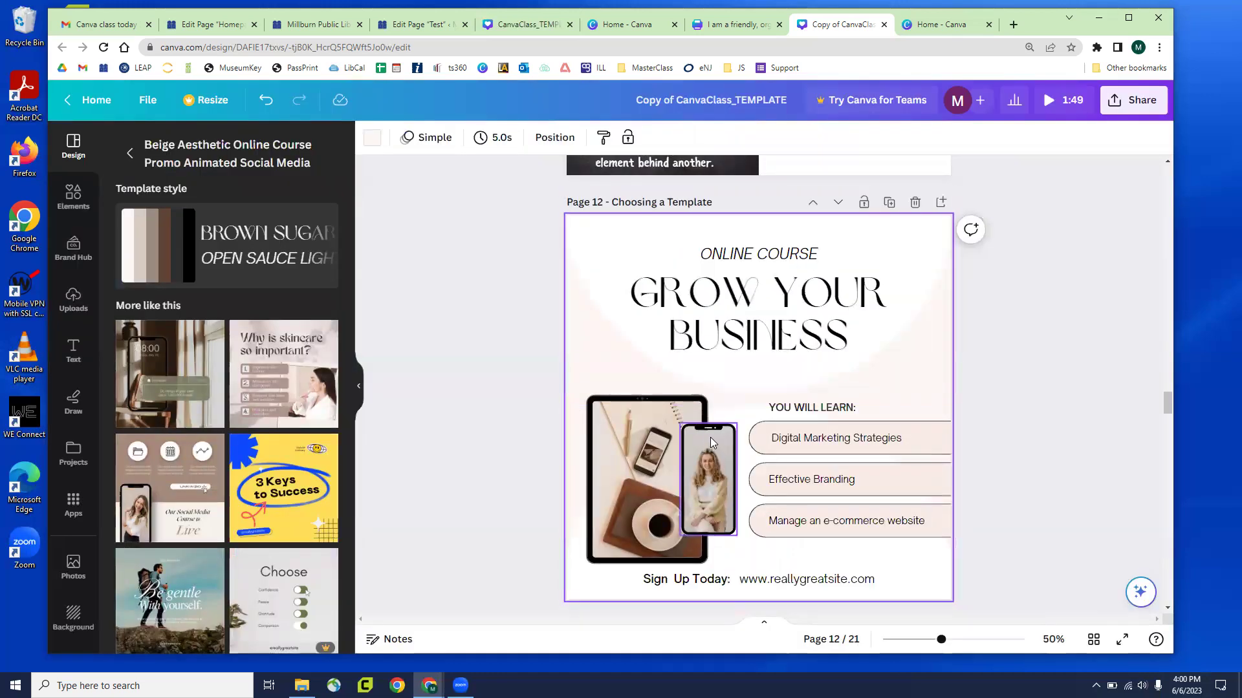
key(ctrl+z)
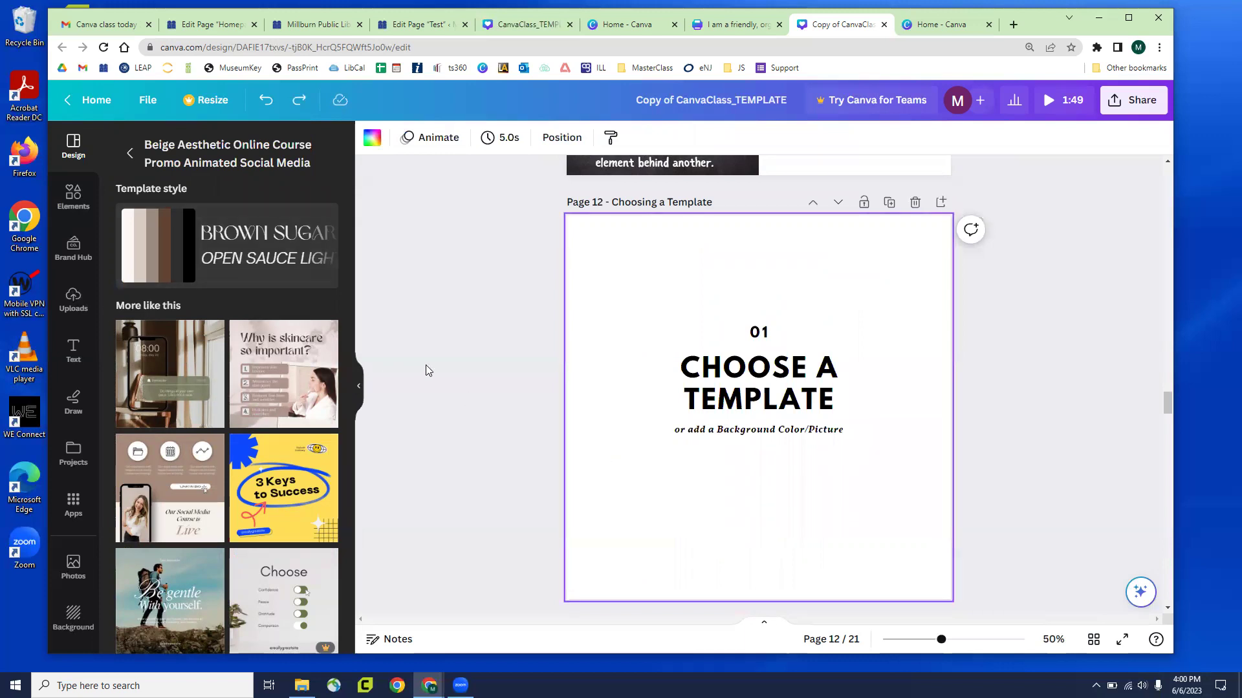
scroll(451, 360, down, 5)
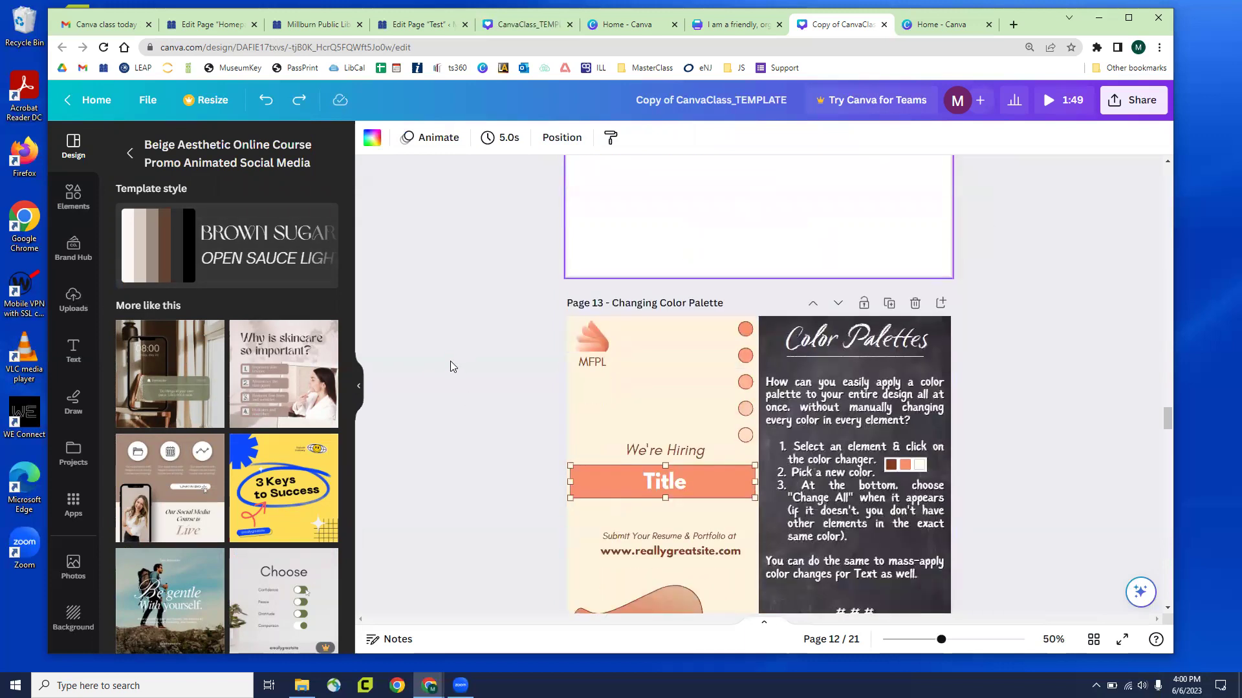
Select the column of circles on Page 13 and swap its brown for navy
scroll(450, 361, down, 2)
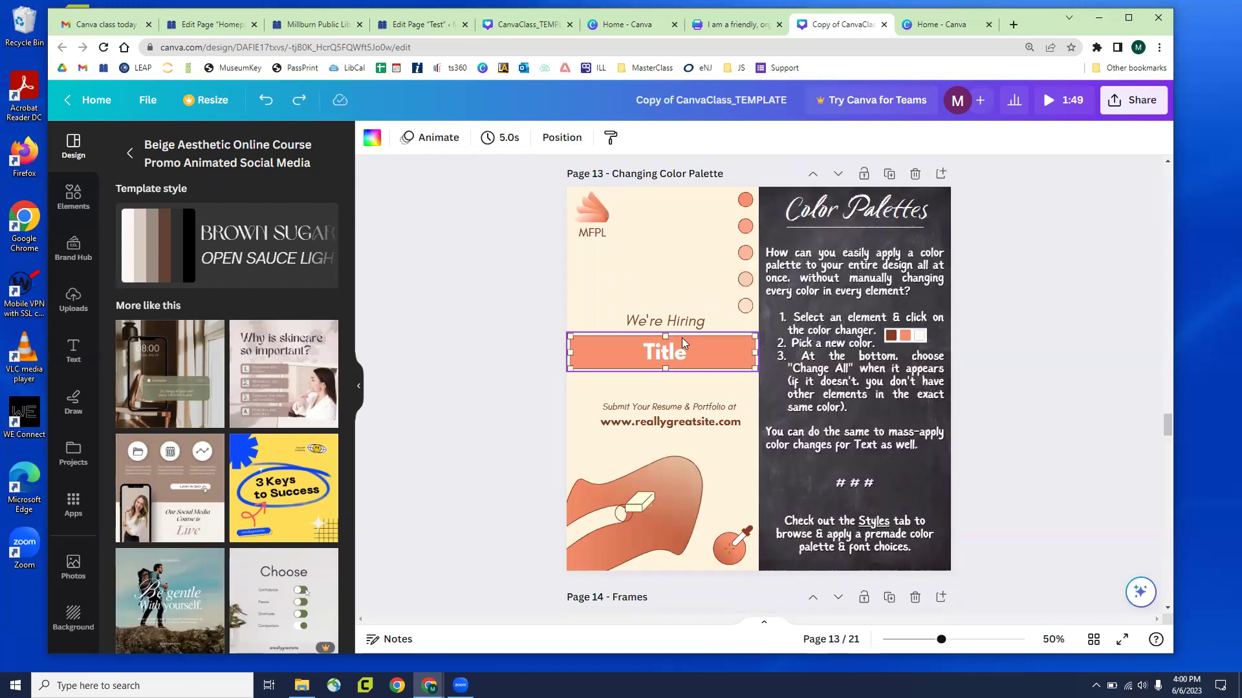
click(756, 203)
click(381, 139)
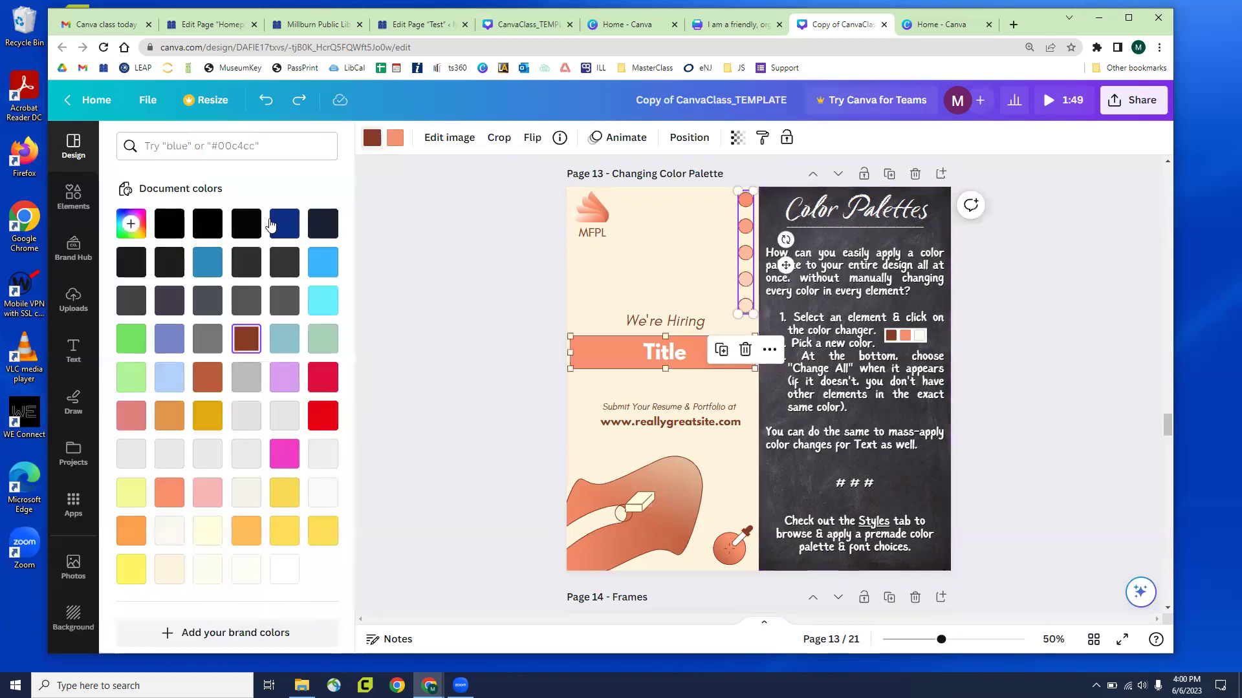
click(285, 223)
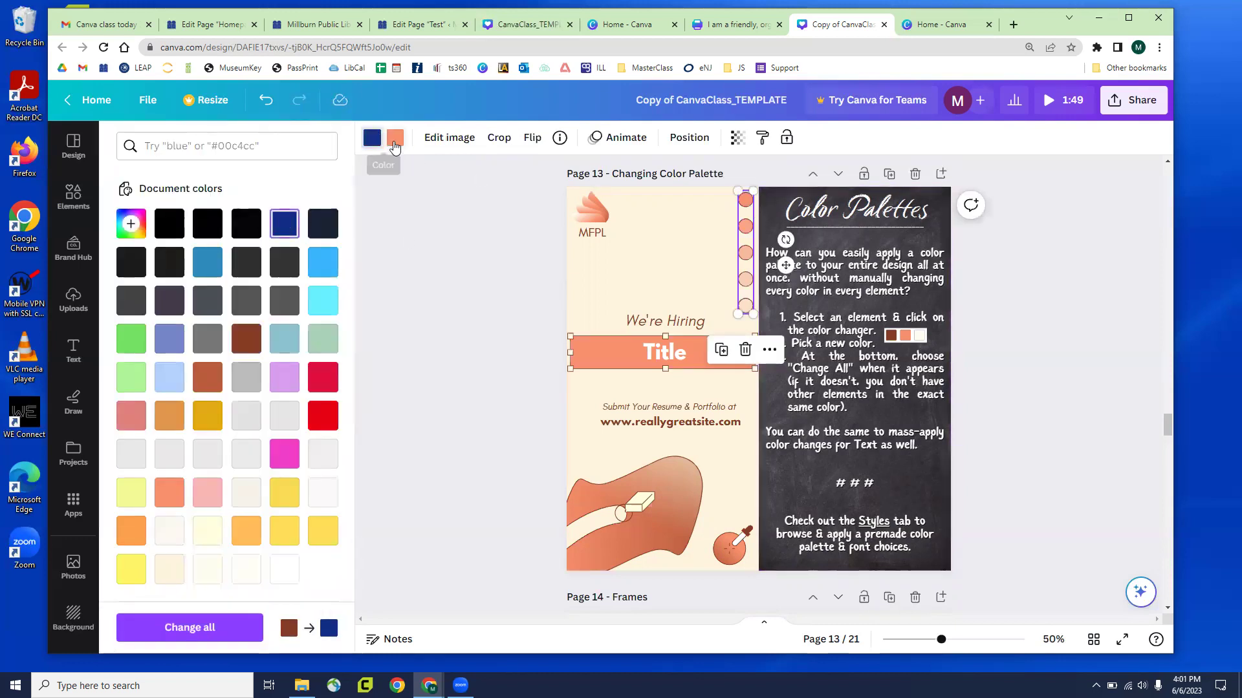
Recolour the circles' salmon to light cyan and select the bottom-left illustration
click(394, 137)
click(323, 304)
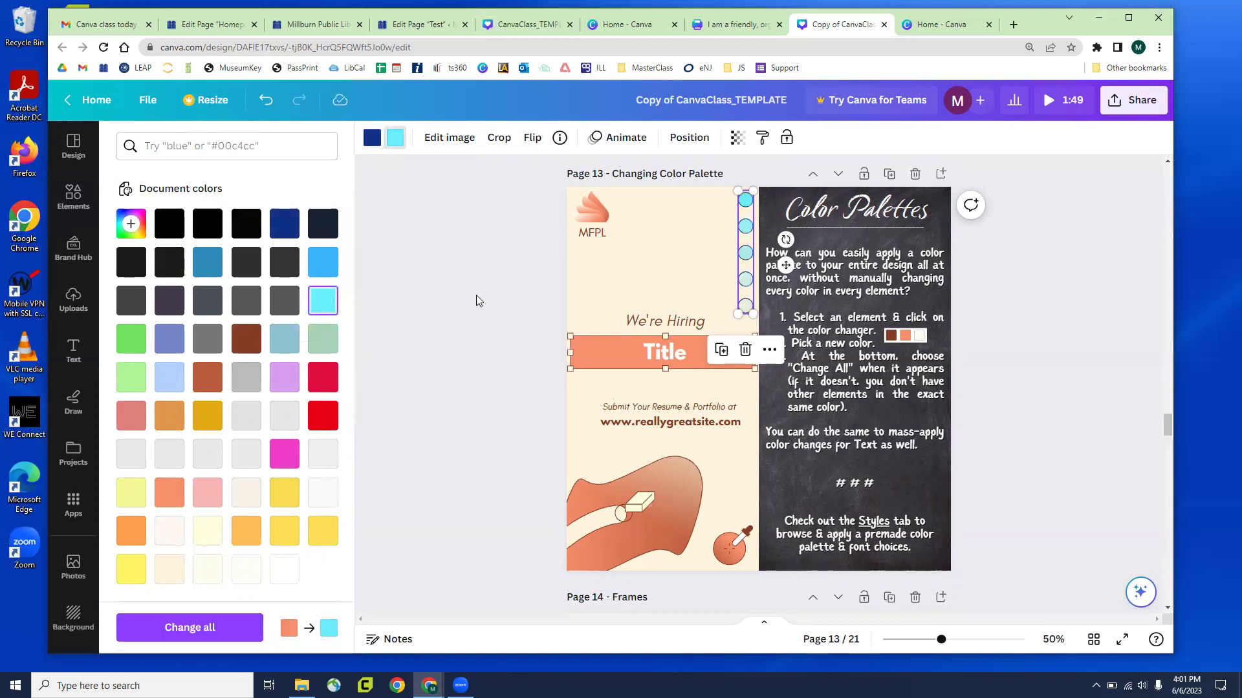
click(679, 476)
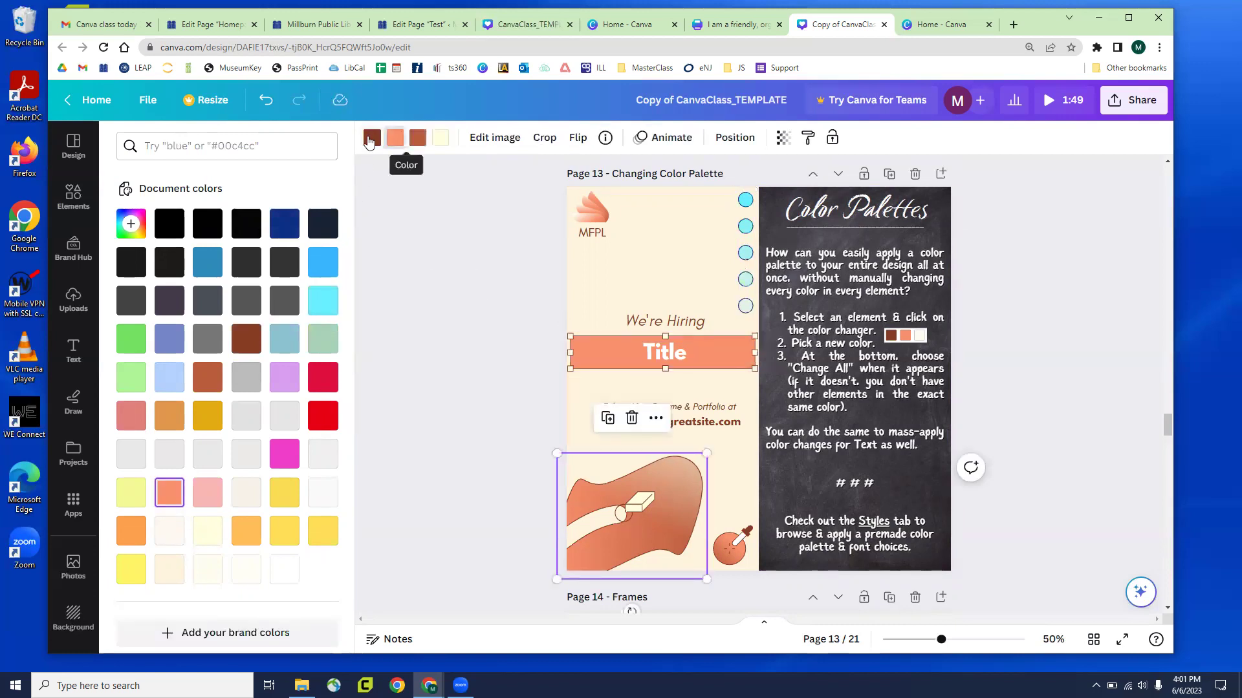
Try periwinkle, light blue, red and yellow swatches on the illustration's colours
click(370, 138)
click(169, 339)
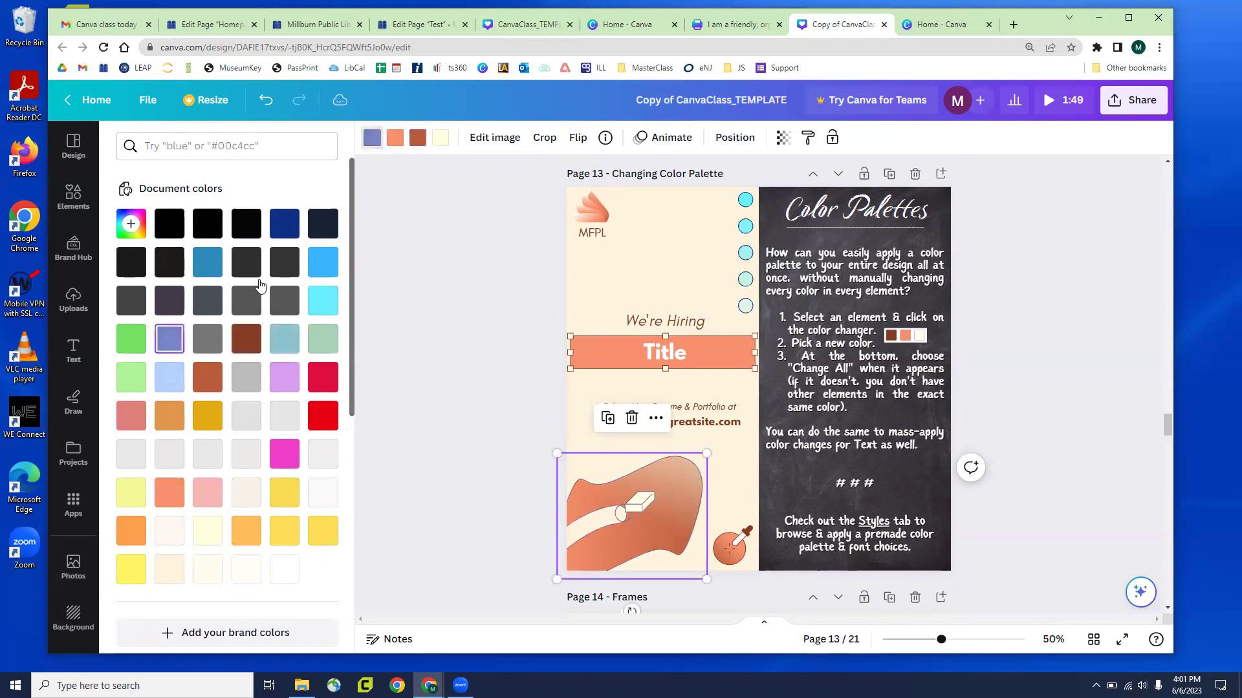
click(394, 138)
click(285, 338)
click(418, 139)
click(323, 377)
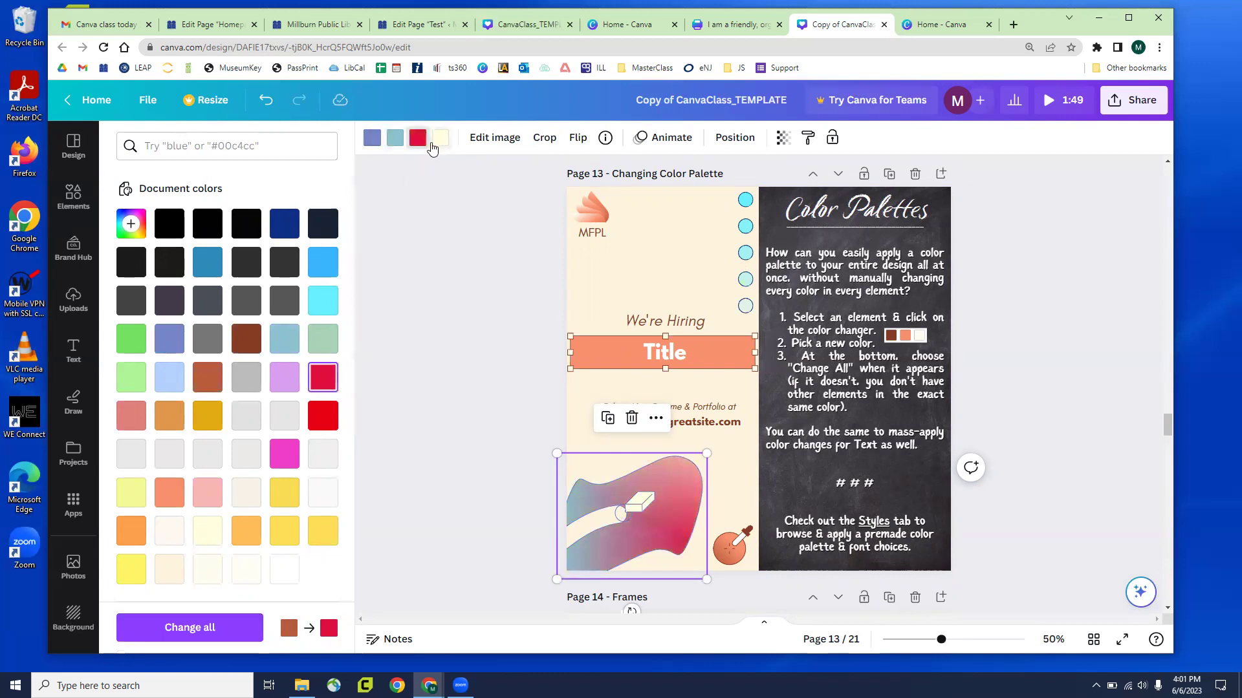
click(440, 138)
click(284, 493)
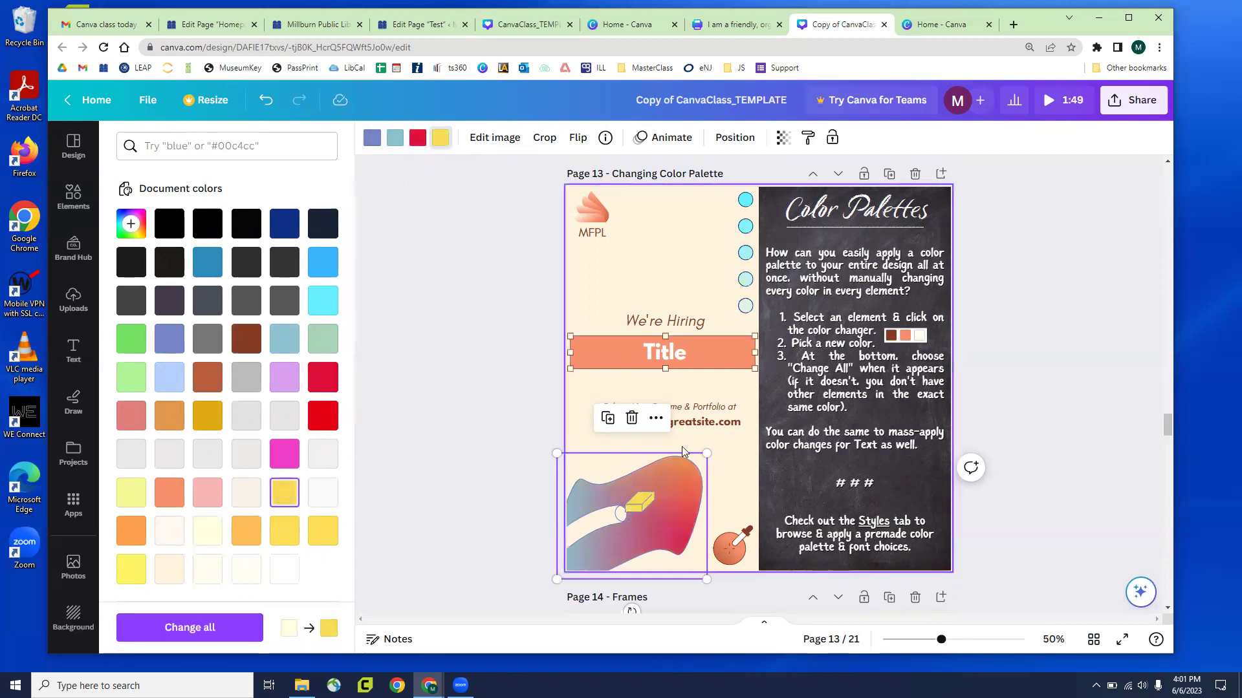
Revert the trial recolours and set the illustration's brown to light blue #8ac3cf
key(ctrl+z)
key(ctrl+z)
key(ctrl+z)
key(ctrl+z)
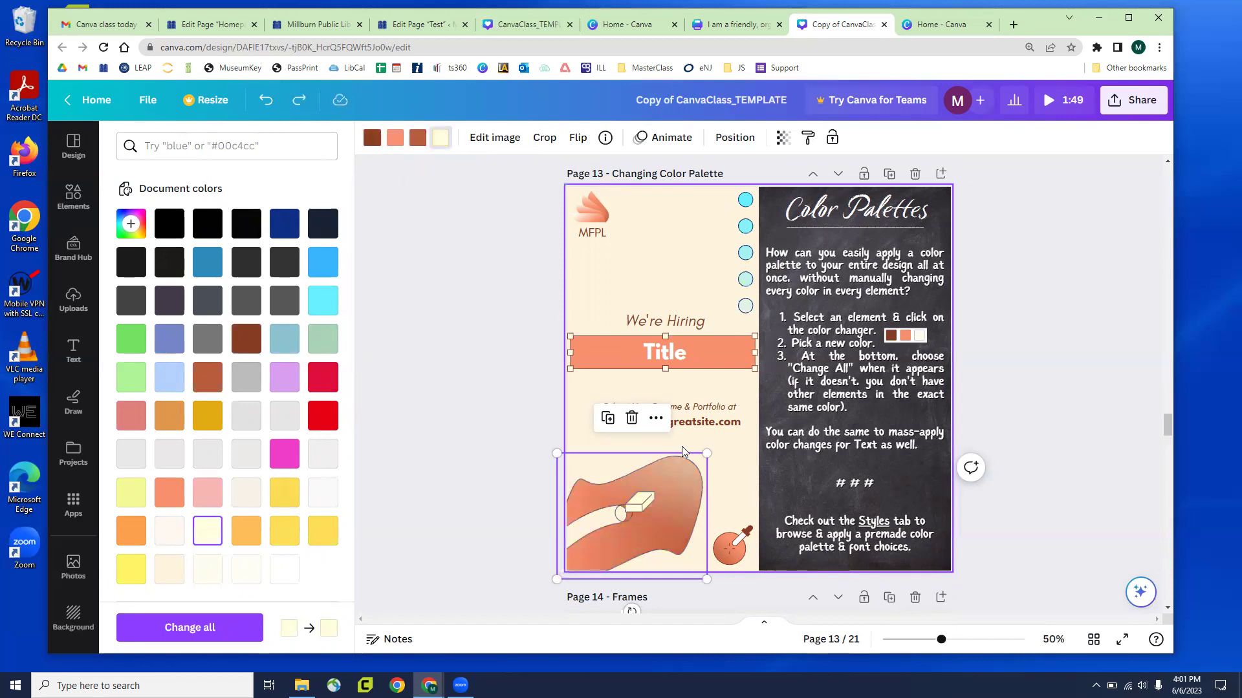
key(Escape)
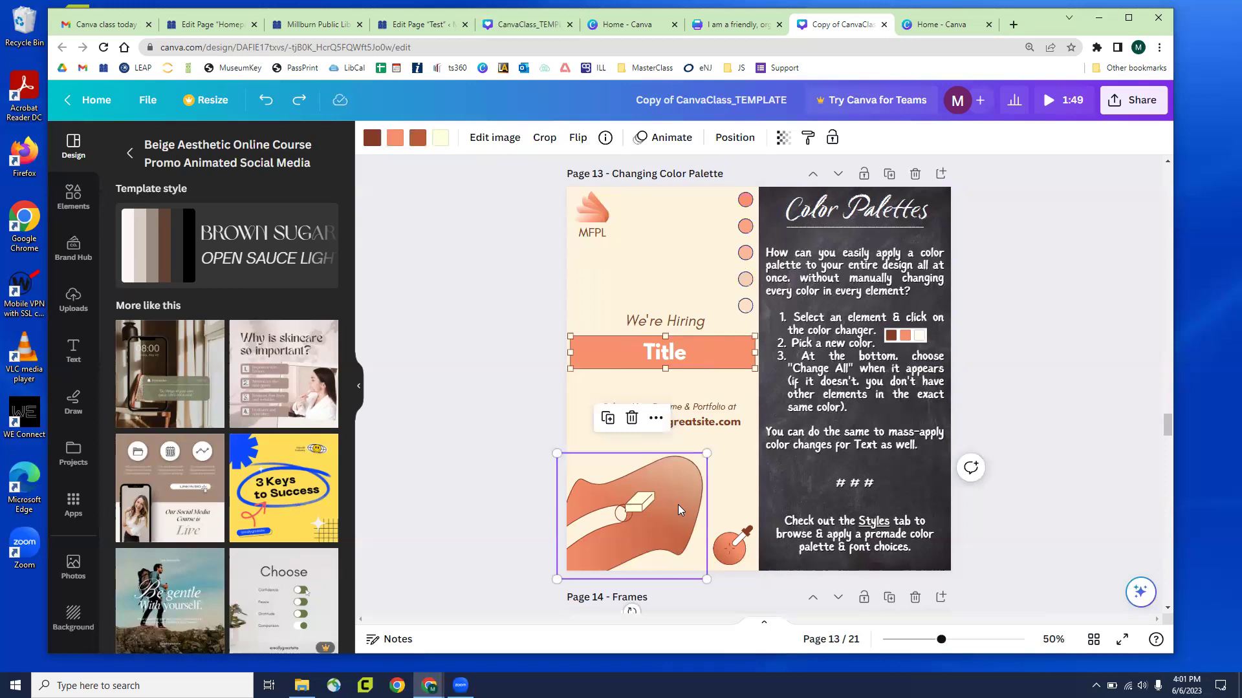
click(372, 138)
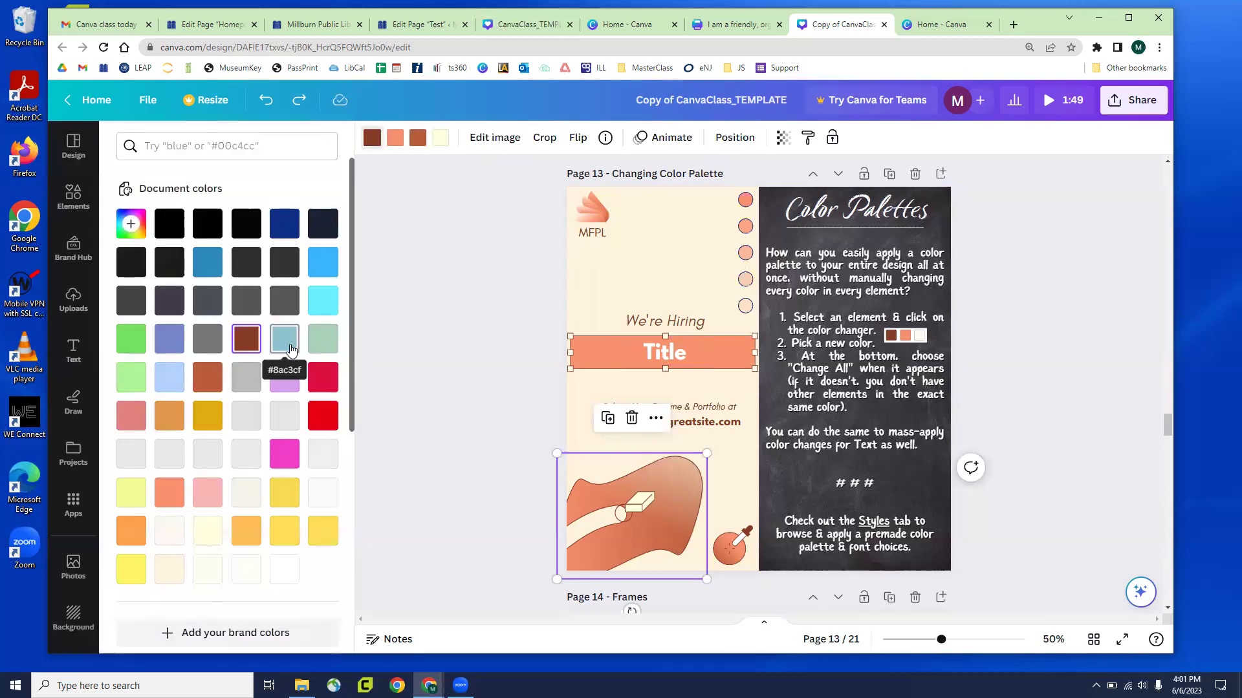
click(290, 349)
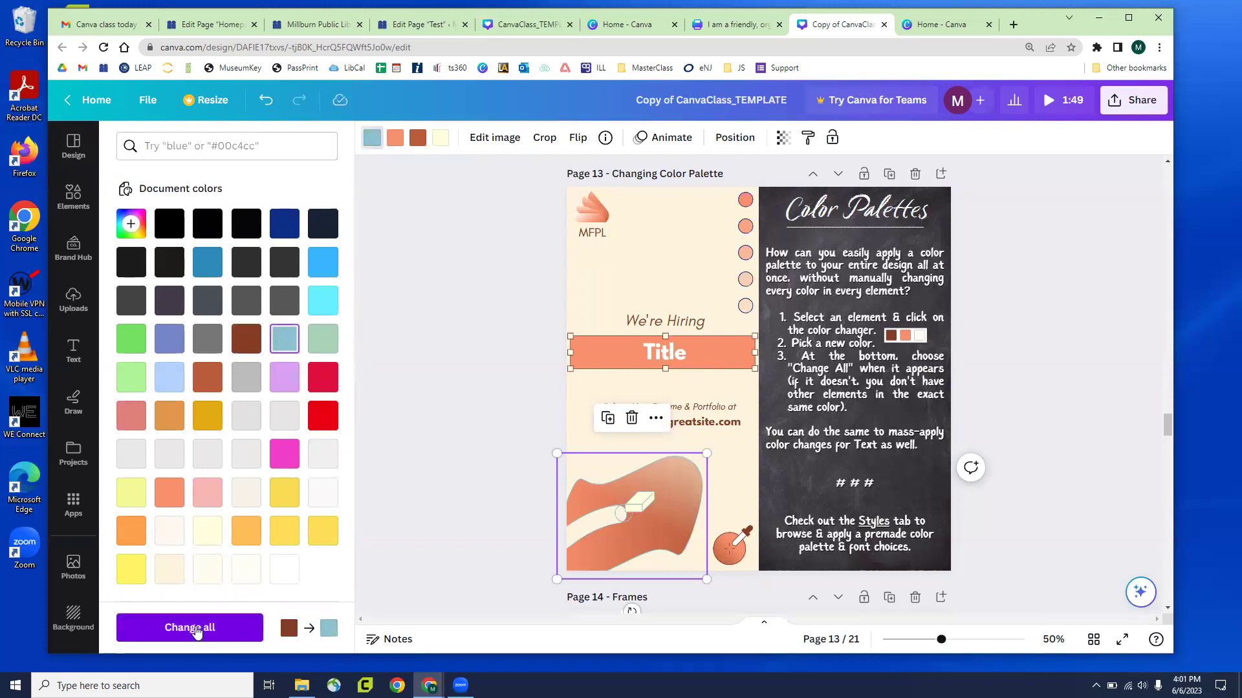
Apply the light blue on all pages and change salmon to gold #e1aa12 everywhere
click(196, 631)
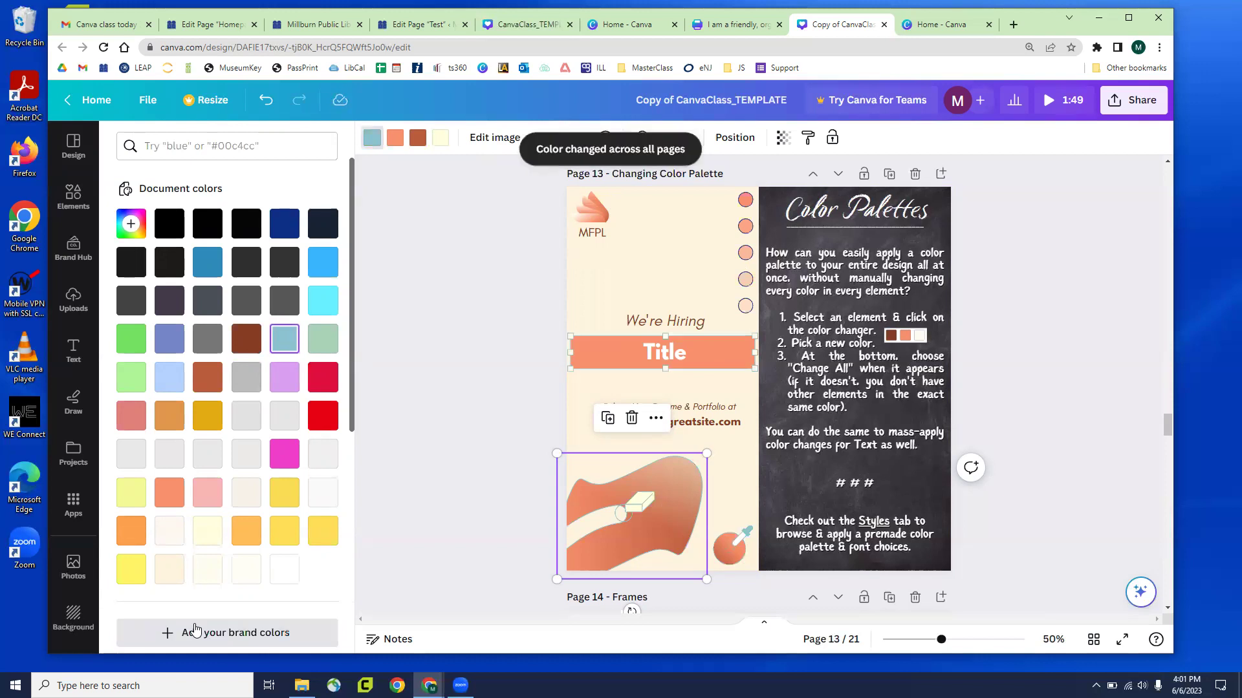
click(394, 137)
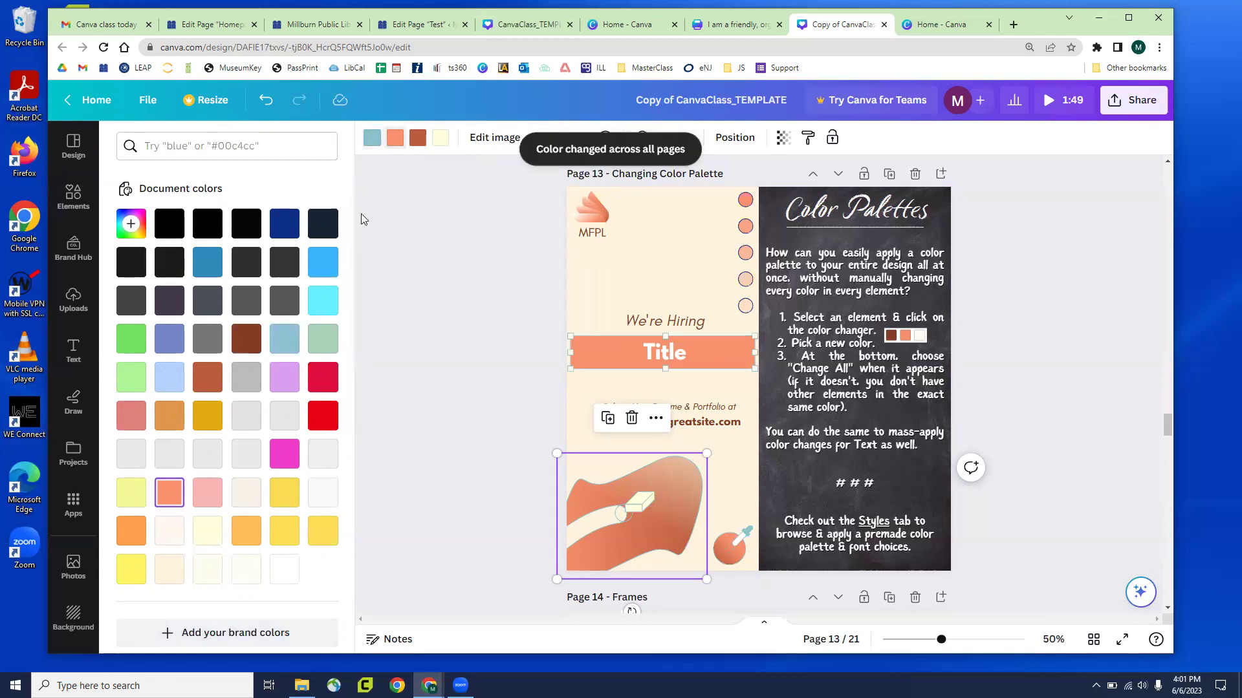
click(208, 415)
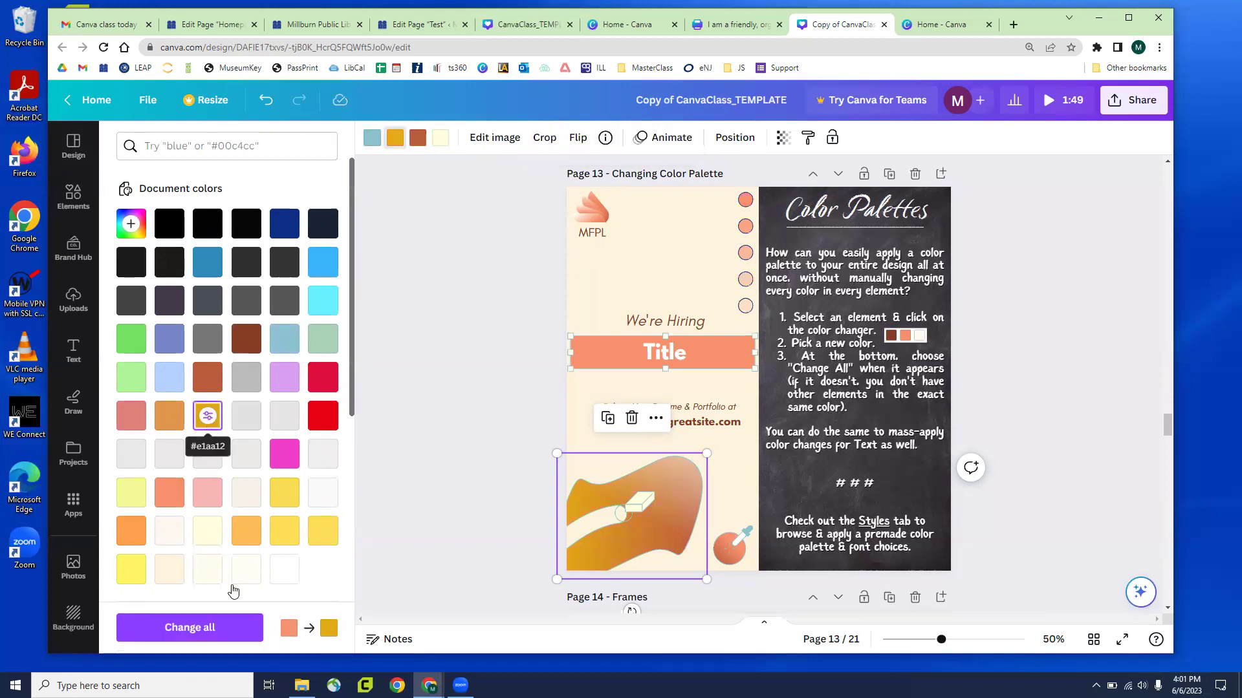
click(212, 632)
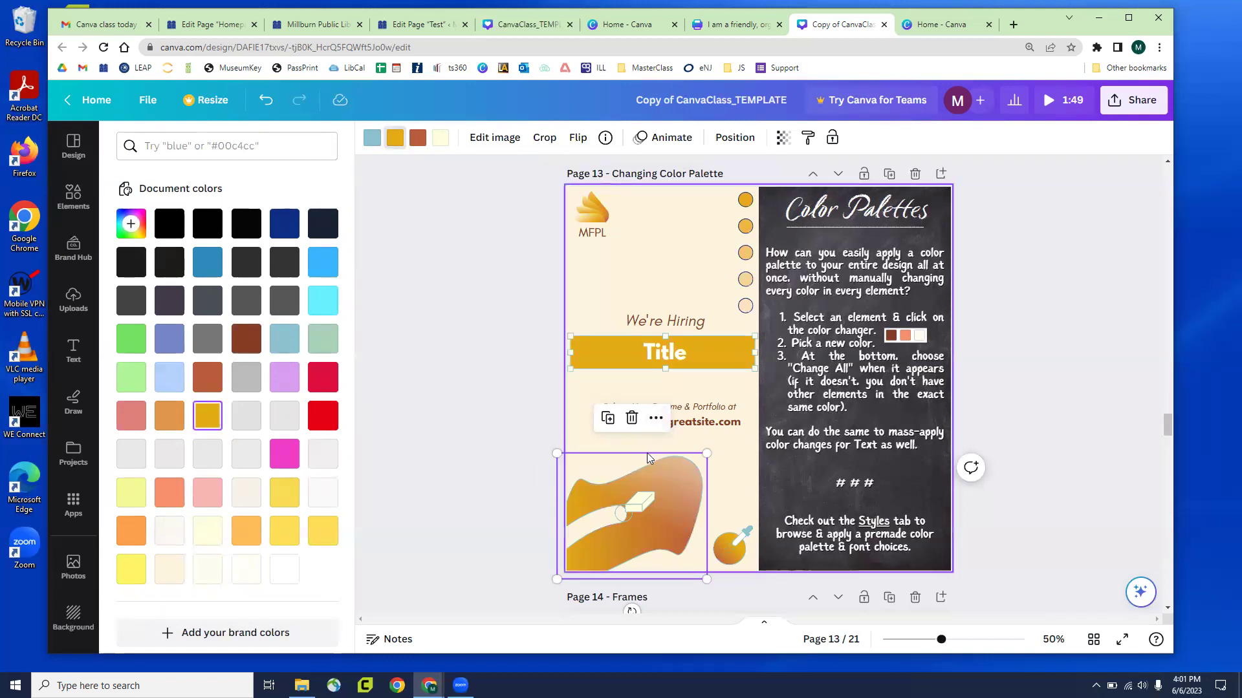
Change the rust colour to green #72e161 on all pages and review the result
click(418, 138)
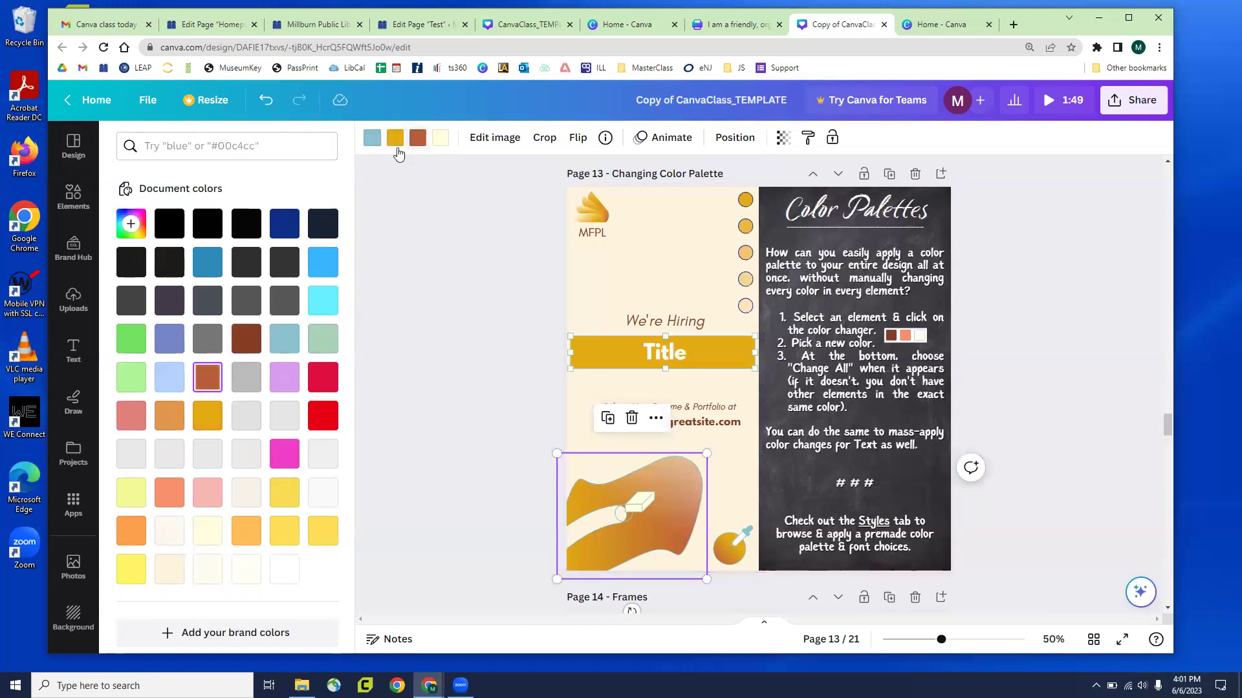
click(131, 340)
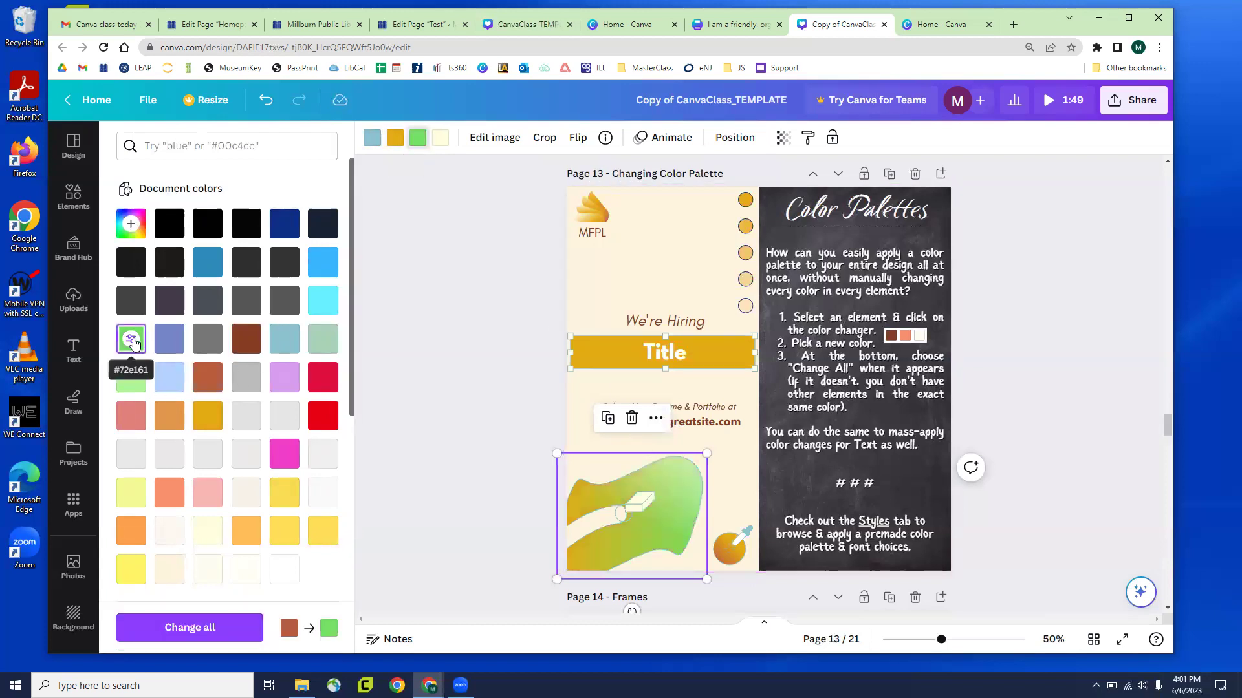
click(206, 629)
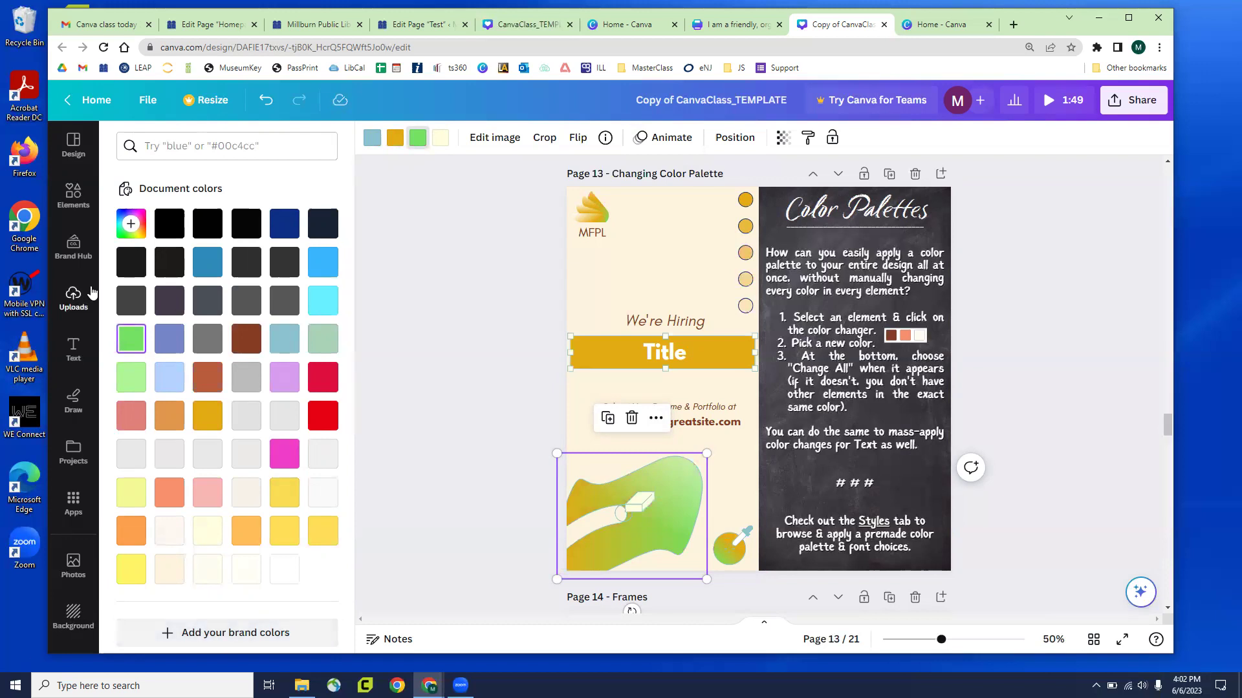
scroll(91, 293, down, 2)
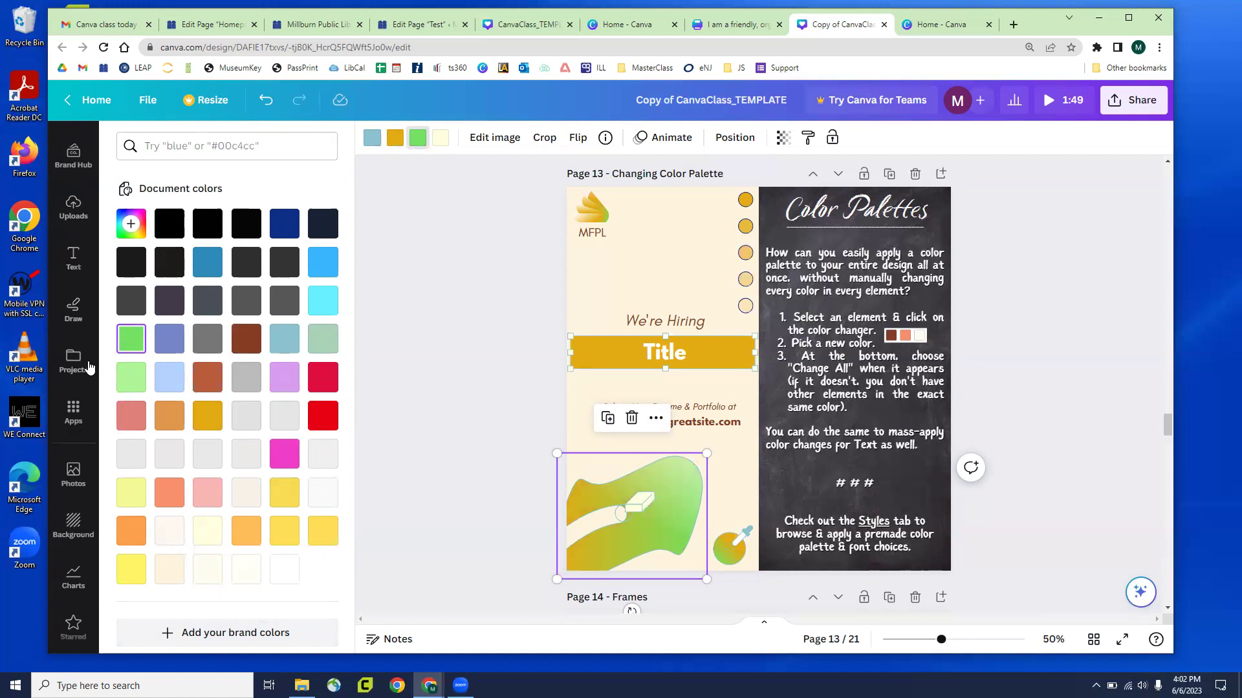
scroll(68, 330, up, 2)
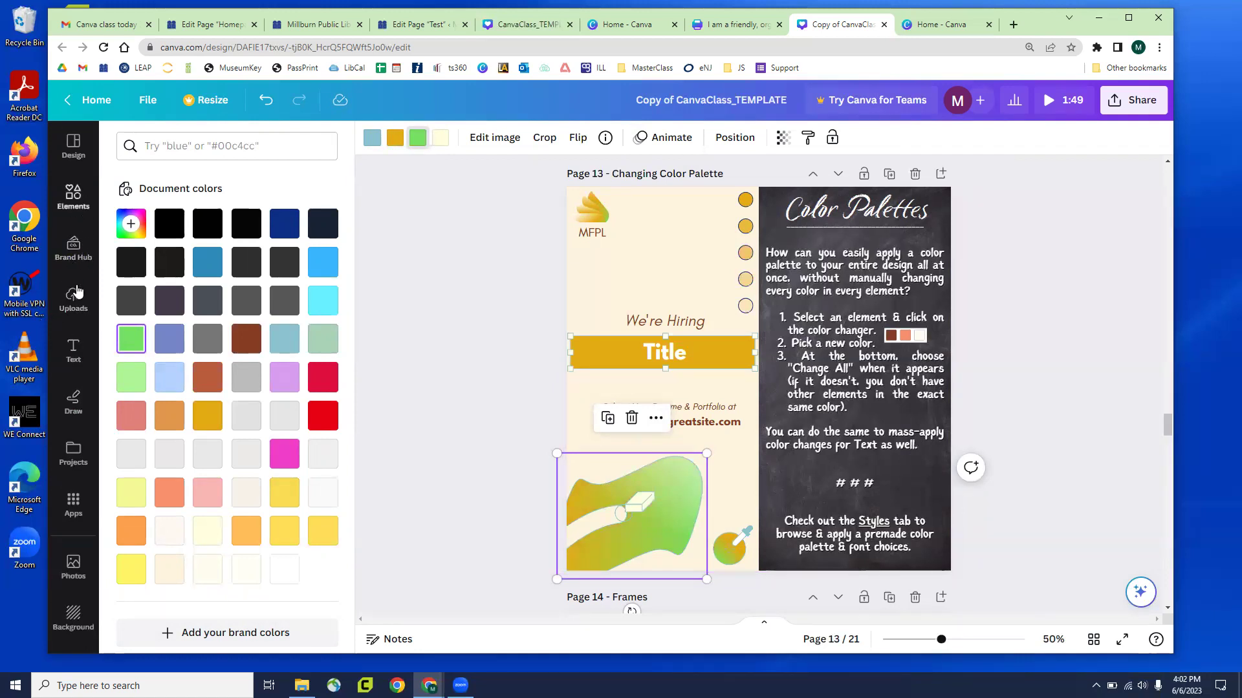
scroll(76, 511, down, 2)
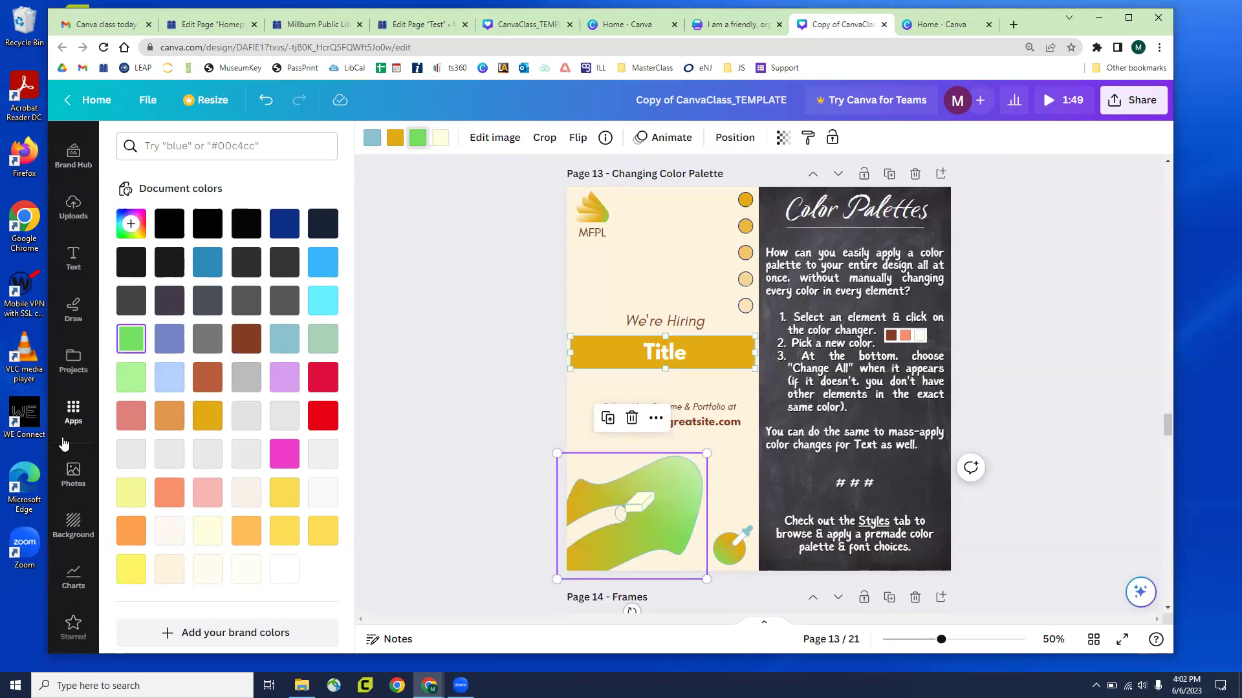
scroll(65, 571, up, 1)
scroll(64, 570, up, 2)
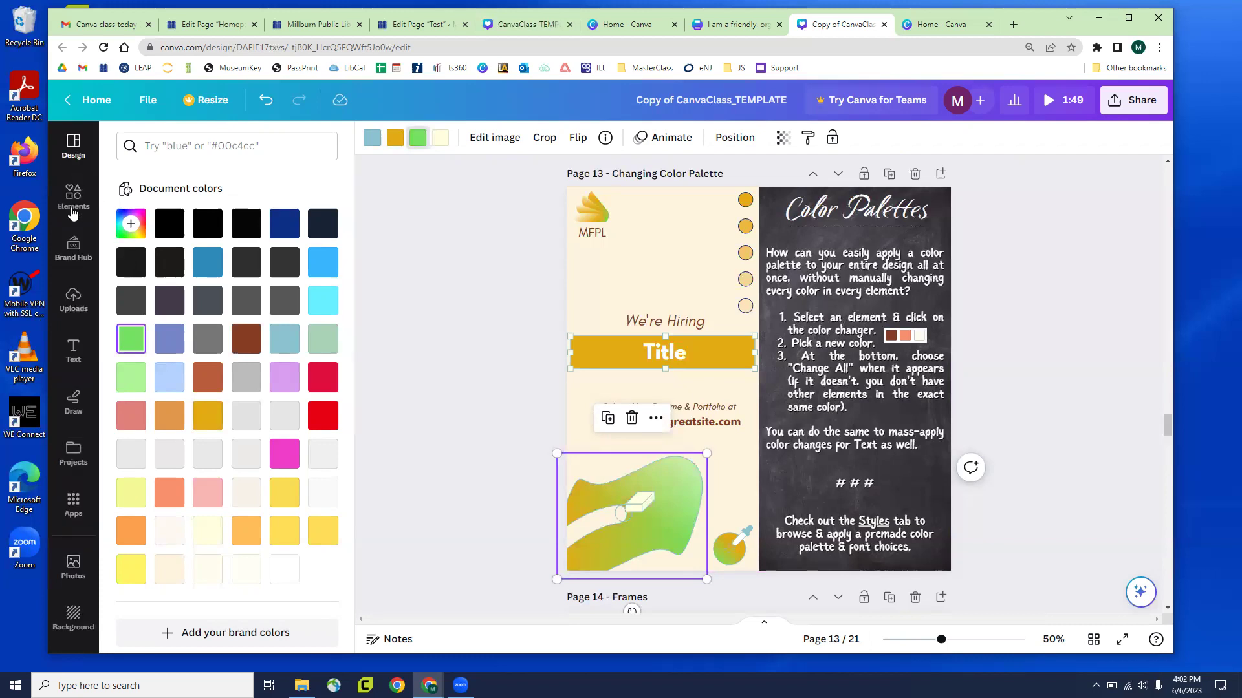
scroll(63, 462, down, 2)
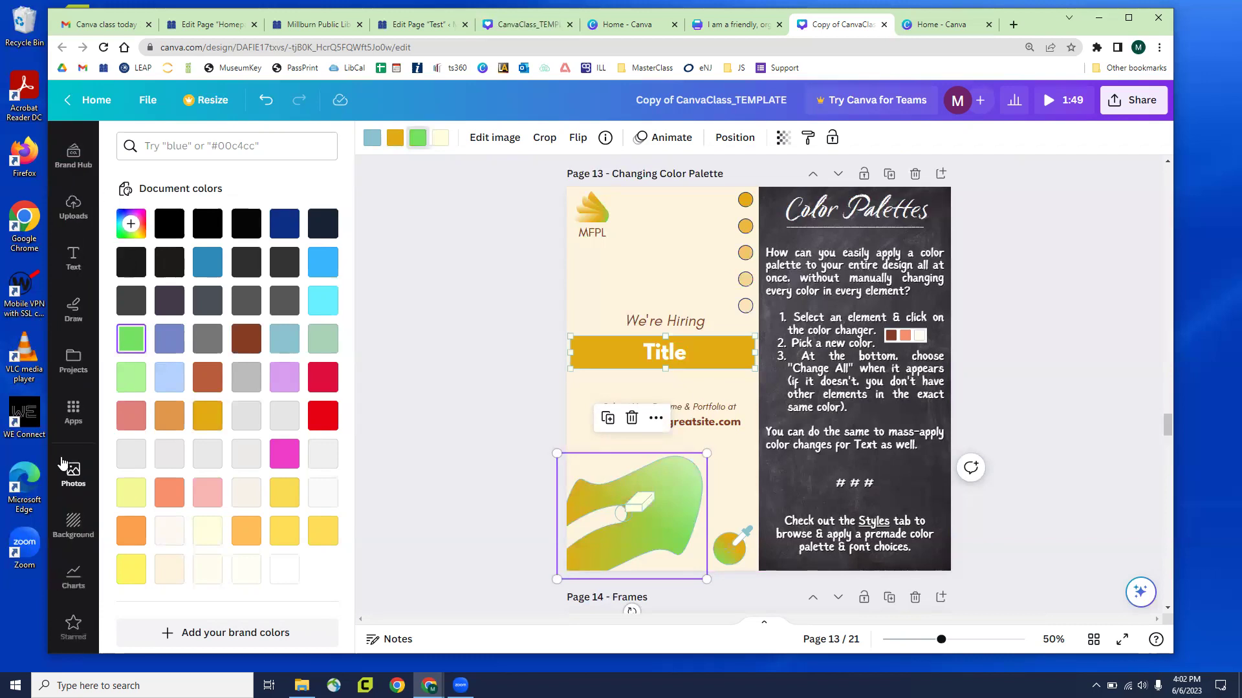
Search the Apps panel for 'styles'
click(73, 413)
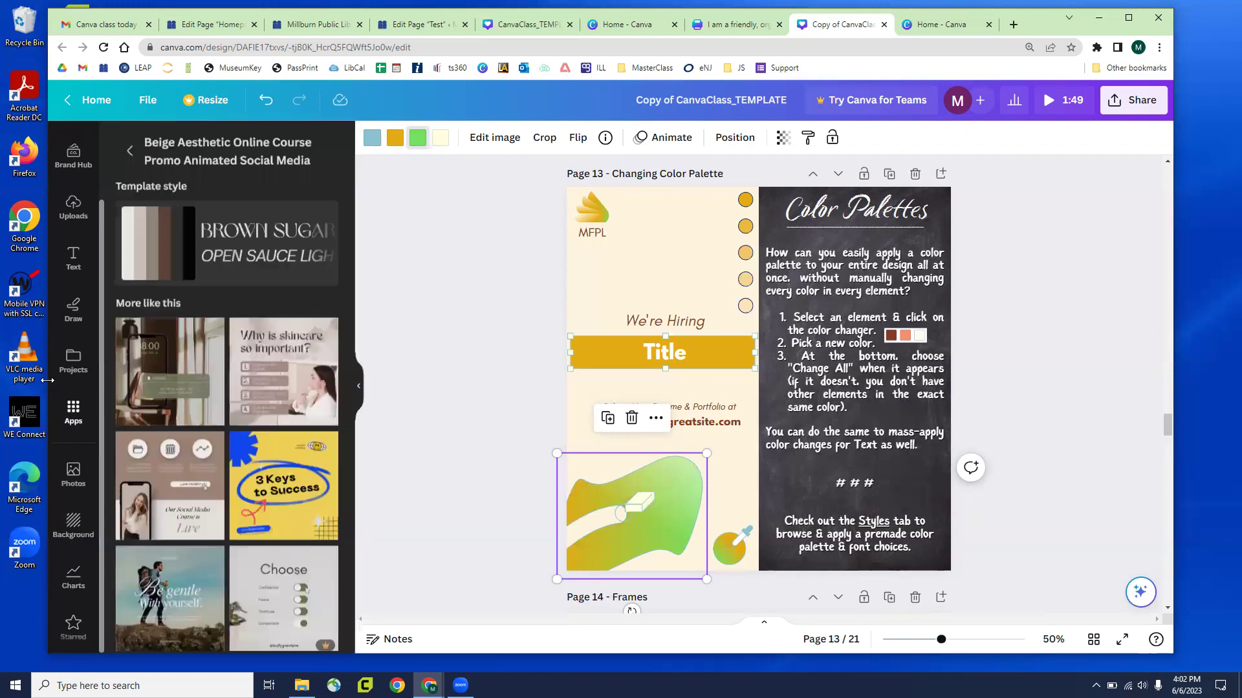
scroll(263, 351, down, 7)
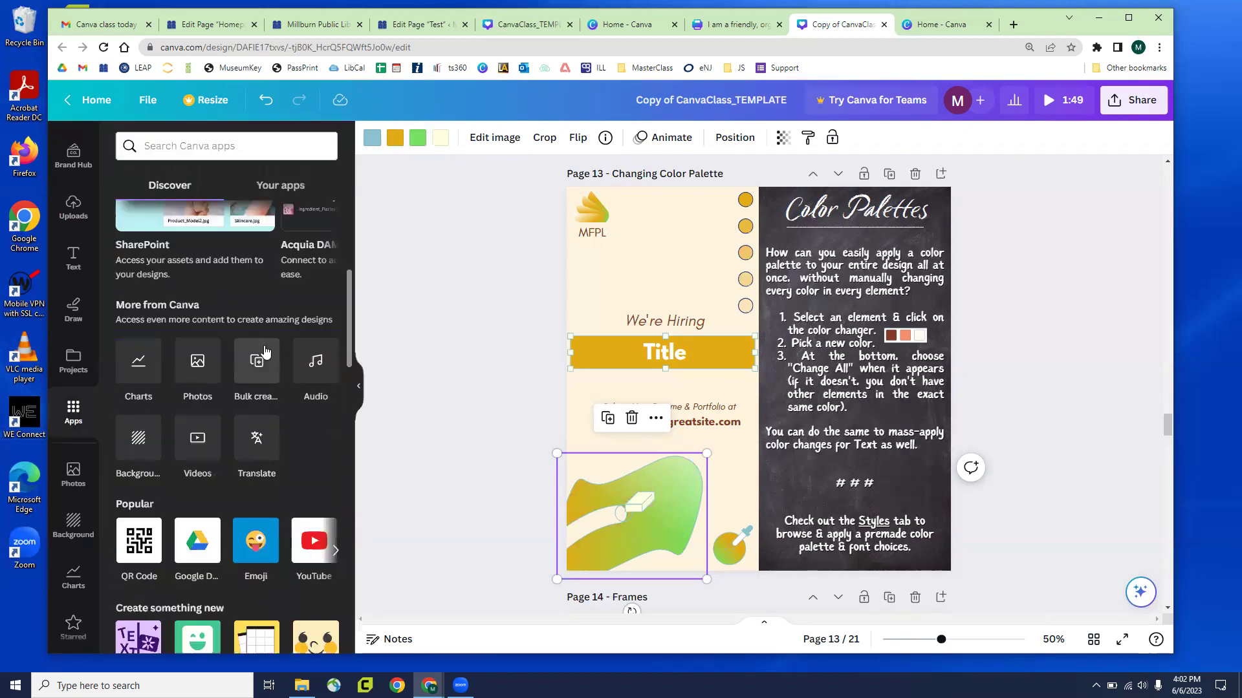
scroll(262, 351, up, 3)
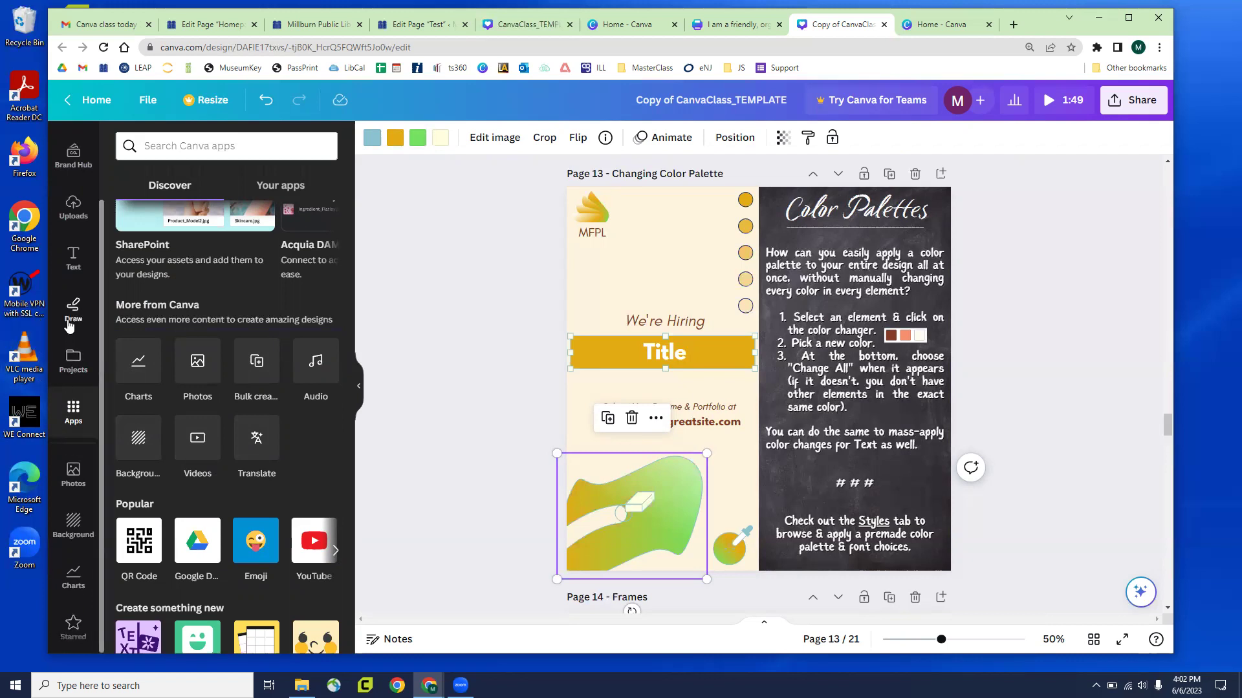
scroll(70, 320, up, 2)
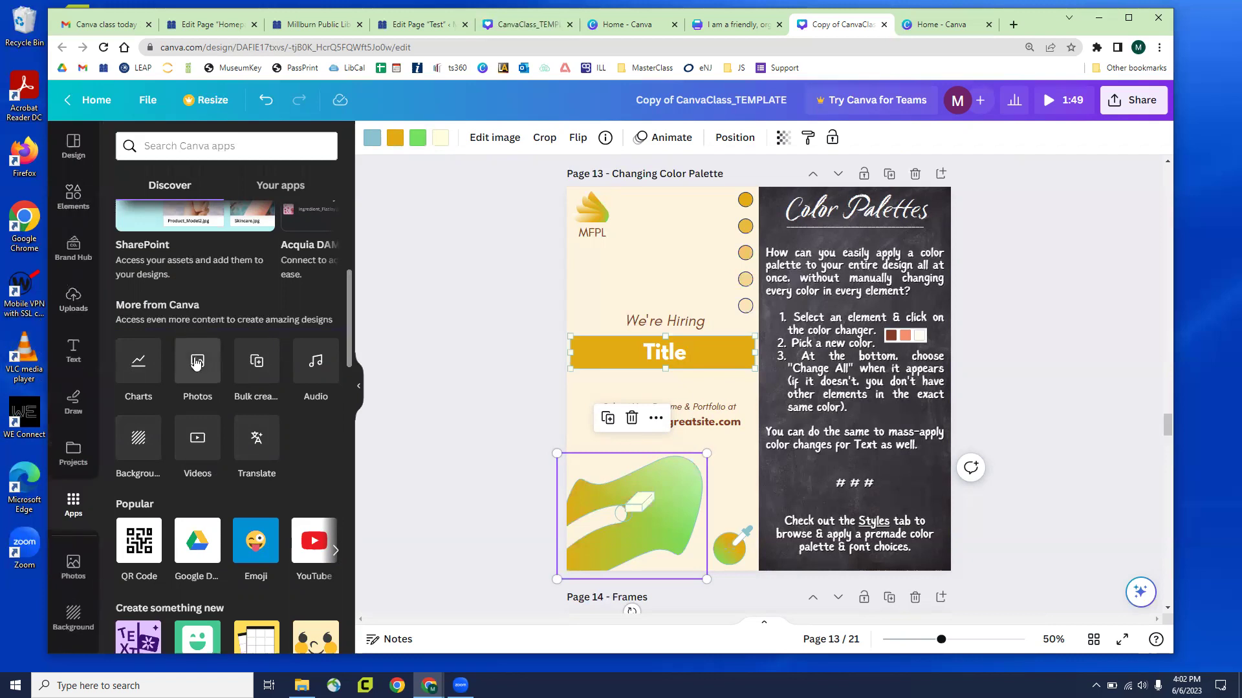
click(189, 140)
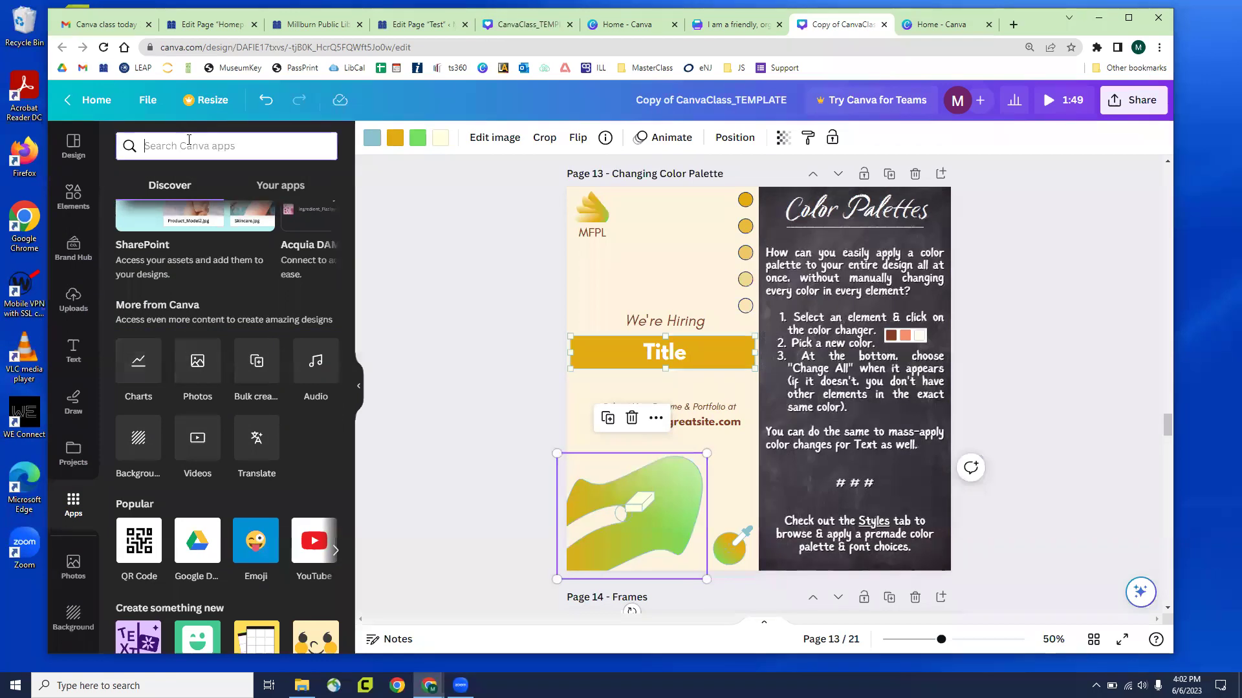
text(styles)
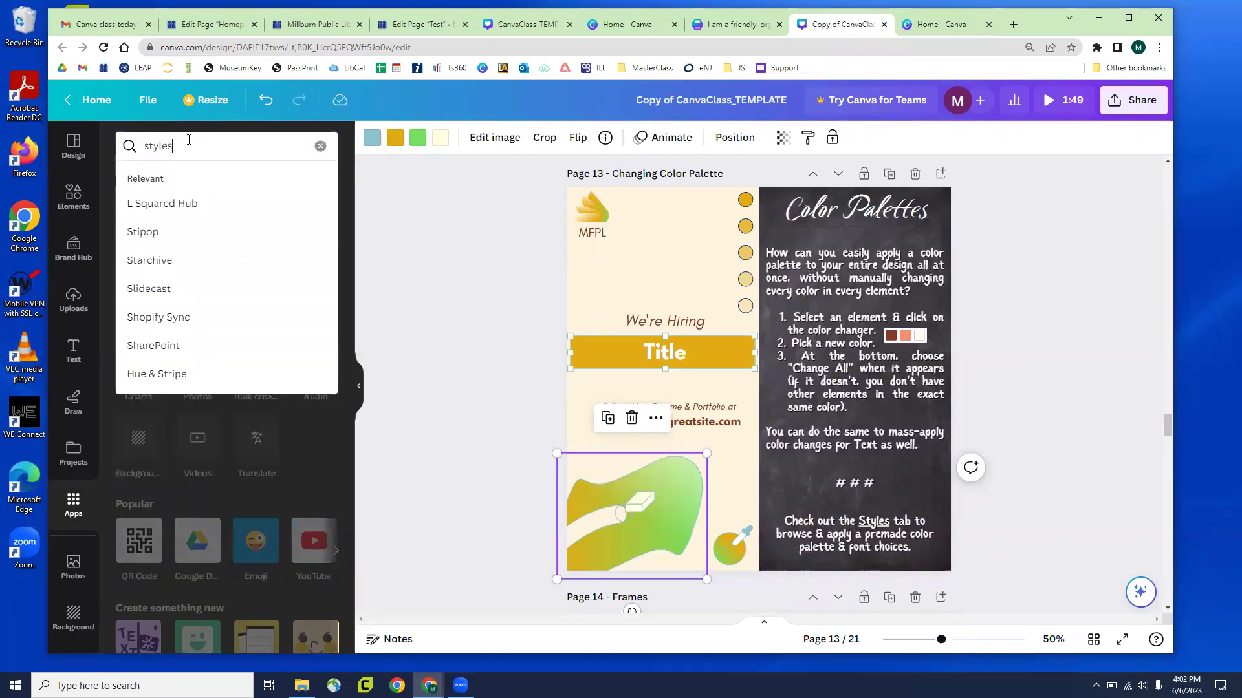
key(Return)
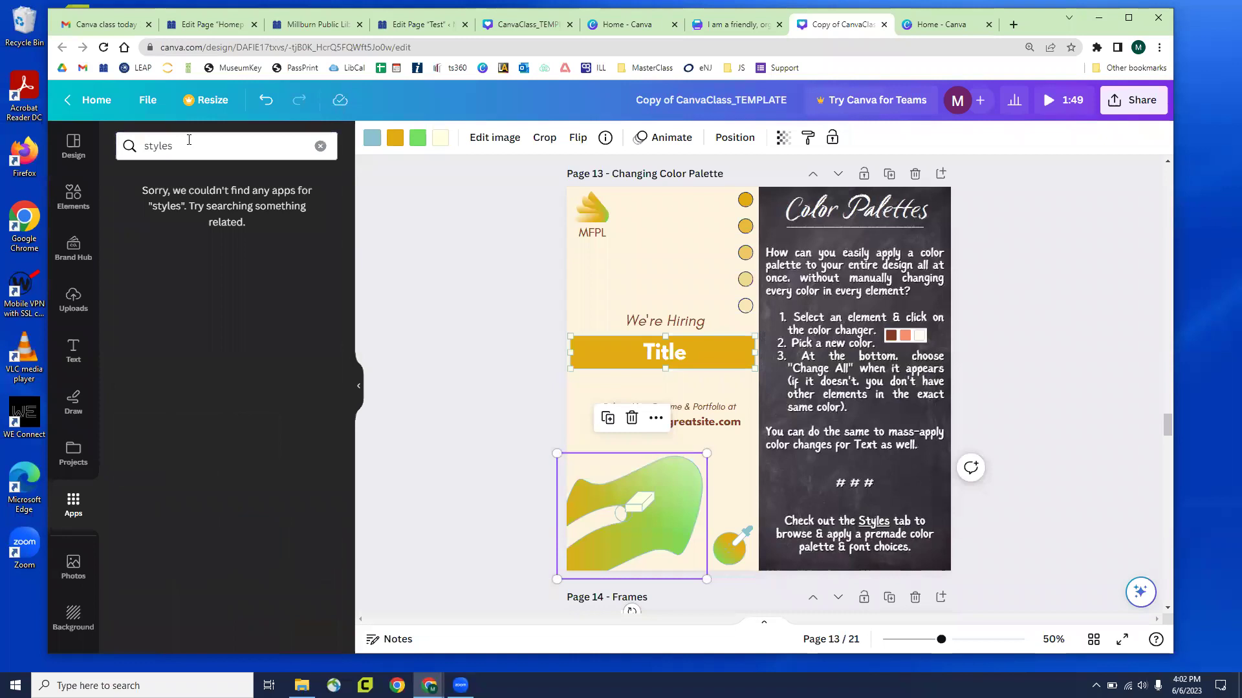
Clear the search and open the Brand Hub's brand kit panel
click(320, 145)
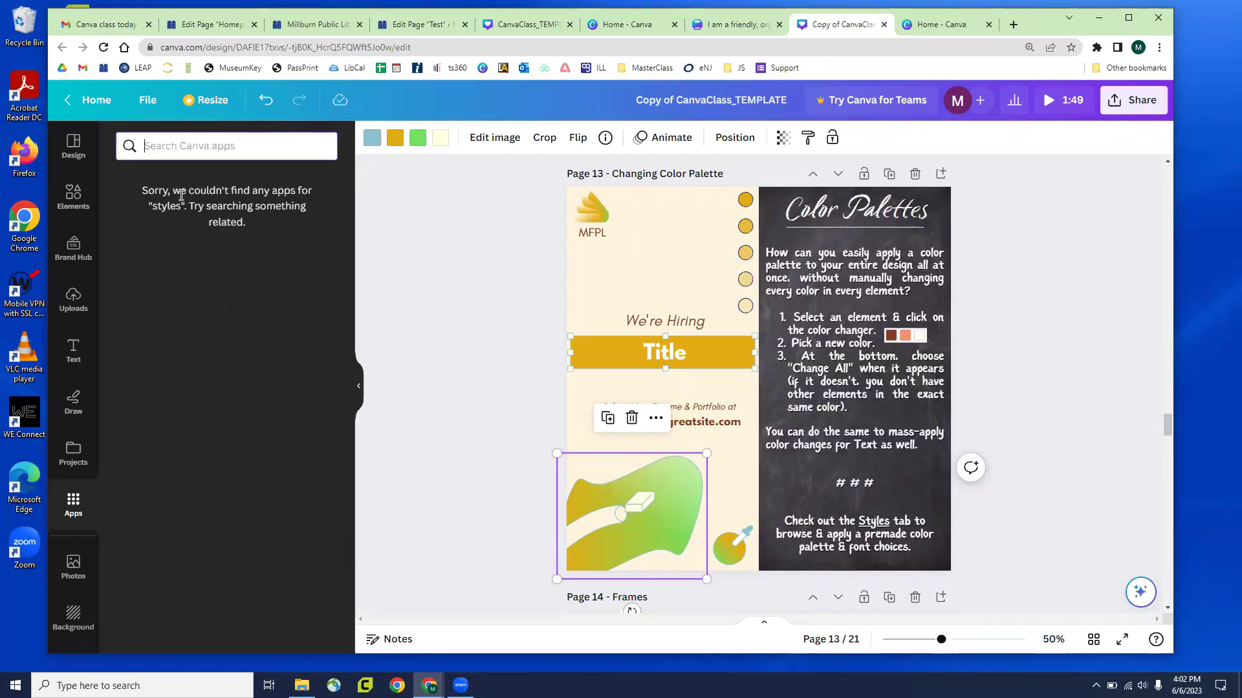
scroll(65, 352, down, 2)
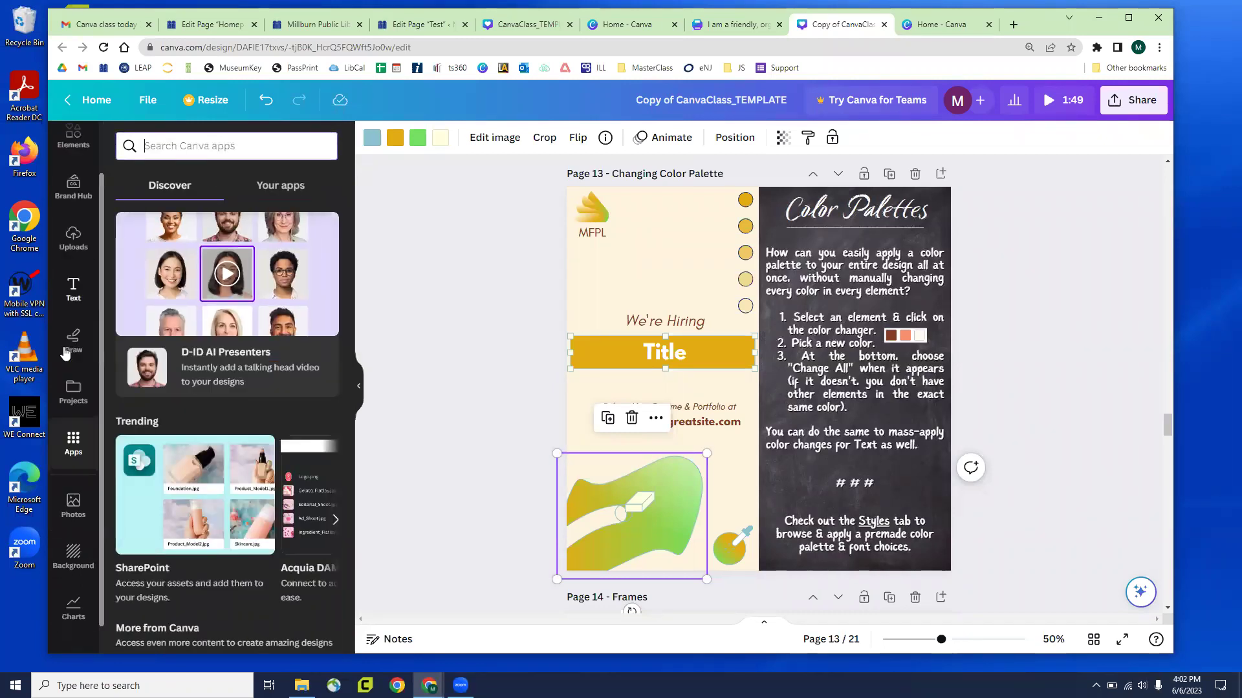
scroll(81, 323, up, 2)
click(73, 253)
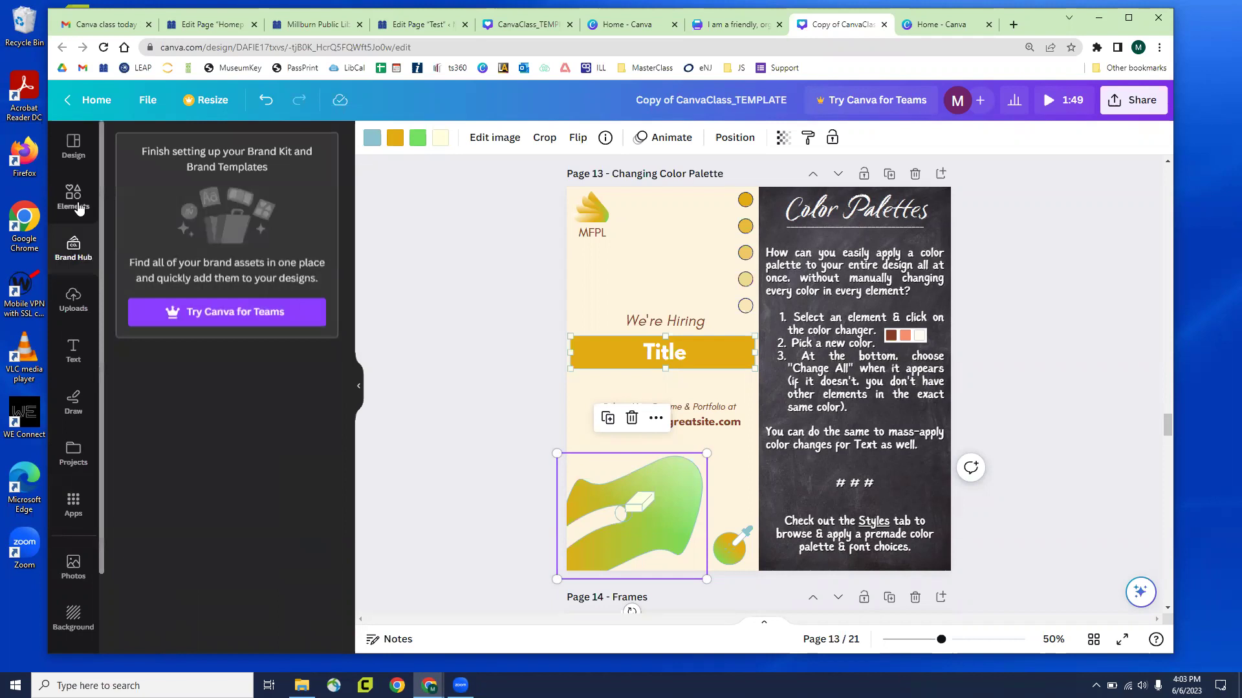
Open Elements, scroll to Page 14, and briefly check the brand kit panel
click(78, 207)
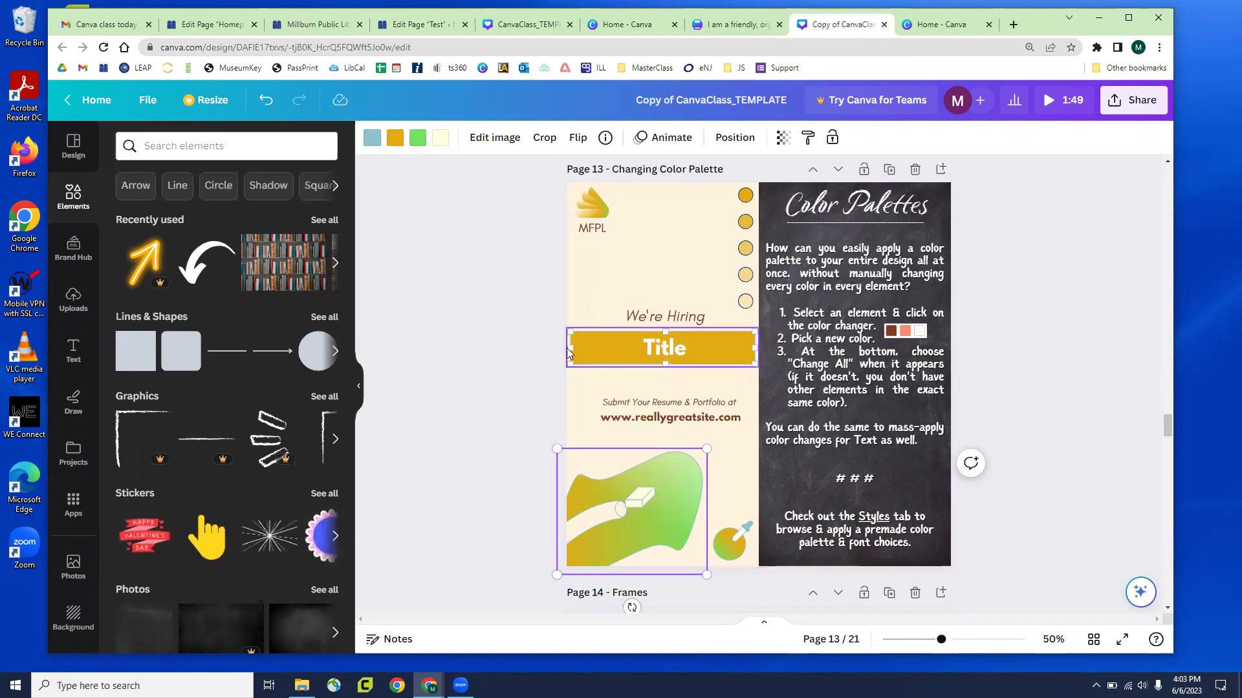
scroll(566, 349, down, 3)
scroll(566, 355, down, 4)
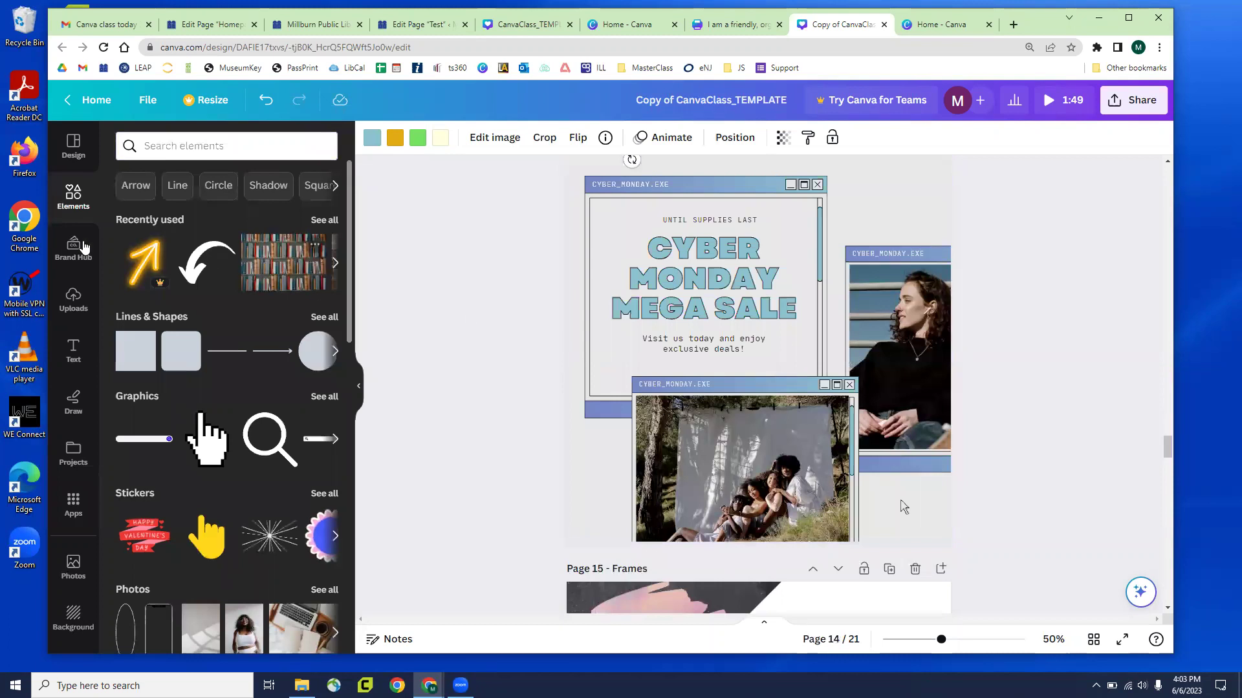
click(68, 257)
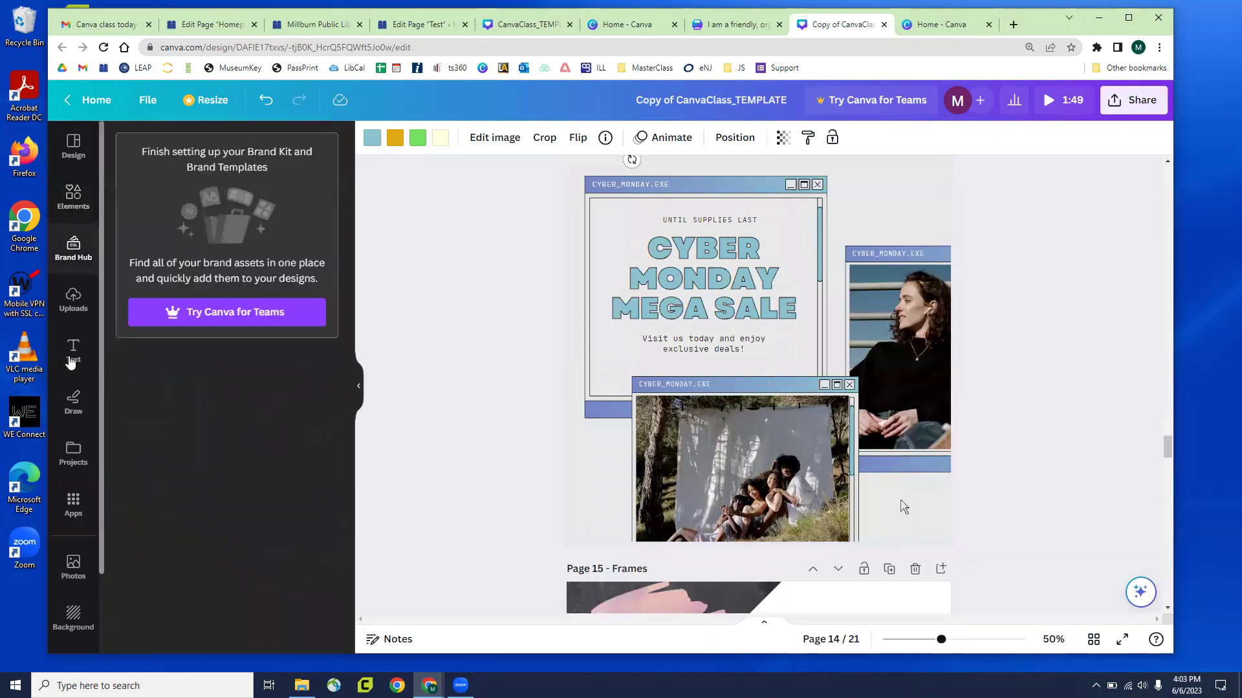
click(71, 198)
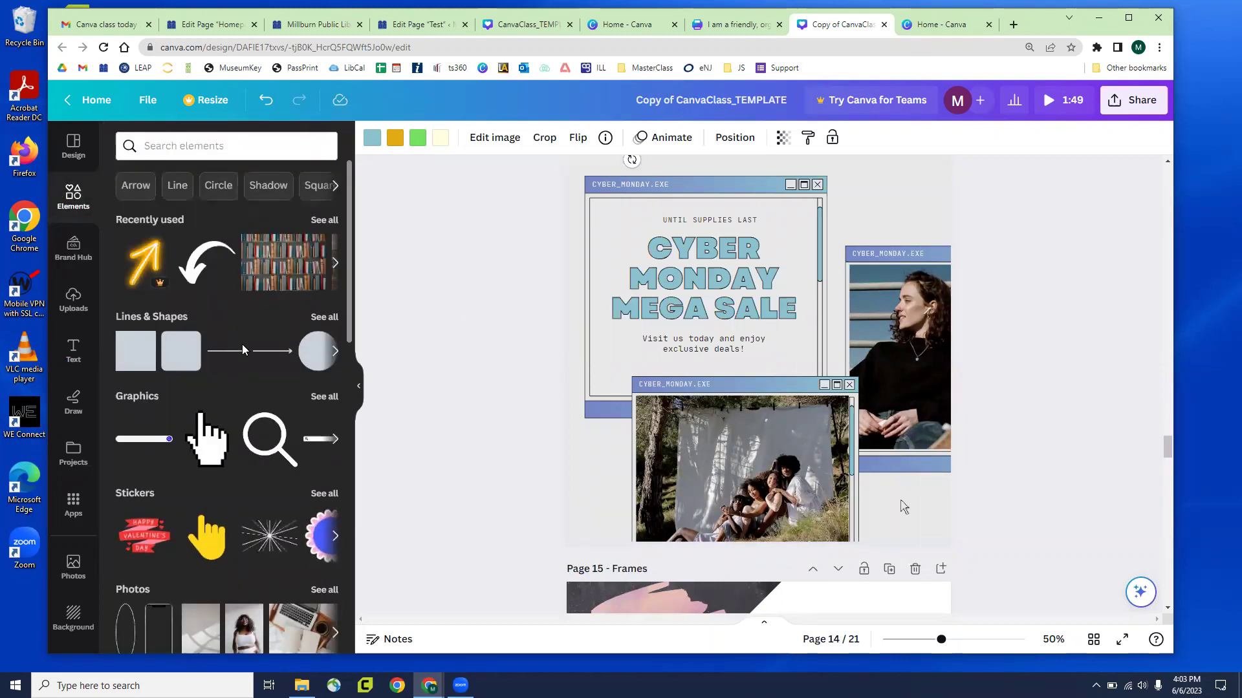
Show the full Frames collection and add the monitor mockup frame
scroll(243, 350, down, 10)
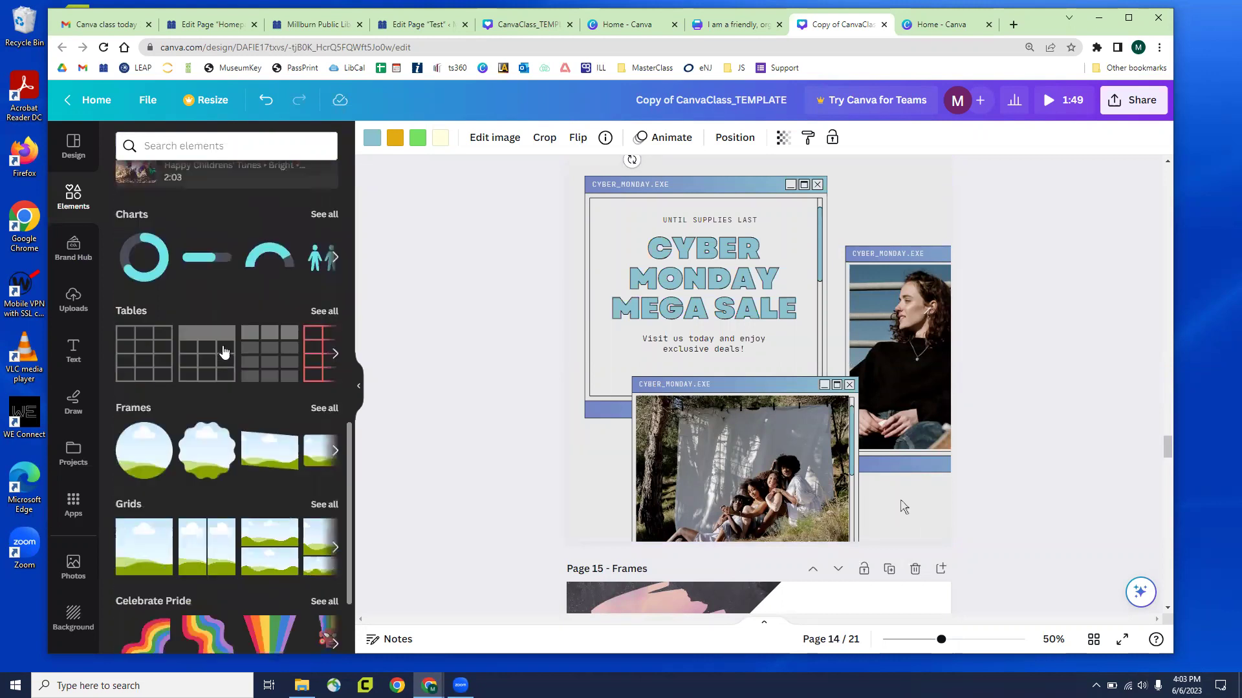
click(319, 410)
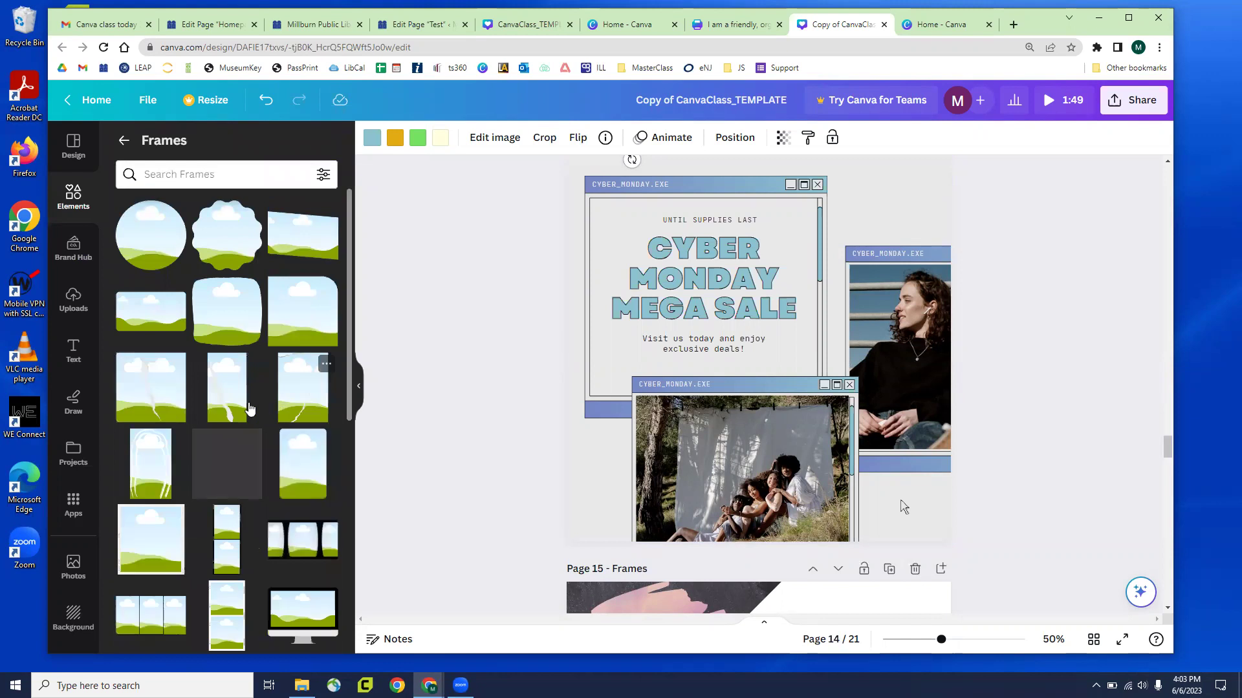
scroll(284, 421, down, 3)
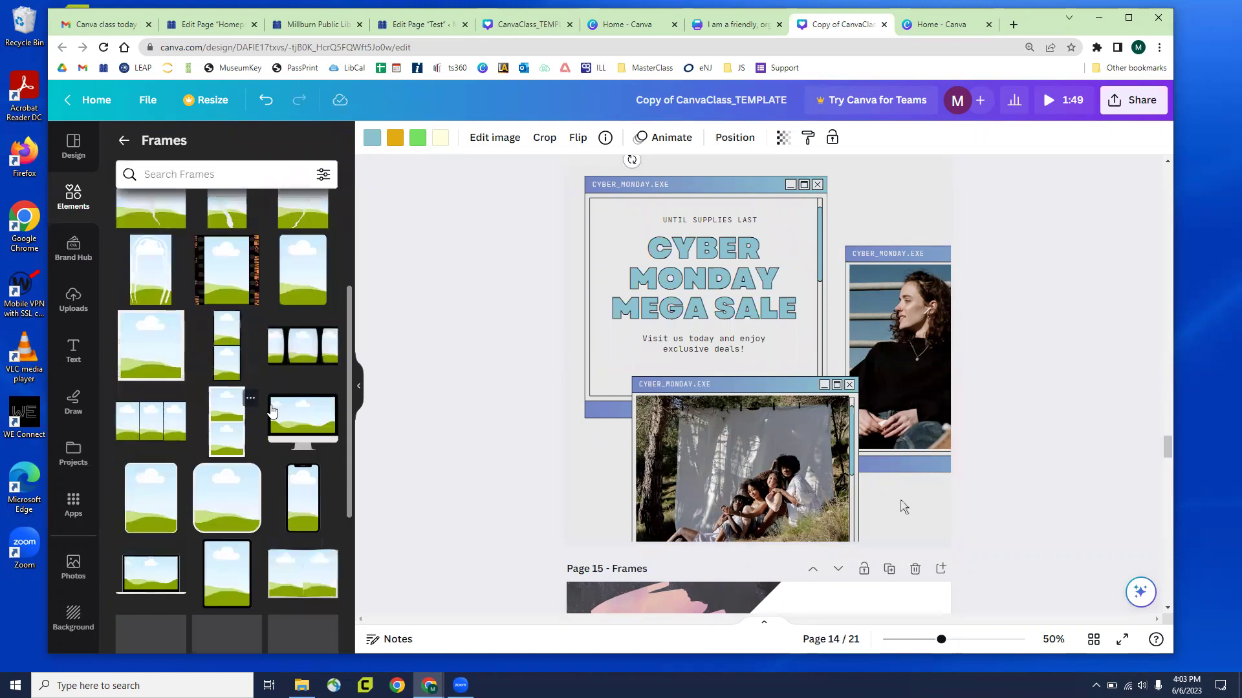
click(289, 439)
Bring the monitor frame to the top layer, enlarge it to about 813×653 px and position it
drag(797, 392, 763, 465)
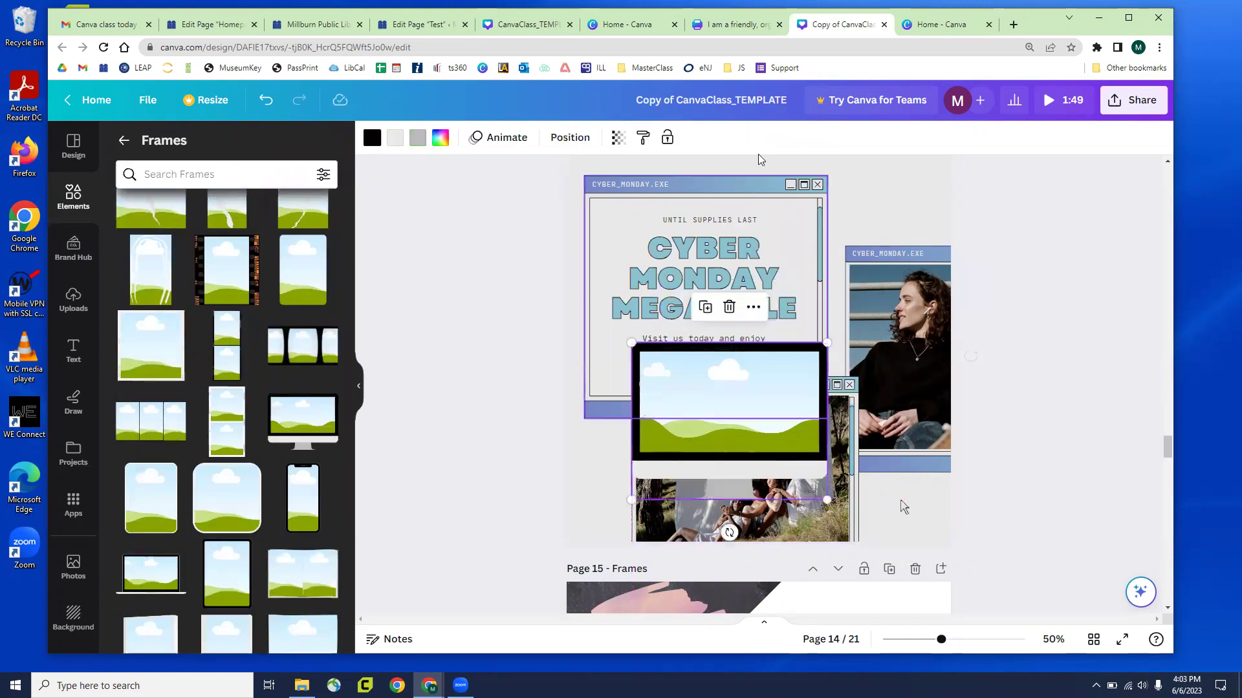
click(570, 137)
click(162, 183)
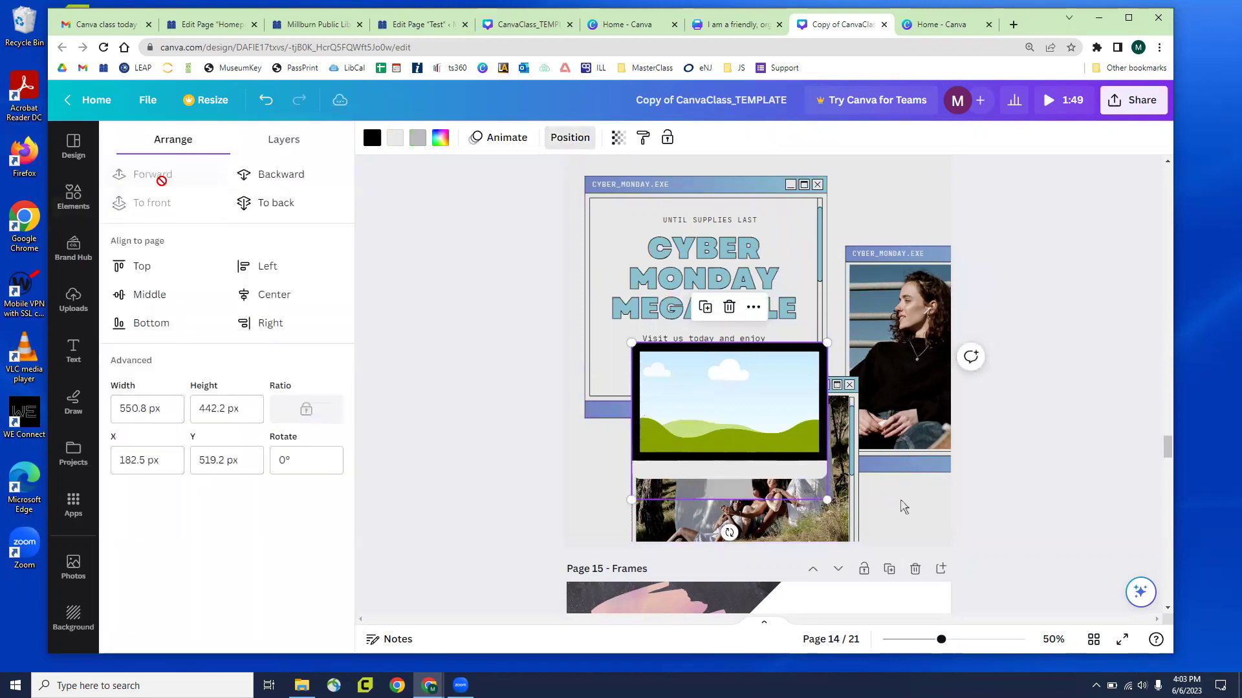
drag(828, 342, 920, 269)
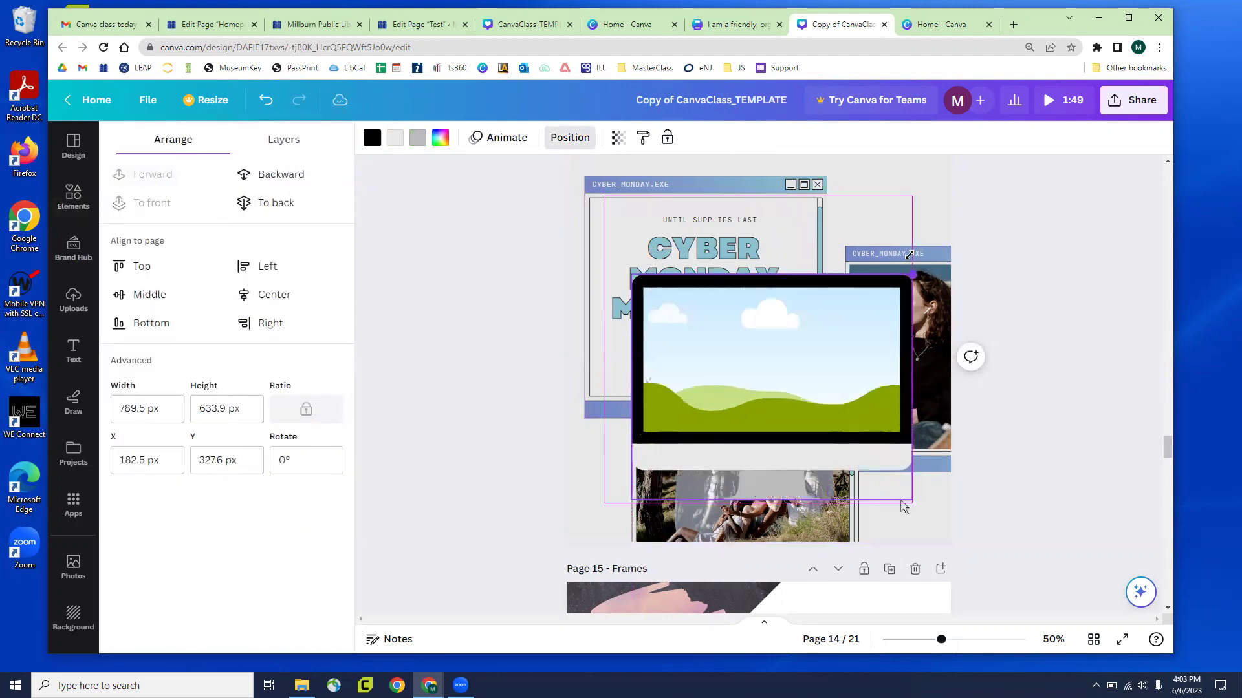
drag(765, 329, 731, 392)
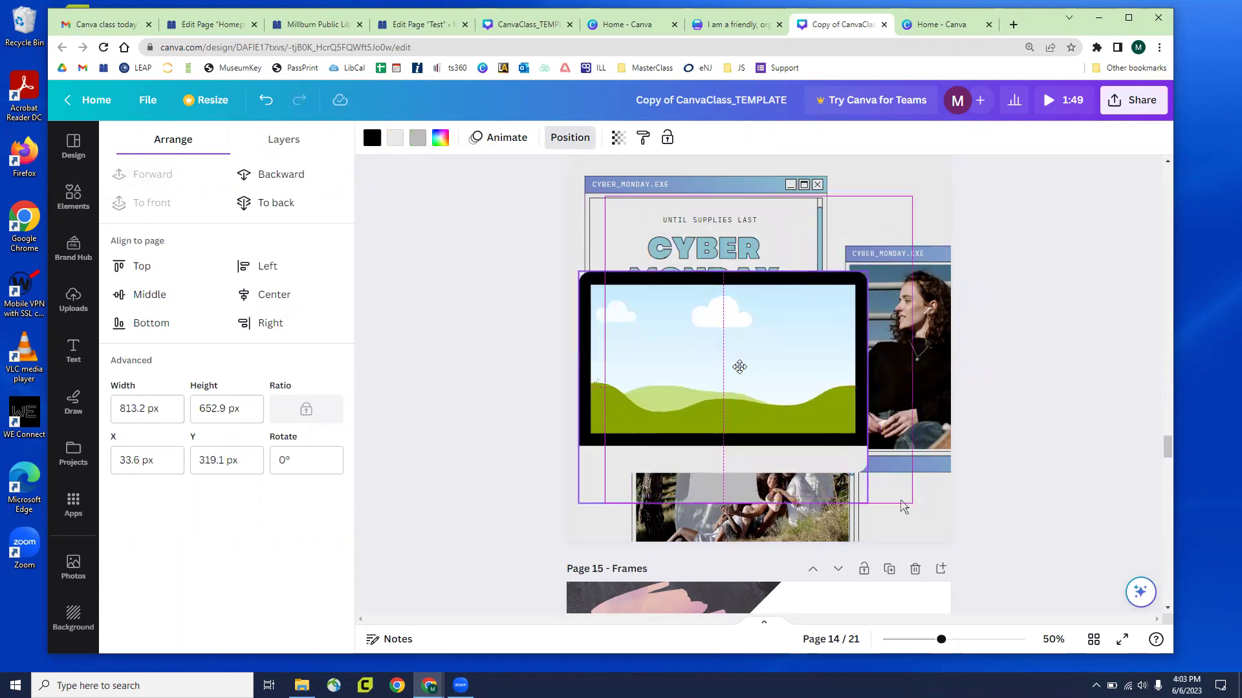
Make Page 14's background blue and nudge the monitor frame up and right
click(889, 220)
click(381, 141)
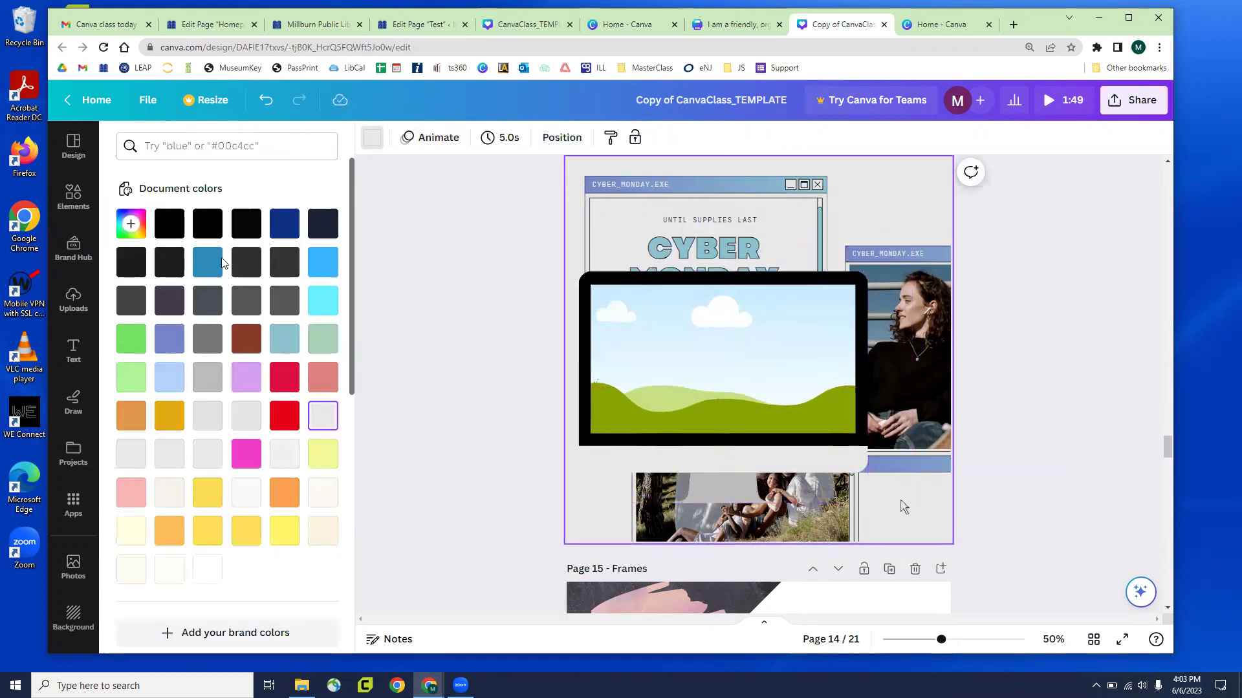
click(207, 262)
click(680, 350)
drag(754, 352, 795, 326)
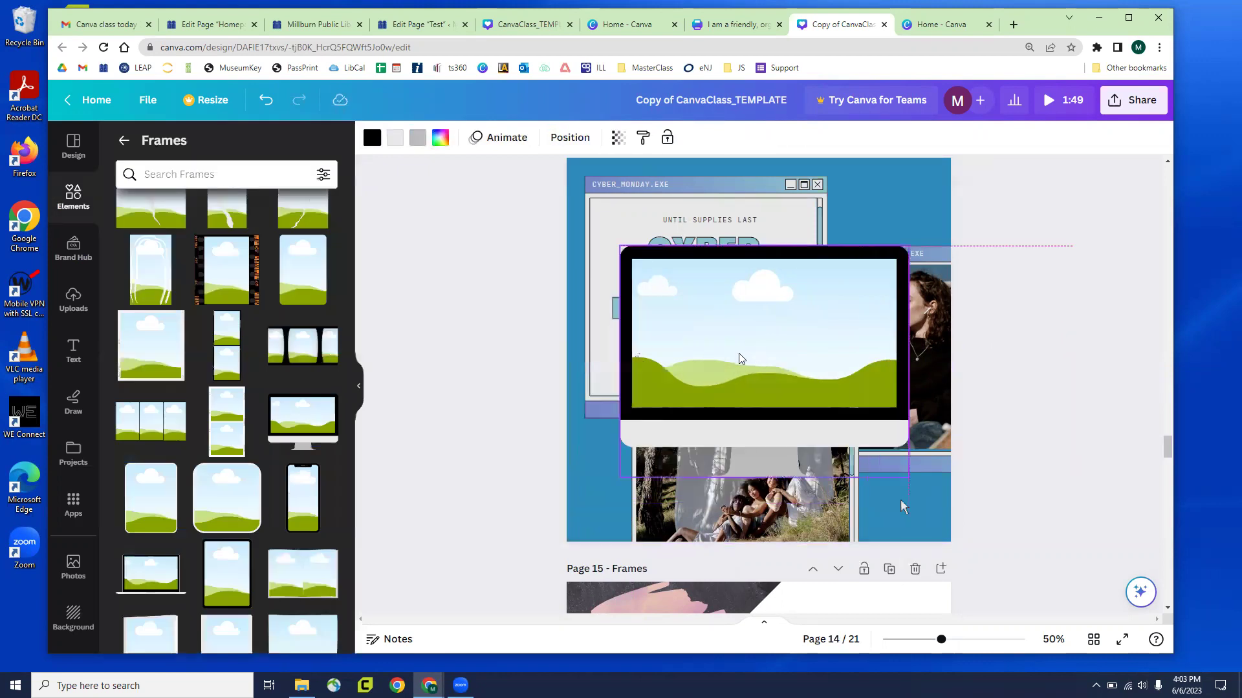
Fill the monitor screen with the uploaded building photo
click(76, 259)
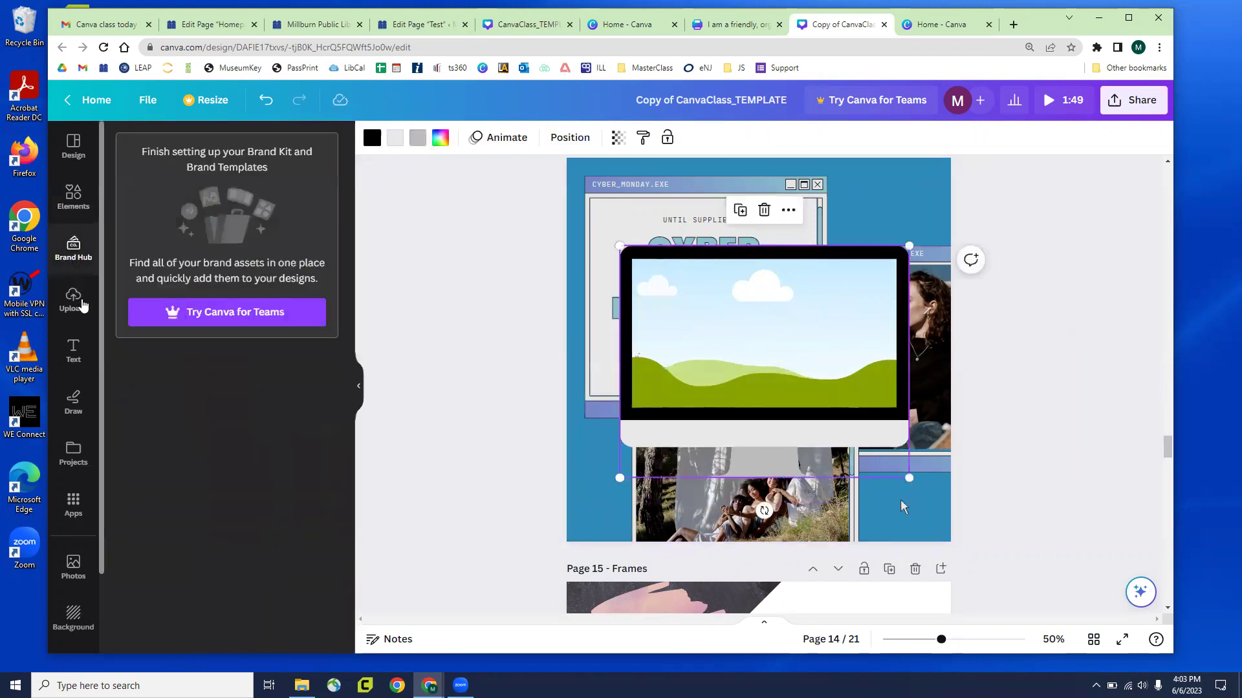
click(82, 305)
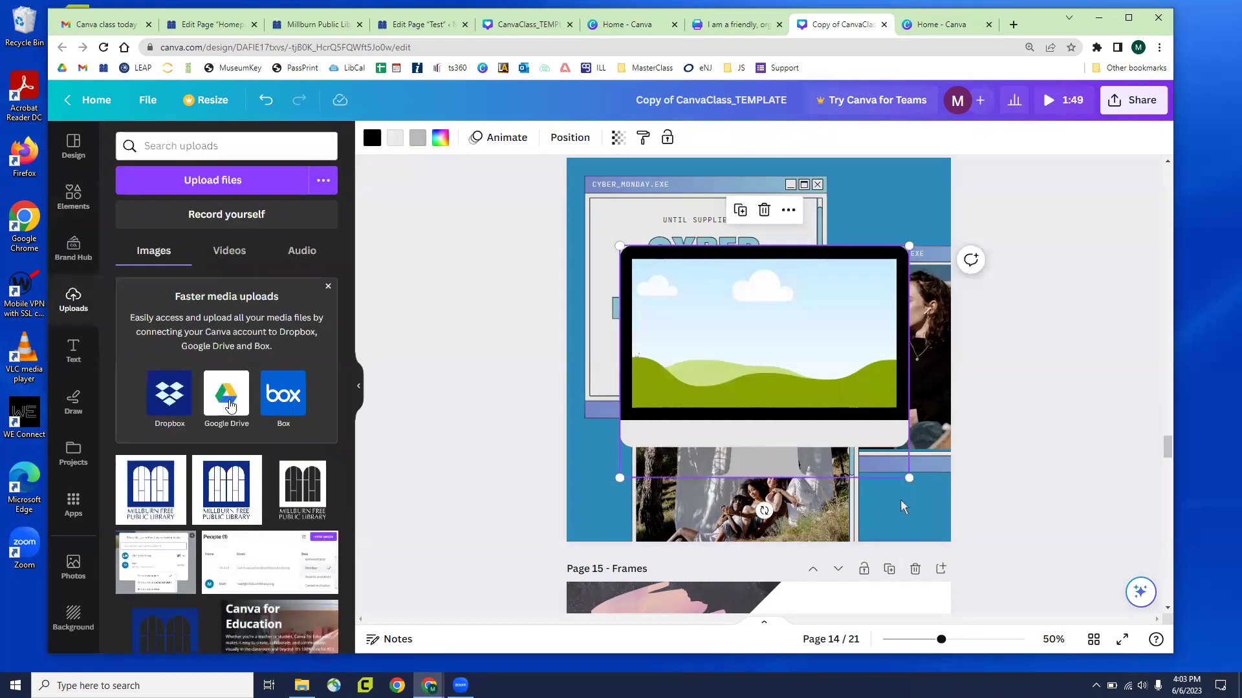
scroll(252, 622, down, 3)
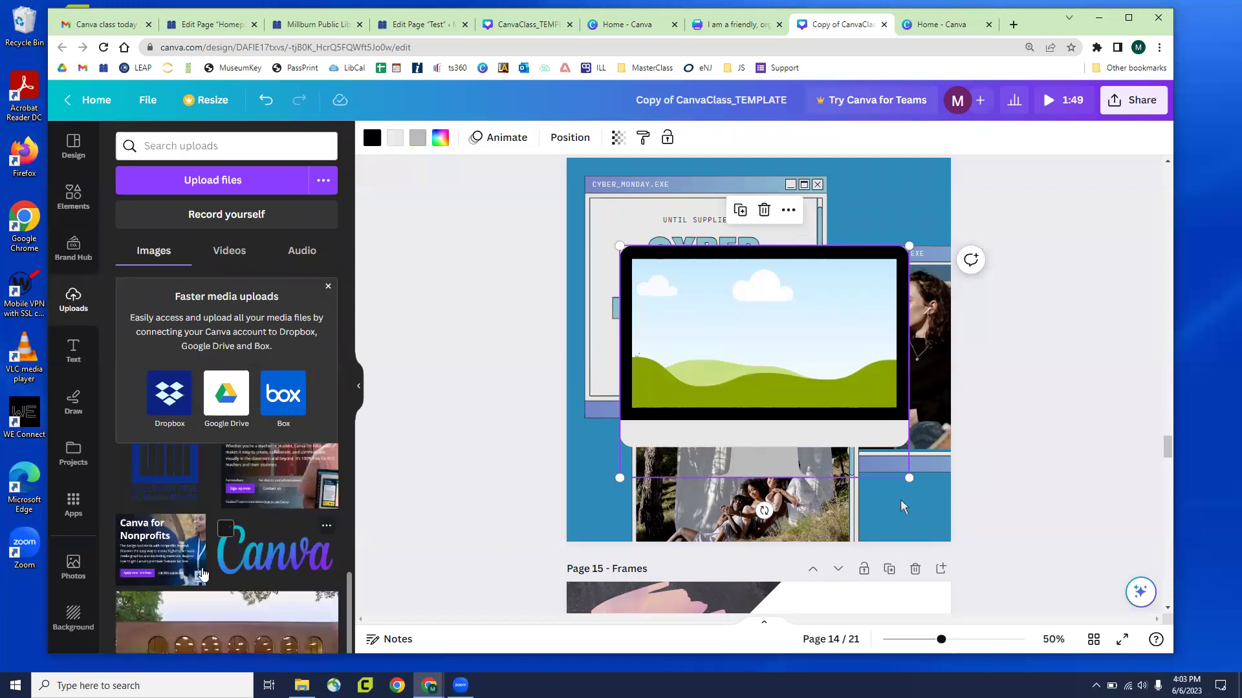
drag(200, 621, 856, 510)
drag(810, 420, 781, 371)
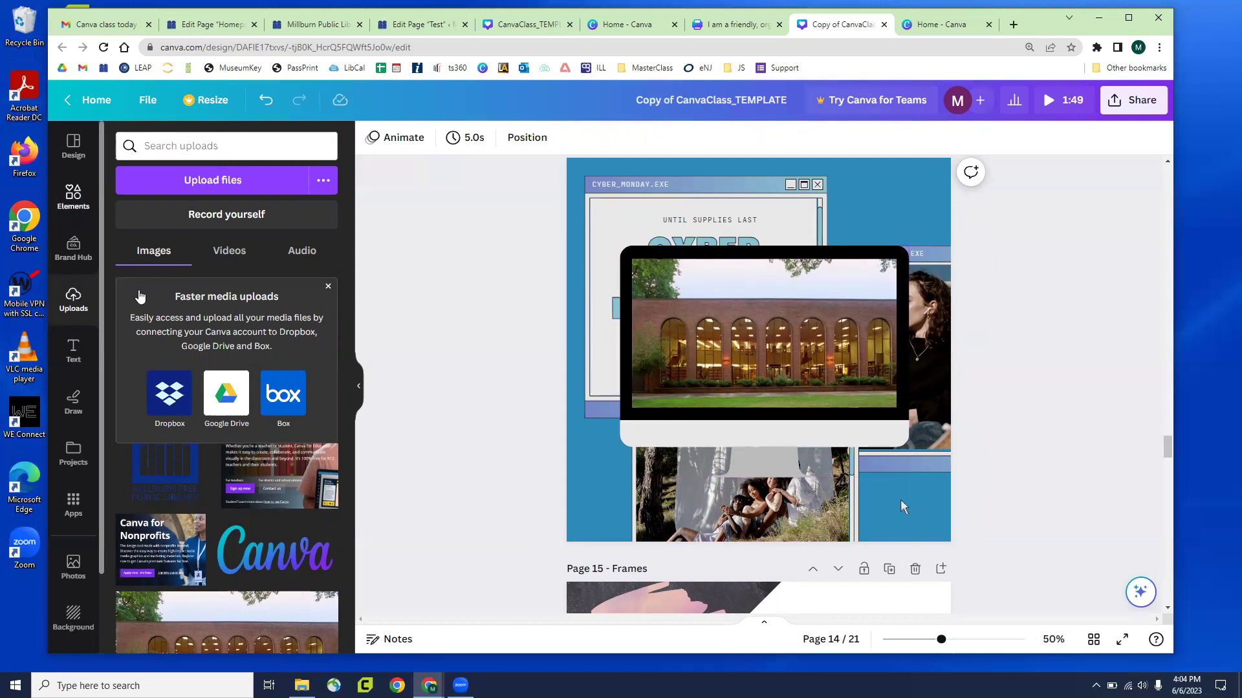
Add a brush-stroke frame over the monitor on Page 14
click(73, 194)
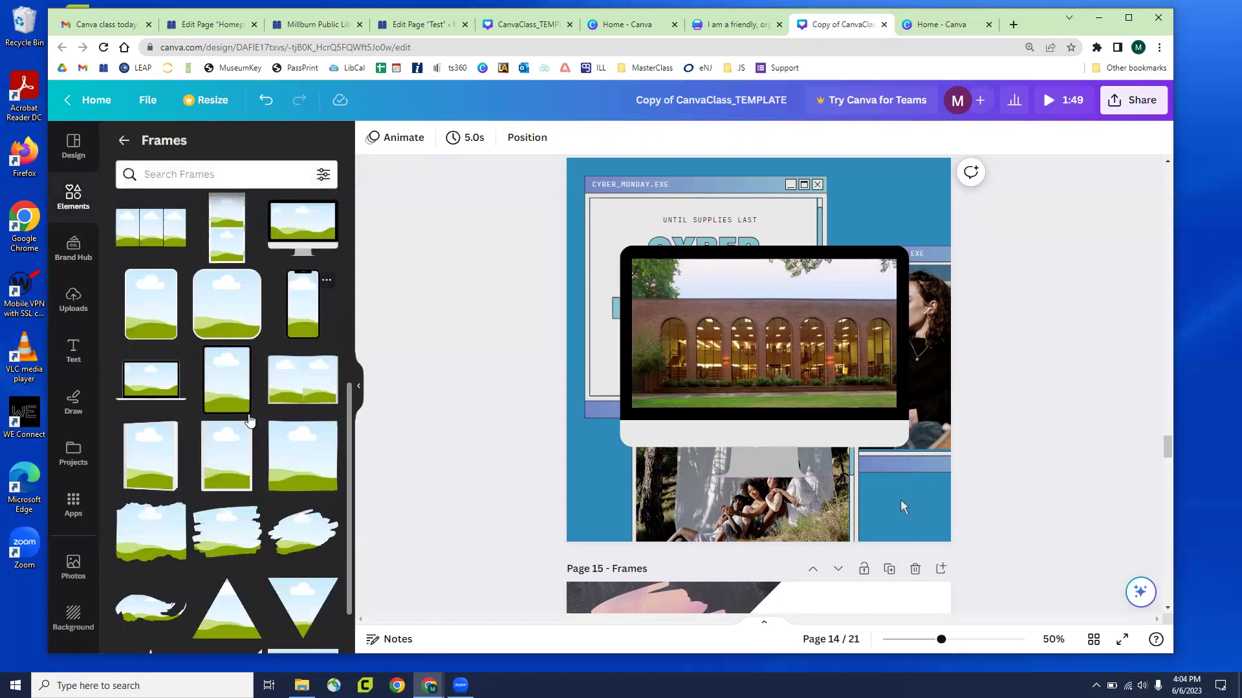
scroll(250, 420, down, 2)
mouse_move(220, 461)
mouse_down()
mouse_move(763, 337)
mouse_move(673, 466)
mouse_up()
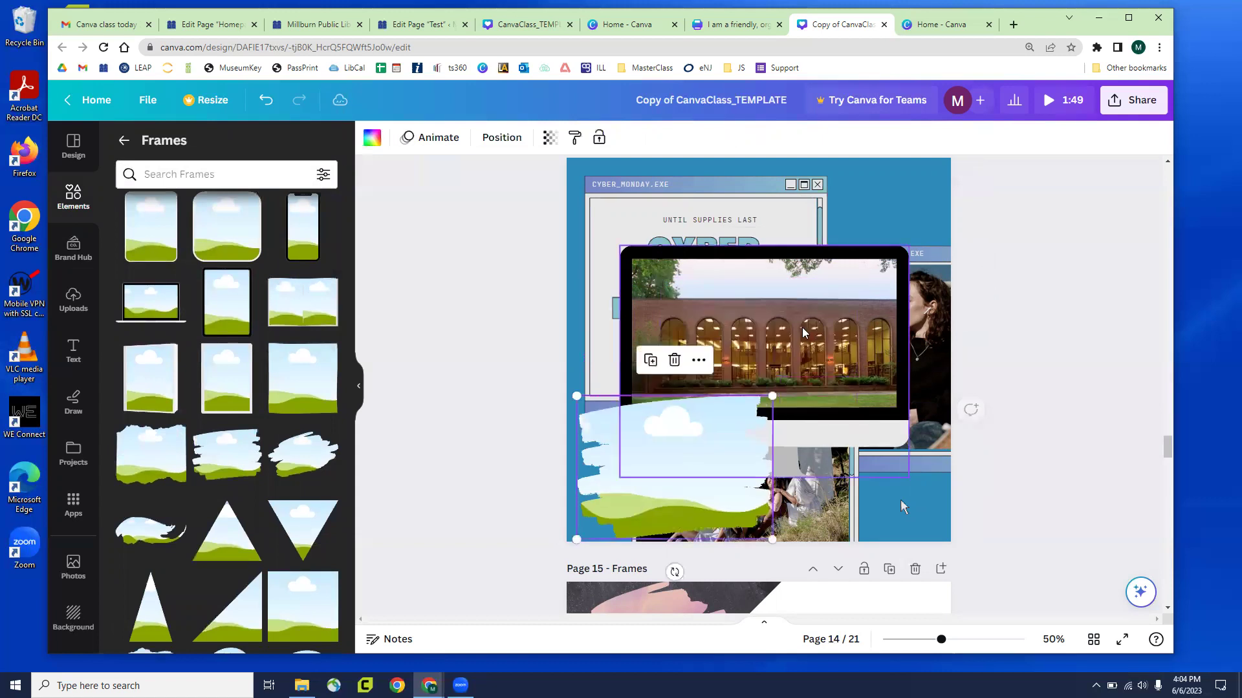
Detach the building photo from the monitor, drop it into the brush-stroke frame, and enlarge it
right_click(804, 333)
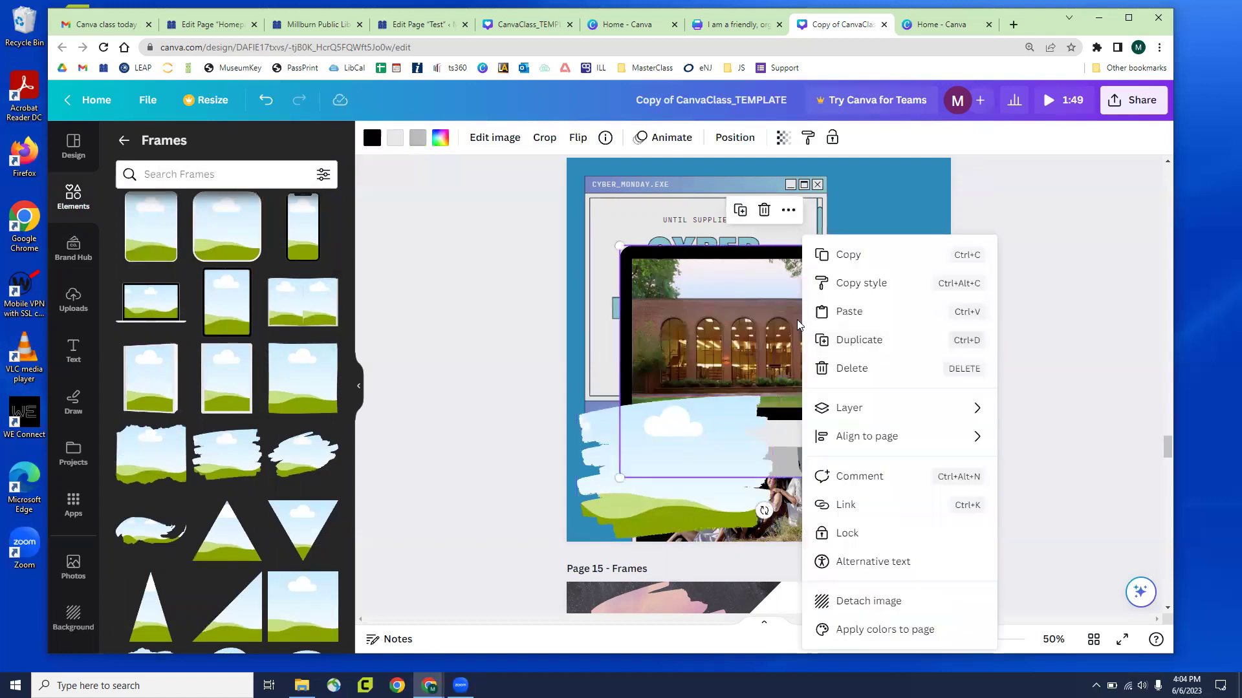
click(992, 212)
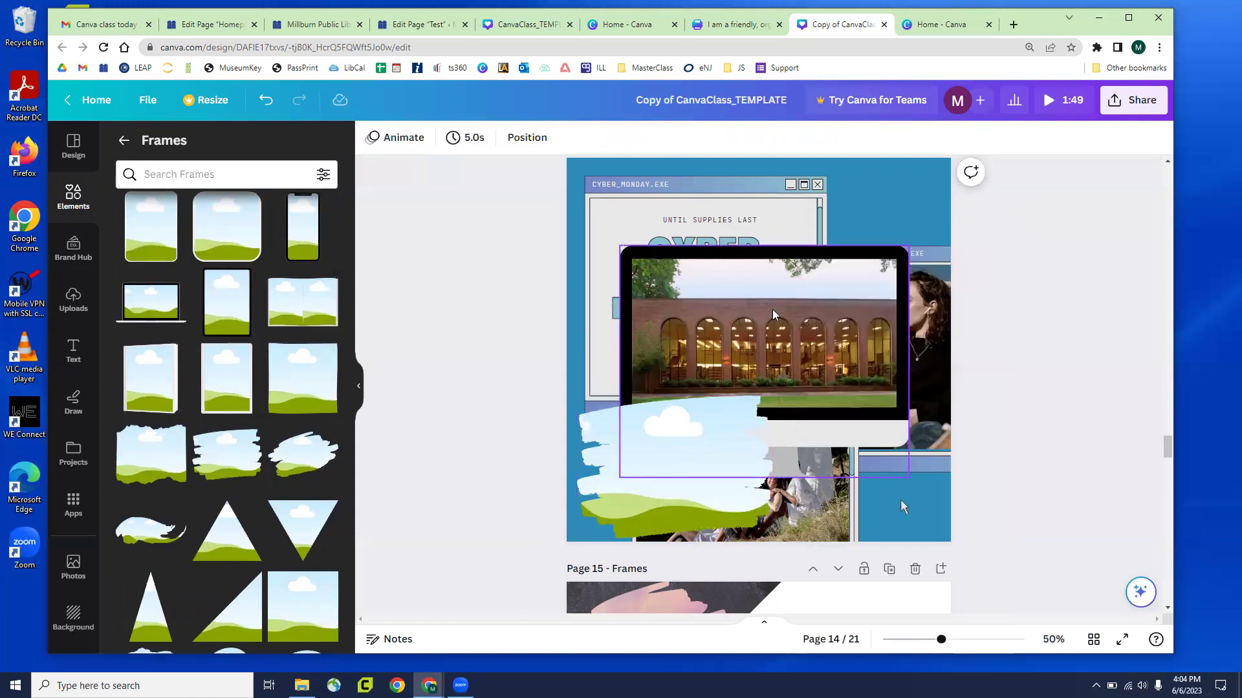
right_click(774, 315)
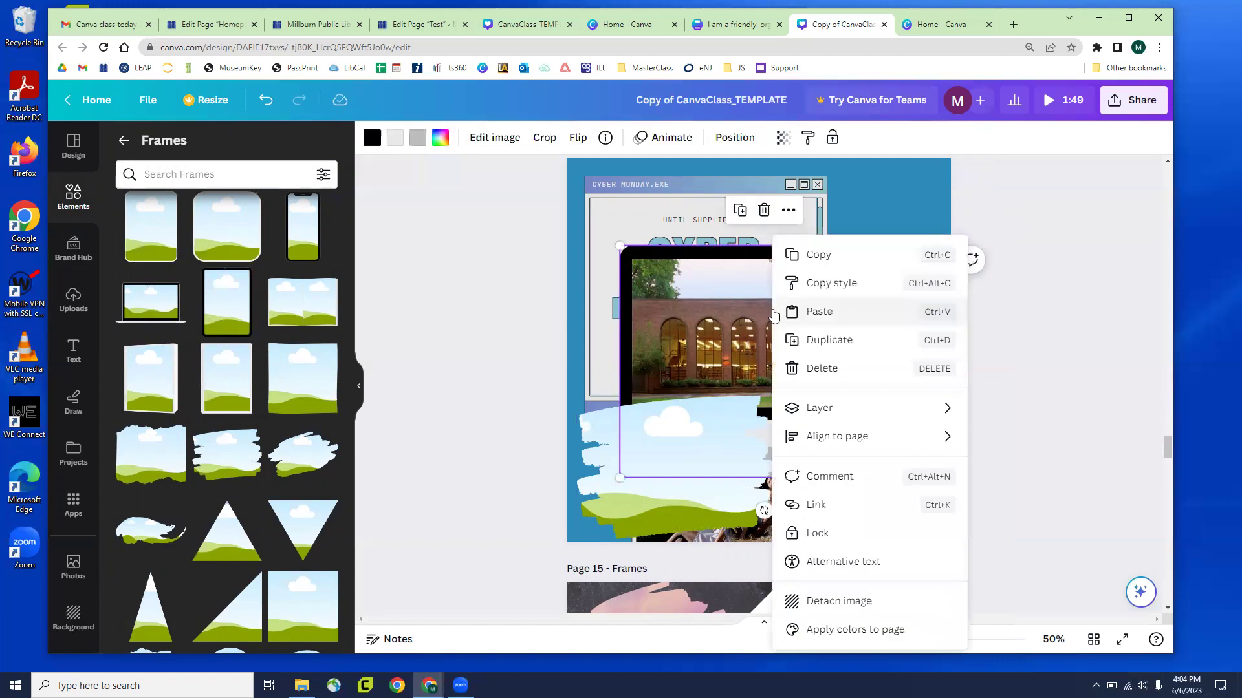
click(872, 608)
mouse_move(743, 337)
mouse_down()
mouse_move(647, 453)
mouse_move(705, 474)
mouse_move(779, 327)
mouse_move(783, 362)
mouse_up()
drag(848, 416, 888, 444)
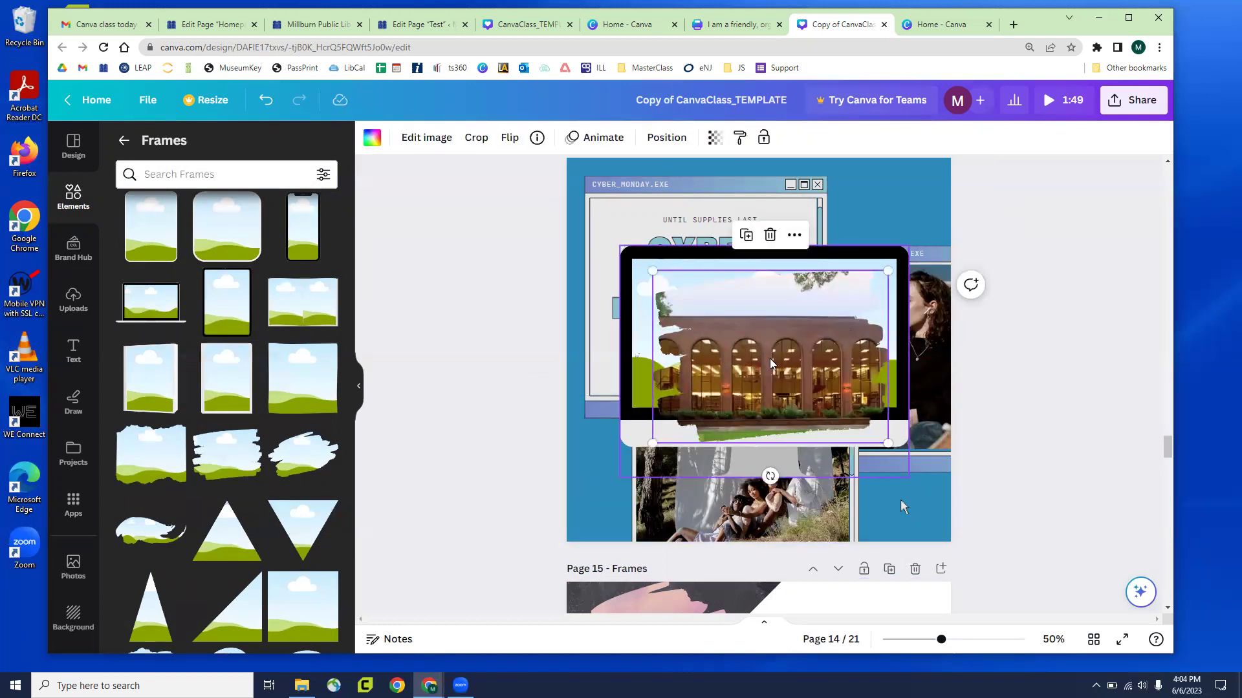
Select the library logo and open its image adjustment effects
scroll(900, 500, down, 6)
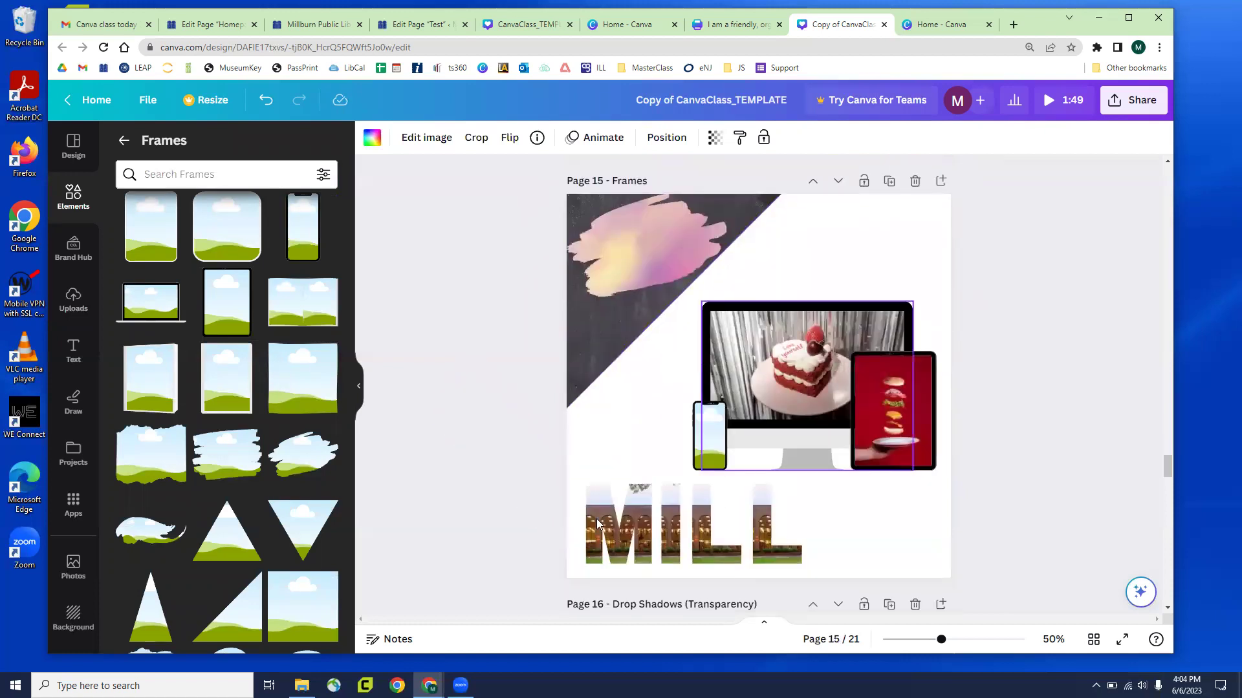
scroll(620, 385, down, 5)
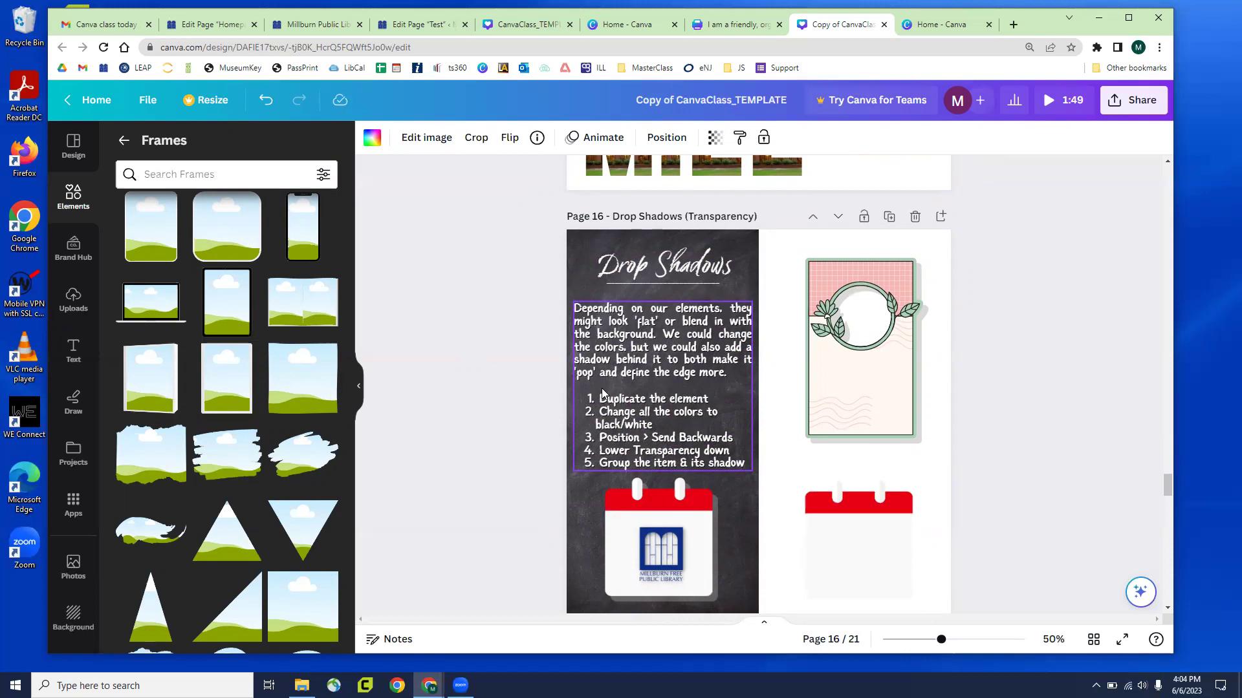
scroll(507, 401, up, 10)
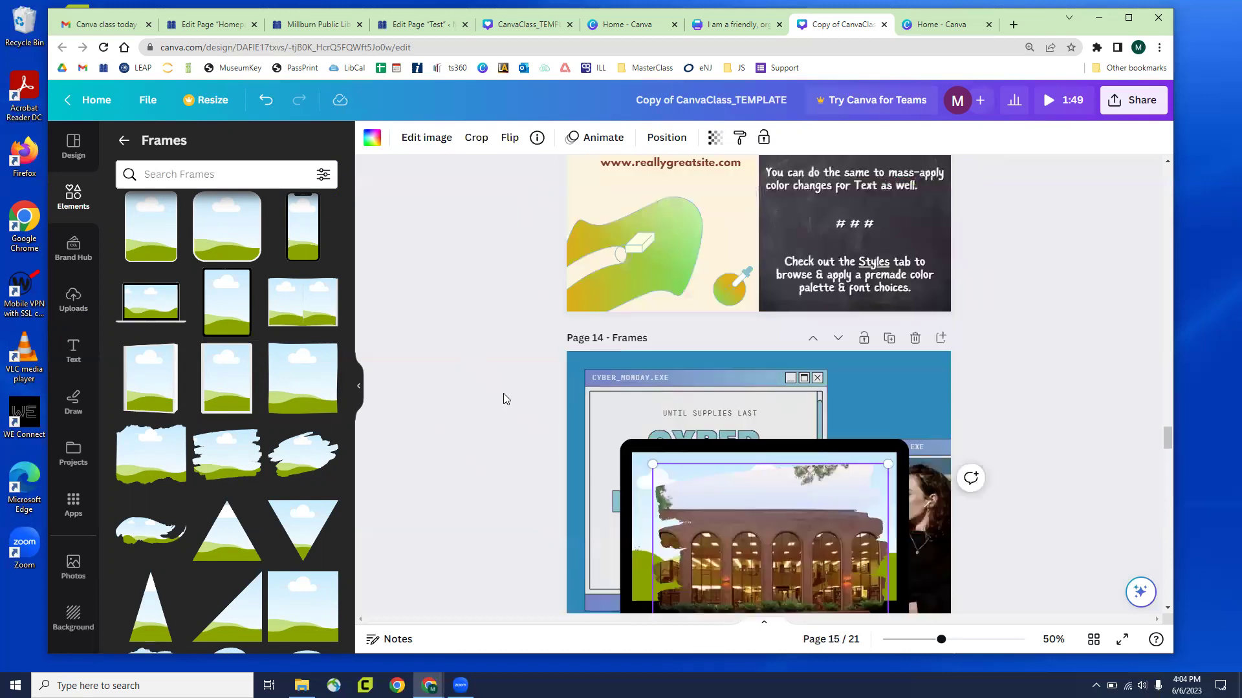
scroll(505, 394, up, 15)
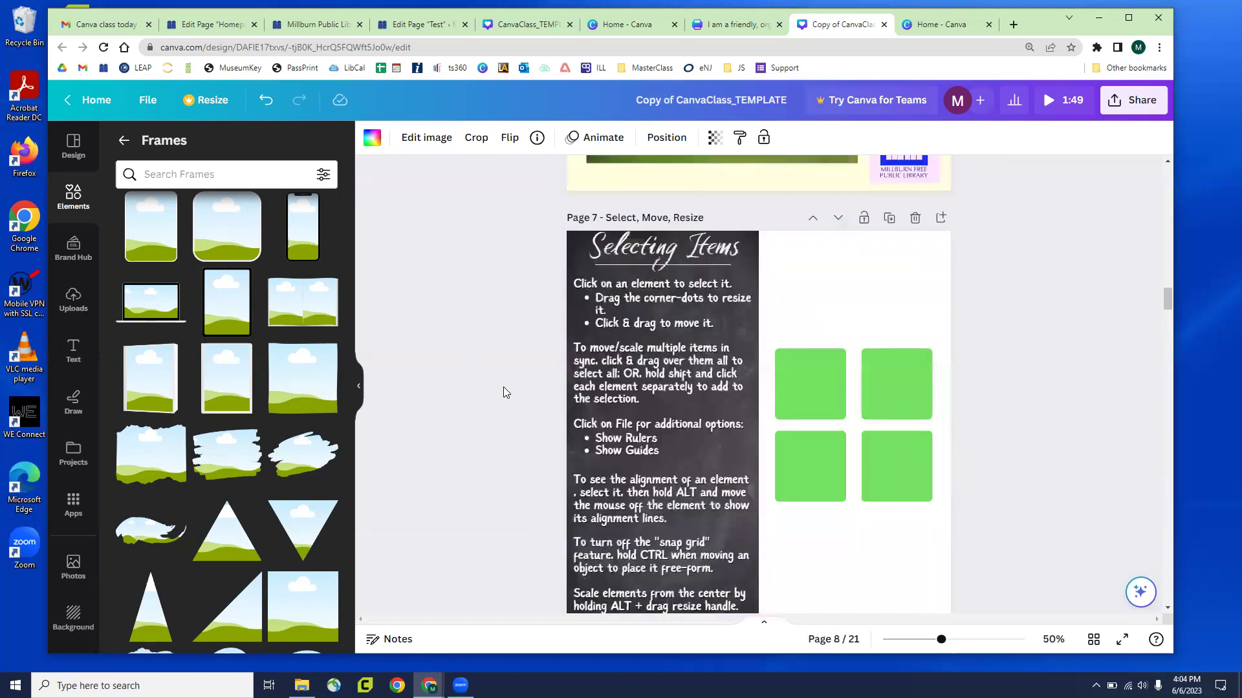
scroll(536, 368, down, 6)
click(752, 478)
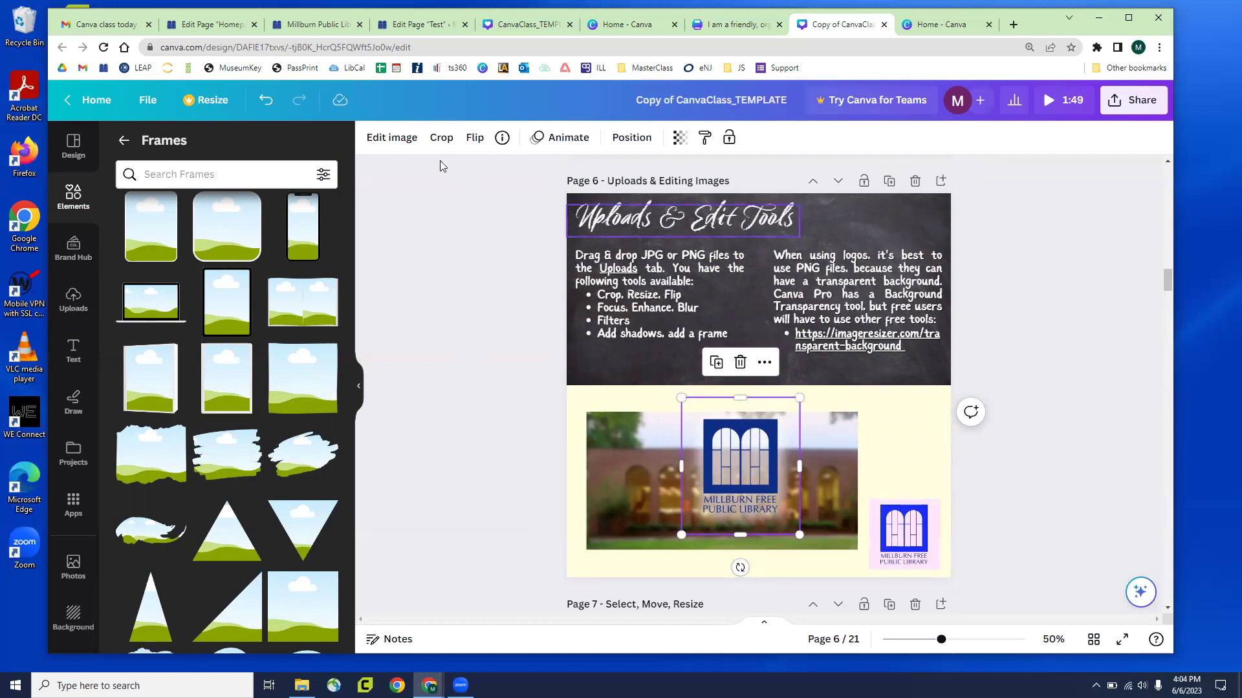
click(399, 146)
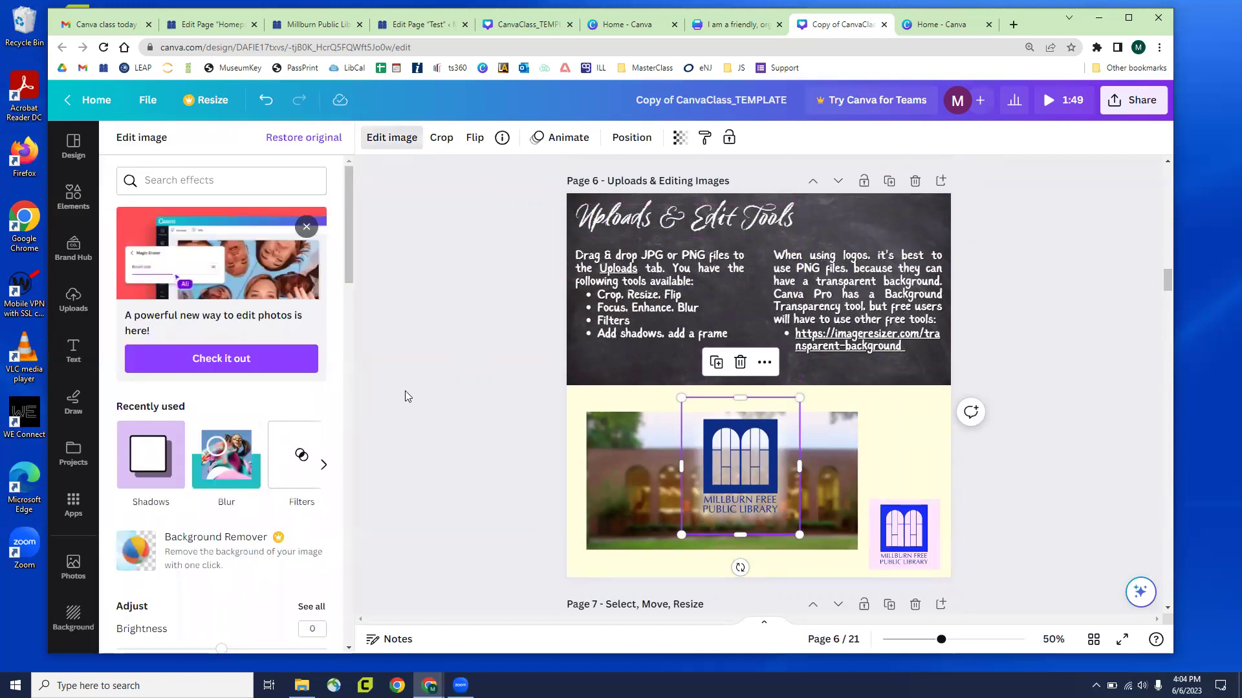
Scroll down to Page 16, Drop Shadows, with its calendar and leaf-frame examples
scroll(487, 335, down, 6)
scroll(486, 330, down, 20)
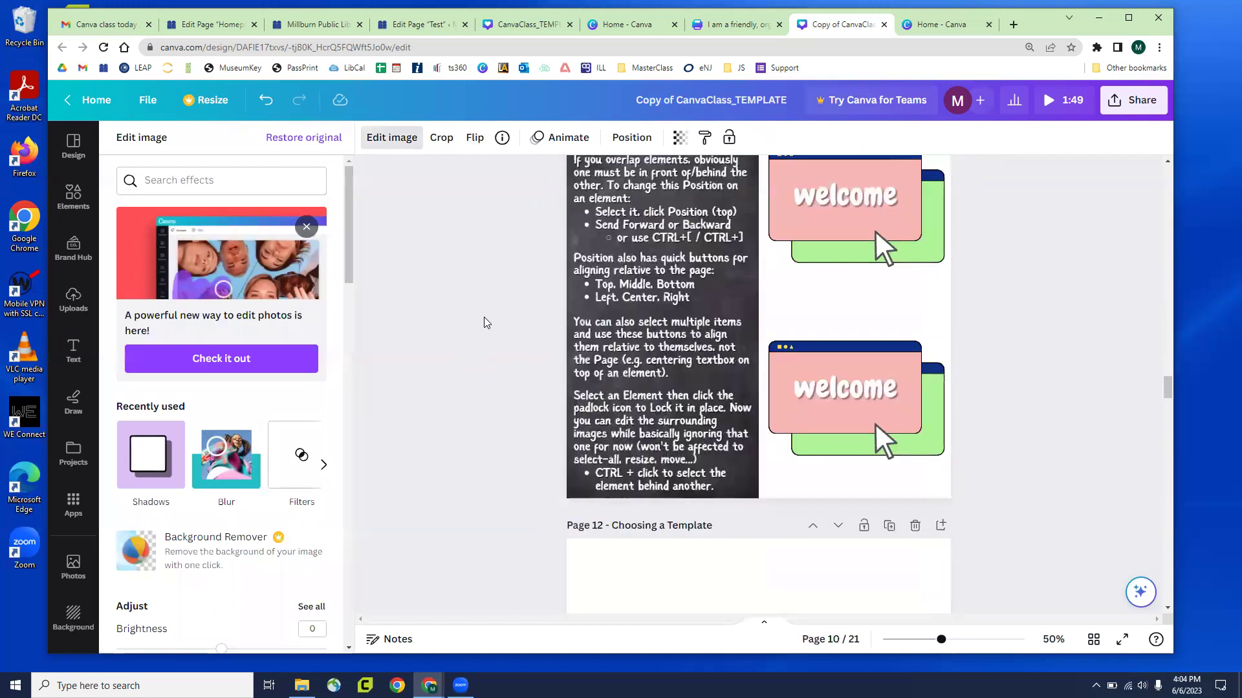
scroll(484, 319, down, 20)
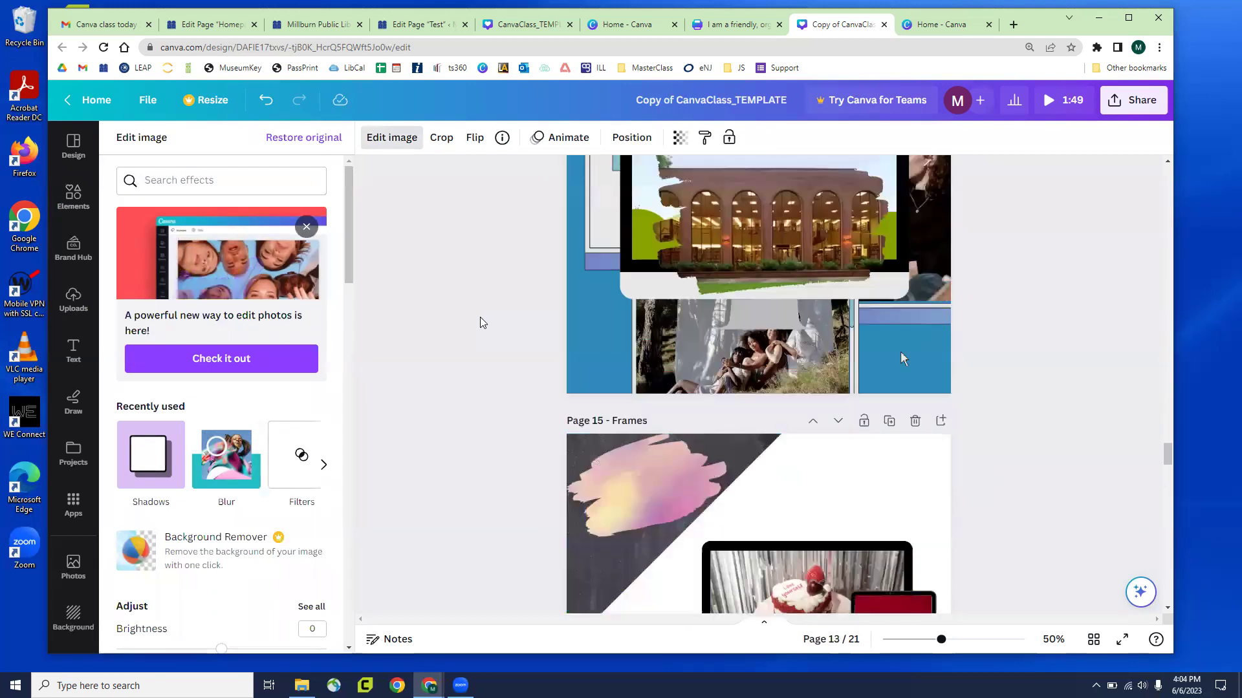
scroll(479, 316, down, 7)
scroll(841, 489, up, 3)
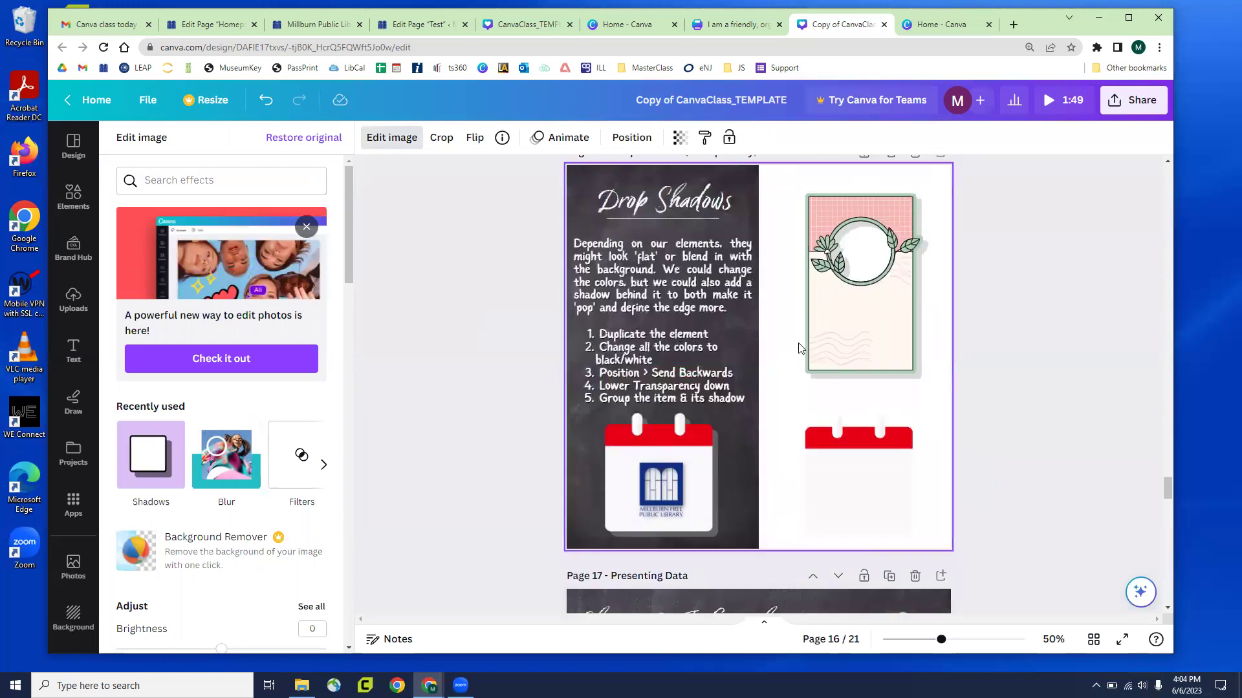
scroll(744, 493, down, 1)
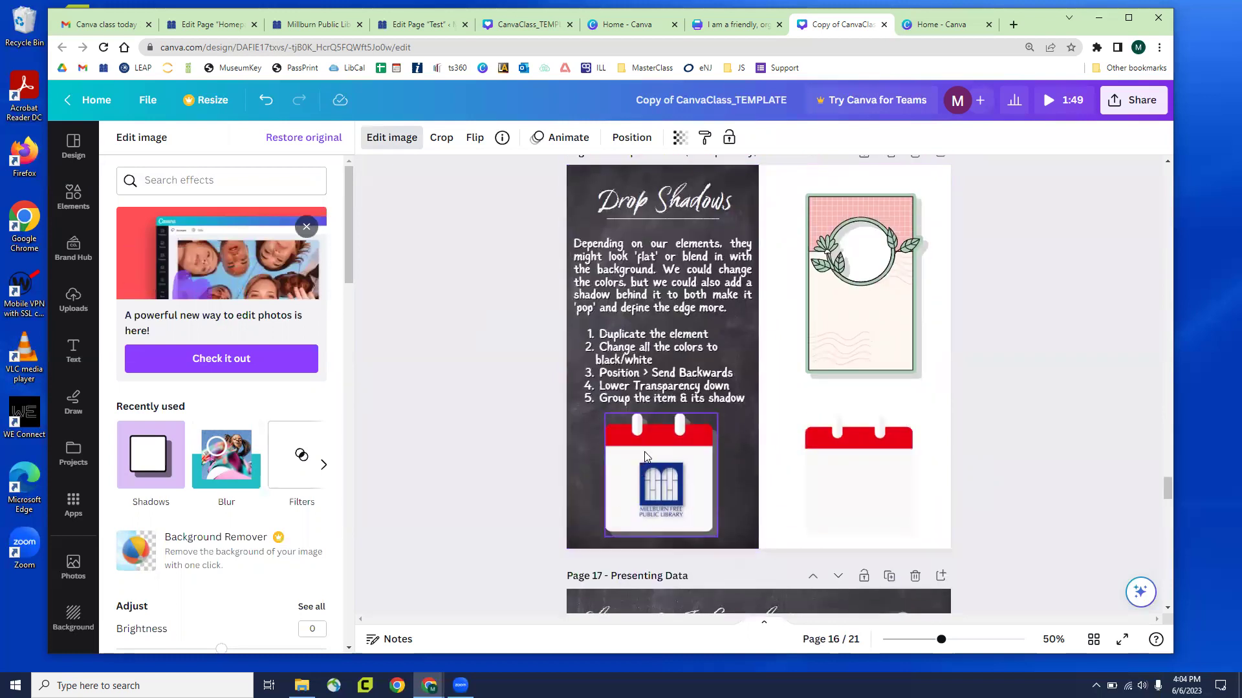
Move the duplicate calendar slightly up and to the left
drag(840, 489, 846, 461)
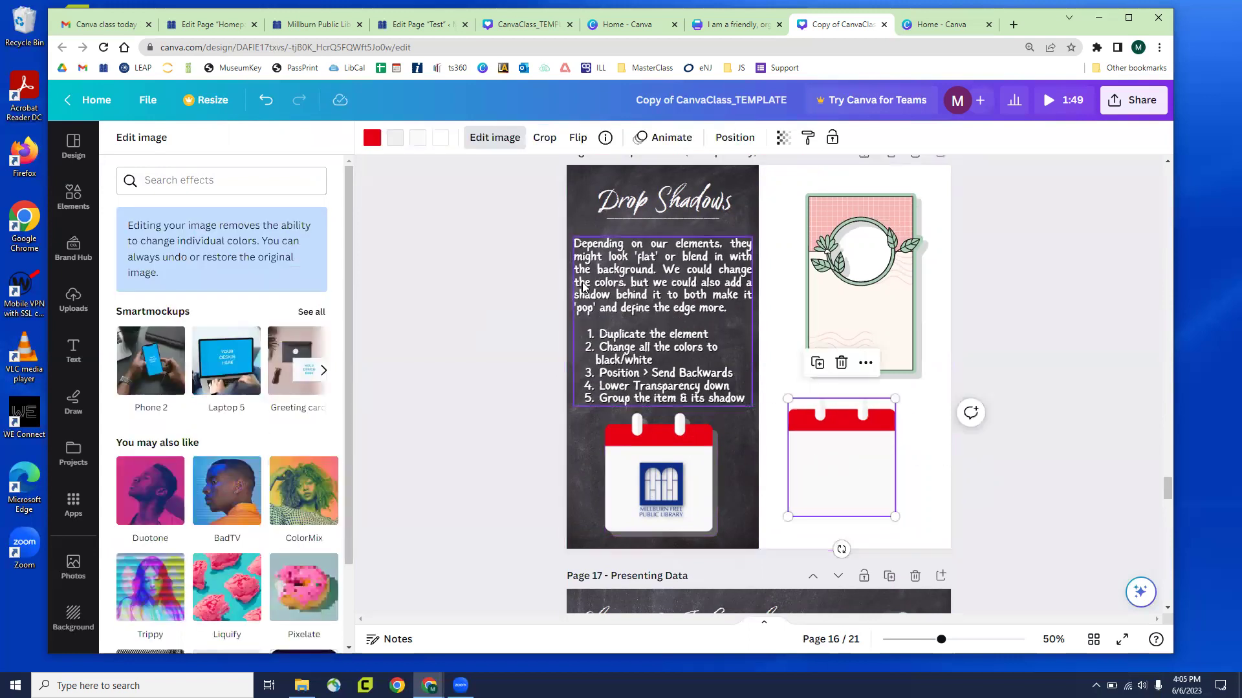
click(494, 138)
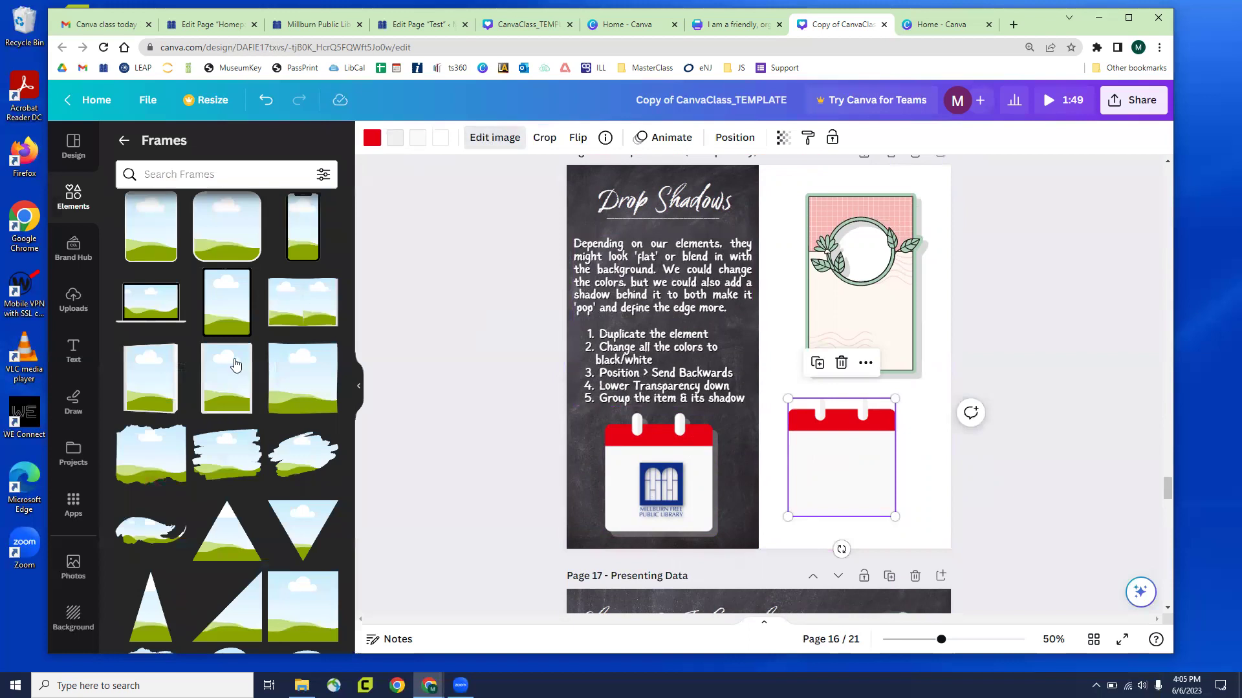
scroll(194, 421, down, 2)
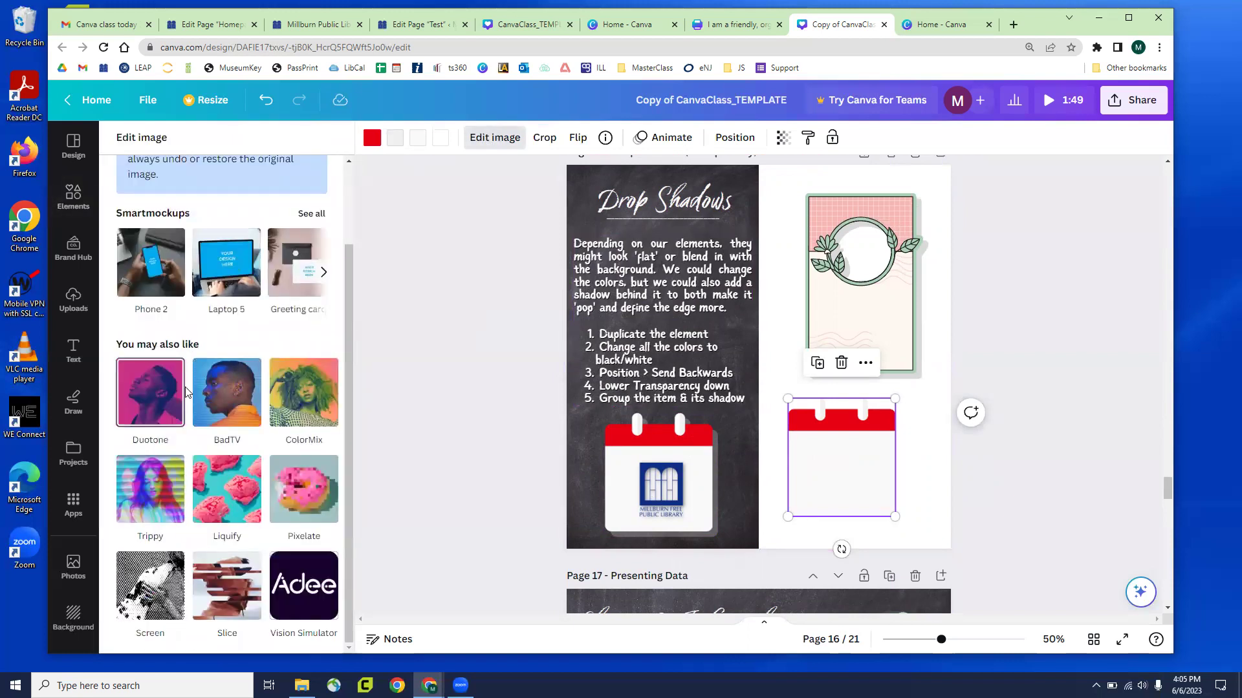
scroll(183, 382, up, 2)
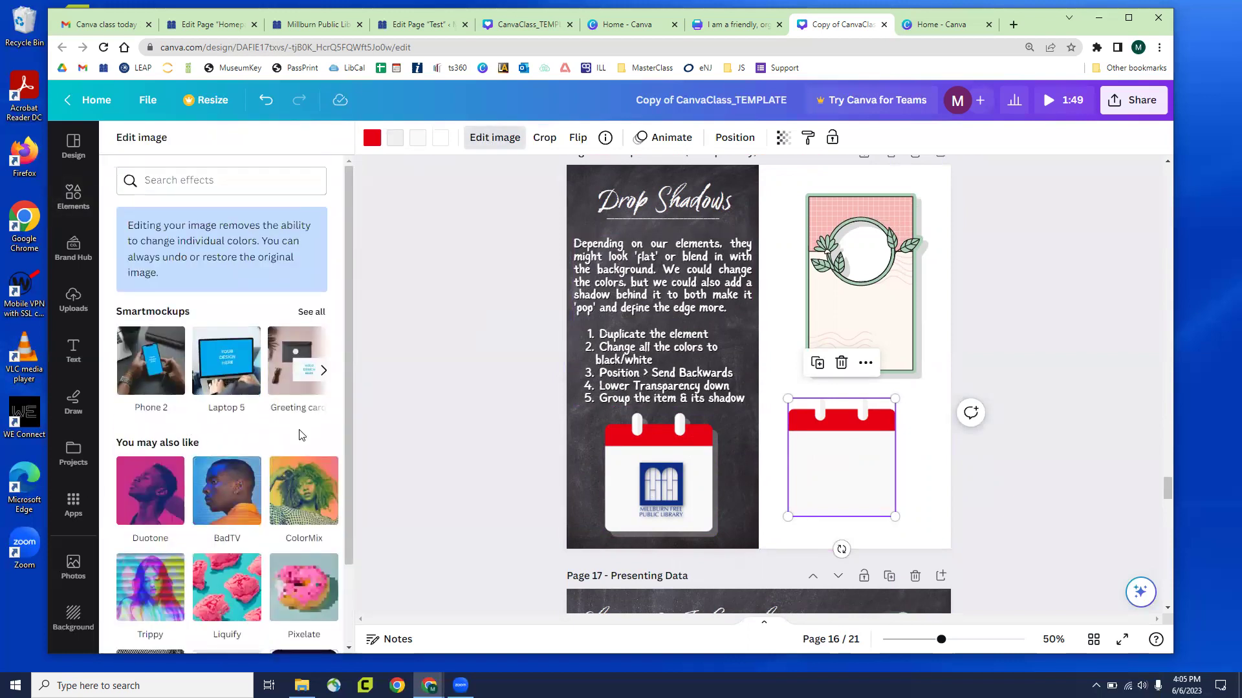
Make the calendar rings lavender, try a red then yellow body, and undo back to white
click(440, 137)
click(246, 377)
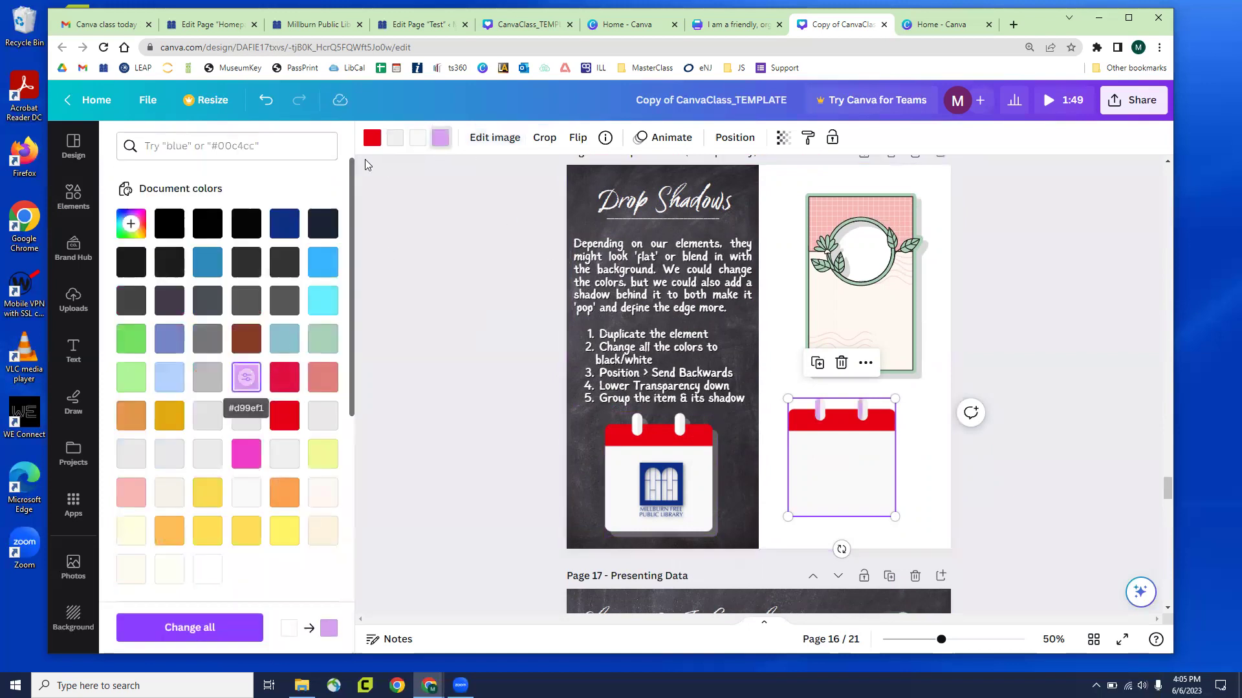
click(415, 140)
click(284, 416)
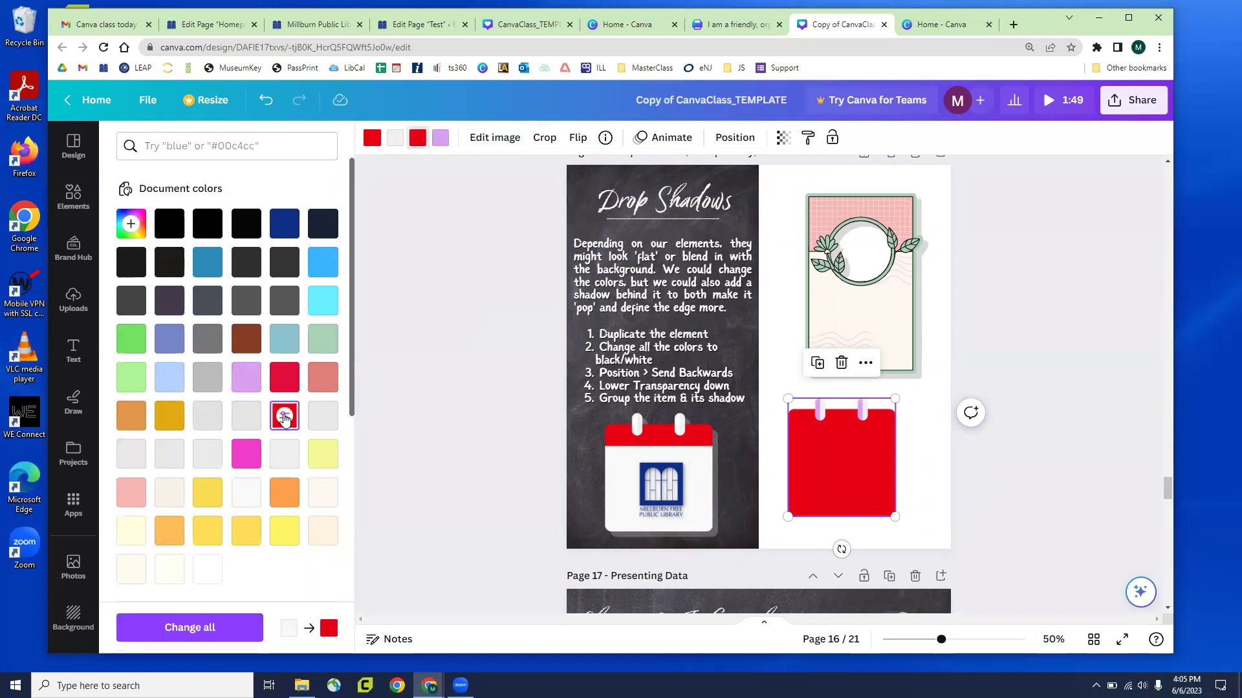
click(327, 452)
key(Escape)
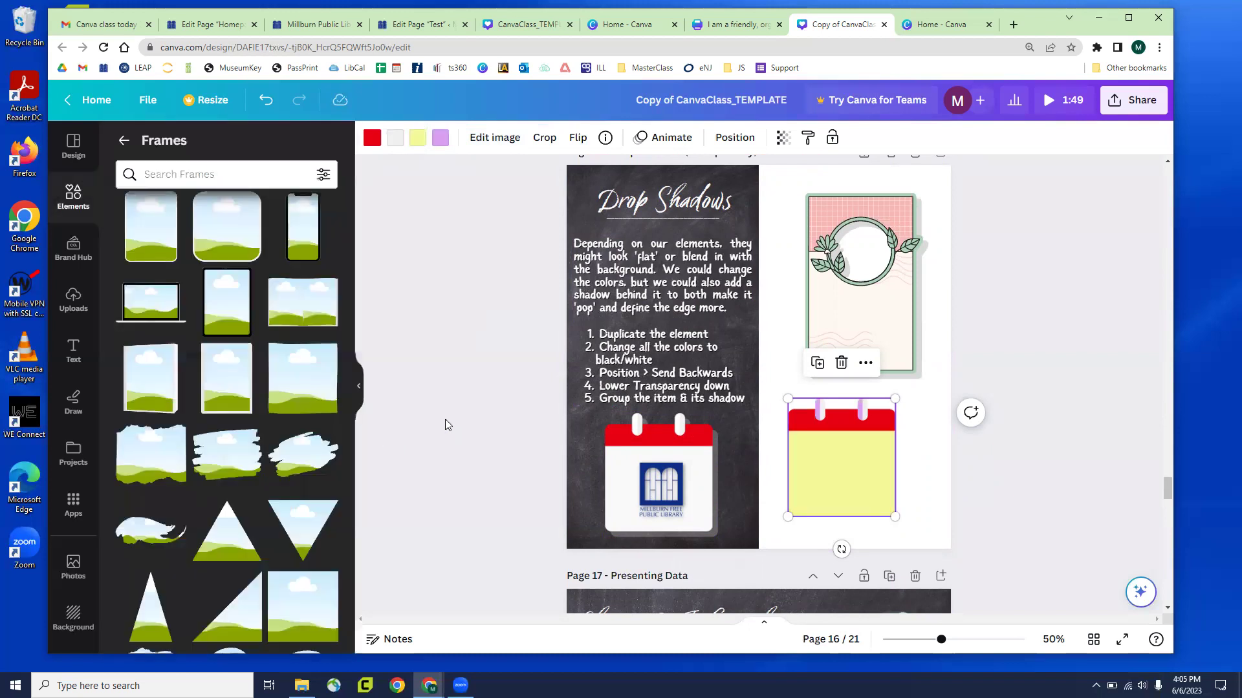
key(ctrl+z)
key(ctrl+z)
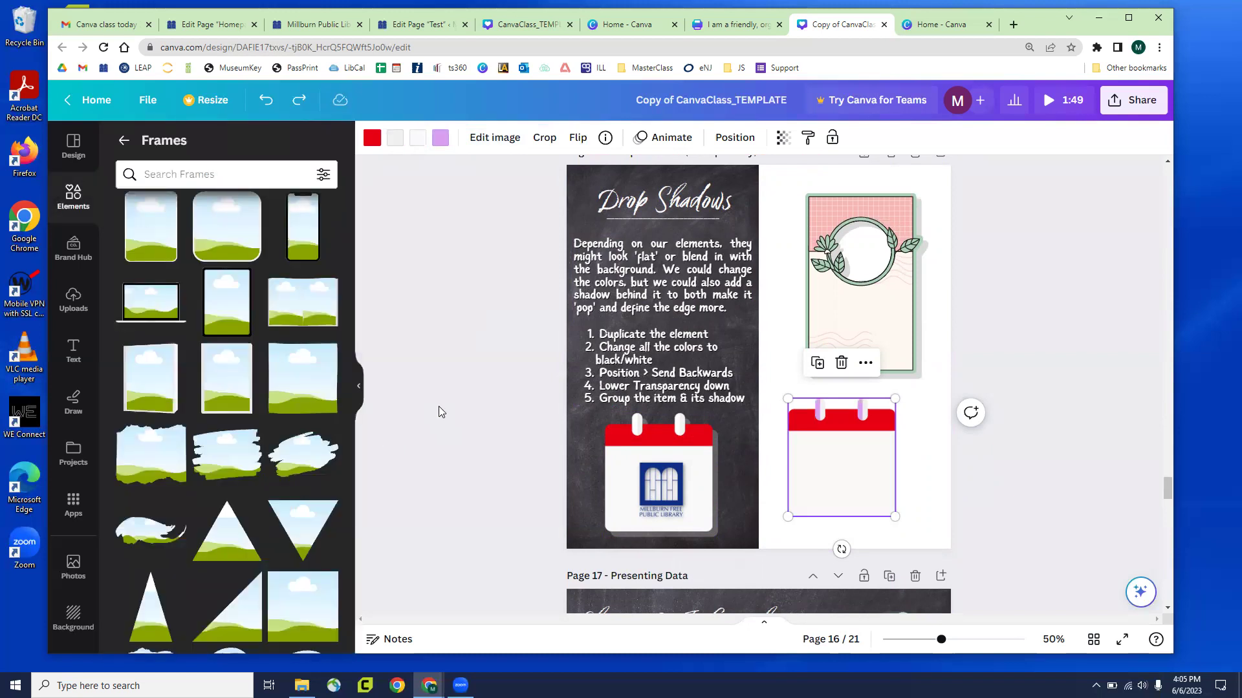
click(439, 412)
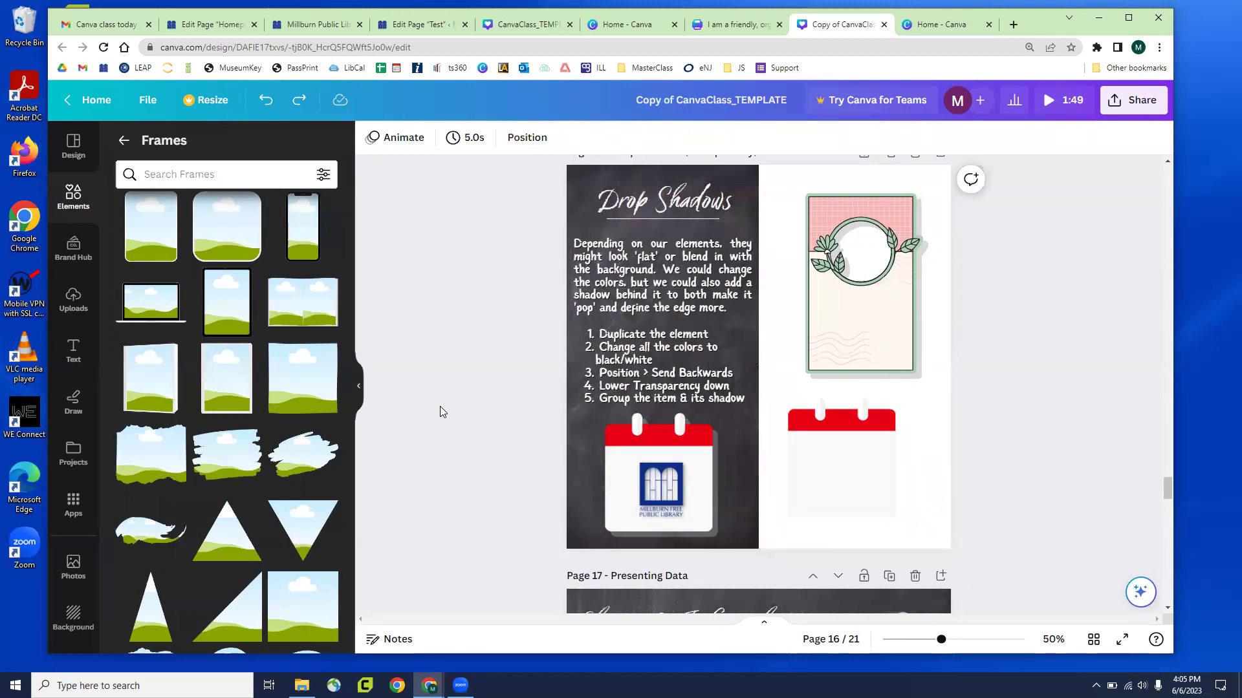
Reposition and enlarge the pink leaf frame group, then ungroup the frame from its shadow
drag(884, 326, 894, 295)
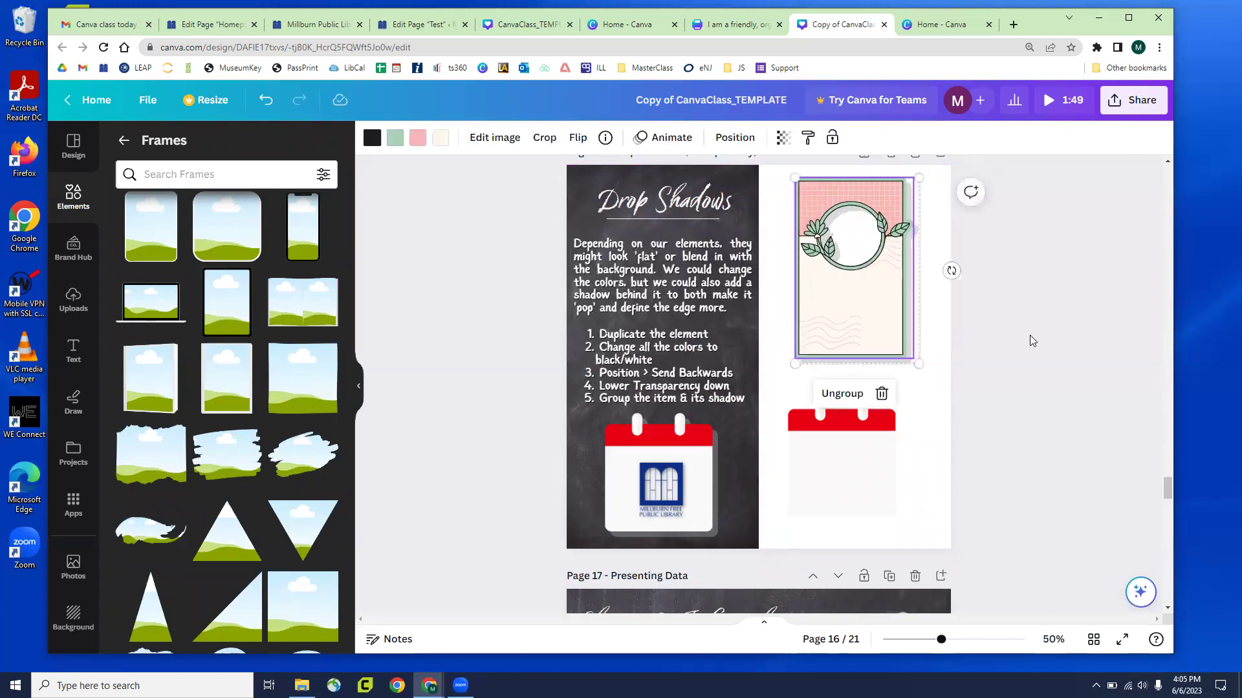
click(995, 333)
scroll(995, 332, up, 1)
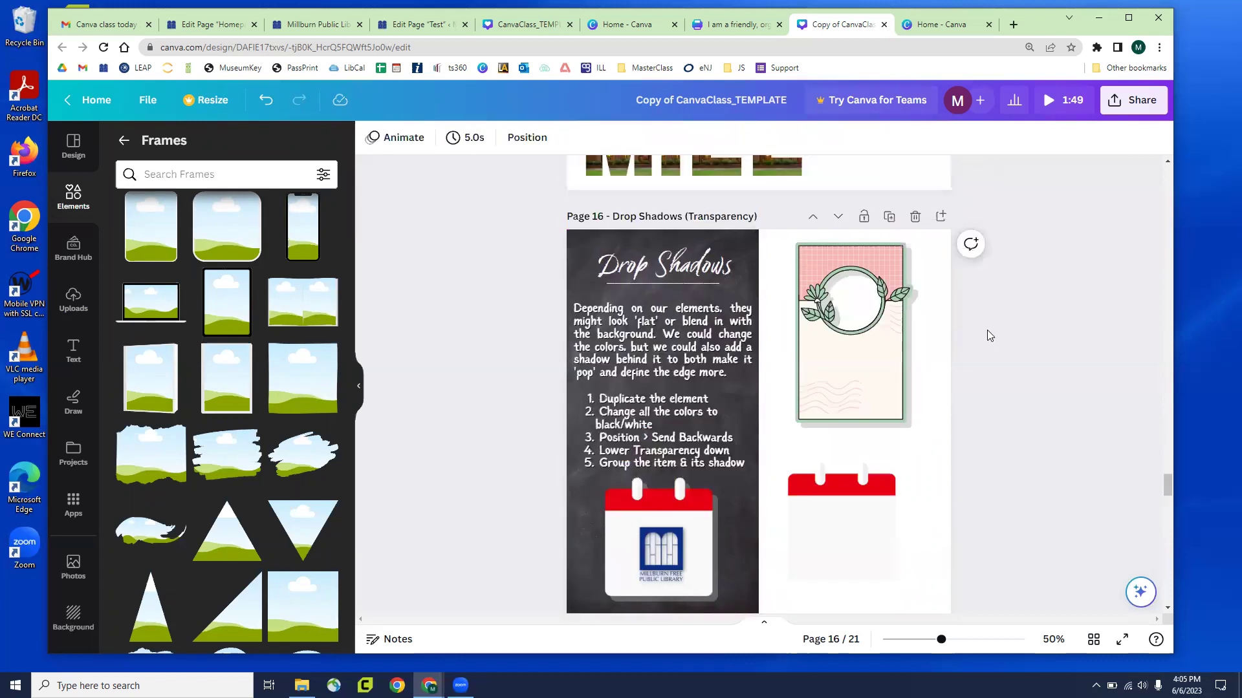
mouse_move(855, 344)
mouse_down()
mouse_move(844, 357)
mouse_move(849, 345)
mouse_up()
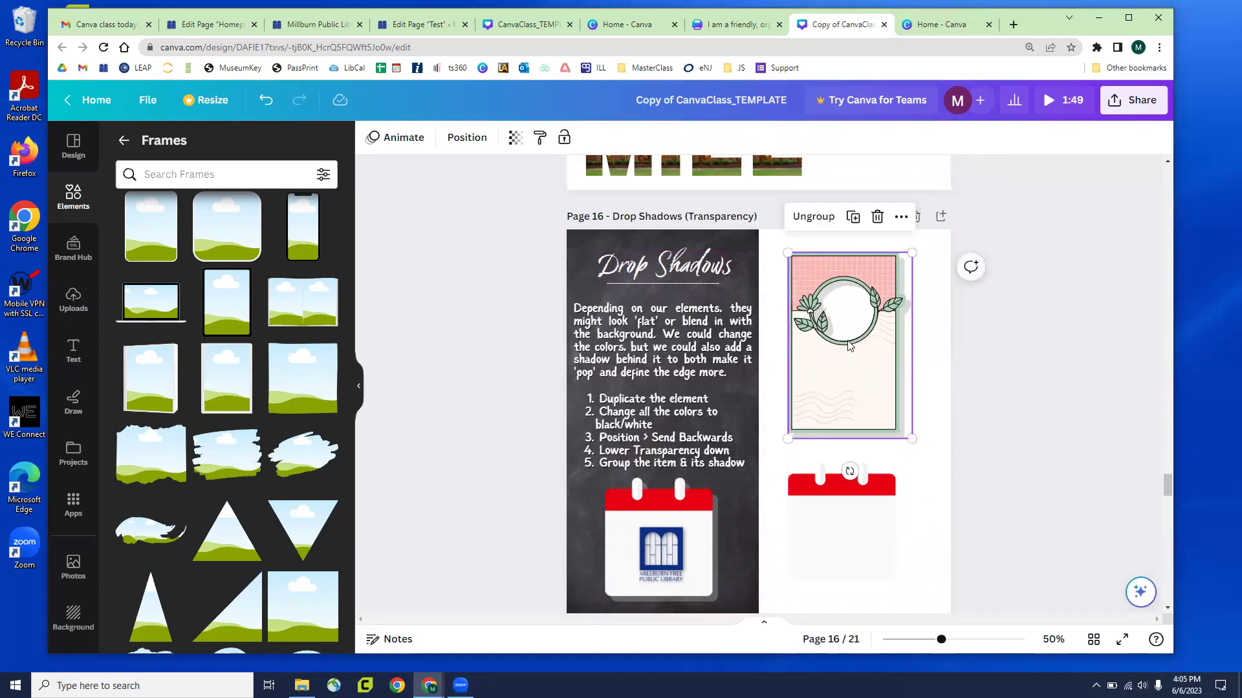
click(878, 423)
drag(933, 463, 934, 467)
drag(897, 417, 875, 401)
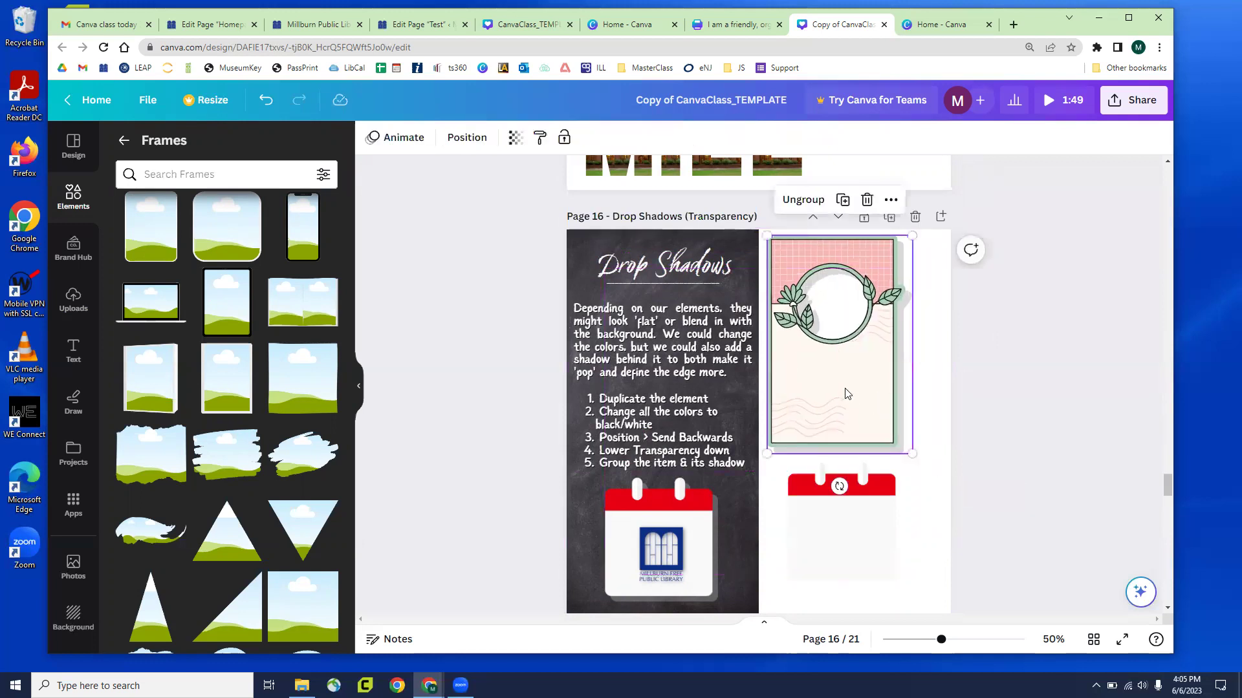
click(803, 199)
click(1003, 333)
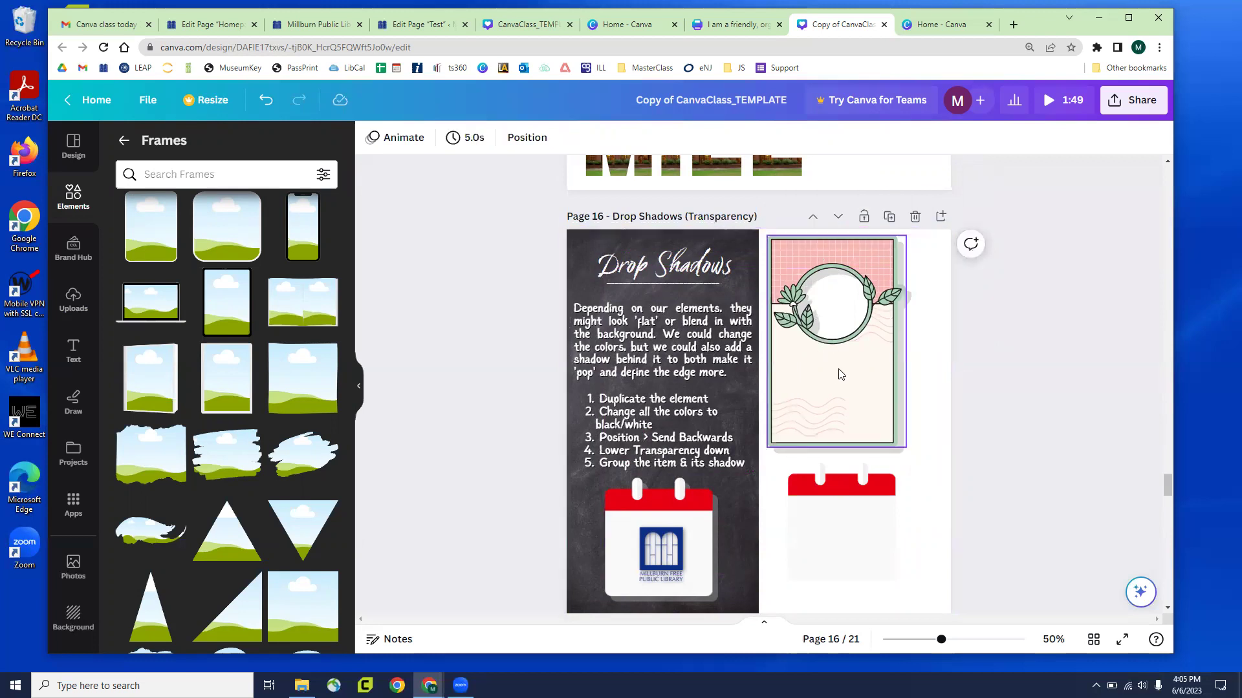
Try separating the leaf frame from its grey shadow and realigning them, then undo
click(854, 400)
drag(842, 387, 850, 678)
drag(878, 350, 905, 354)
drag(807, 612, 825, 351)
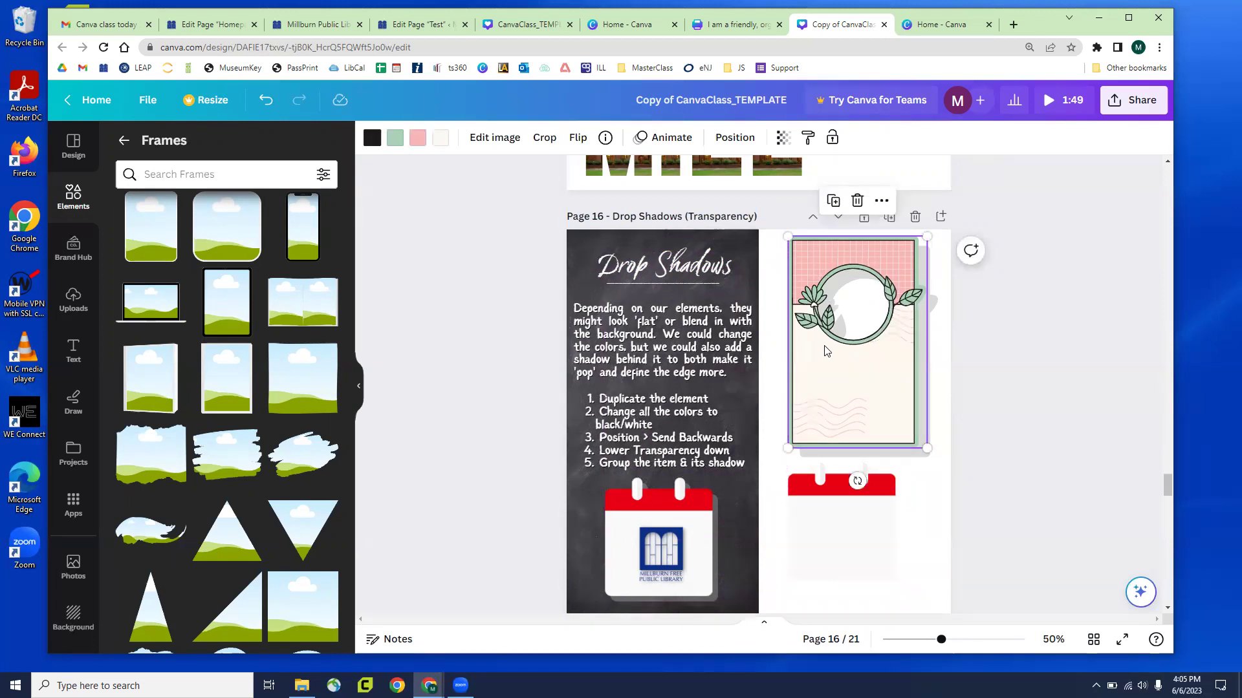
key(ctrl+z)
key(ctrl+z)
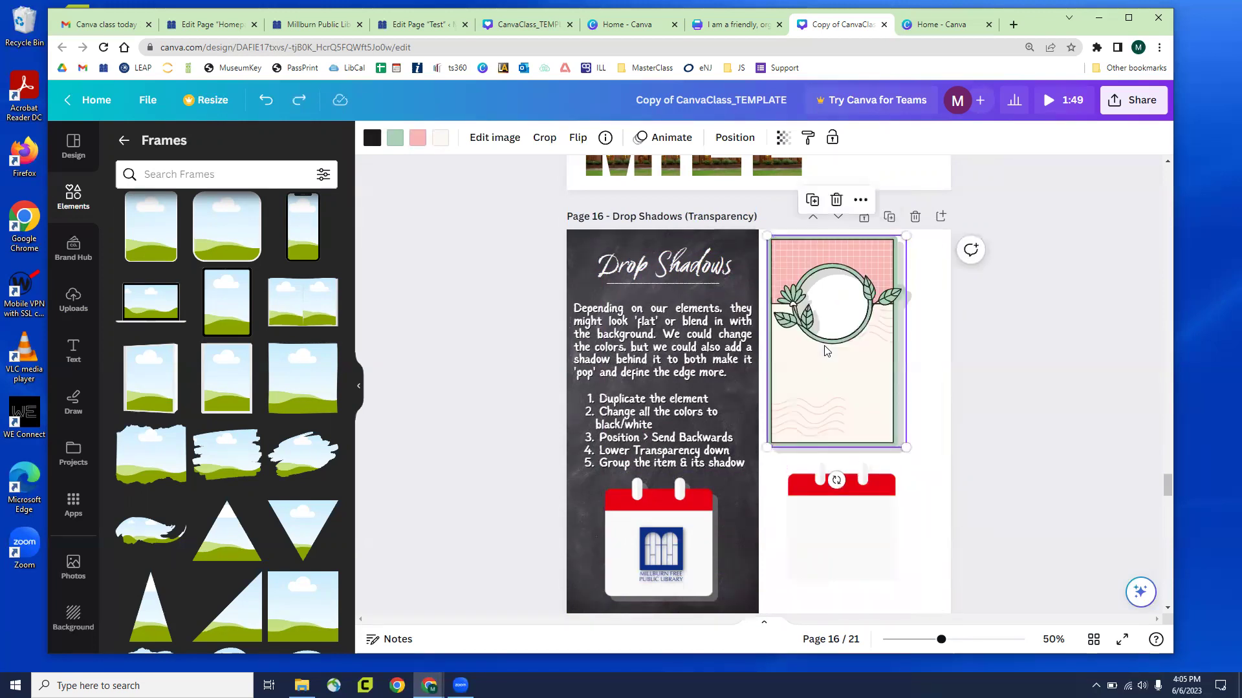
key(Escape)
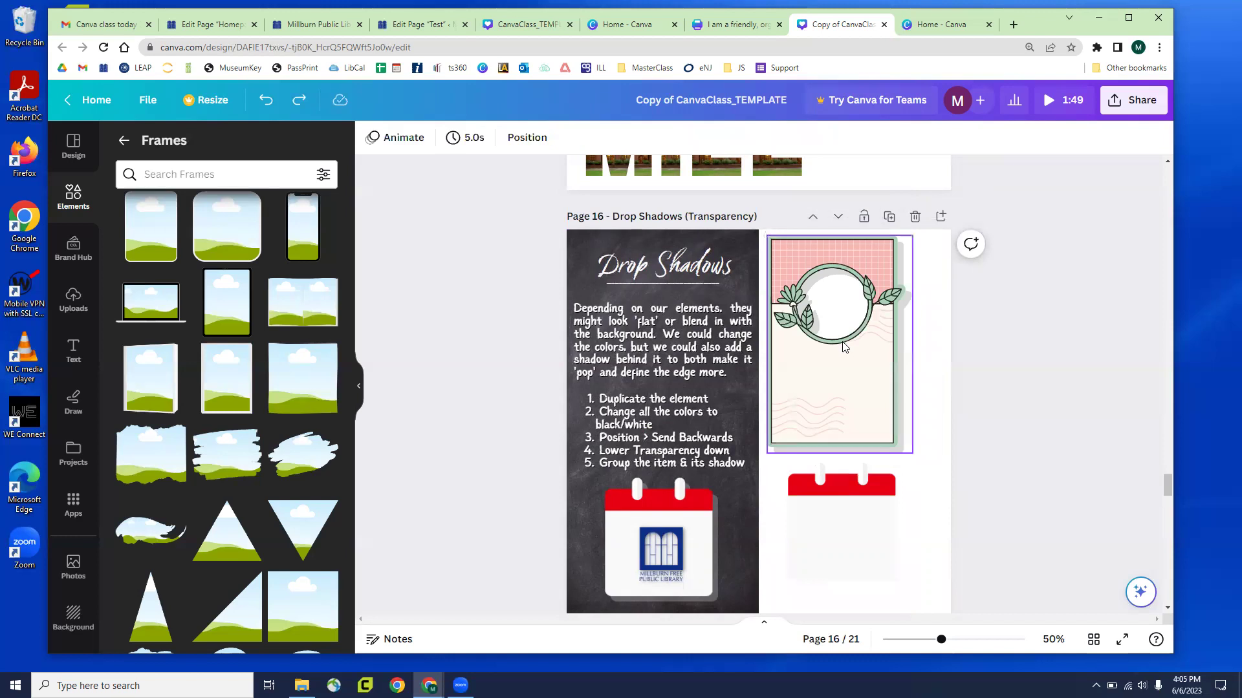
Shrink the leaf frame group and move the calendar copy up beneath it
click(864, 442)
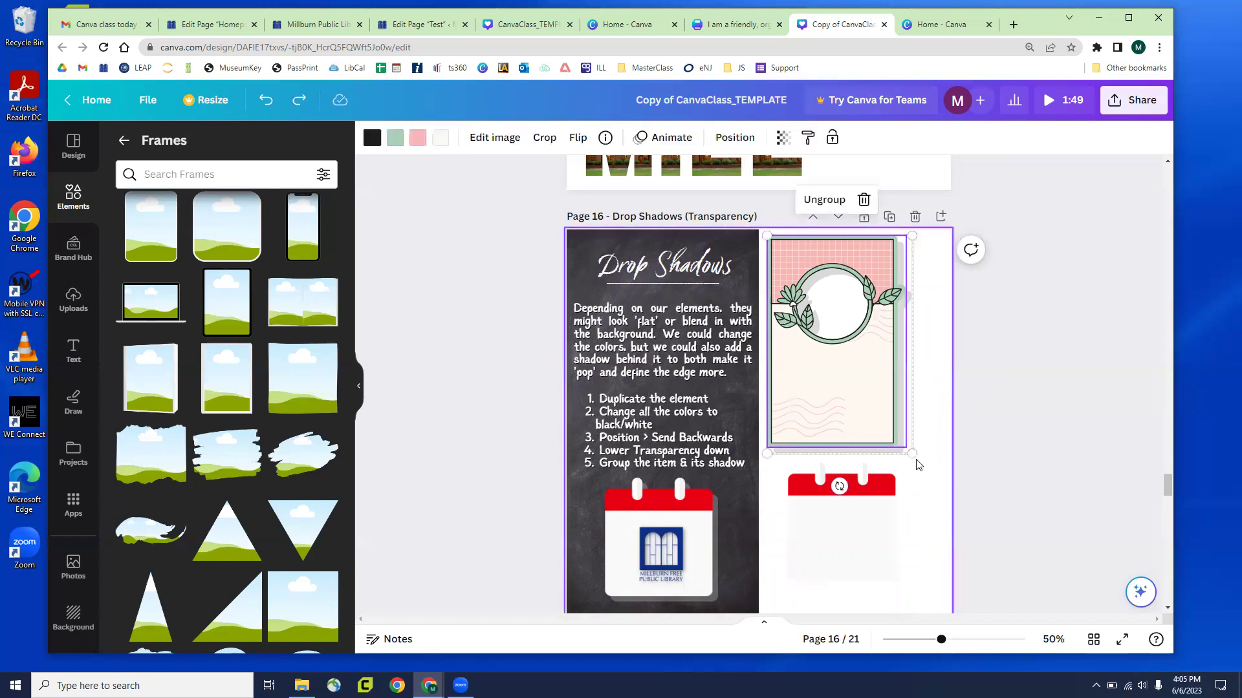
drag(867, 384, 845, 363)
drag(850, 524, 833, 432)
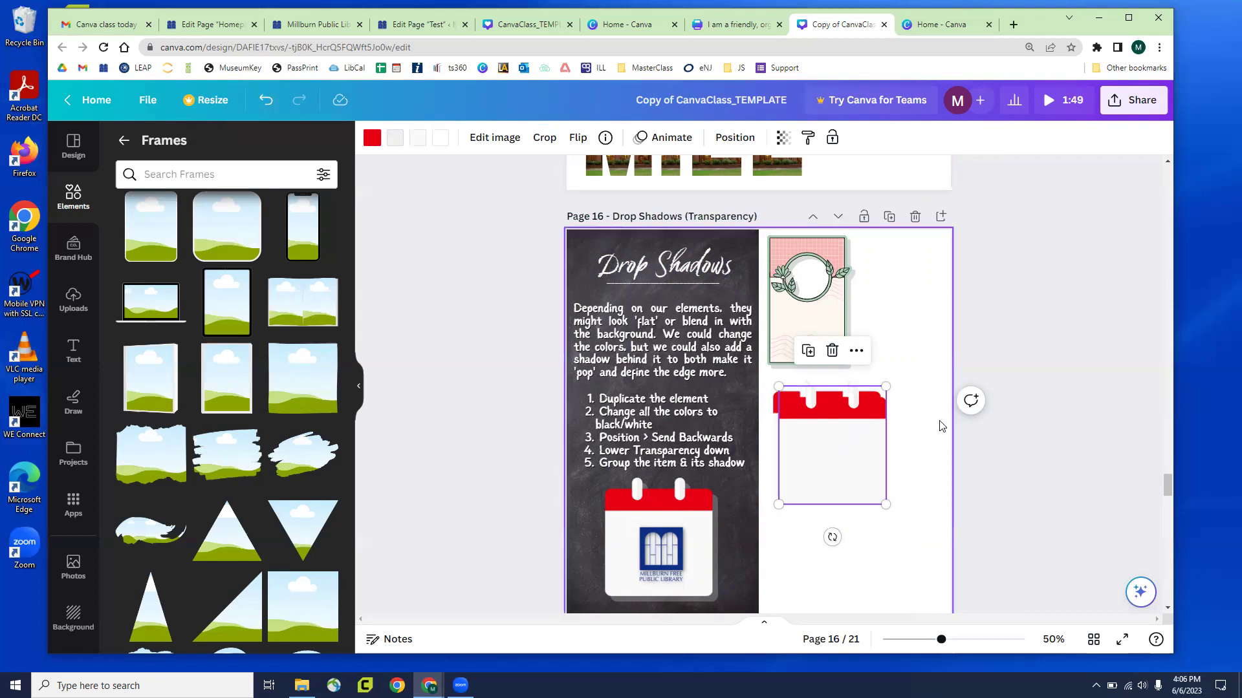
Recolour every part of the calendar copy black to act as a shadow
click(1006, 308)
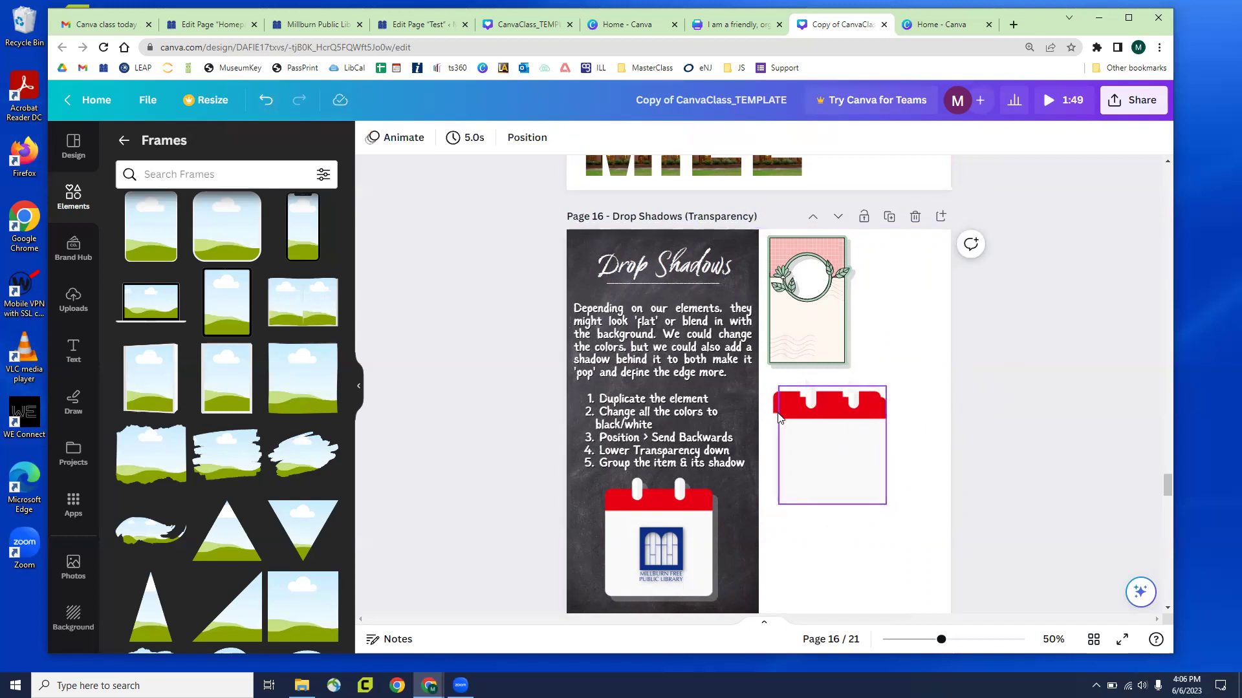
click(826, 435)
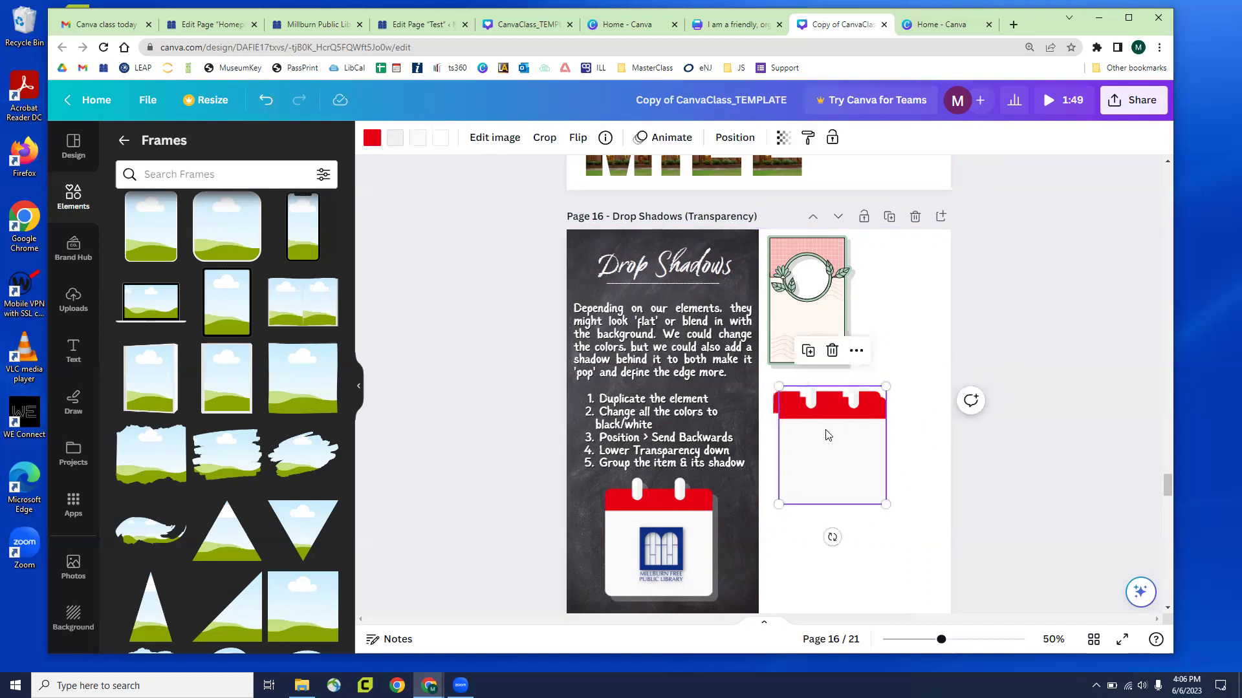
click(372, 138)
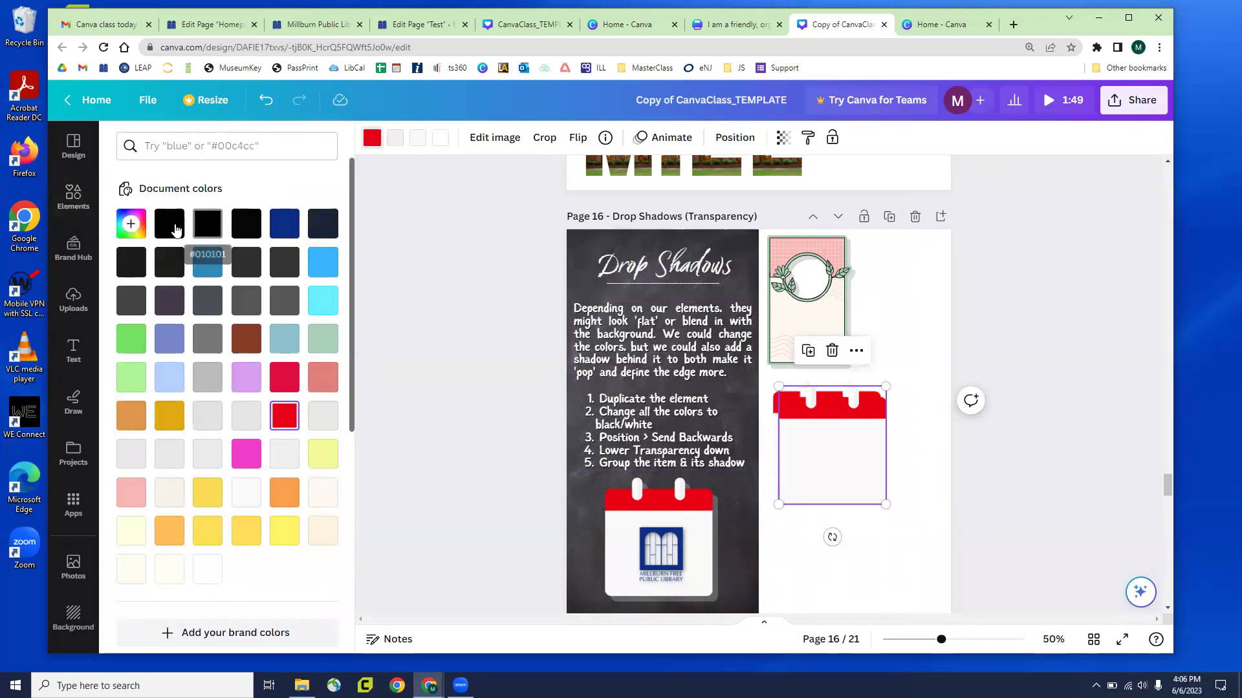
click(169, 223)
click(395, 138)
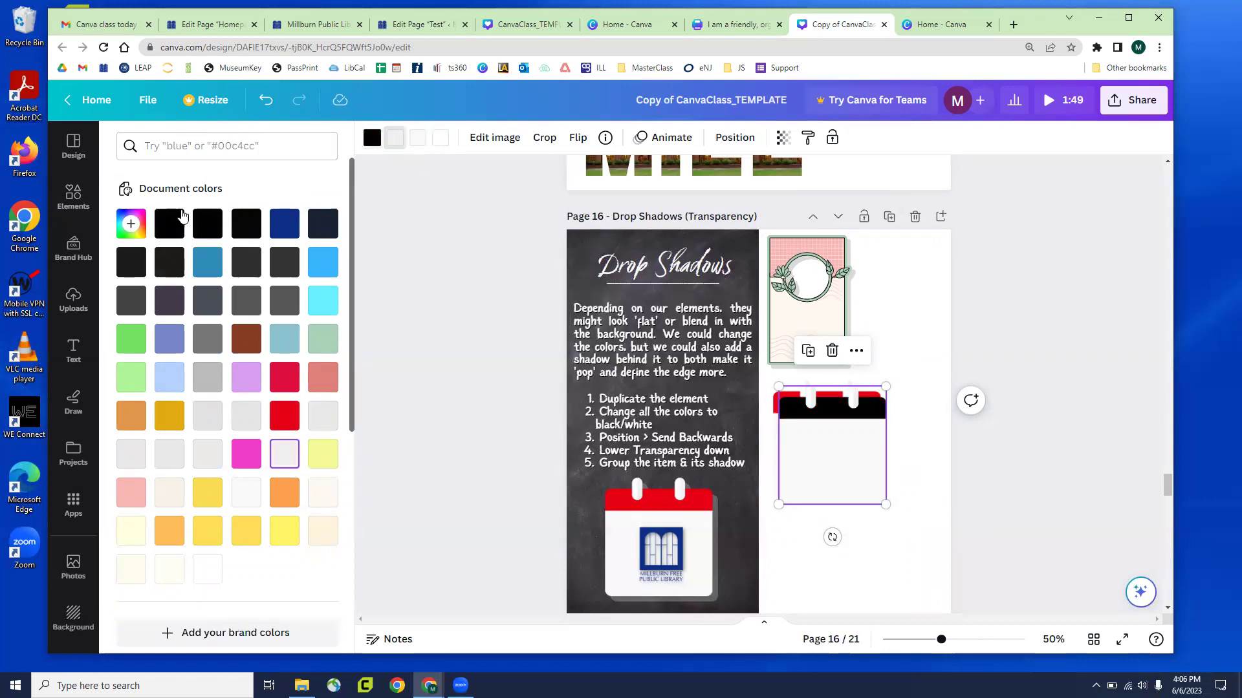
click(170, 223)
click(170, 223)
click(441, 138)
click(169, 223)
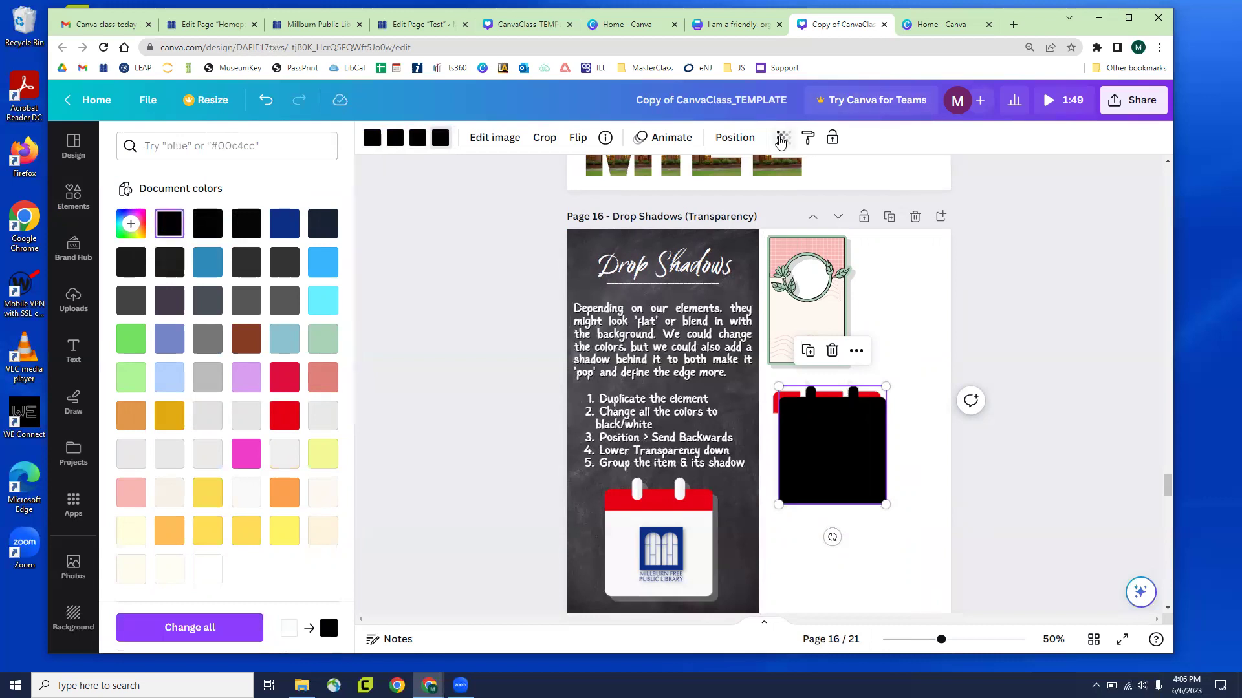
Lower the black copy's opacity to about 50 and send it behind the calendar
click(783, 138)
drag(784, 201, 717, 194)
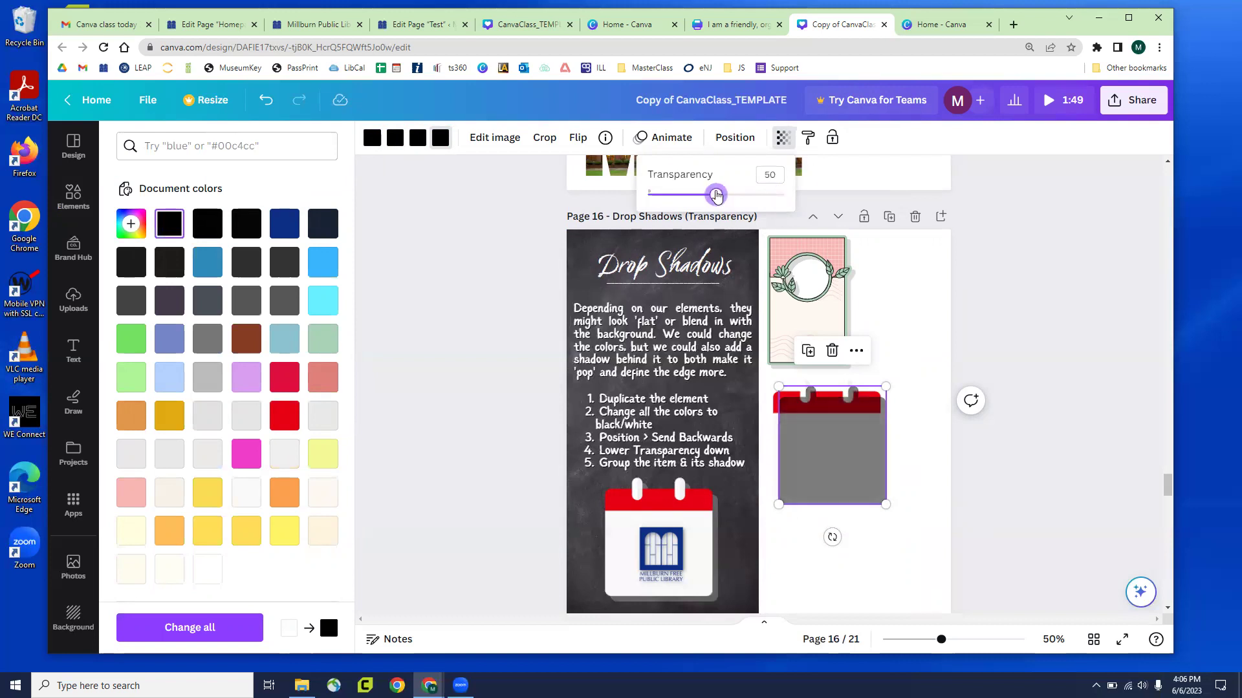
click(1020, 260)
key(Escape)
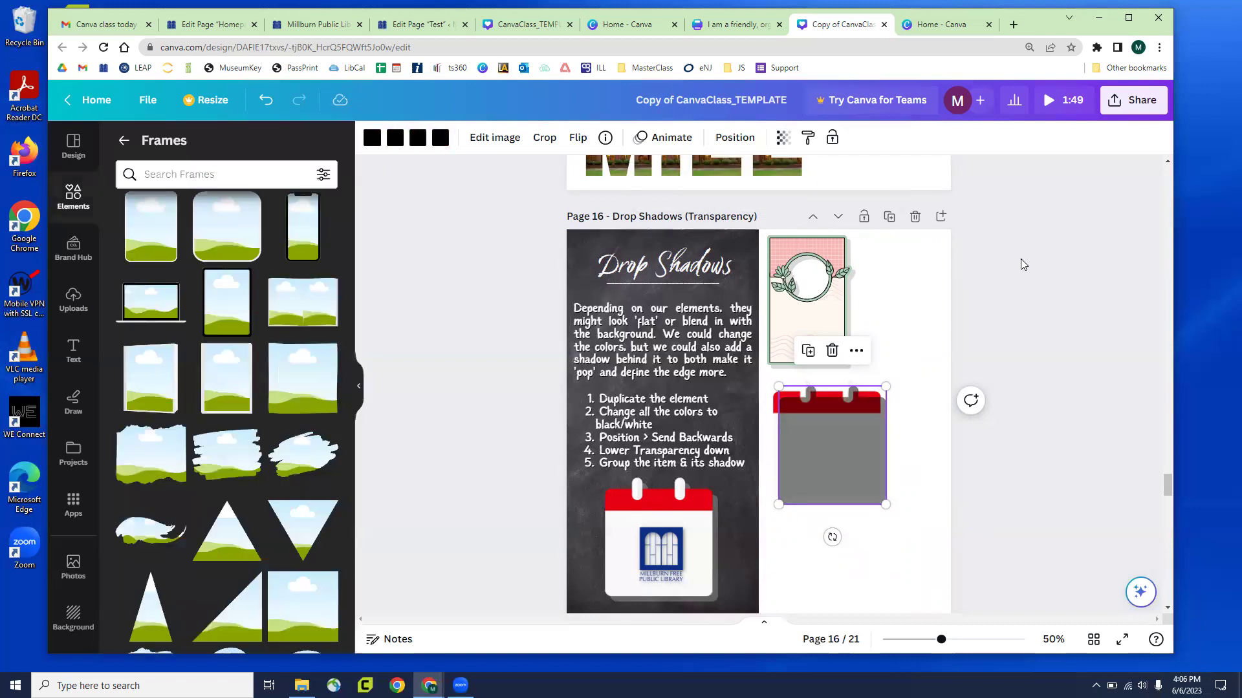
key(Escape)
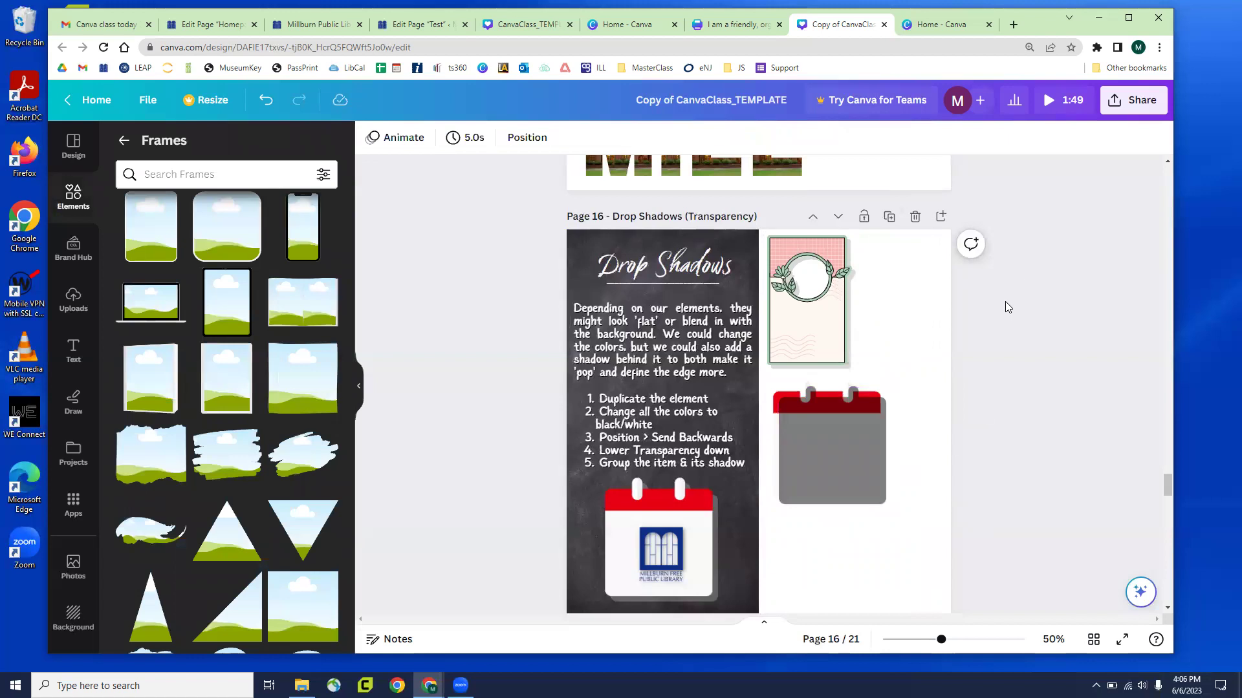
click(870, 462)
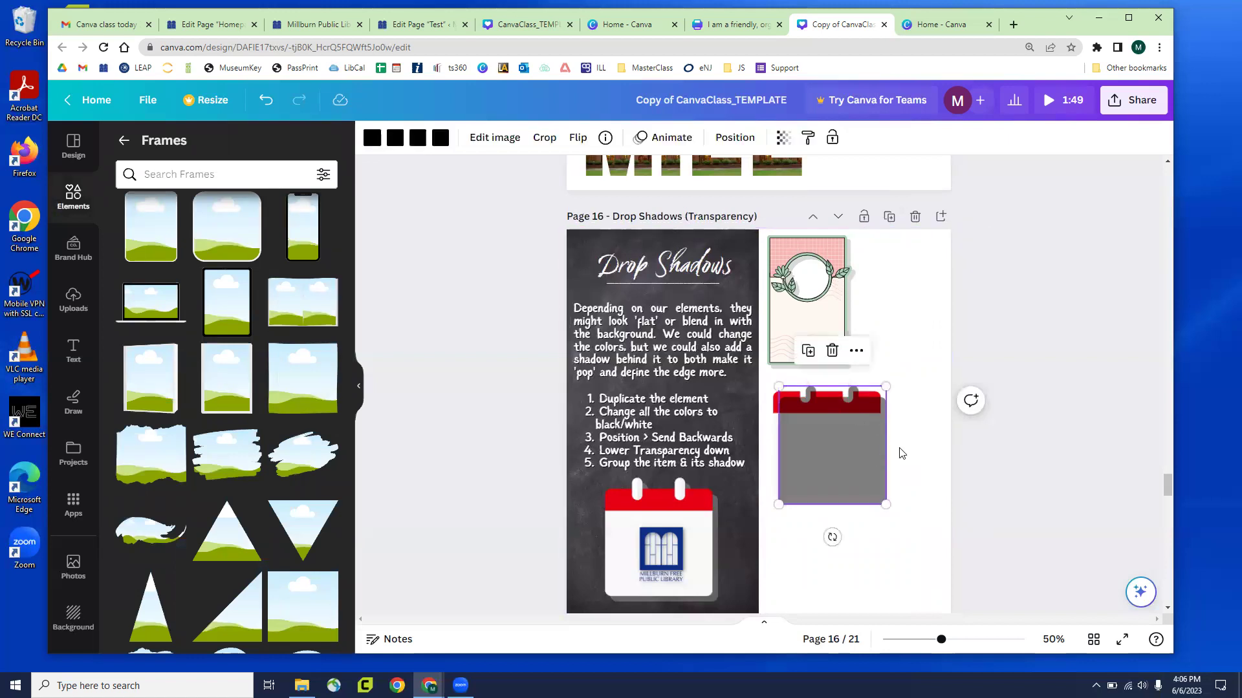
click(735, 137)
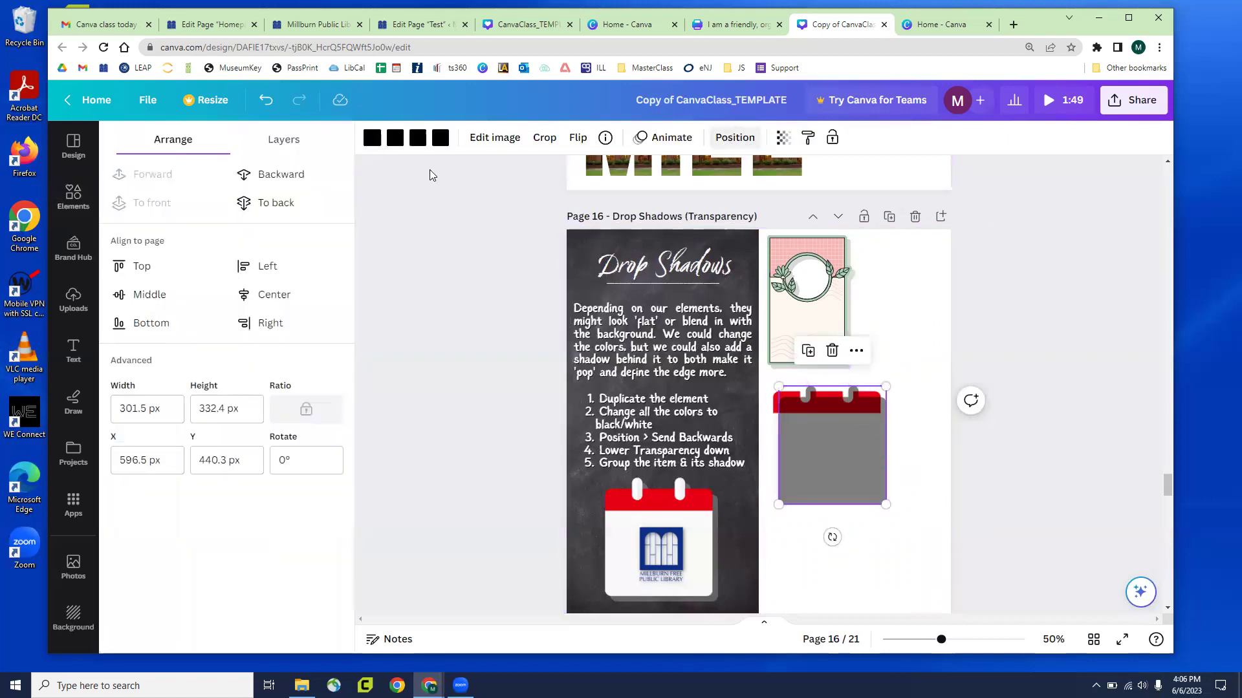
click(292, 202)
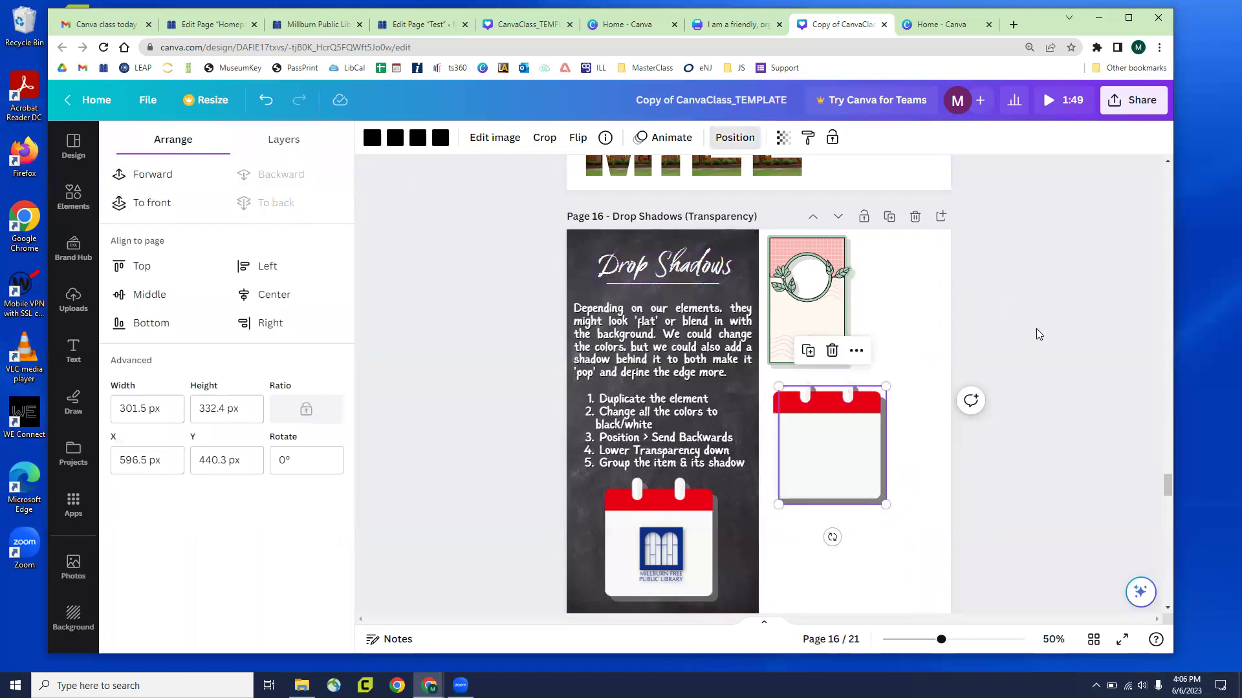
click(1033, 334)
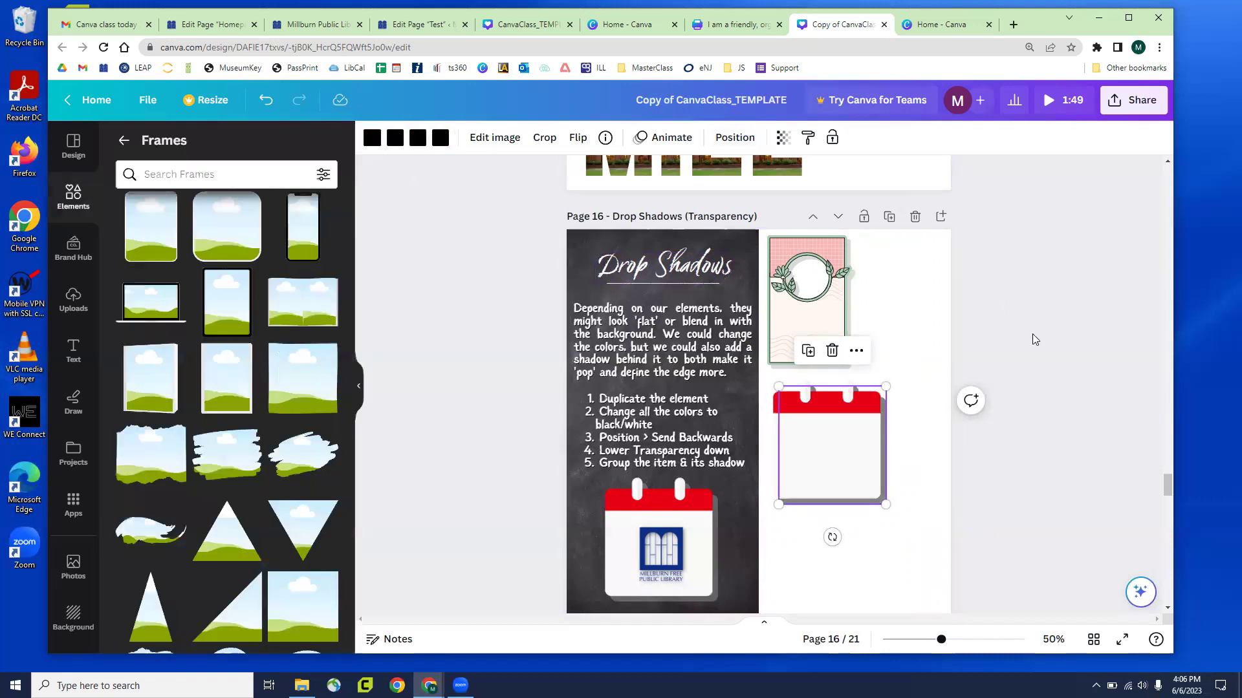
Lighten the calendar's grey shadow to transparency 26
click(885, 439)
click(783, 137)
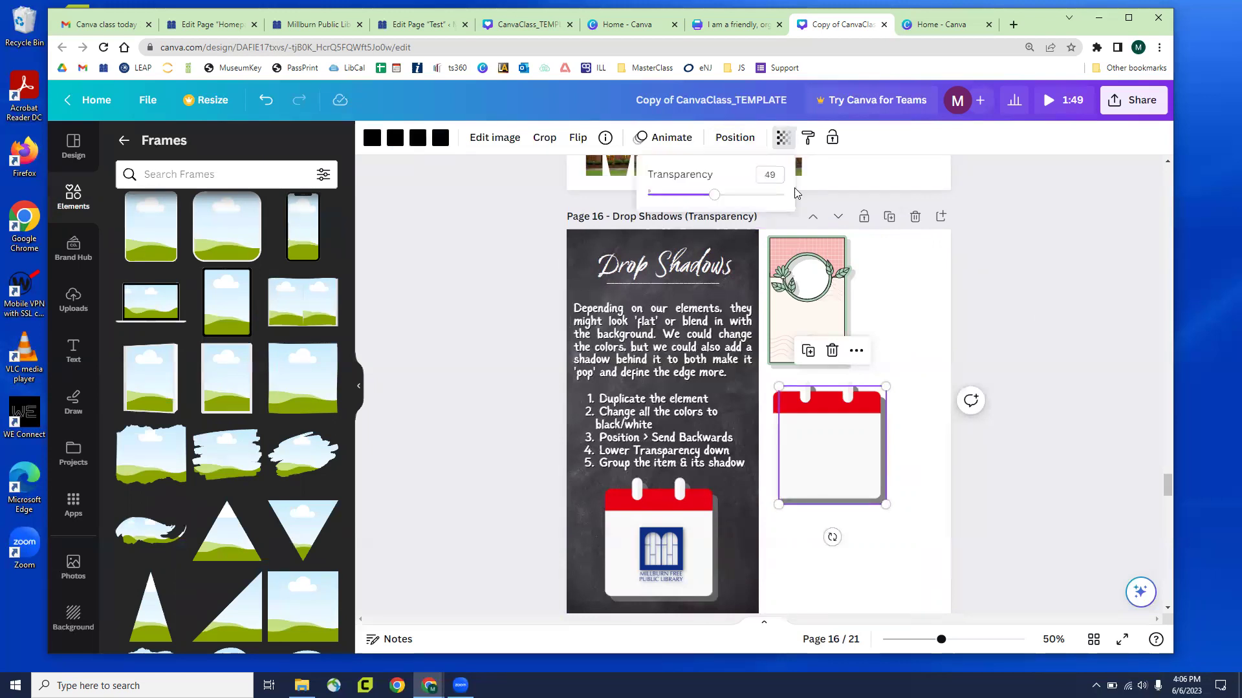
drag(715, 196, 684, 204)
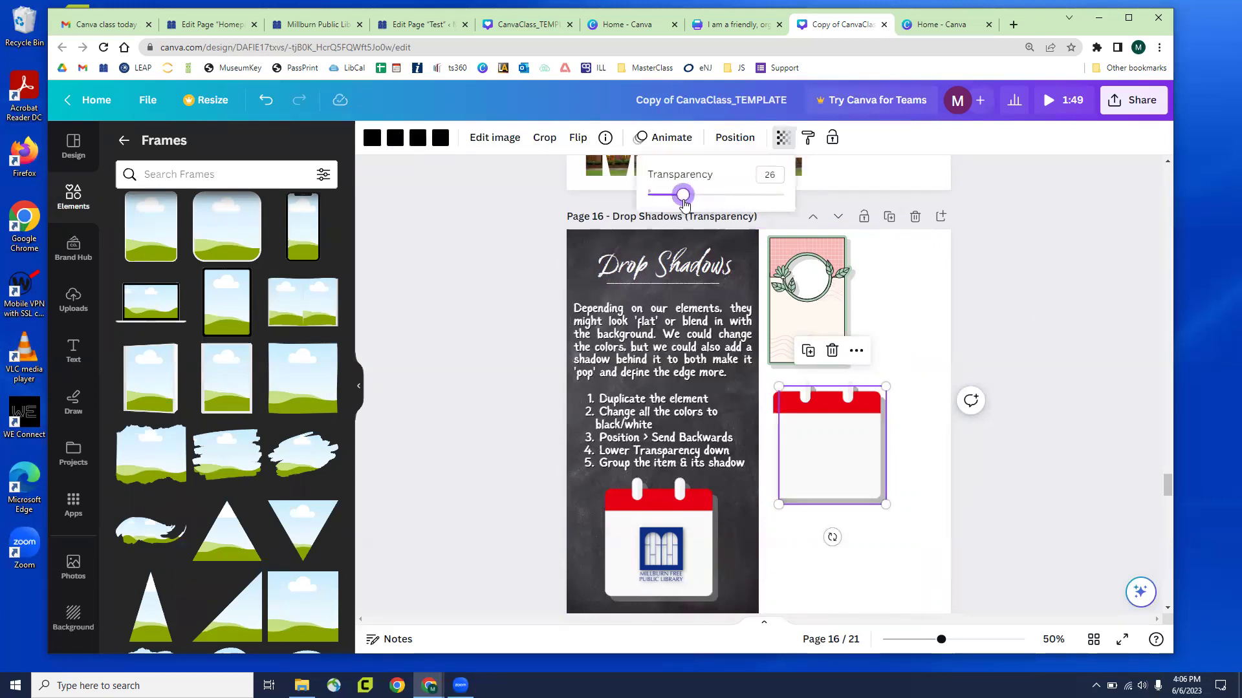
click(1005, 275)
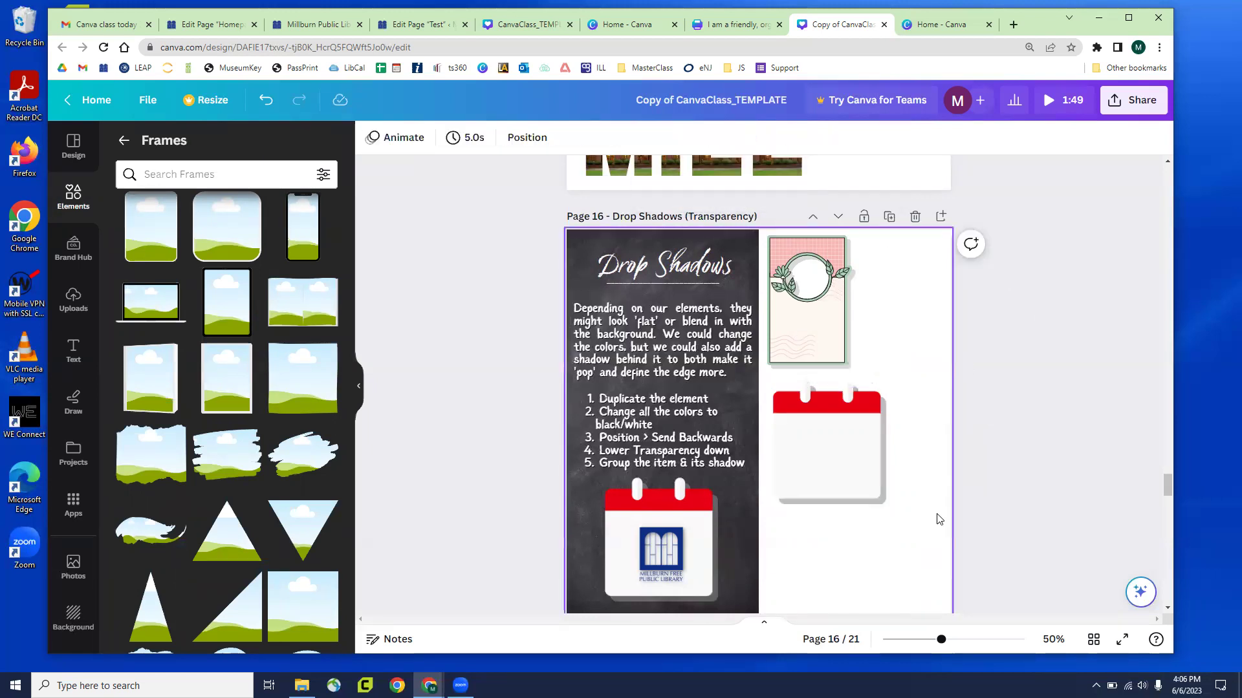
Group the calendar with its shadow, enlarge the shadow, and nudge the group right
drag(933, 521, 834, 457)
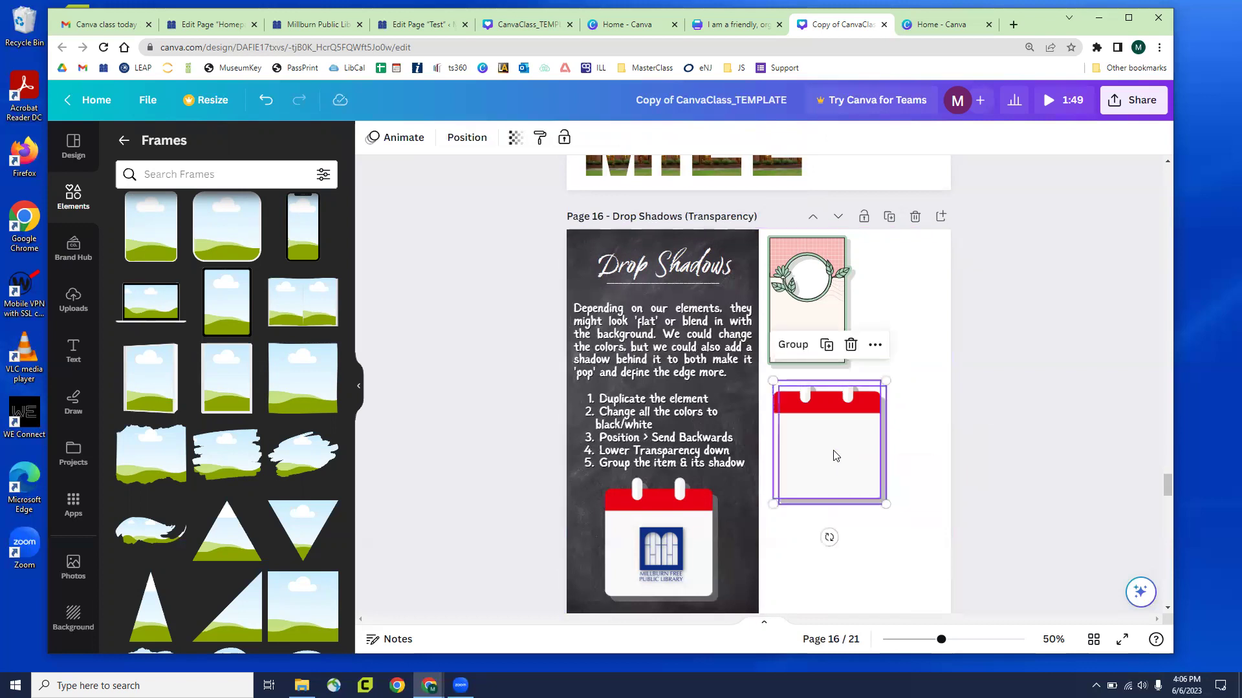
click(792, 346)
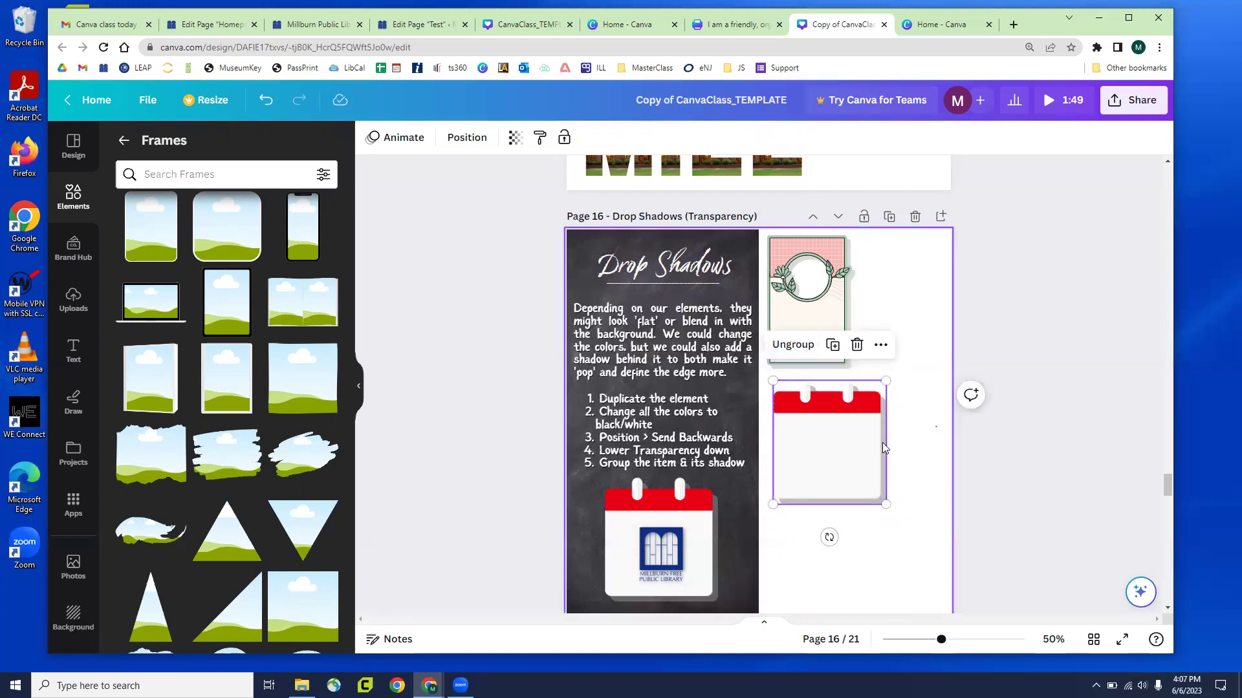
click(894, 484)
drag(892, 503, 938, 540)
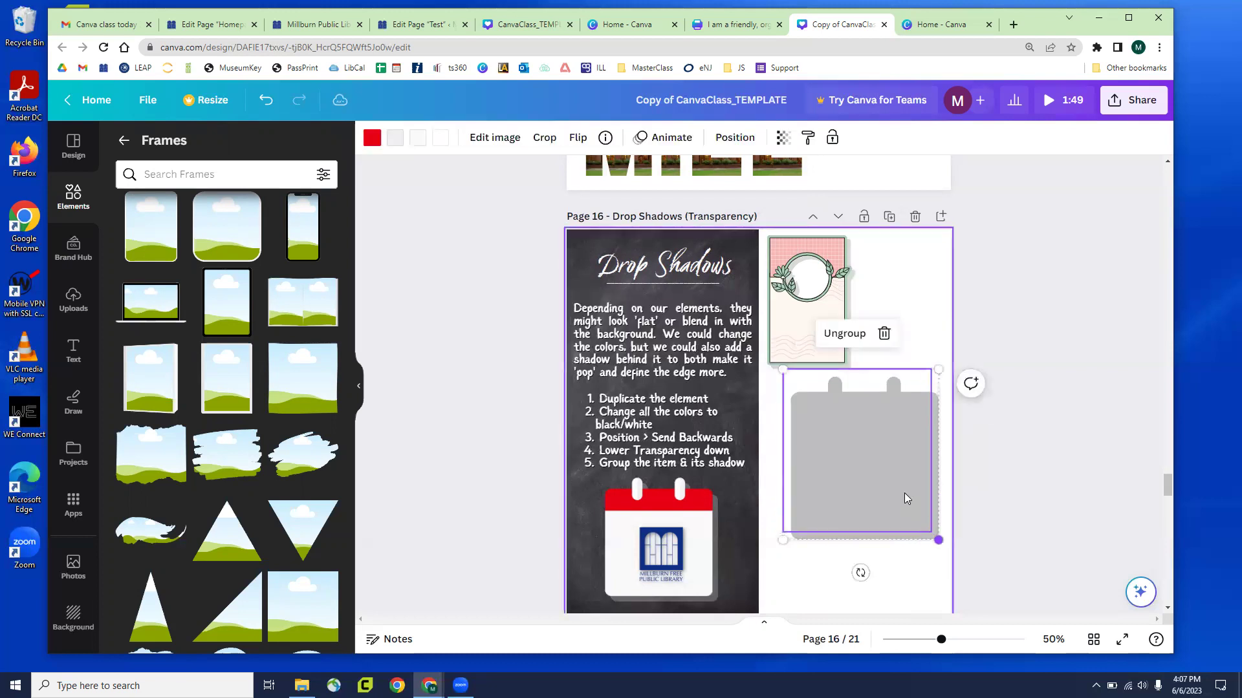
click(1012, 500)
click(890, 485)
drag(890, 485, 908, 463)
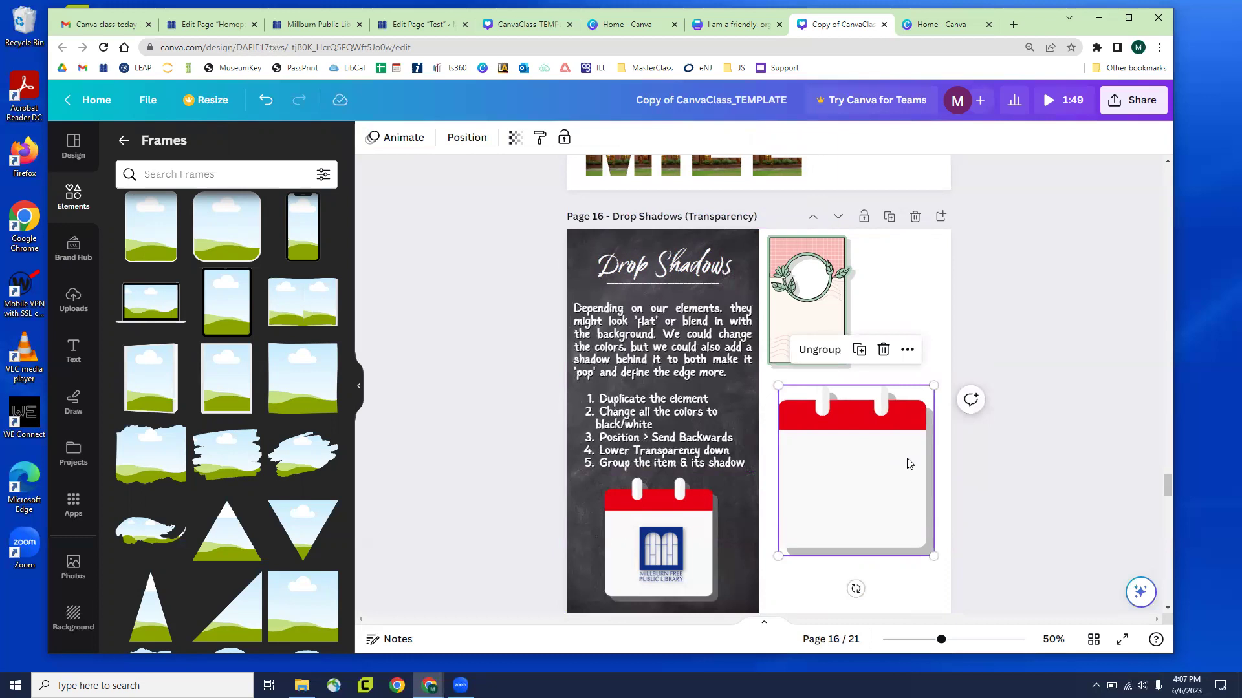
click(670, 275)
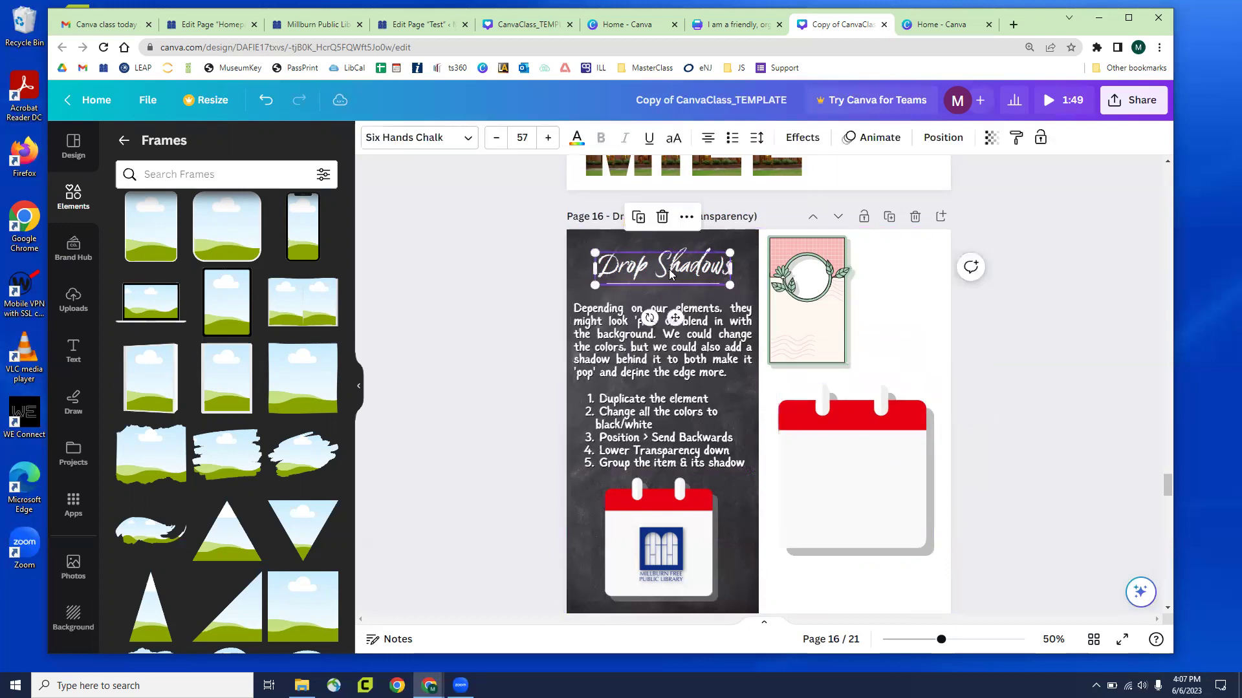
Apply a black Shadow text effect to the Drop Shadows heading
click(804, 138)
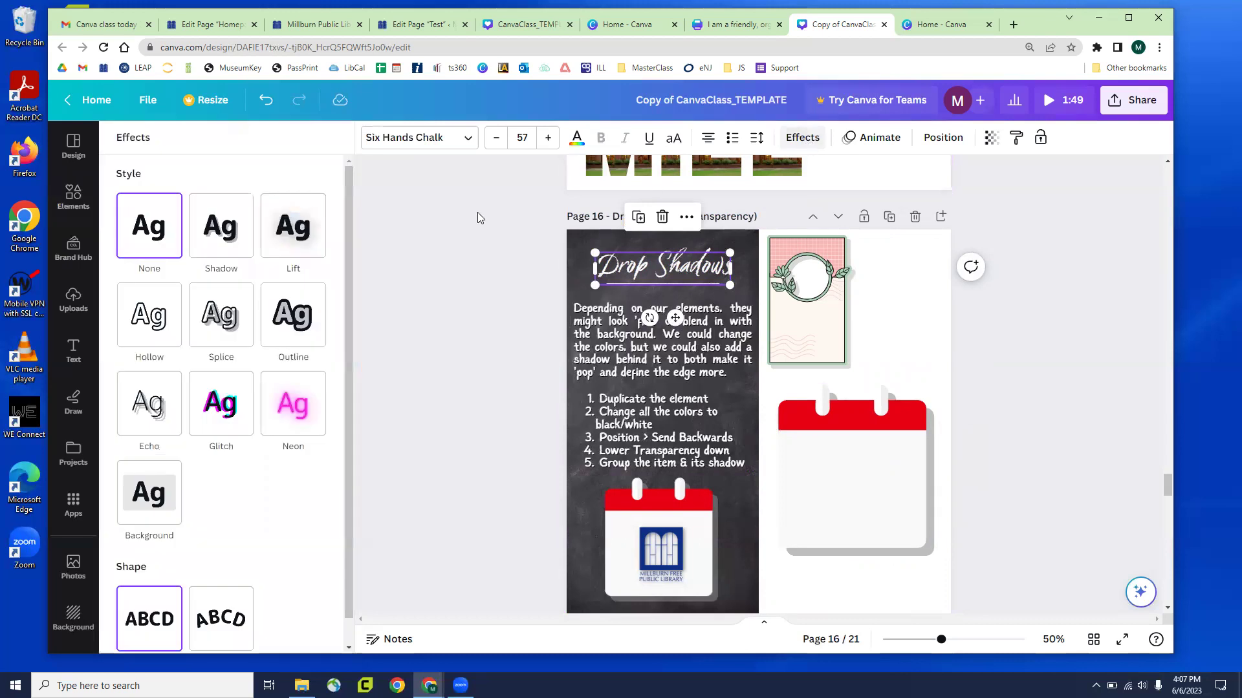
click(215, 243)
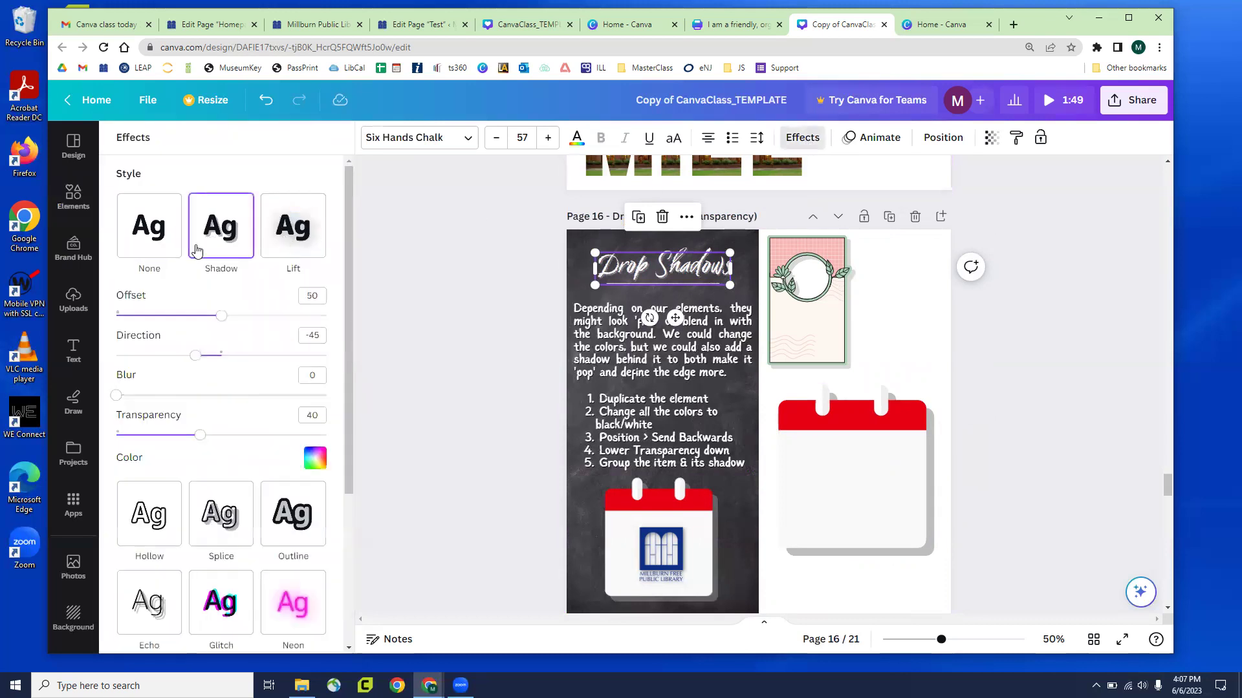
click(315, 458)
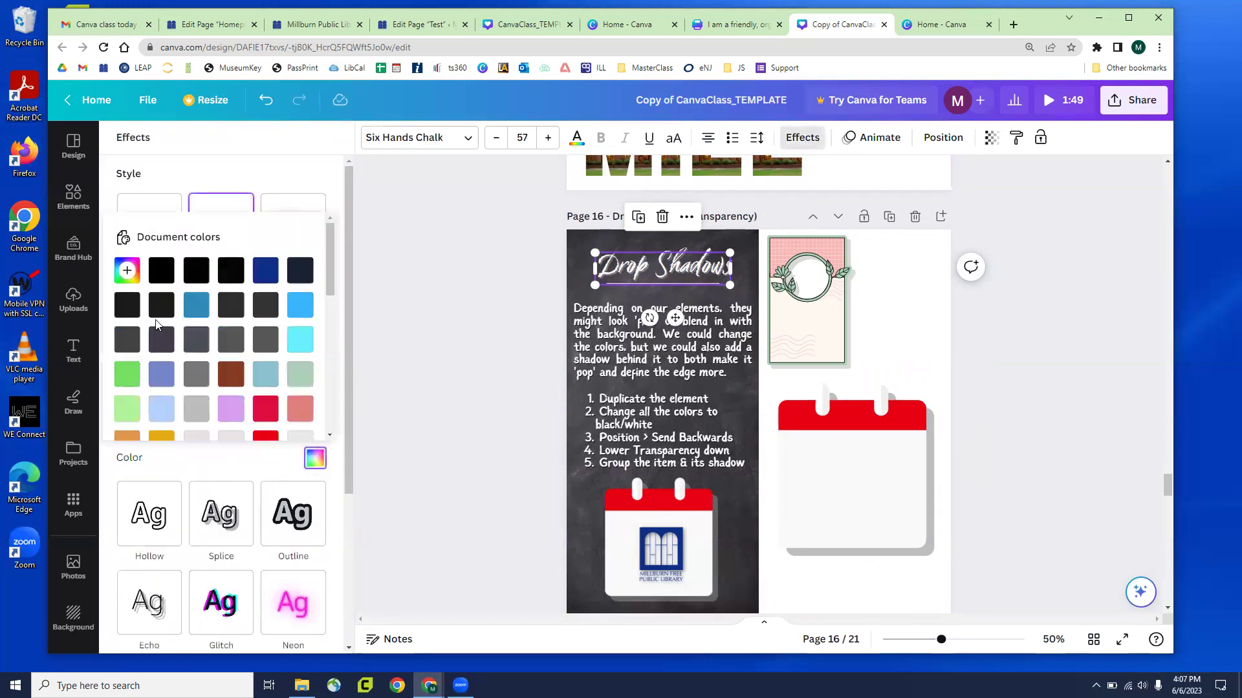
click(159, 271)
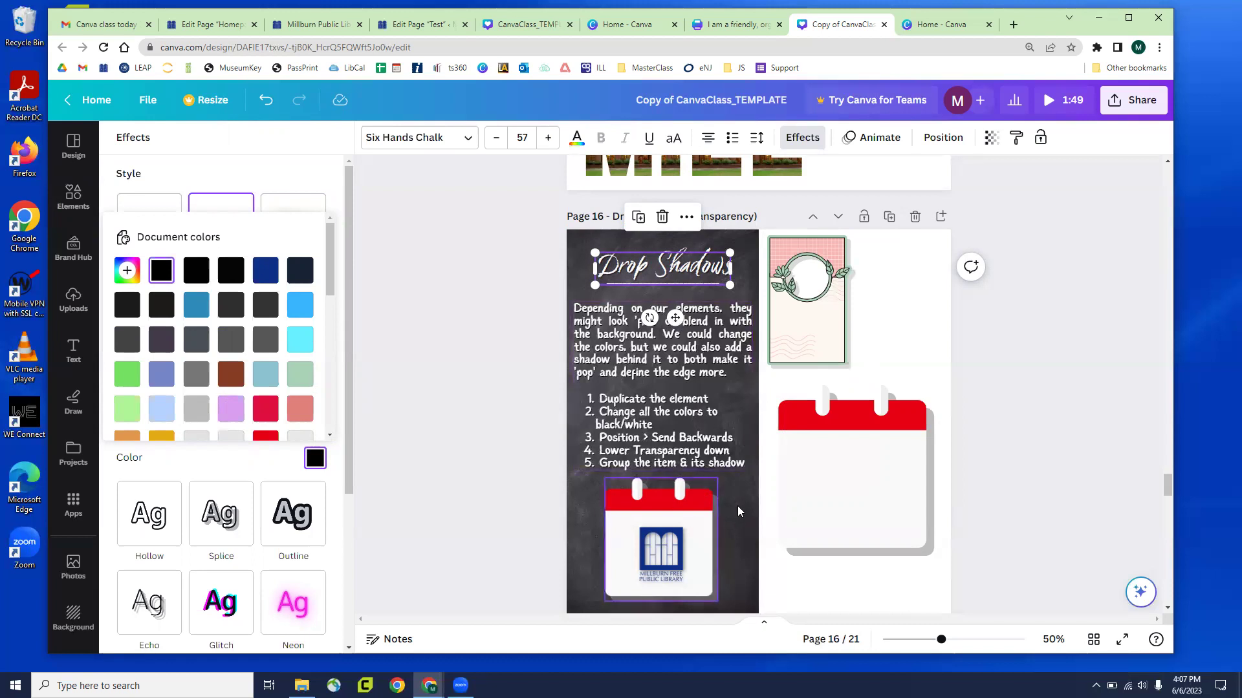
key(Escape)
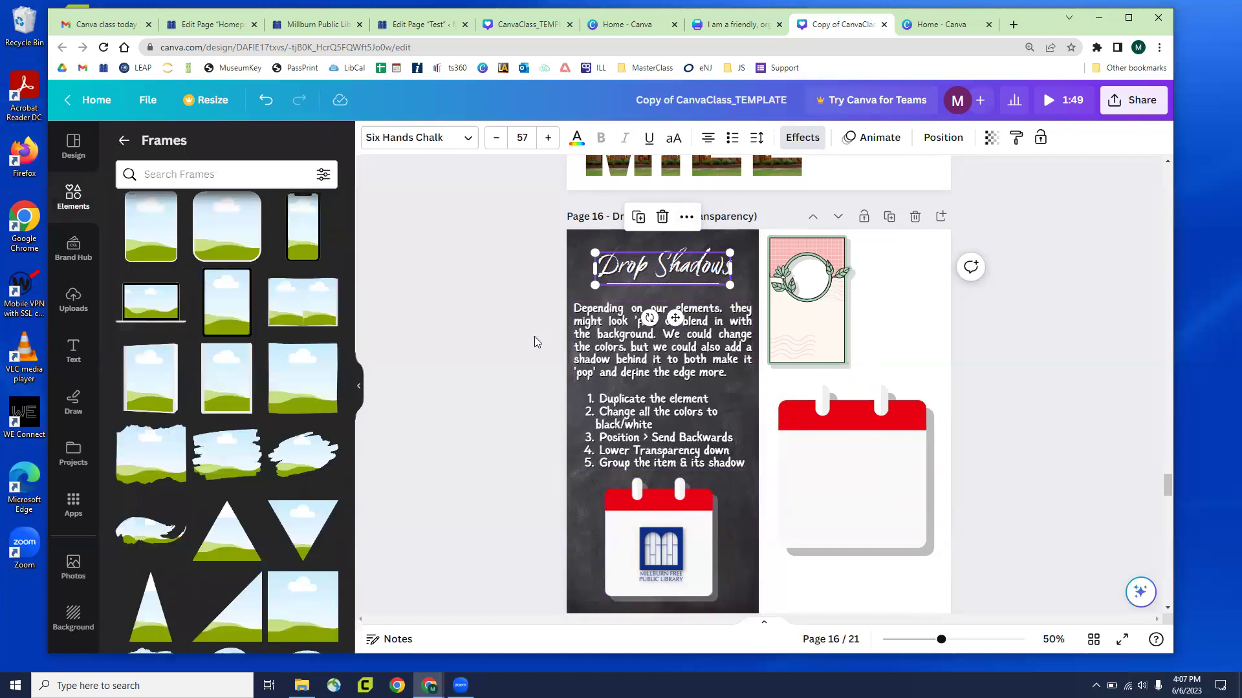
click(521, 359)
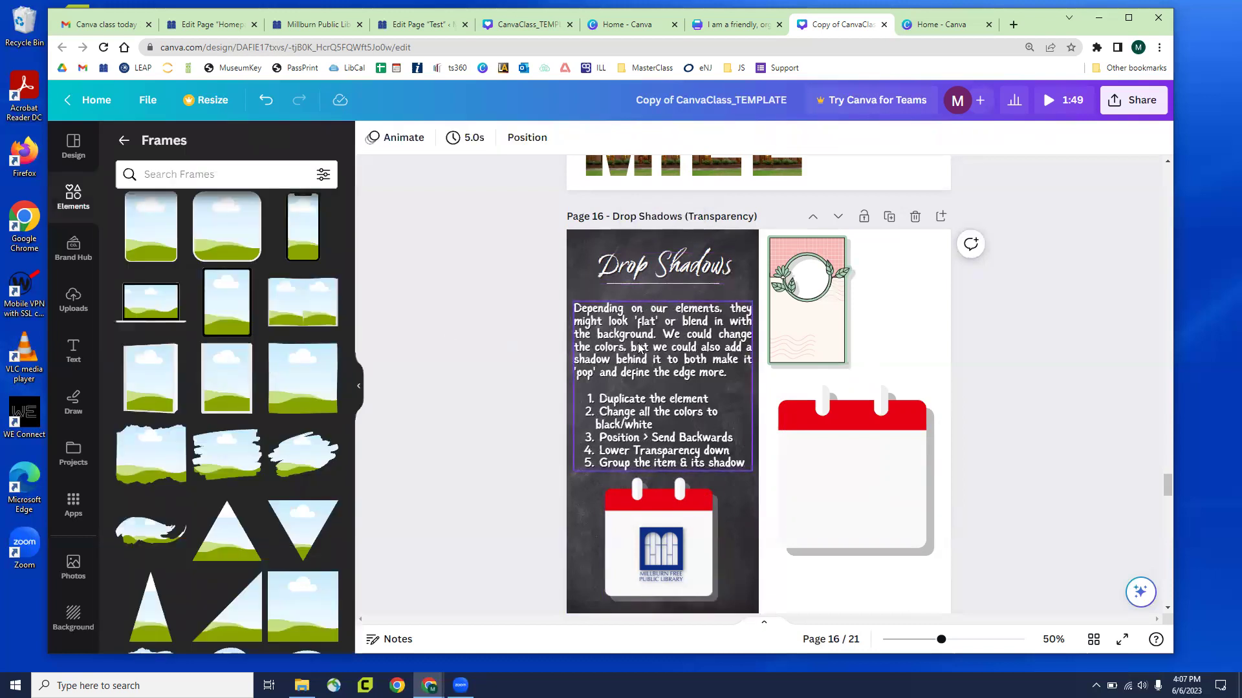
Scroll to Page 17, Presenting Data, and show all Charts in the Elements panel
scroll(901, 413, down, 7)
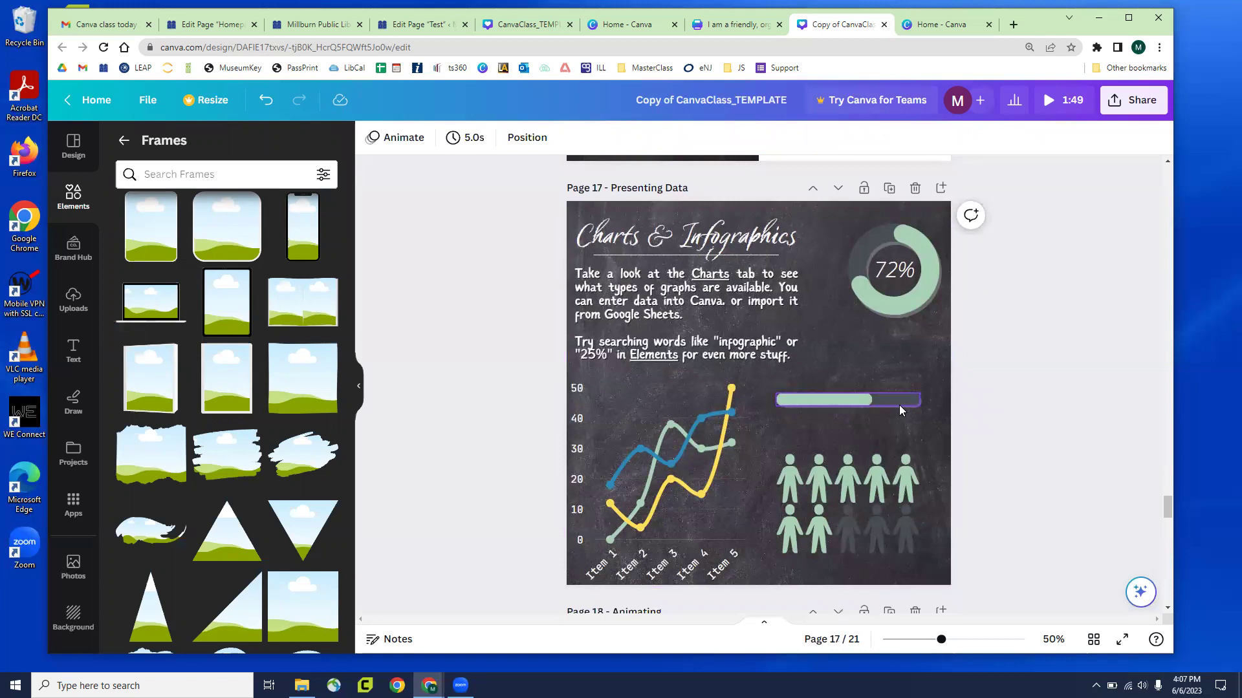
click(71, 196)
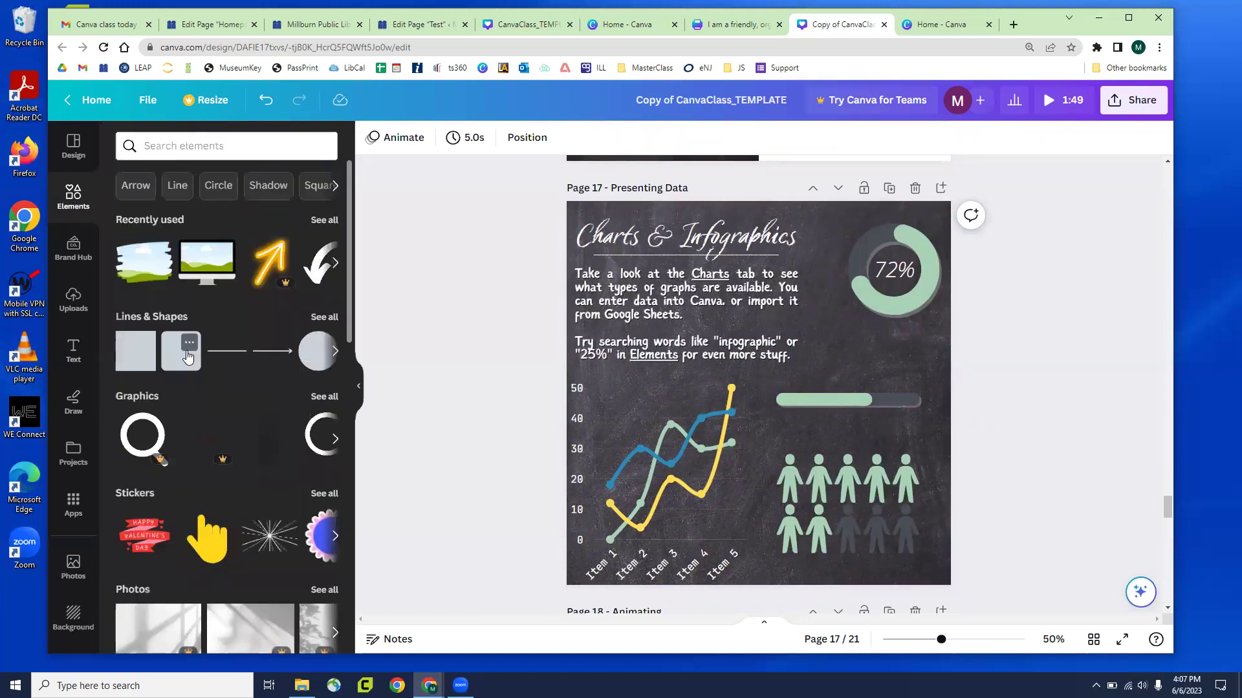
scroll(191, 368, down, 3)
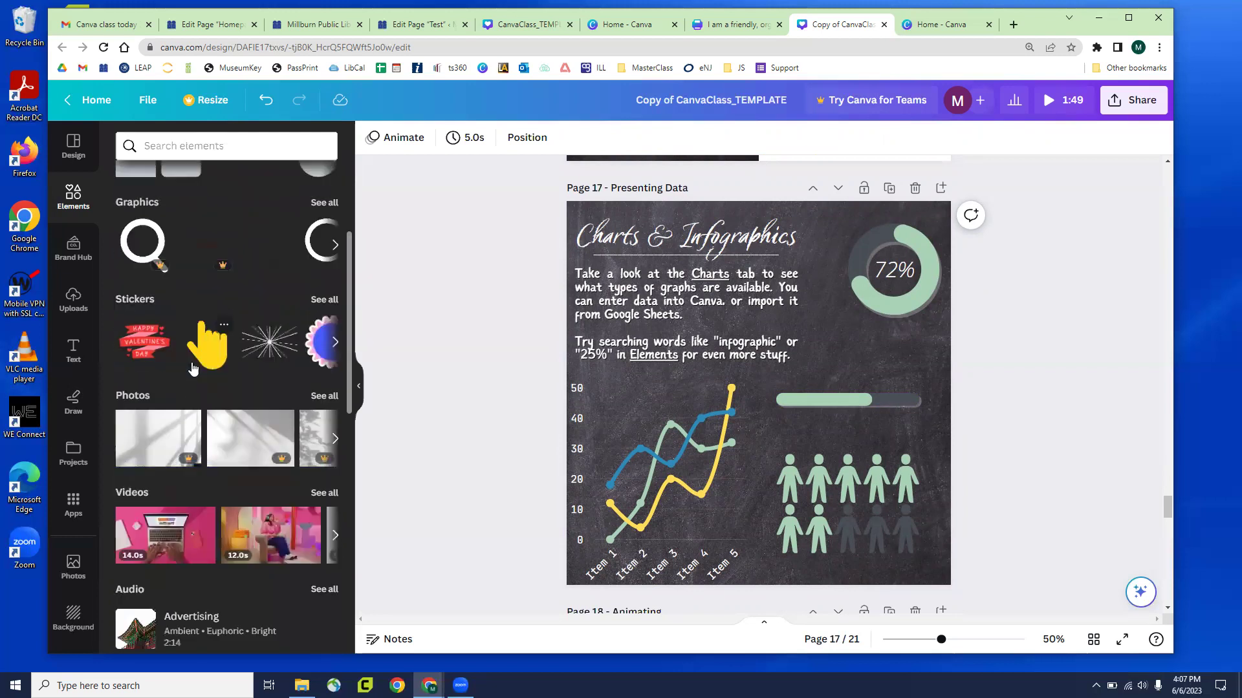
scroll(192, 372, down, 4)
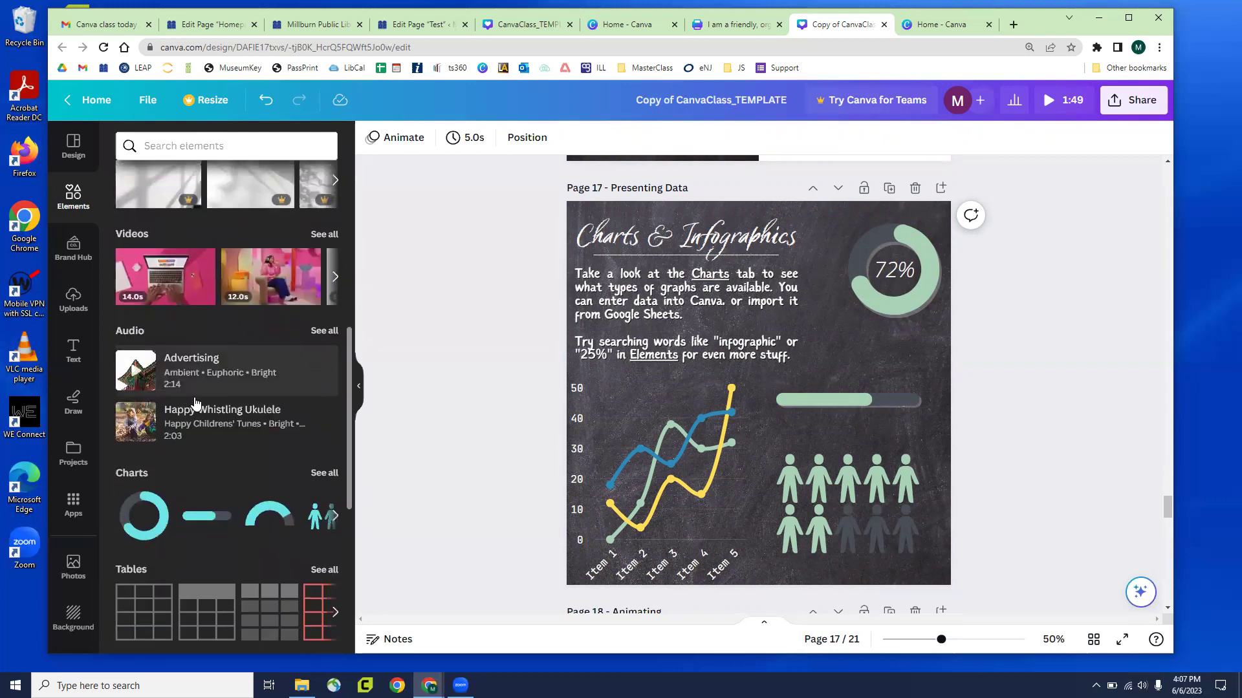
scroll(186, 448, down, 1)
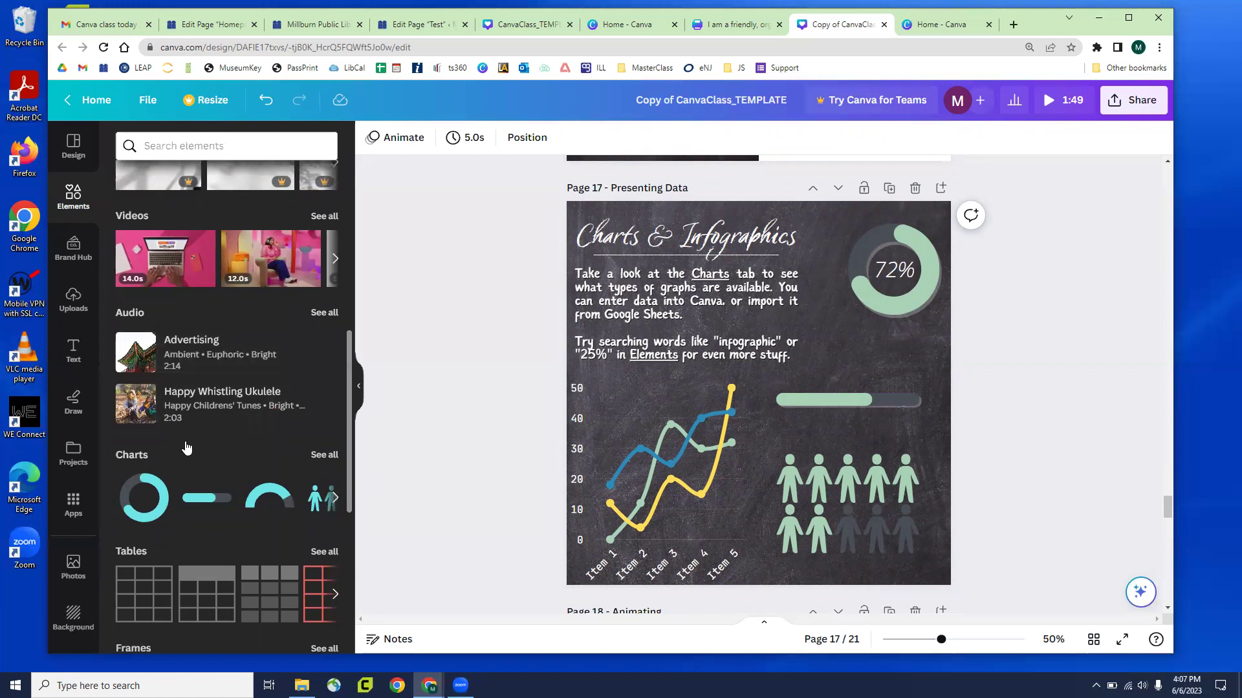
scroll(186, 447, down, 2)
click(321, 347)
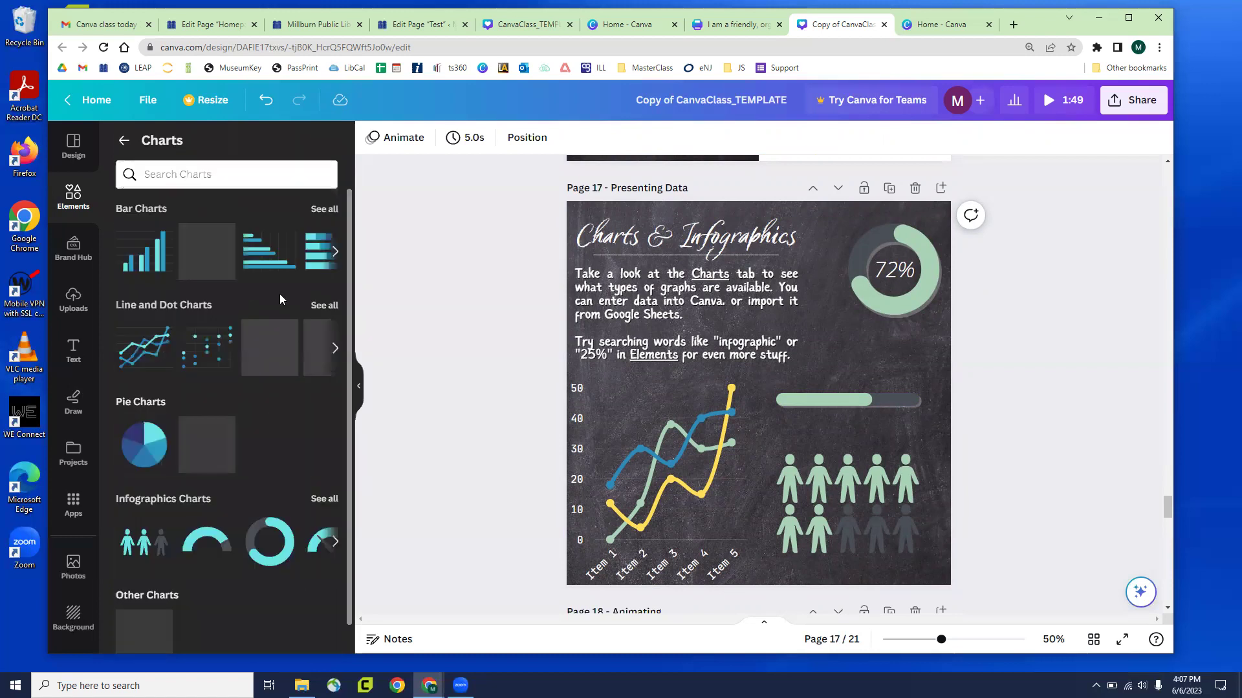
scroll(234, 292, down, 1)
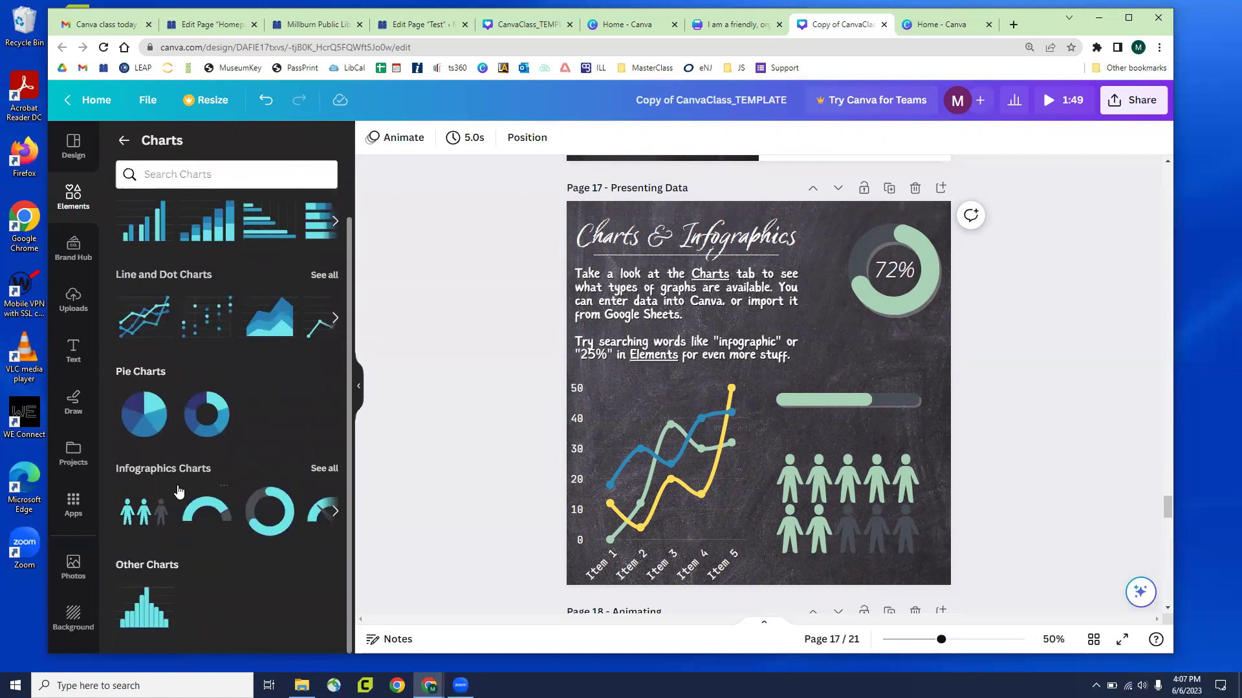
scroll(174, 478, up, 1)
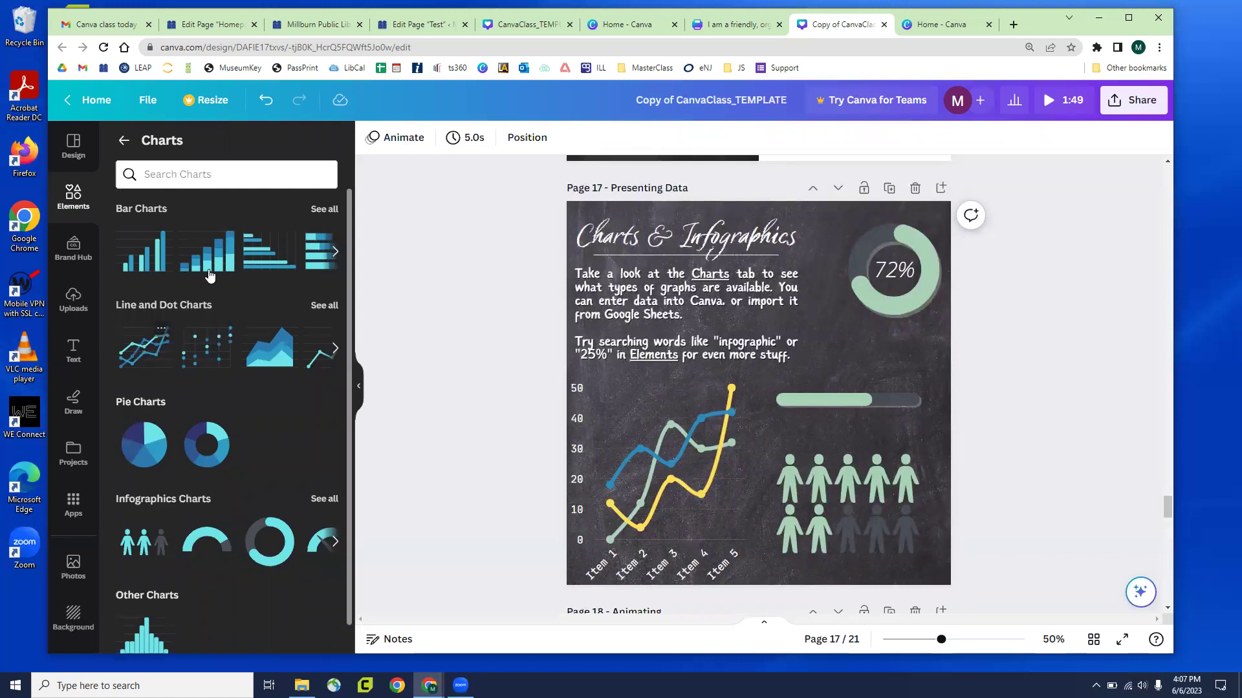
Add a bar chart to Page 17 and set Item 1's Series 1 value to 10
click(142, 267)
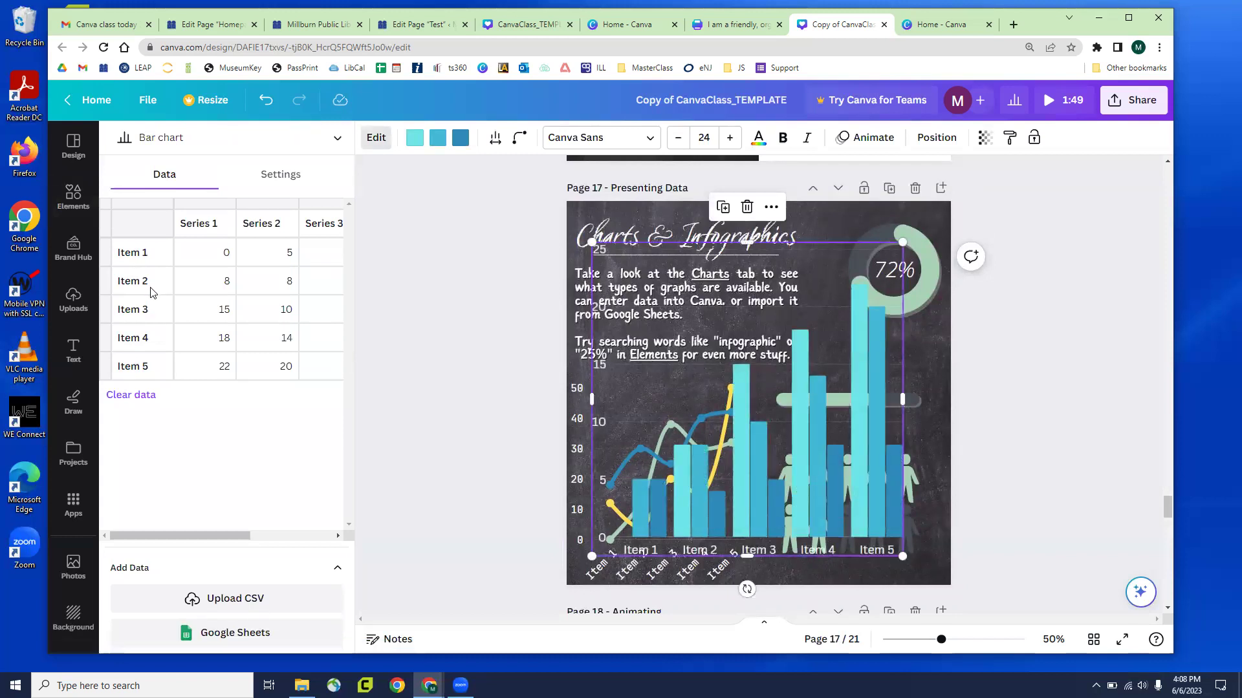
click(209, 265)
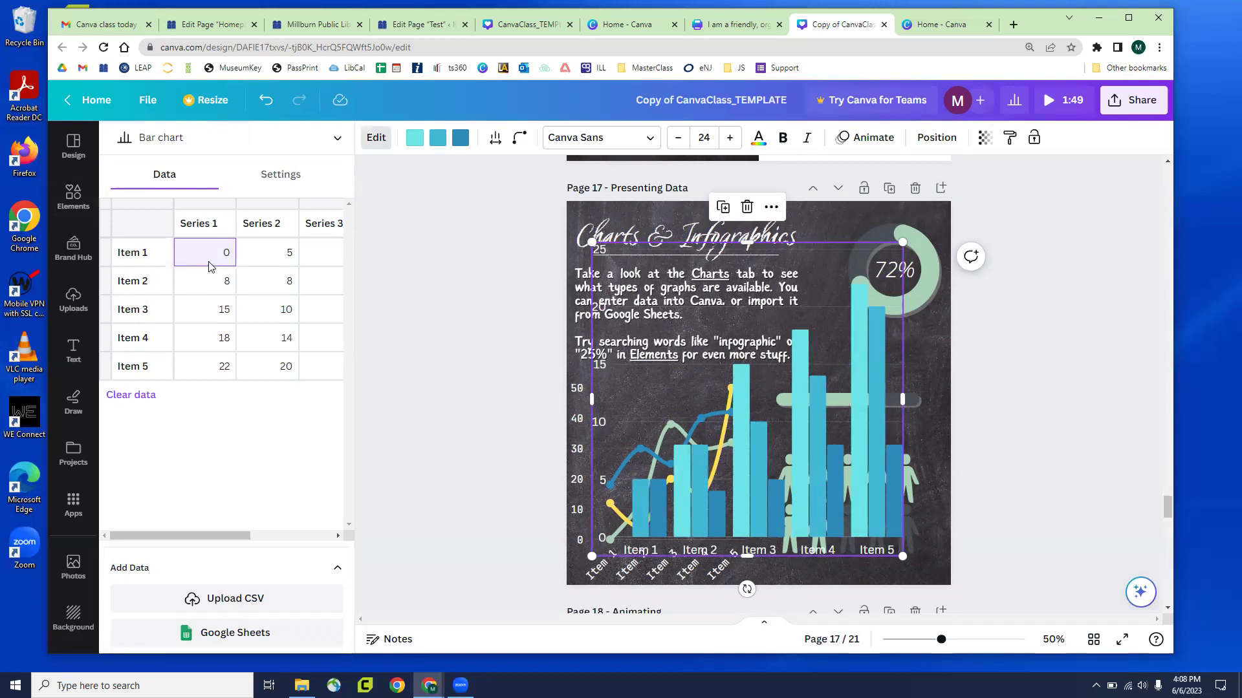
text(10)
key(Return)
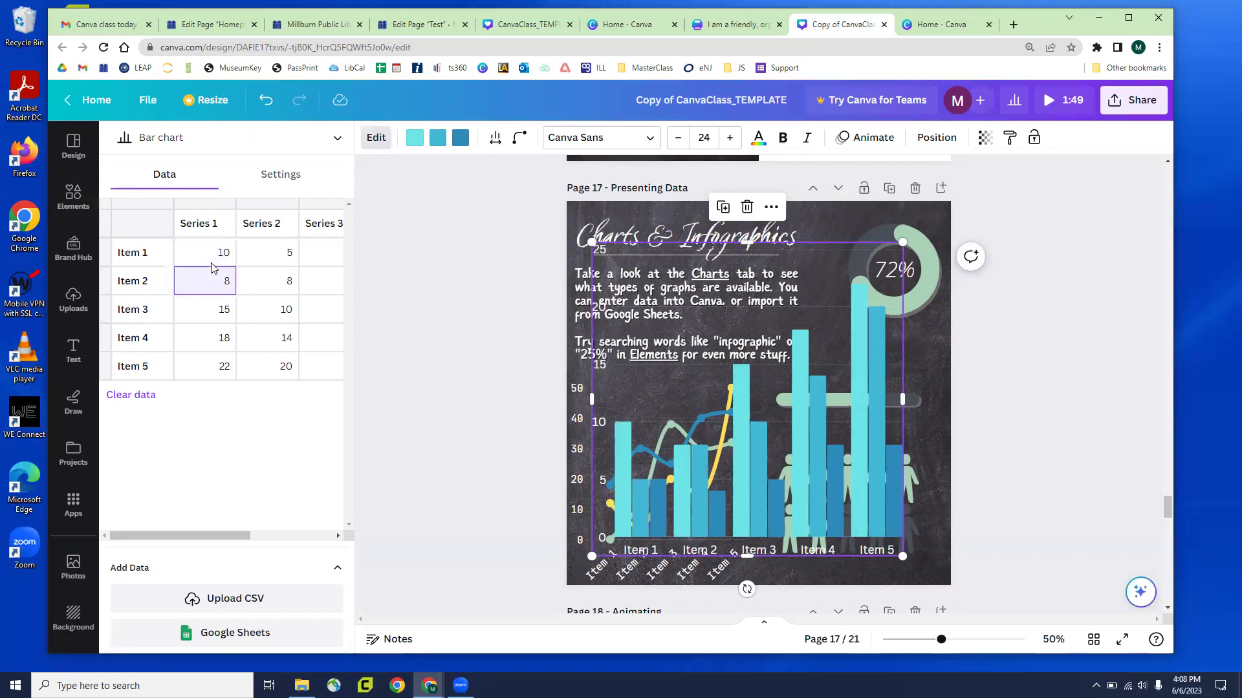
key(Return)
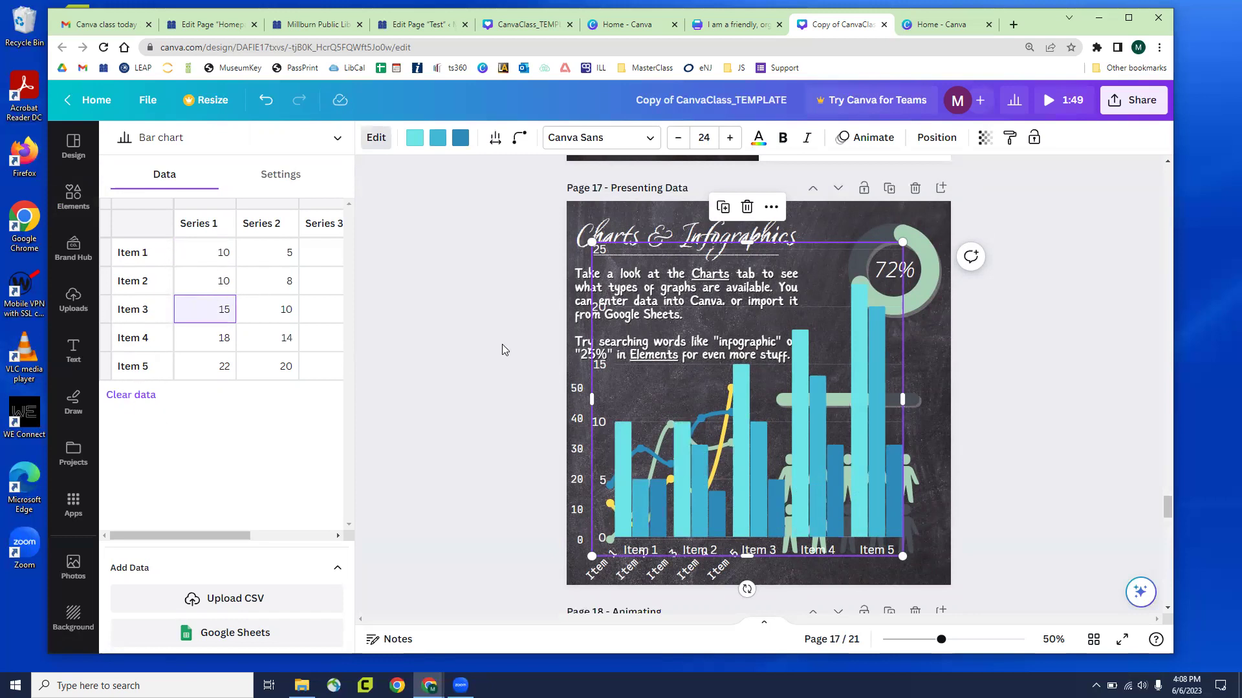
click(728, 462)
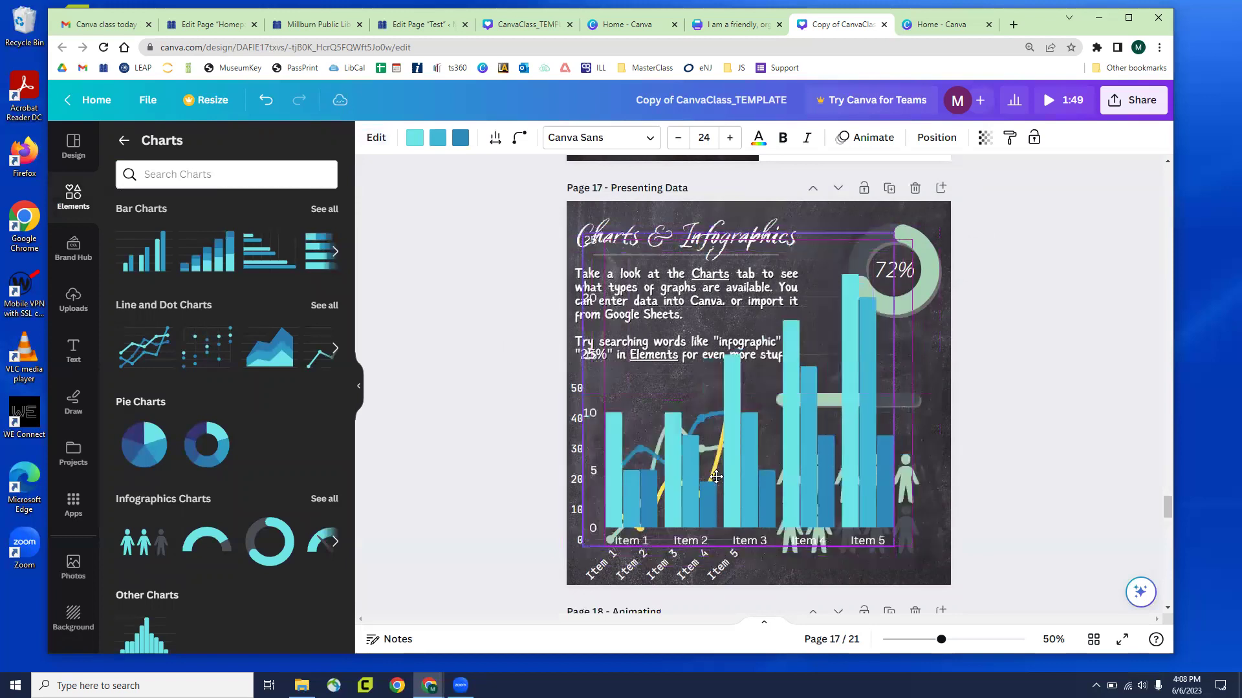
Colour the first series bars green and widen the column spacing to 36
click(716, 477)
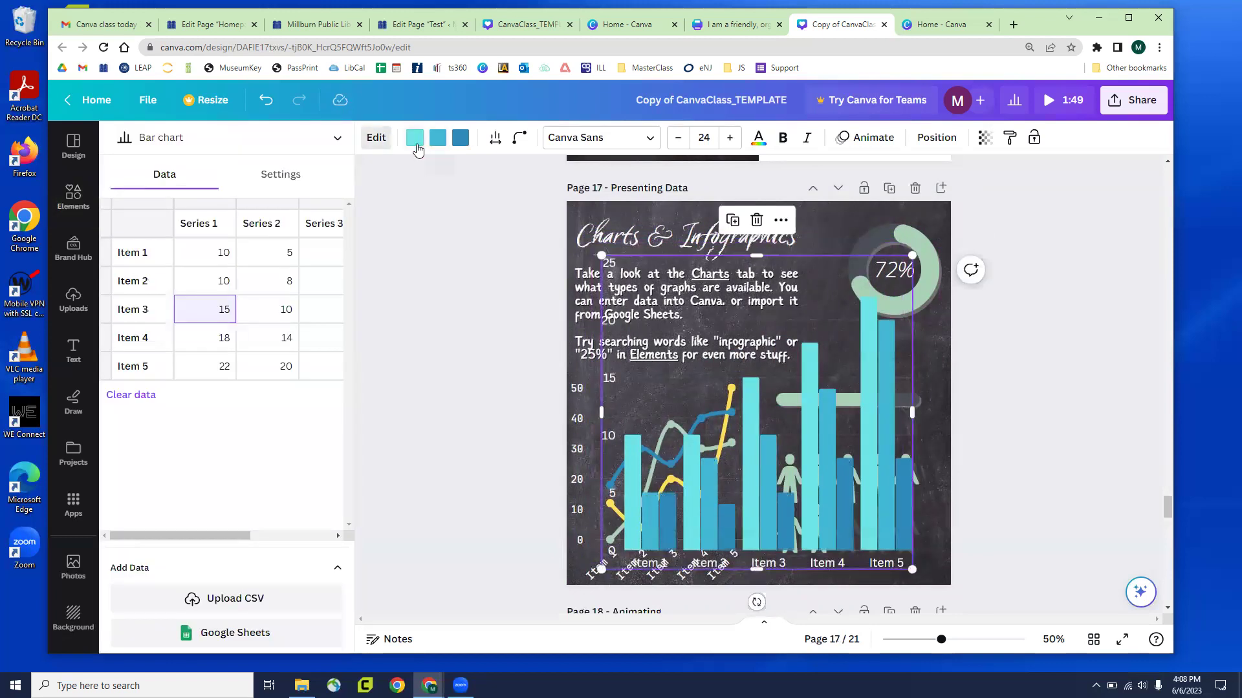
click(414, 138)
click(208, 340)
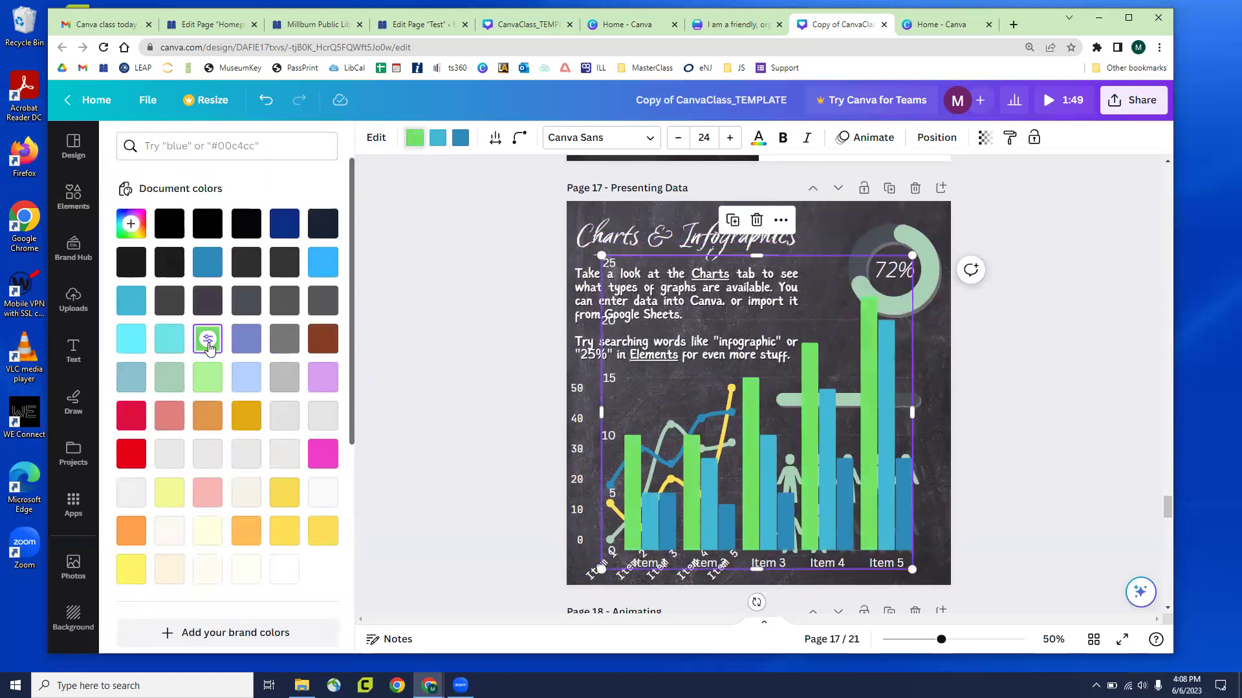
click(495, 138)
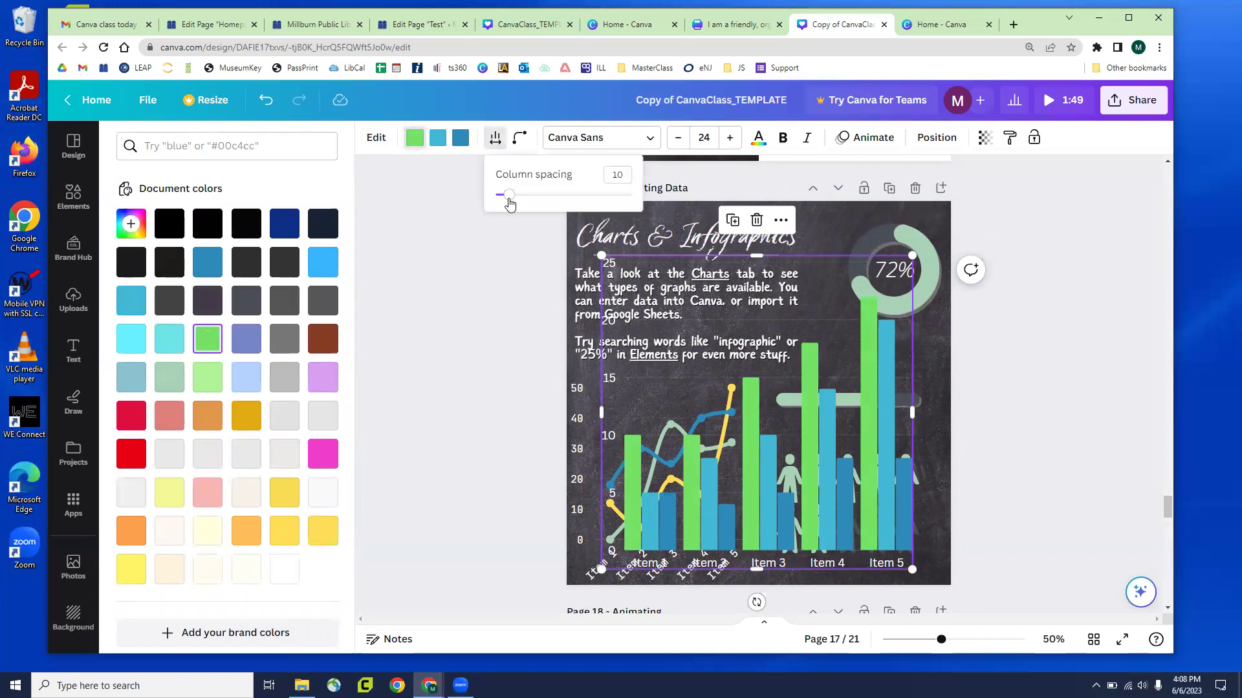
drag(509, 203, 543, 201)
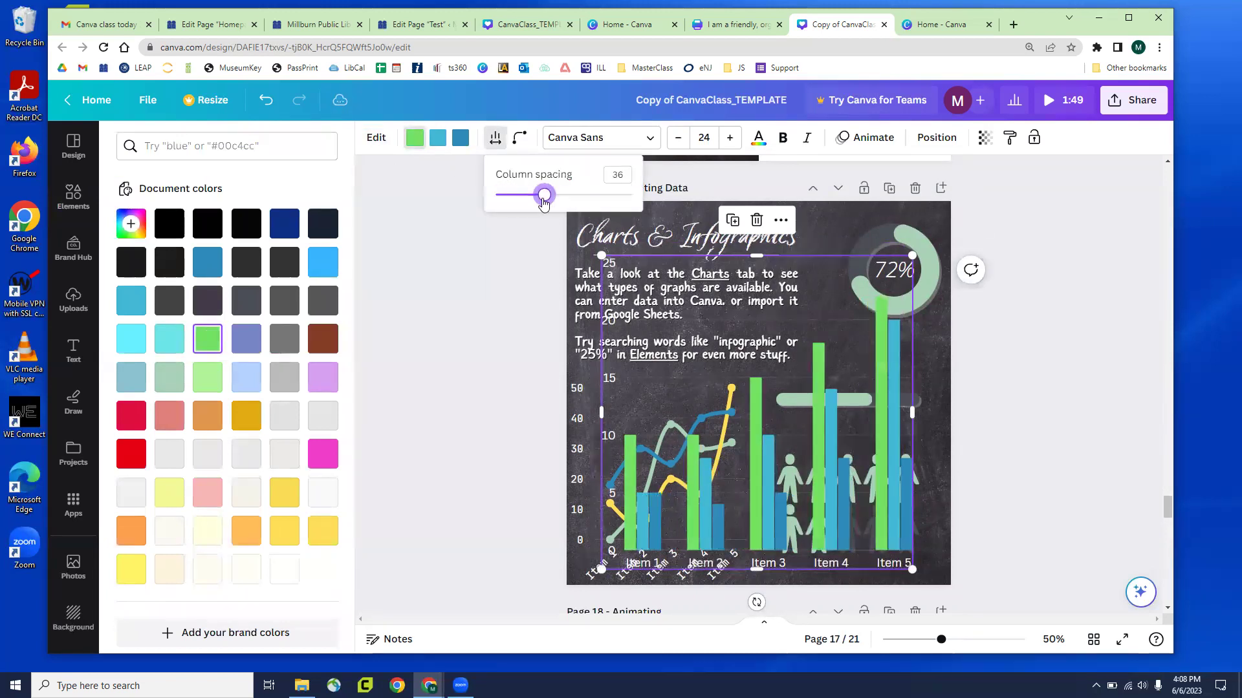
click(455, 363)
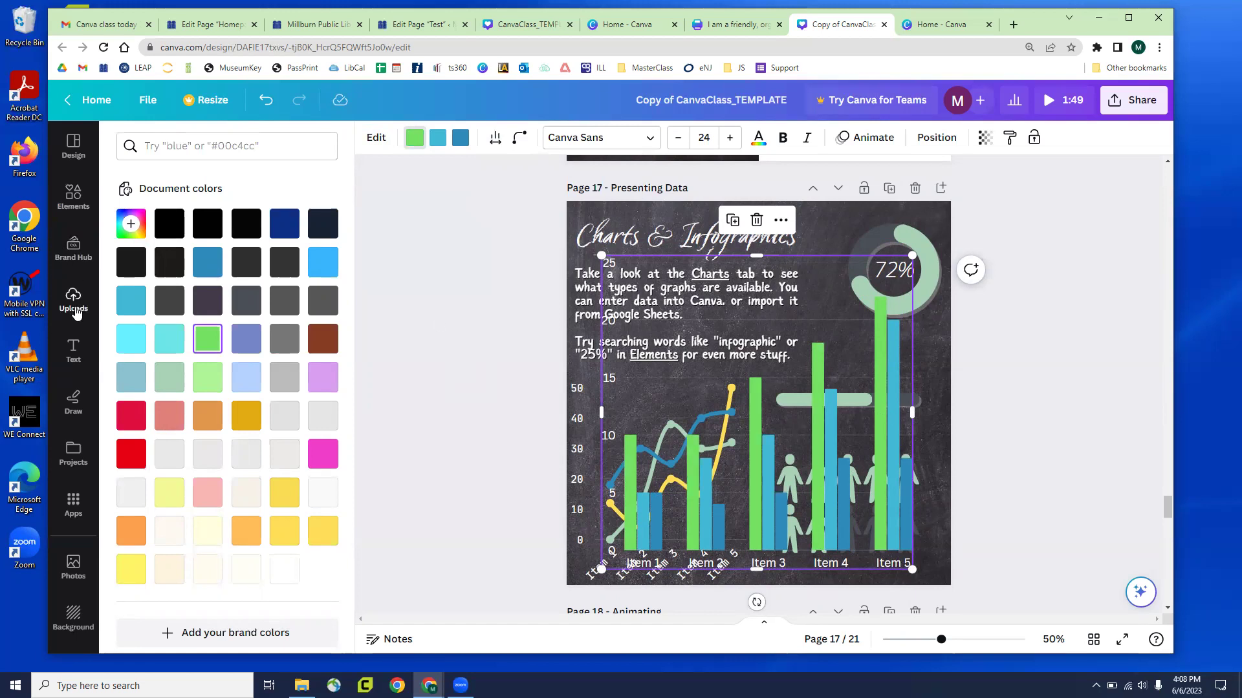
click(73, 194)
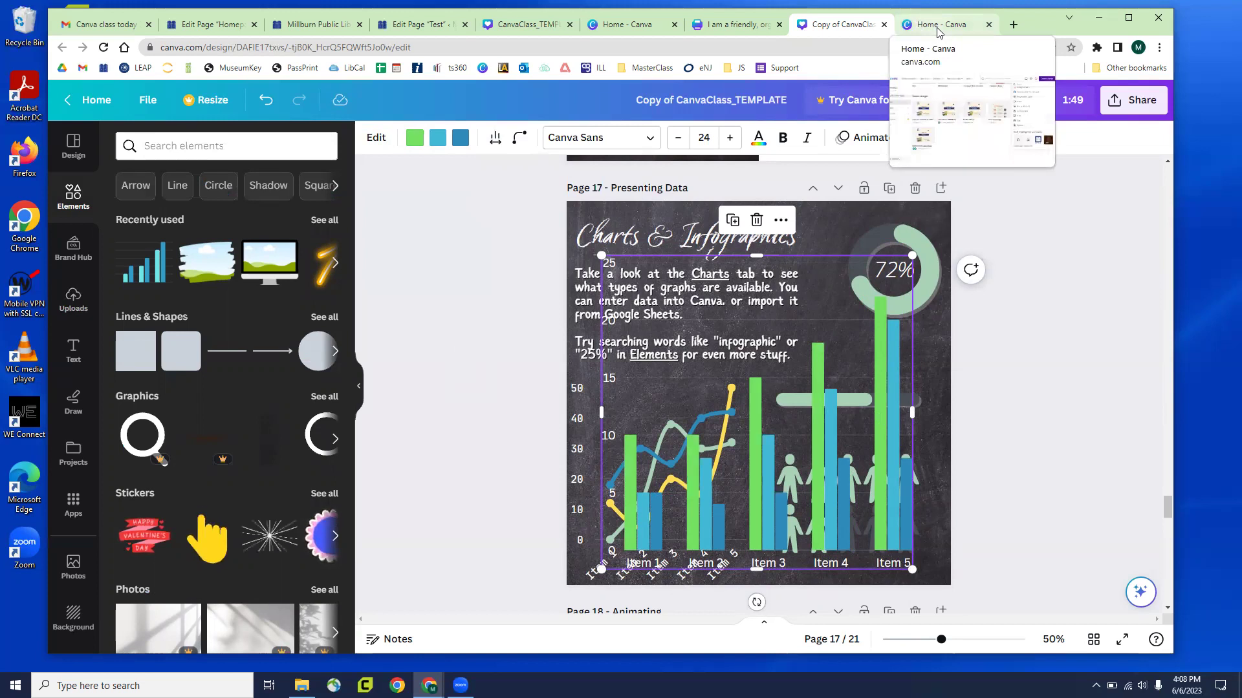
From the Canva home page, create an 800 × 2000 px design by searching 'infographic'
click(938, 27)
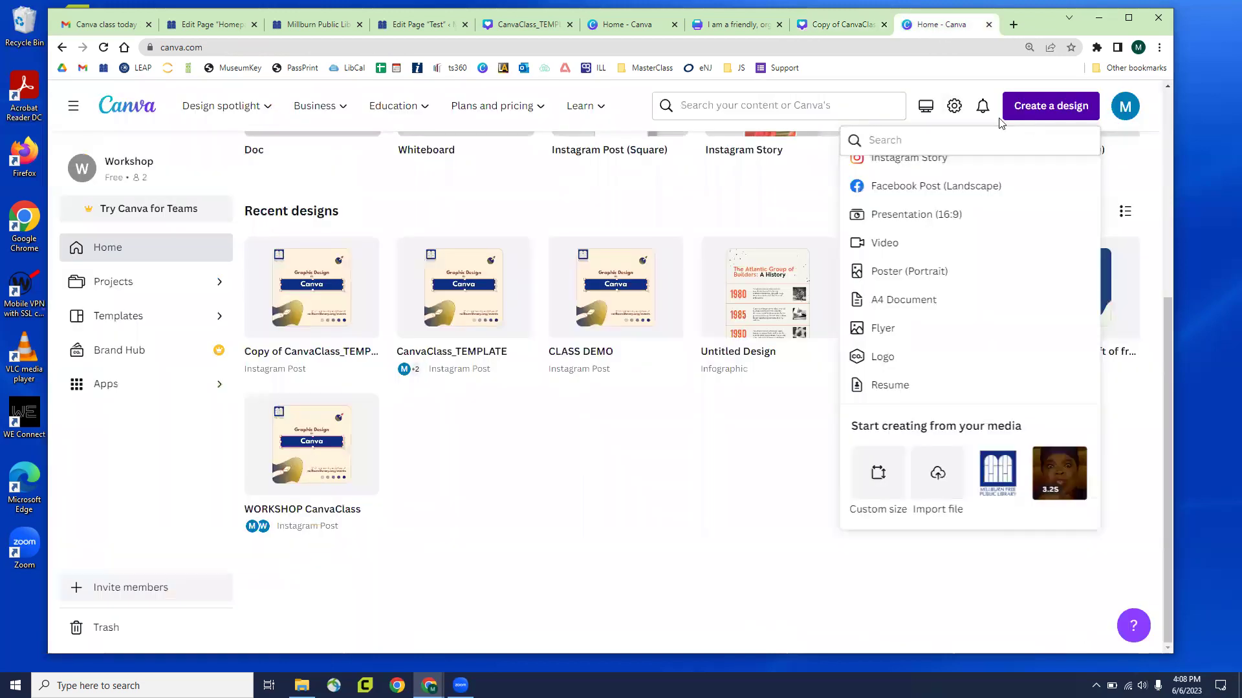
click(1041, 115)
click(1047, 105)
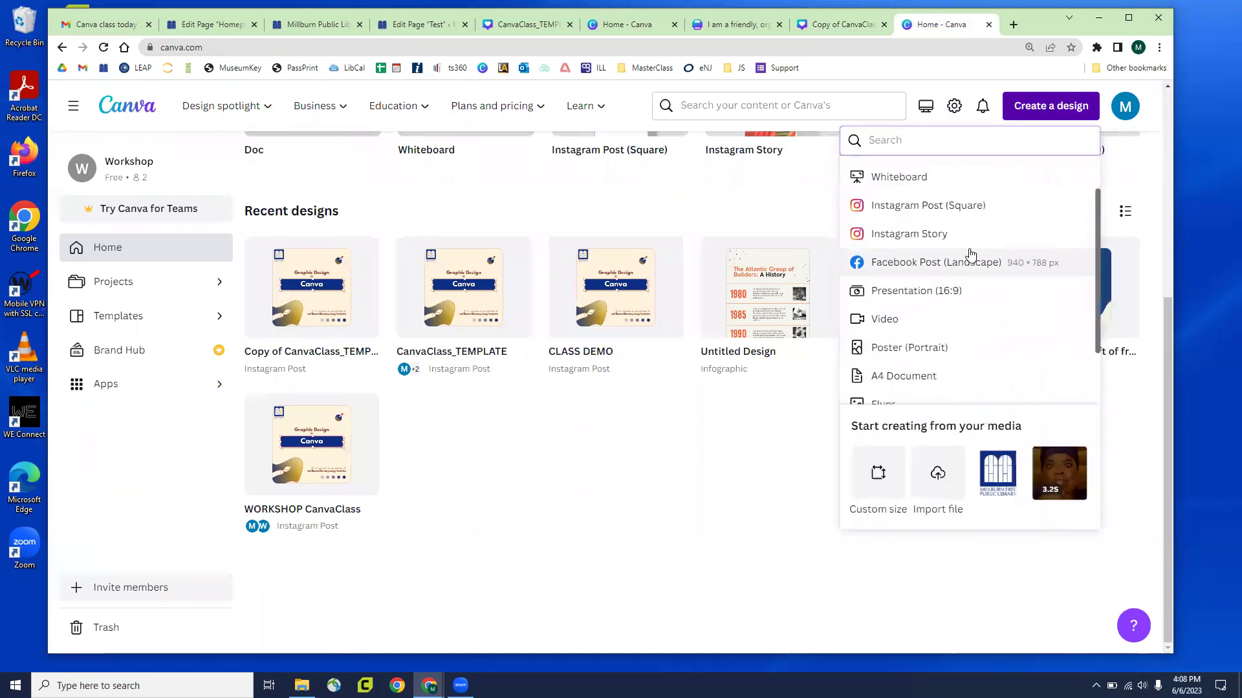
scroll(961, 259, down, 1)
scroll(950, 213, up, 2)
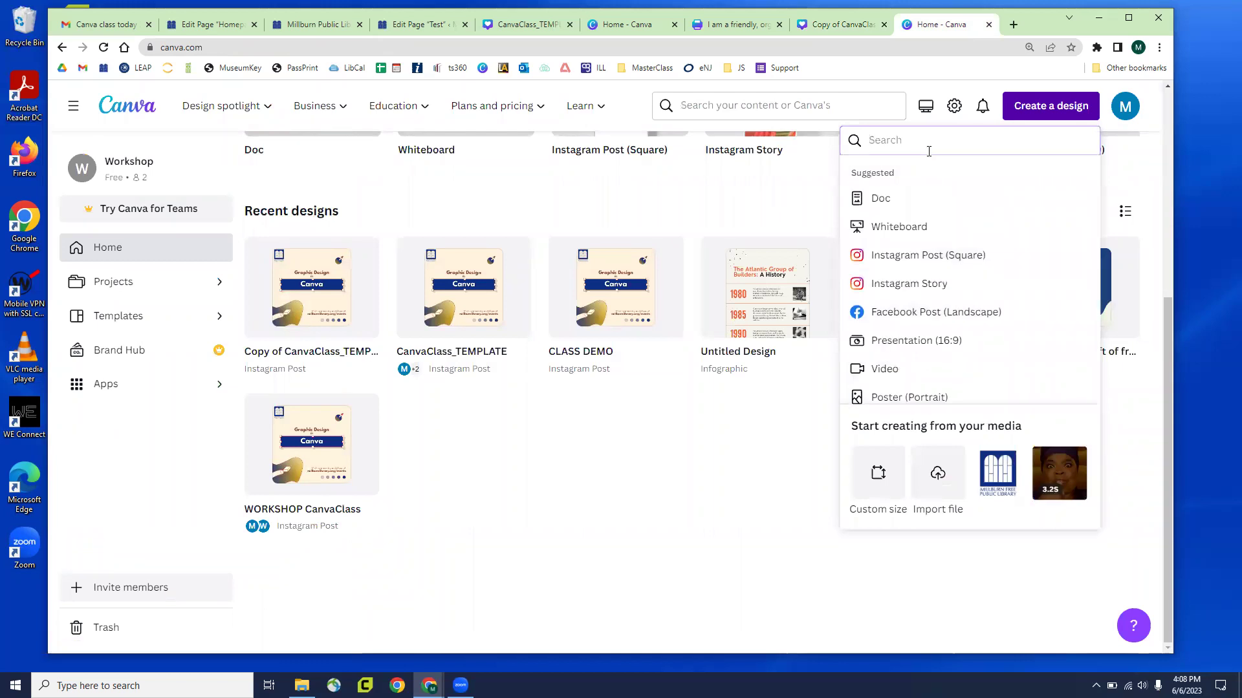
text(infographic)
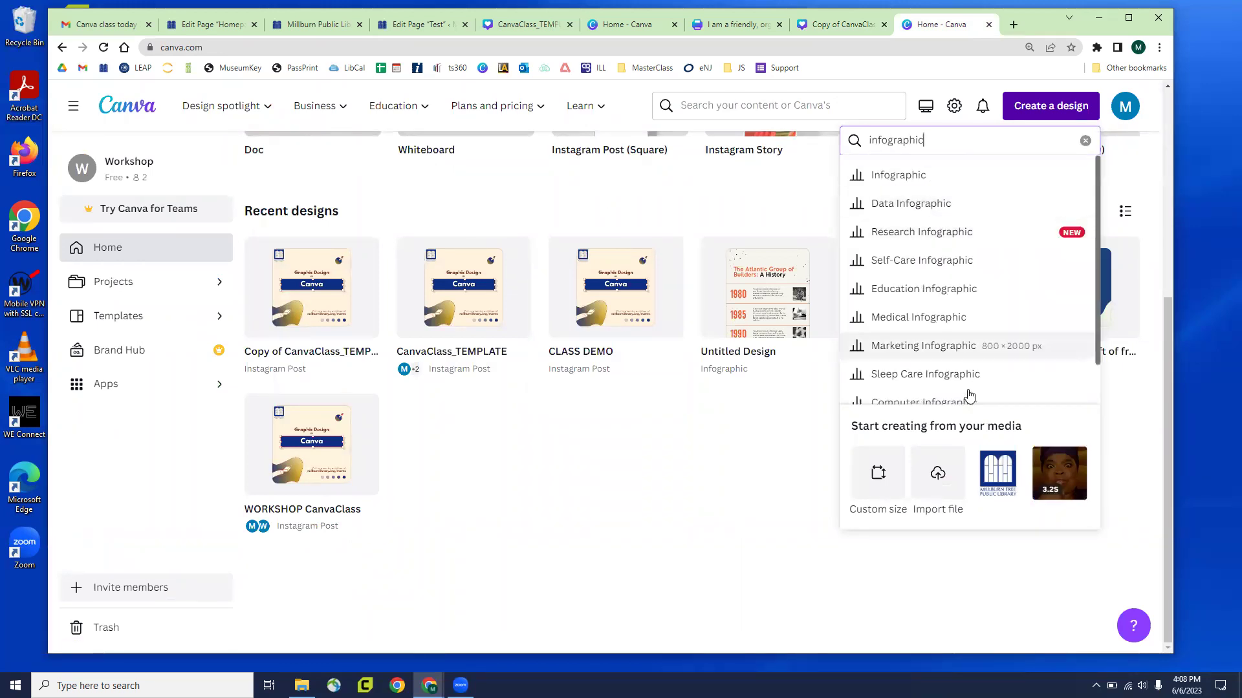
click(903, 185)
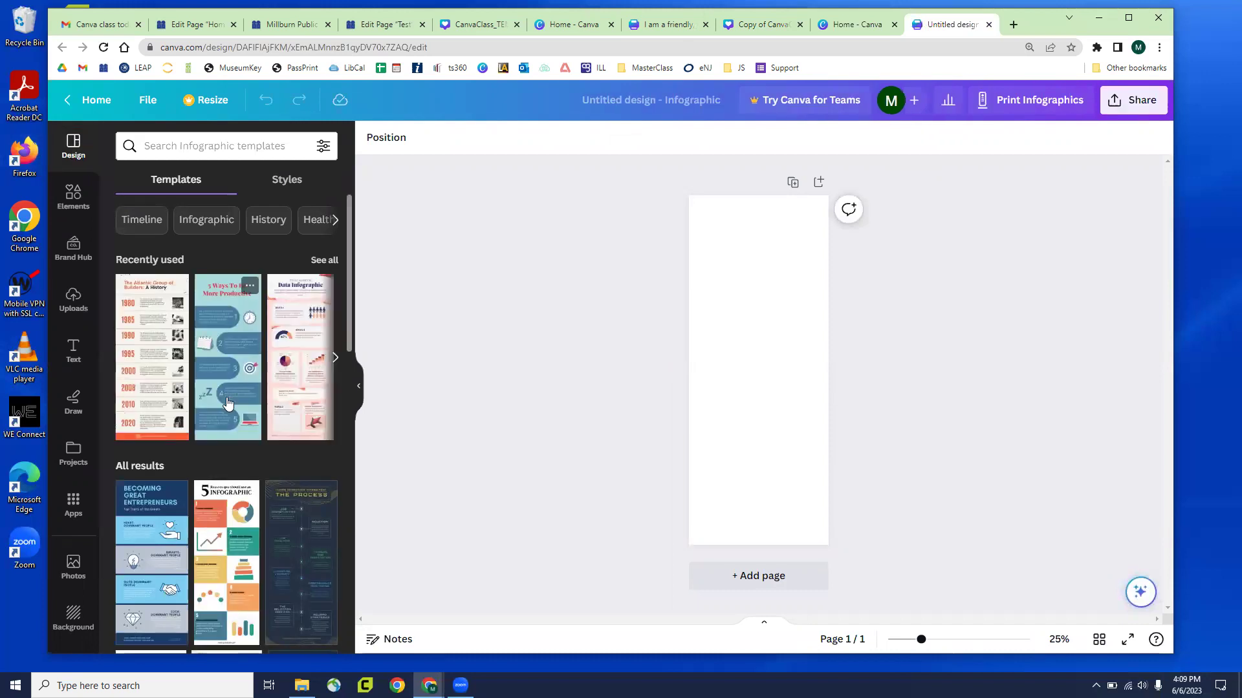
Apply the Multicolor Professional Chronological Timeline template to the blank page
scroll(226, 401, down, 2)
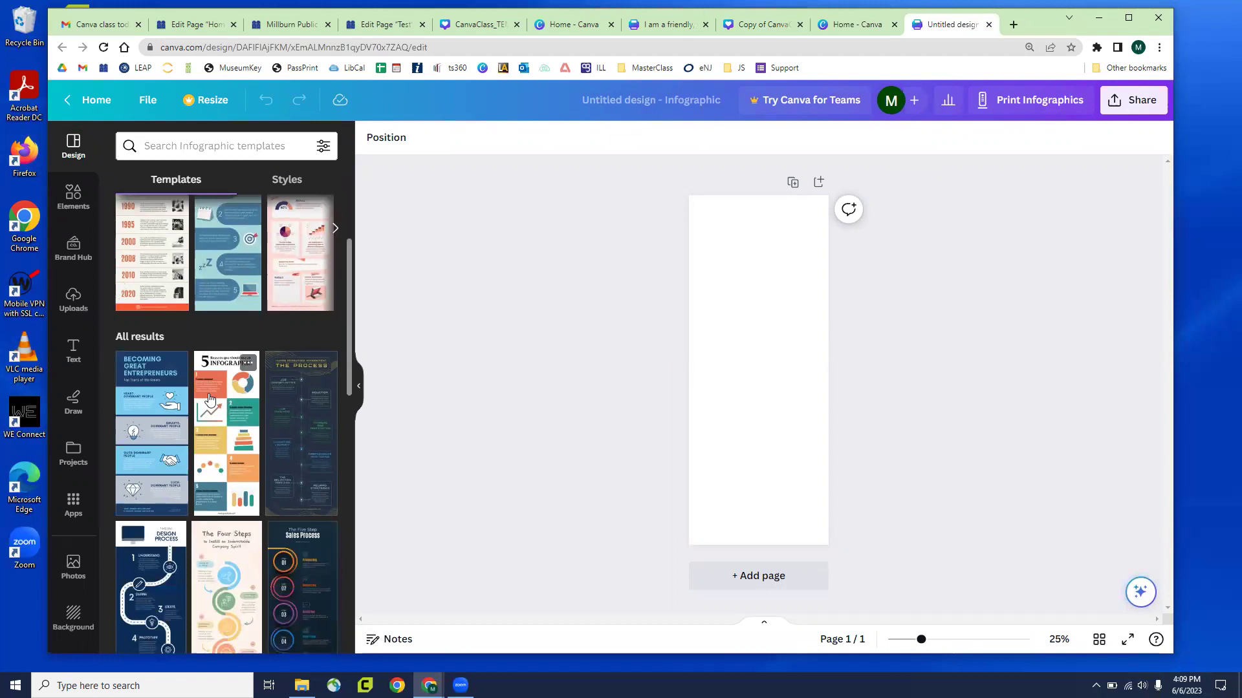
scroll(208, 399, down, 3)
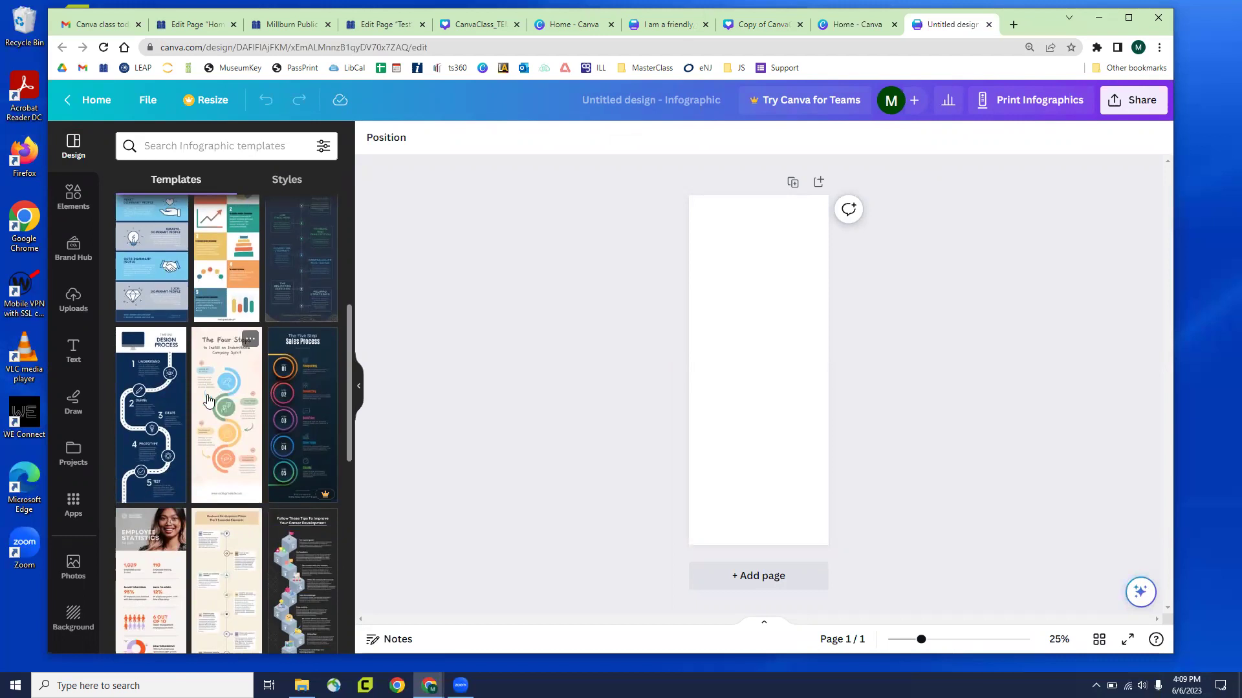
scroll(207, 400, down, 3)
scroll(147, 473, down, 3)
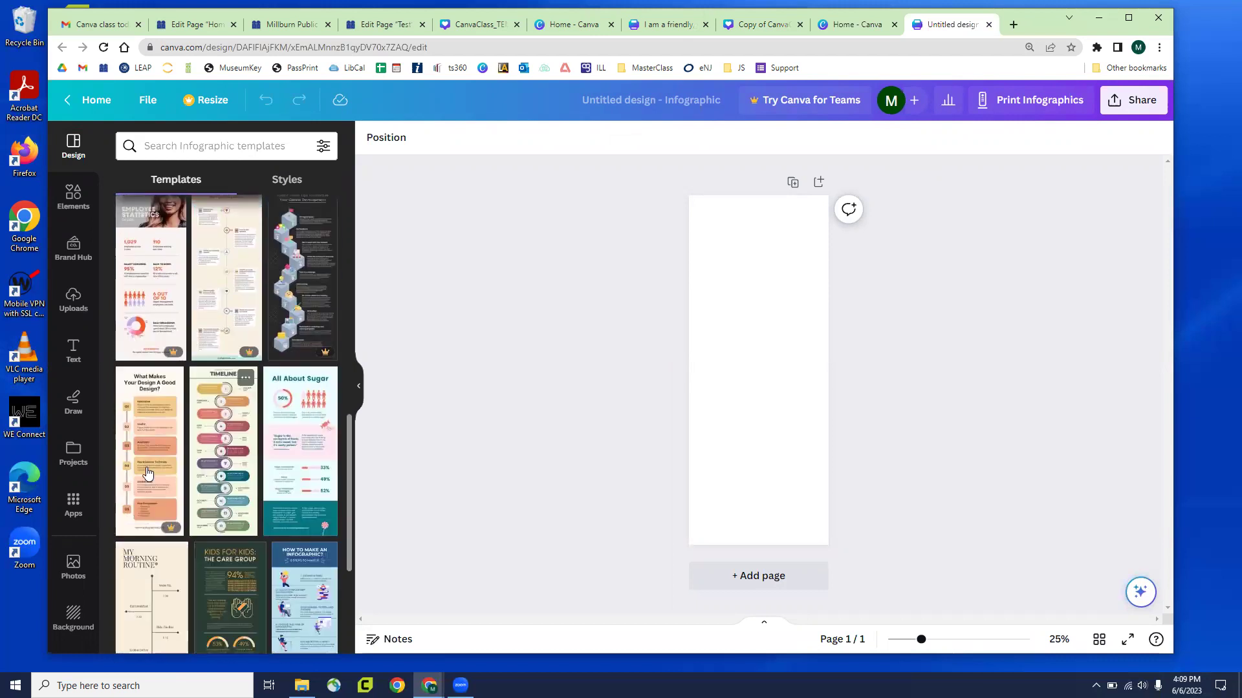
click(220, 482)
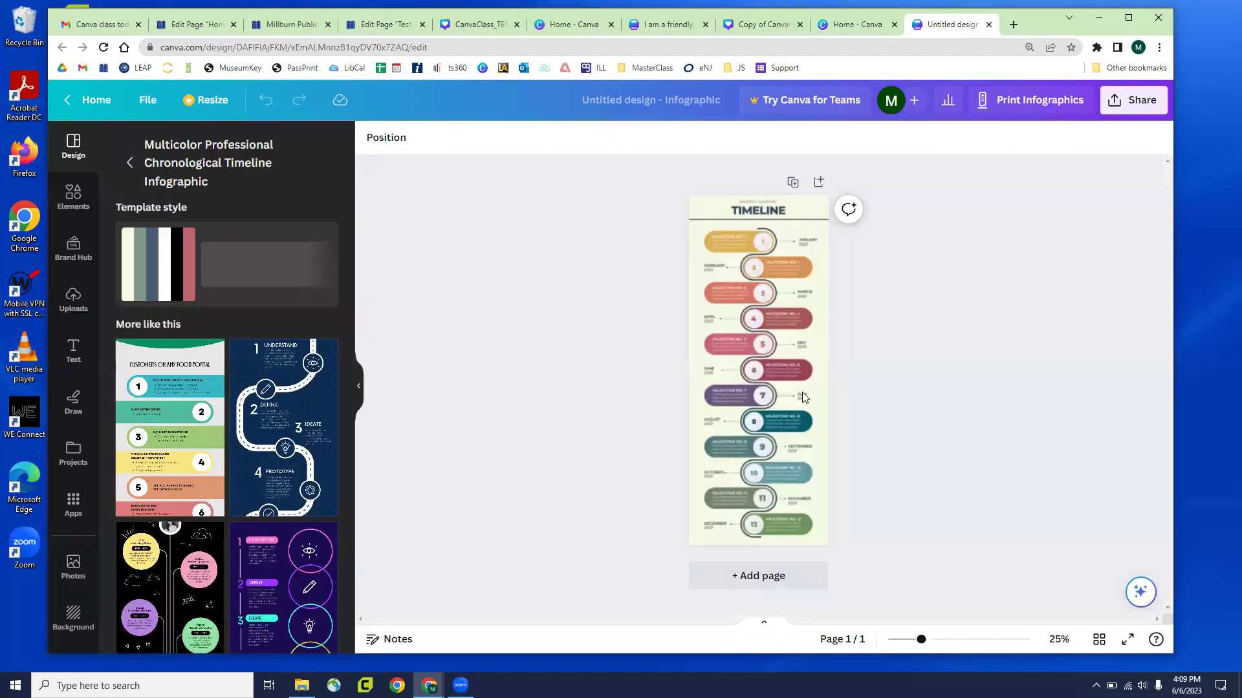
click(802, 392)
scroll(802, 392, up, 6)
scroll(806, 411, down, 3)
scroll(806, 414, up, 5)
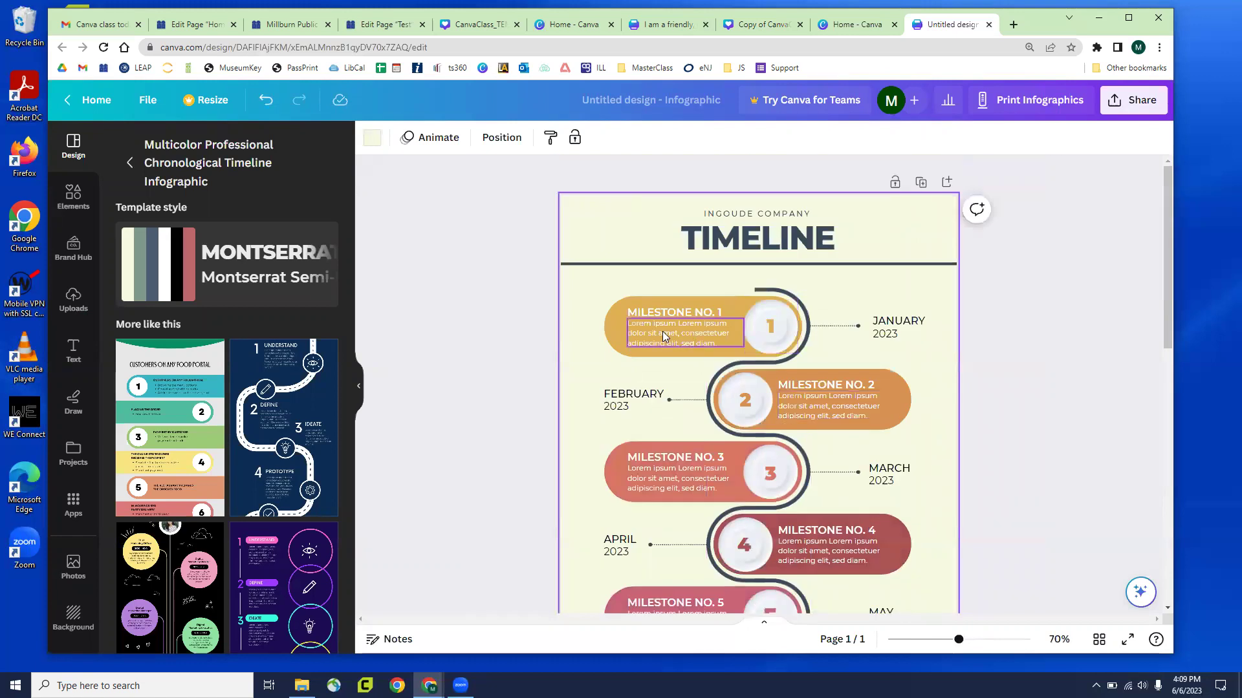
Recolour the Milestone No. 1 banner from gold to pink
drag(590, 294, 724, 335)
drag(709, 331, 648, 326)
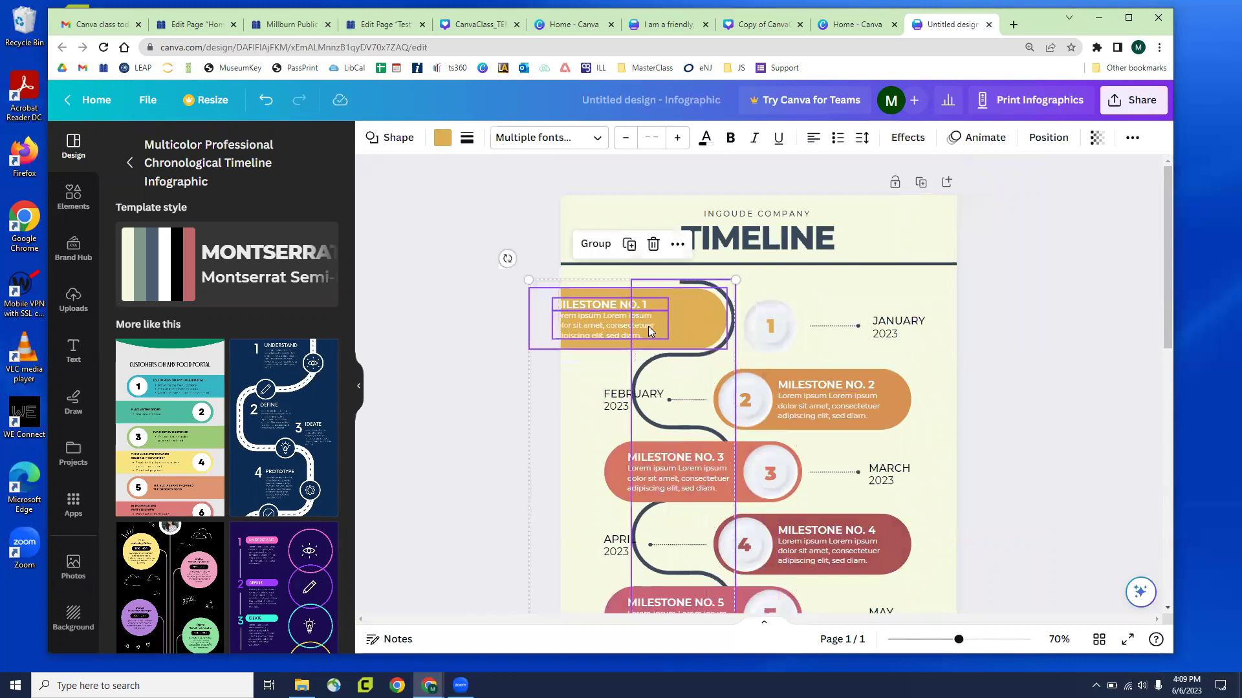
key(ctrl+z)
click(606, 321)
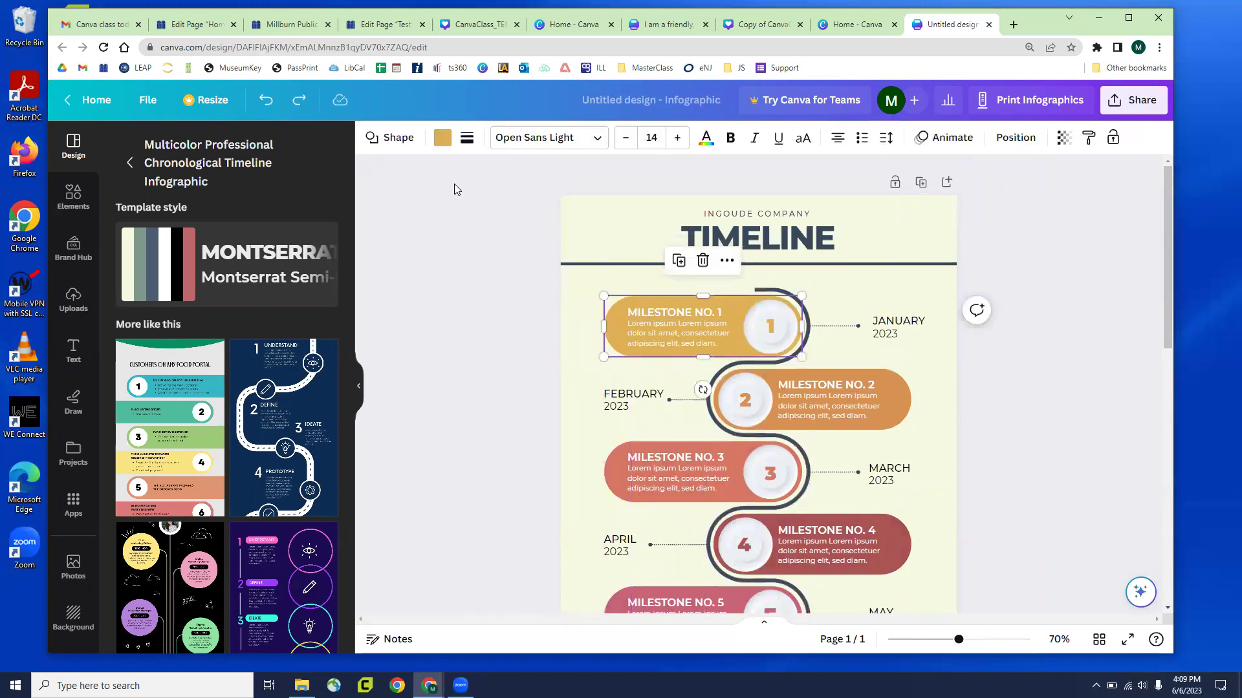
click(442, 137)
click(131, 301)
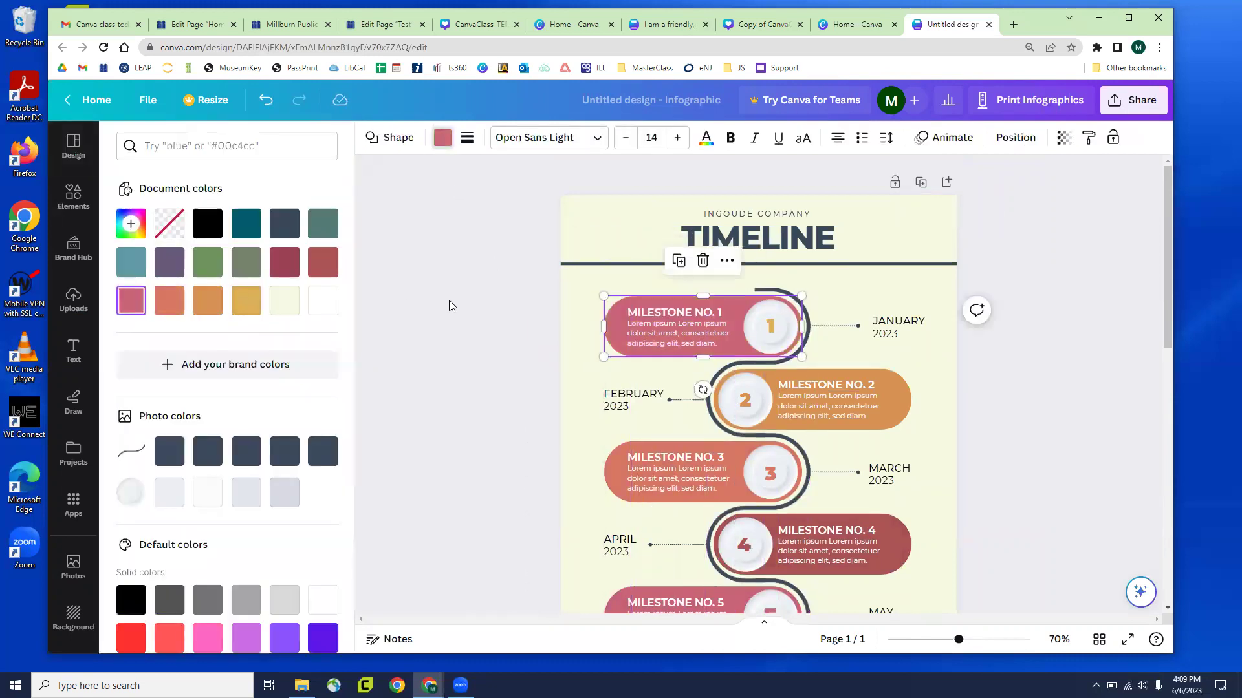
click(850, 380)
scroll(849, 386, down, 7)
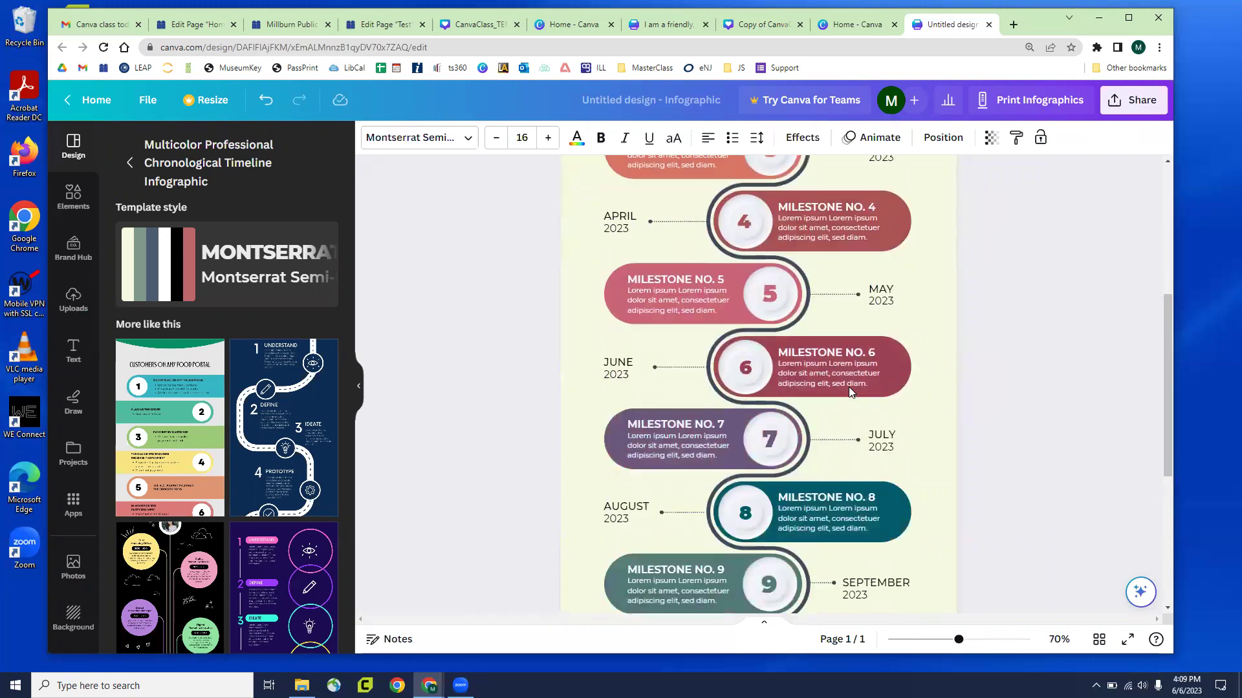
scroll(844, 404, down, 3)
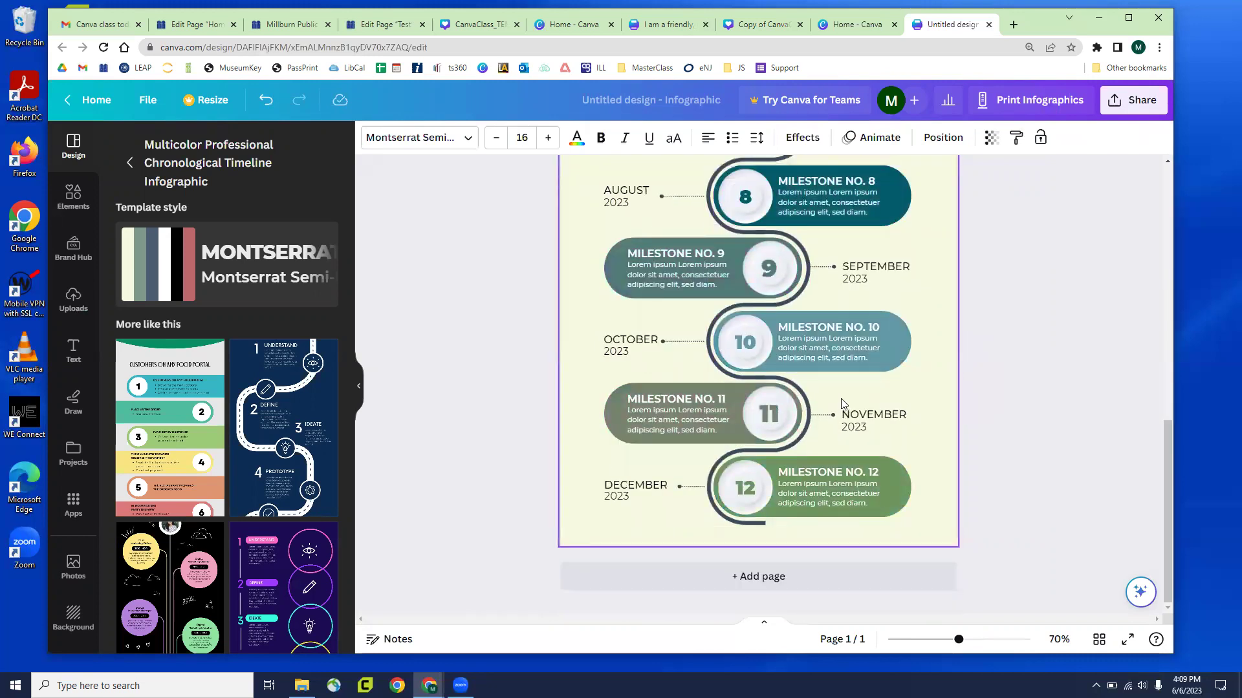
scroll(840, 392, up, 10)
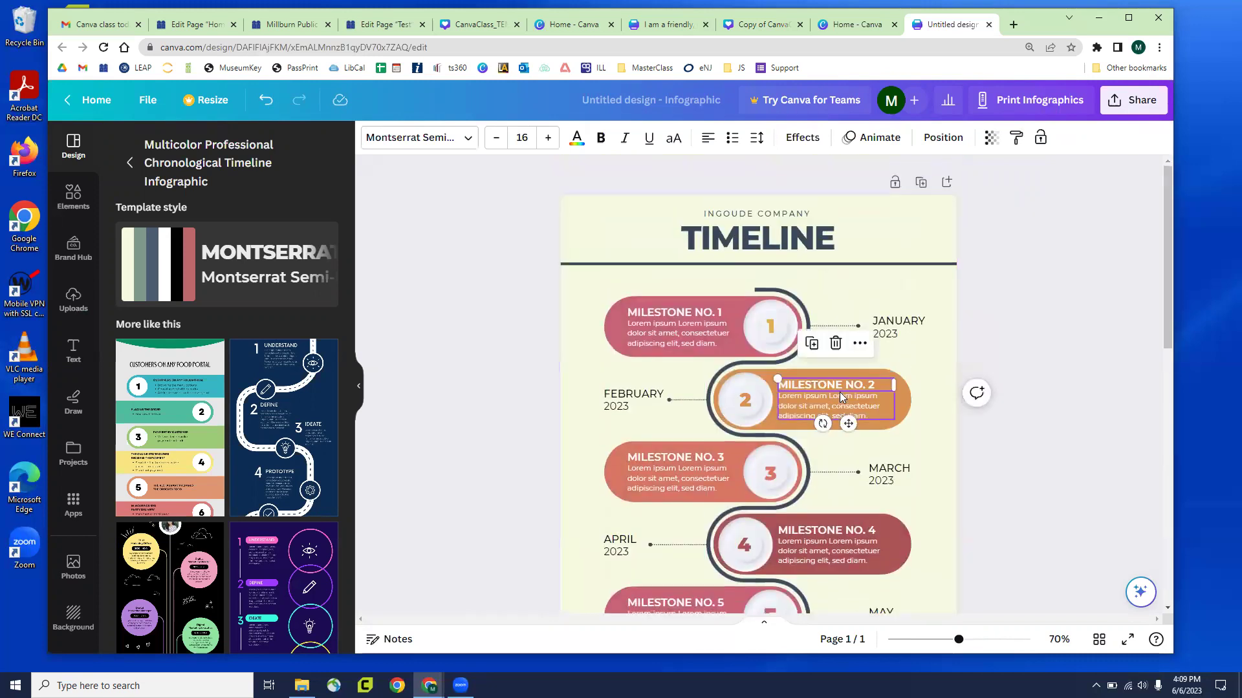
In the class template deck, nudge the Page 17 bar chart up-right and scroll to Page 18
click(762, 26)
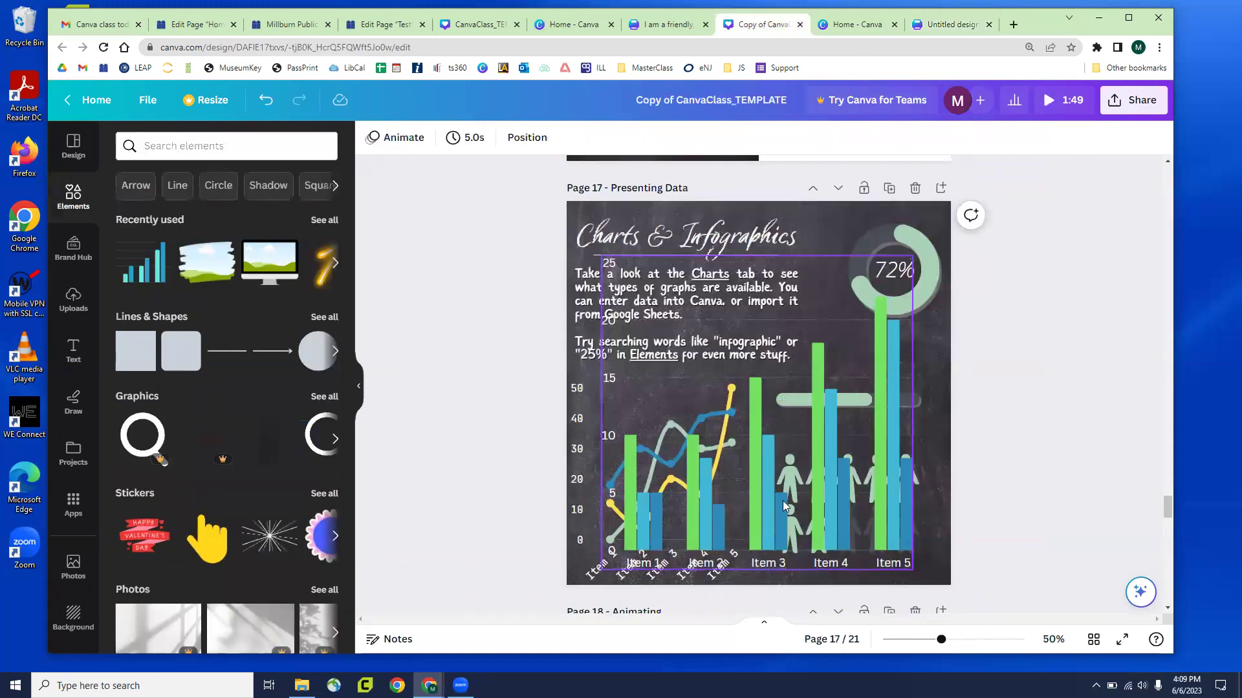
drag(819, 488, 860, 475)
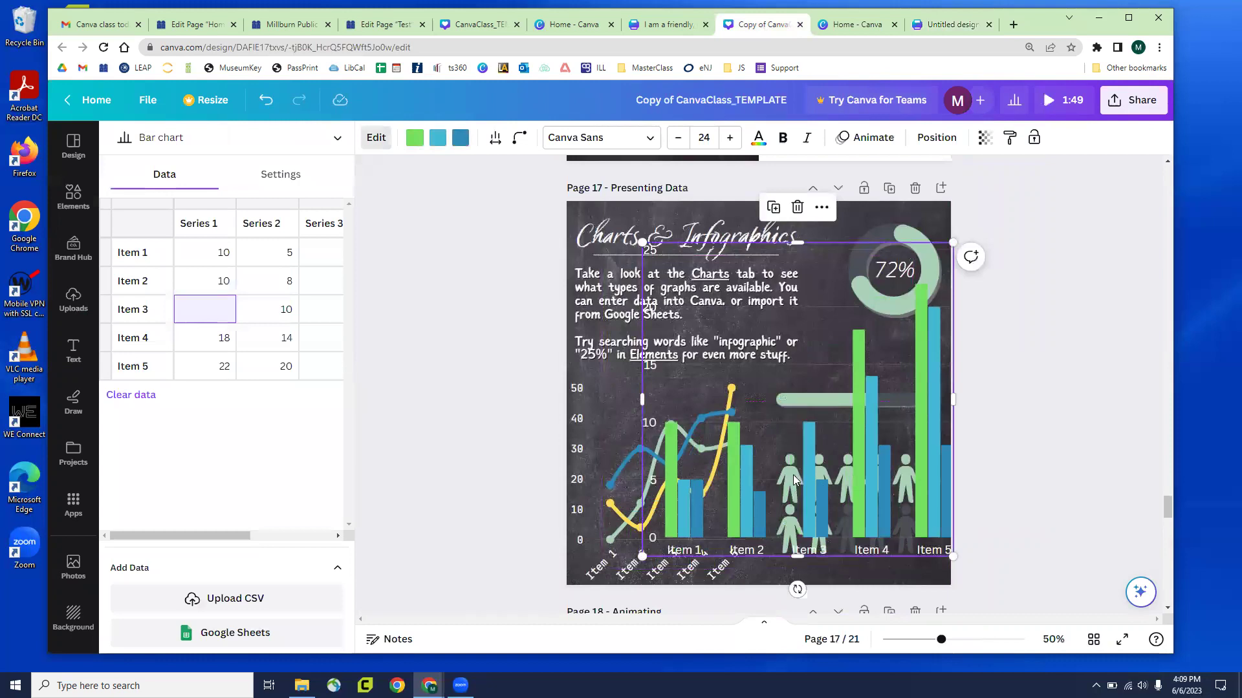
scroll(499, 431, down, 6)
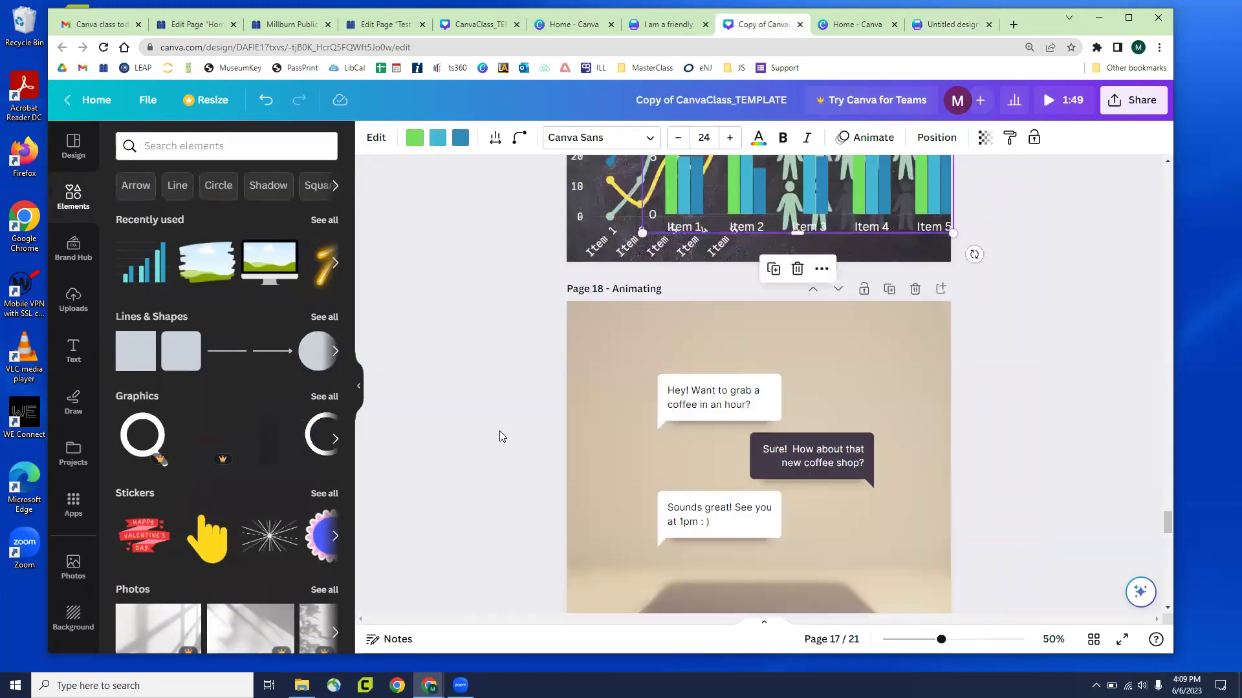
scroll(653, 454, down, 5)
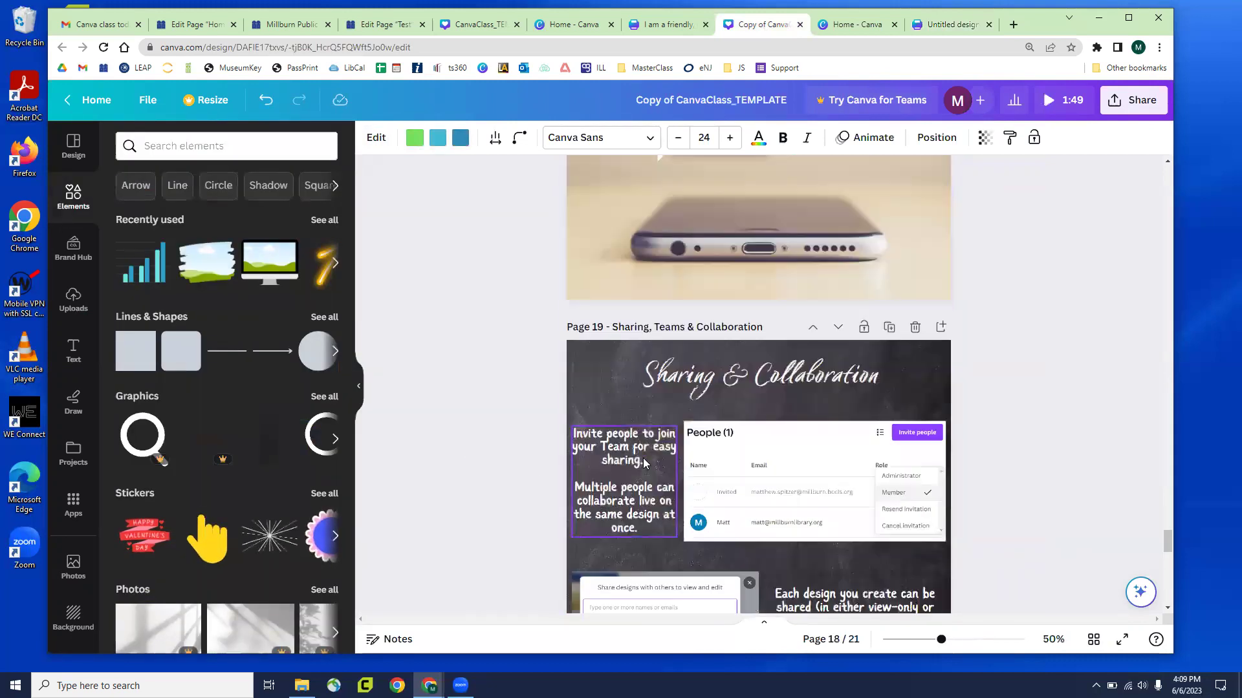
scroll(564, 437, up, 4)
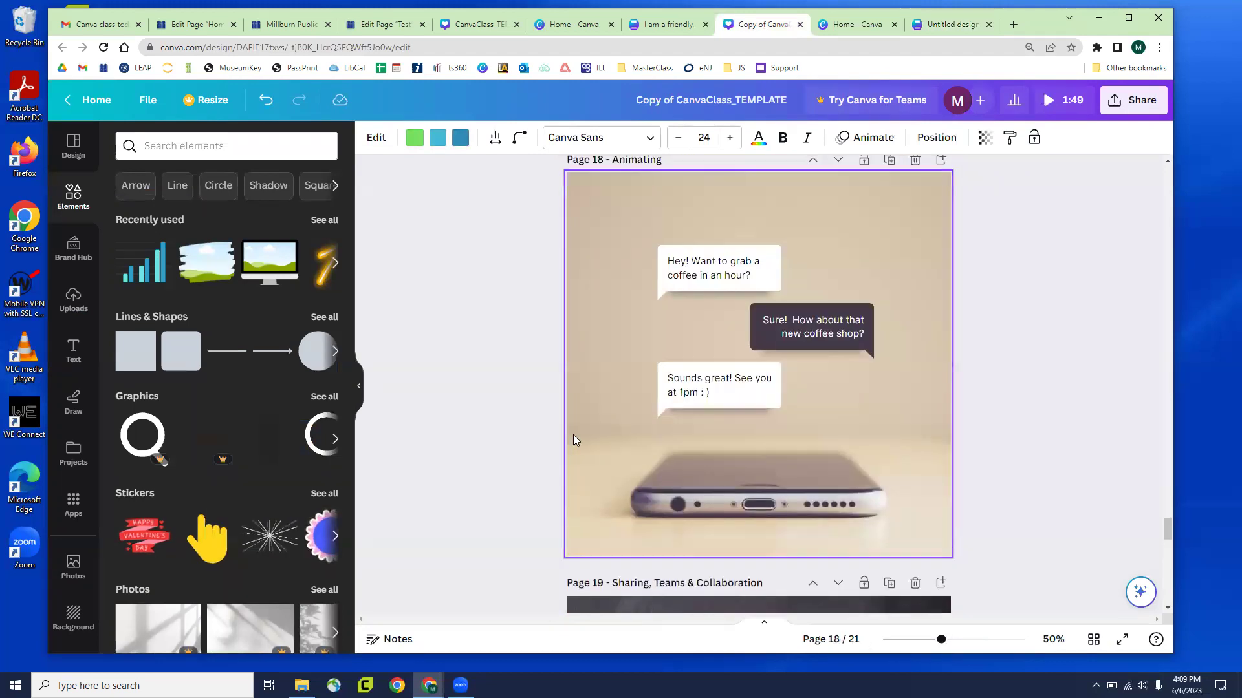
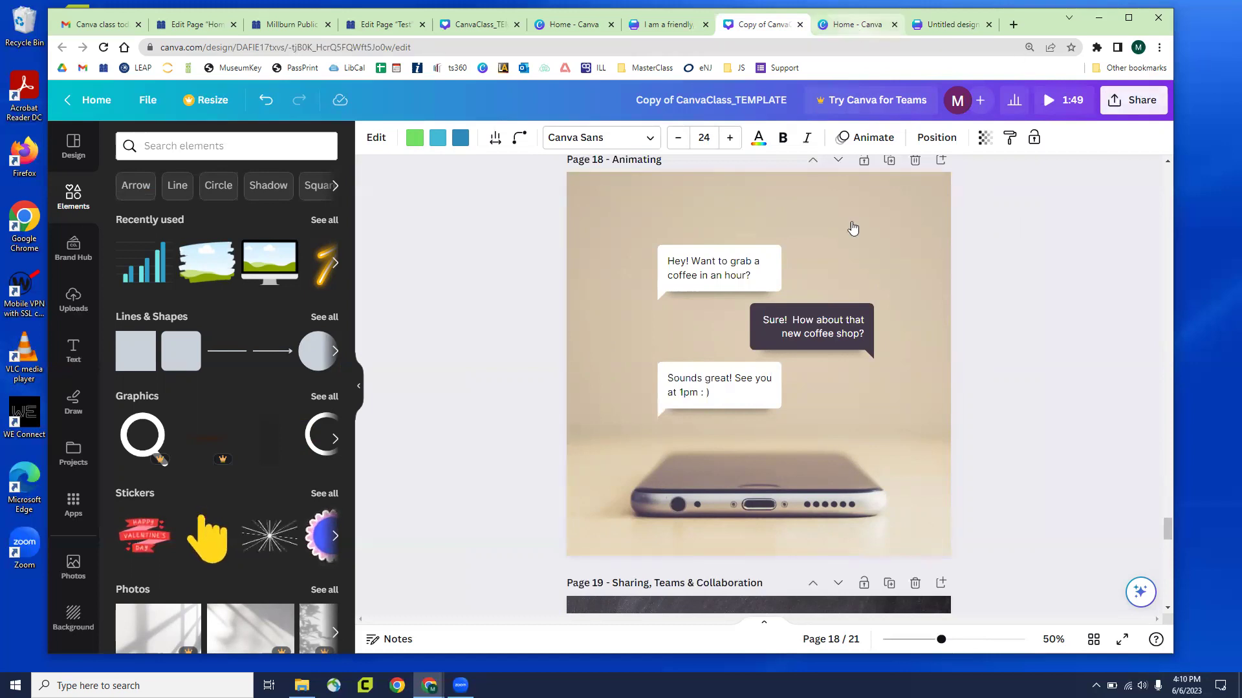
Create a new video design, add a second page to view page transitions, then close it
key(ctrl+Tab)
click(1059, 113)
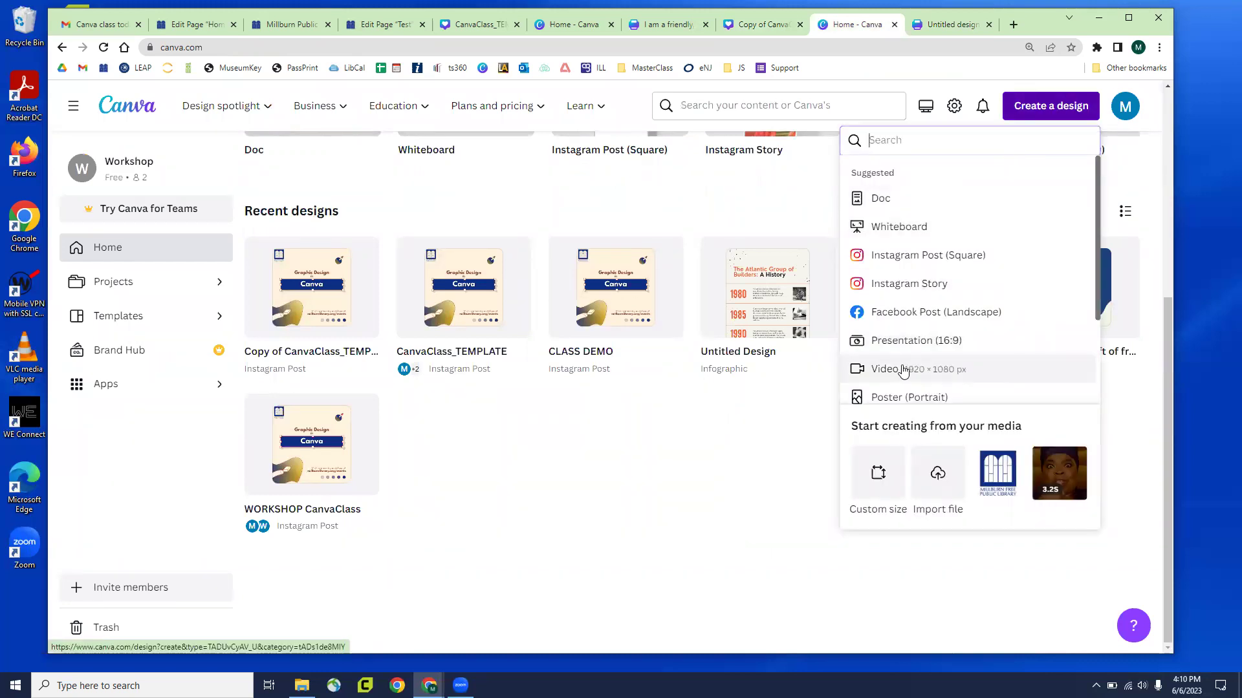
click(904, 370)
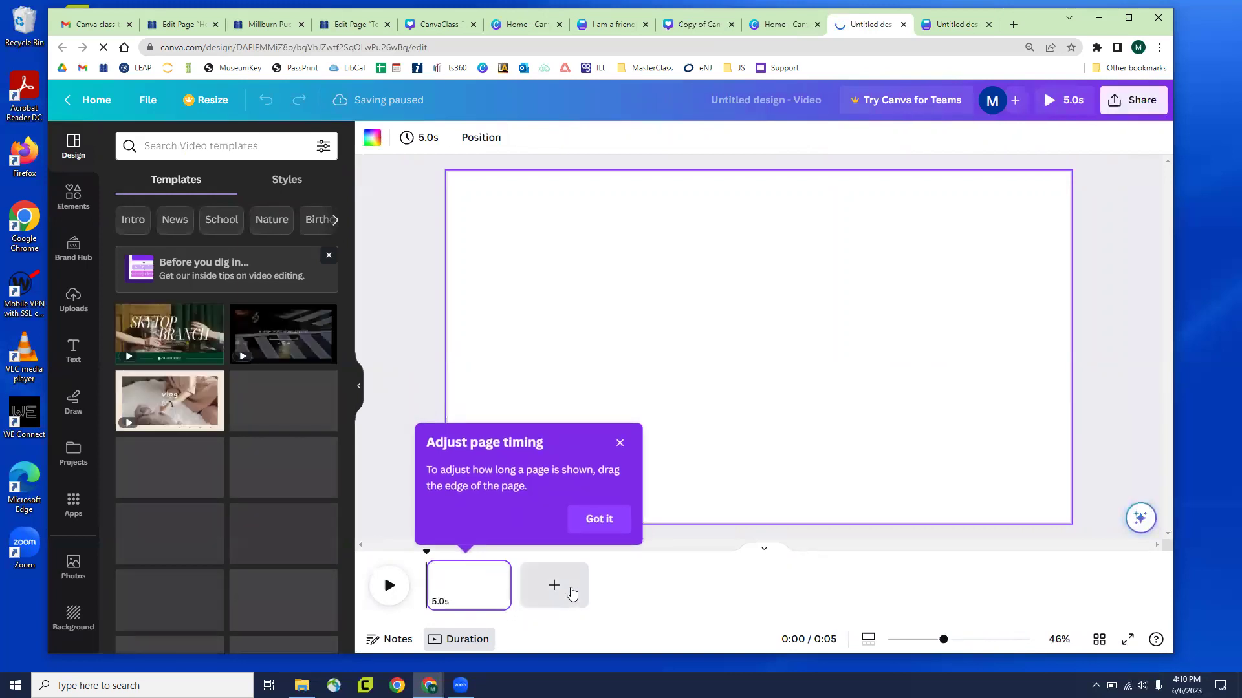
click(568, 588)
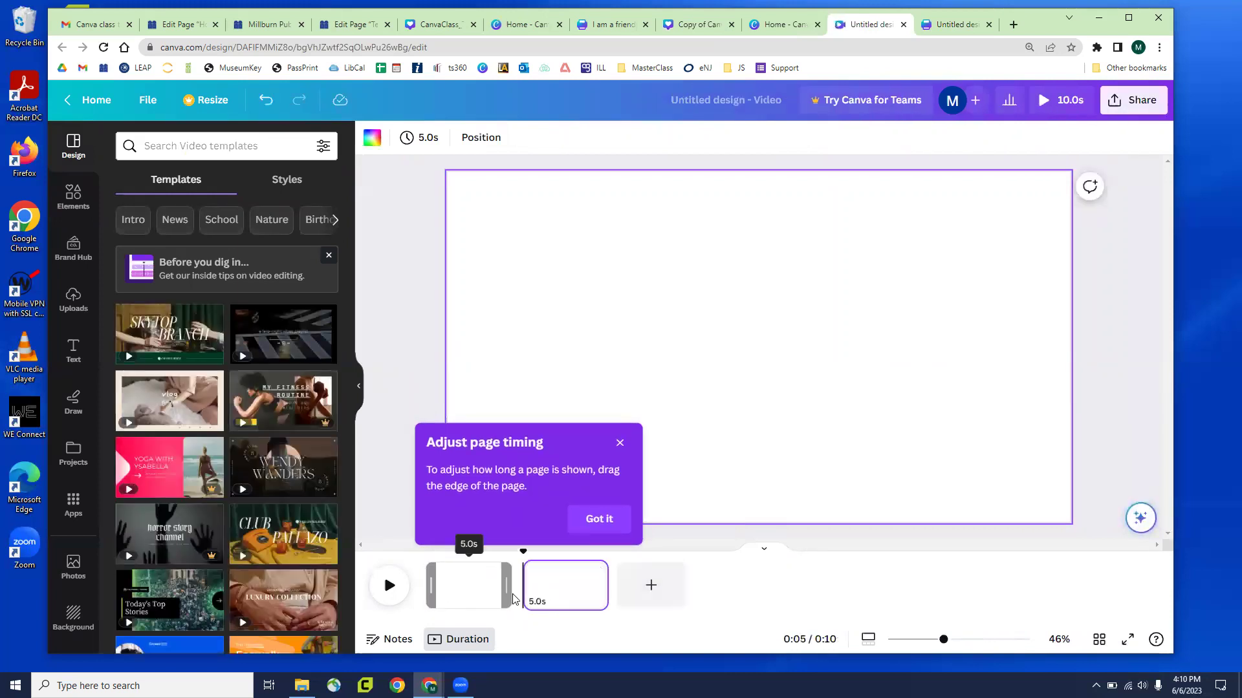
click(525, 586)
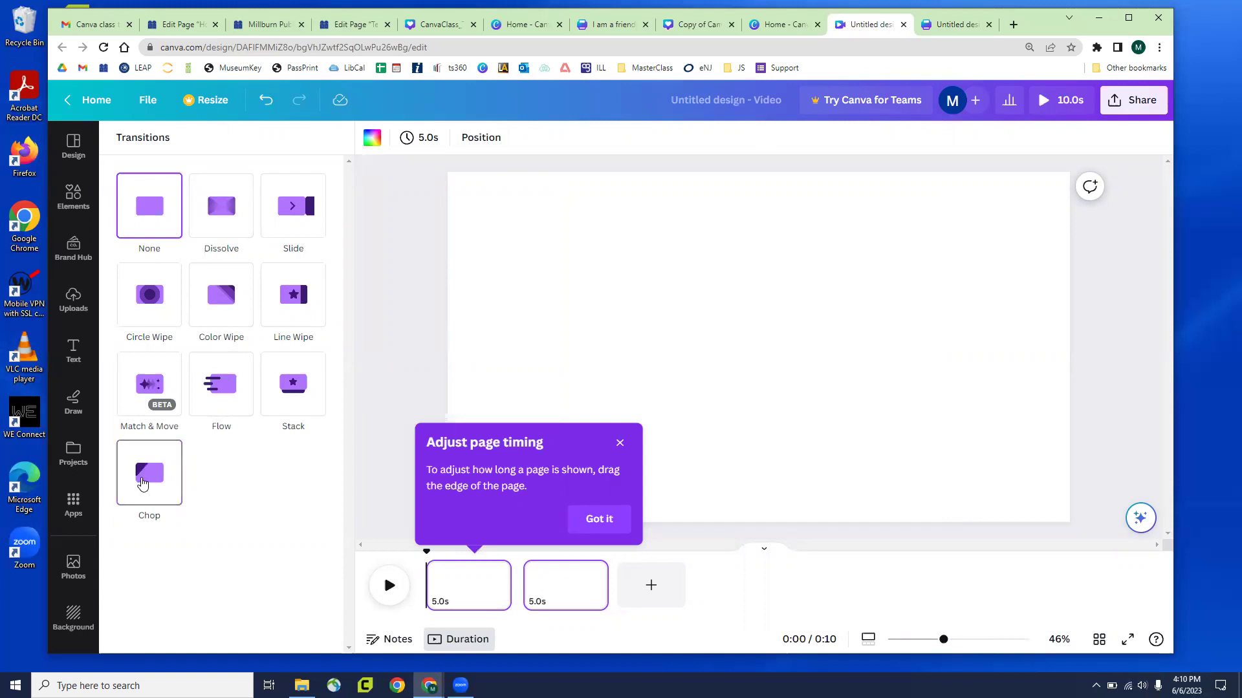
click(903, 25)
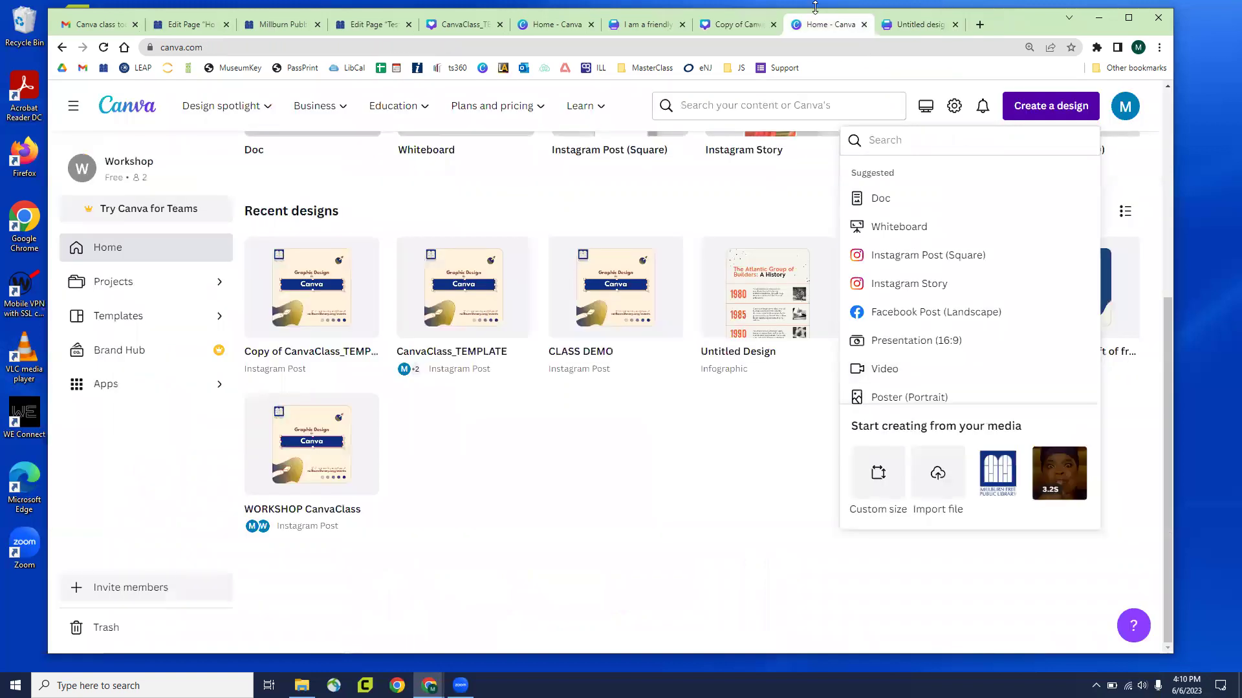
click(757, 28)
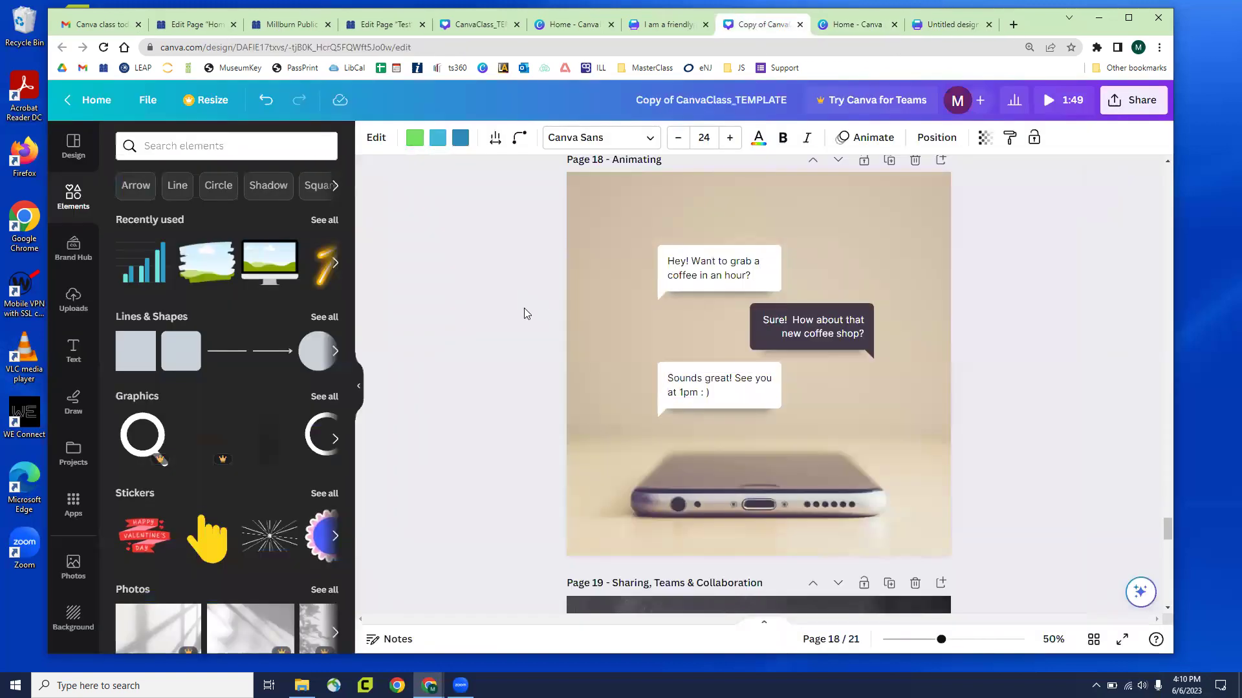
Give the 'Hey! Want to grab a coffee' bubble a Pan animation on enter, moving right
click(501, 315)
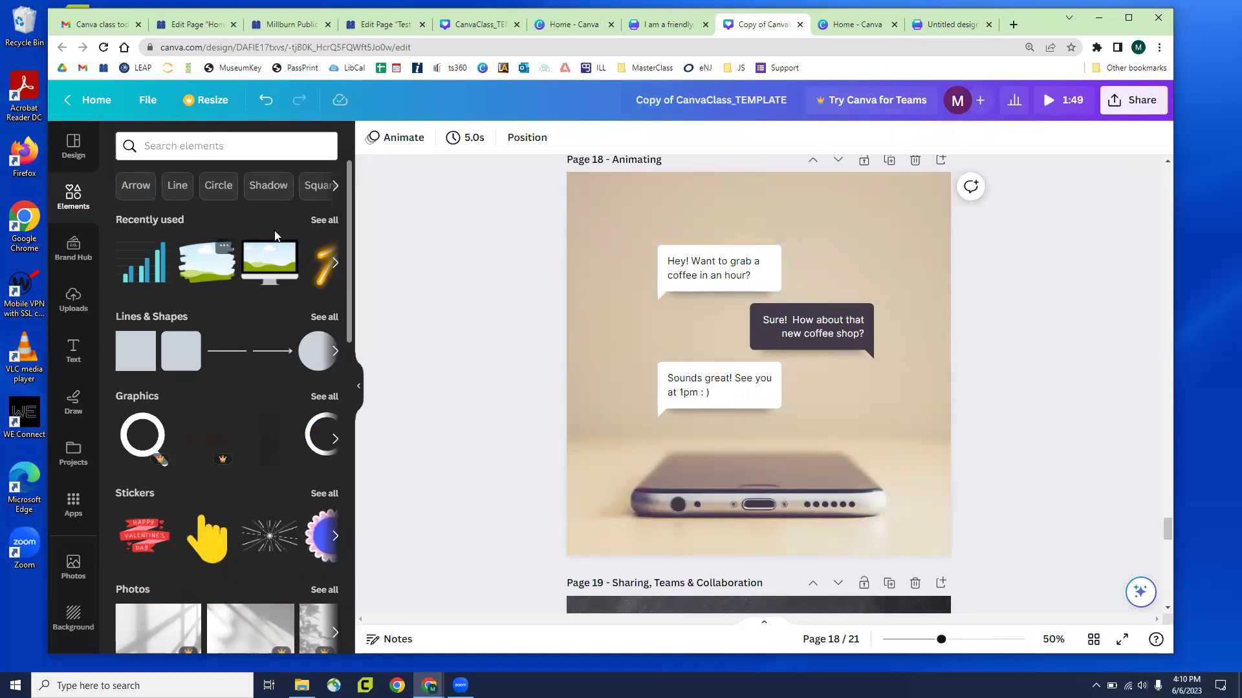
scroll(421, 270, up, 2)
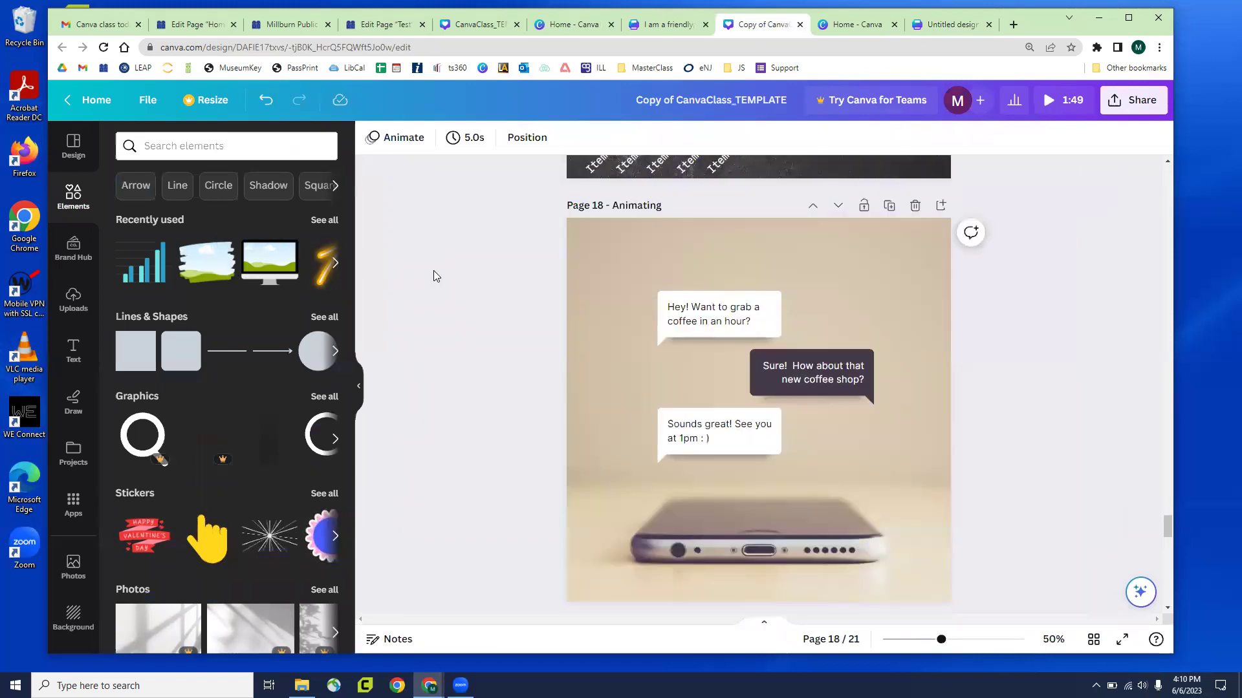
click(667, 321)
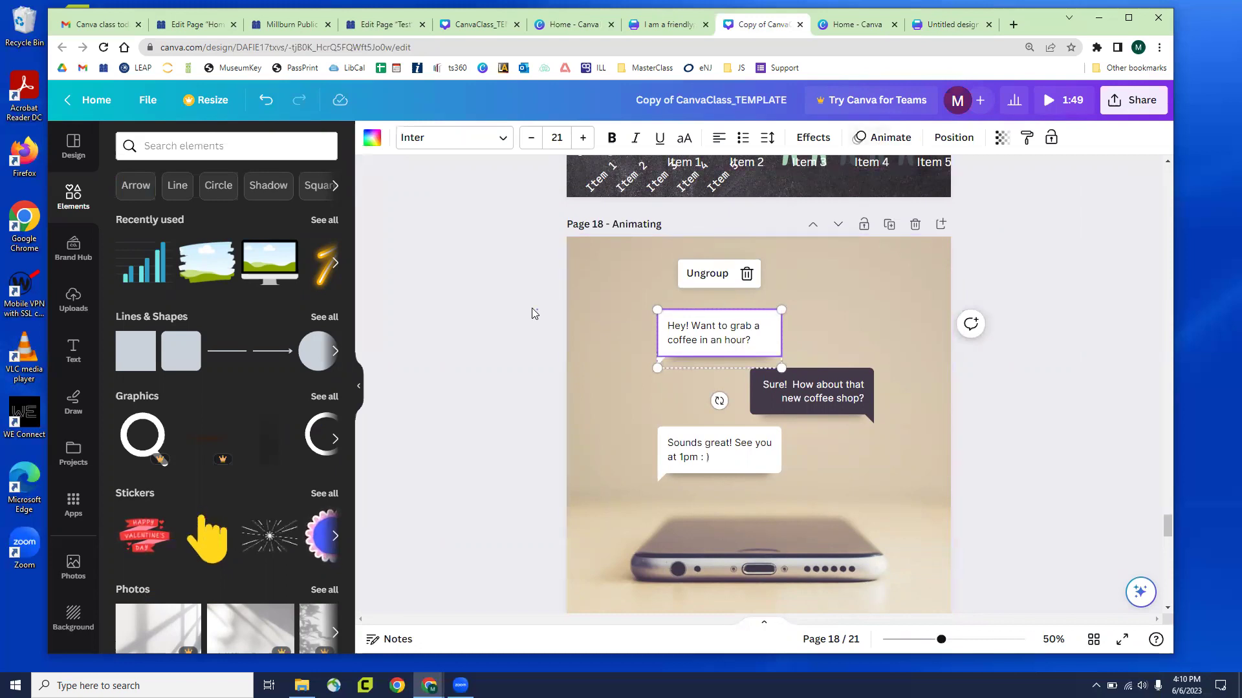
drag(605, 299, 659, 352)
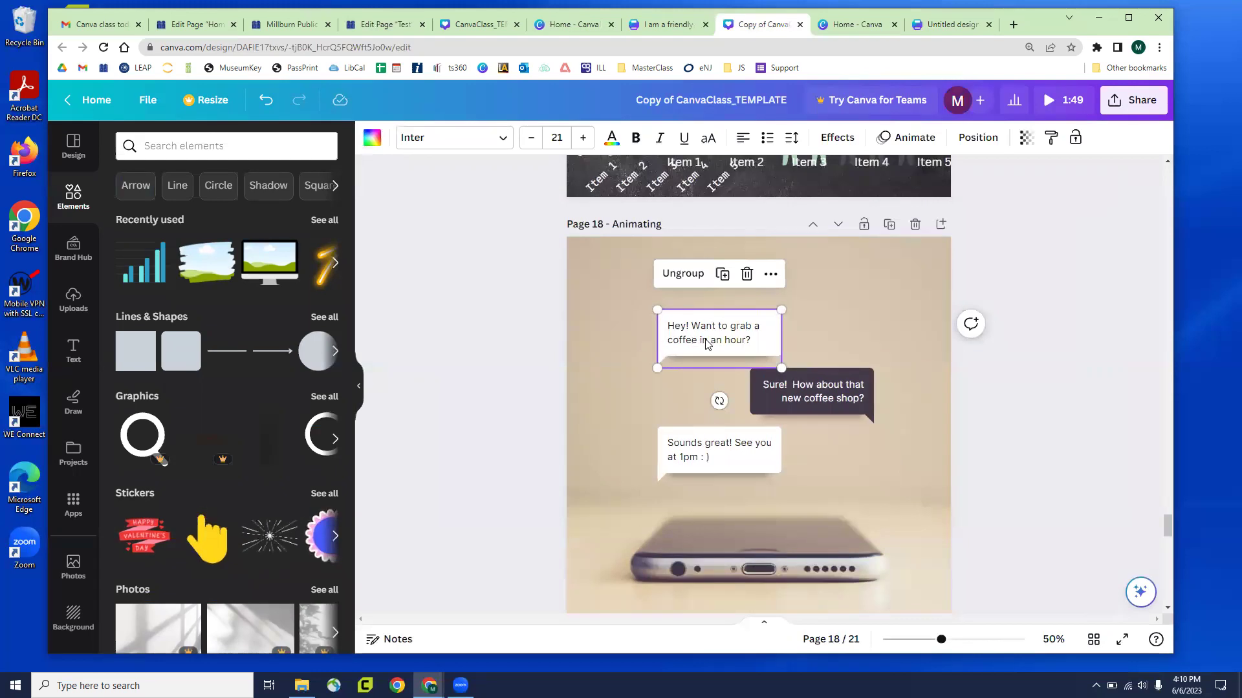
click(905, 137)
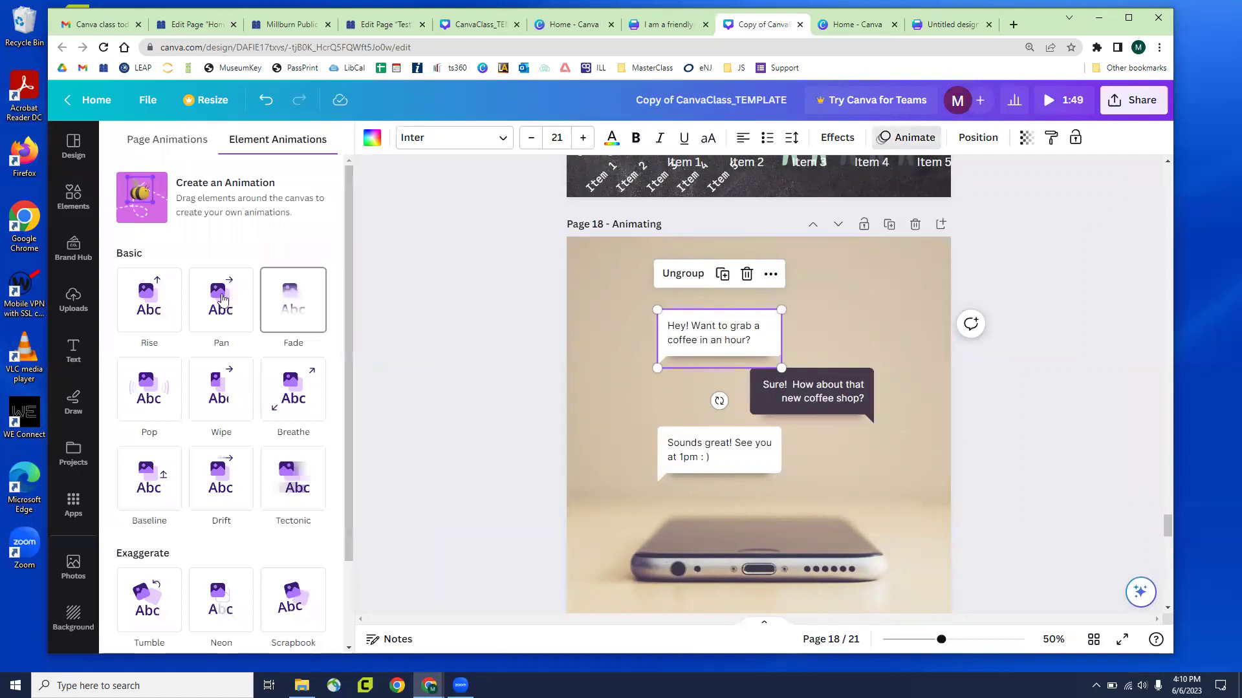
scroll(216, 310, down, 3)
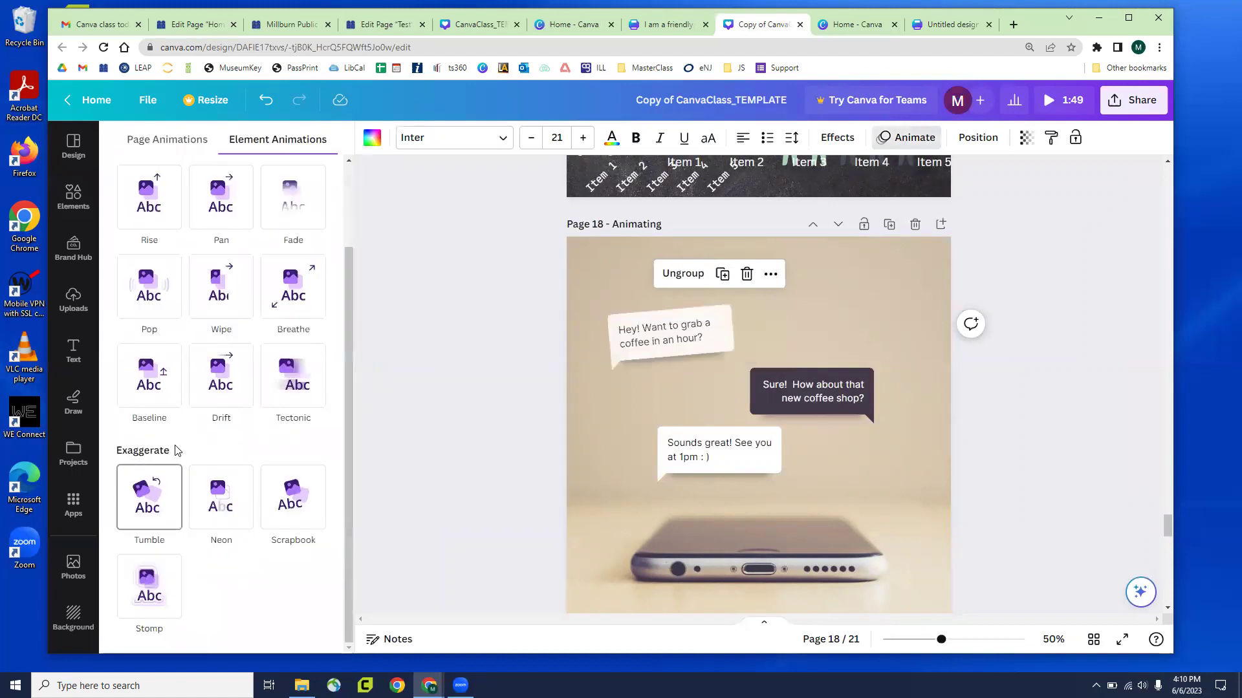
scroll(165, 233, up, 1)
scroll(172, 265, up, 1)
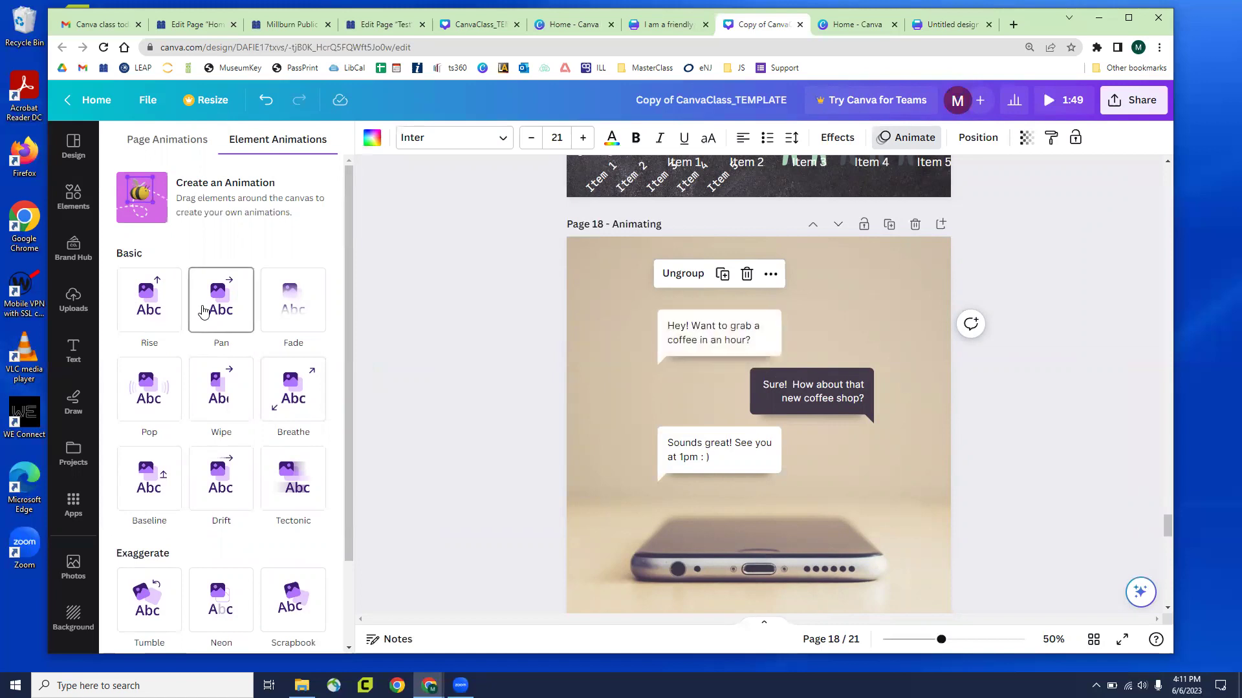
click(214, 315)
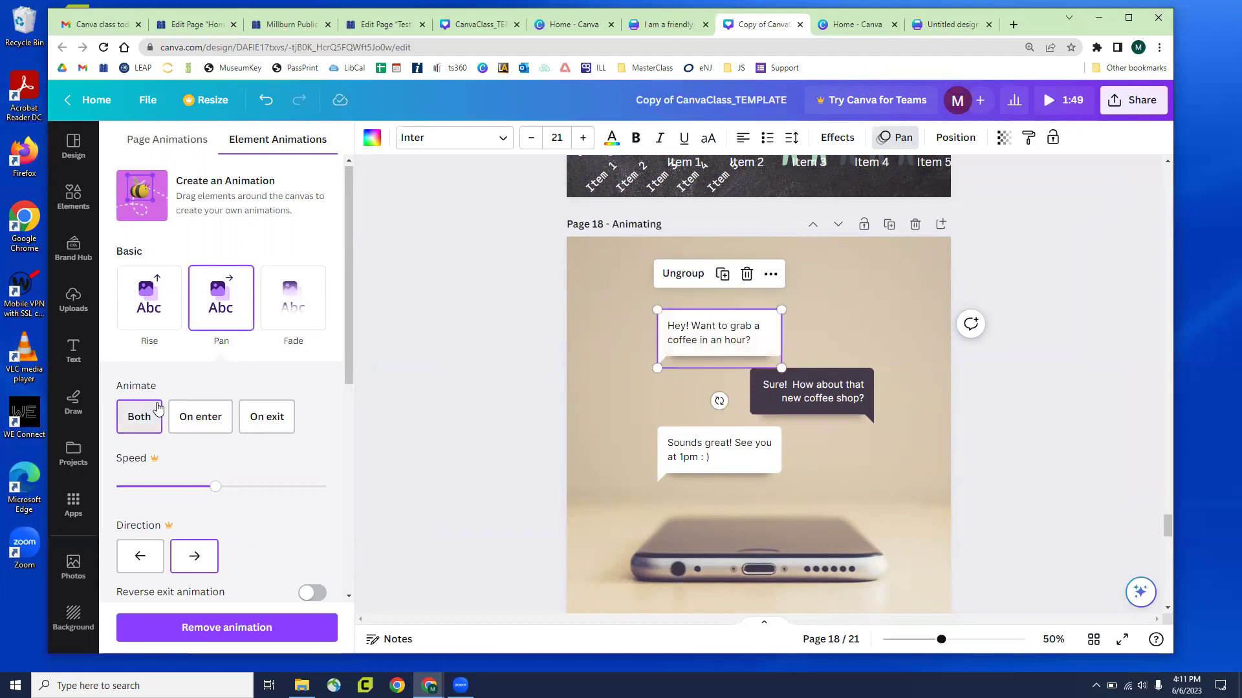
click(204, 412)
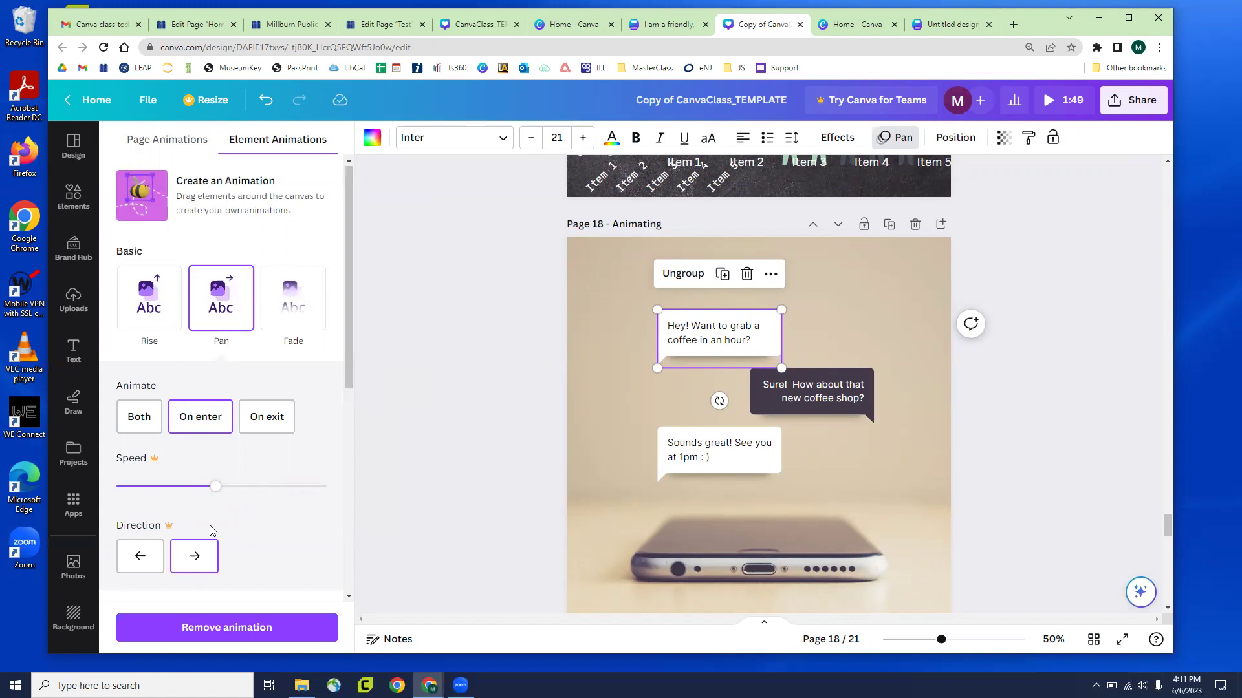
click(214, 569)
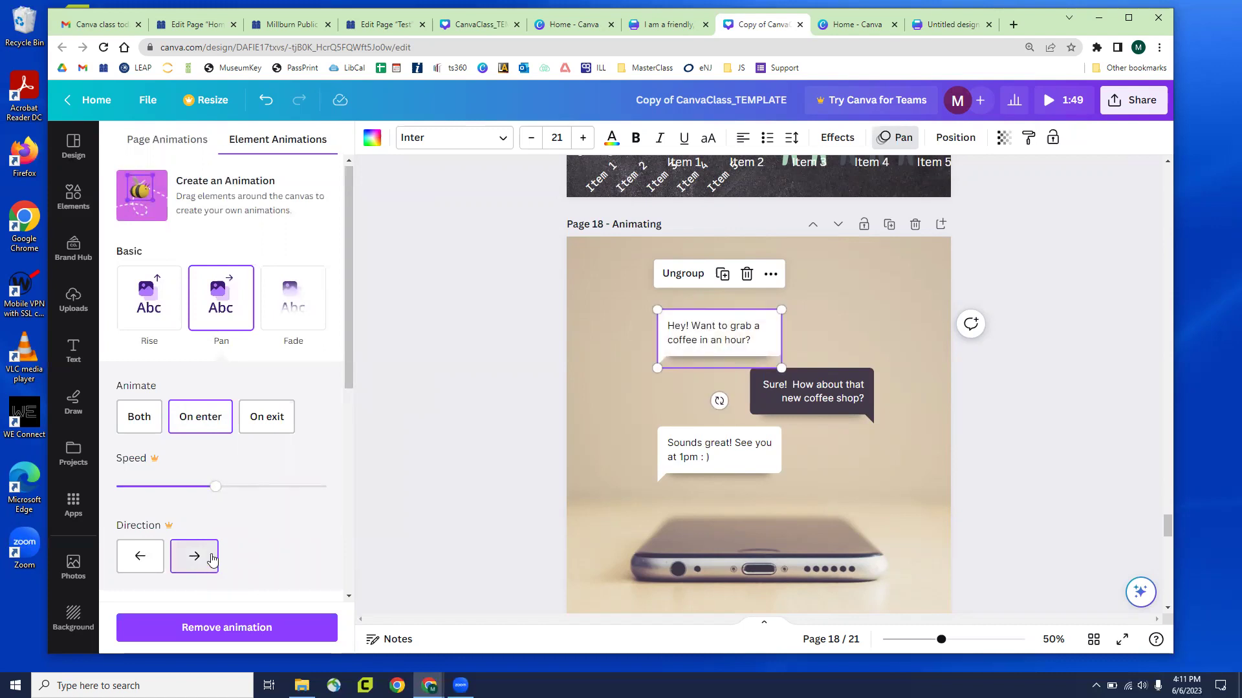
click(446, 399)
click(453, 391)
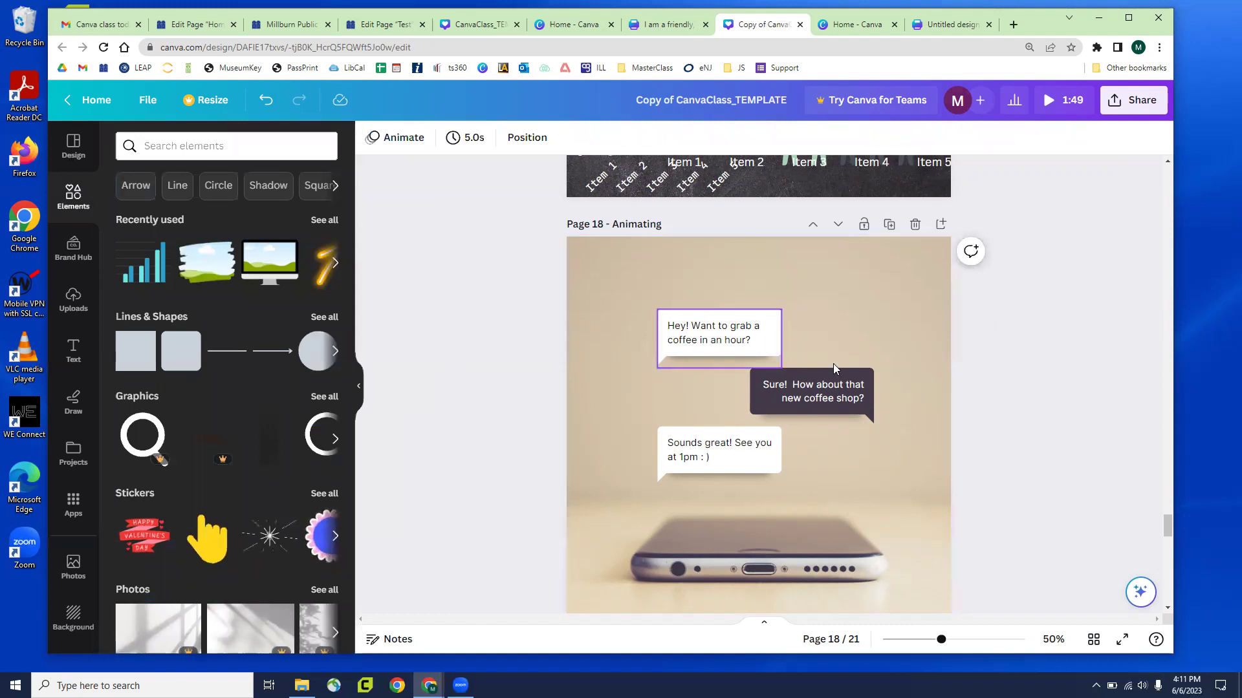
click(716, 330)
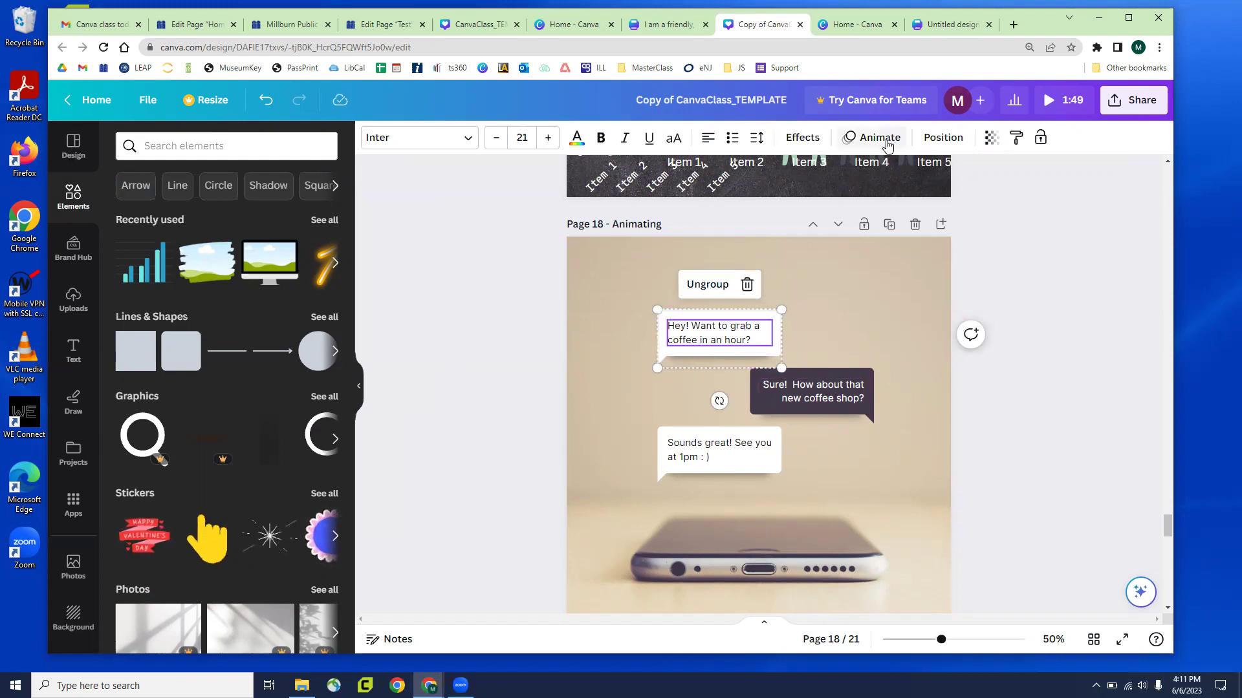
Apply the Typewriter animation to the 'Hey! Want to grab a coffee in an hour?' text
click(867, 286)
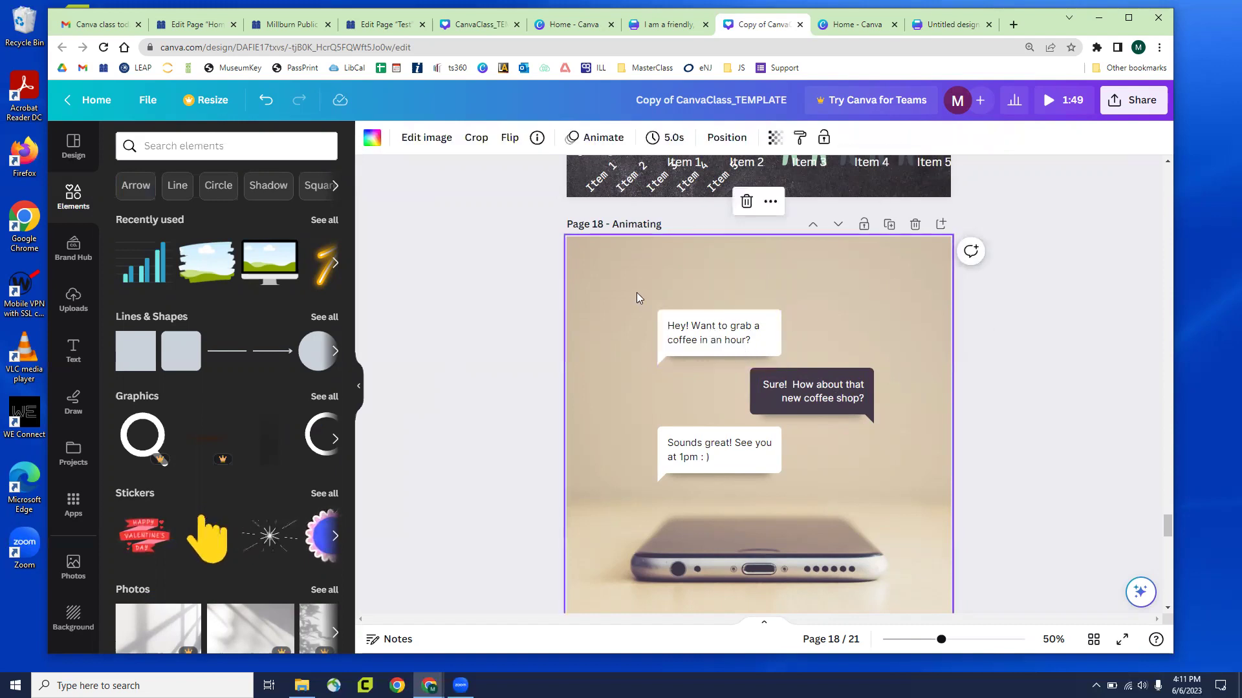
click(704, 346)
click(631, 342)
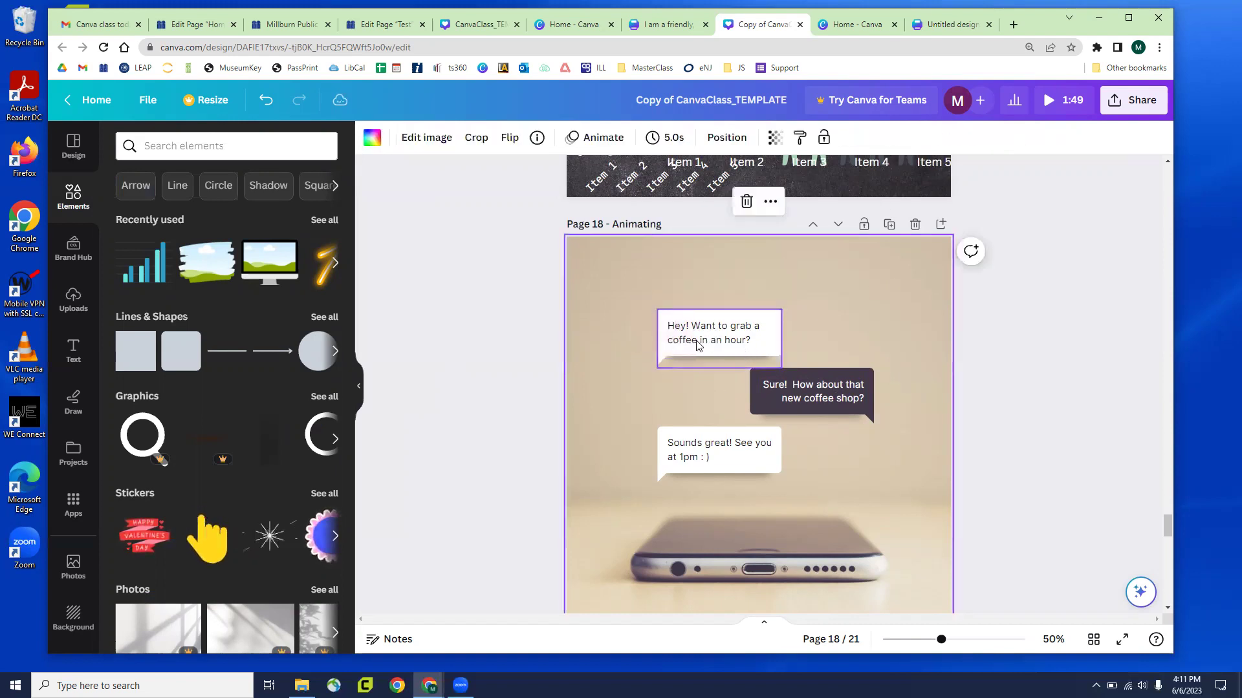
click(701, 343)
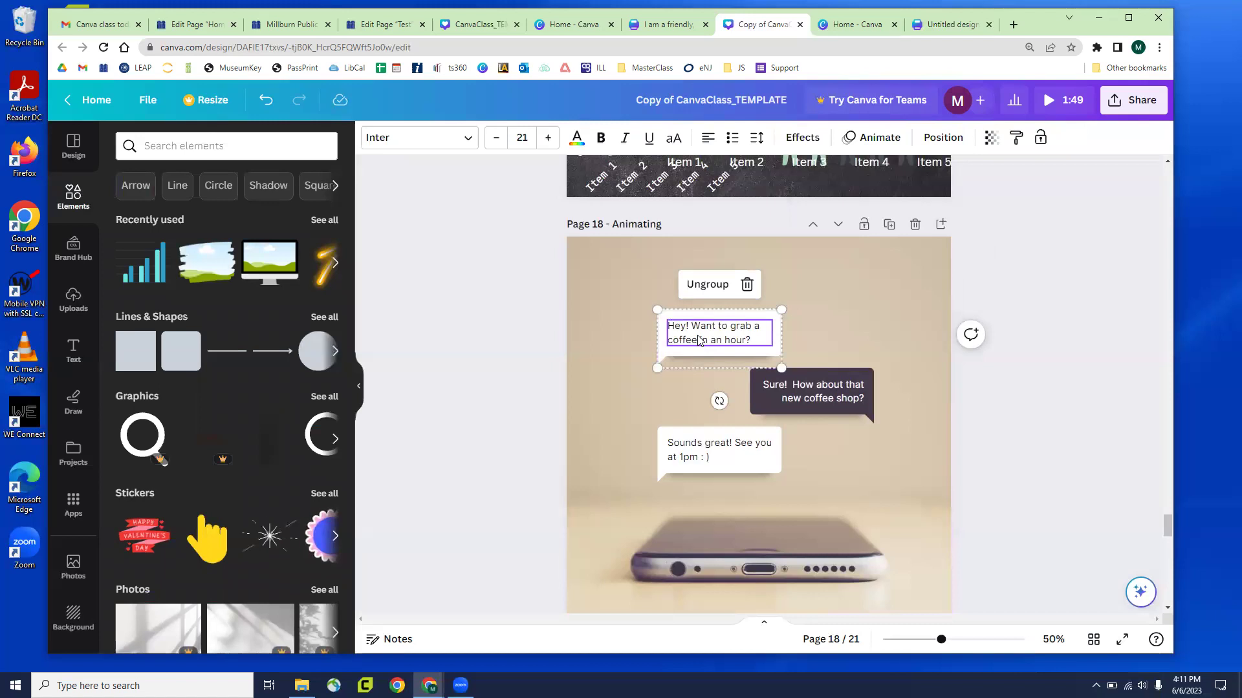
click(865, 139)
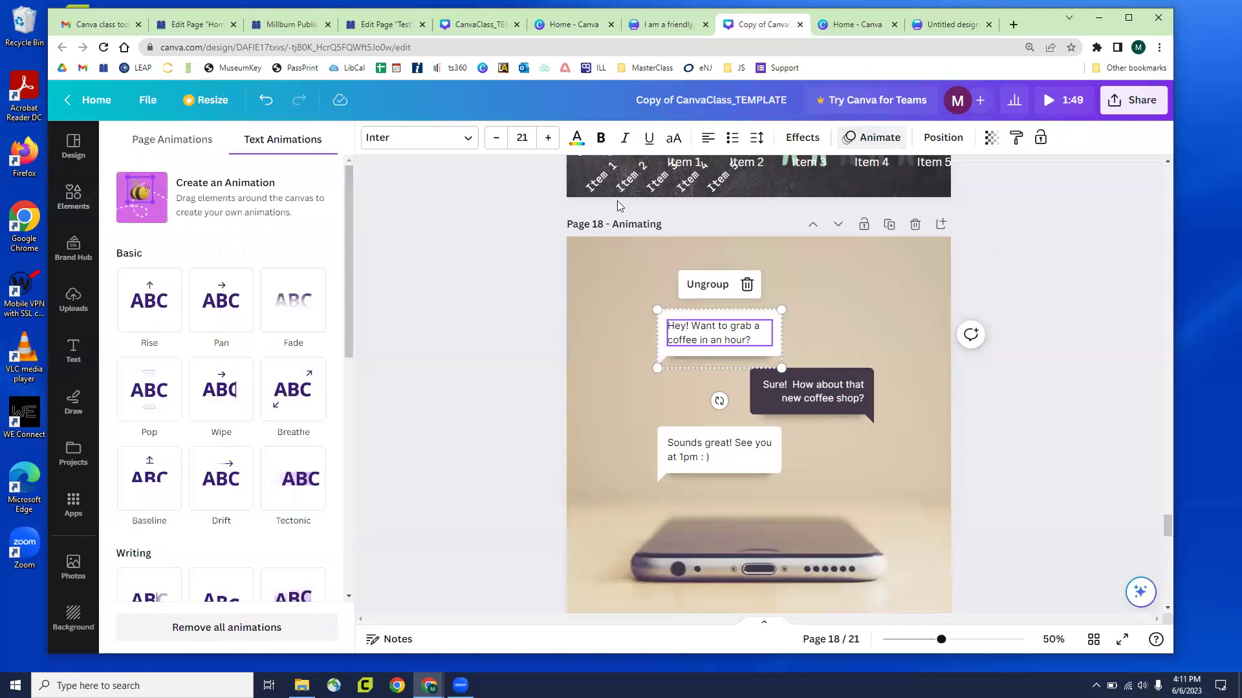
scroll(259, 349, down, 5)
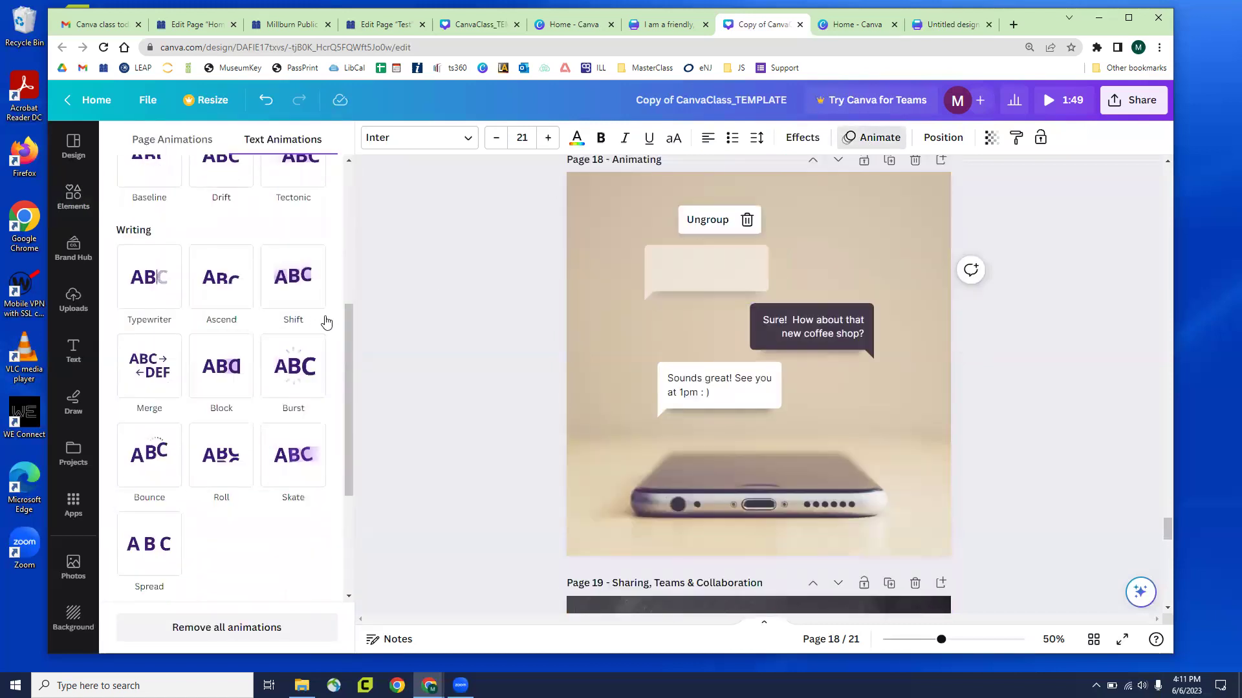
click(146, 292)
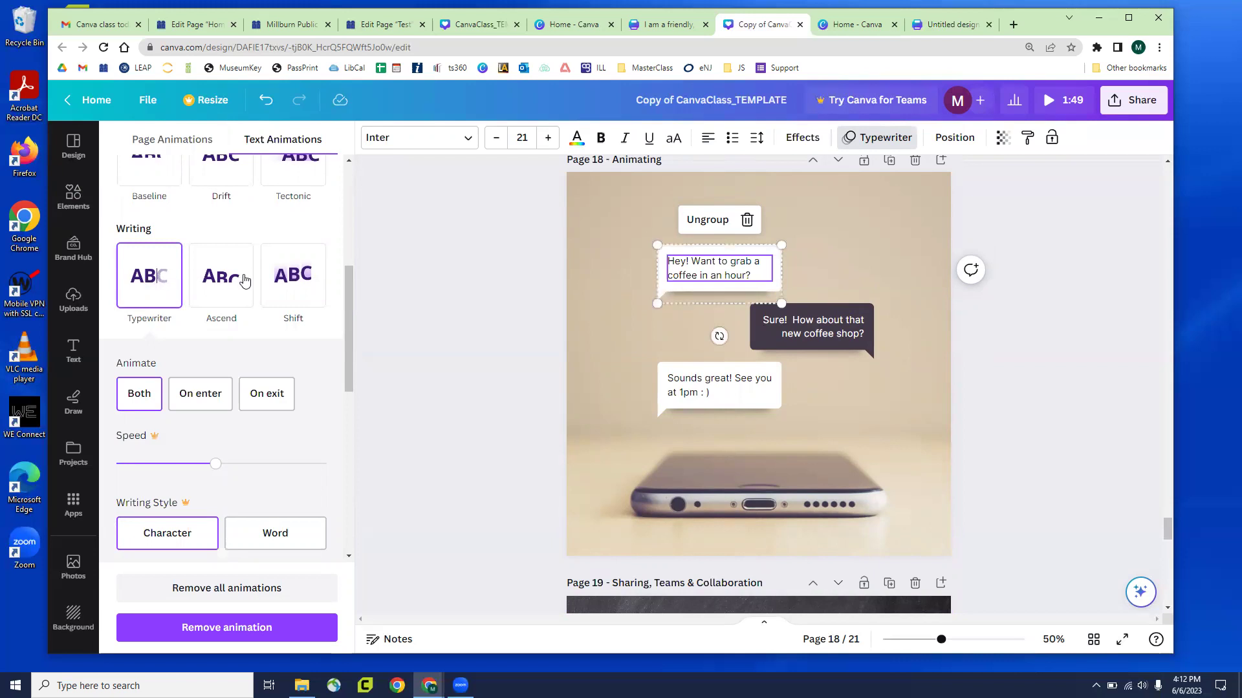
key(Escape)
click(1091, 365)
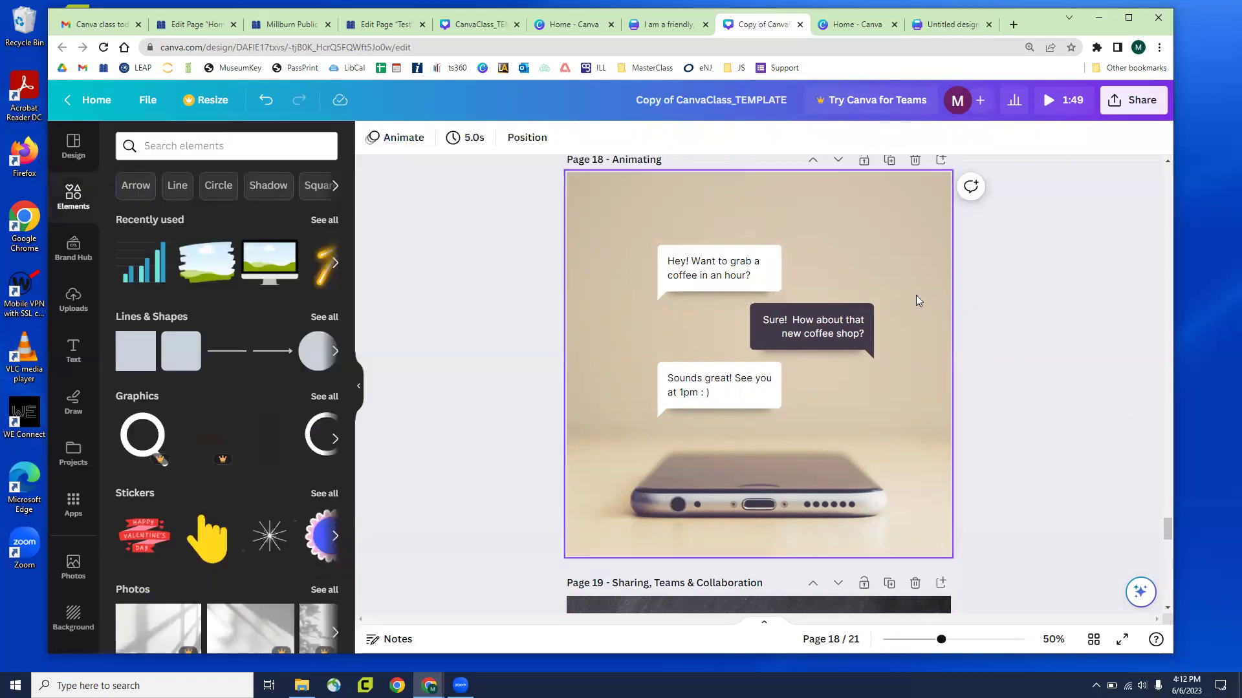
Try animating the dark 'Sure!' bubble, accidentally pull its pieces apart, then undo the moves
click(834, 360)
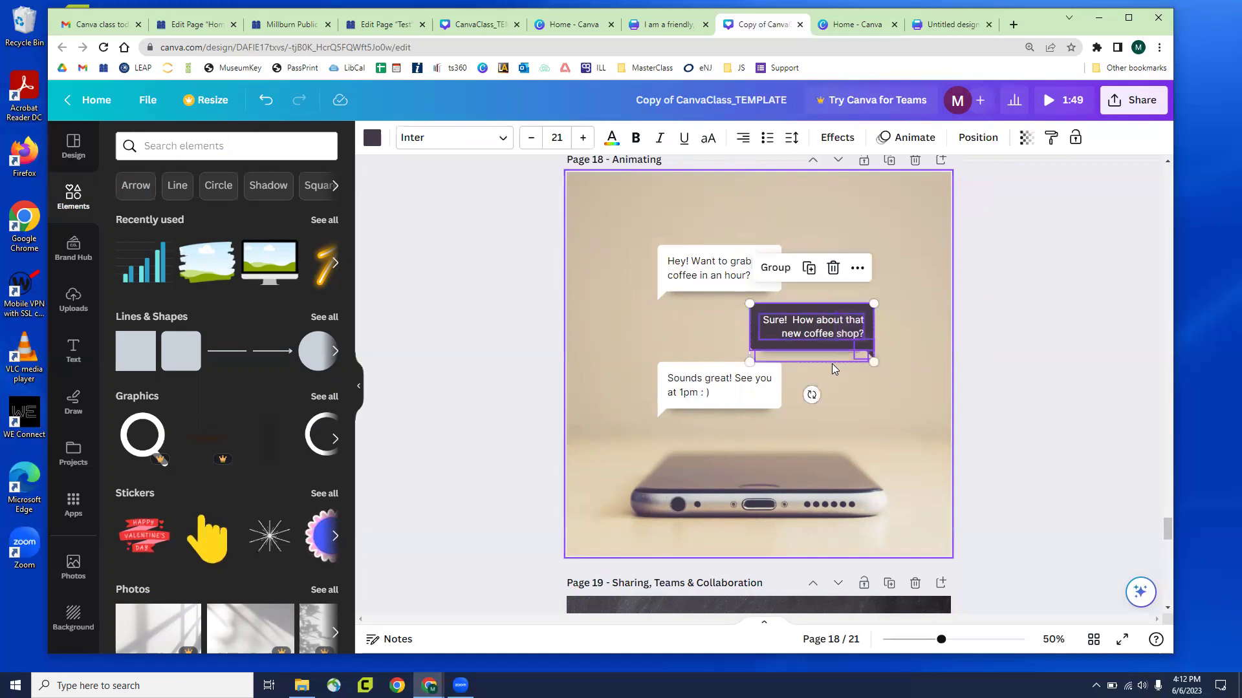
click(896, 150)
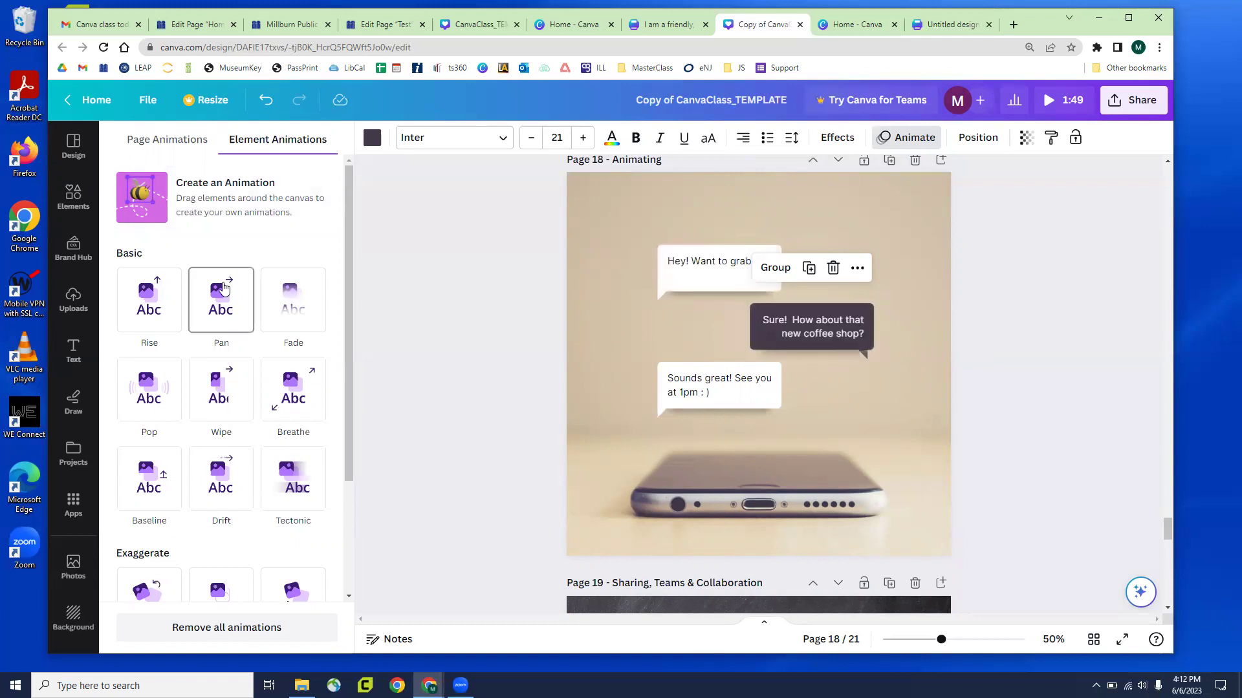
click(1016, 363)
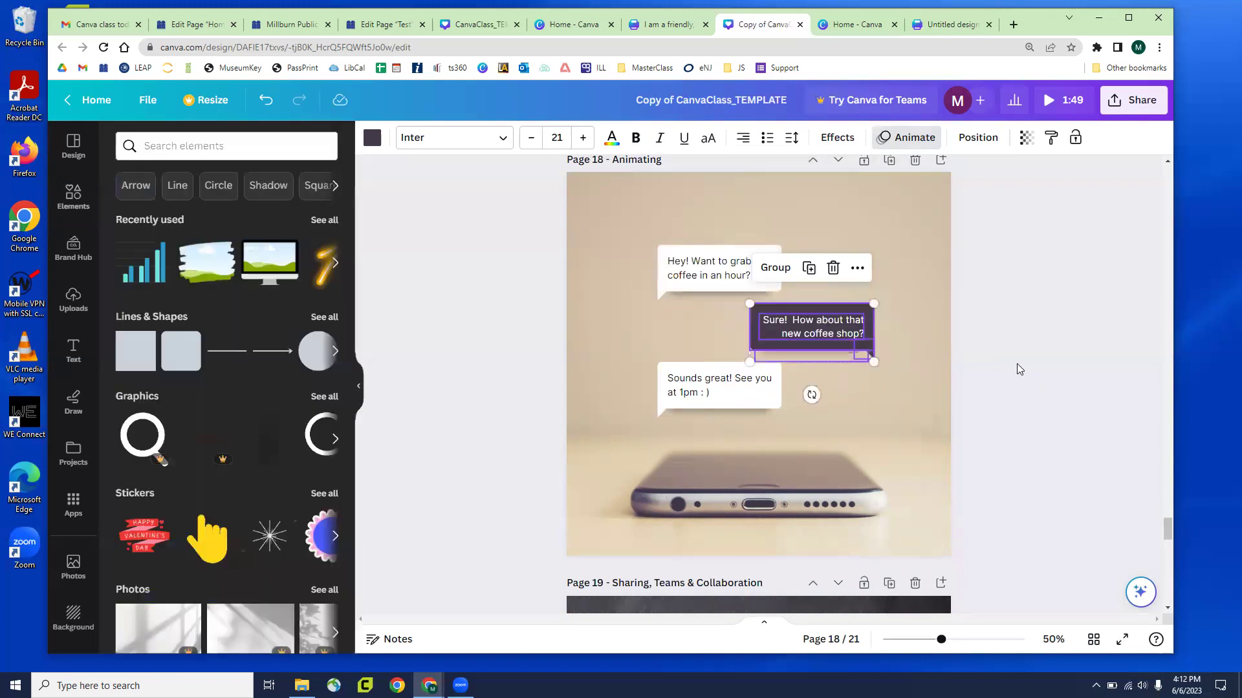
click(917, 322)
drag(853, 335, 920, 255)
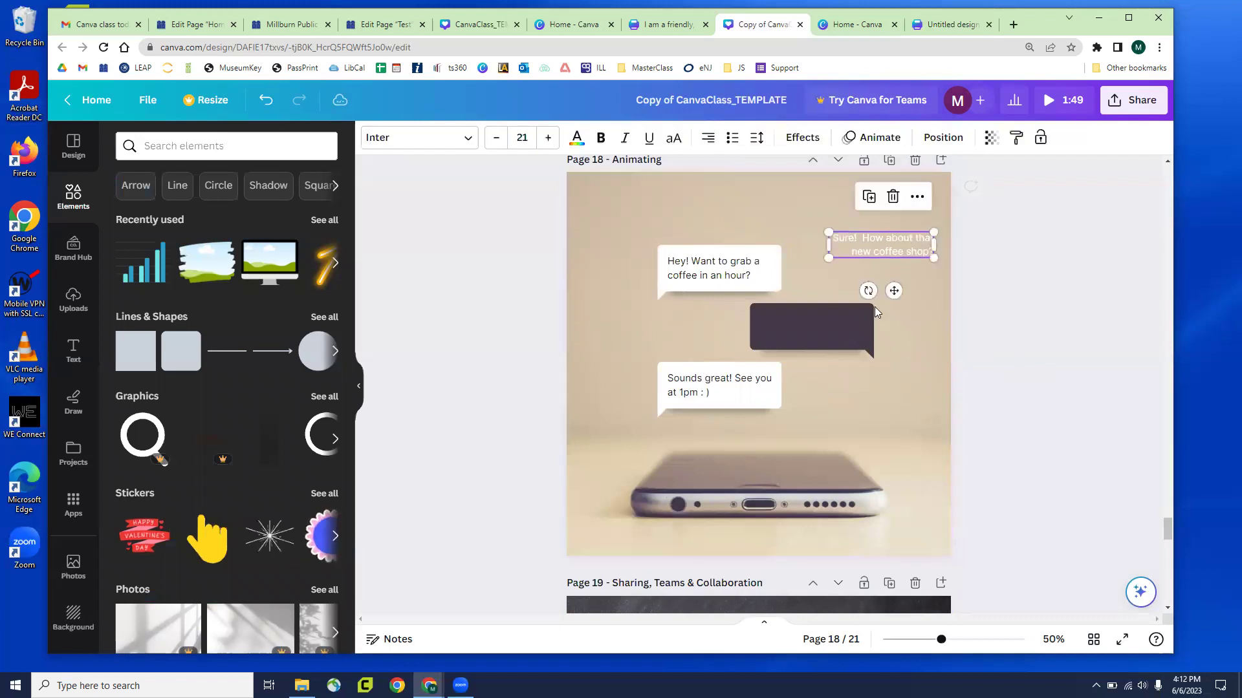
drag(870, 346, 912, 426)
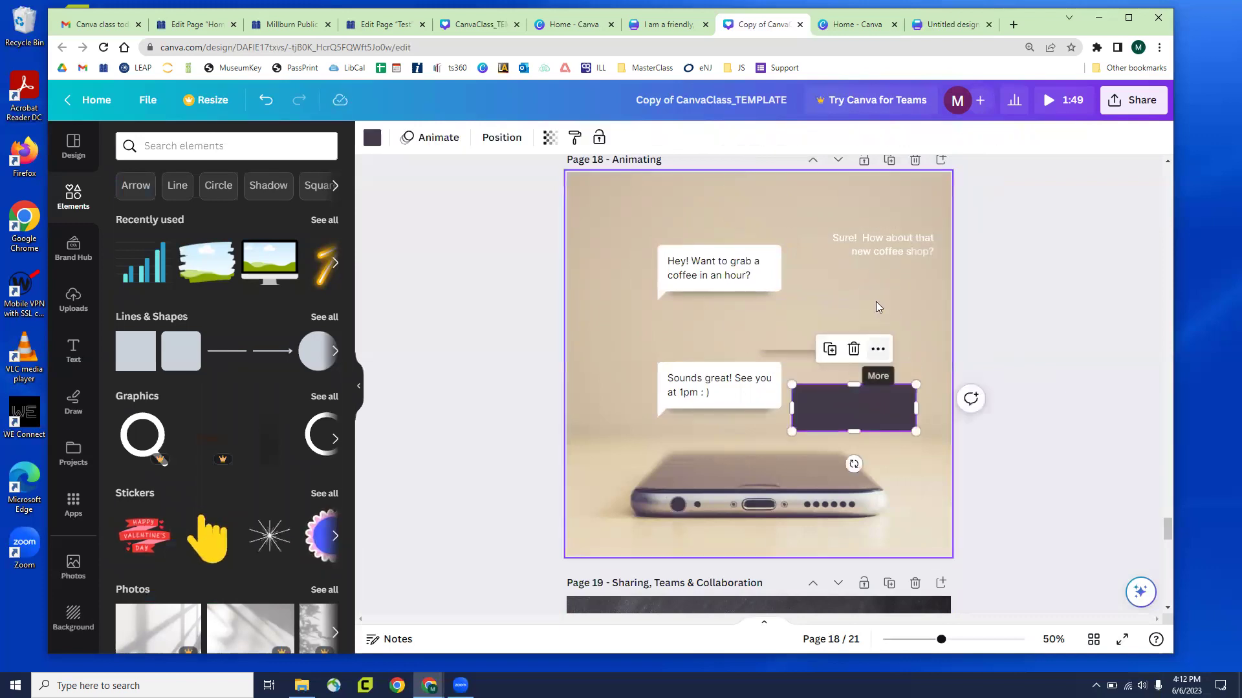
click(876, 351)
drag(876, 351, 919, 445)
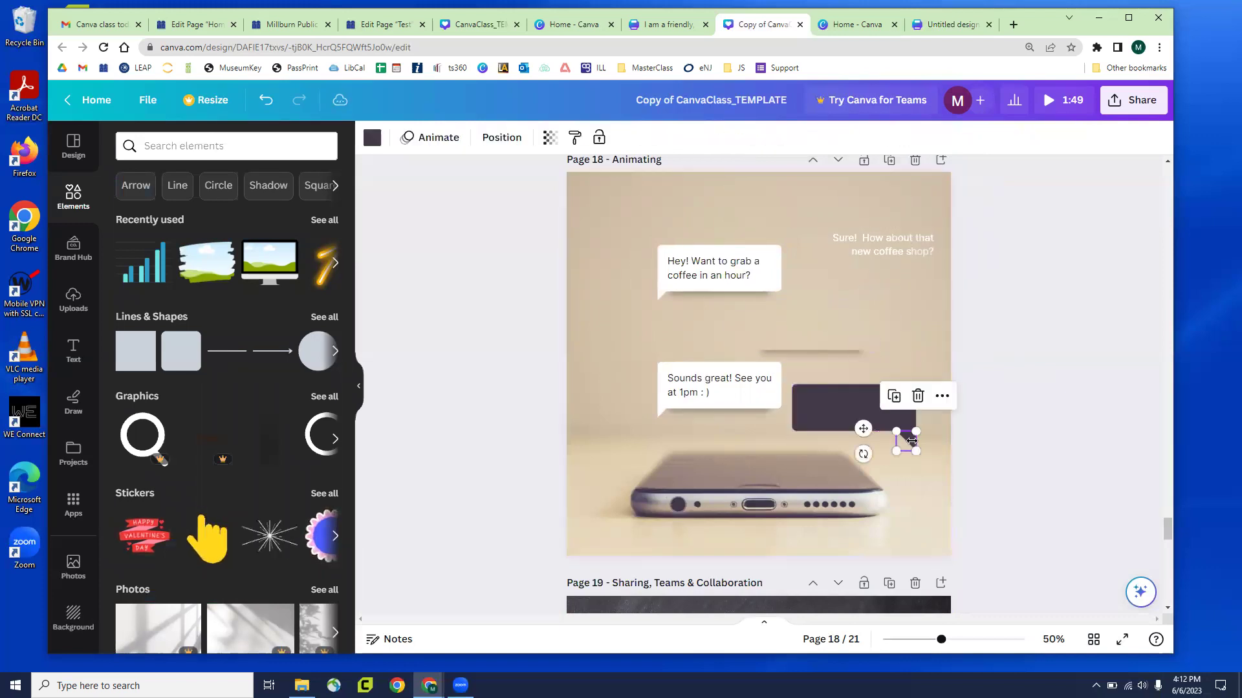
click(1012, 407)
drag(844, 360, 881, 463)
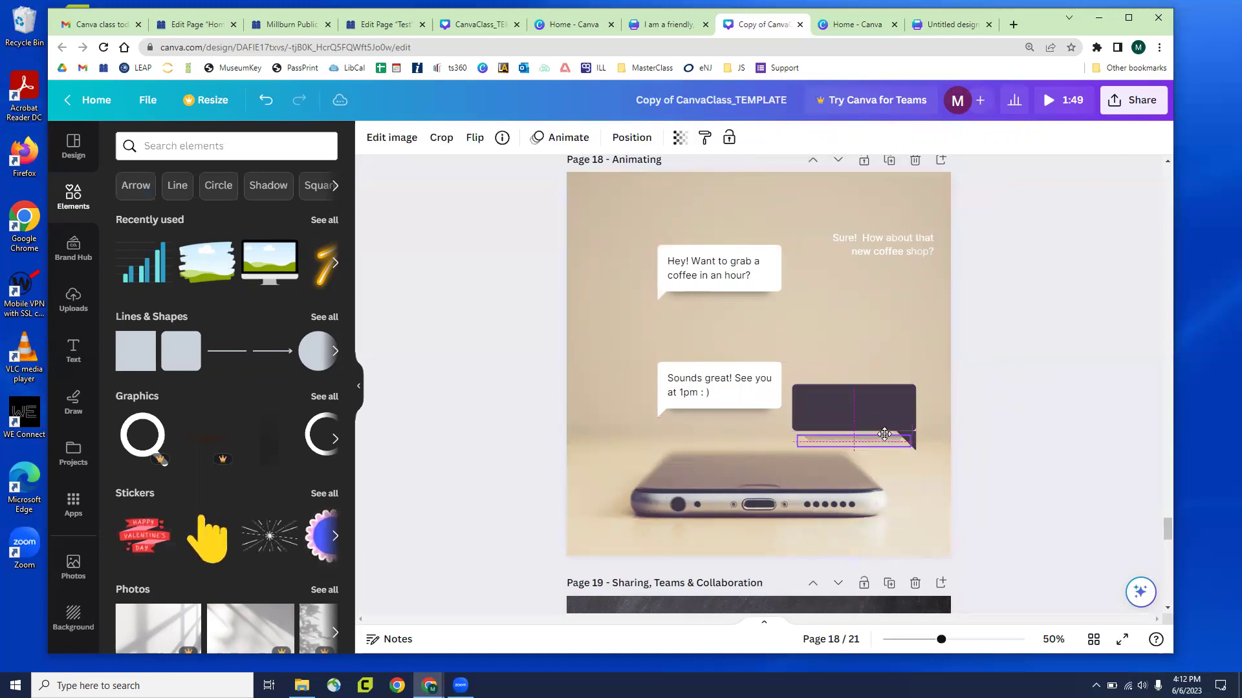
click(1044, 377)
key(ctrl+z)
key(ctrl+z)
key(ctrl+z)
key(ctrl+z)
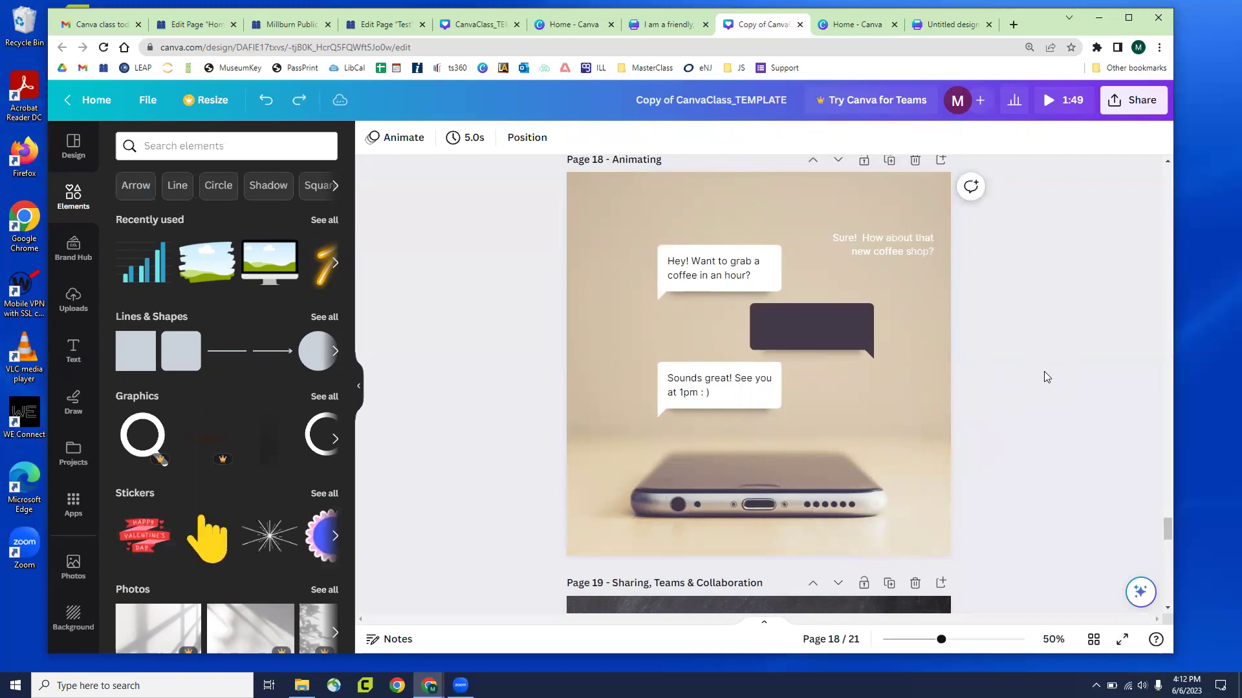
Select all parts of the dark 'Sure!' bubble and group them into one element
click(840, 359)
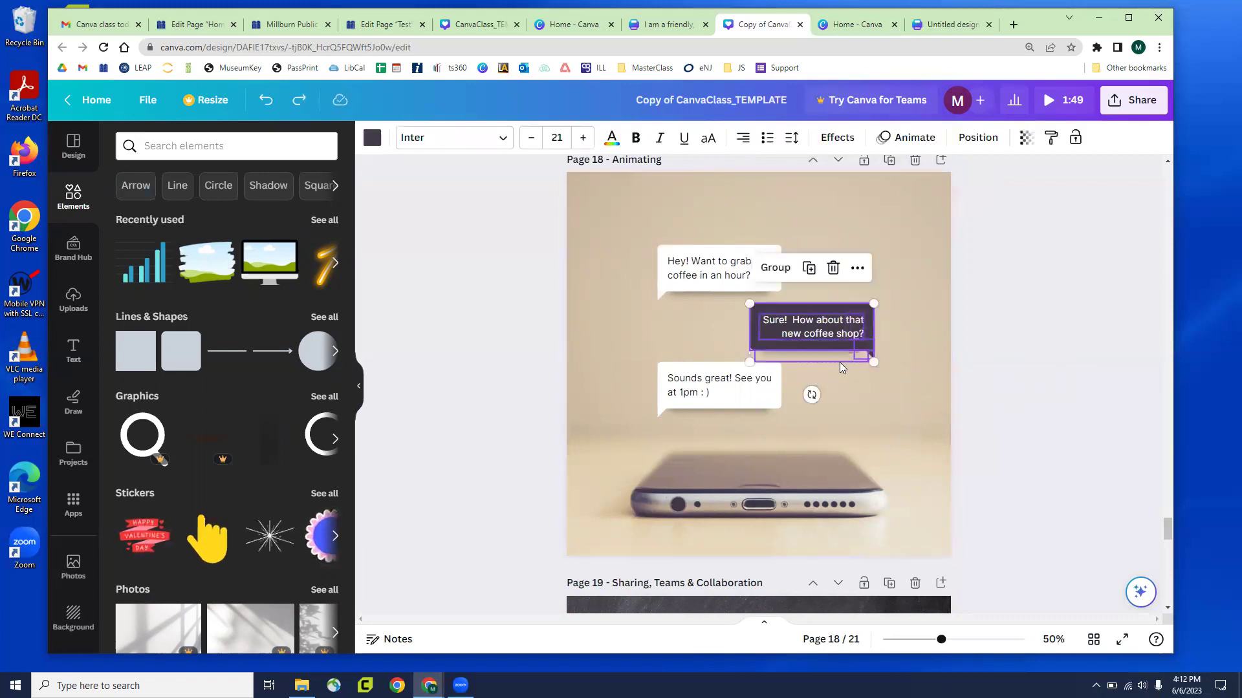
click(907, 137)
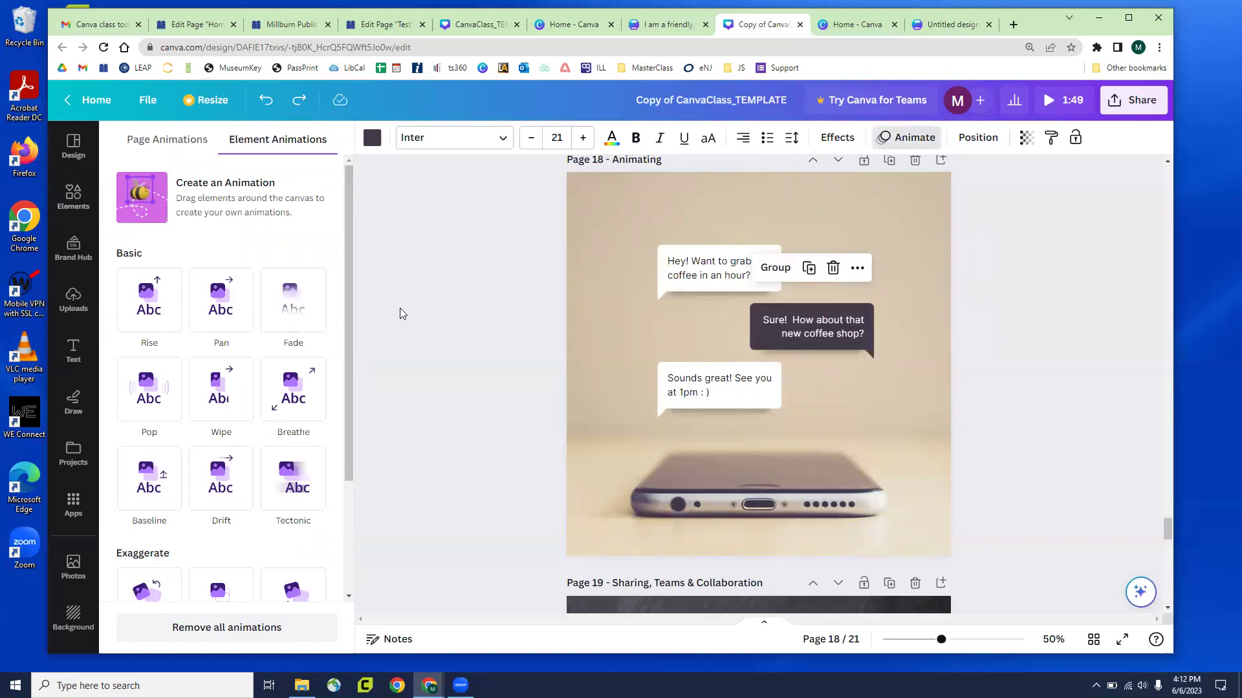
click(1020, 385)
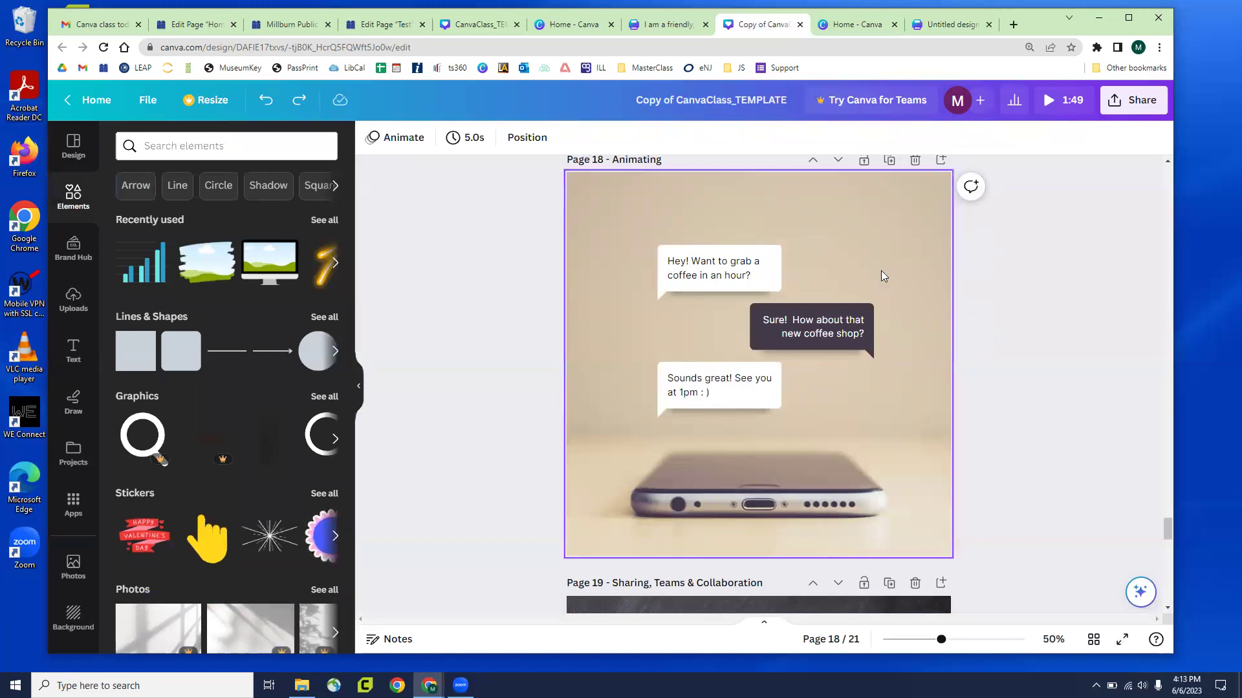
drag(841, 272, 892, 362)
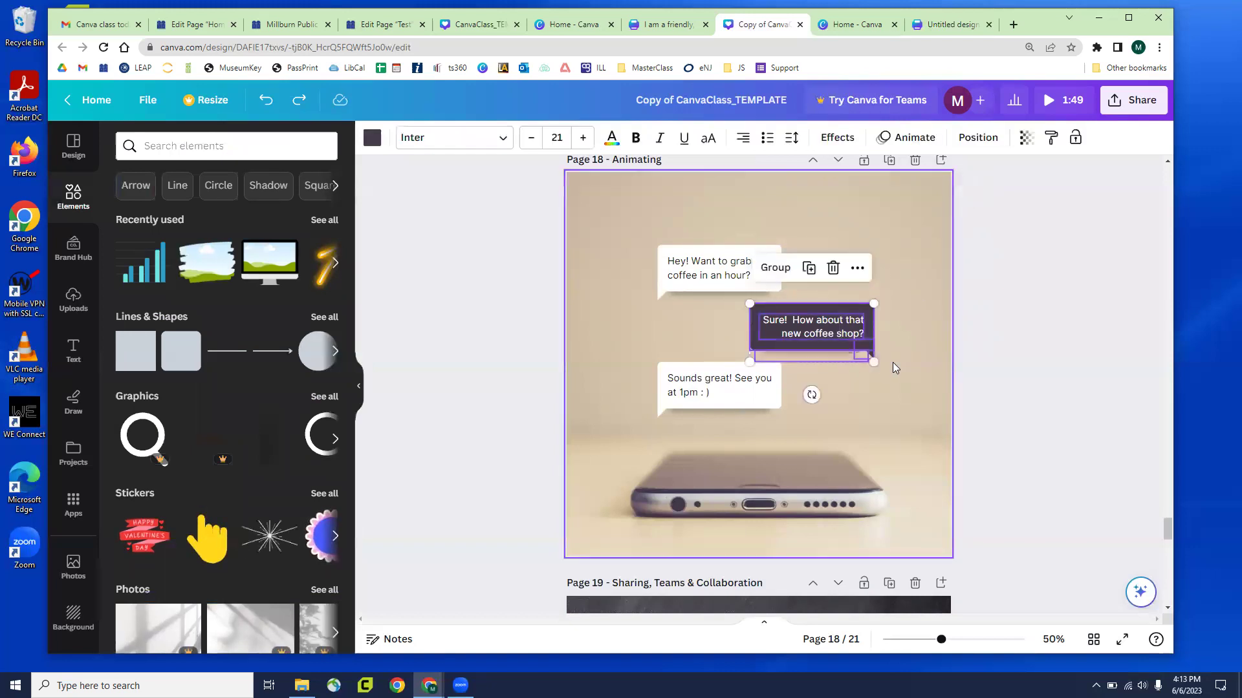
click(790, 272)
click(905, 314)
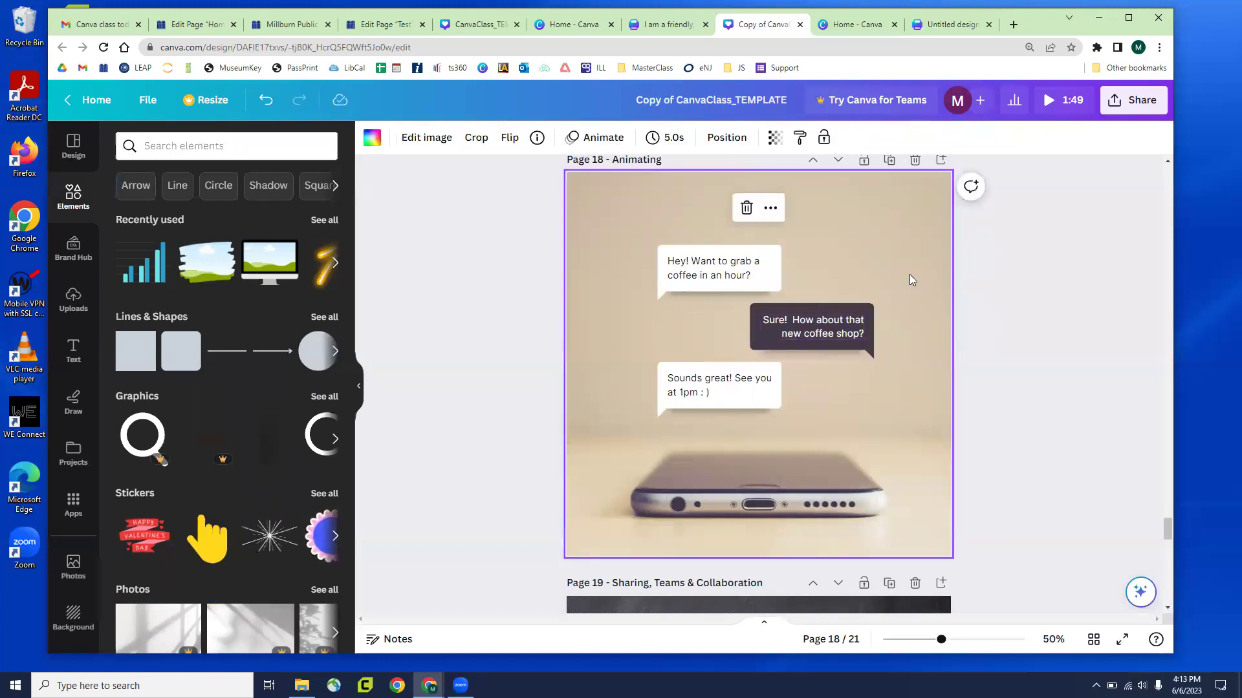
Apply the Pan animation to the grouped 'Sure! How about that new coffee shop?' bubble
click(853, 354)
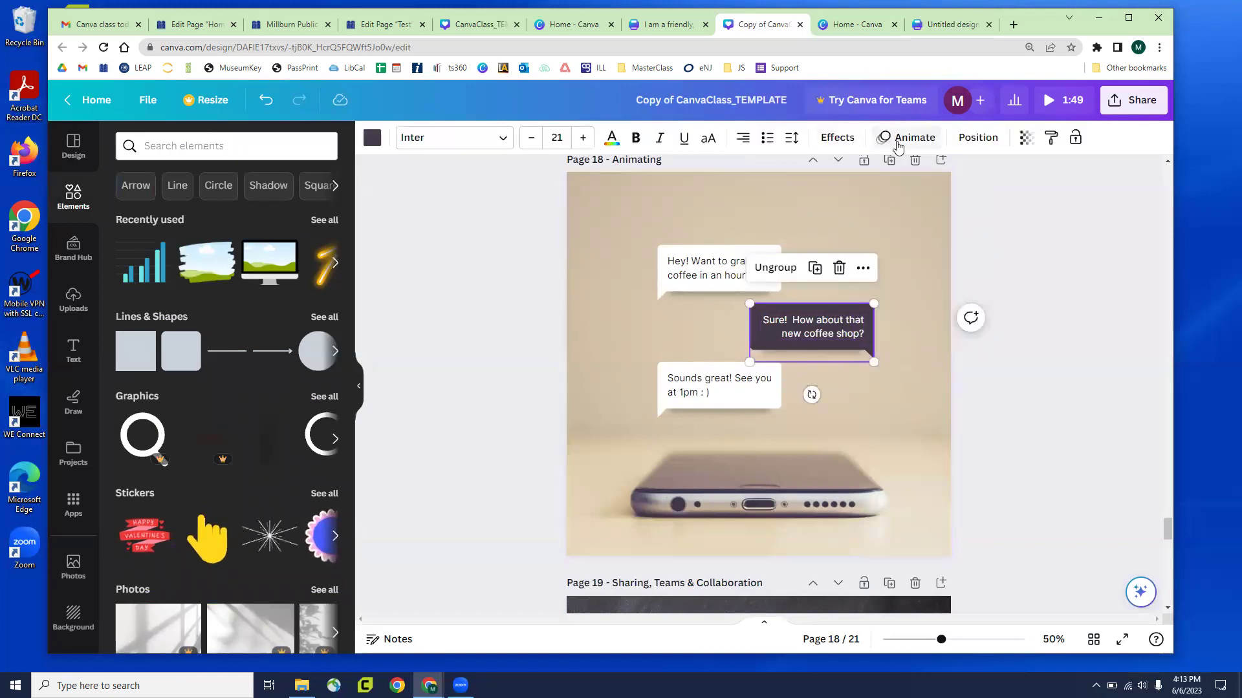
click(907, 137)
click(222, 315)
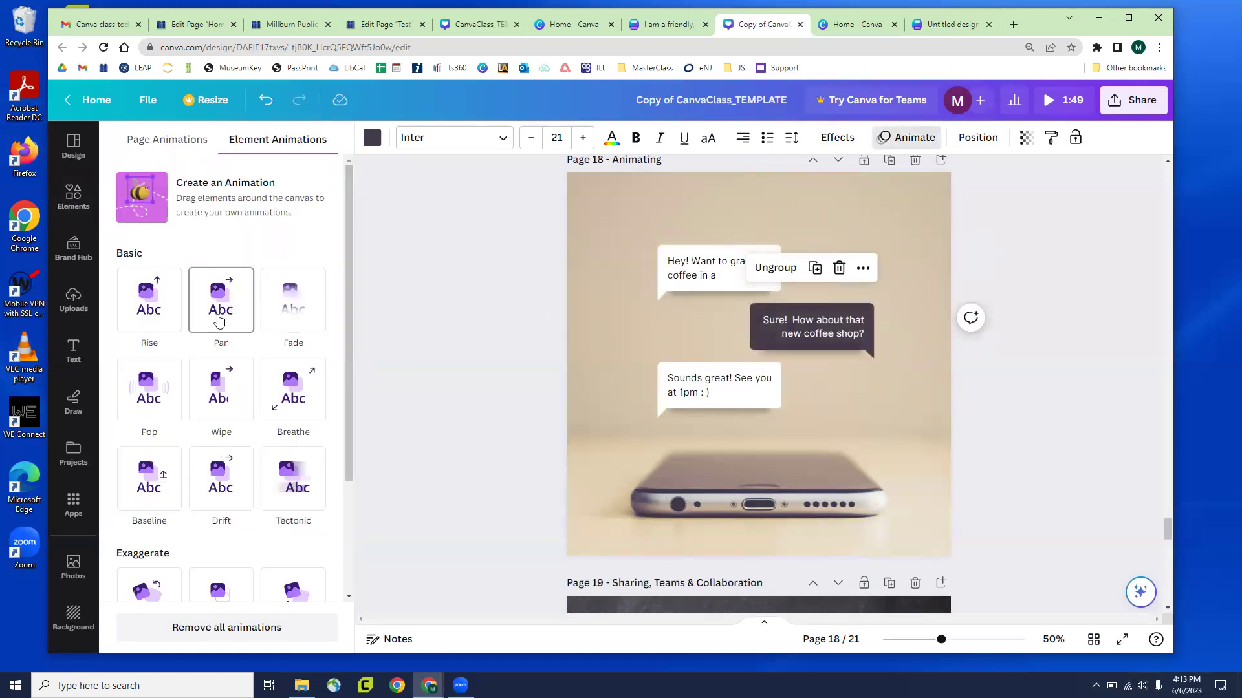
click(219, 323)
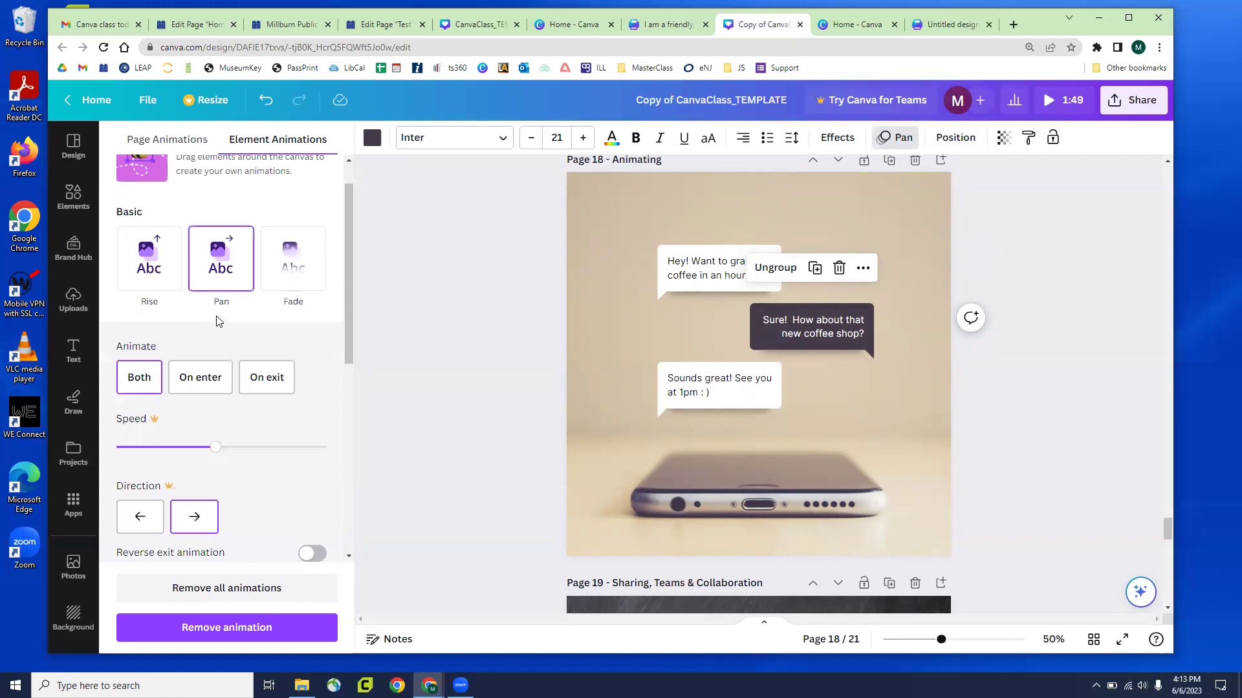
click(409, 321)
Give the bubble's 'Sure! How about that new coffee shop?' text the Typewriter animation
click(812, 345)
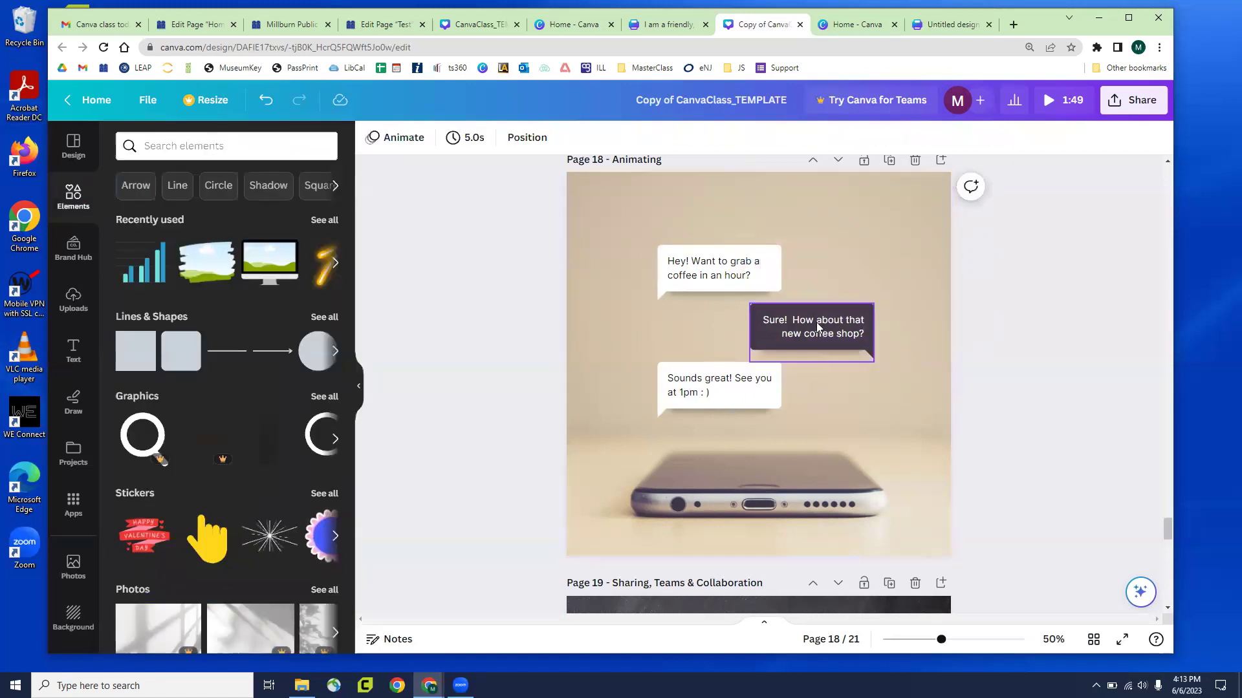
click(873, 137)
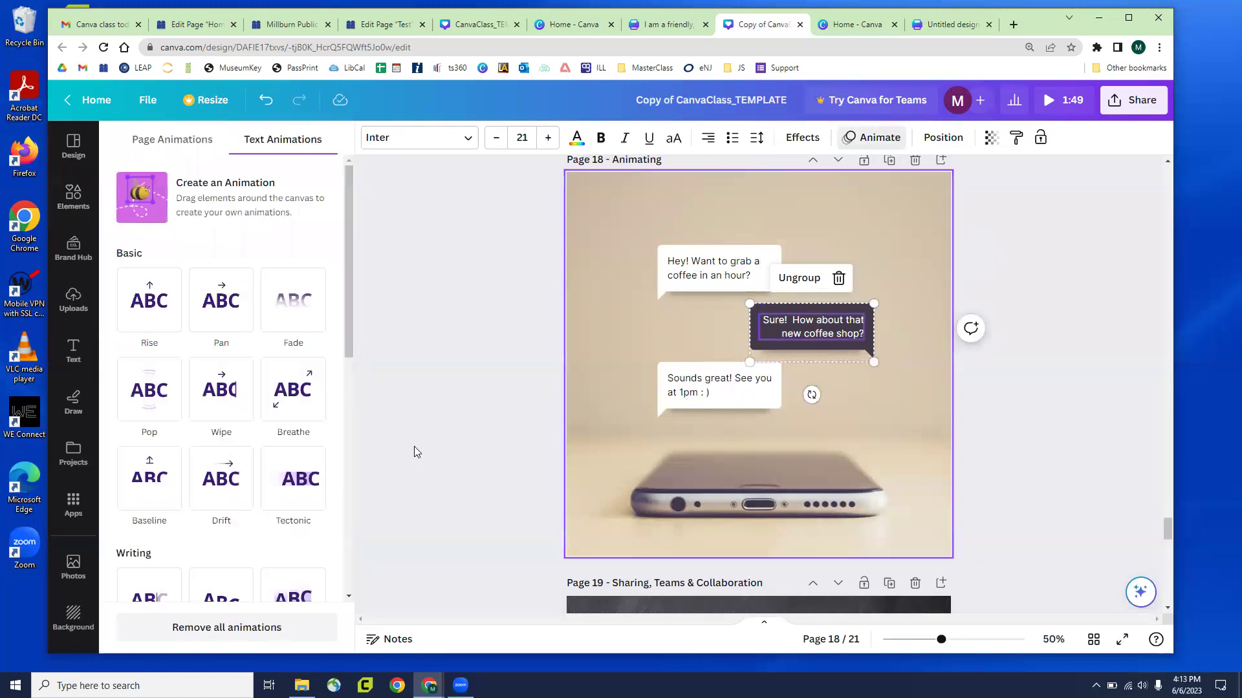
scroll(252, 429, down, 4)
click(157, 363)
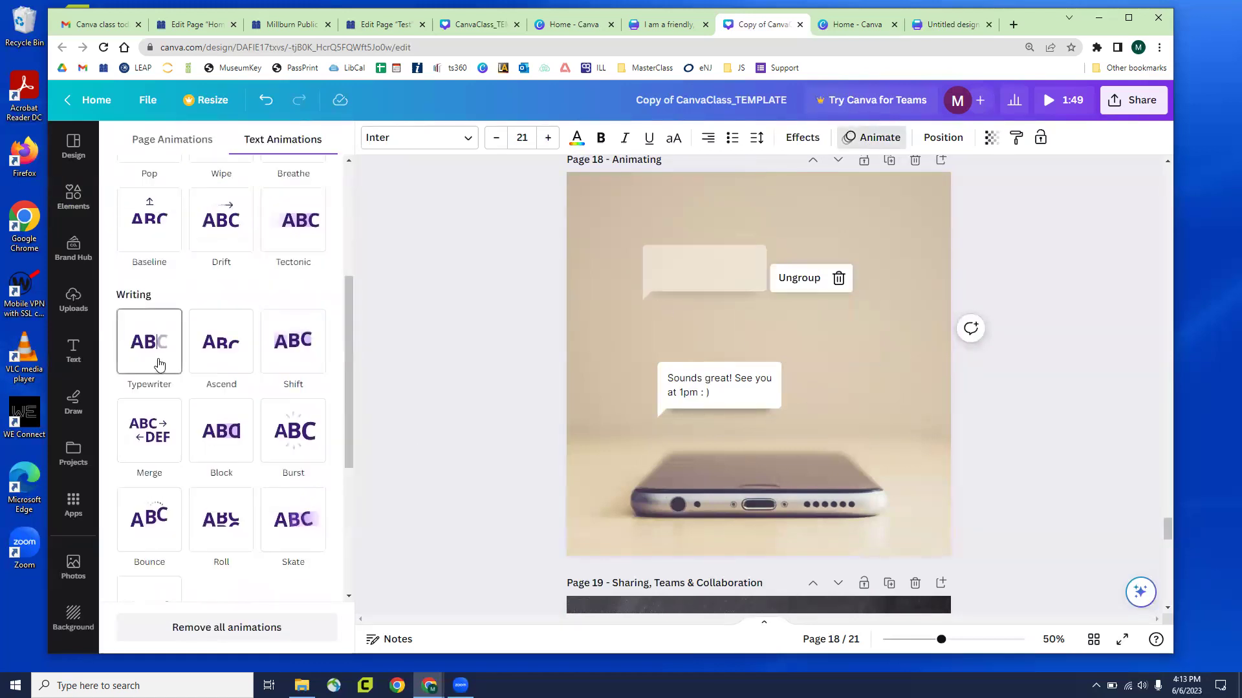
click(156, 362)
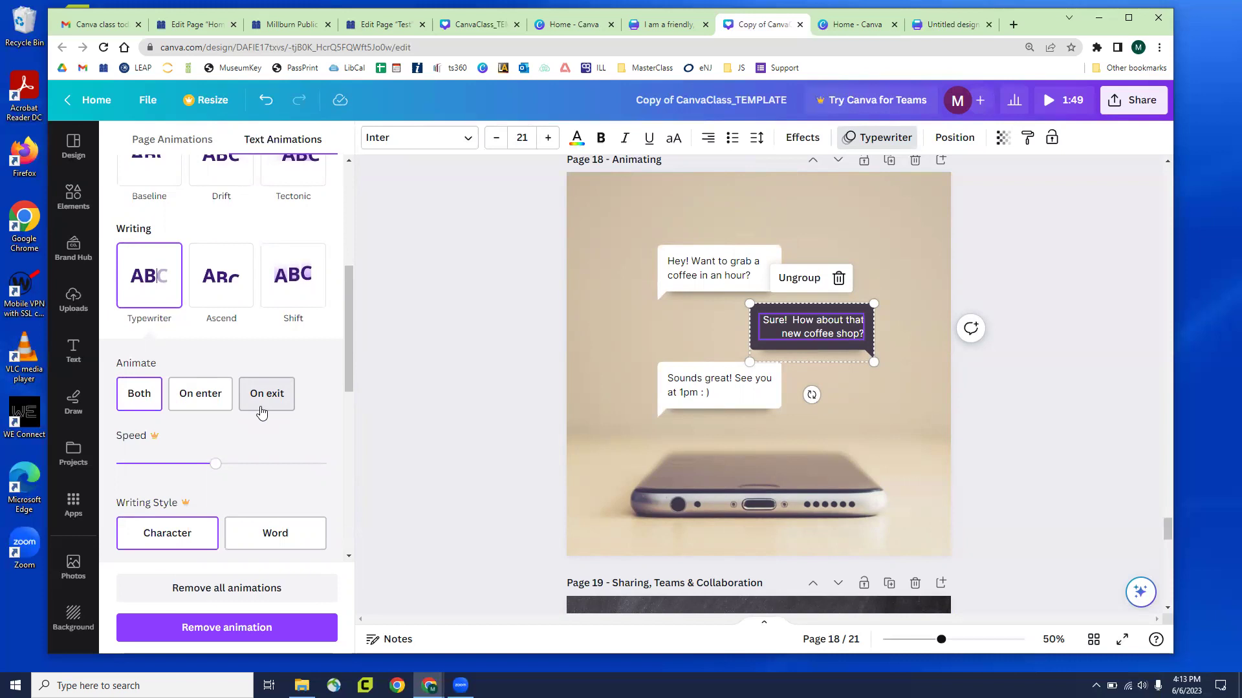
key(Escape)
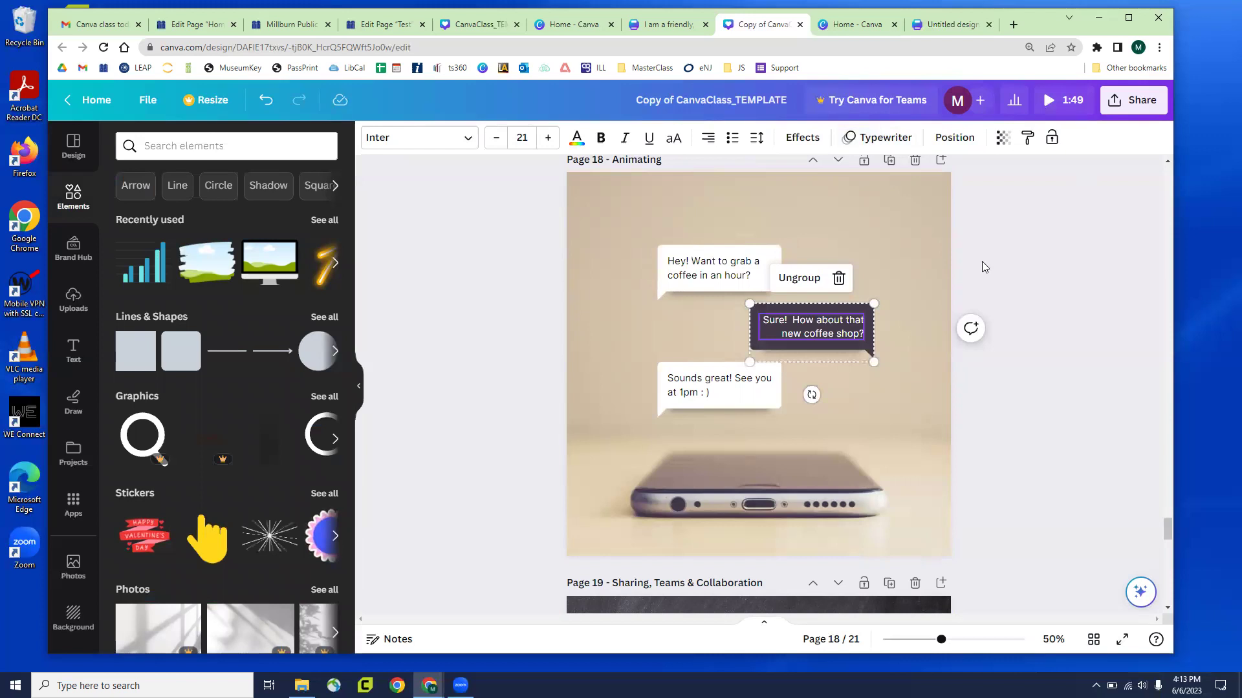
Start sharing the design with a person by name, then clear the entry and close sharing
scroll(935, 270, down, 6)
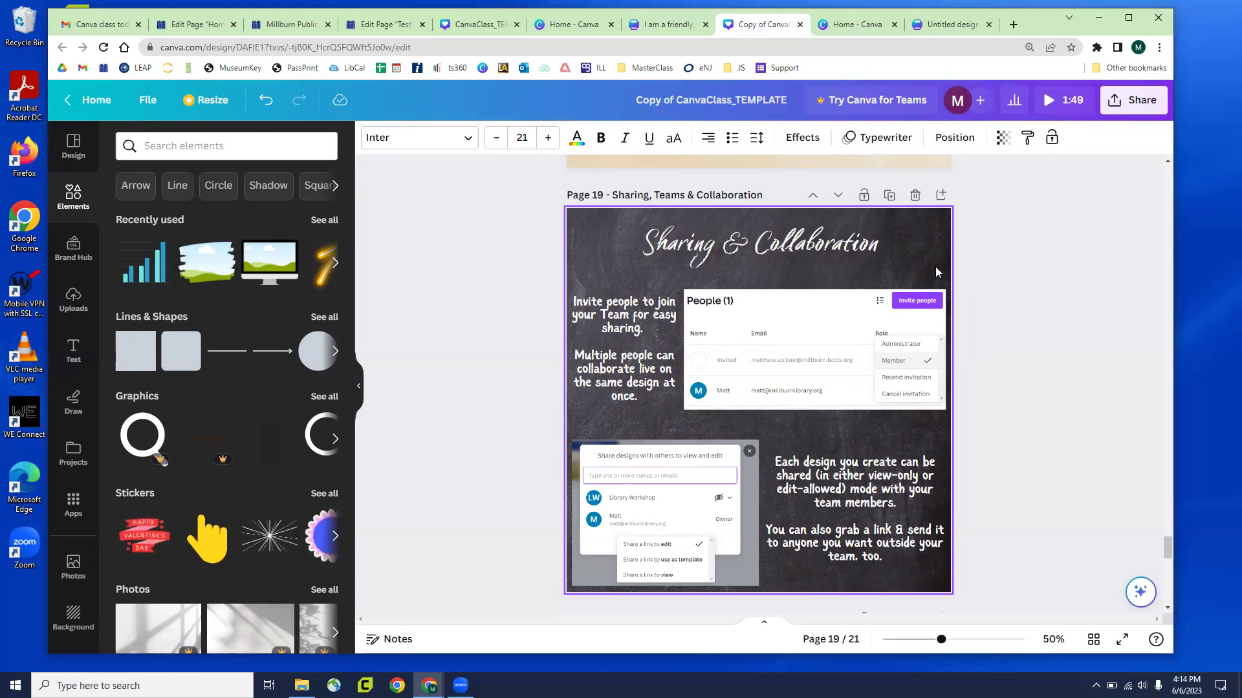
click(1143, 101)
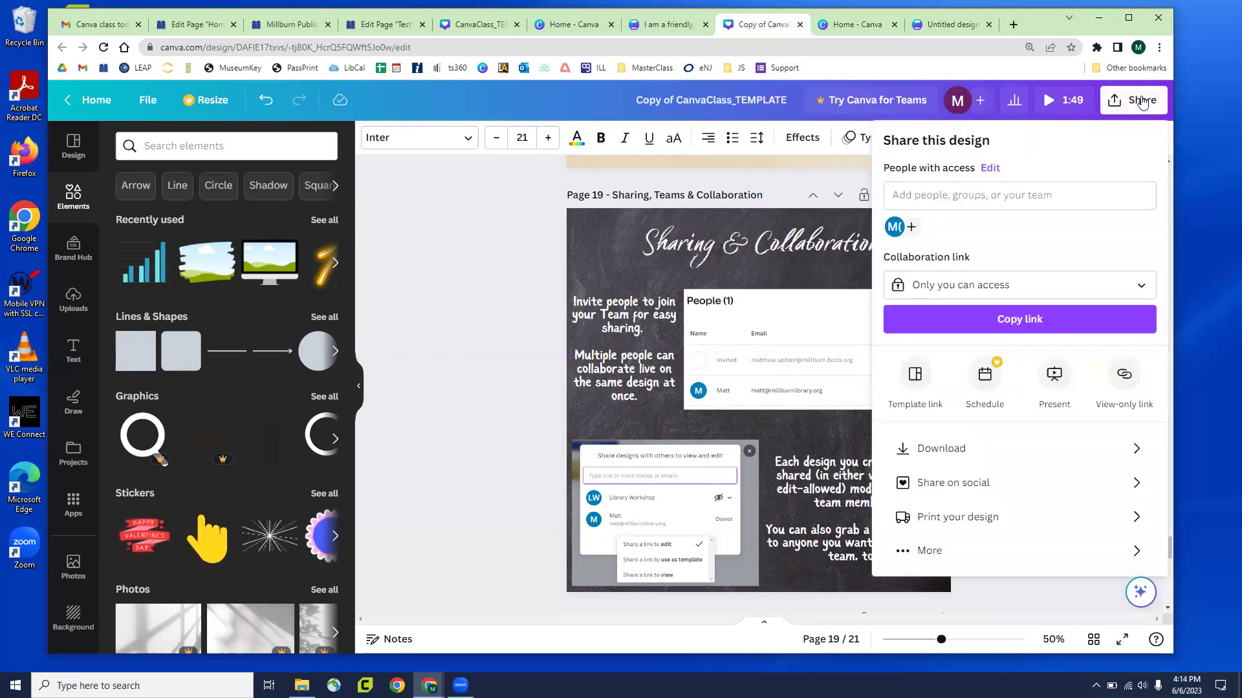
click(983, 195)
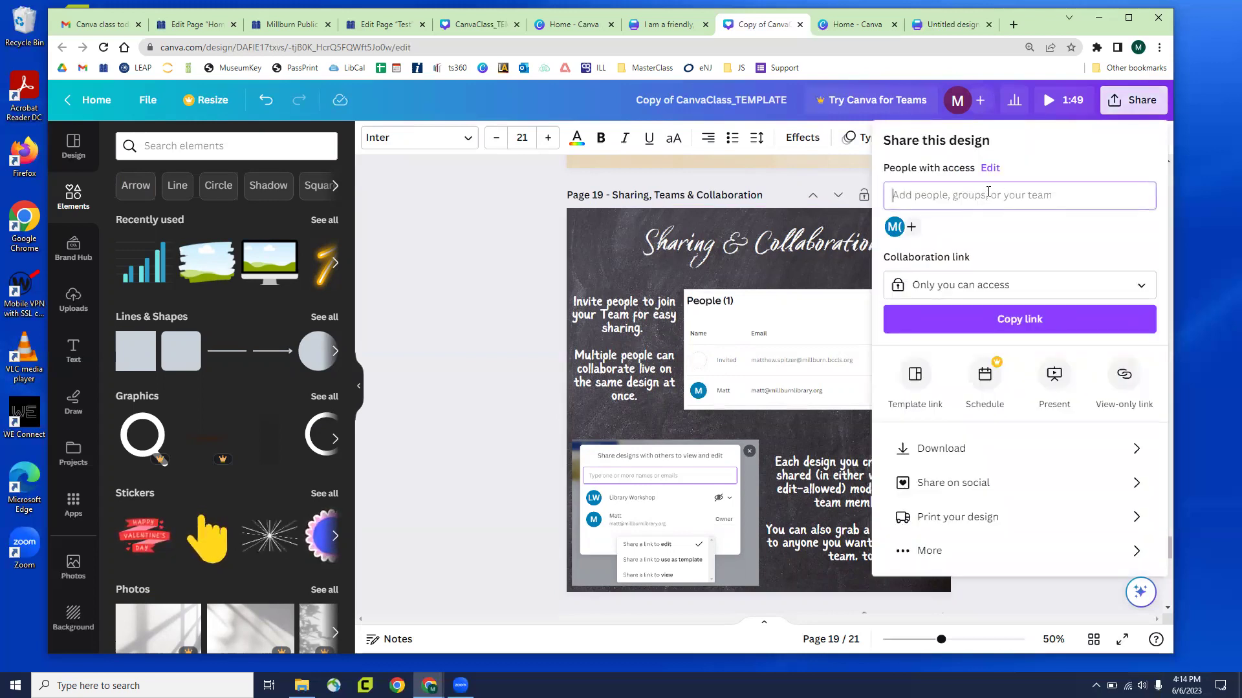
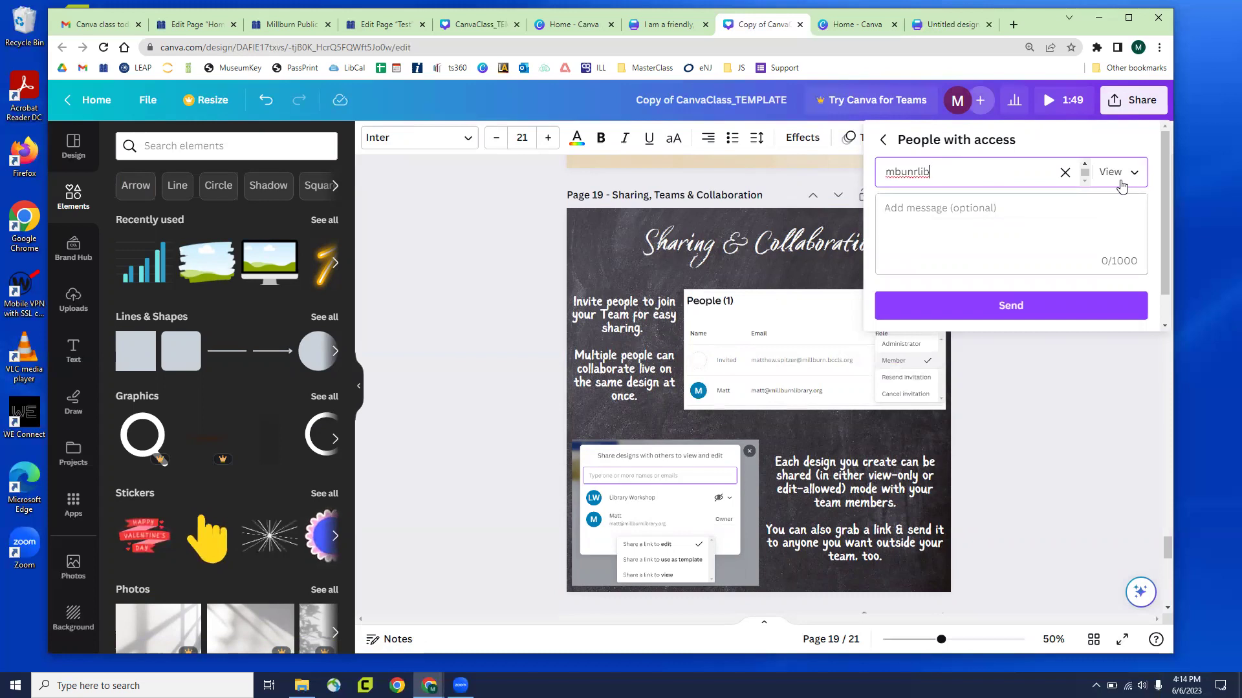
key(BackSpace)
key(BackSpace)
key(BackSpace)
key(BackSpace)
key(BackSpace)
key(BackSpace)
key(BackSpace)
key(BackSpace)
click(1072, 452)
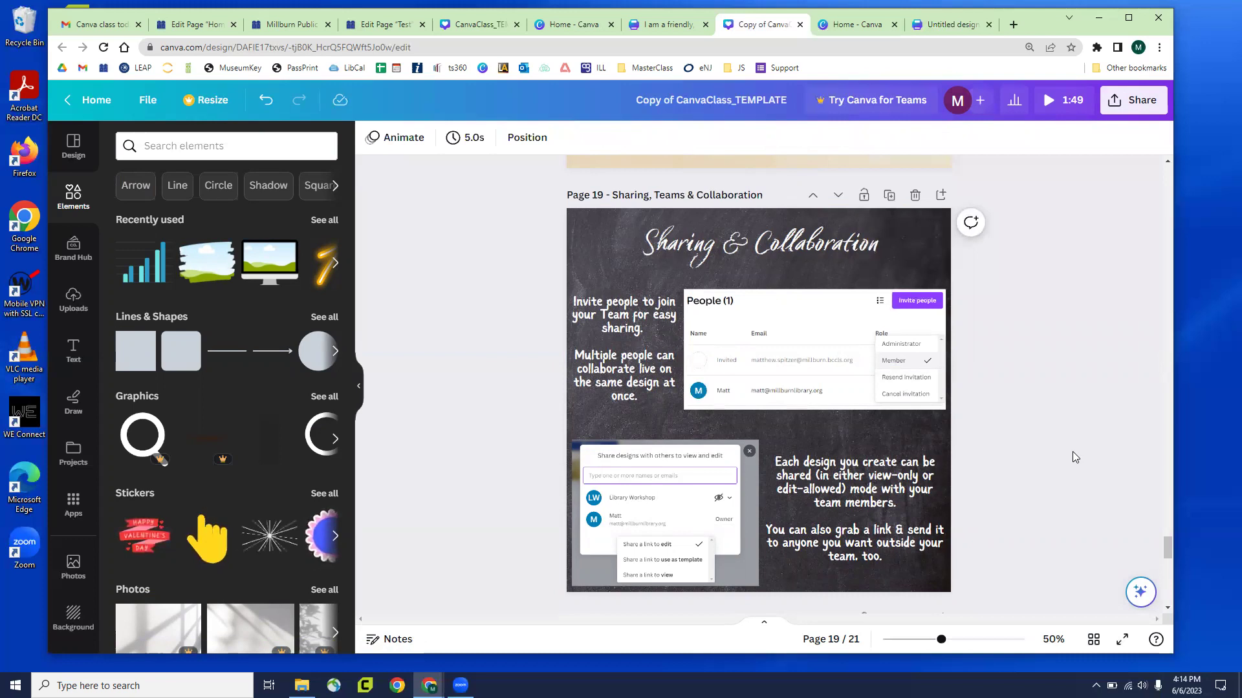
Scroll down to Page 20, Free Pro Account Offers
scroll(816, 362, down, 4)
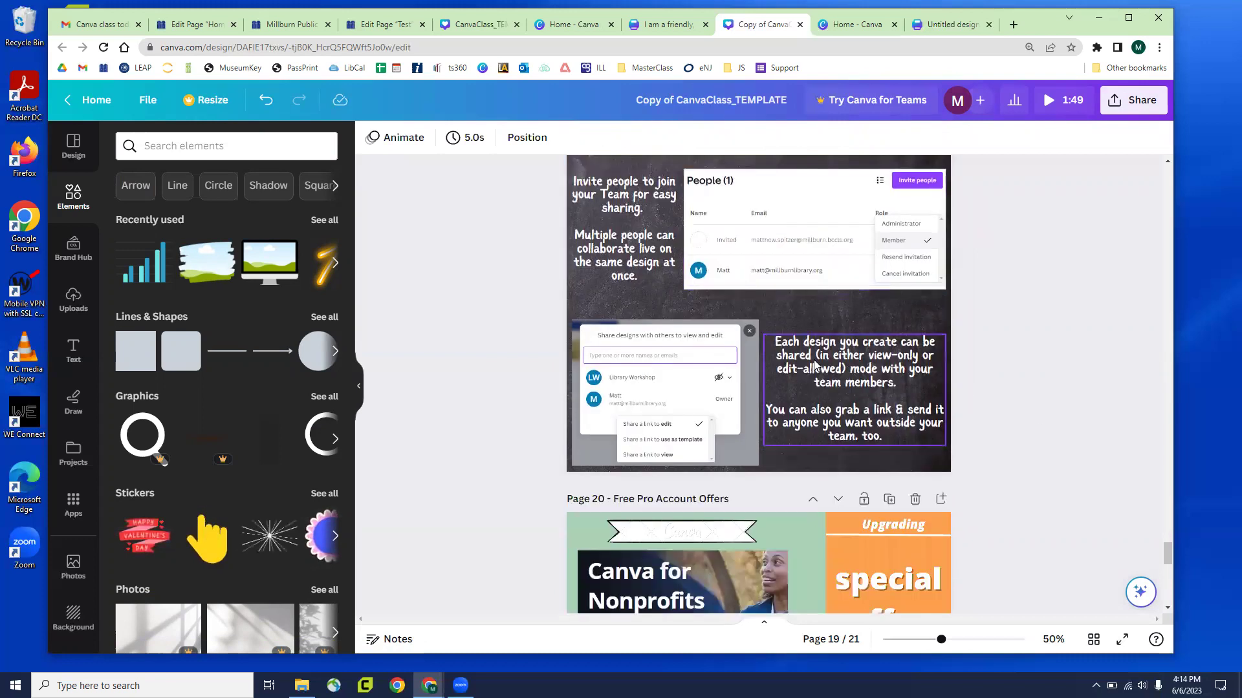
scroll(806, 360, down, 4)
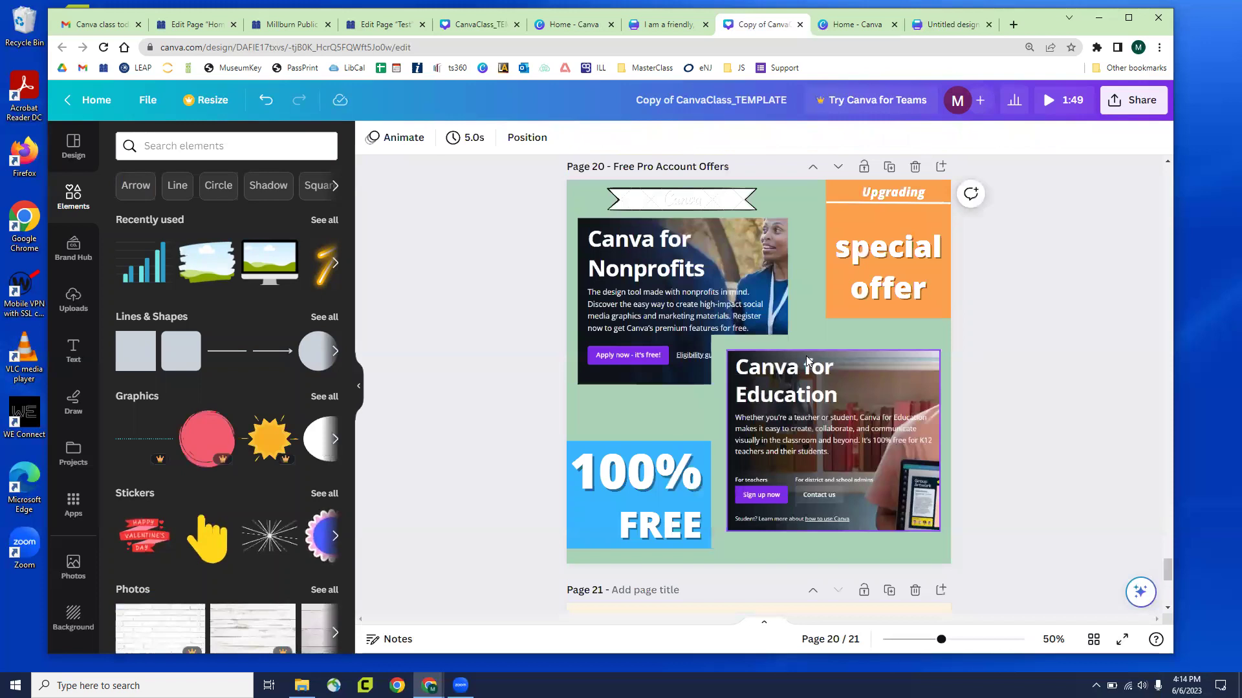
scroll(806, 354, down, 2)
scroll(806, 354, up, 3)
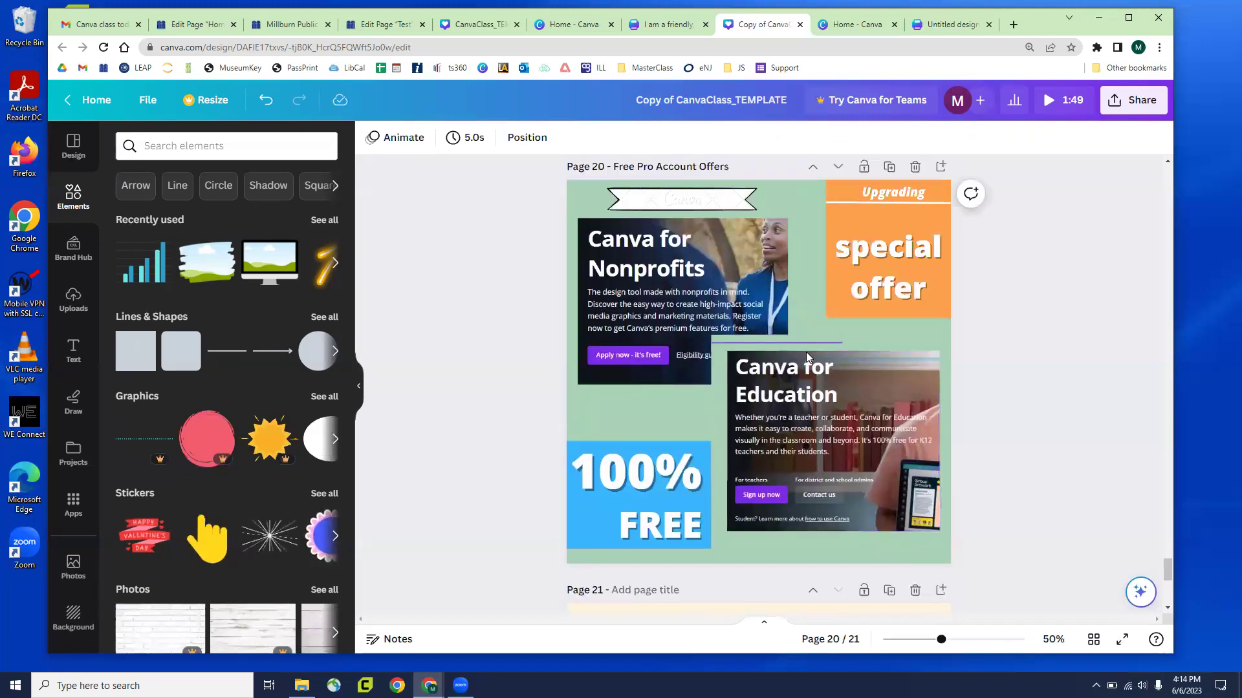
Open the Share panel's download settings and keep the file type as MP4 Video
click(1130, 108)
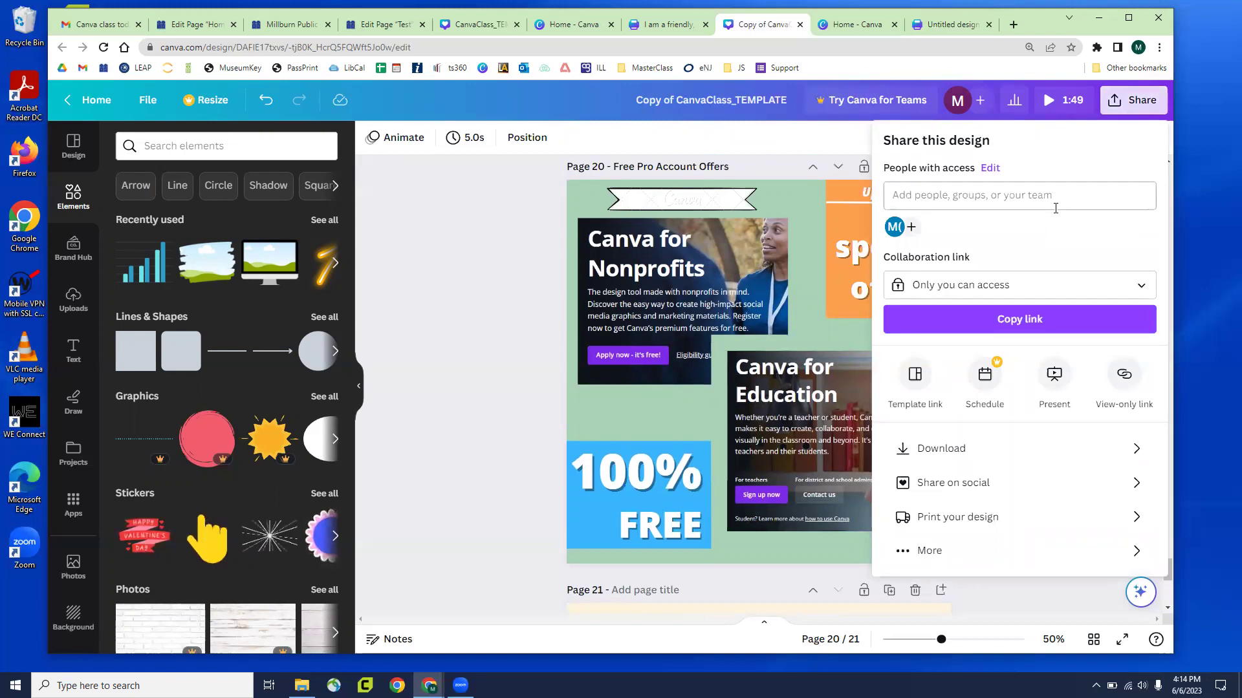
click(958, 452)
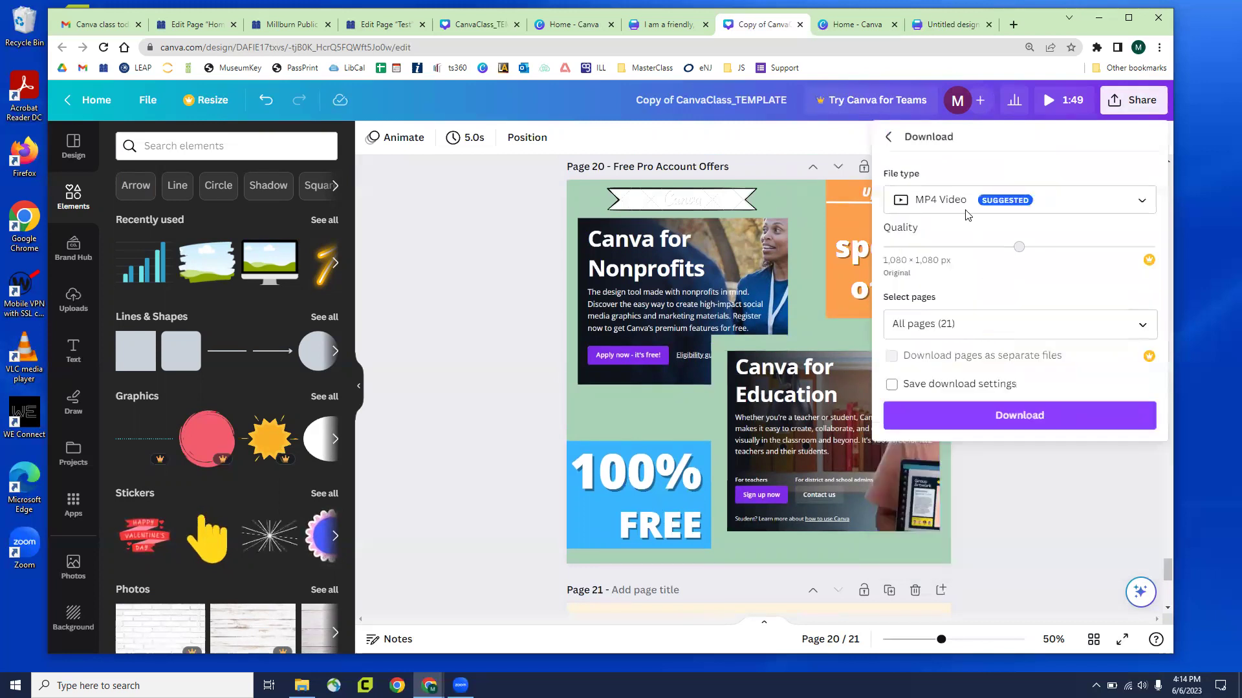
click(951, 201)
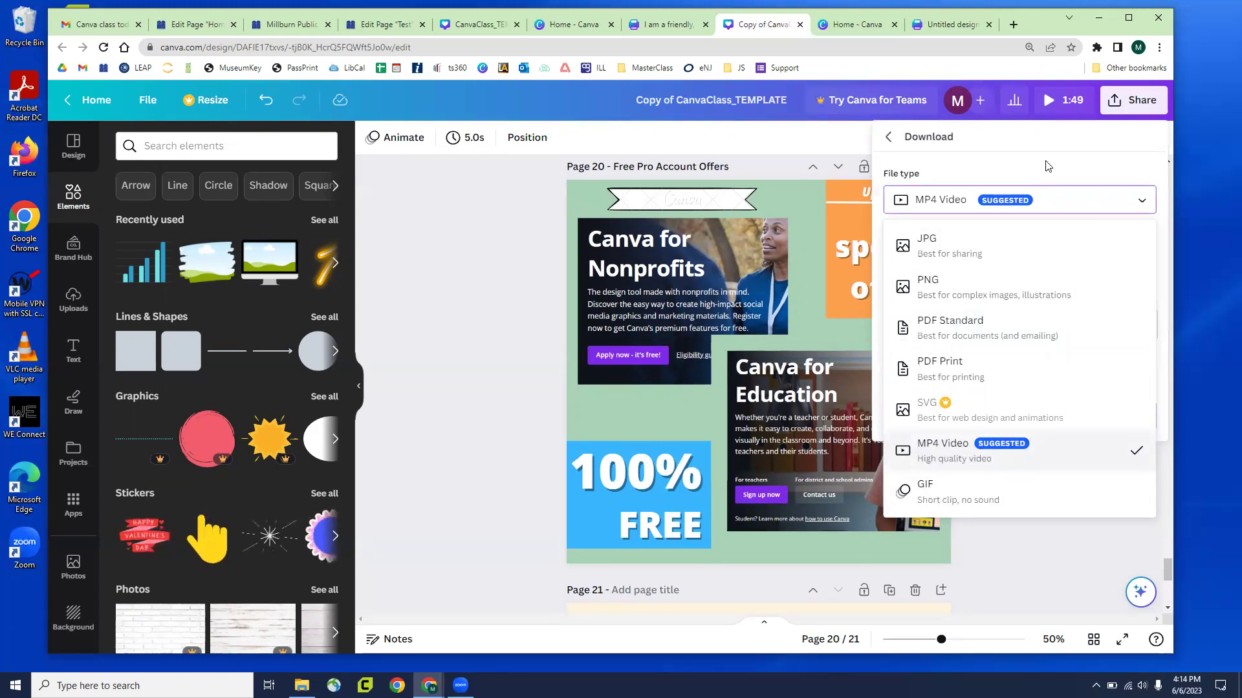
key(Escape)
Limit the download to Pages 1–2, dismiss the upgrade offer, and return to sharing options
click(961, 323)
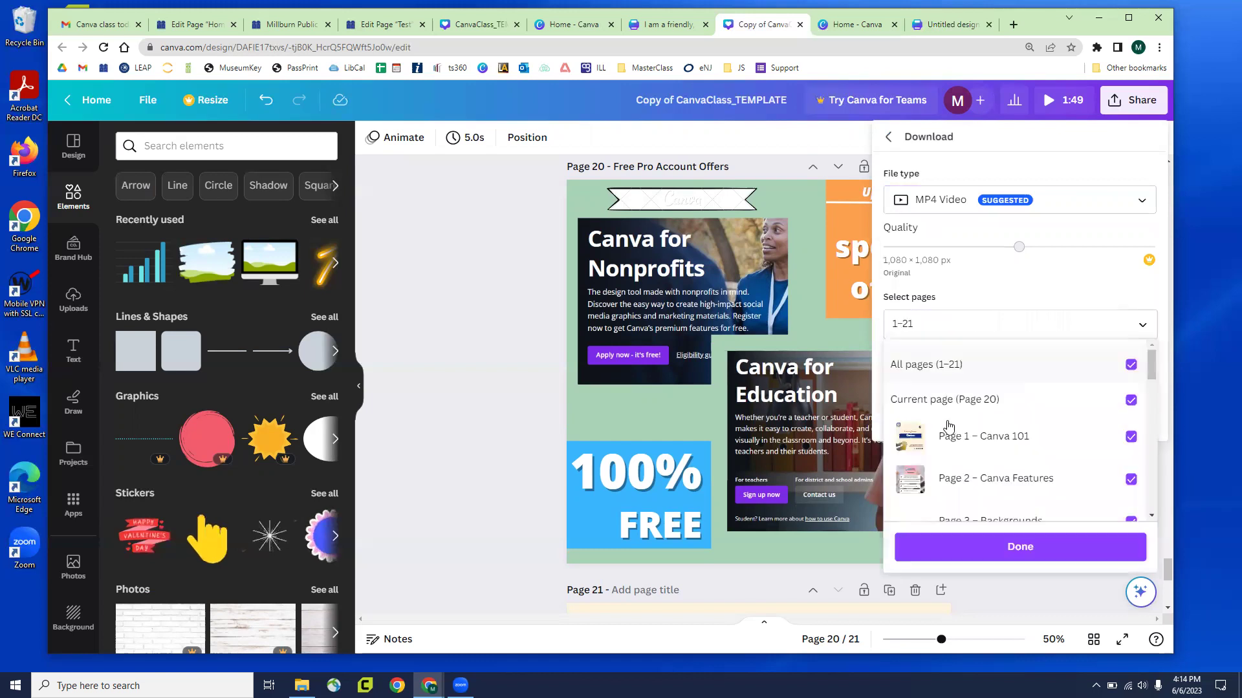
scroll(957, 421, down, 4)
scroll(950, 427, down, 10)
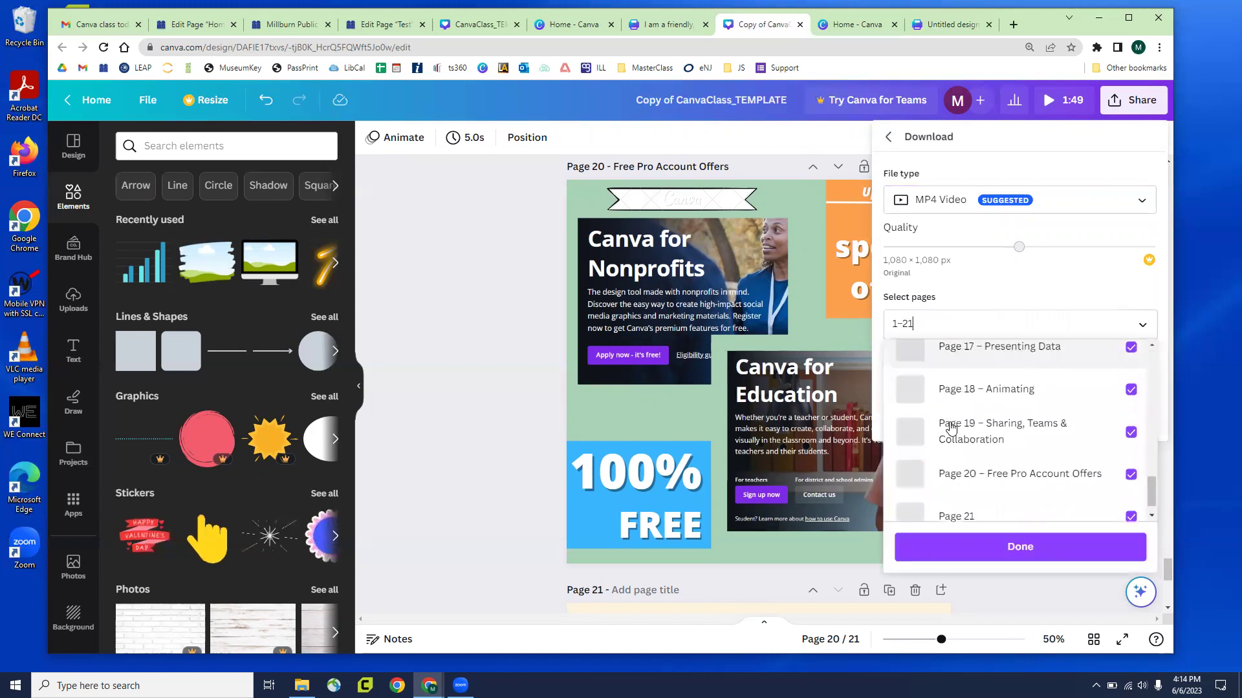
scroll(949, 427, down, 1)
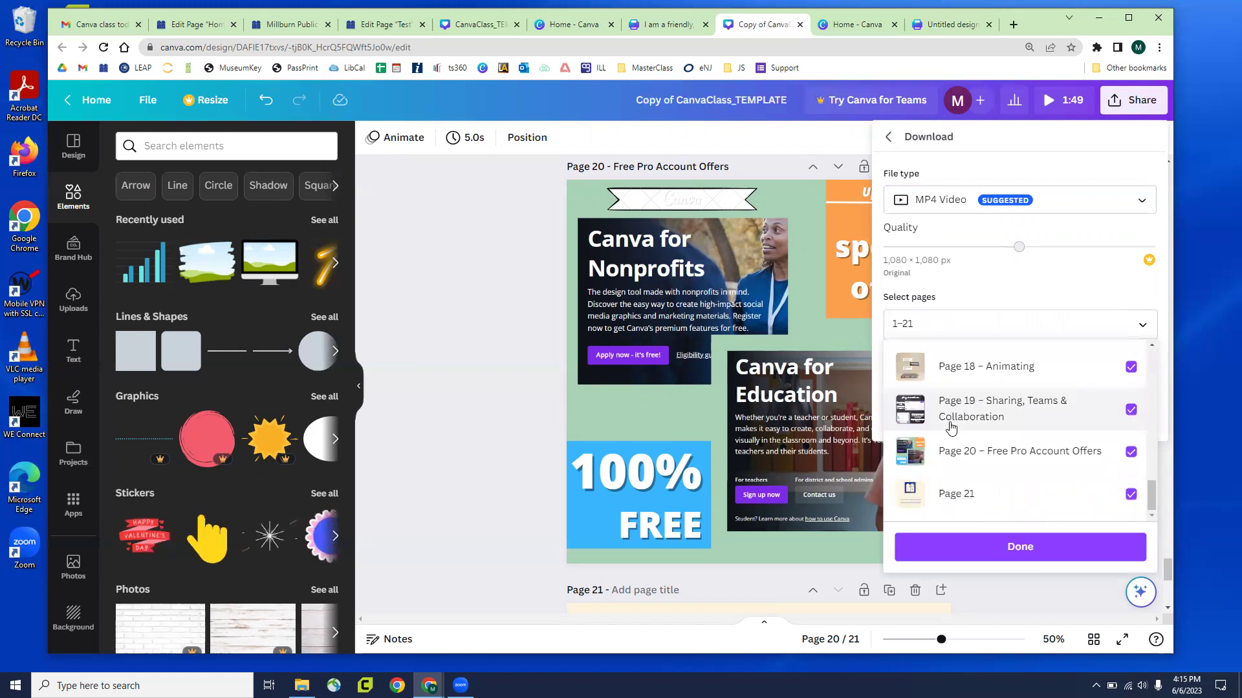
scroll(1123, 408, up, 1)
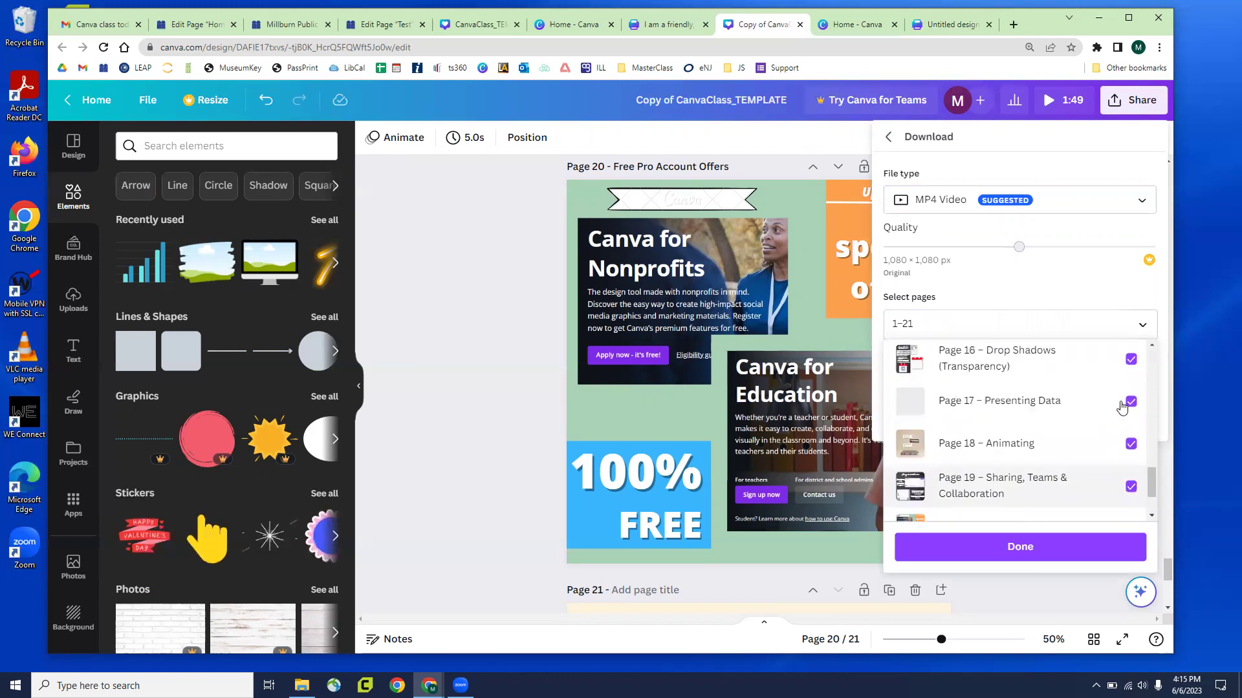
scroll(1127, 391, up, 8)
click(1130, 366)
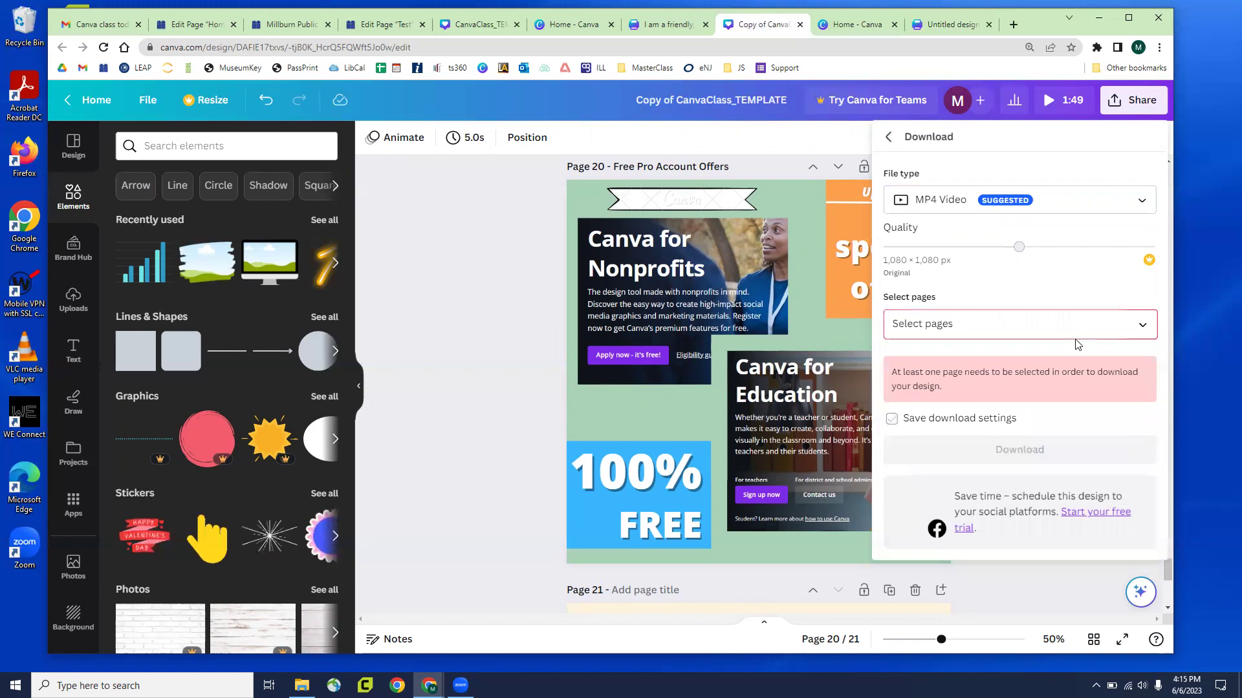
click(1125, 438)
click(1129, 437)
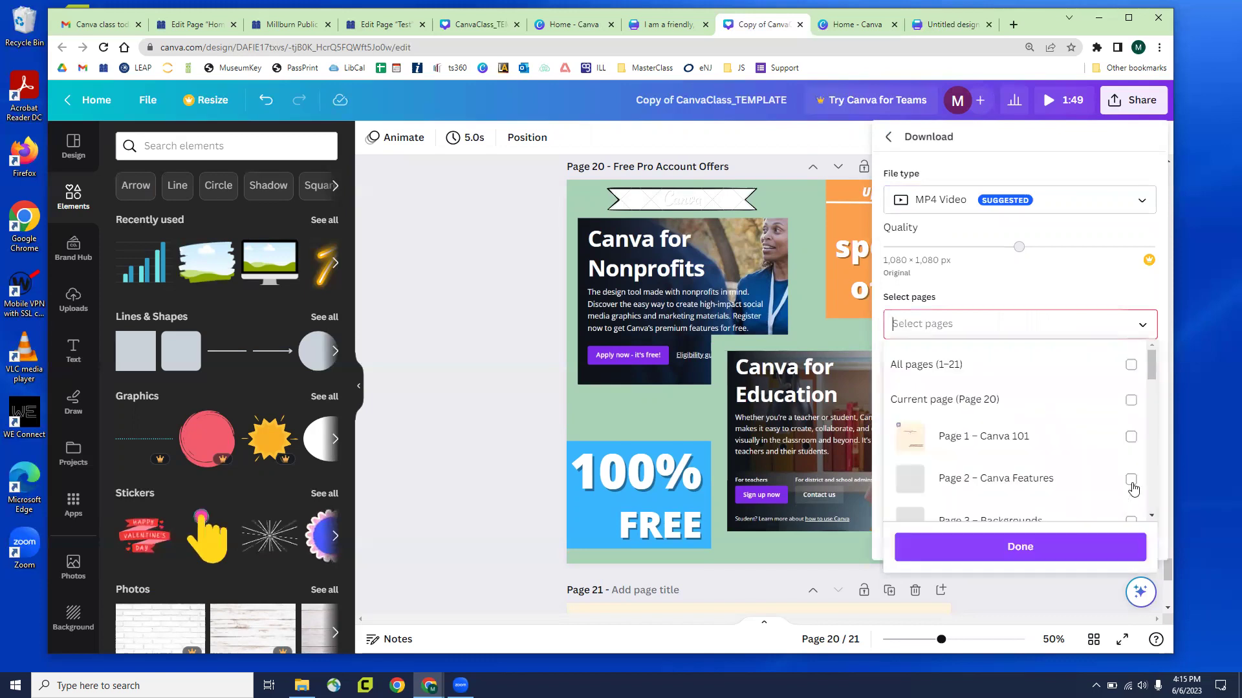
click(1131, 480)
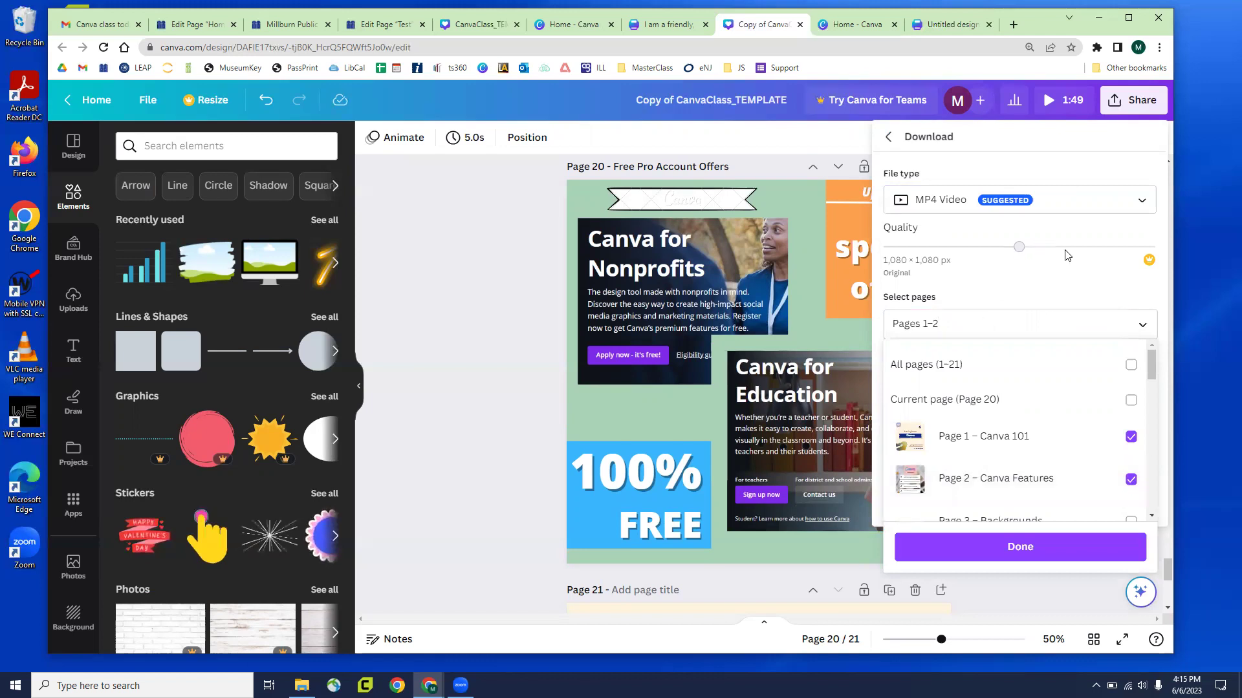
click(912, 252)
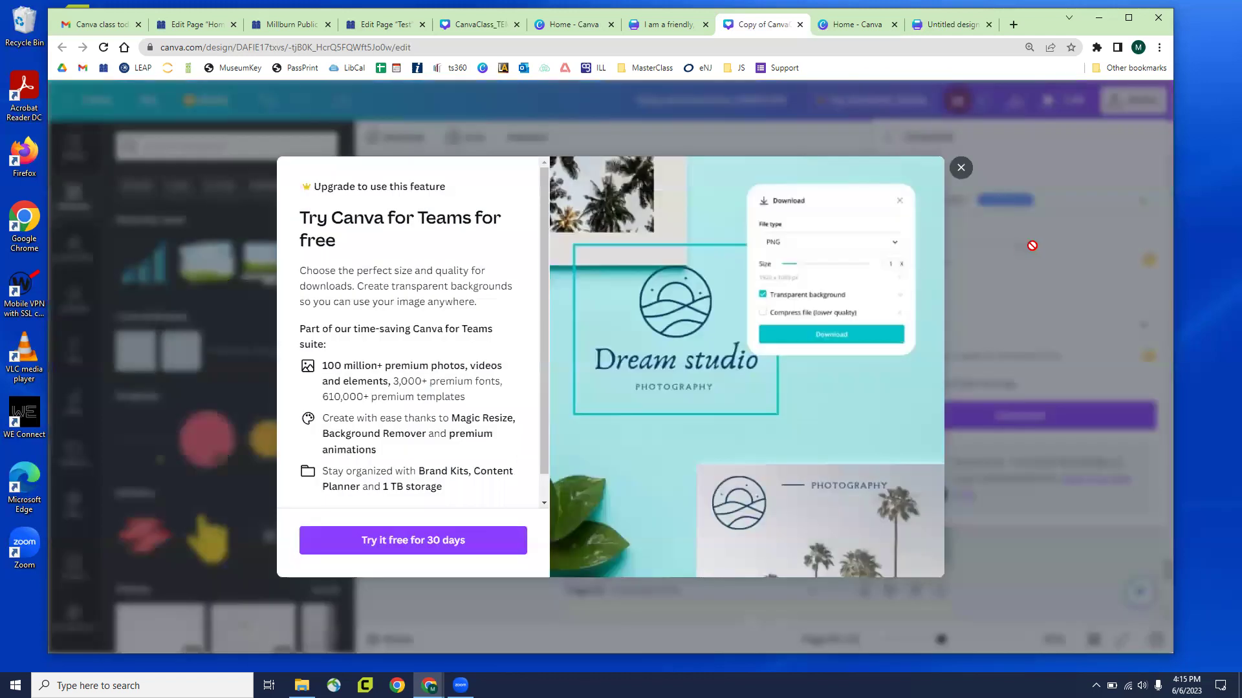
click(1028, 246)
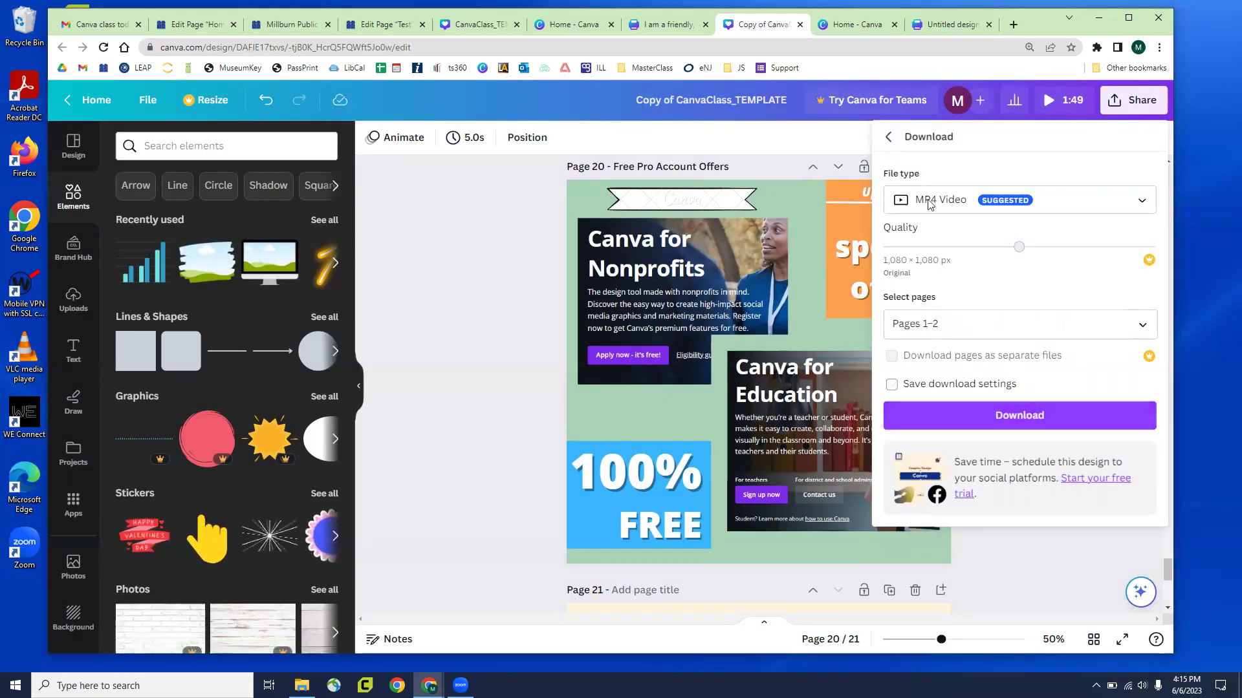
click(890, 137)
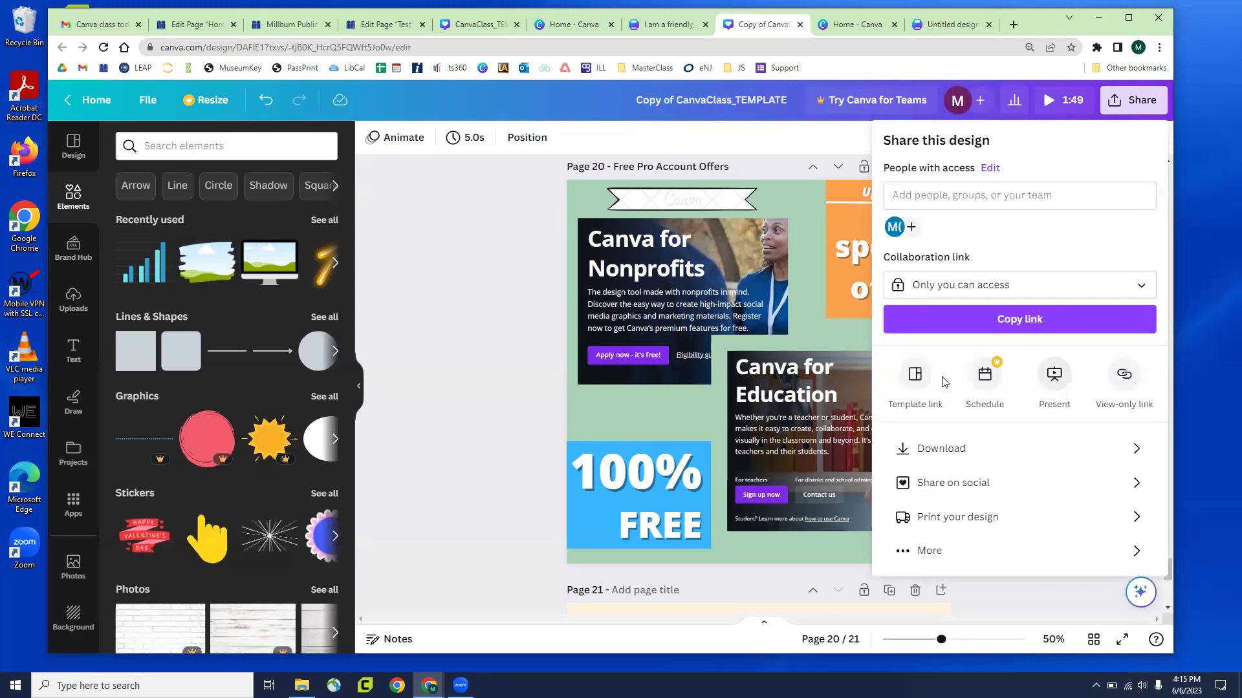
Open Schedule, close the Content Planner promotion, and close the Share panel
click(979, 382)
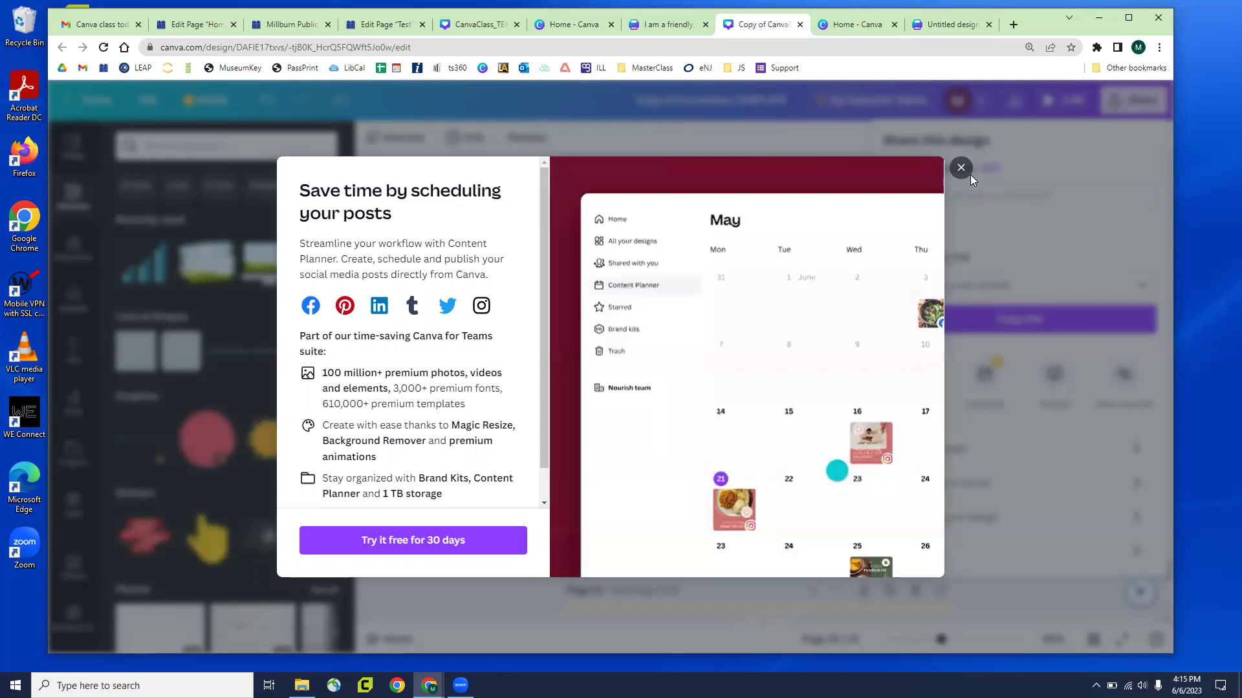
click(961, 168)
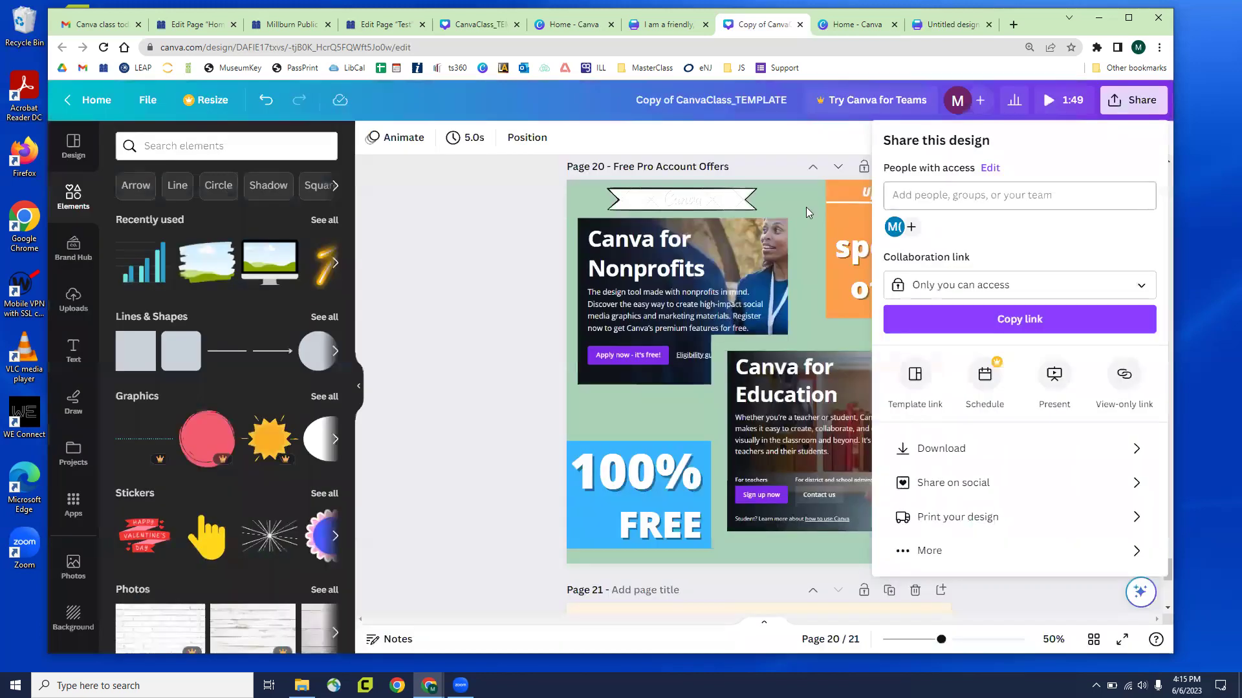
click(449, 341)
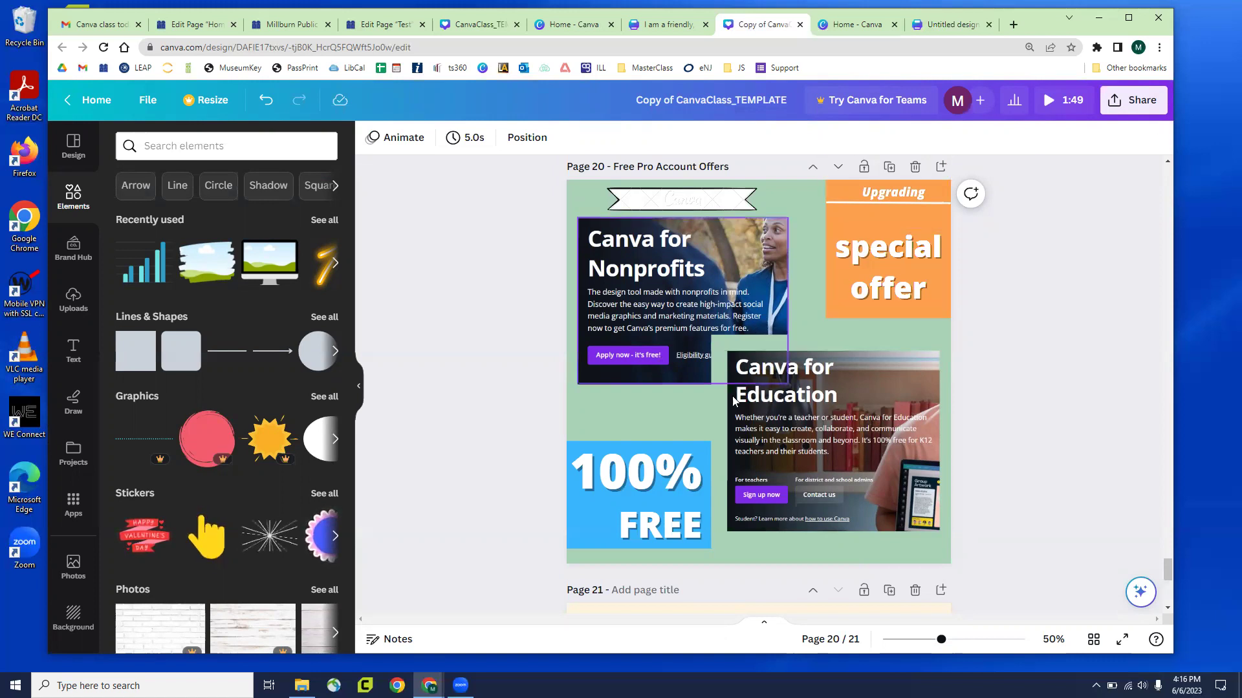
Link the Canva for Education image to canva.com/education
click(838, 460)
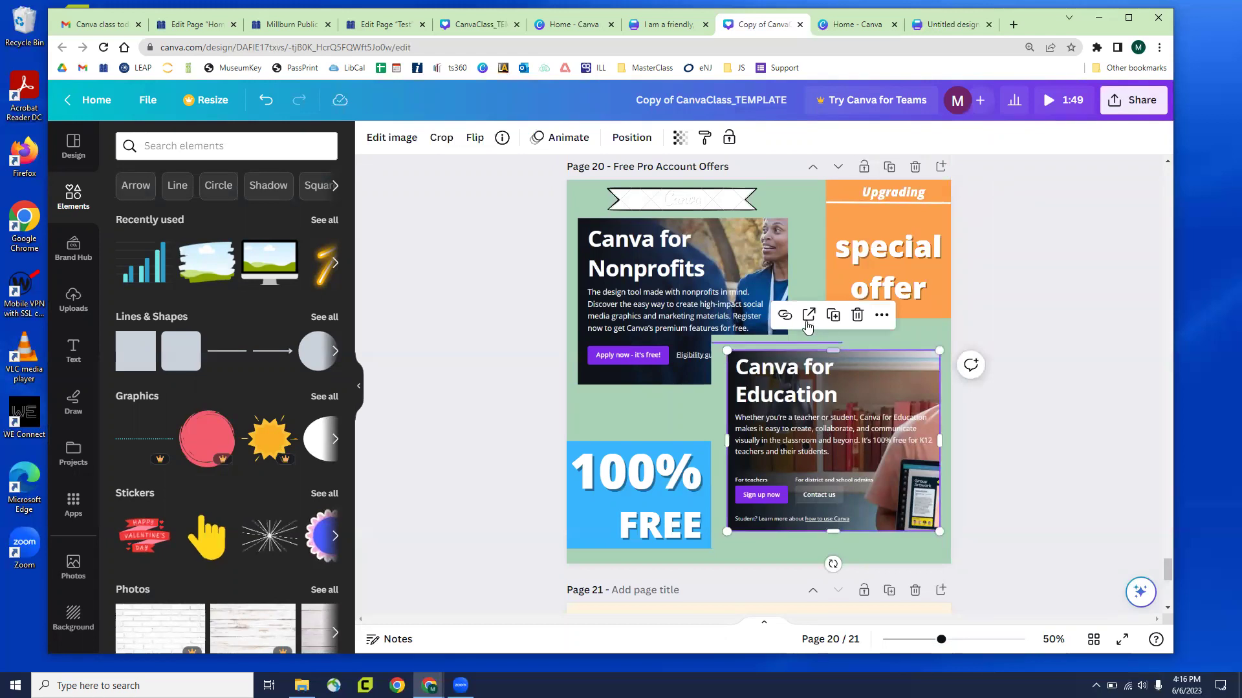
click(783, 316)
text(https://www.canva.com/education/)
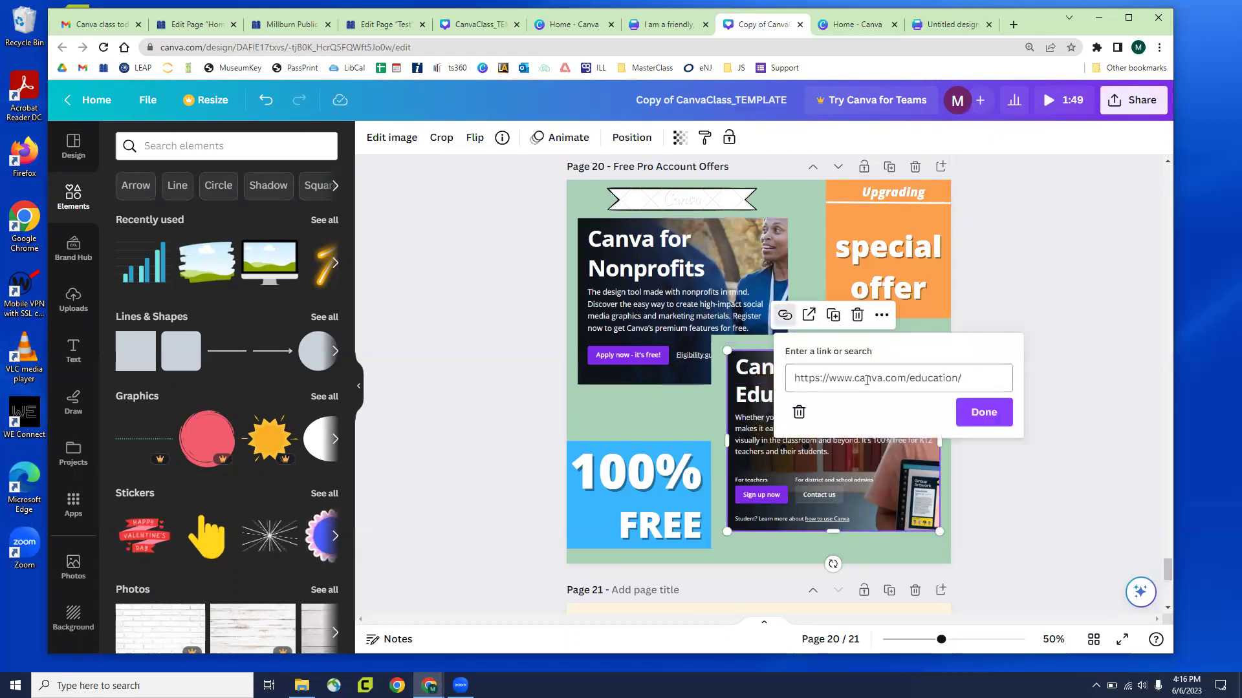
click(620, 291)
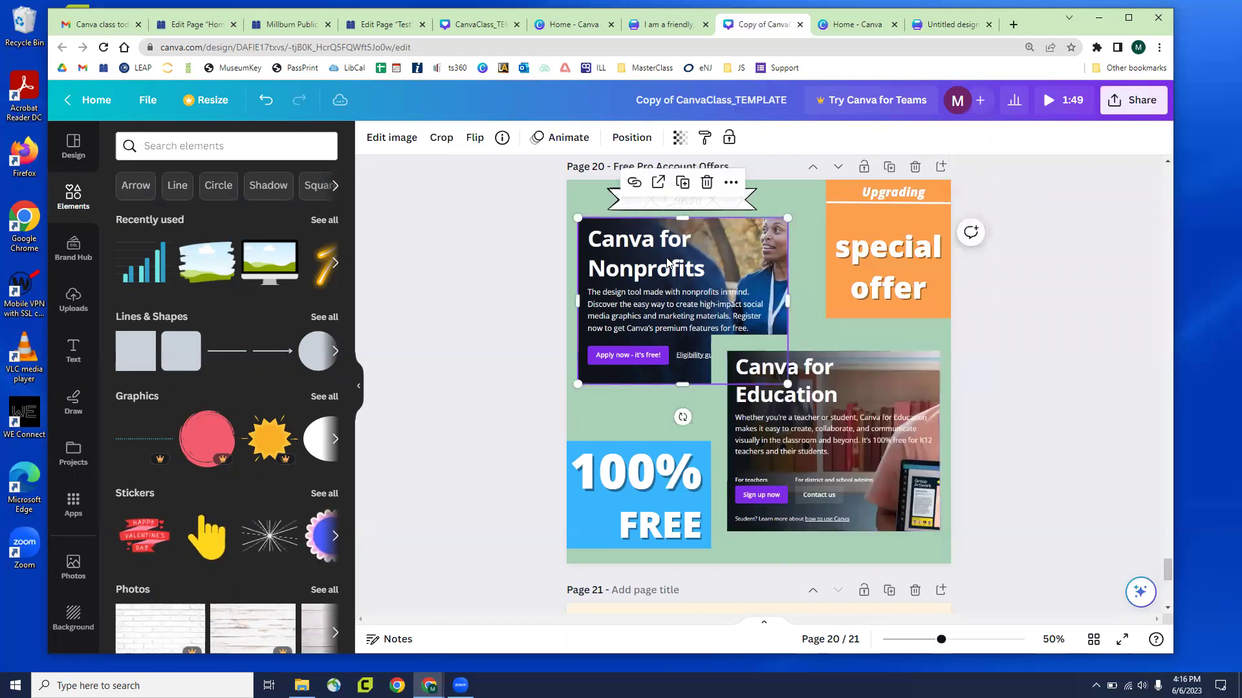
Link the Canva for Nonprofits image to Canva's nonprofits page, then scroll to Page 21
click(640, 192)
text(https://www.canva.com/canva-for-nonprofits/)
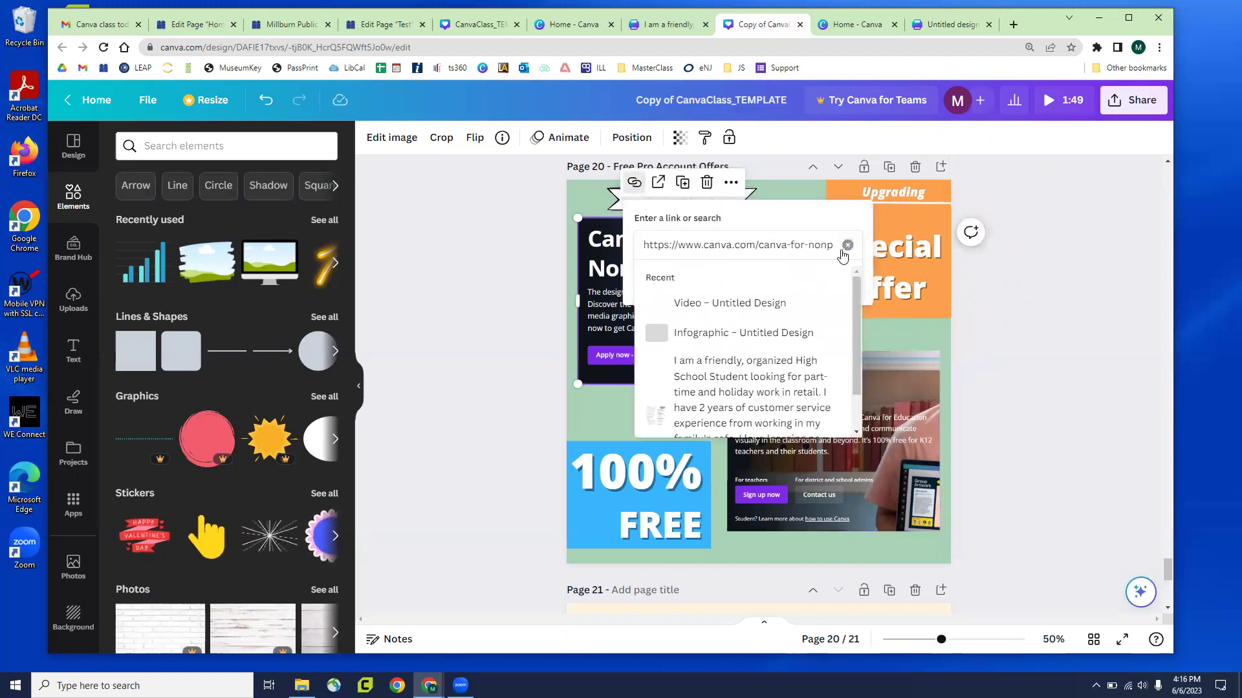
click(1051, 317)
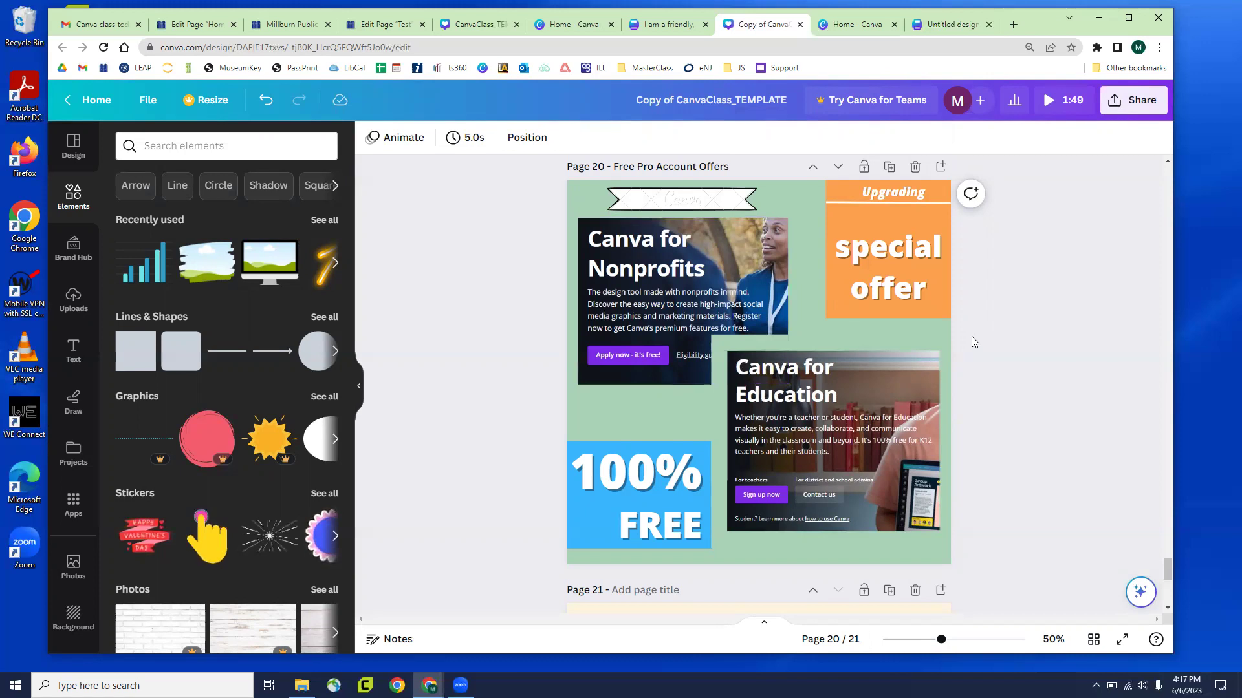
scroll(980, 320, down, 3)
scroll(981, 321, down, 4)
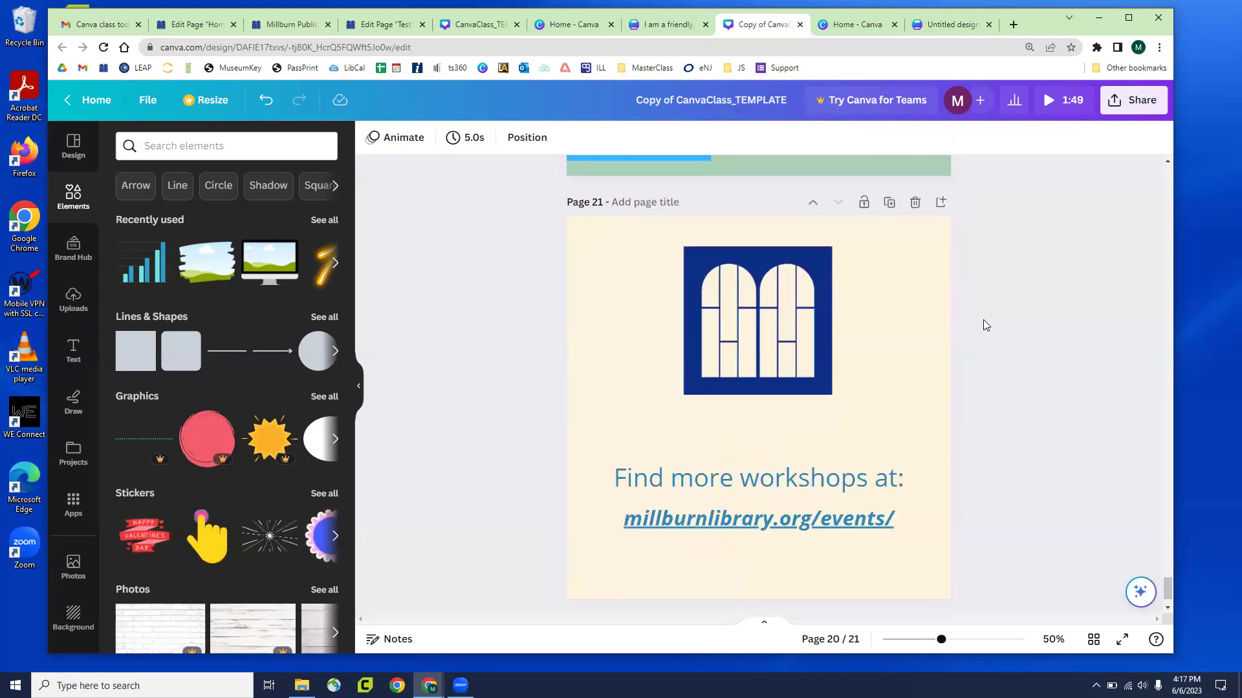